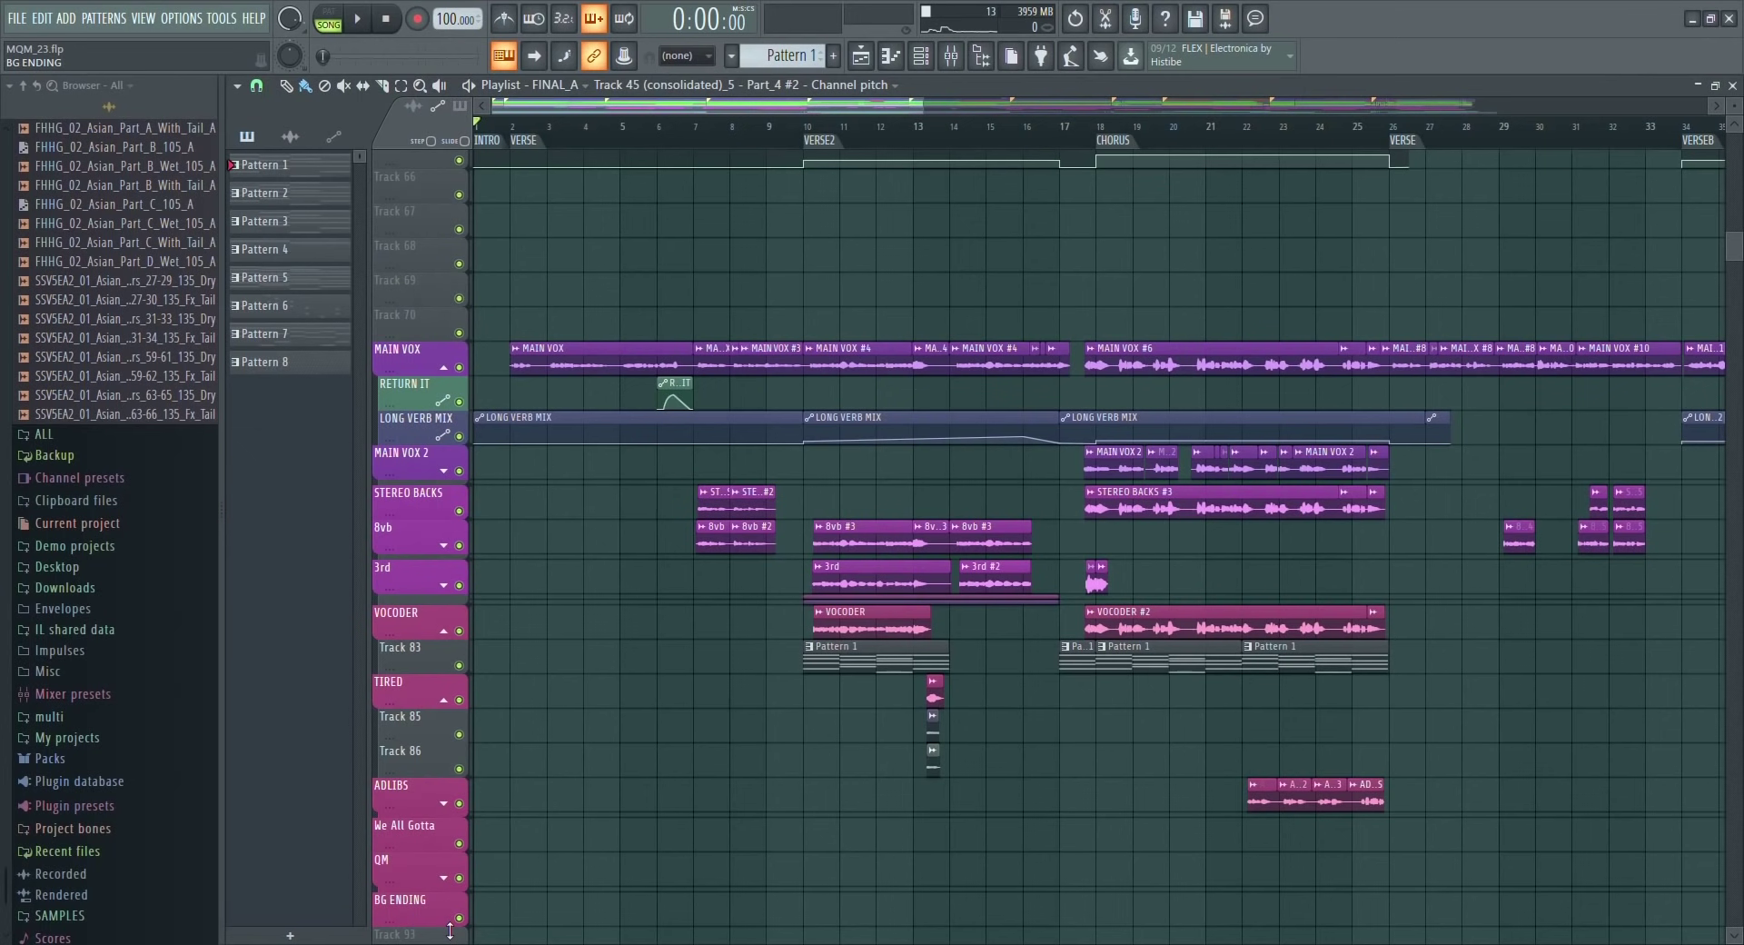
# Play the song from the start with the vocal tracks in the playlist enlarged, and stop playback after the chorus passage.
pyautogui.press('space')
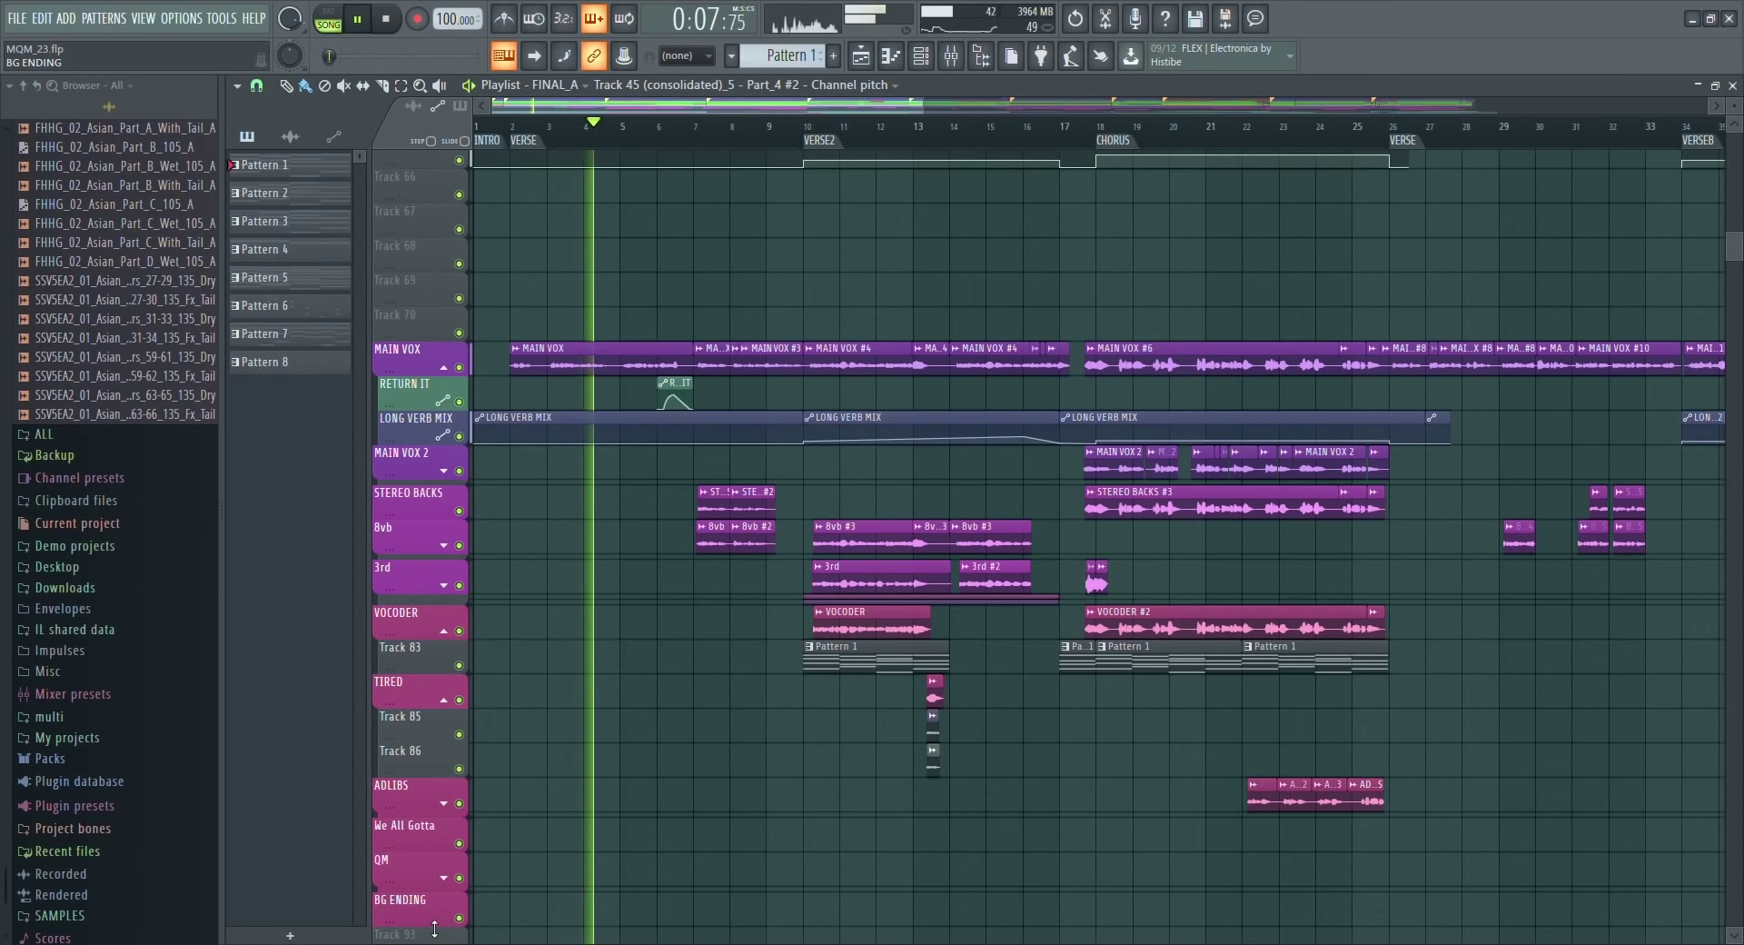
pyautogui.moveTo(1448, 312); pyautogui.dragTo(486, 834)
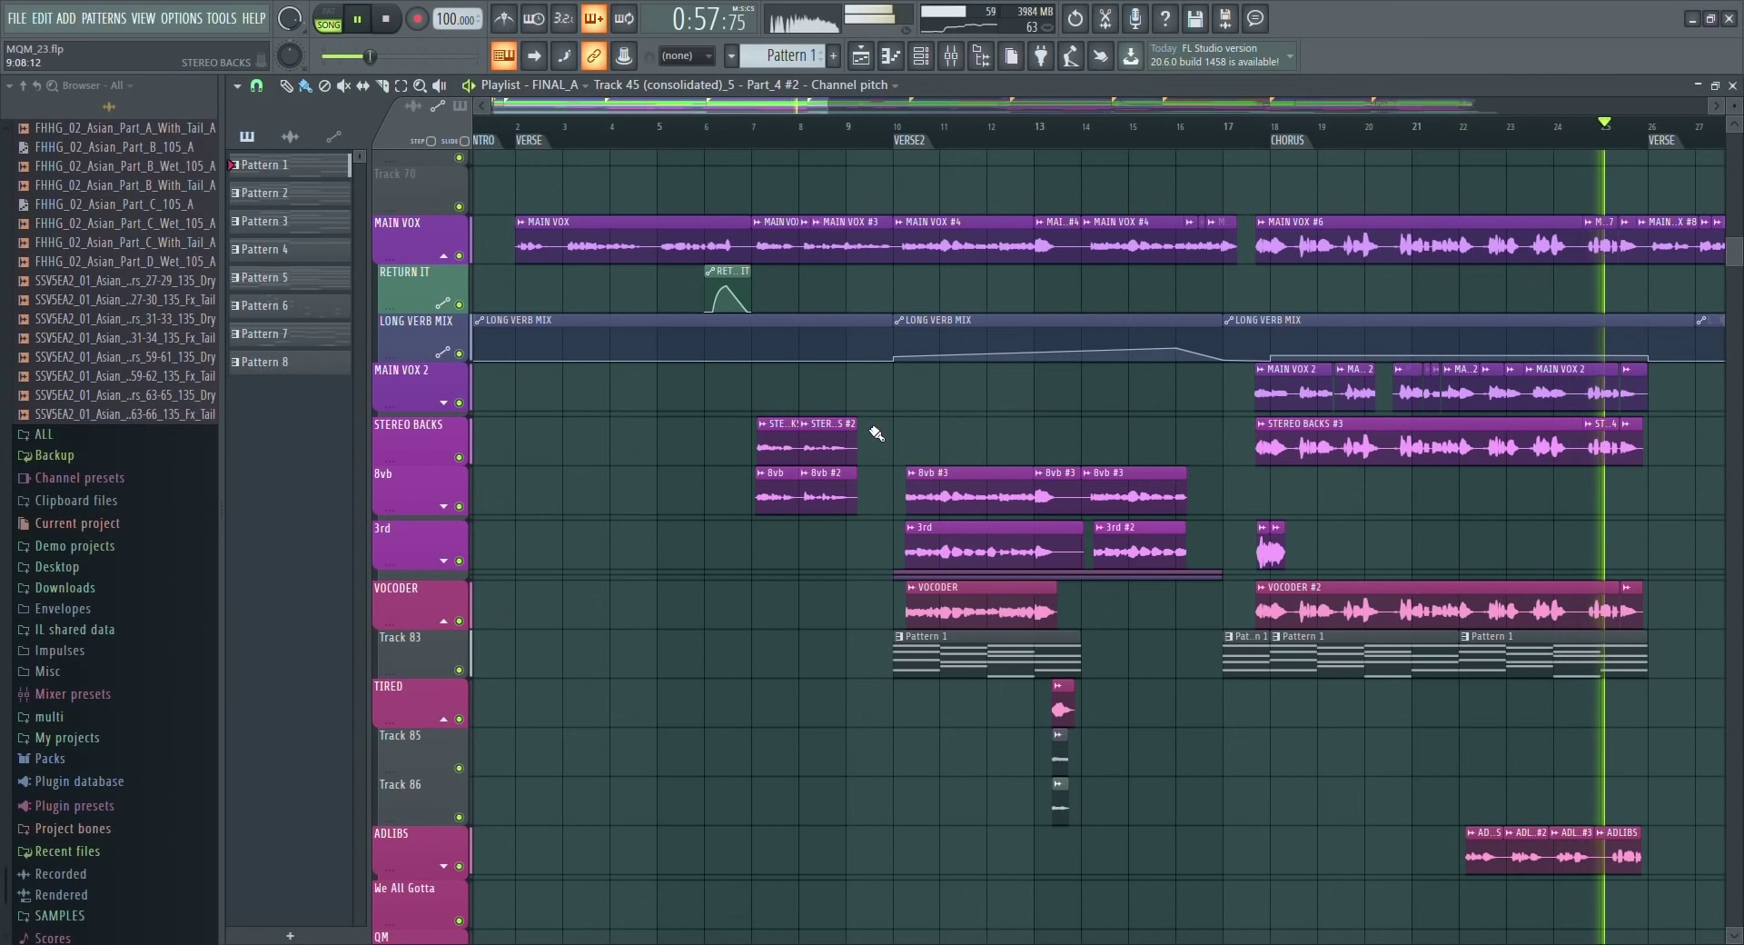
pyautogui.press('space')
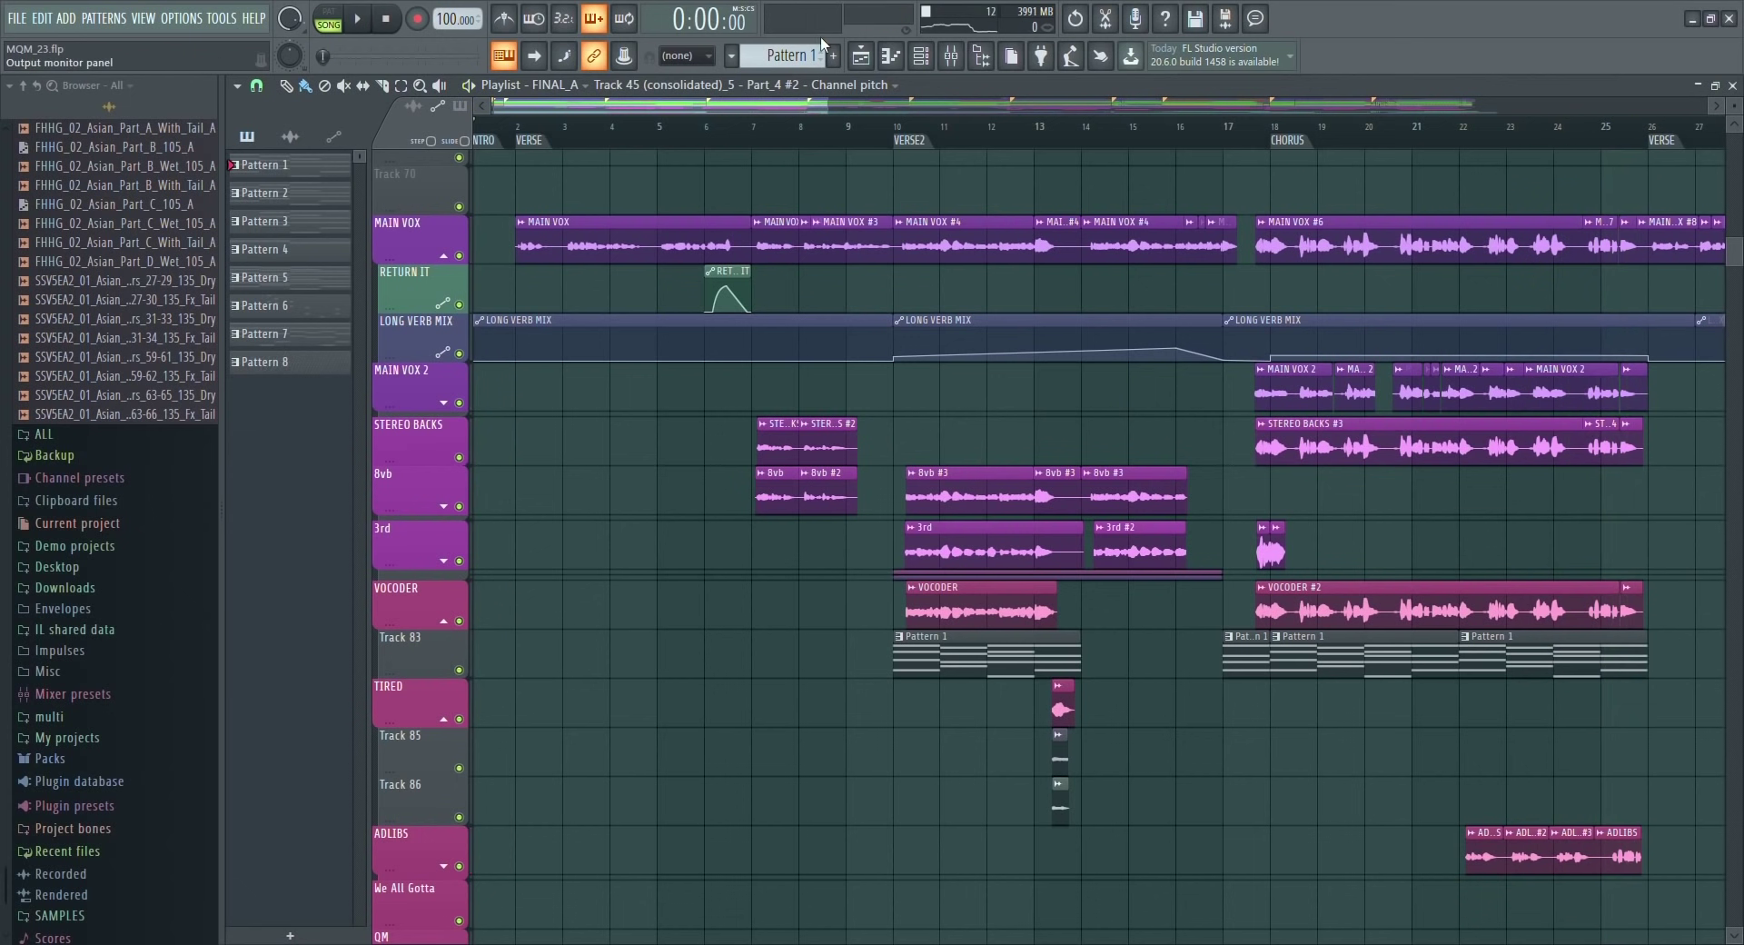
# Show the mixer in a smaller window over the playlist, and play the soloed MAIN VOX with its effects bypassed from the VERSE marker.
pyautogui.click(949, 57)
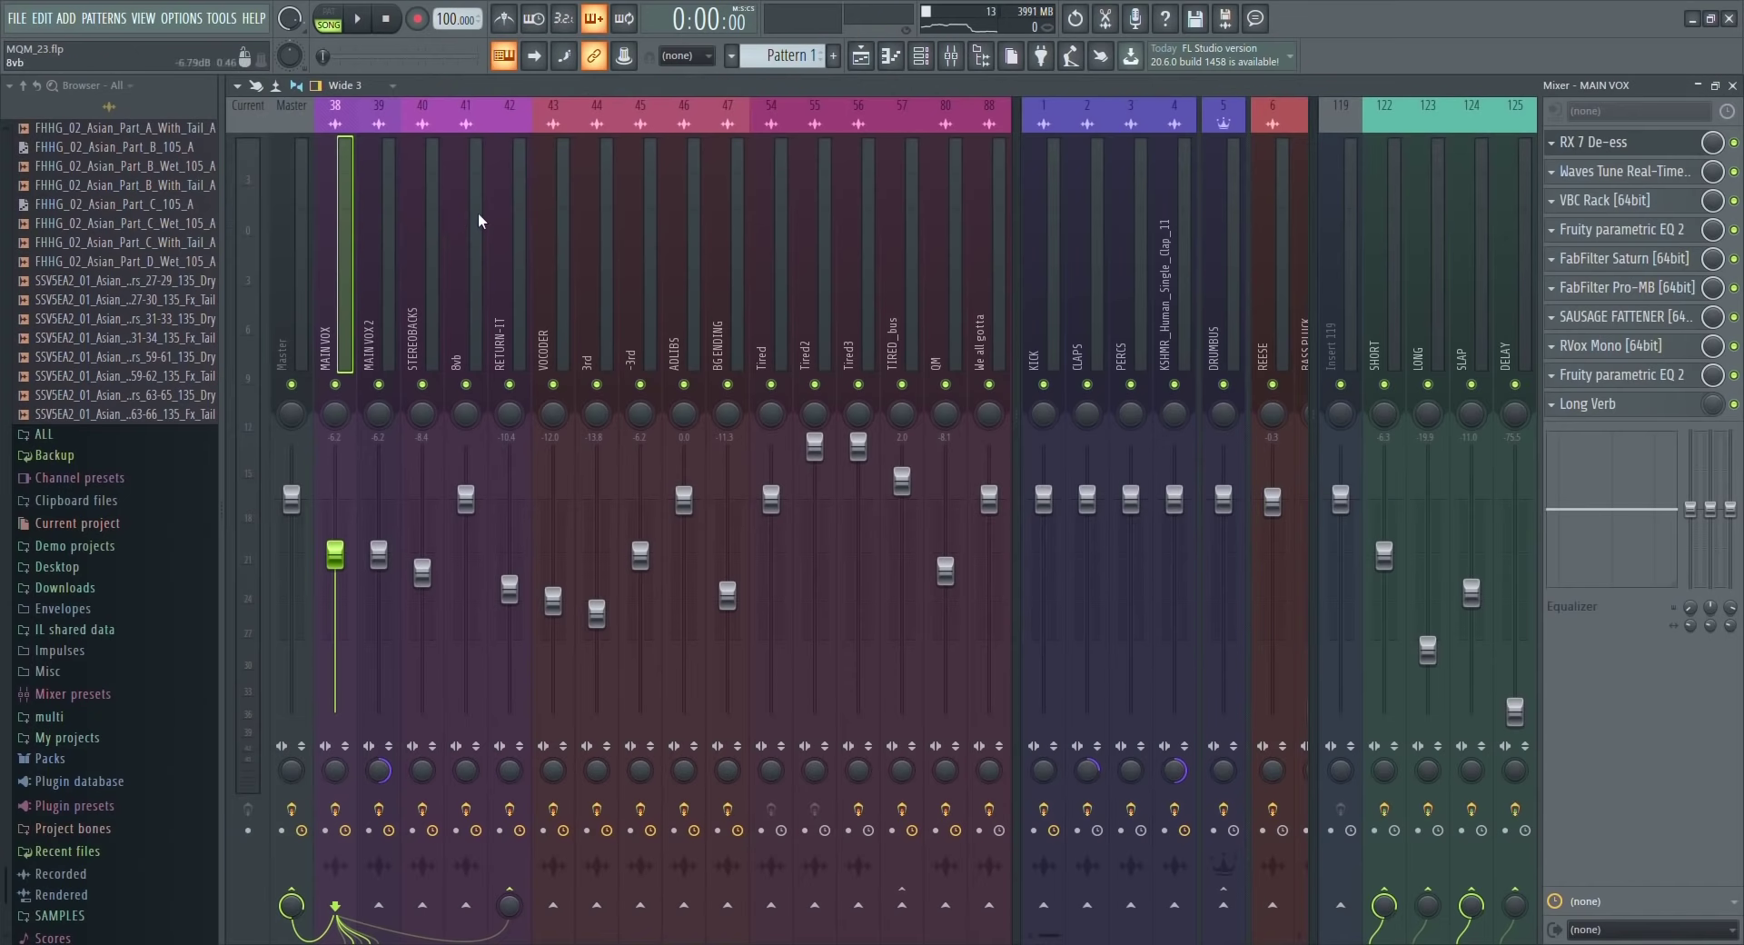
pyautogui.click(1714, 84)
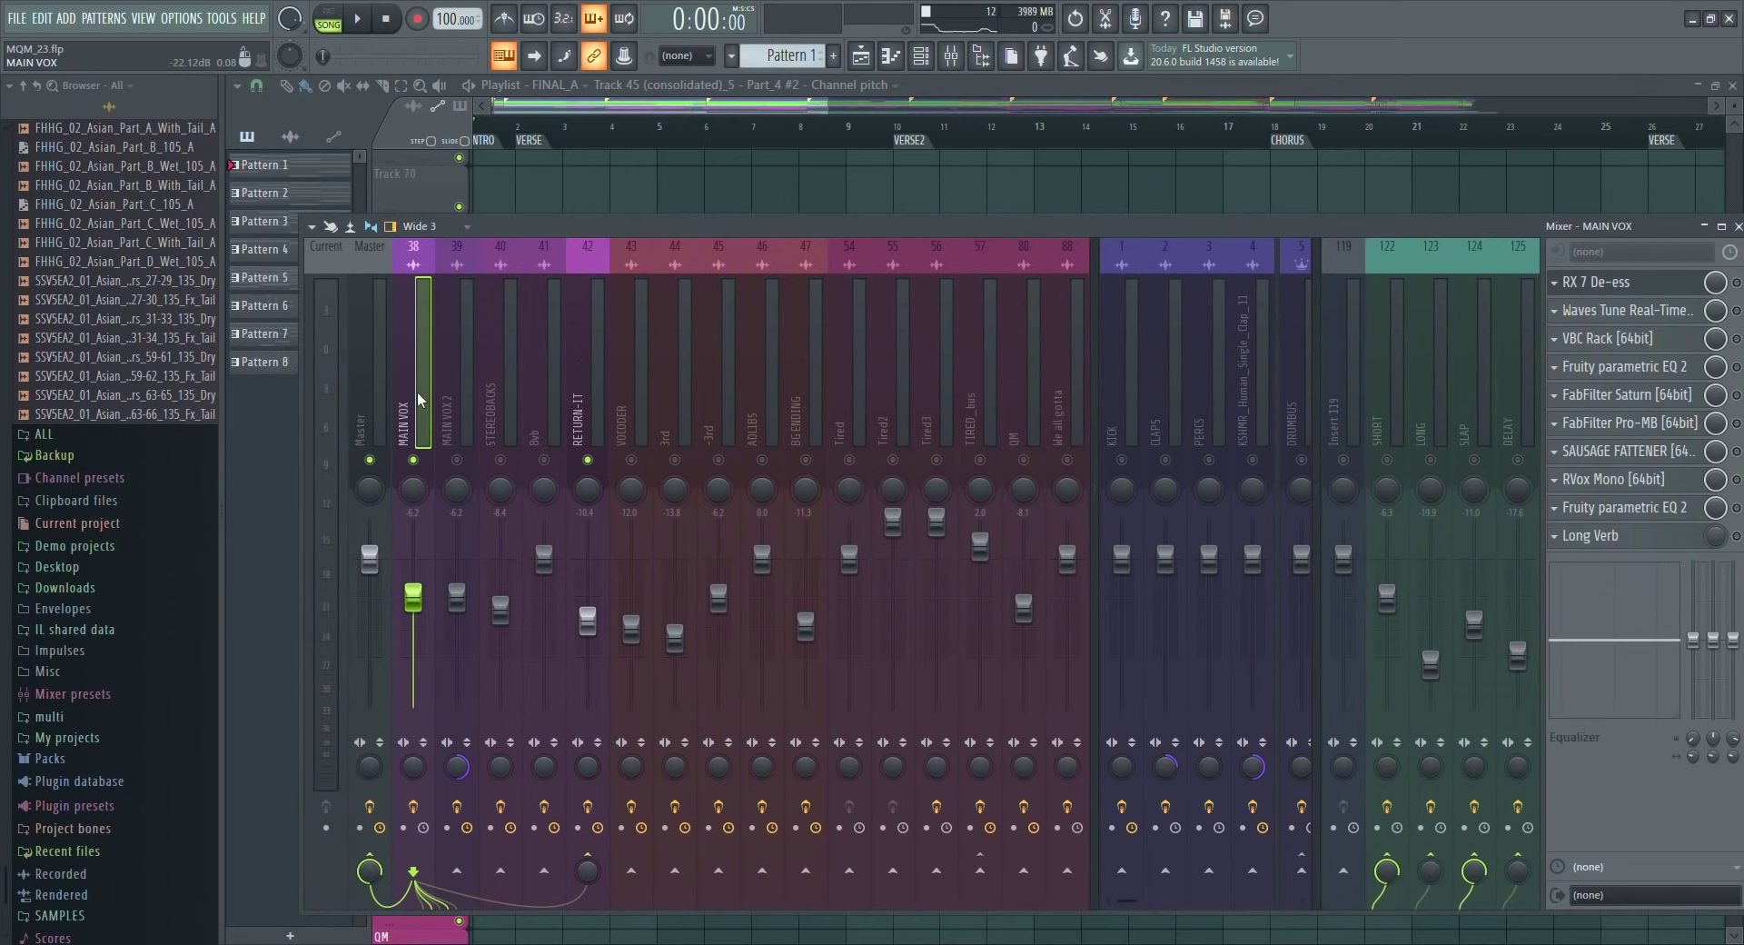
pyautogui.click(516, 140)
pyautogui.press('space')
pyautogui.click(951, 56)
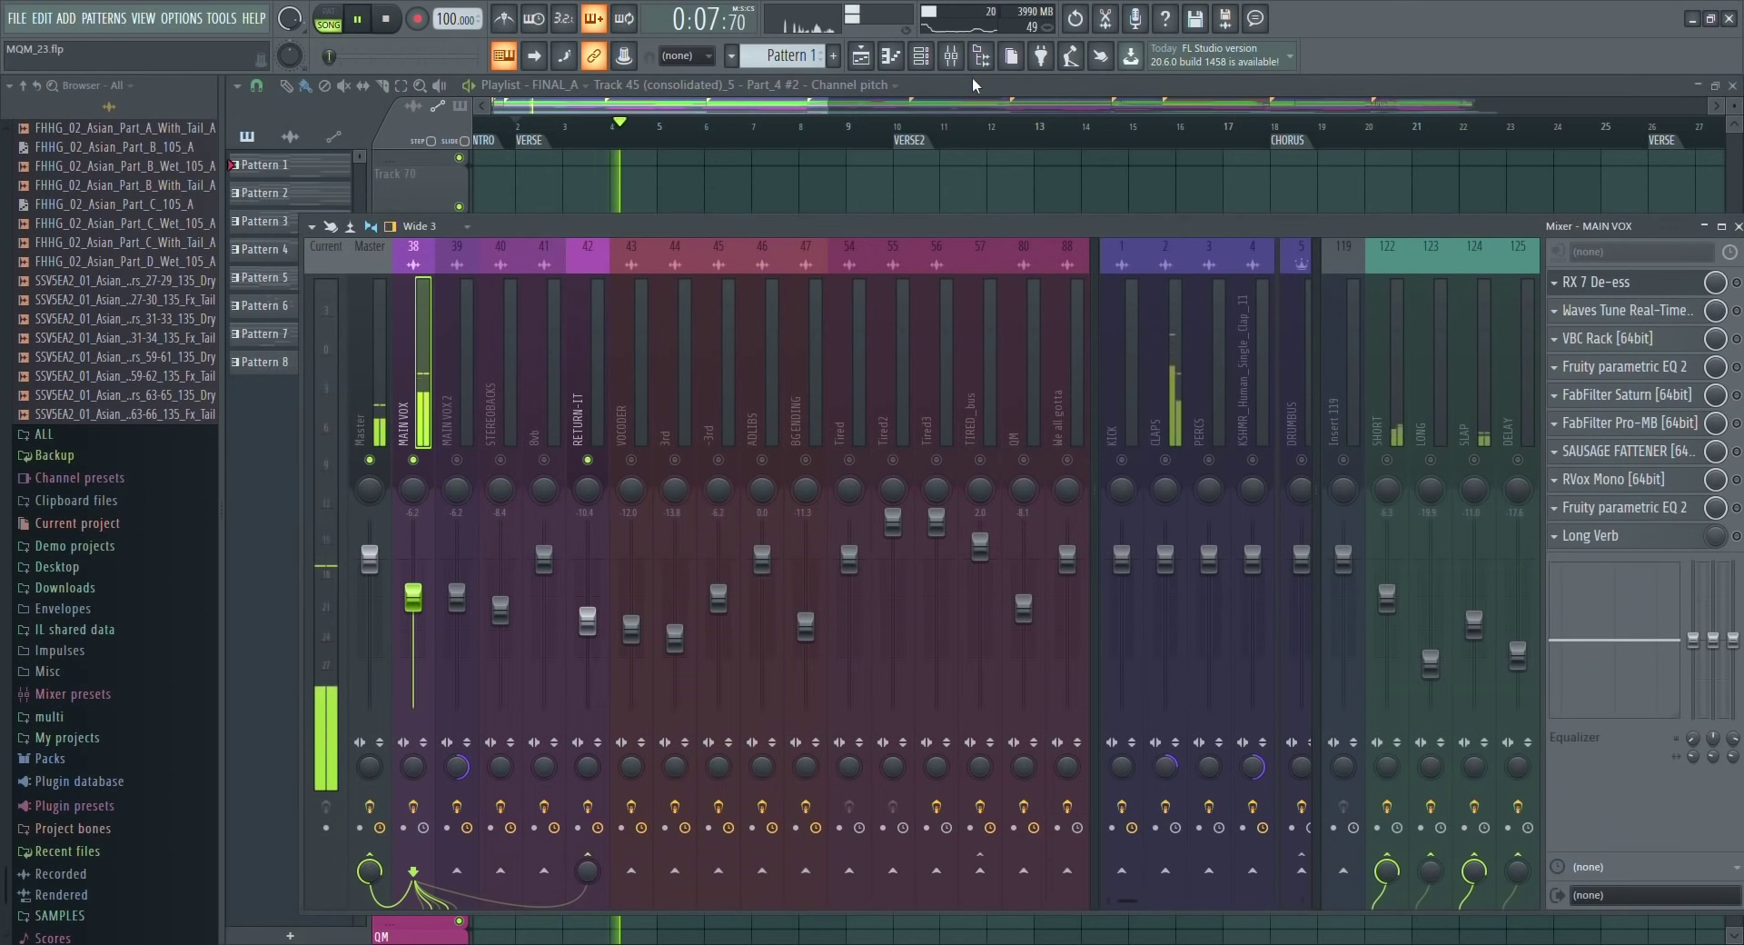
pyautogui.press('space')
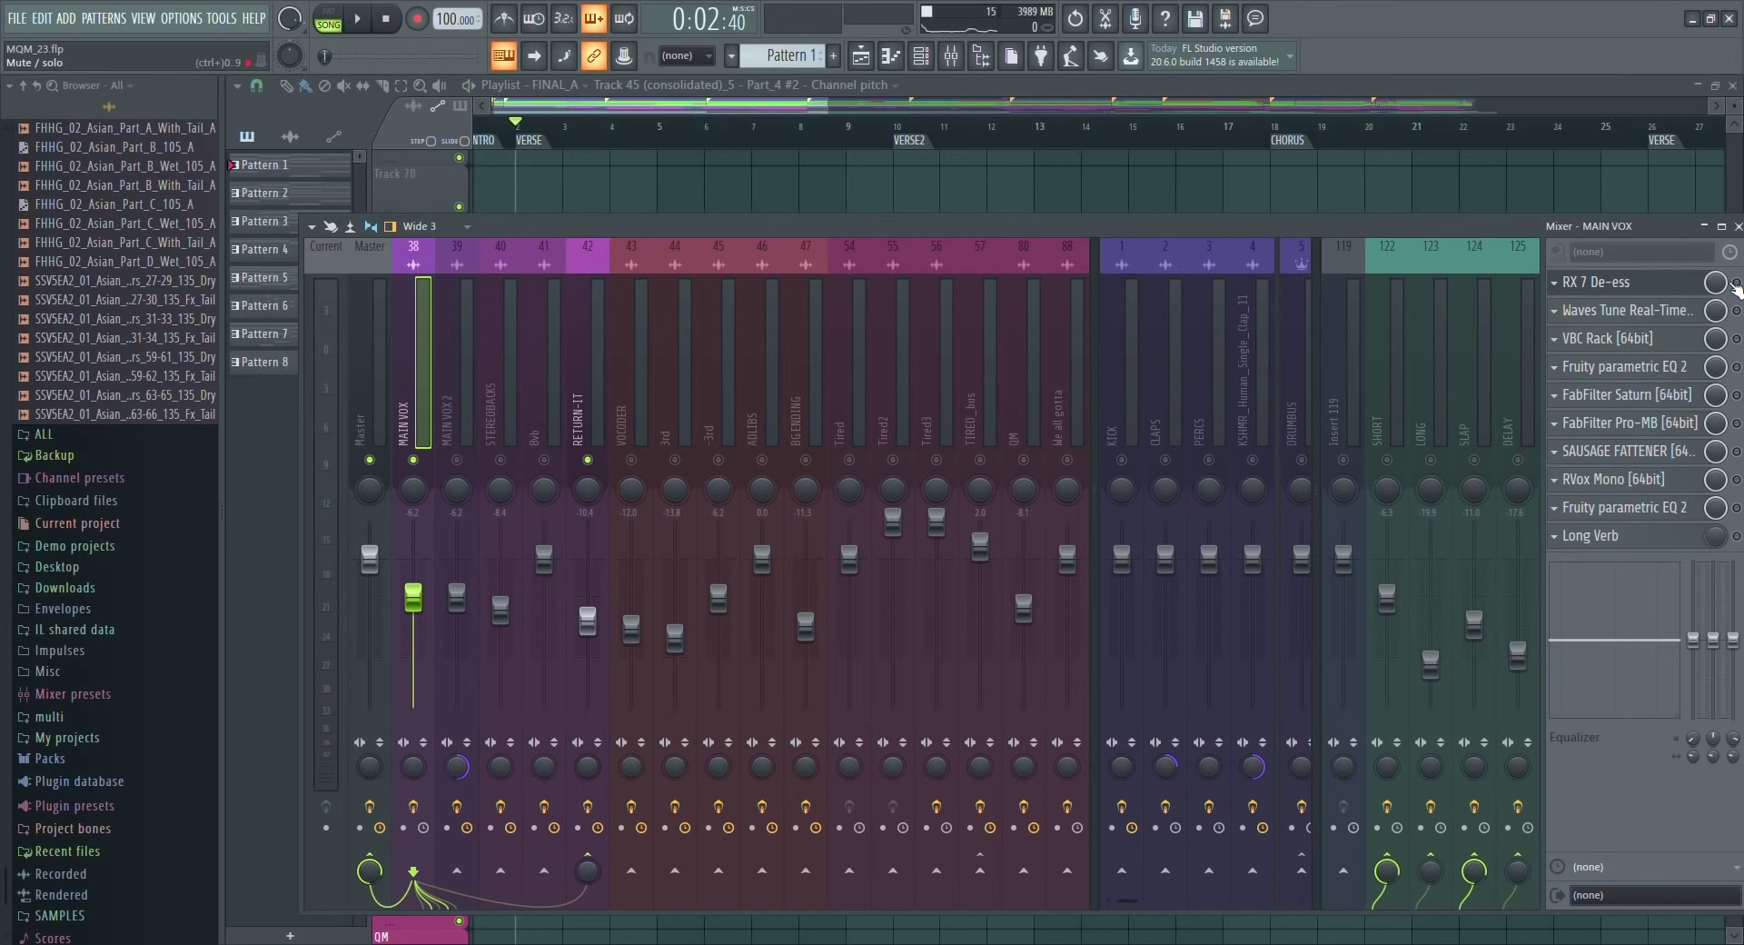
# Enable the RX 7 De-ess on MAIN VOX, open its settings, and audition the verse with it.
pyautogui.click(1680, 289)
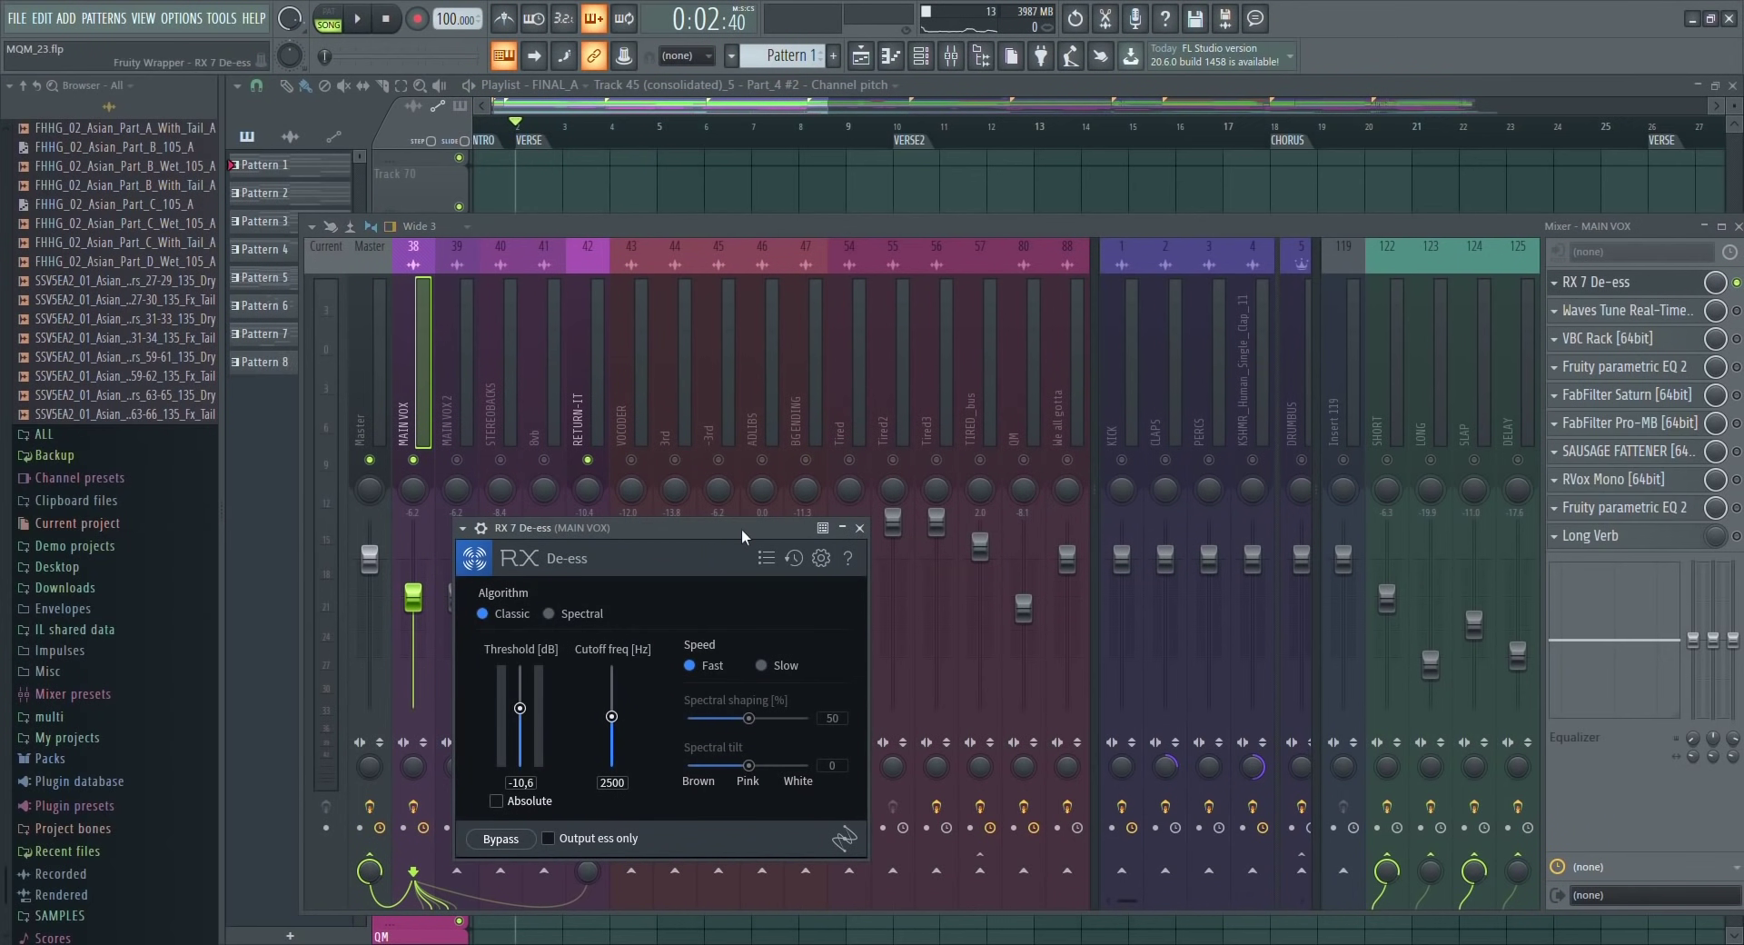
pyautogui.press('space')
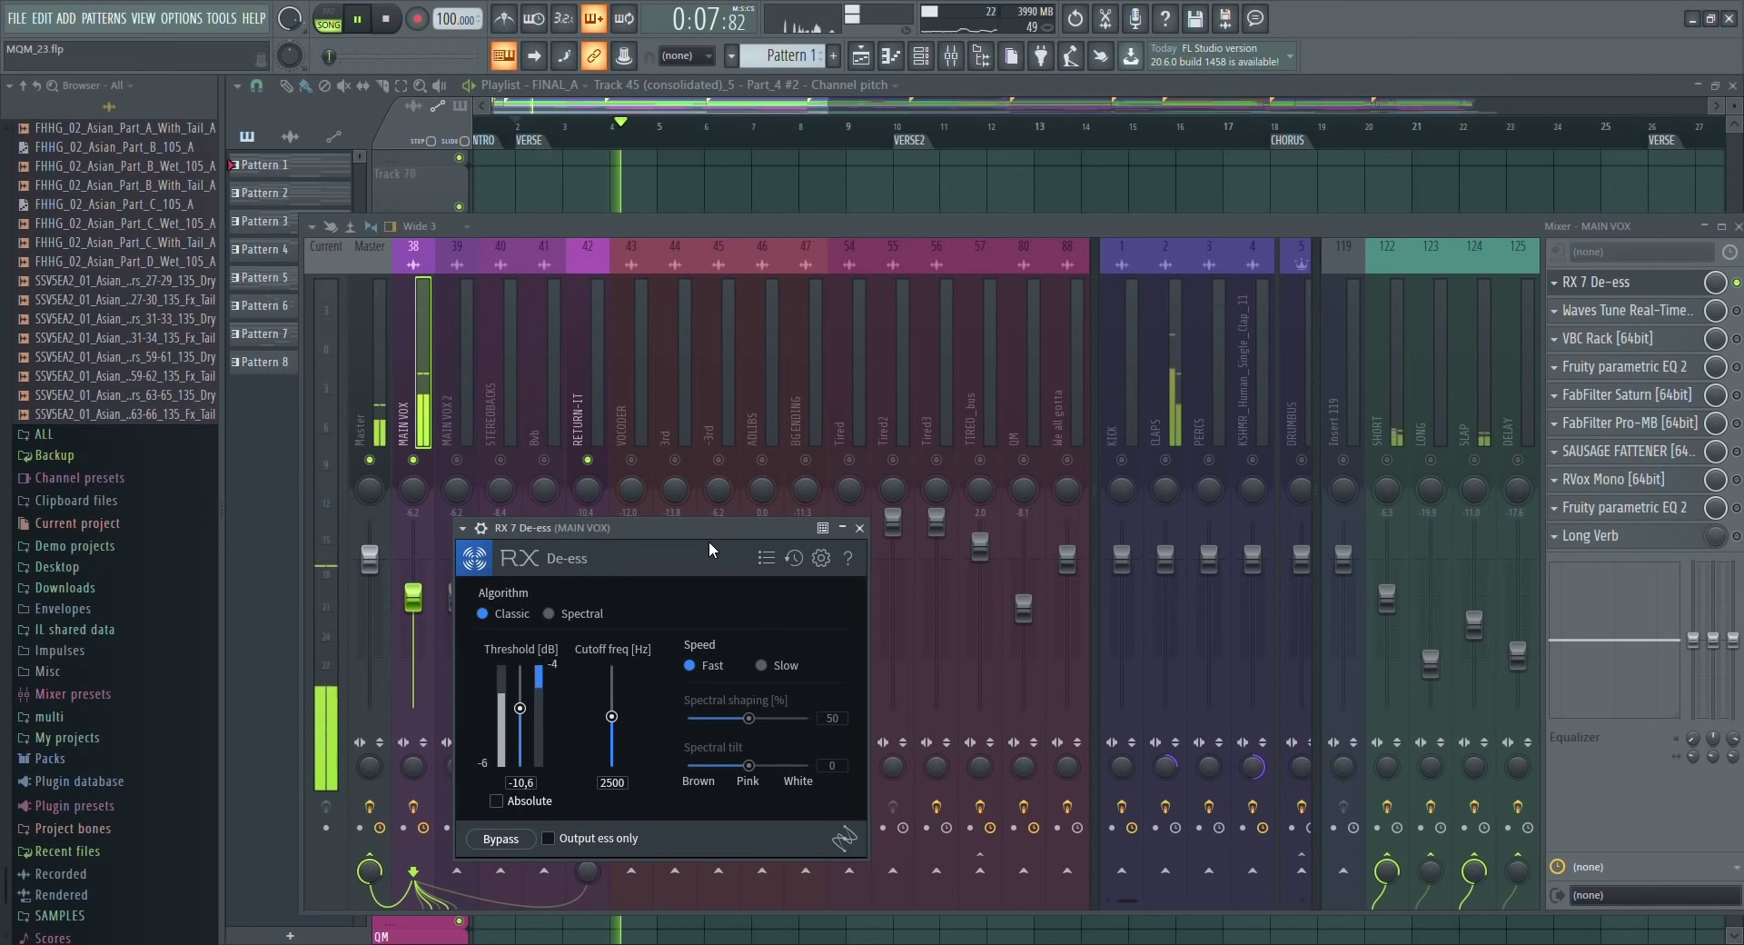
pyautogui.press('space')
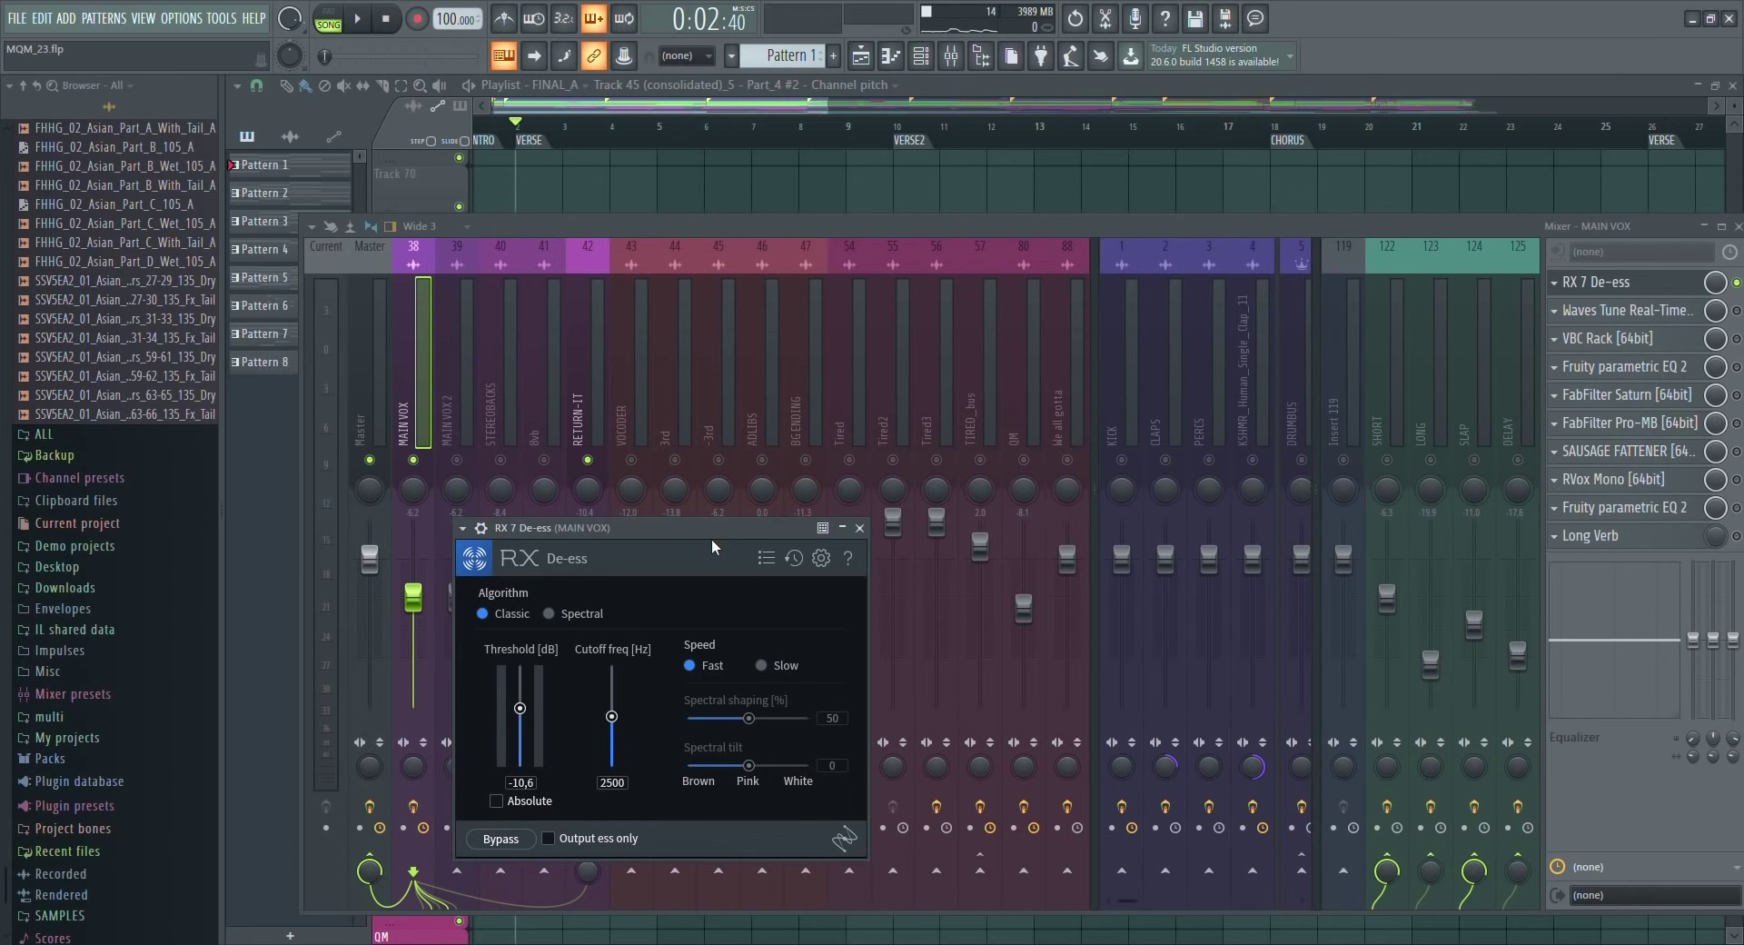
# Enable Waves Tune Real-Time on MAIN VOX, open its settings, and audition the verse with pitch correction.
pyautogui.click(1626, 310)
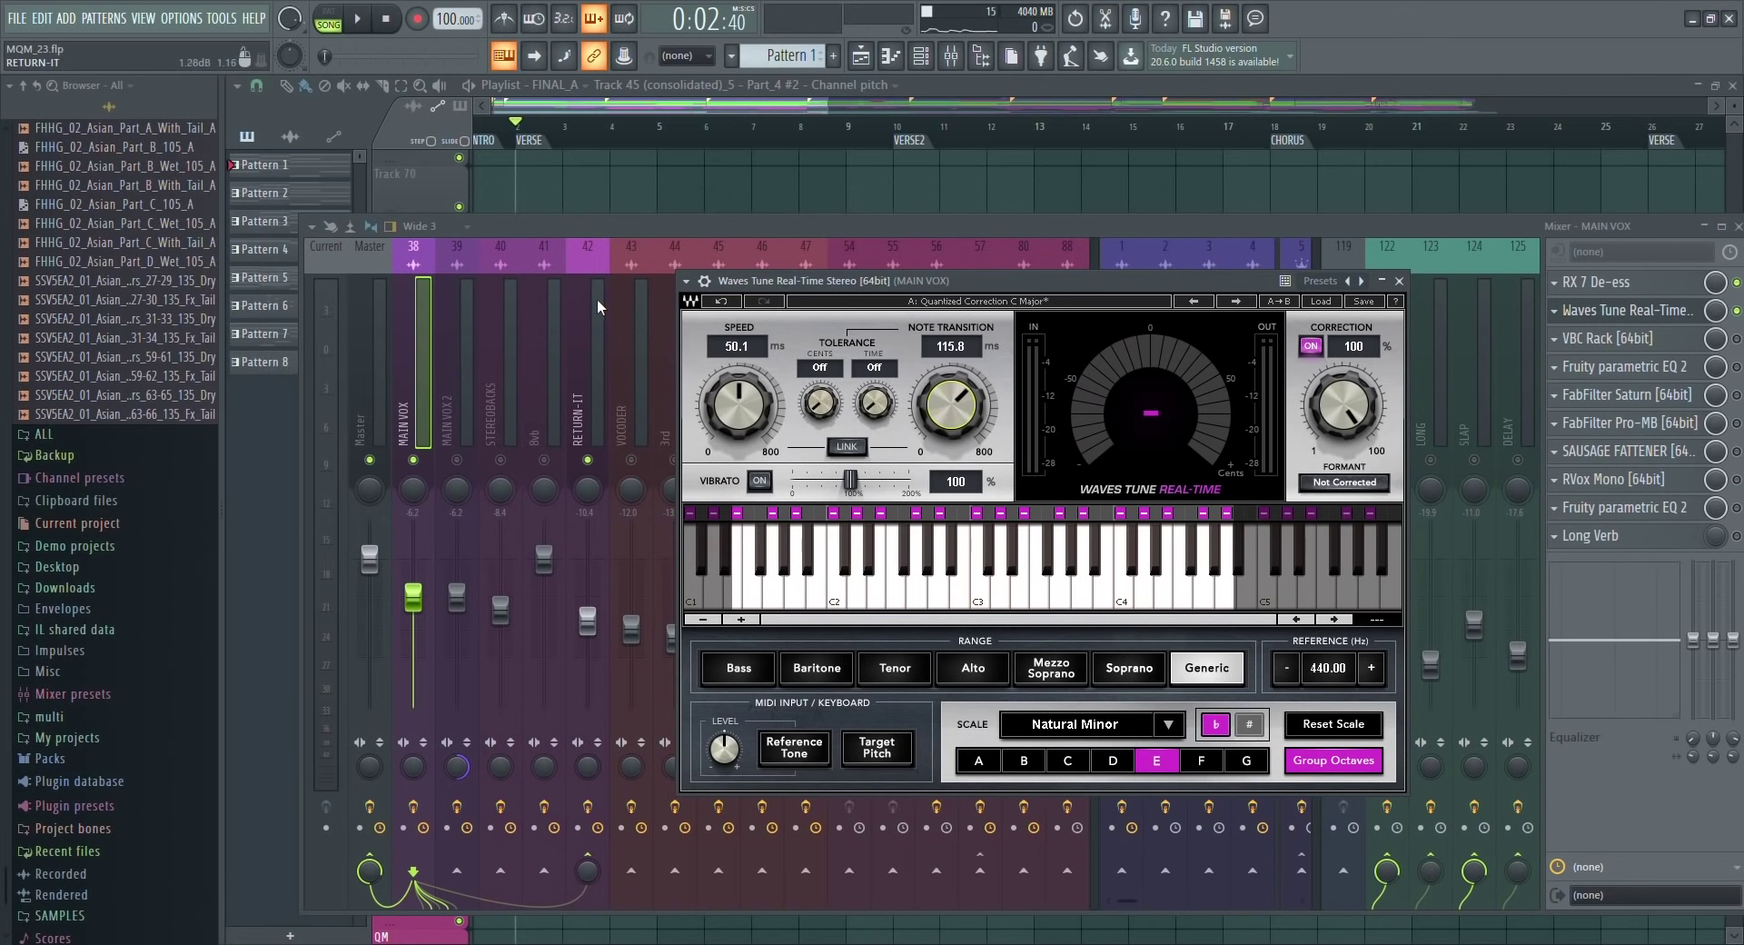
pyautogui.press('space')
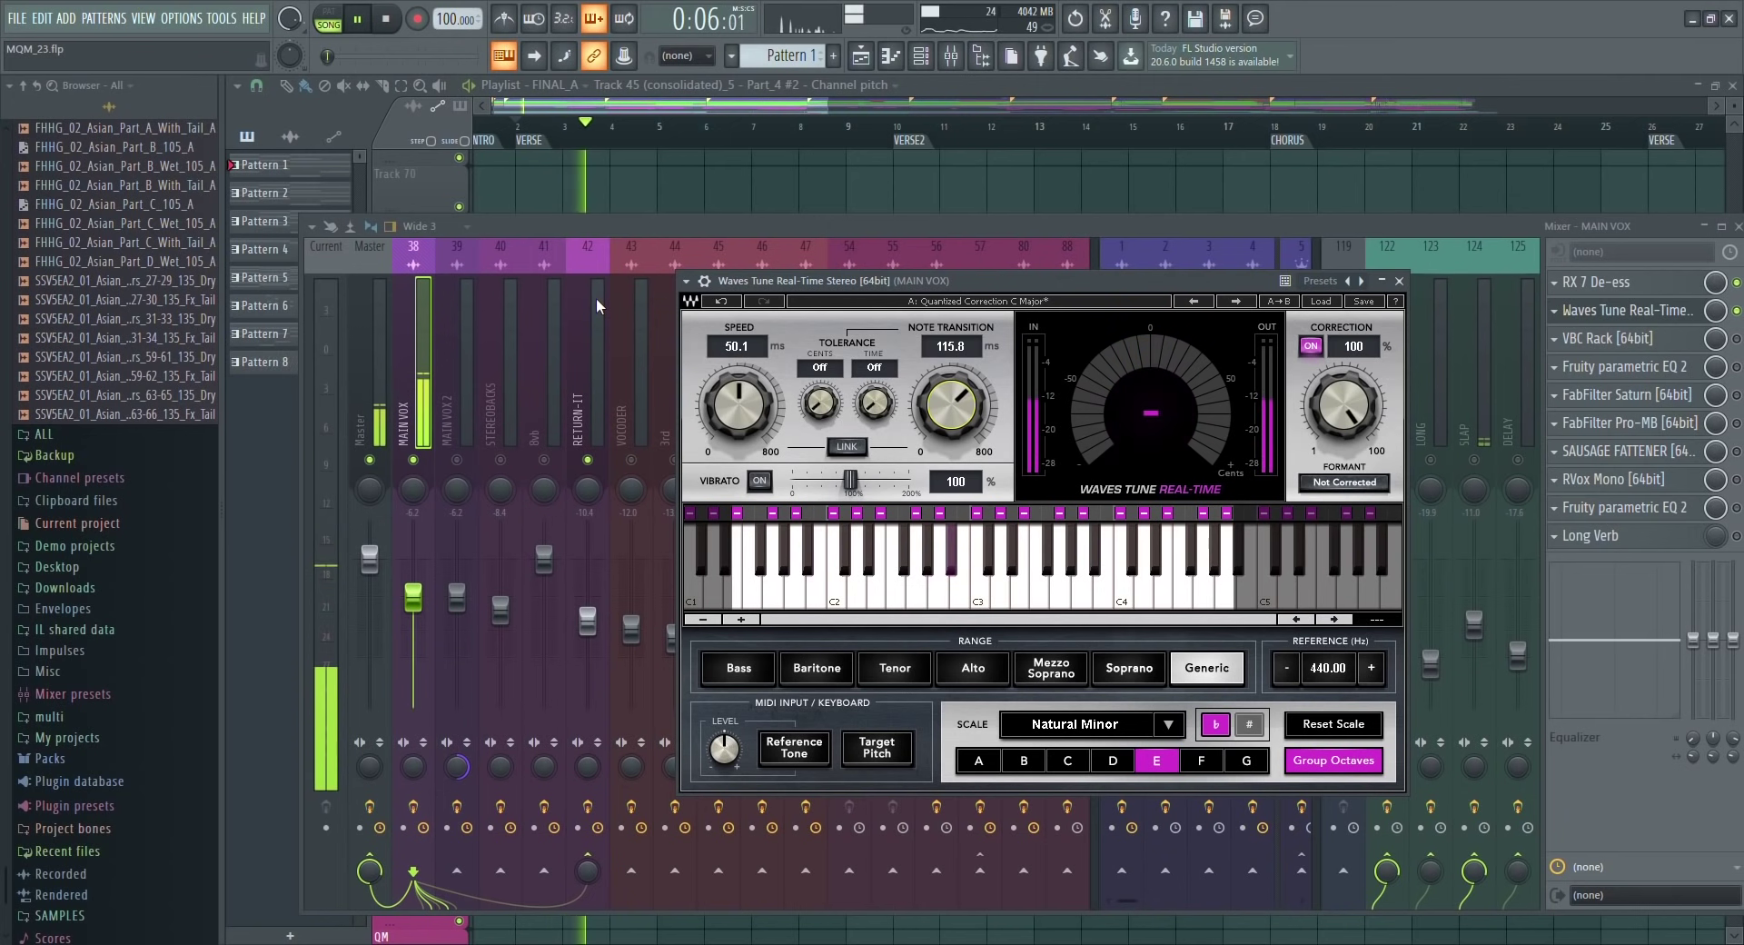
pyautogui.press('space')
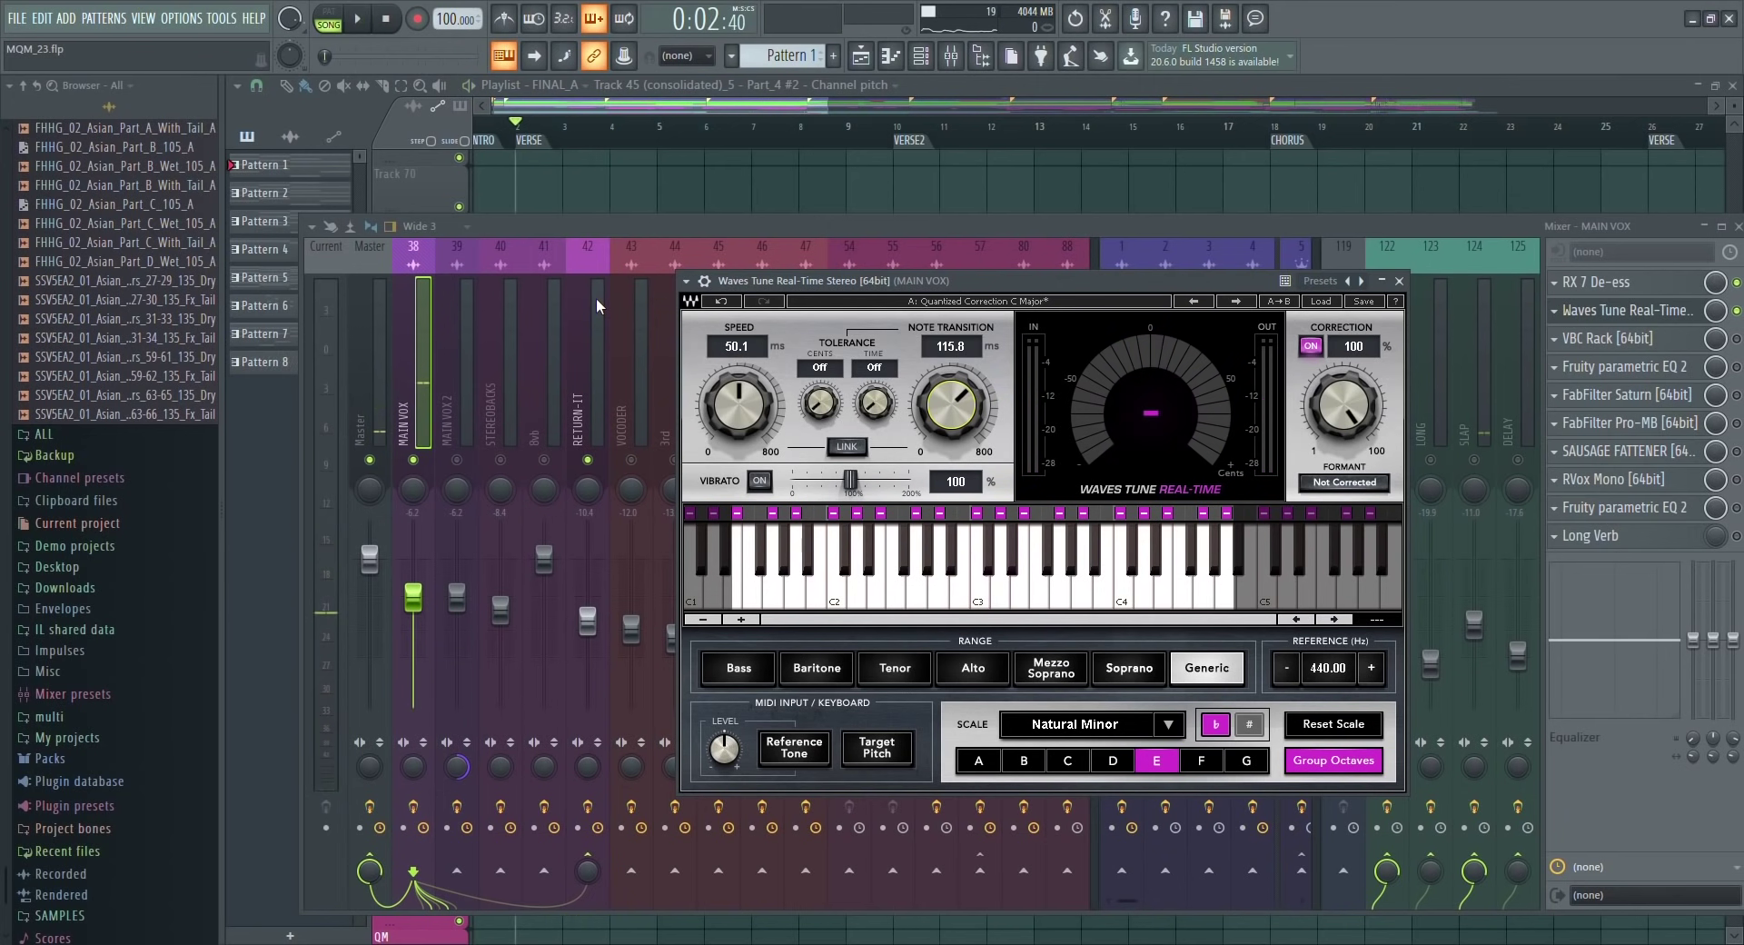
# Enable the VBC Rack and the first Fruity parametric EQ 2 on MAIN VOX, auditioning the verse with each one open.
pyautogui.click(1625, 337)
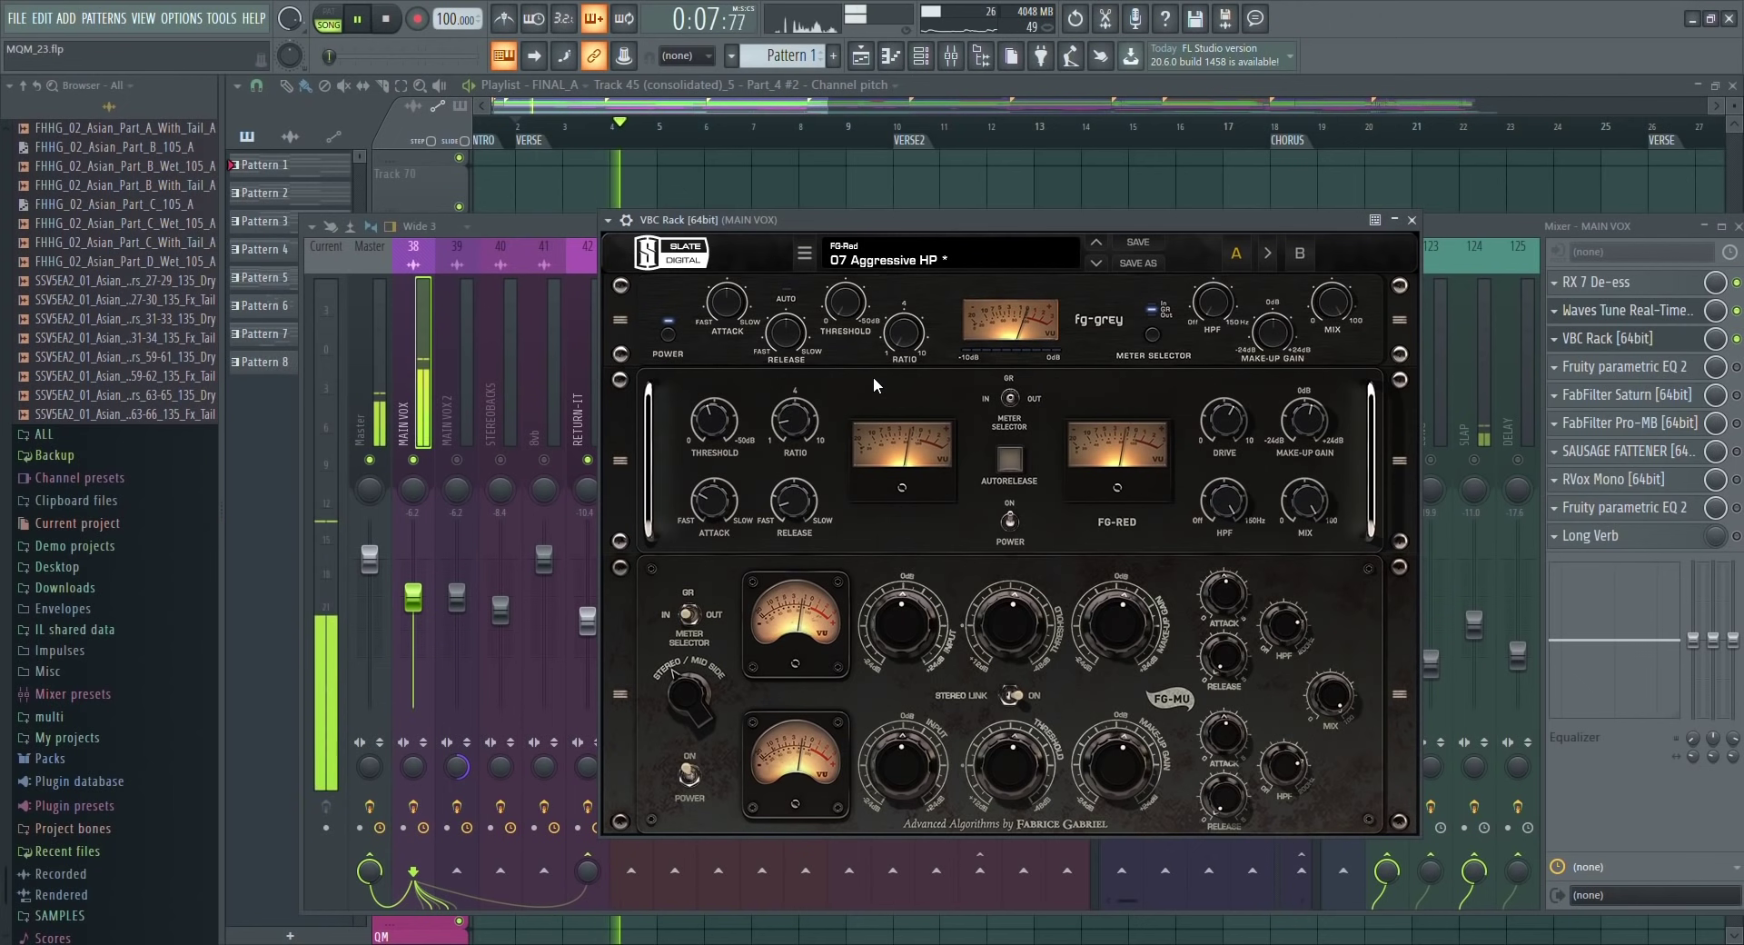
pyautogui.press('space')
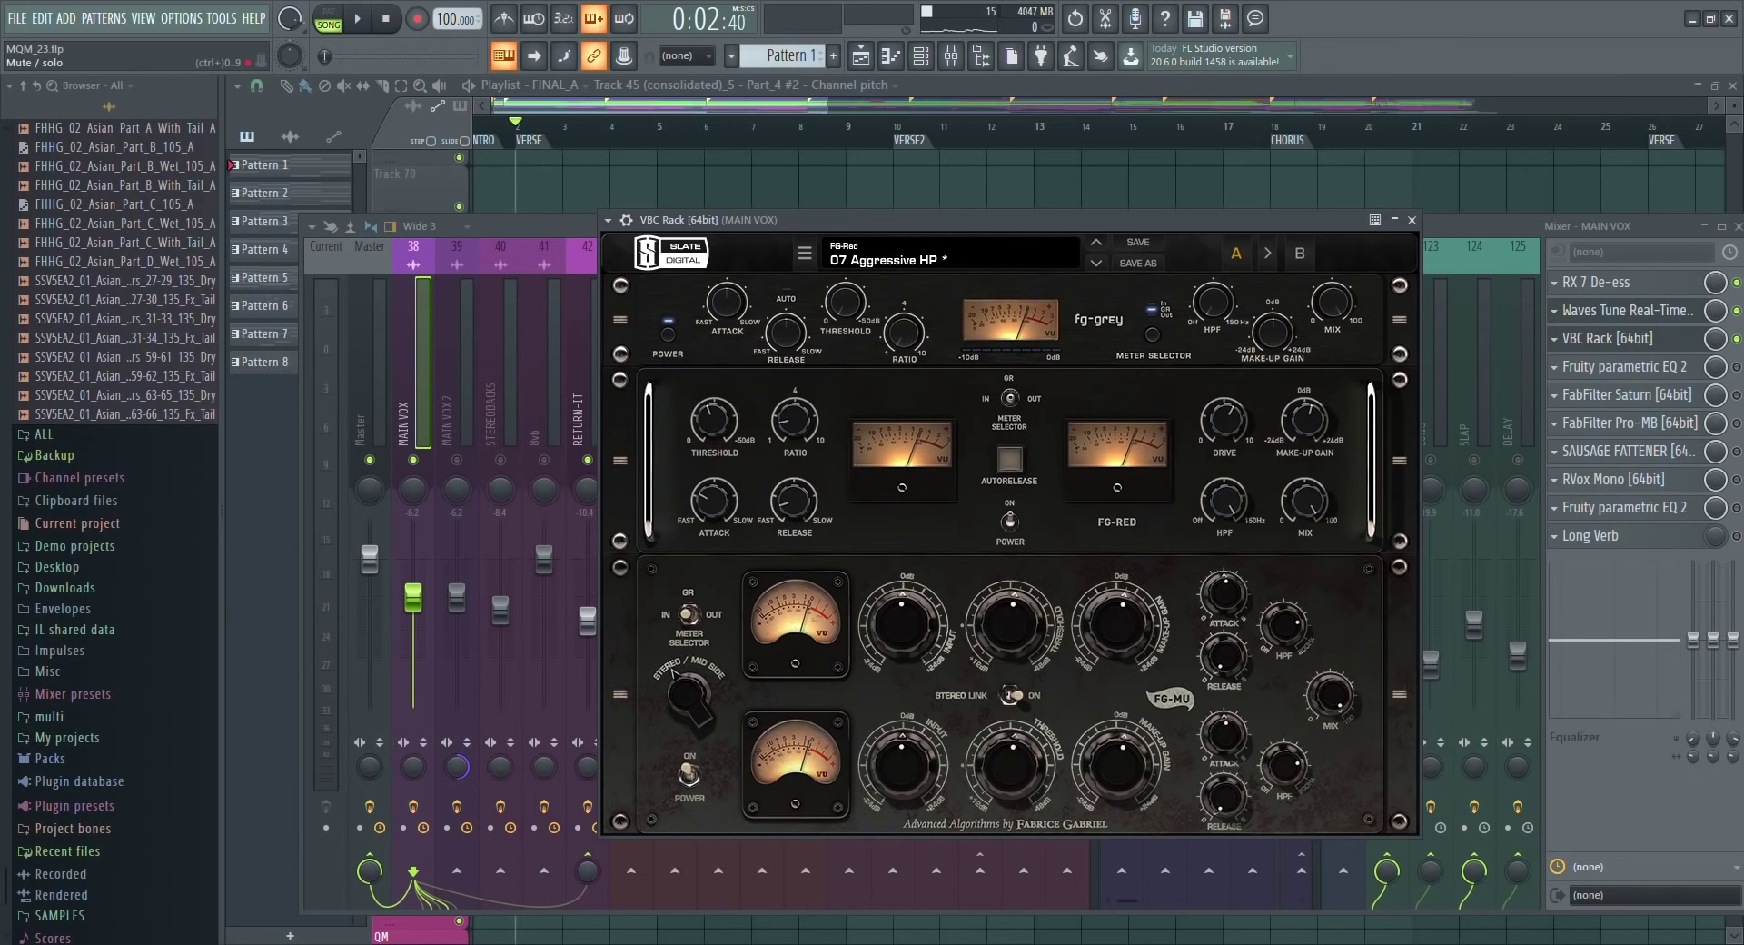
pyautogui.click(1624, 366)
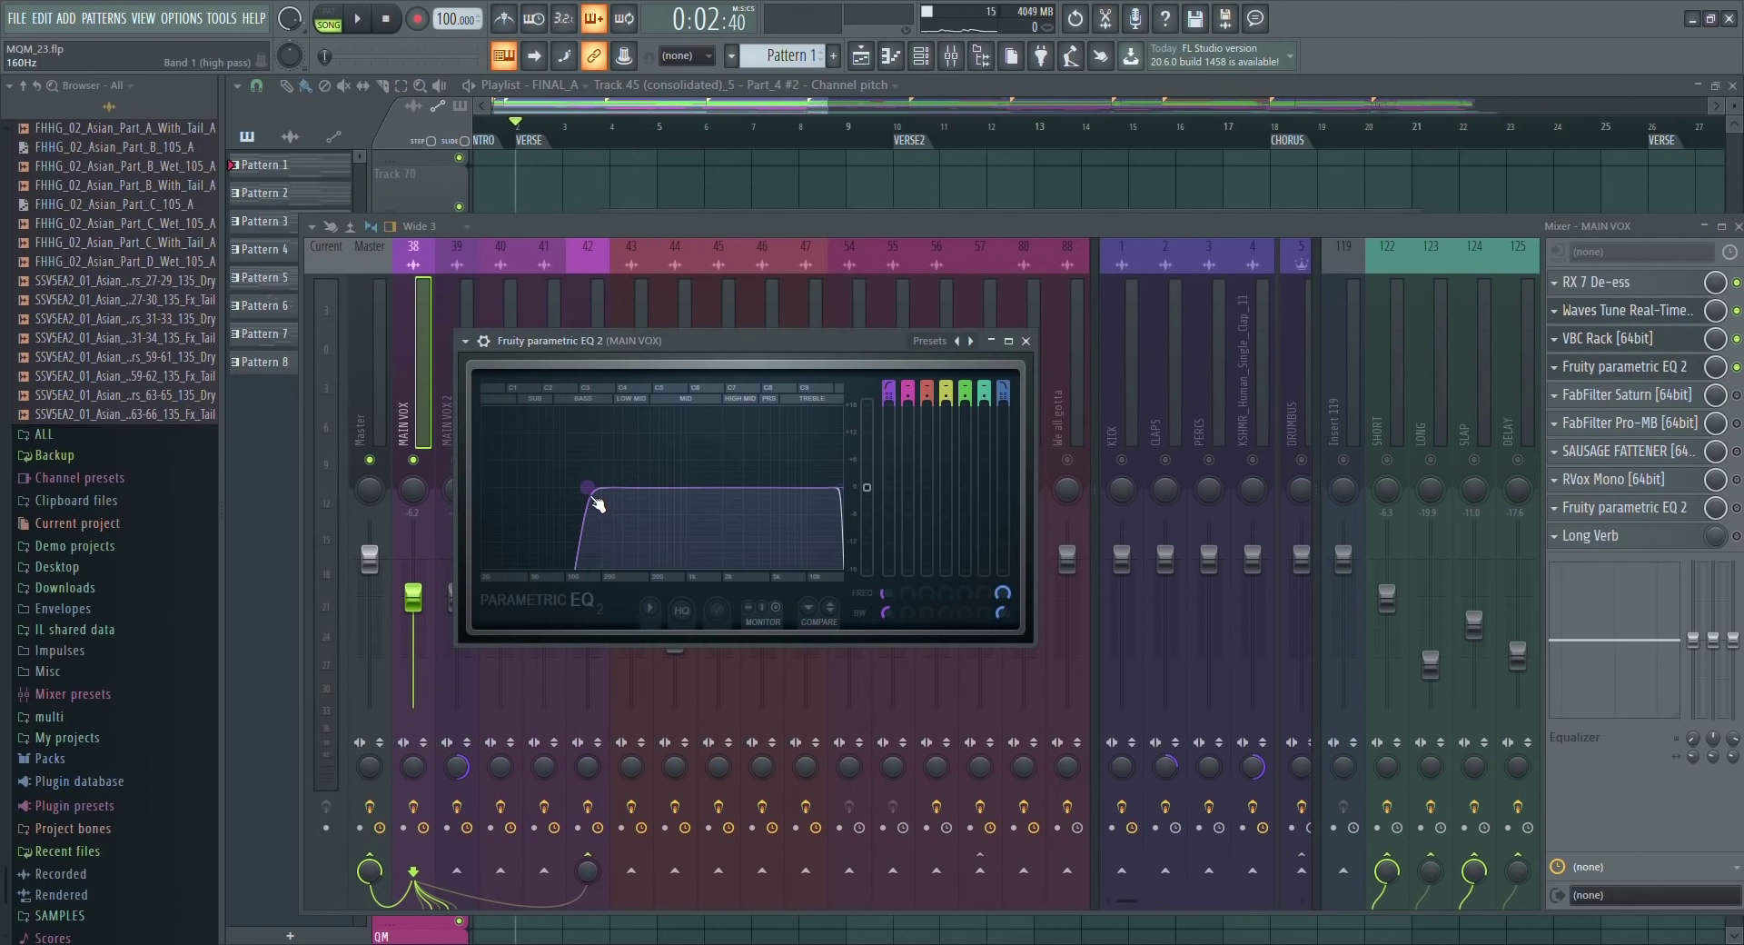
pyautogui.press('space')
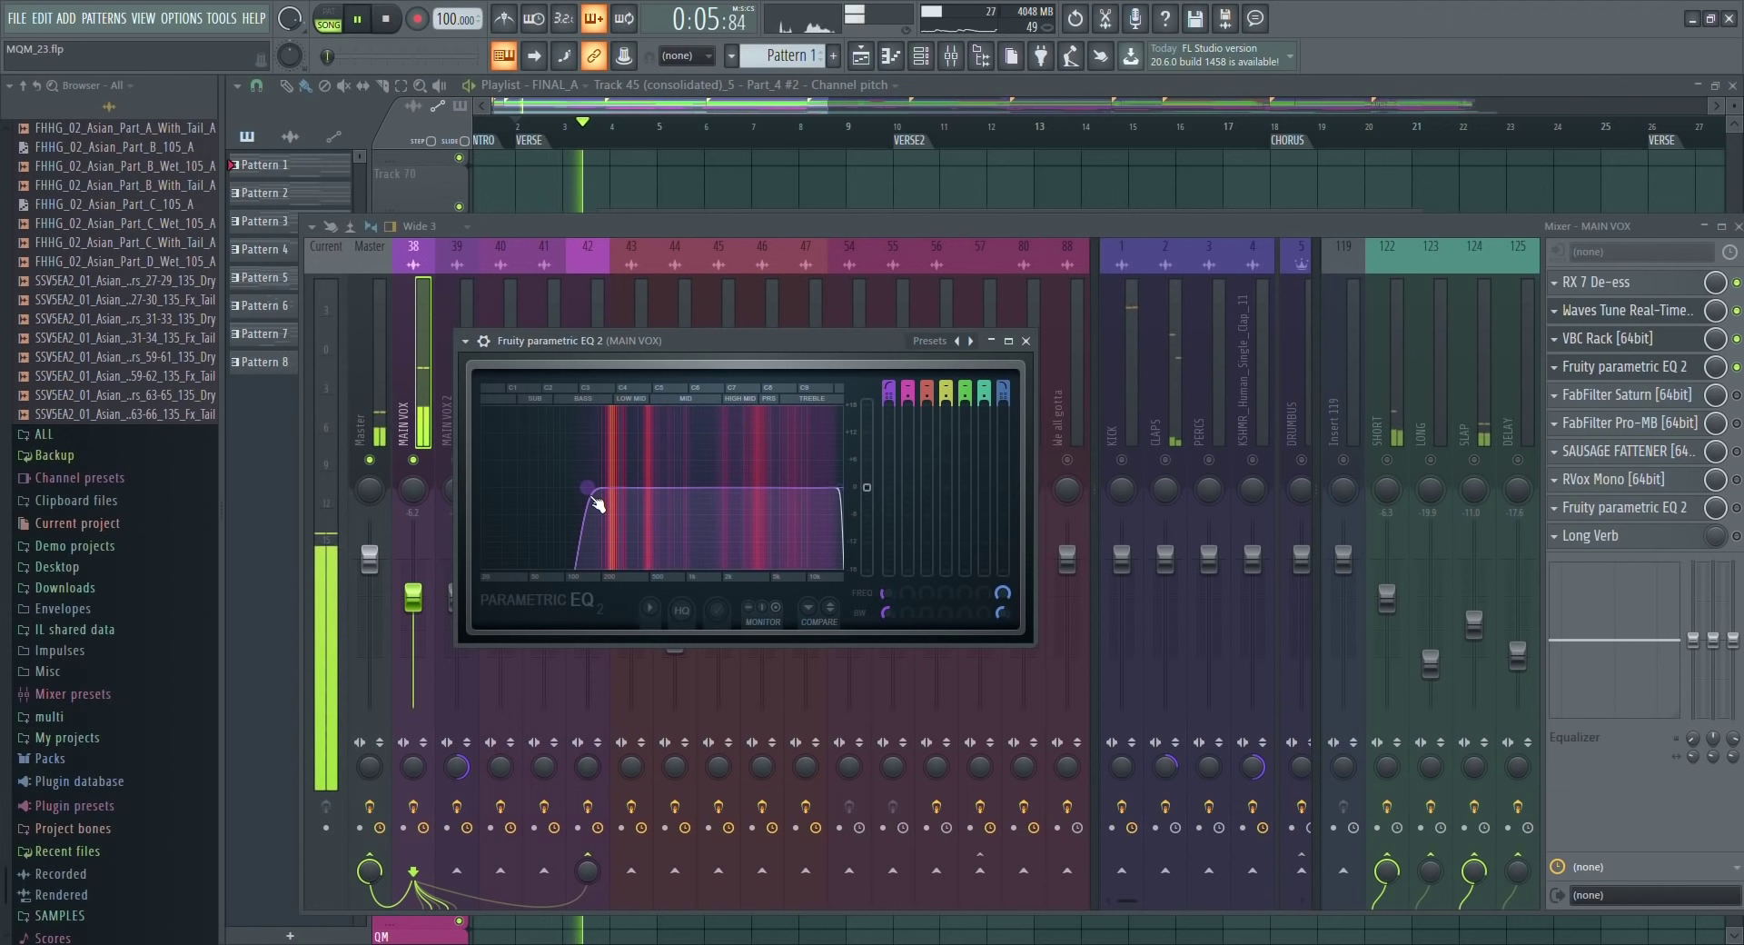
pyautogui.press('space')
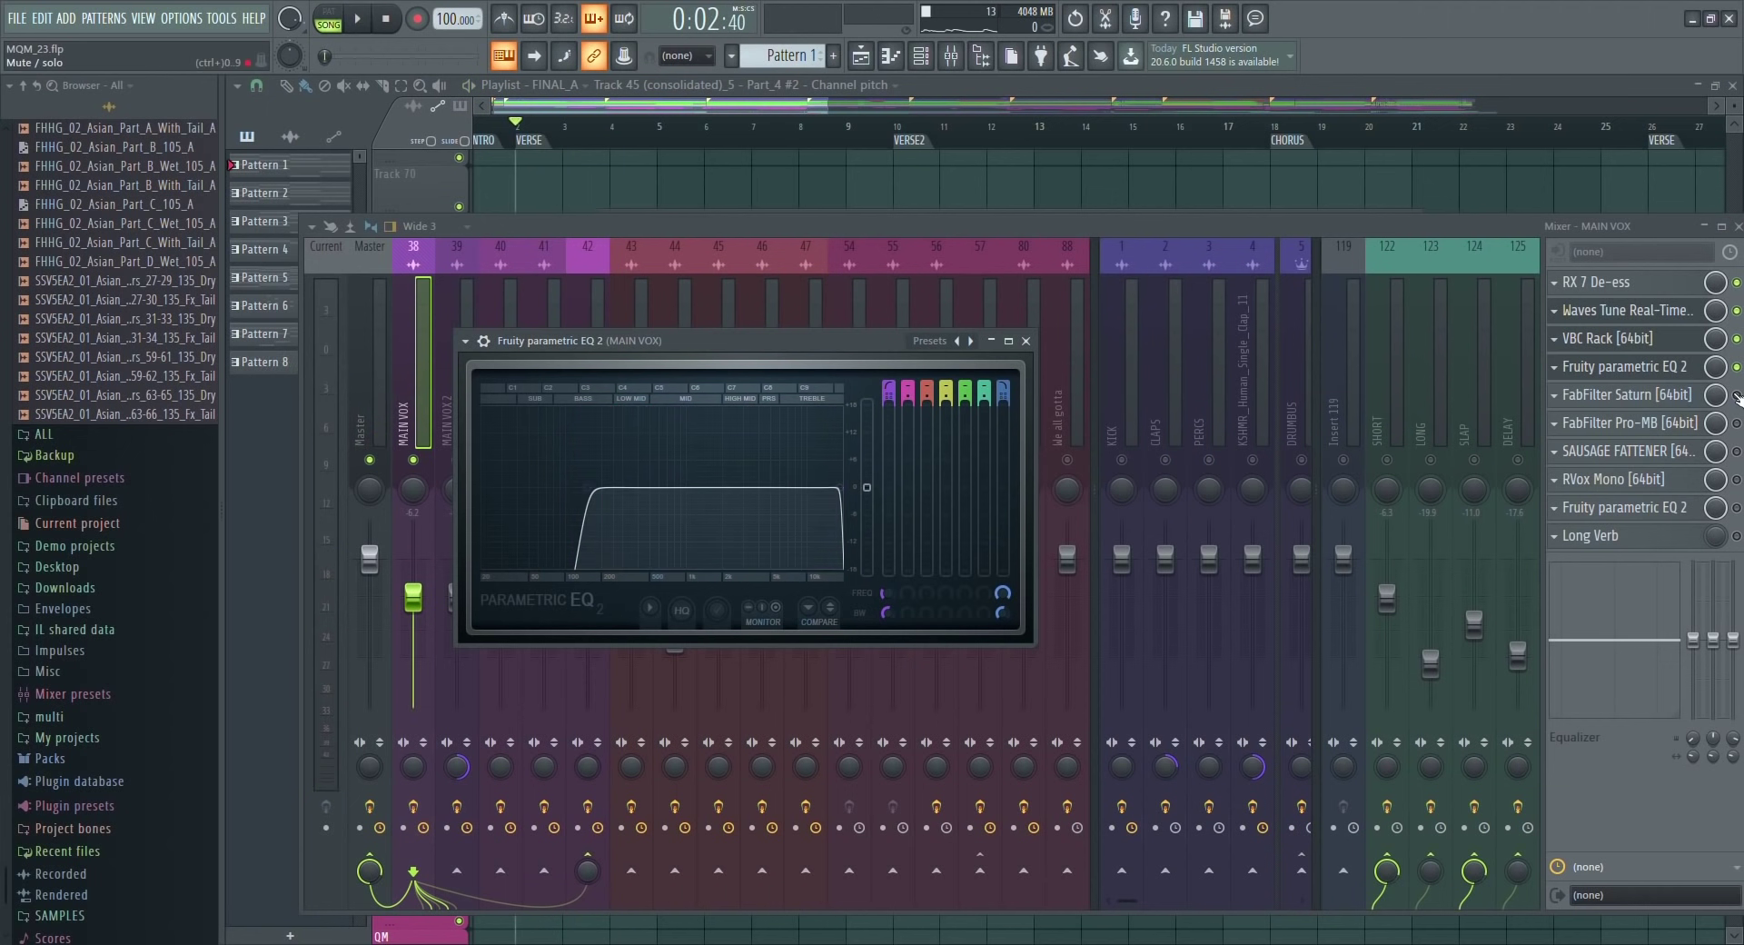
# Enable FabFilter Saturn on MAIN VOX, inspect its Drive setting, and compare the verse with the saturation on and bypassed.
pyautogui.click(1680, 395)
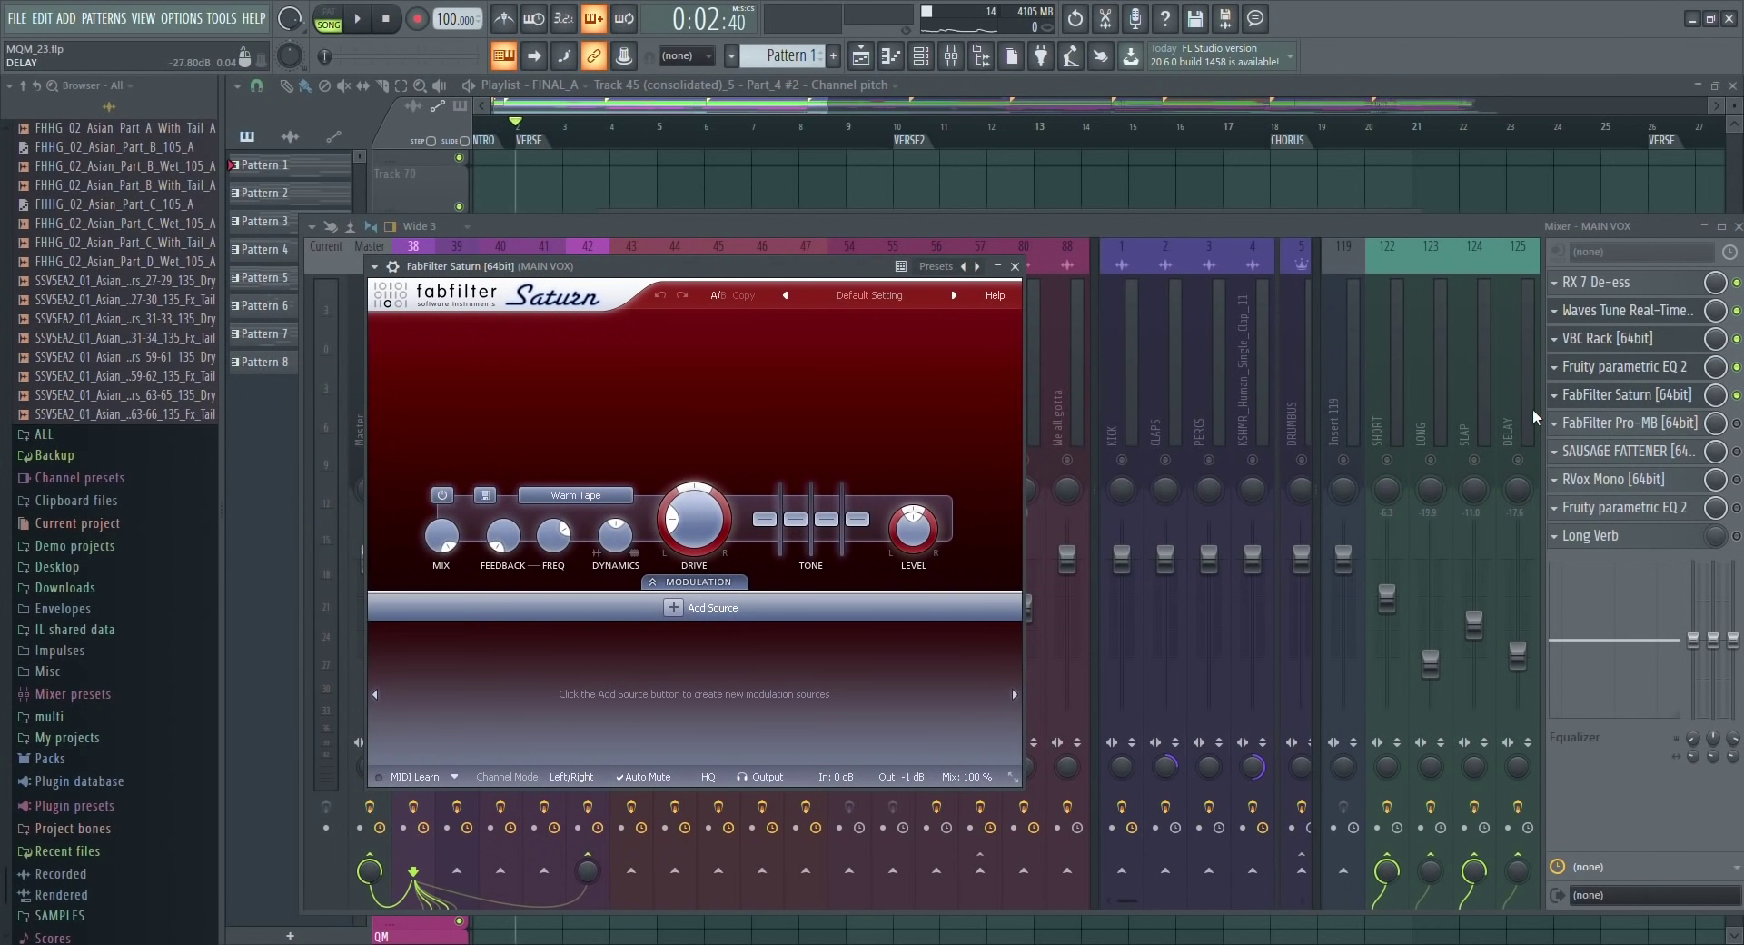
pyautogui.moveTo(684, 521)
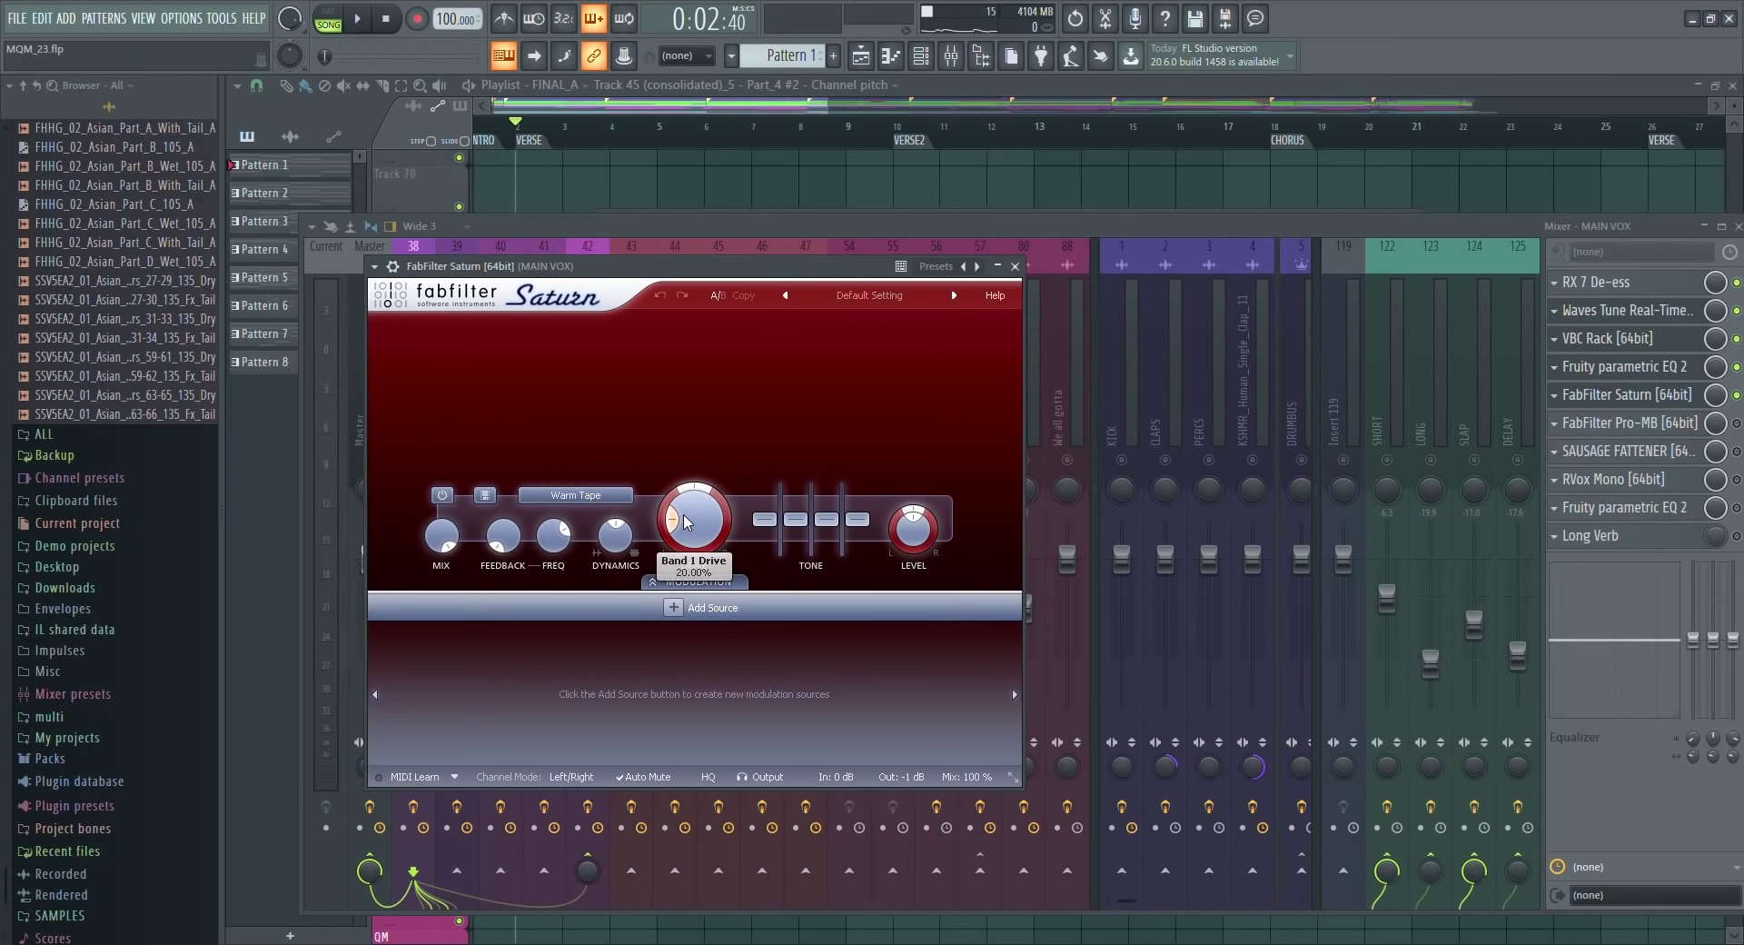
pyautogui.press('space')
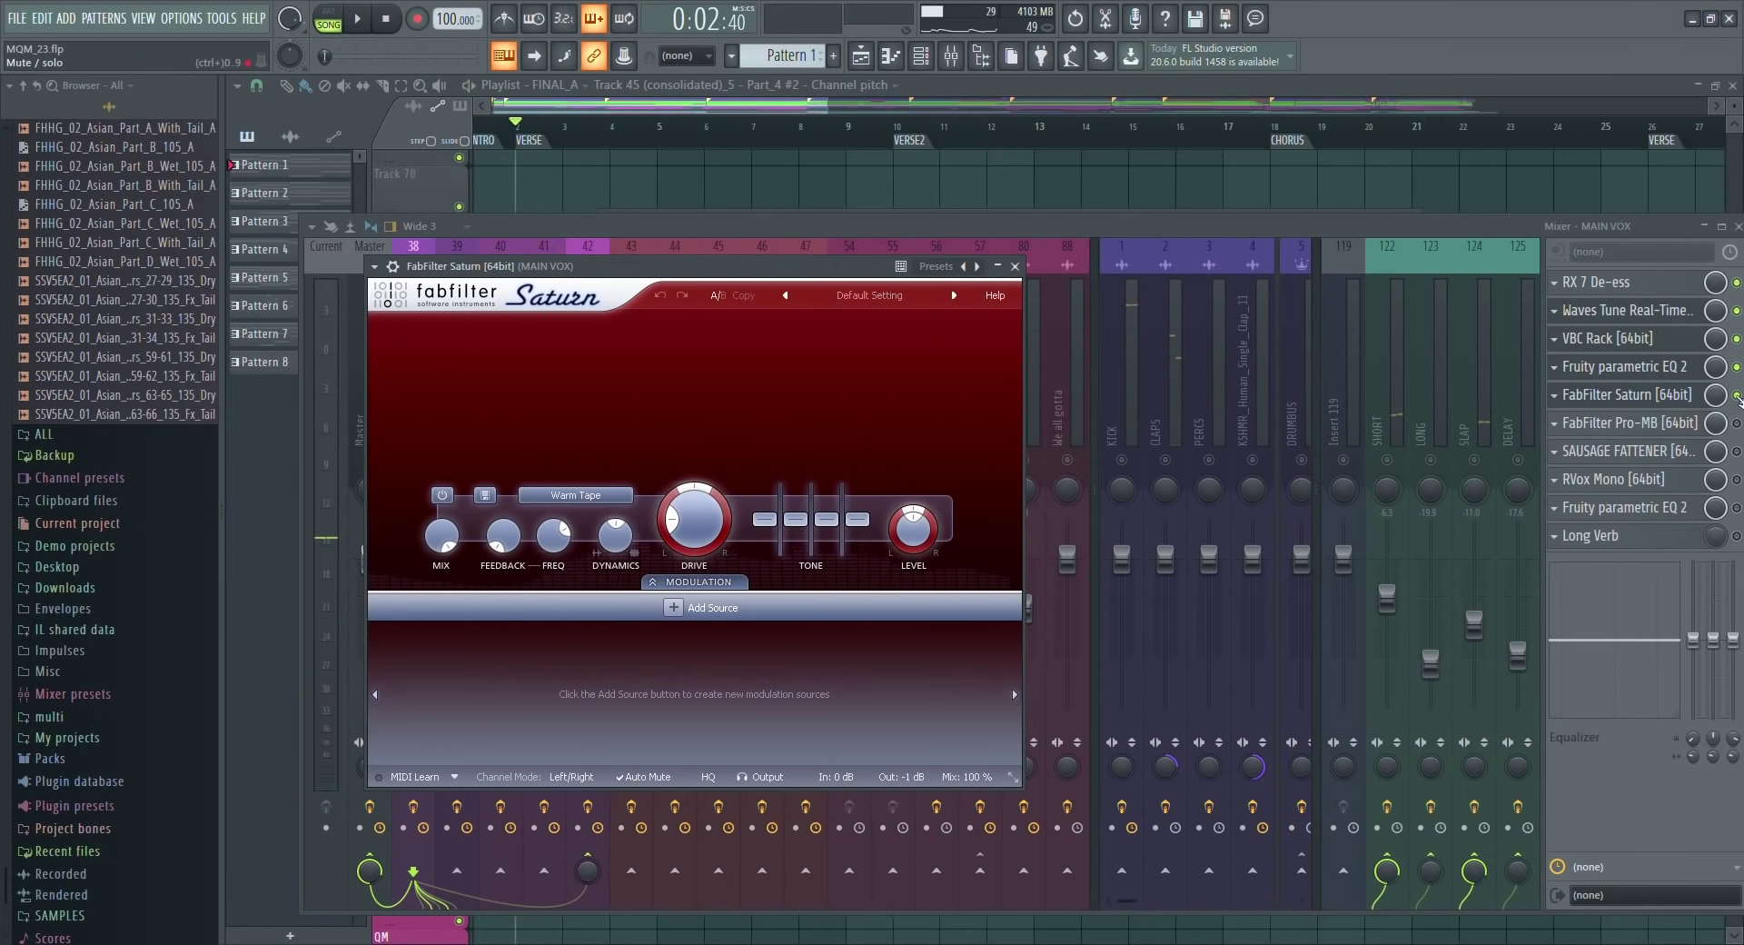
pyautogui.click(1626, 395)
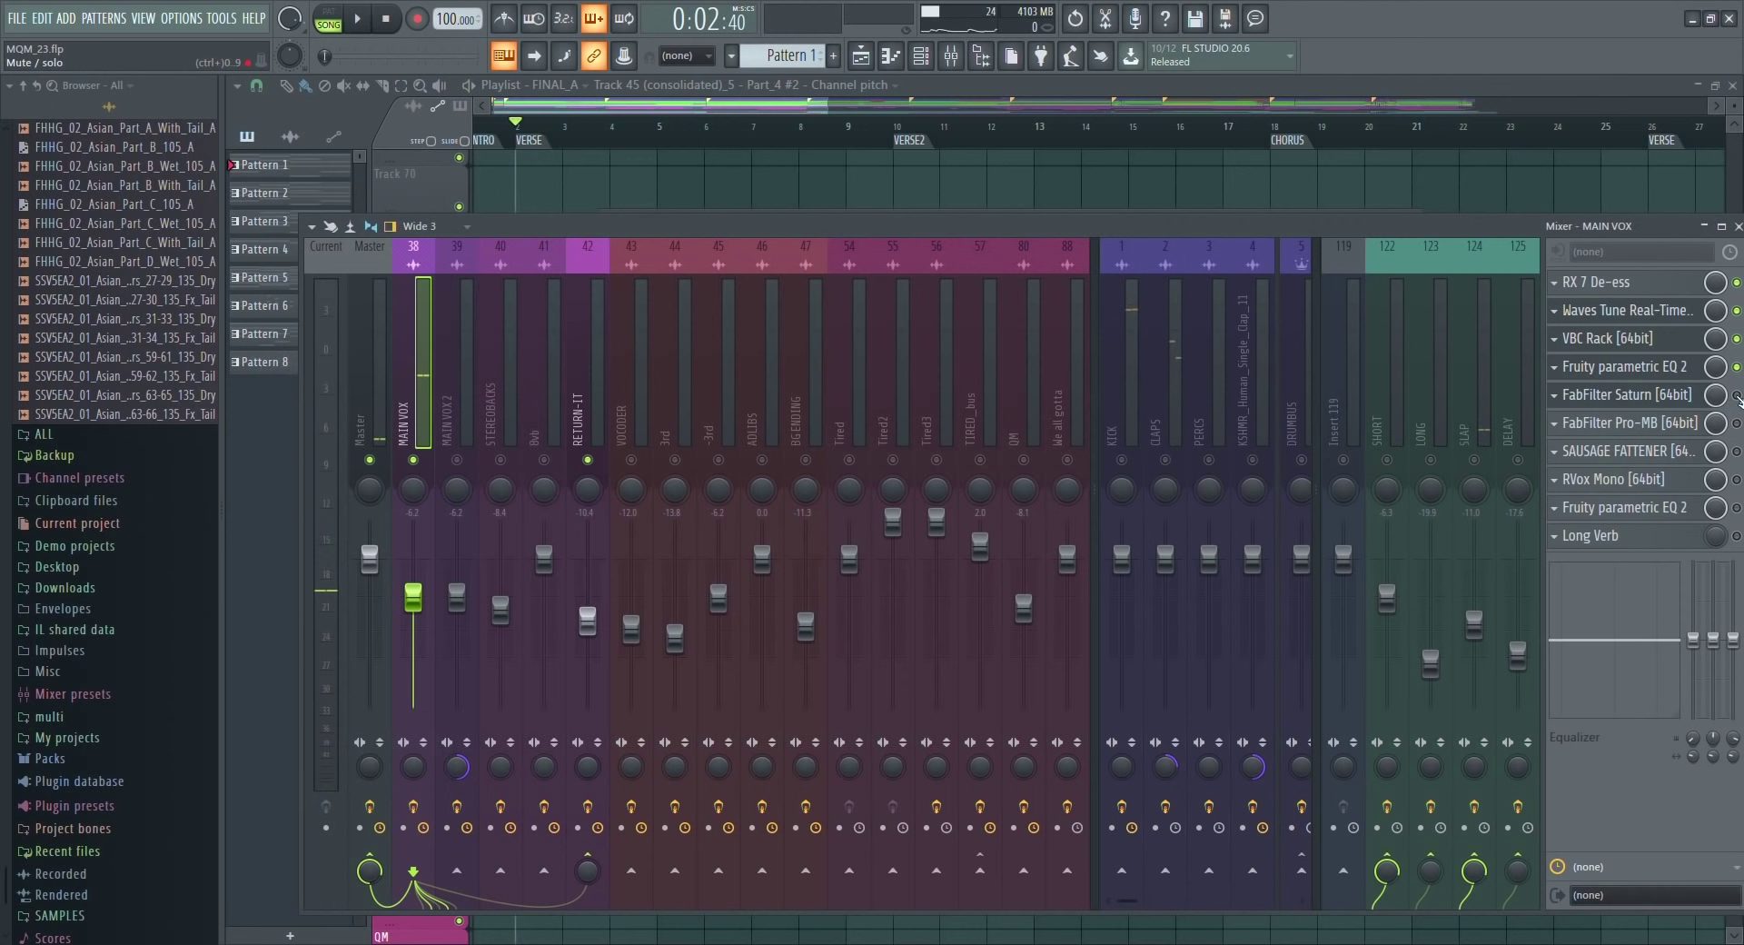
pyautogui.press('space')
pyautogui.press('space')
# Enable FabFilter Pro-MB on MAIN VOX and play the verse while examining its low-mid compression band.
pyautogui.click(1691, 423)
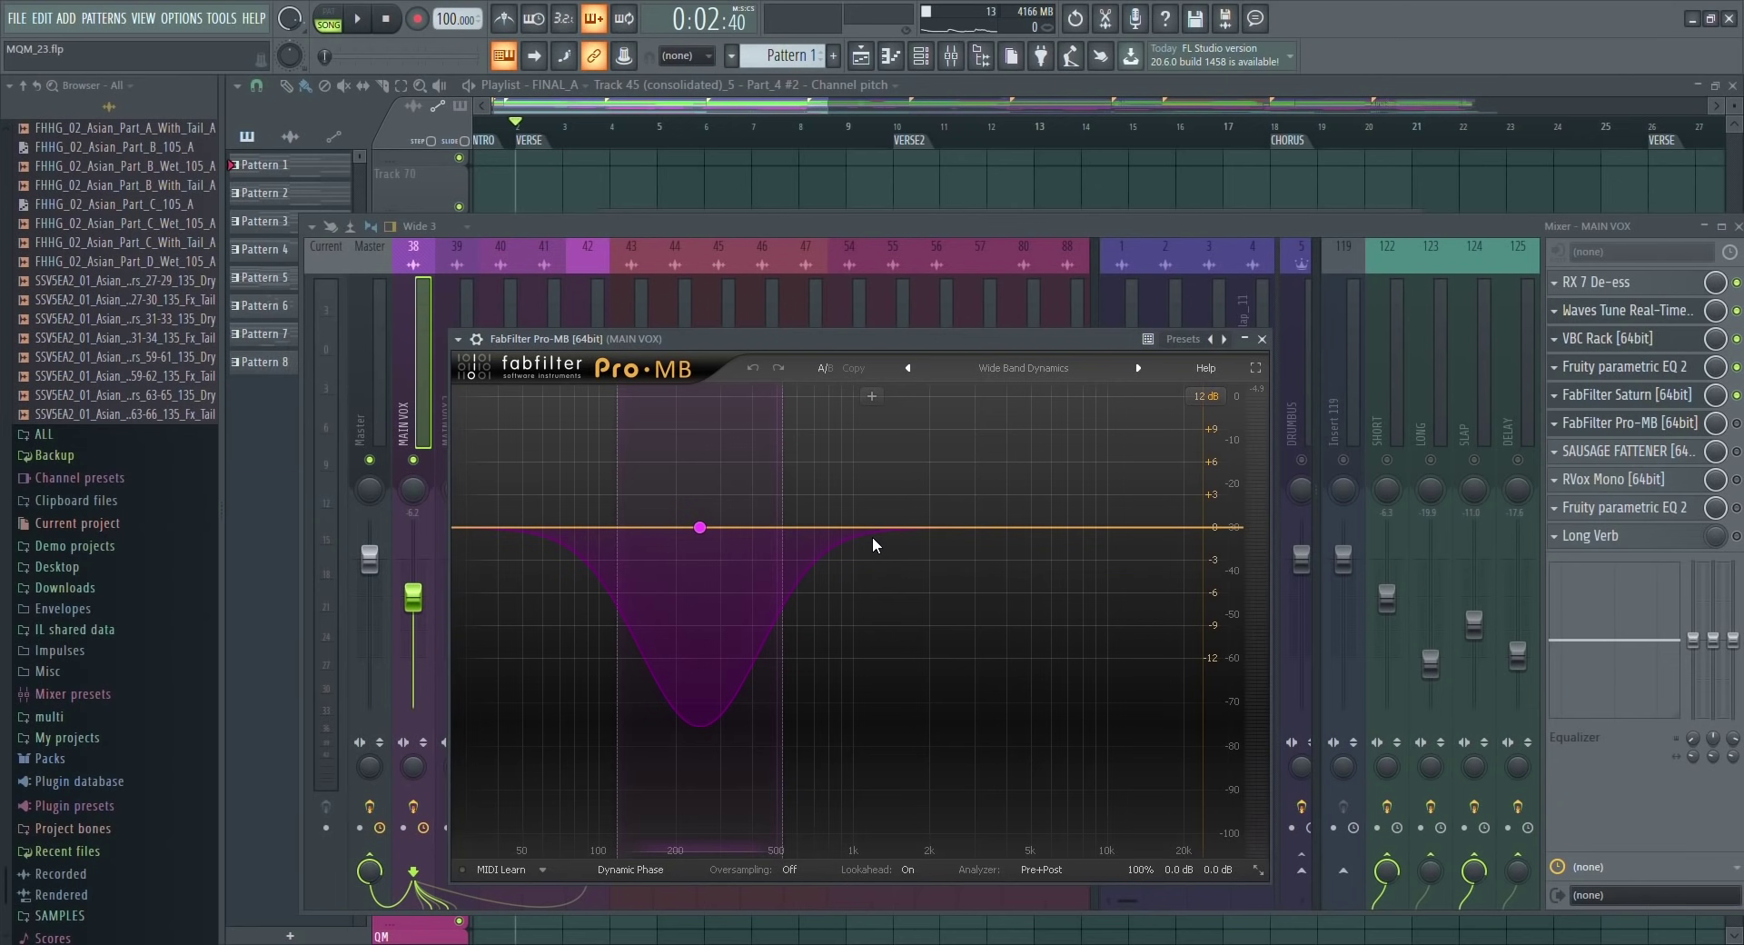
pyautogui.click(1734, 427)
pyautogui.press('space')
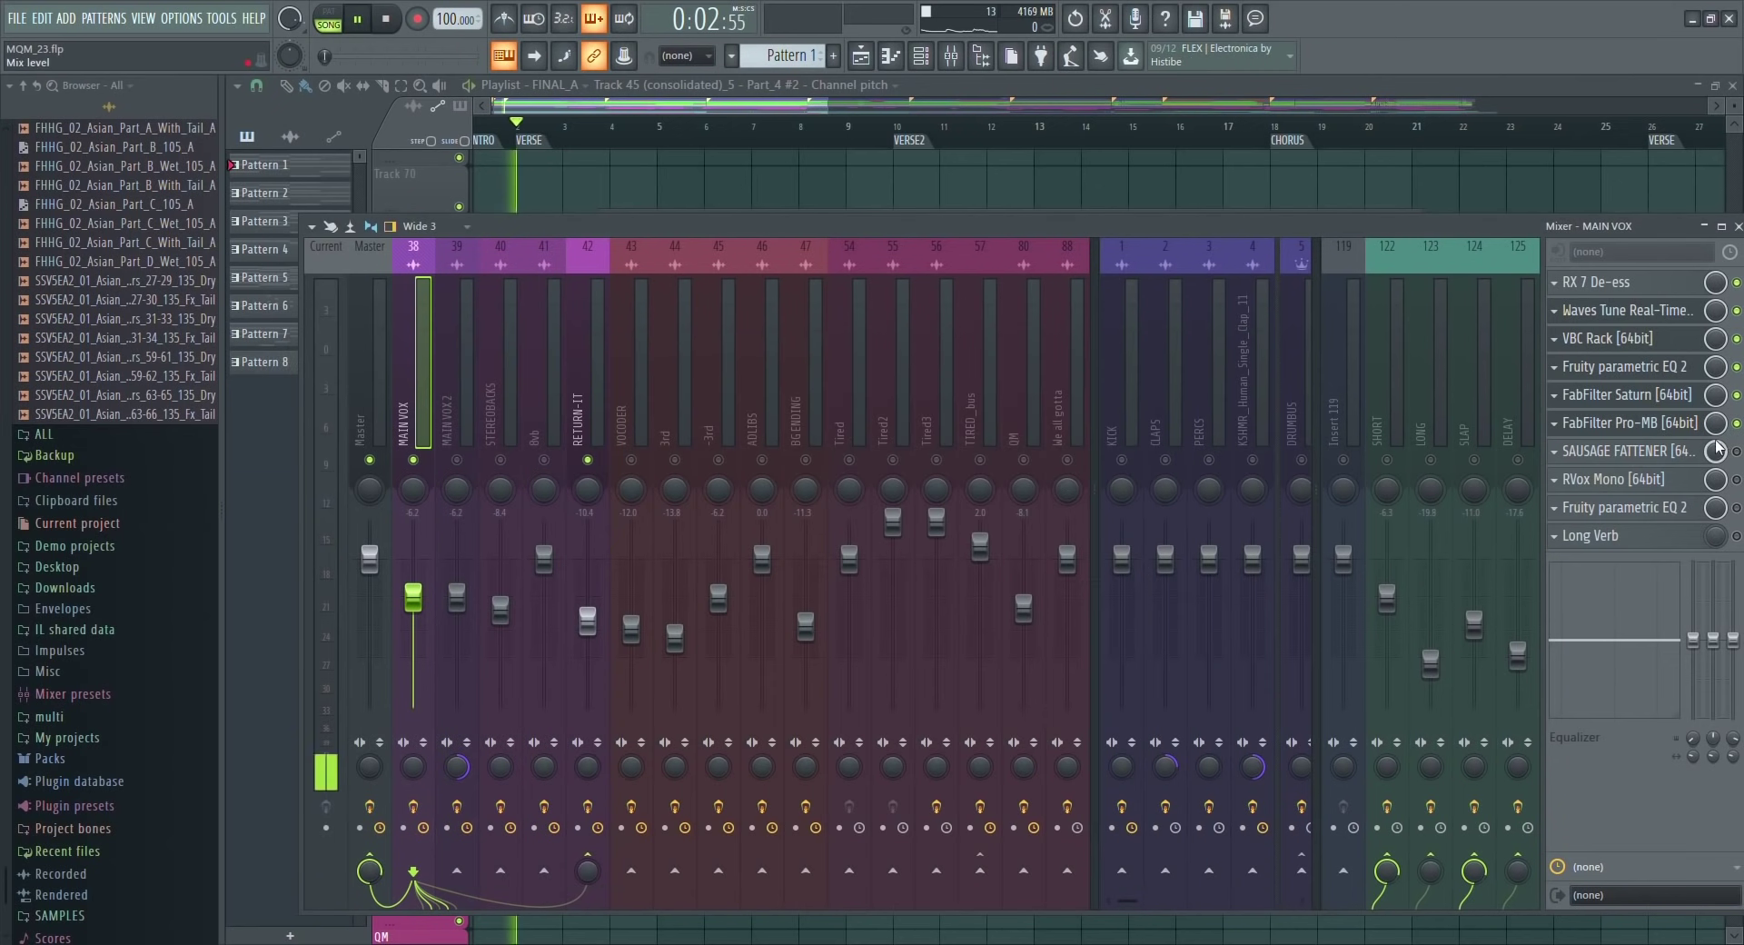
pyautogui.click(1627, 427)
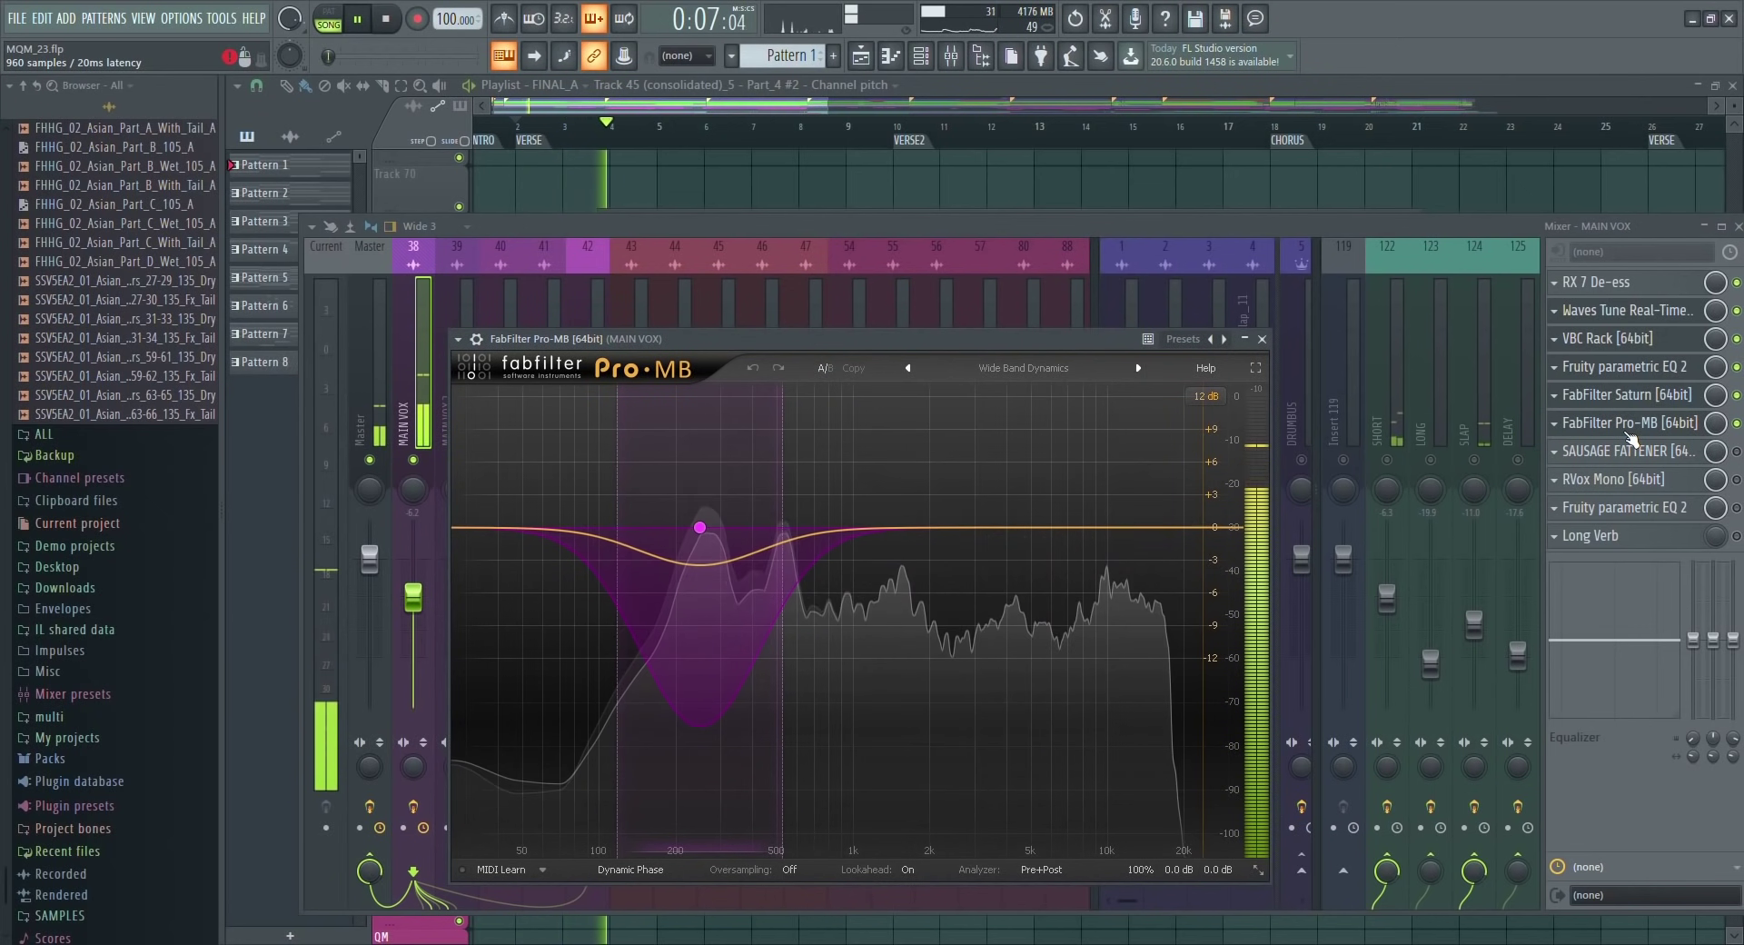
pyautogui.press('space')
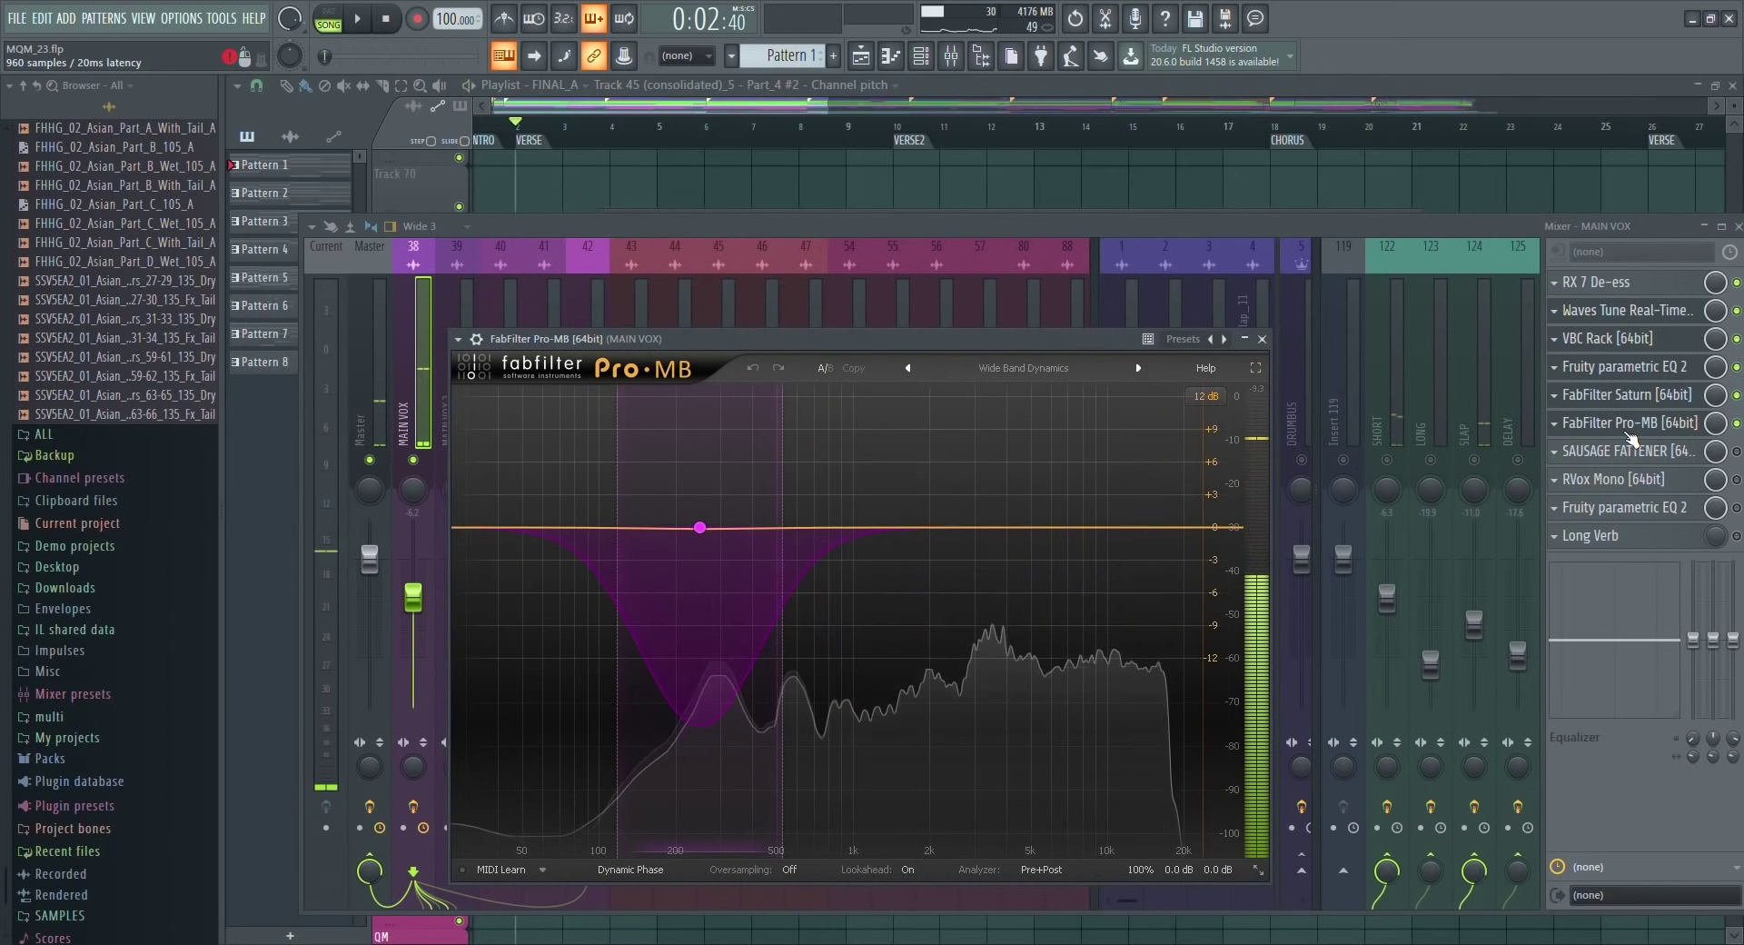
pyautogui.click(1628, 423)
# Enable the Sausage Fattener on MAIN VOX, open its settings, and audition the verse through it.
pyautogui.click(1627, 450)
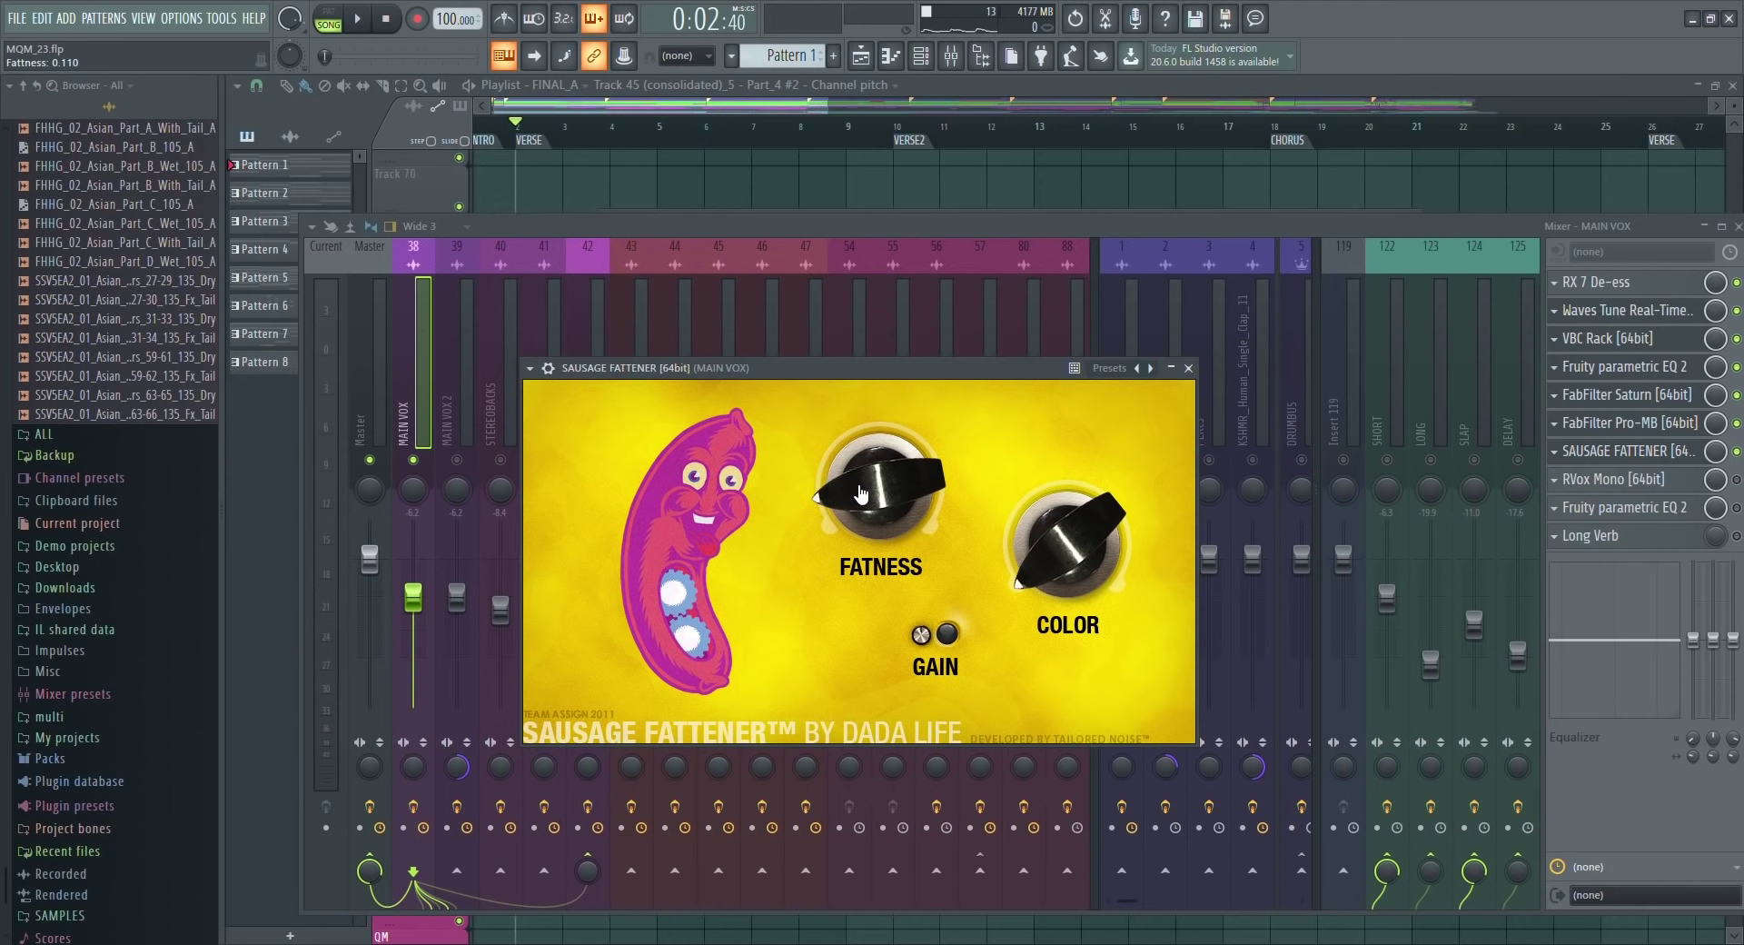
pyautogui.press('space')
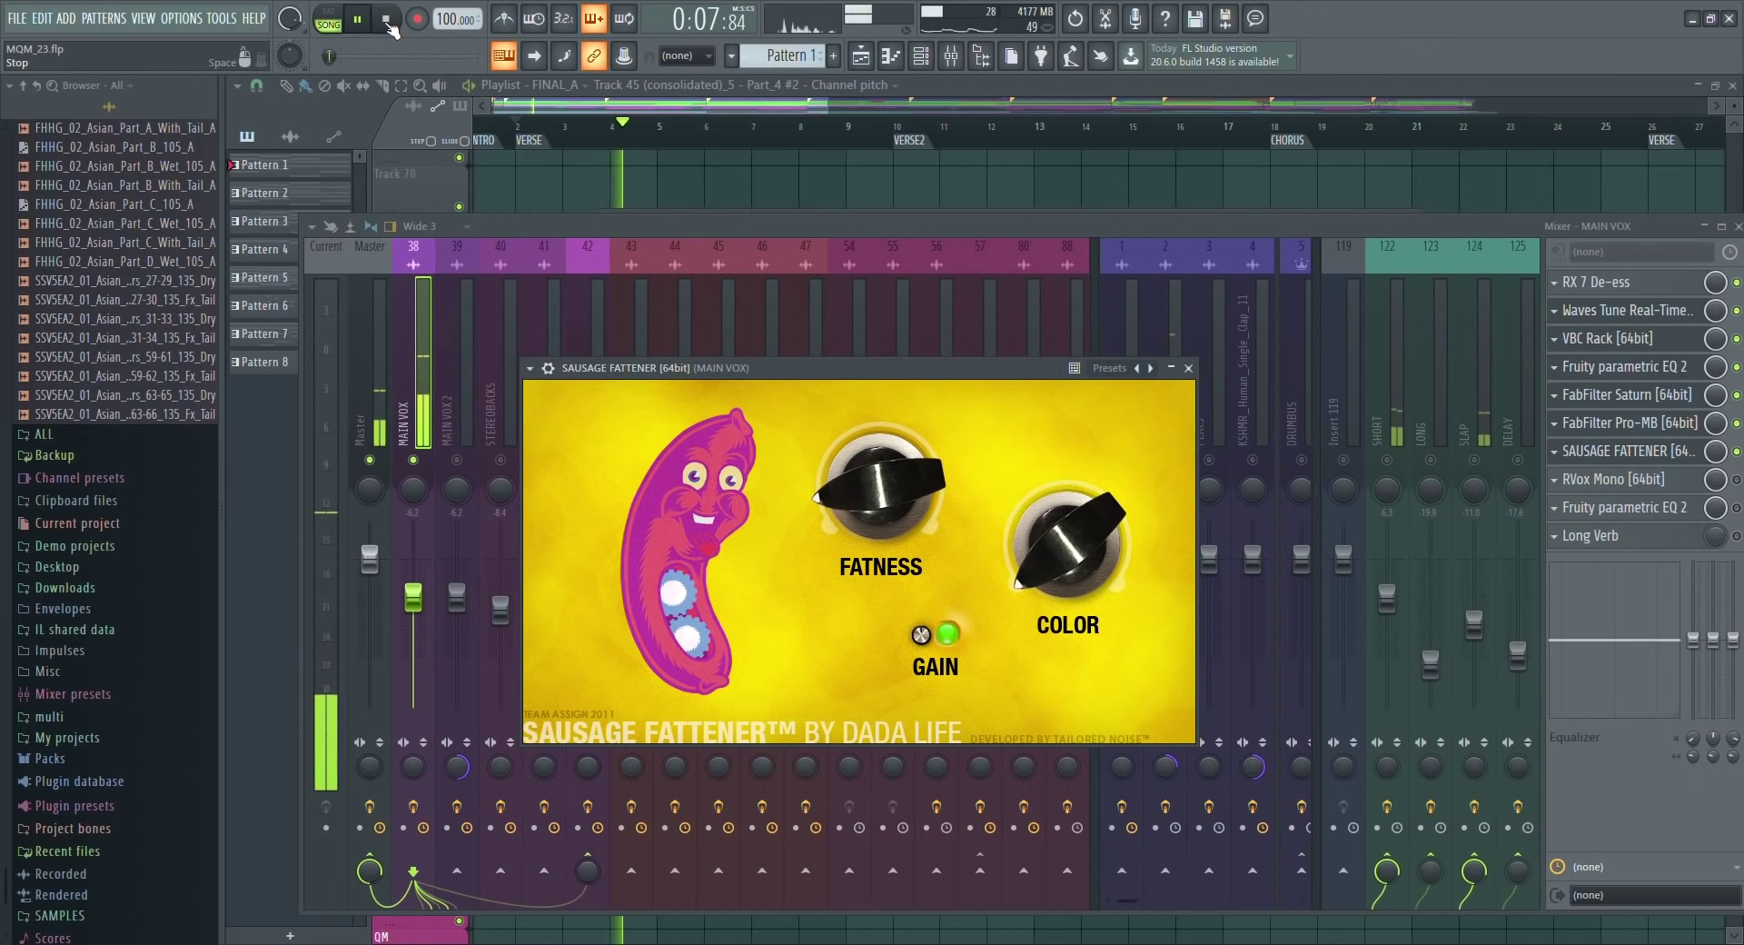
pyautogui.click(388, 20)
# Enable RVox Mono on MAIN VOX, play the verse while watching its attenuation, and close its settings.
pyautogui.click(1626, 479)
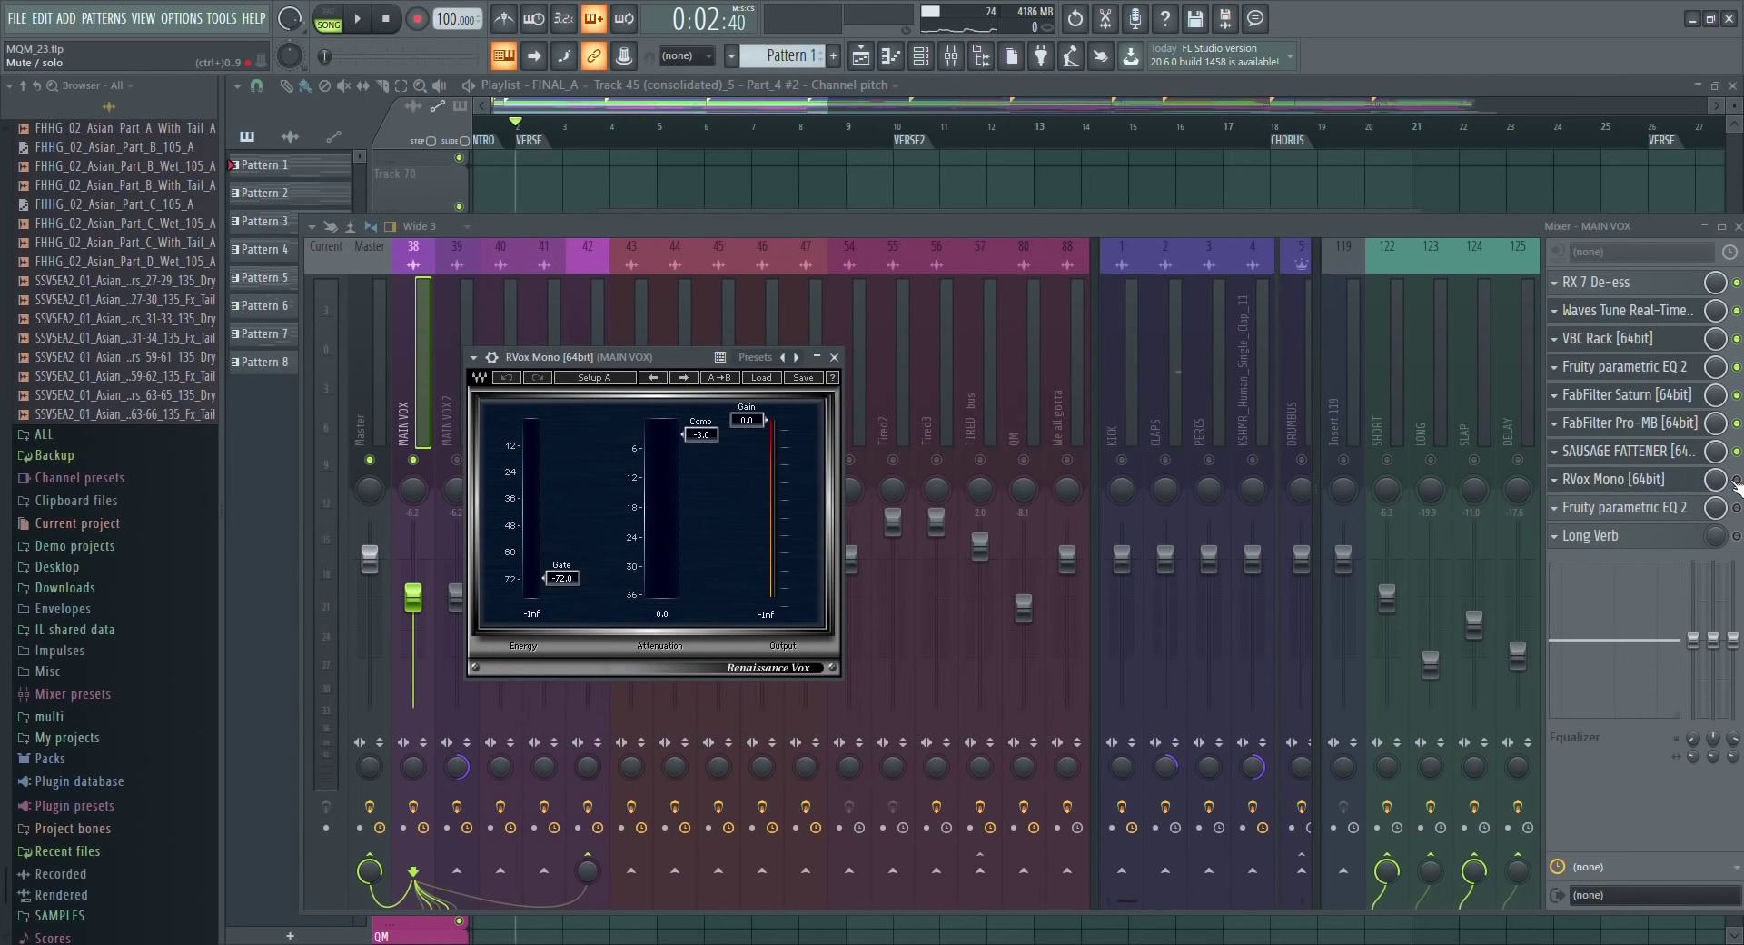
pyautogui.press('Escape')
pyautogui.click(1626, 479)
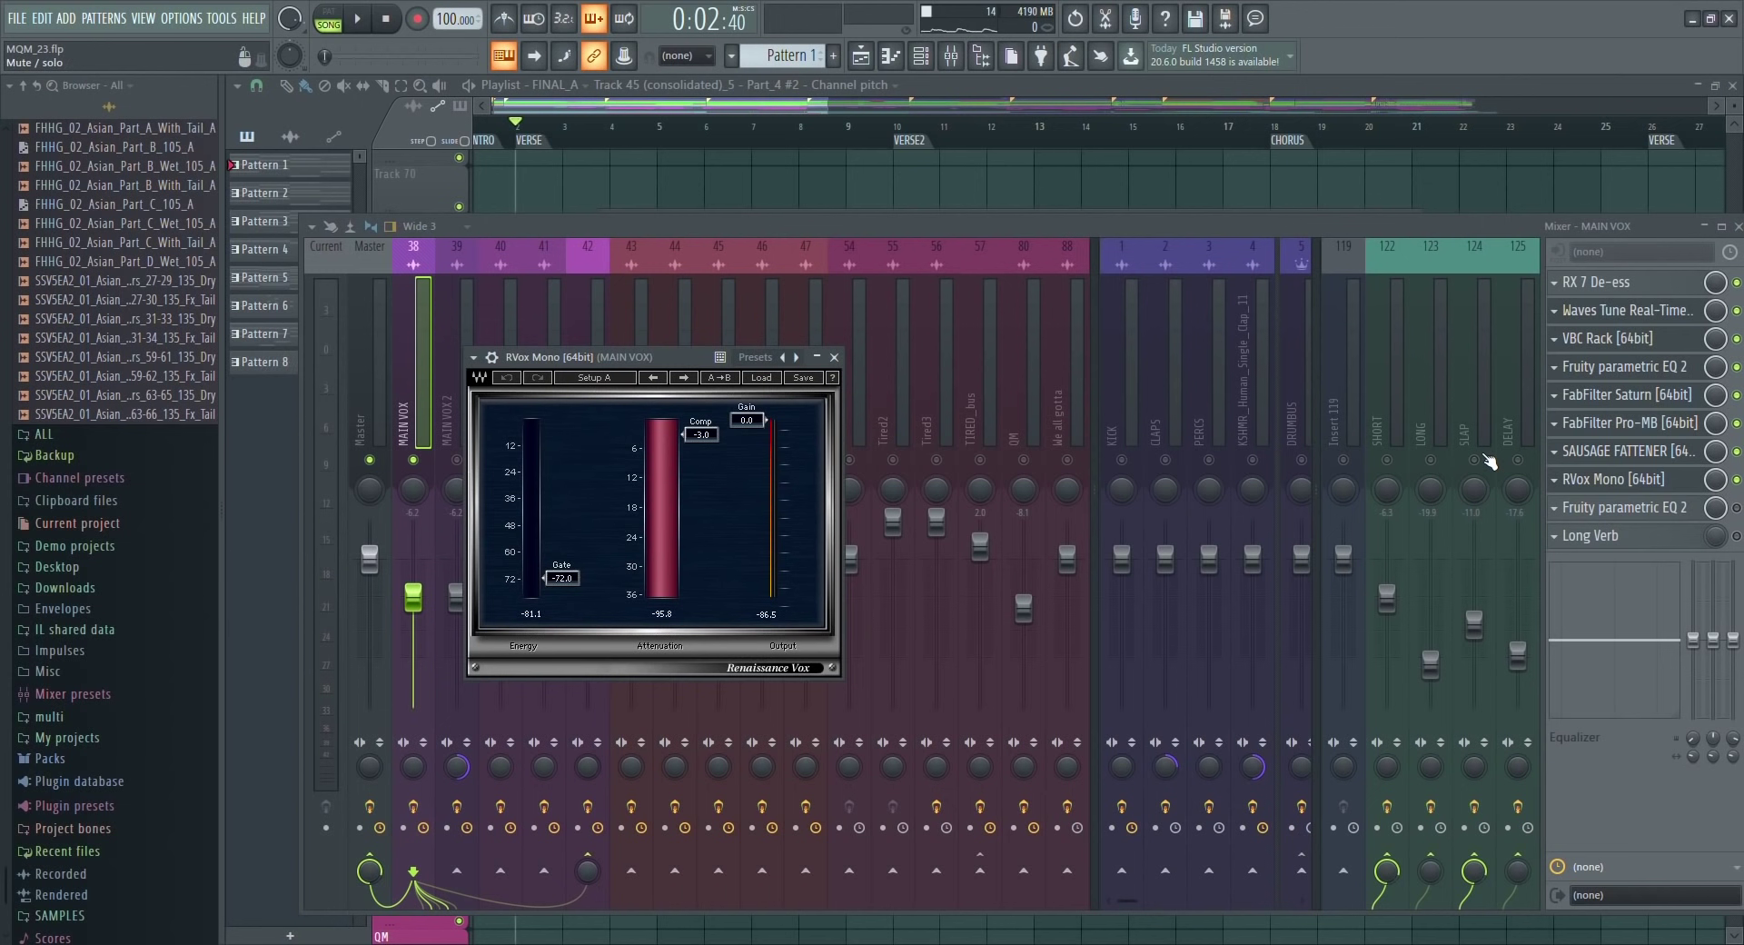
pyautogui.press('space')
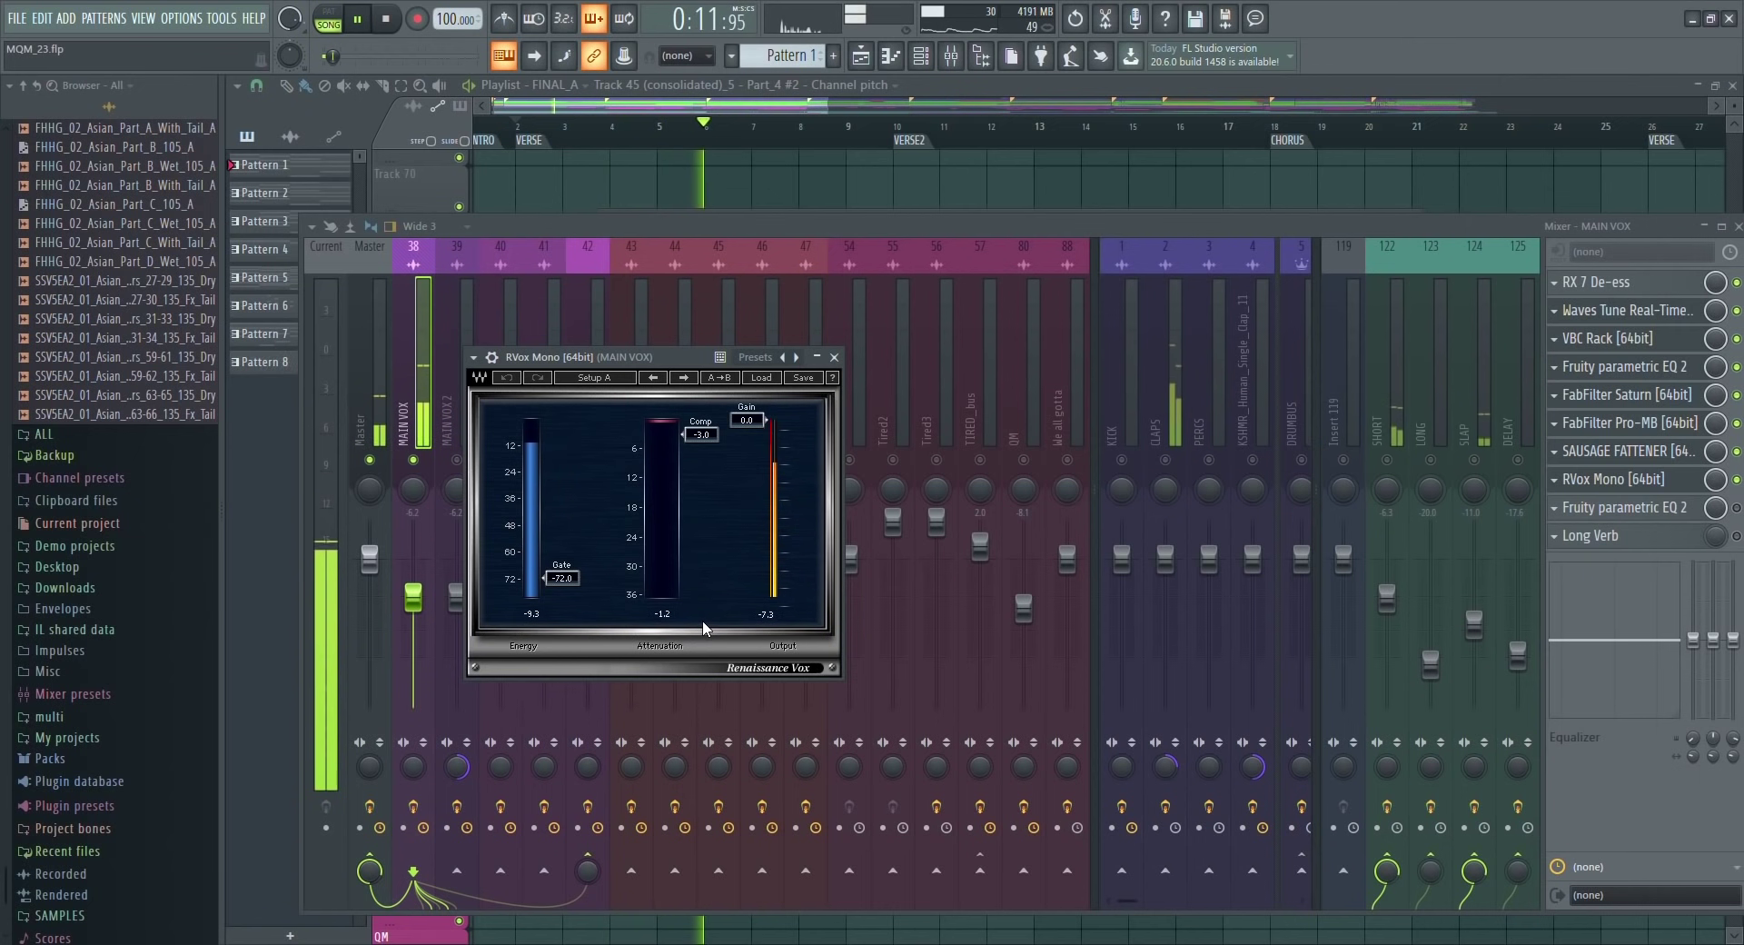
pyautogui.press('space')
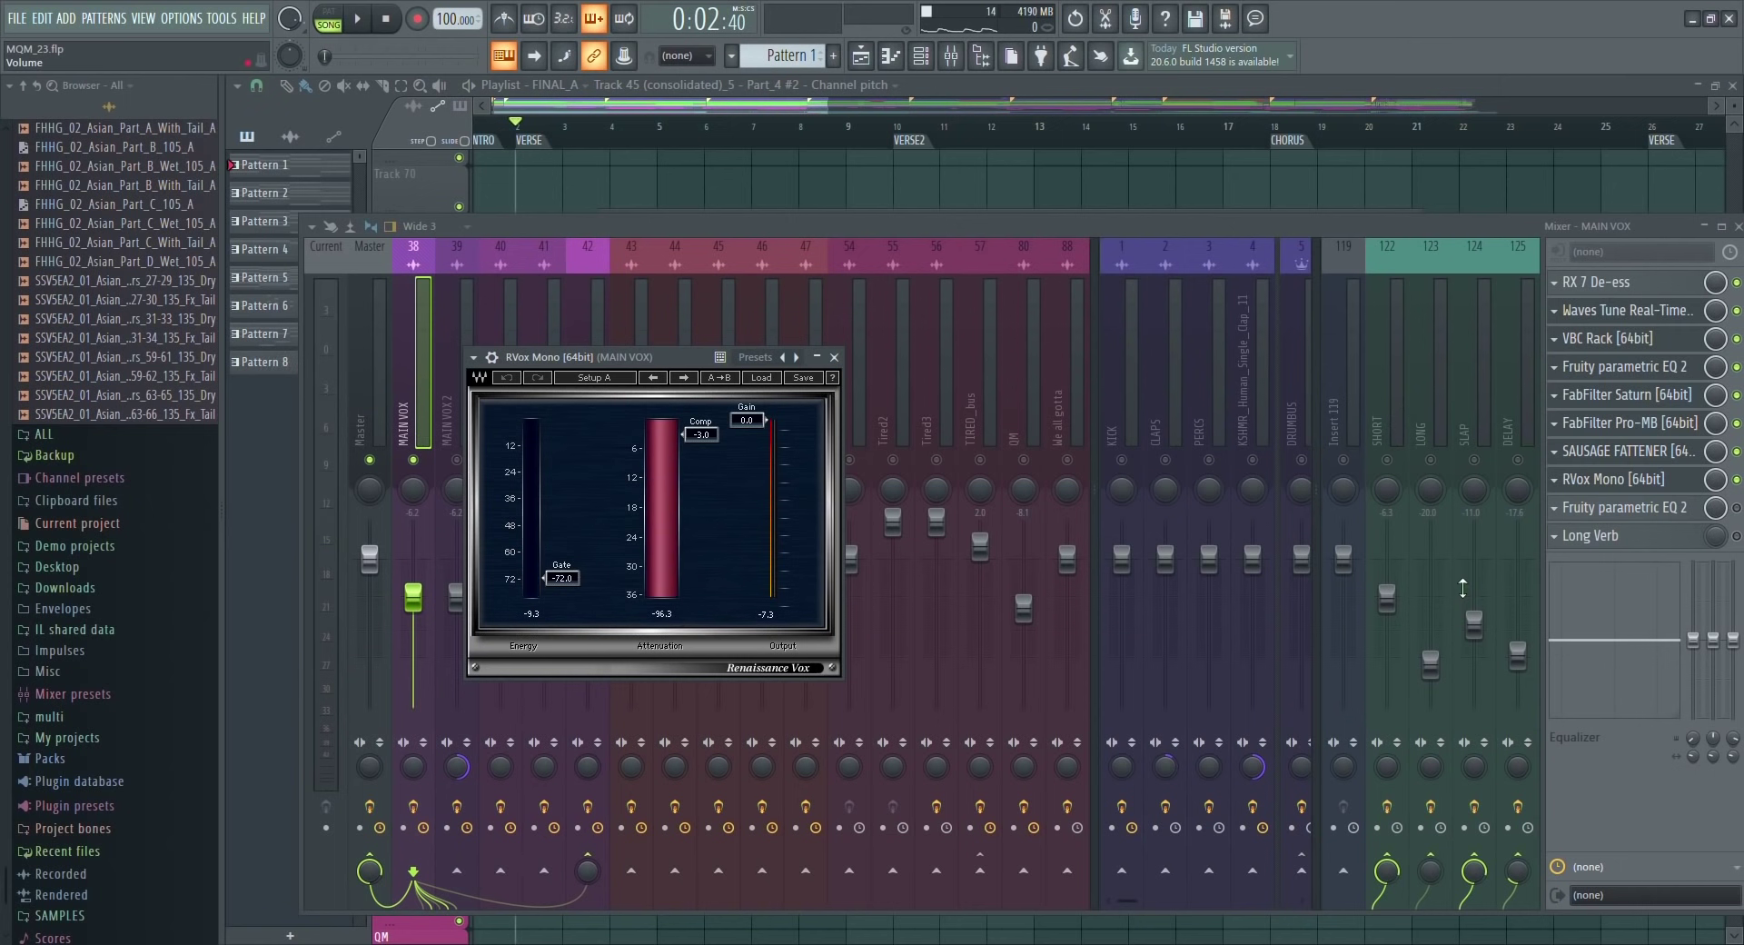
pyautogui.click(1613, 479)
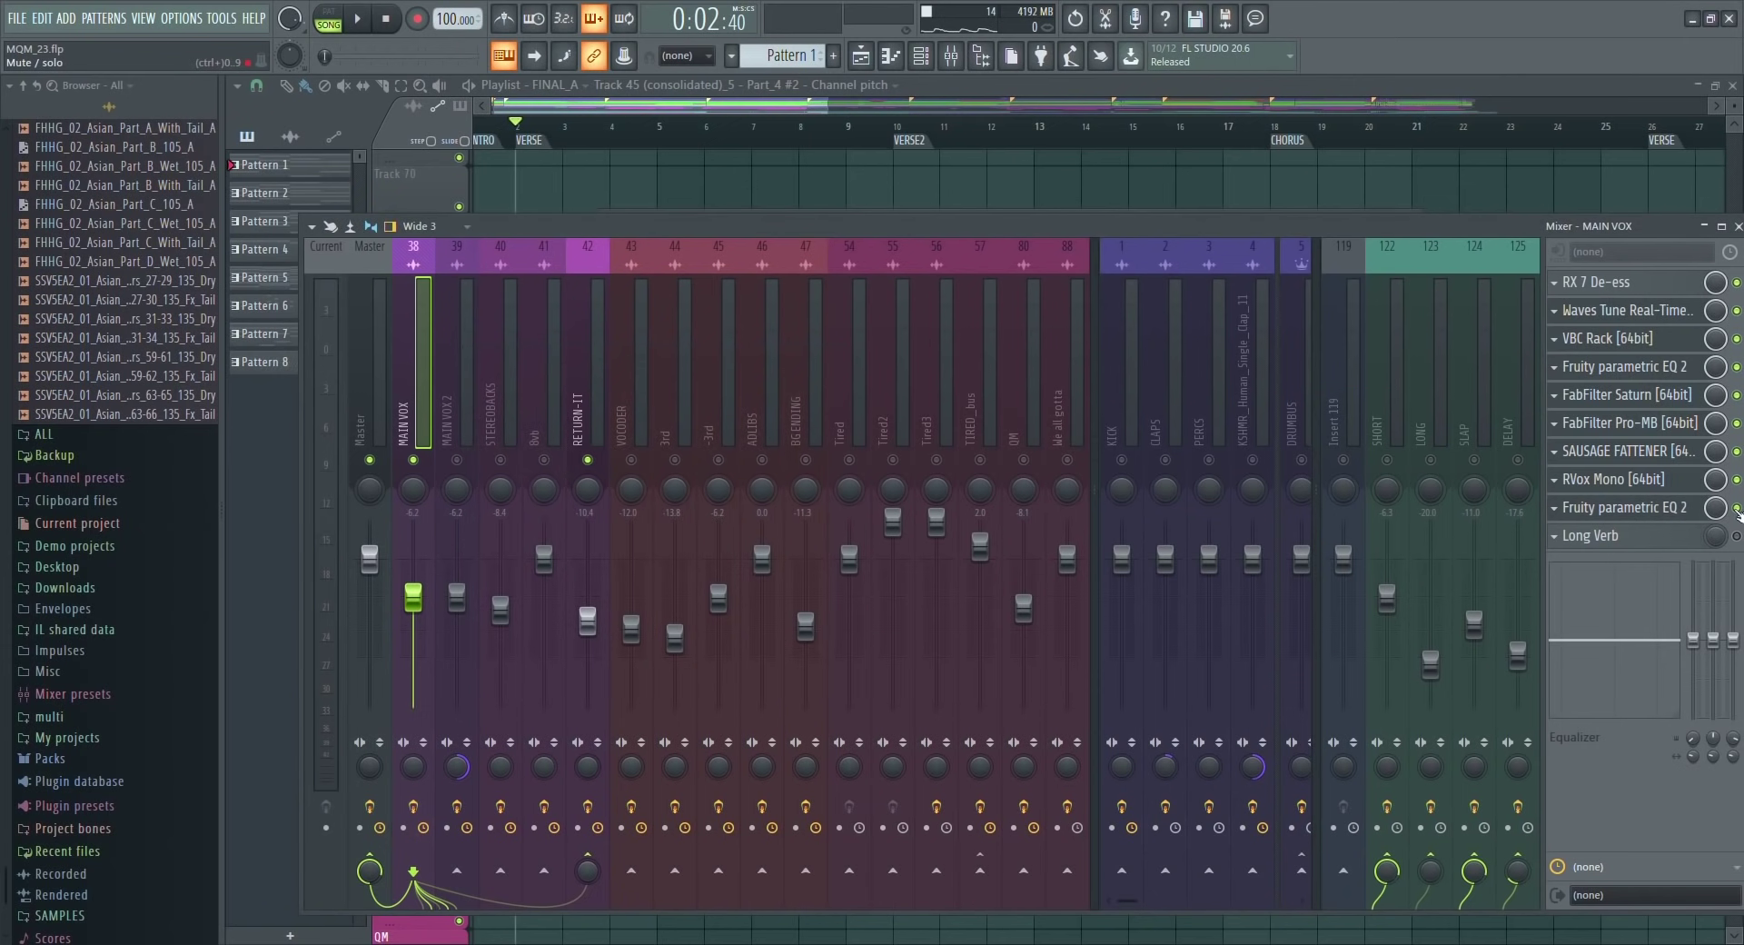
# Enable the second Fruity parametric EQ 2 on MAIN VOX and play from the CHORUS marker while examining its band 4 cut.
pyautogui.click(1624, 507)
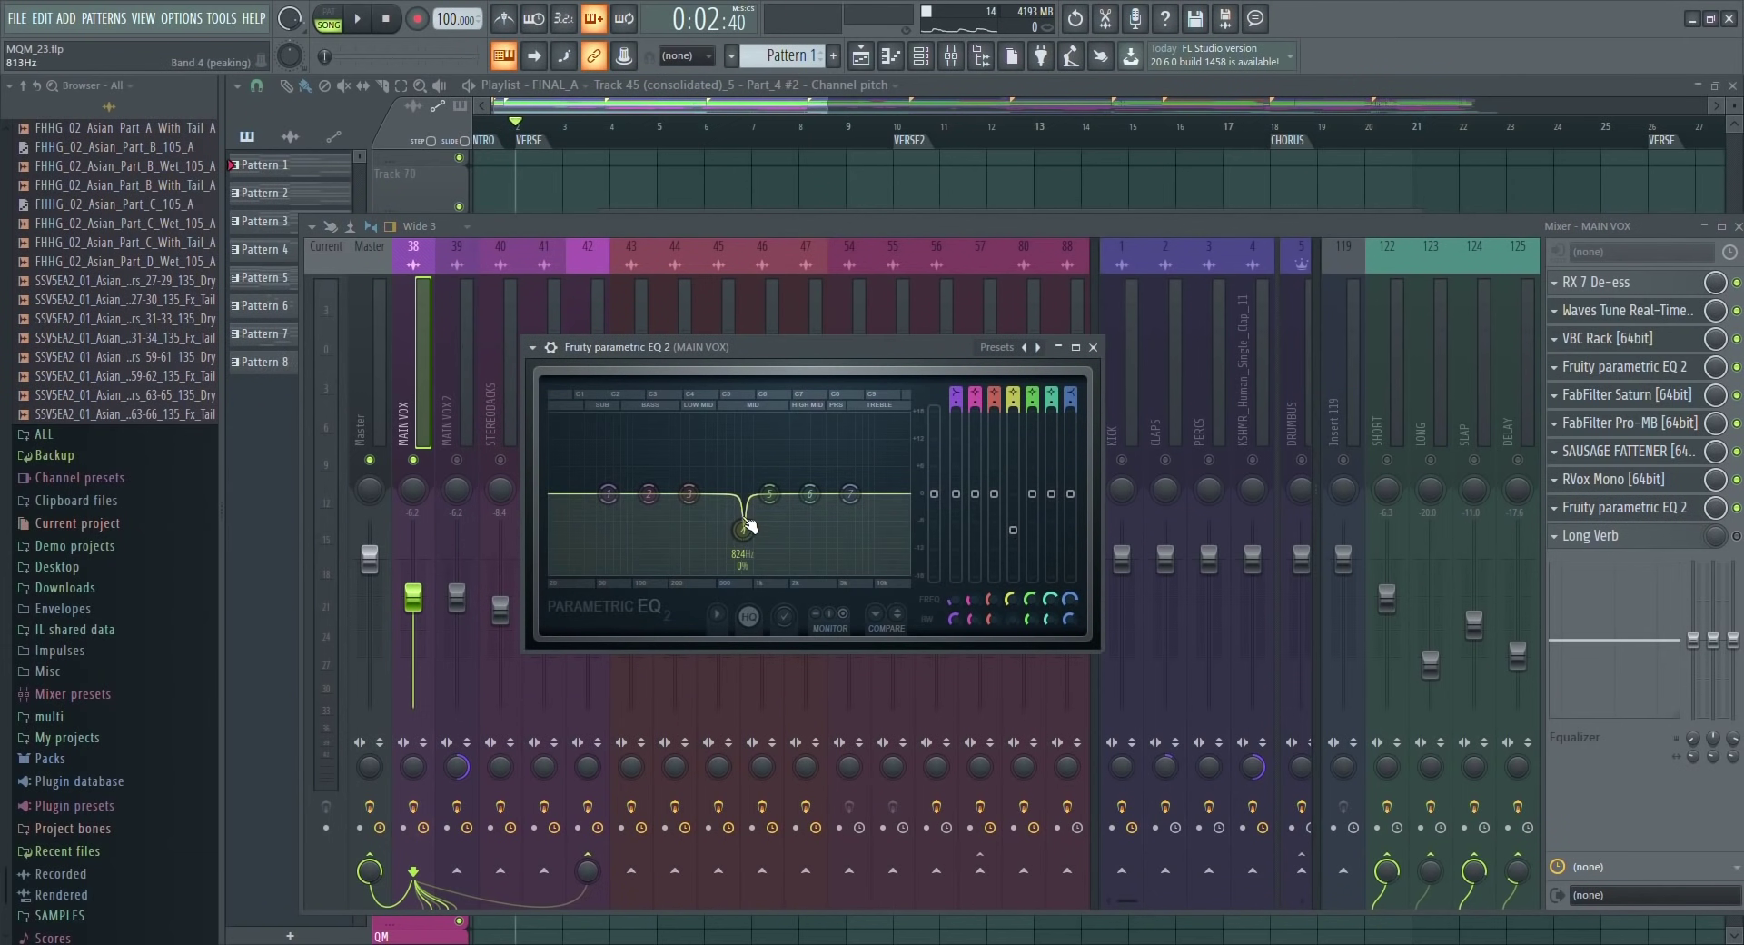
pyautogui.click(1279, 134)
pyautogui.press('space')
pyautogui.press('F9')
pyautogui.click(1580, 507)
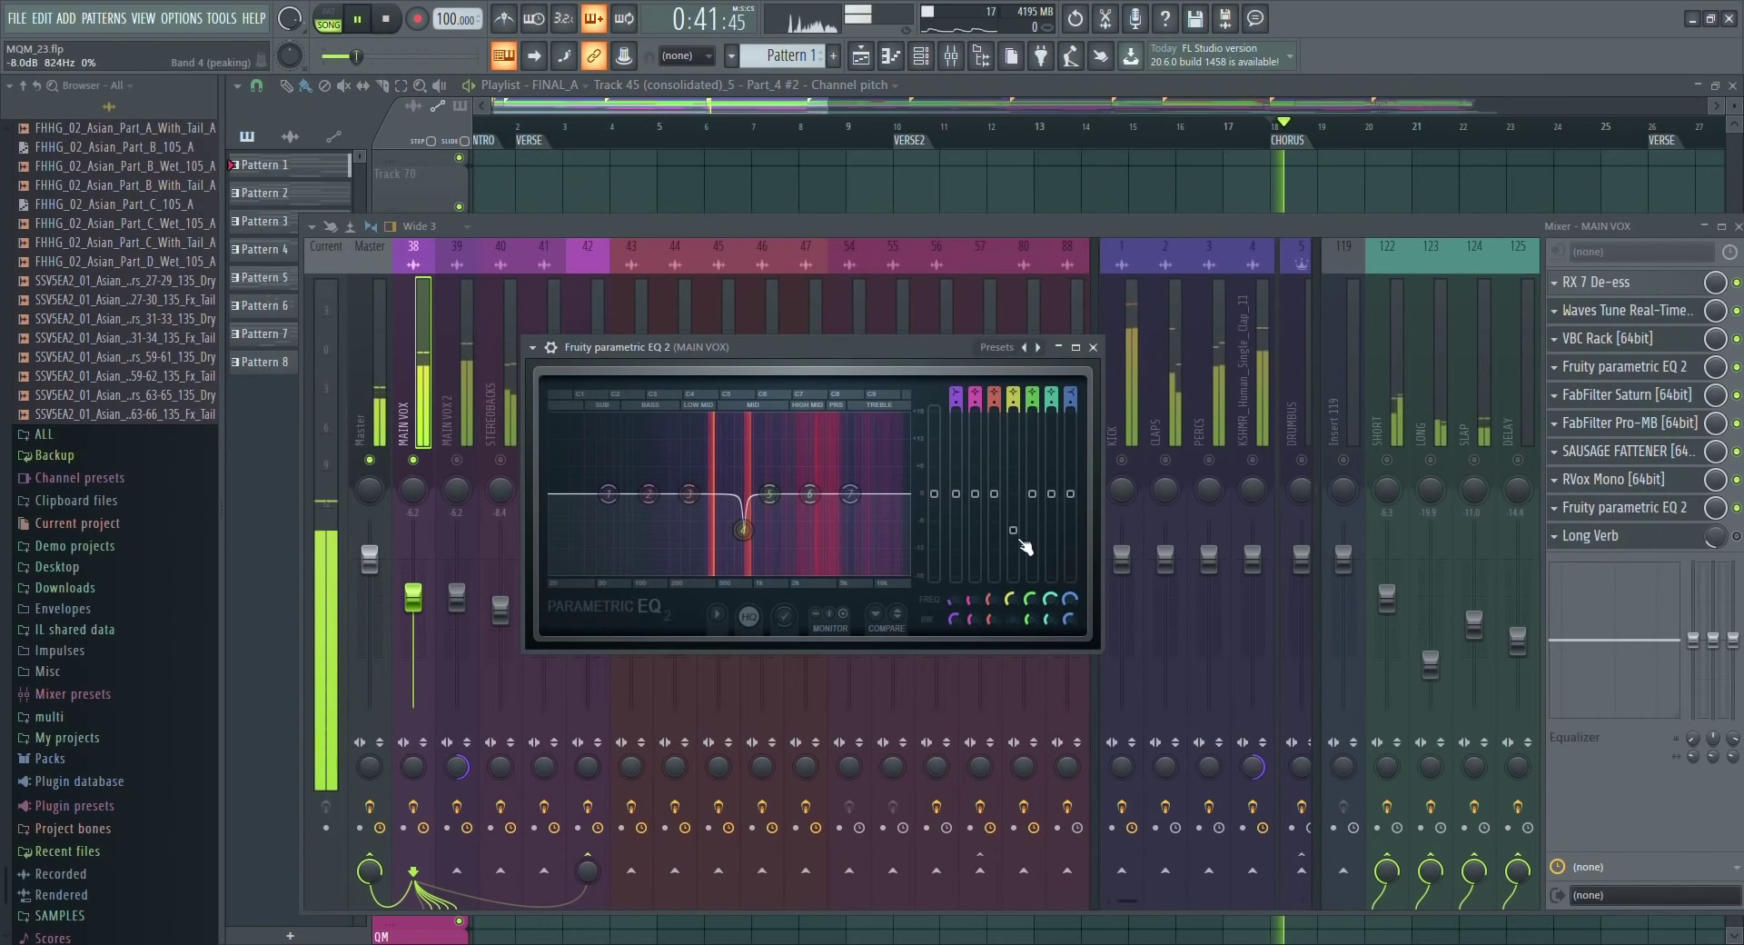
# Boost band 4 of the second MAIN VOX EQ to expose the chorus resonance, cut it deeply instead, and close the settings.
pyautogui.moveTo(1017, 532); pyautogui.dragTo(1018, 420)
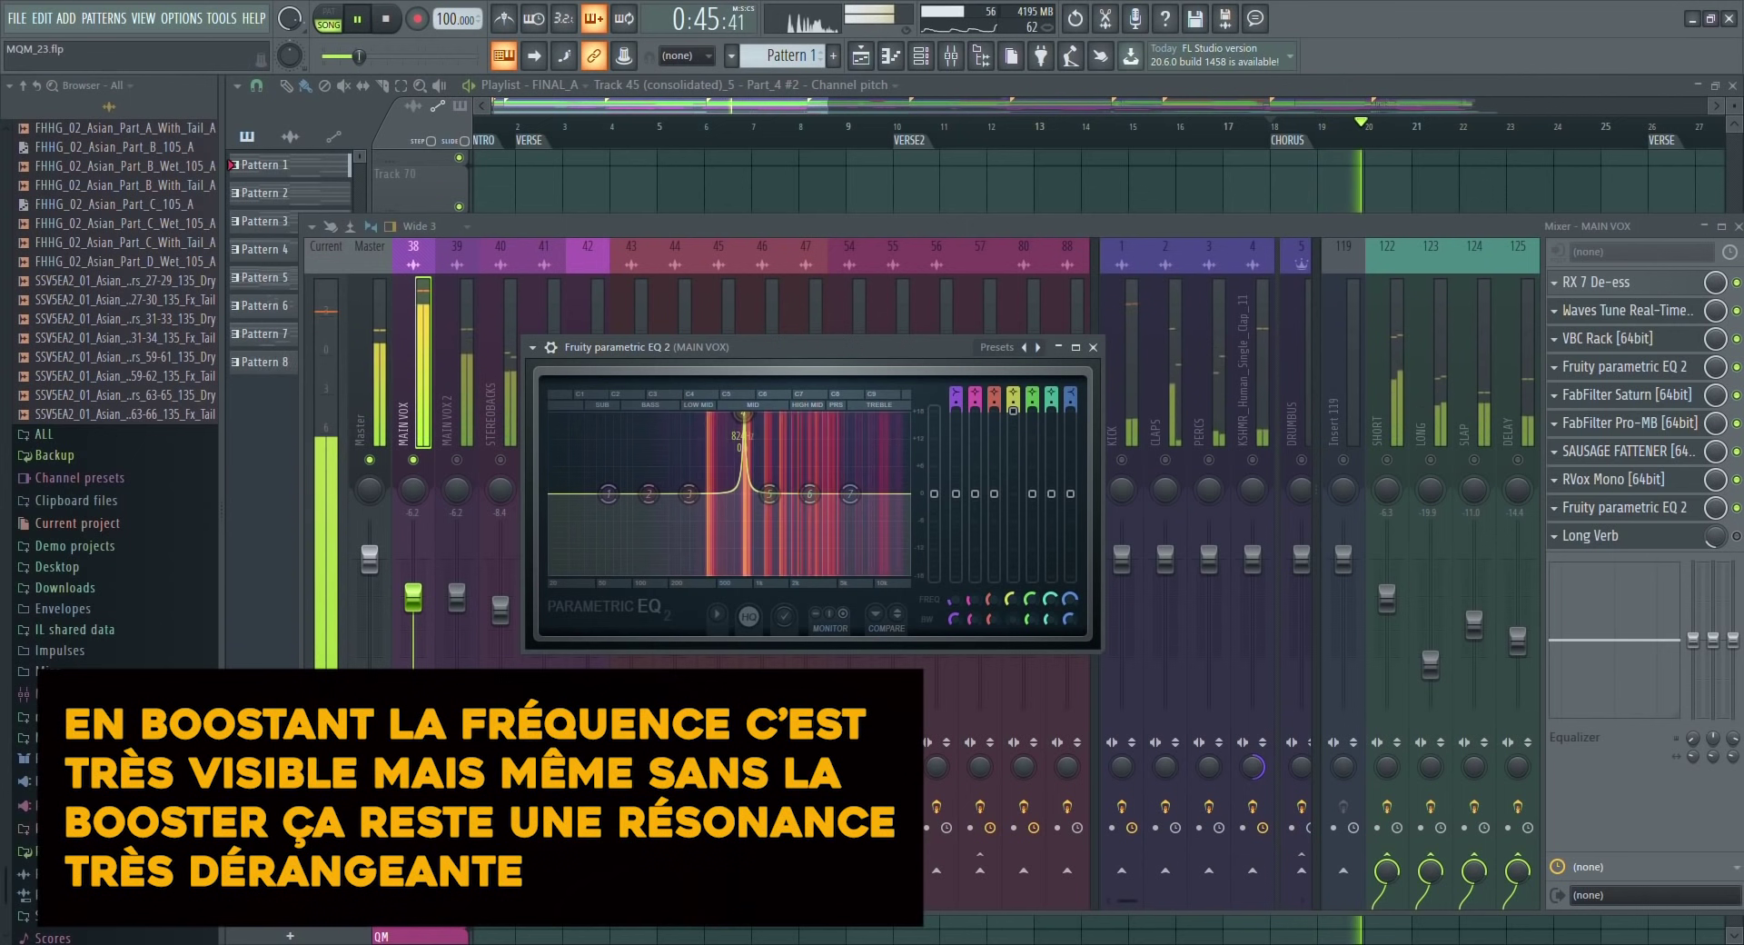
pyautogui.press('space')
pyautogui.moveTo(743, 415); pyautogui.dragTo(743, 574)
pyautogui.press('space')
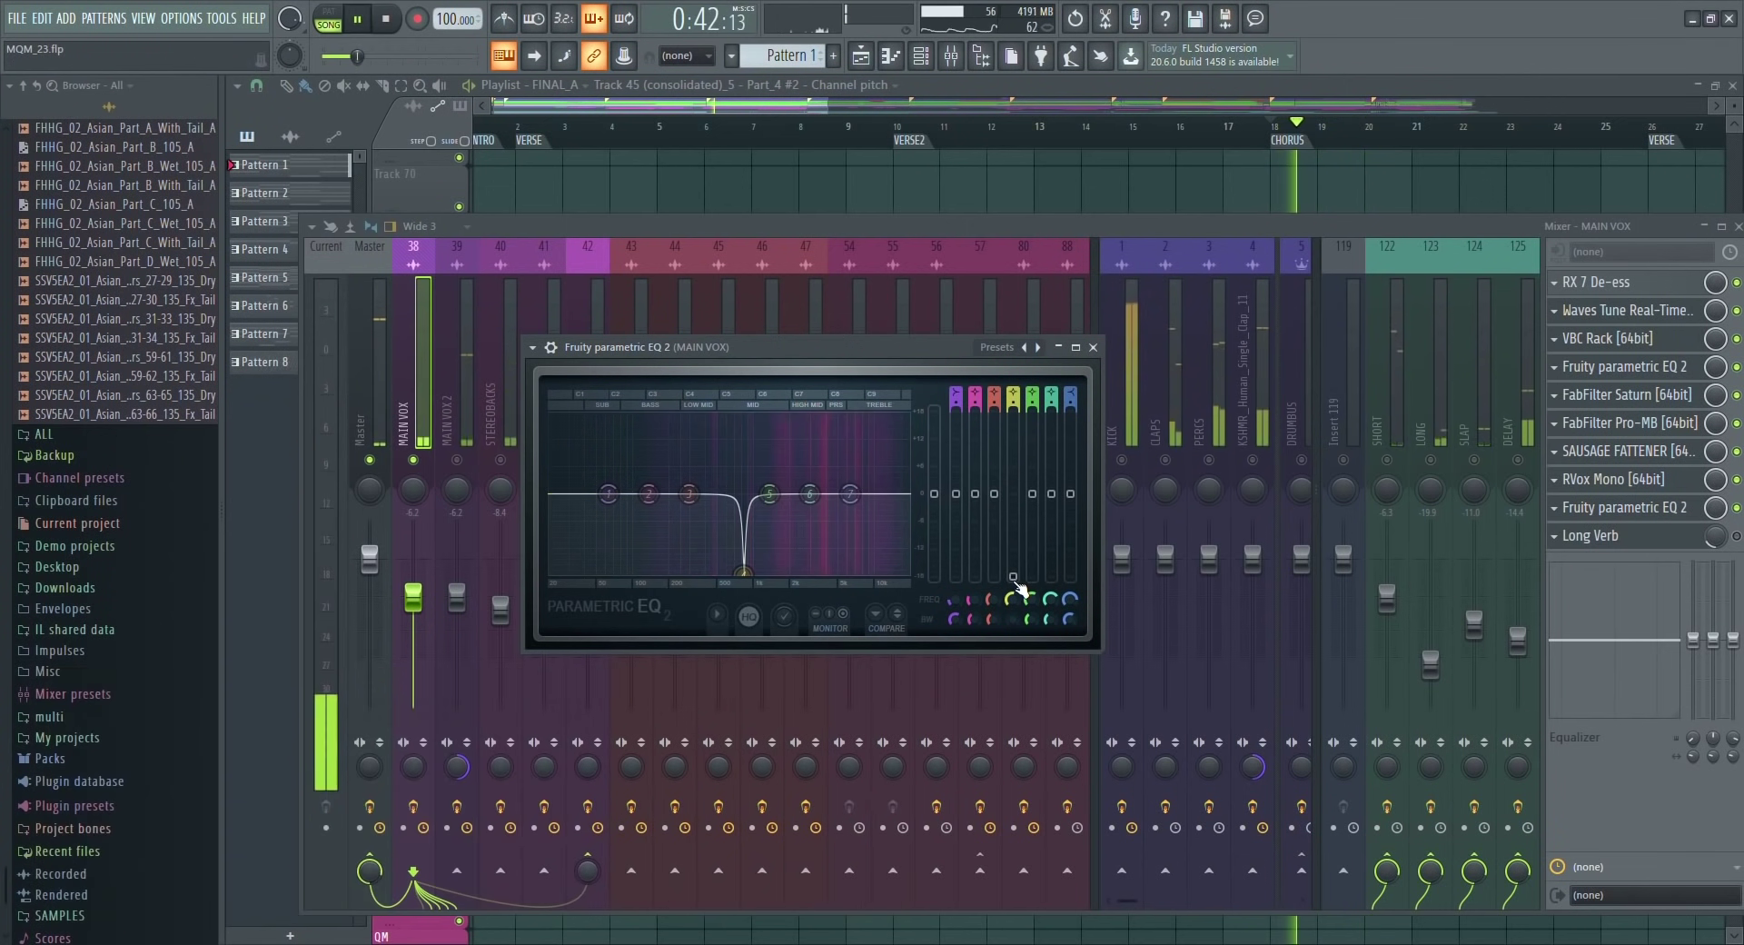
pyautogui.moveTo(1016, 582); pyautogui.dragTo(1016, 563)
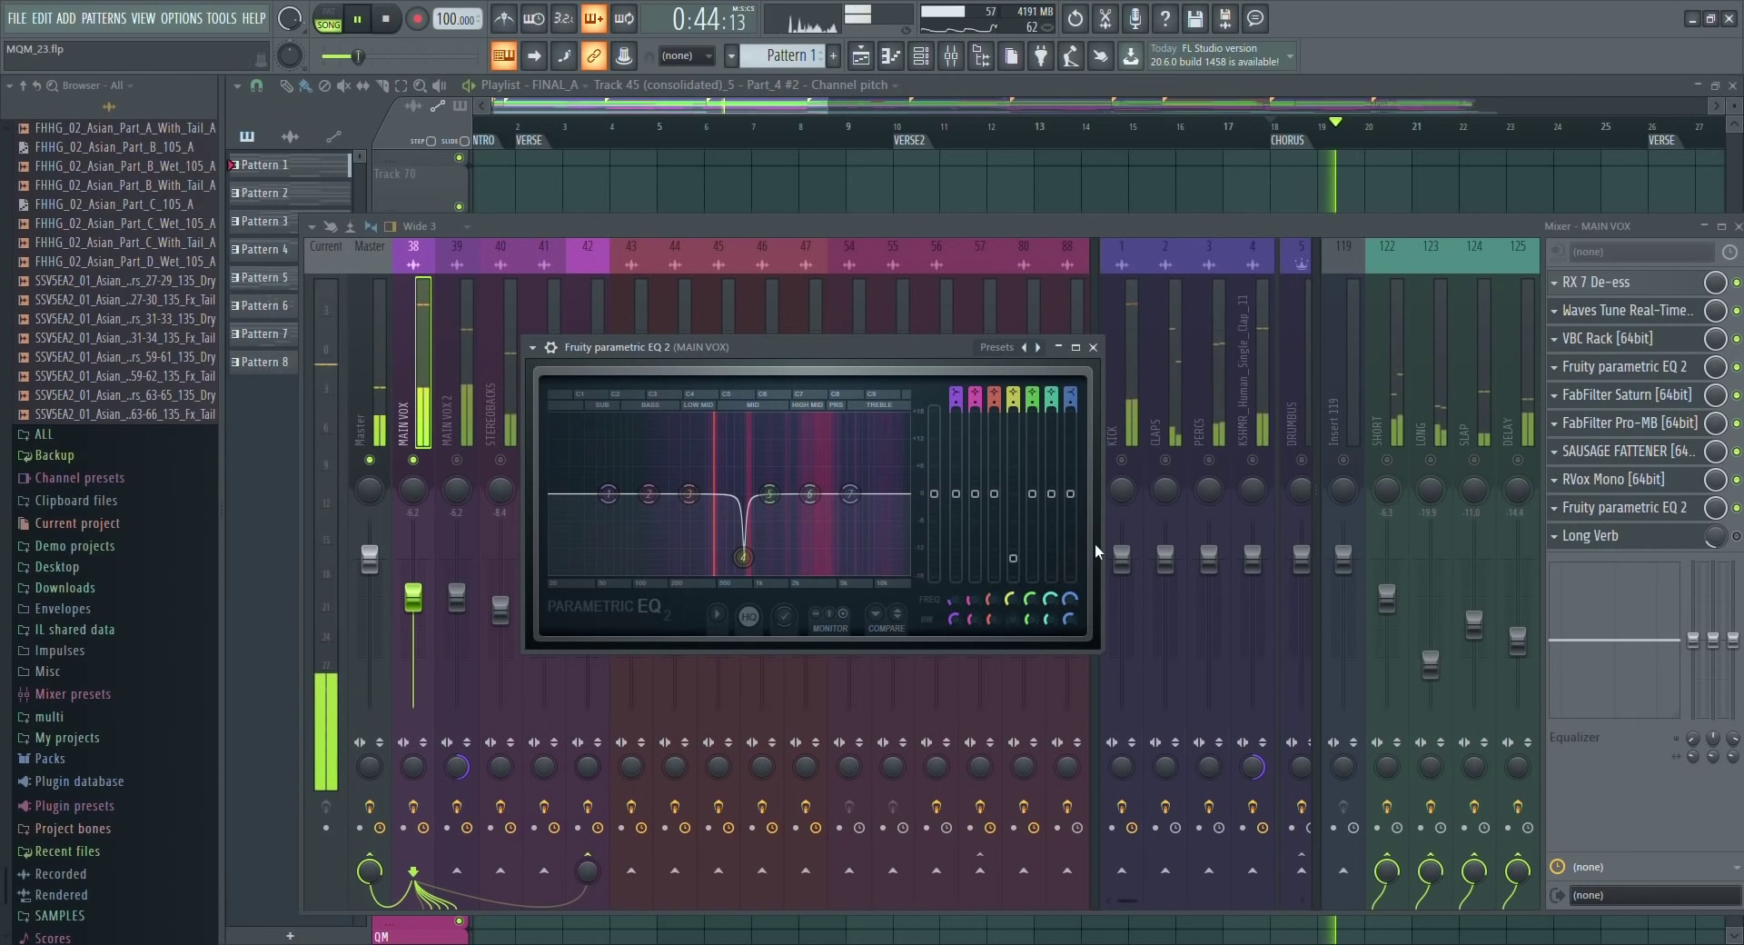
pyautogui.press('space')
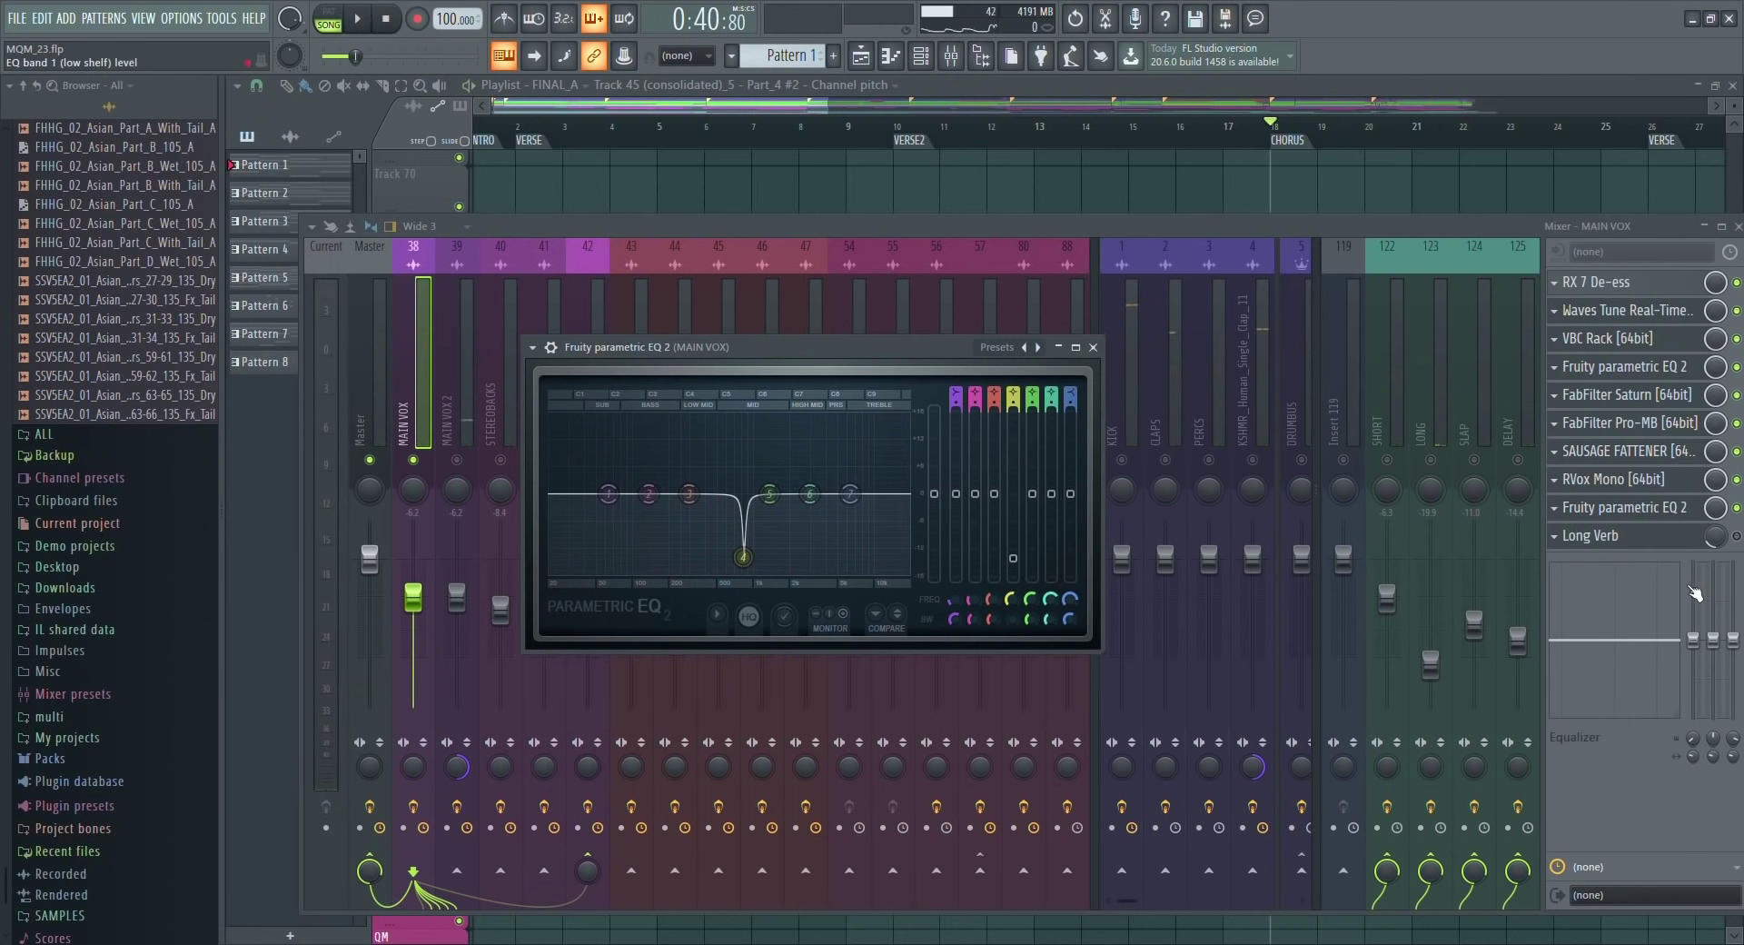
pyautogui.click(1094, 348)
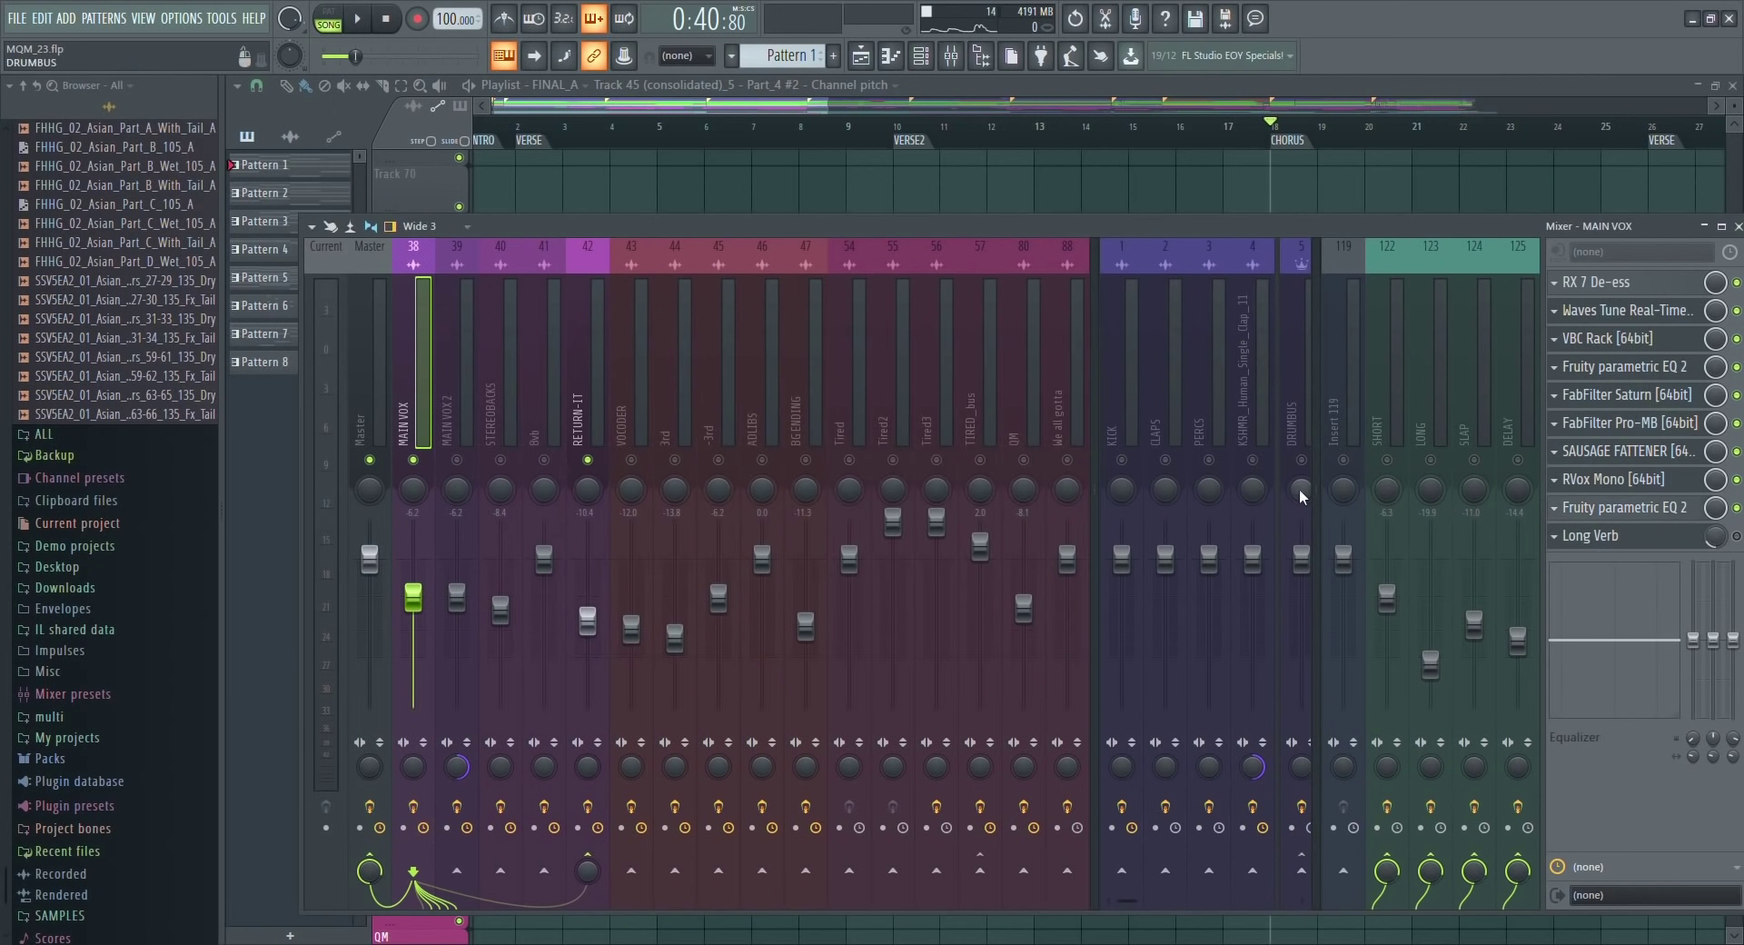
# Unmute the LONG, SLAP and DELAY effect buses, and mute those three again so only the SHORT bus stays active.
pyautogui.click(1474, 460)
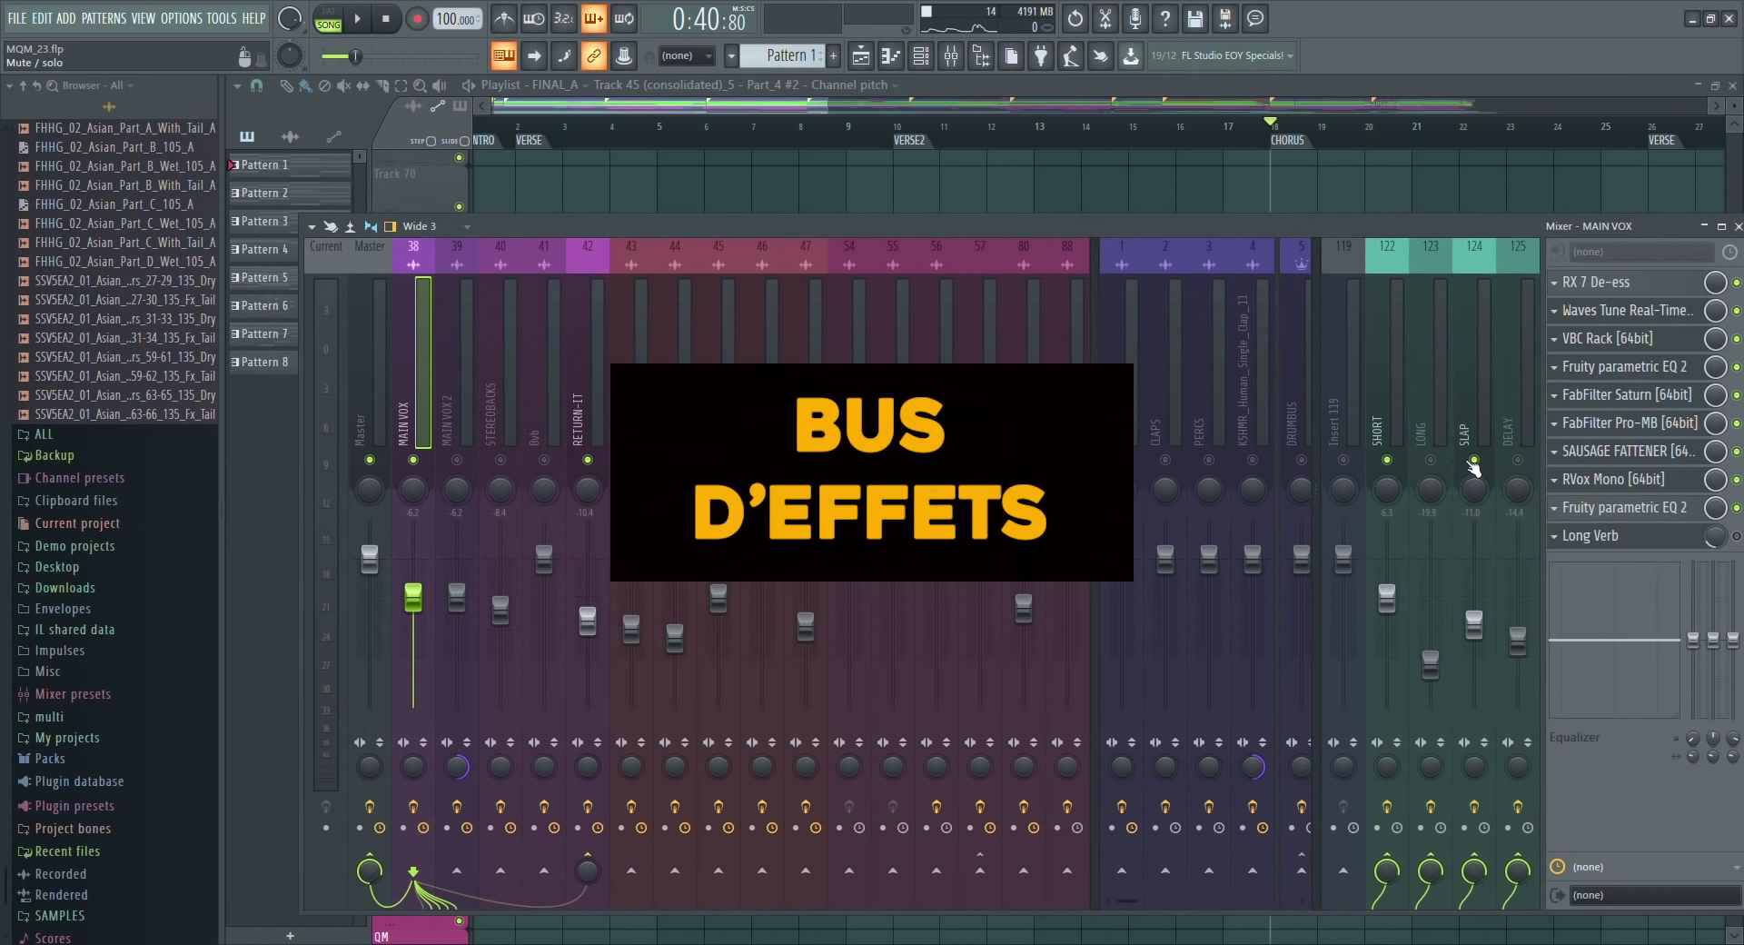
pyautogui.click(1430, 459)
pyautogui.click(1518, 460)
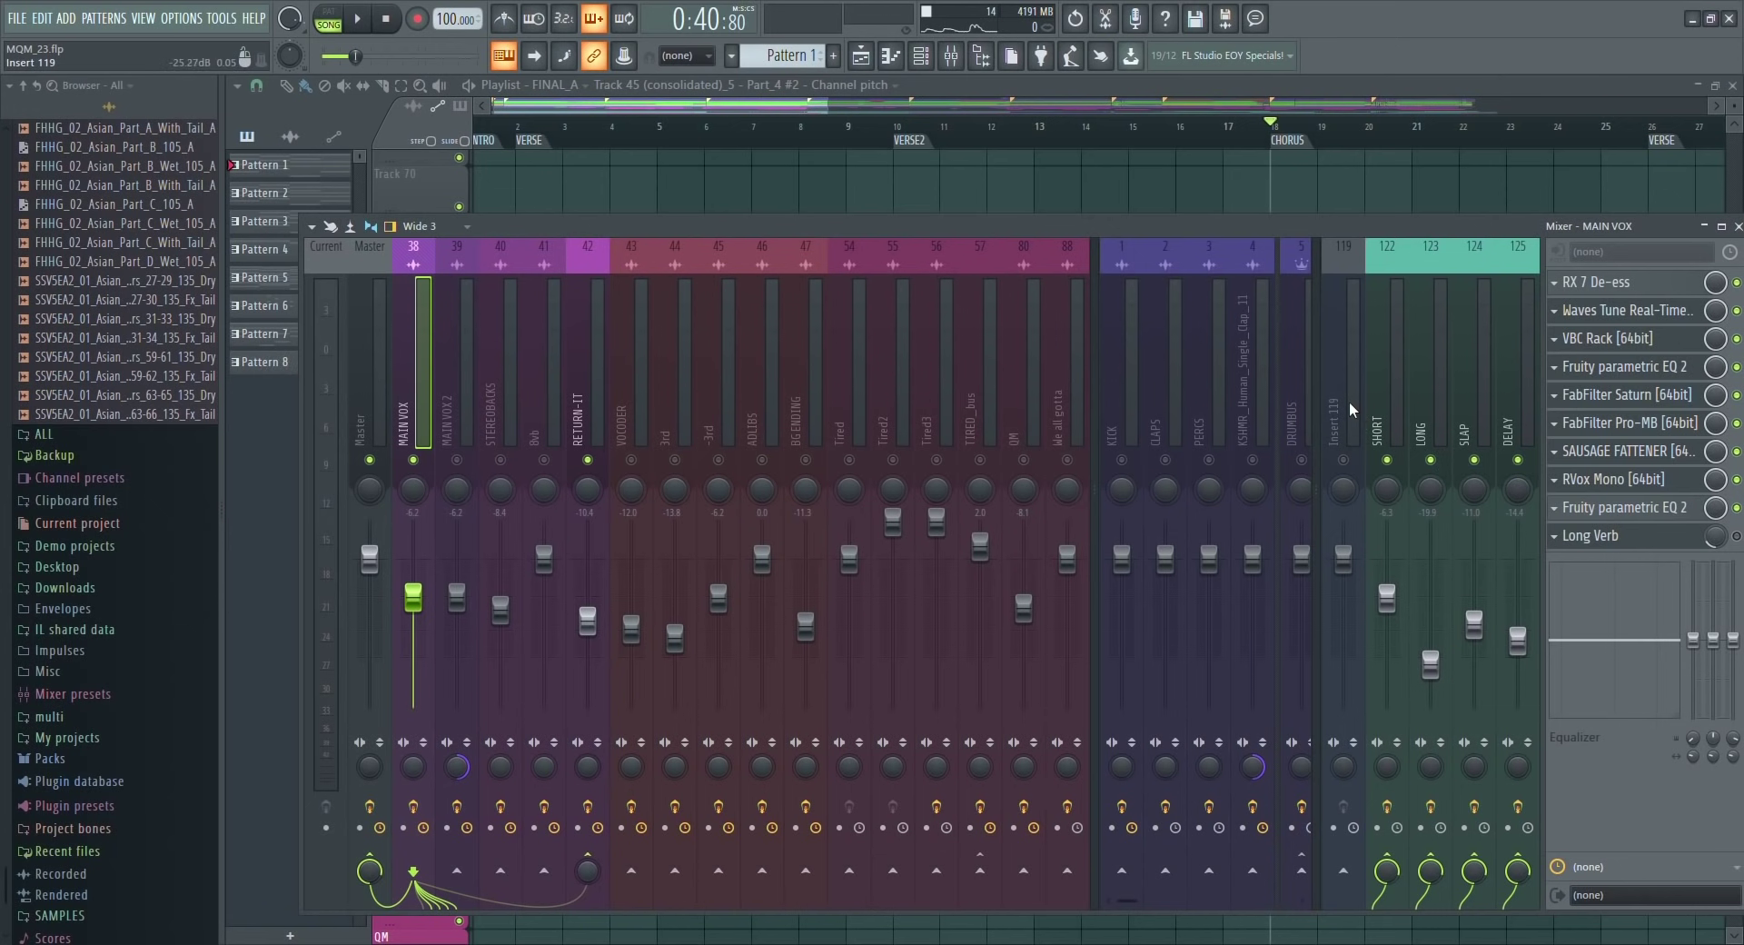
pyautogui.moveTo(1431, 460); pyautogui.dragTo(1517, 459)
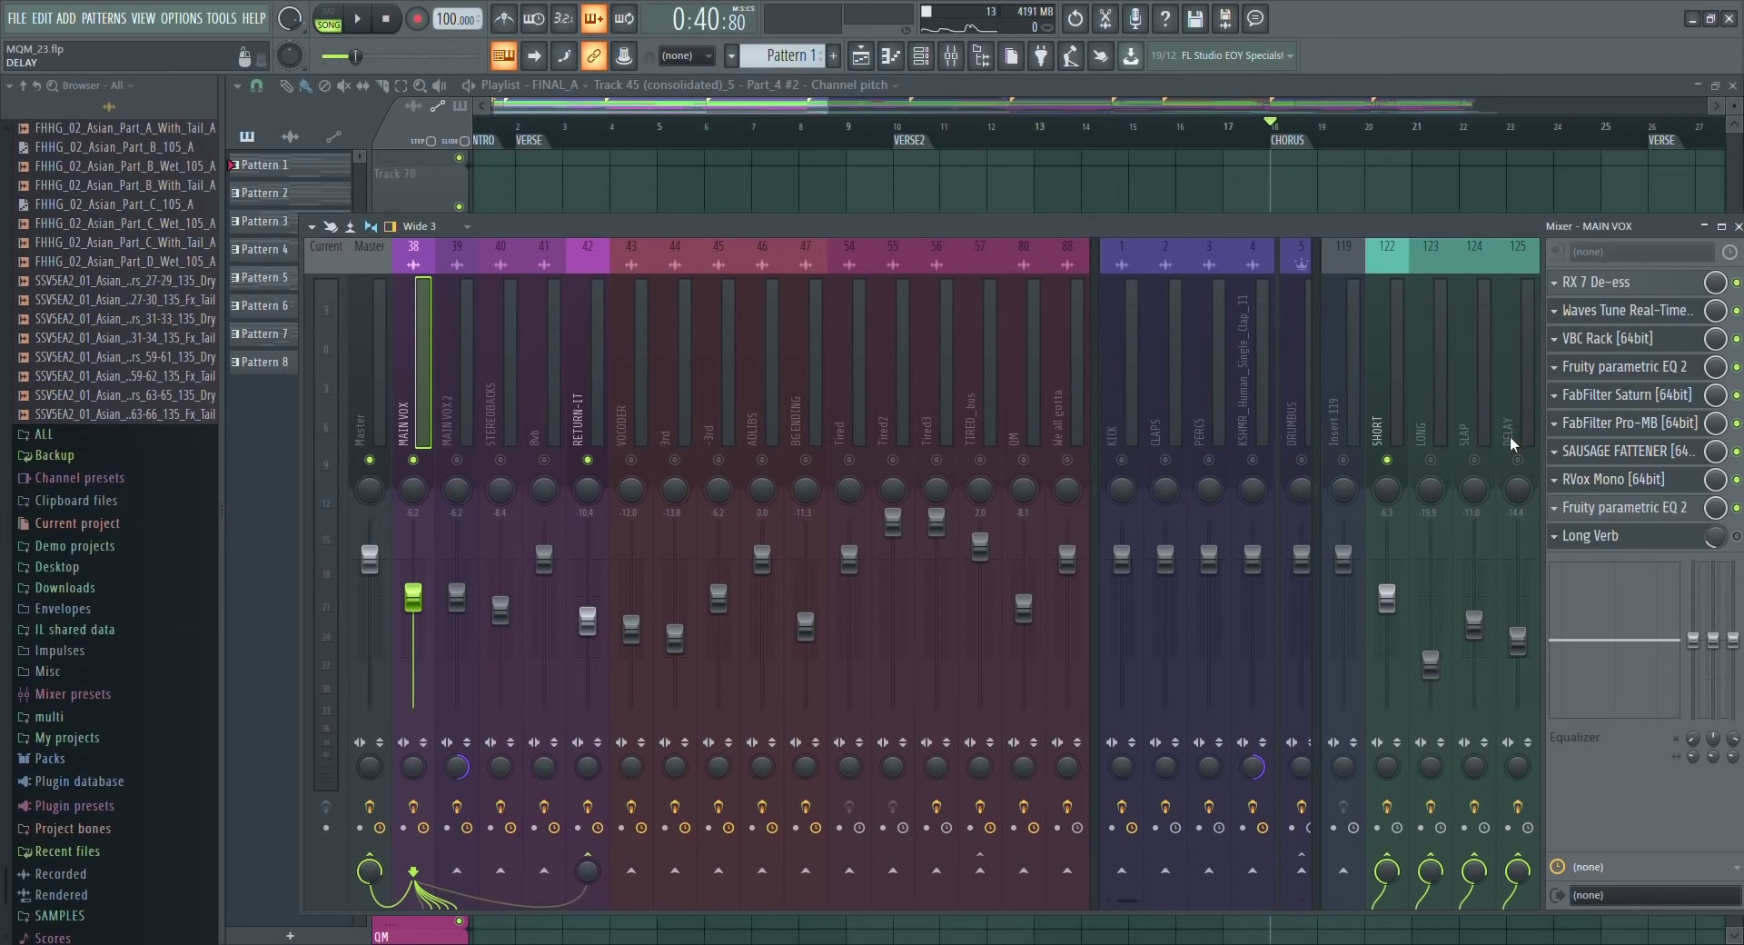
# Play the verse from the VERSE marker with the SHORT bus muted and unmuted to compare its effect.
pyautogui.press('space')
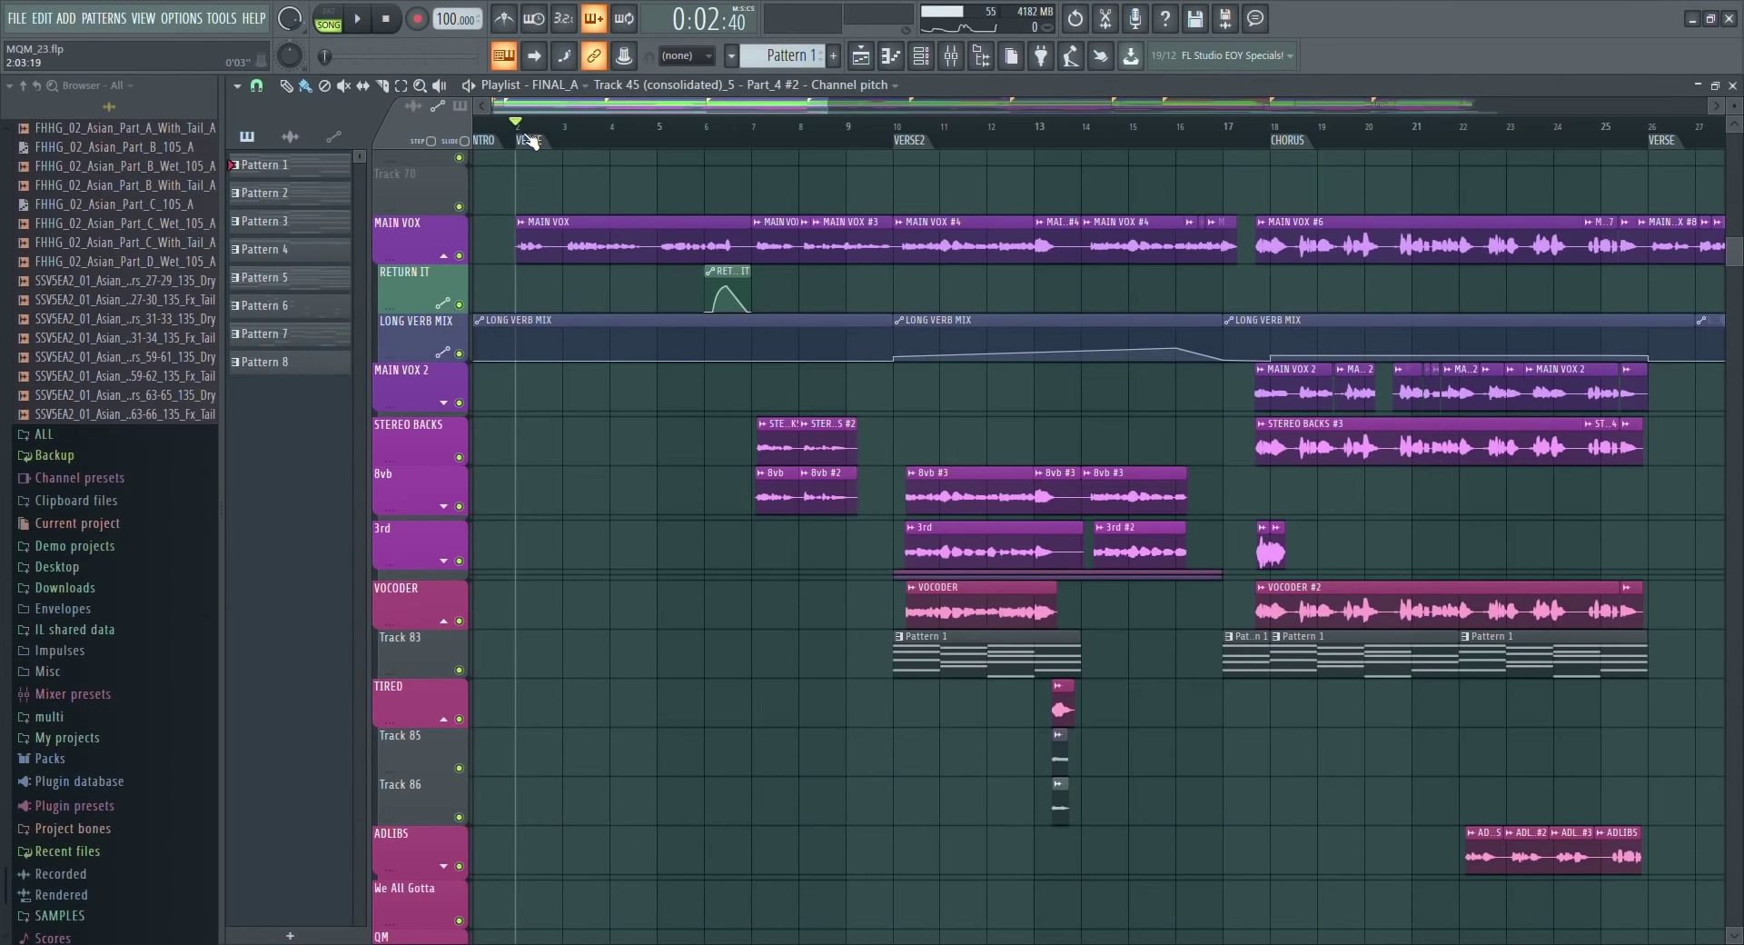
pyautogui.press('F9')
pyautogui.press('space')
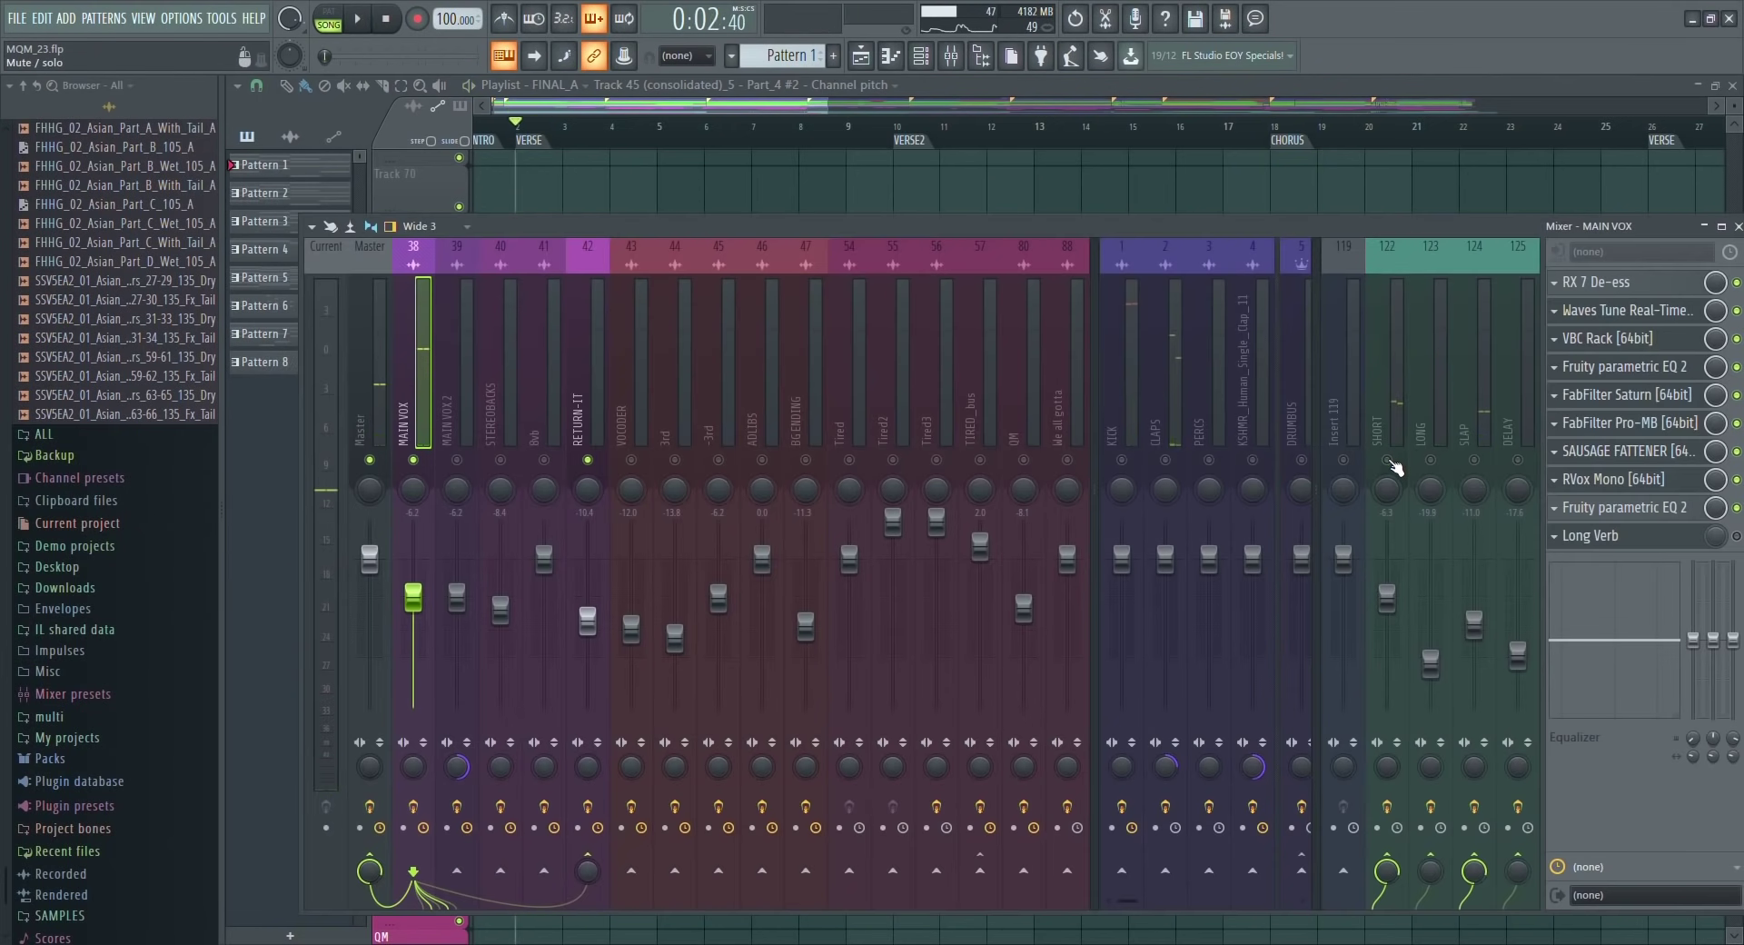
pyautogui.press('space')
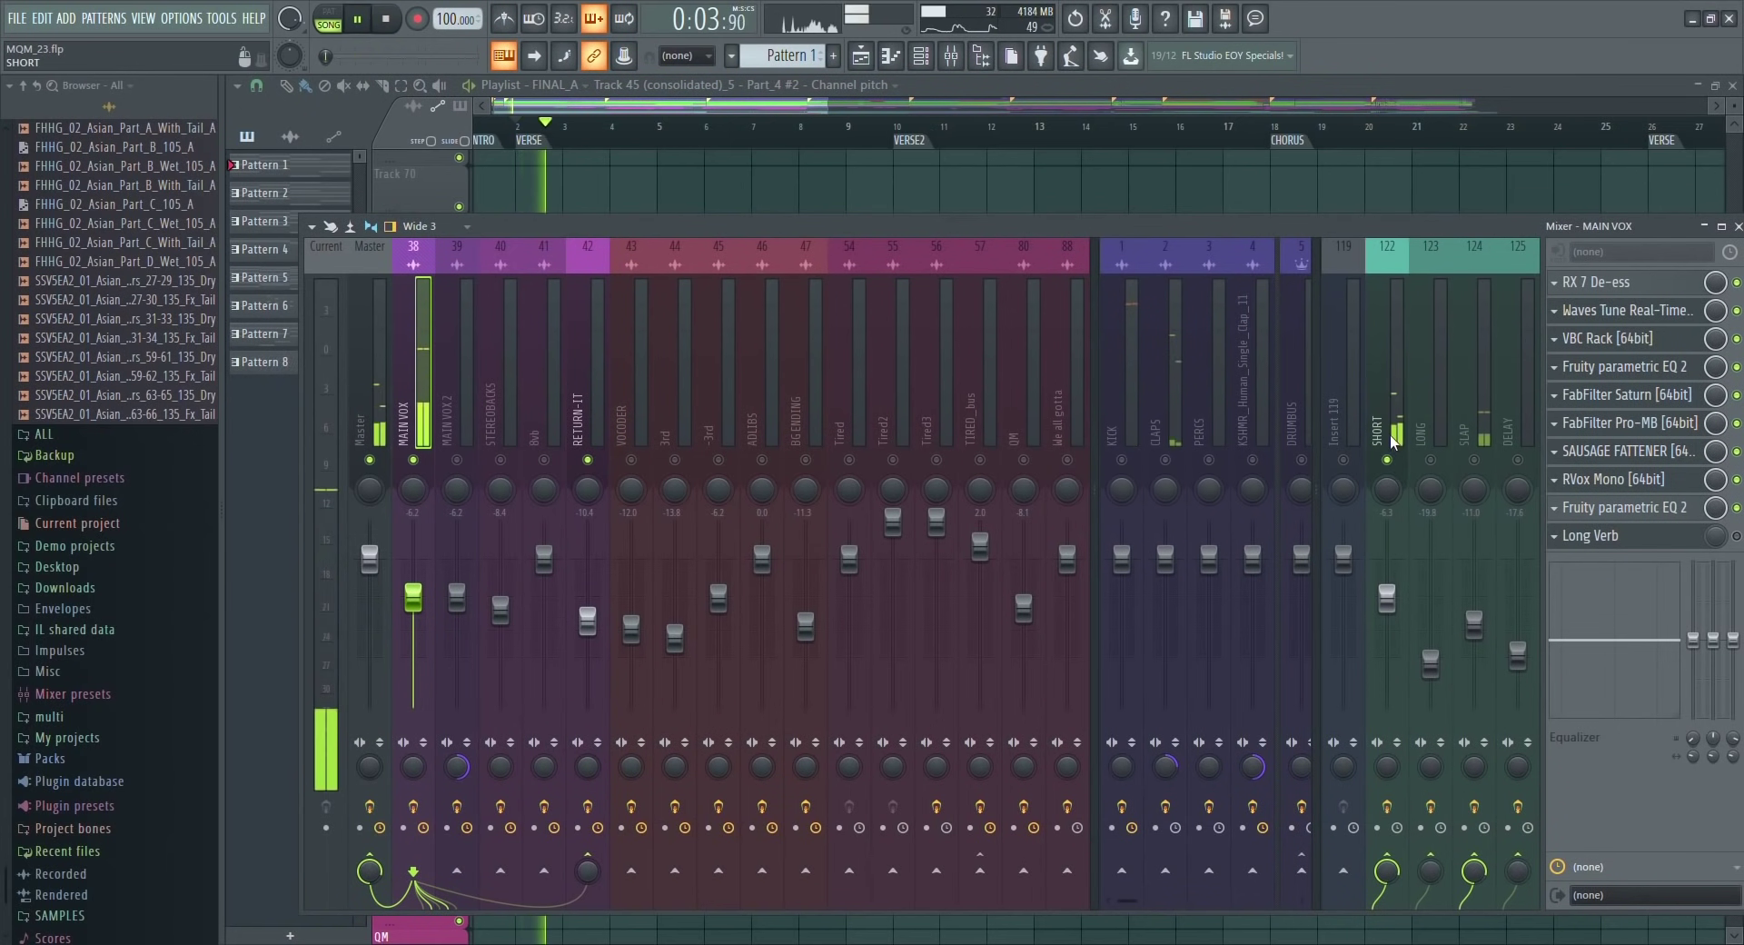
# Open ValhallaVintageVerb on the SHORT bus and examine its reverb settings during verse playback.
pyautogui.click(1399, 434)
pyautogui.press('space')
pyautogui.click(1608, 289)
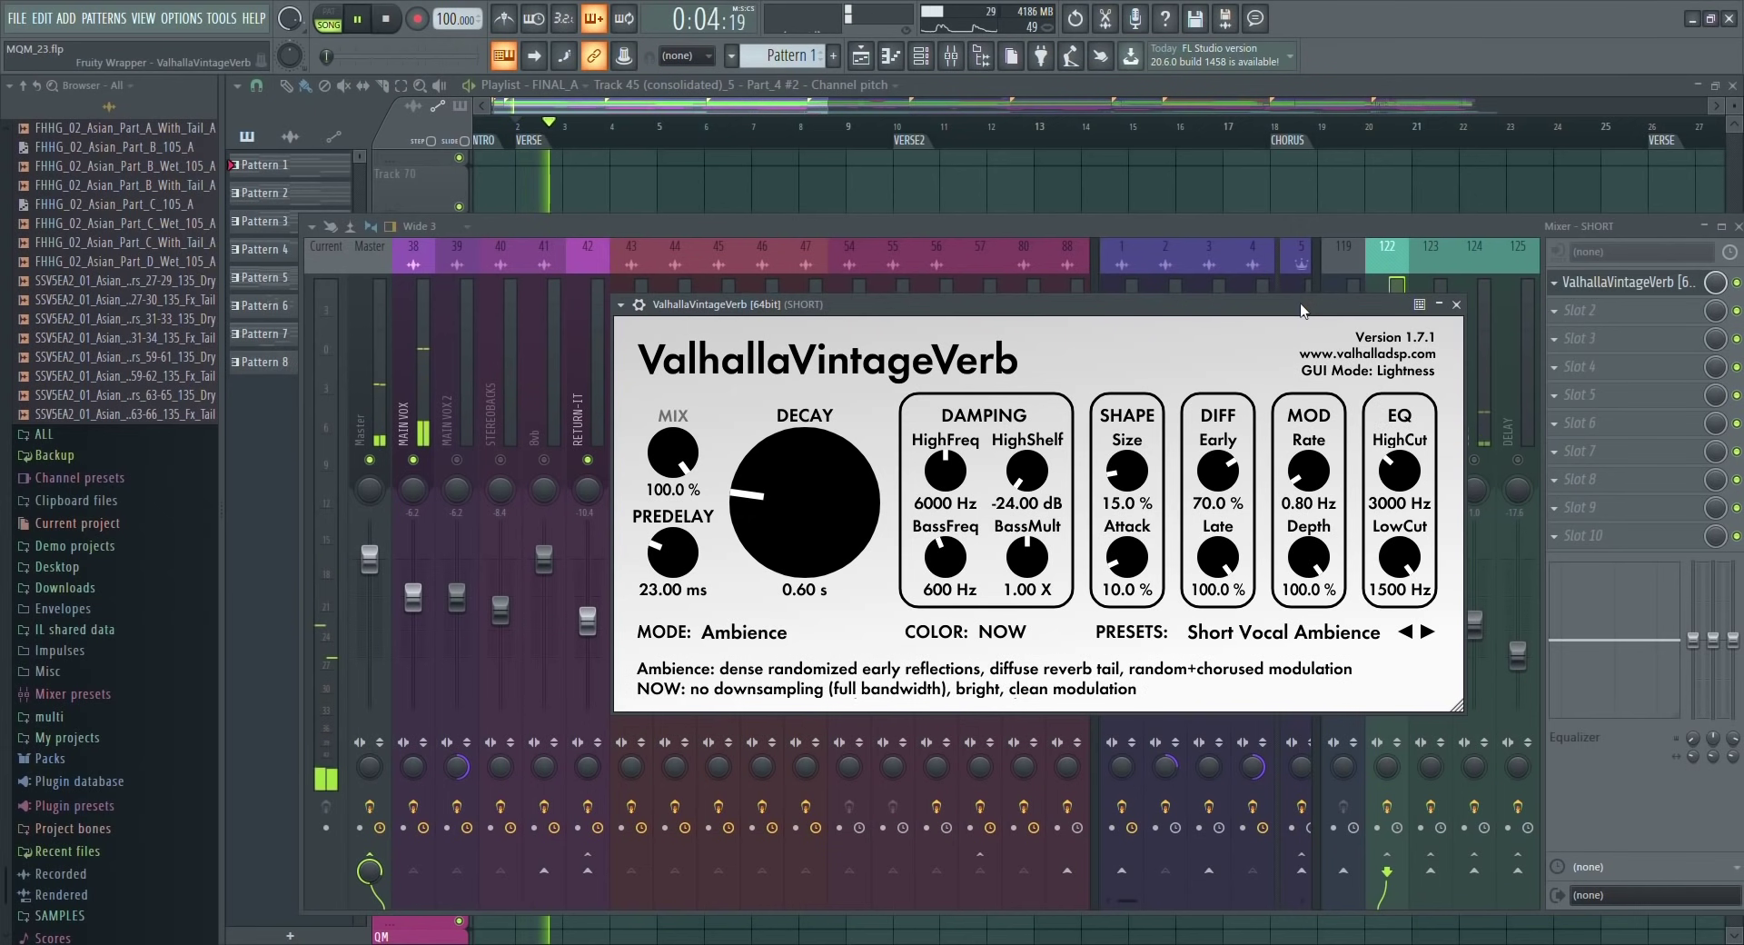
# Unmute the SLAP bus, examine the high-pass and low-pass filters of its H-Delay Stereo, and close the plugin.
pyautogui.click(1479, 463)
pyautogui.click(1616, 282)
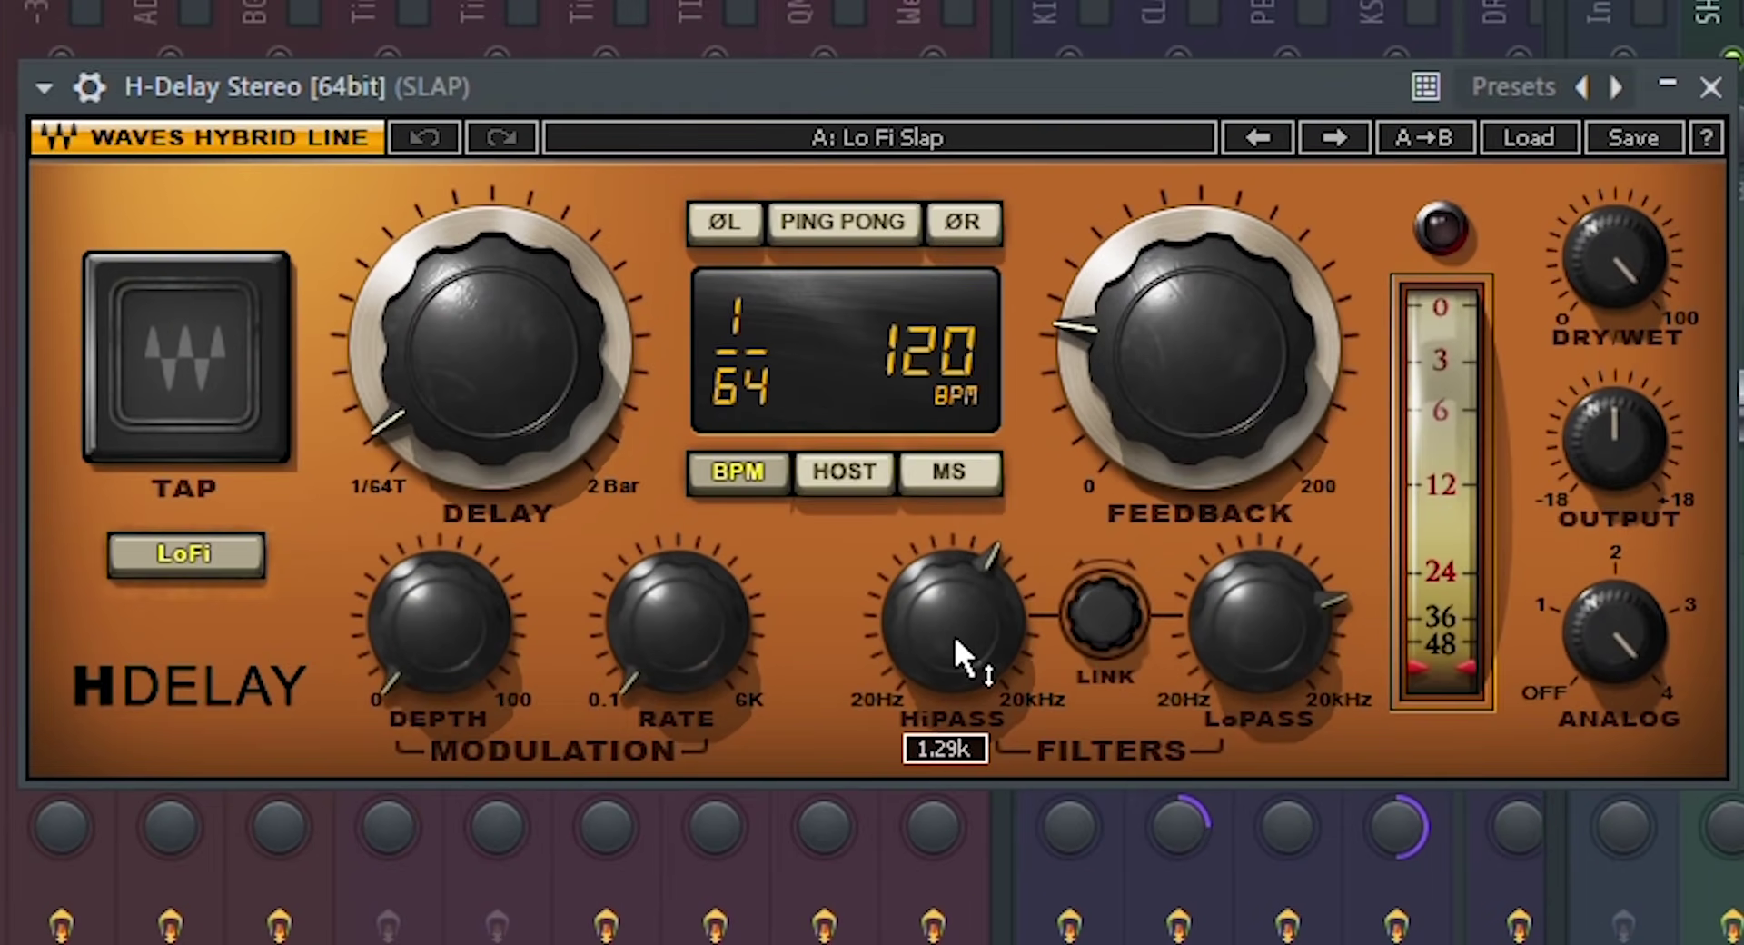
pyautogui.moveTo(1269, 645)
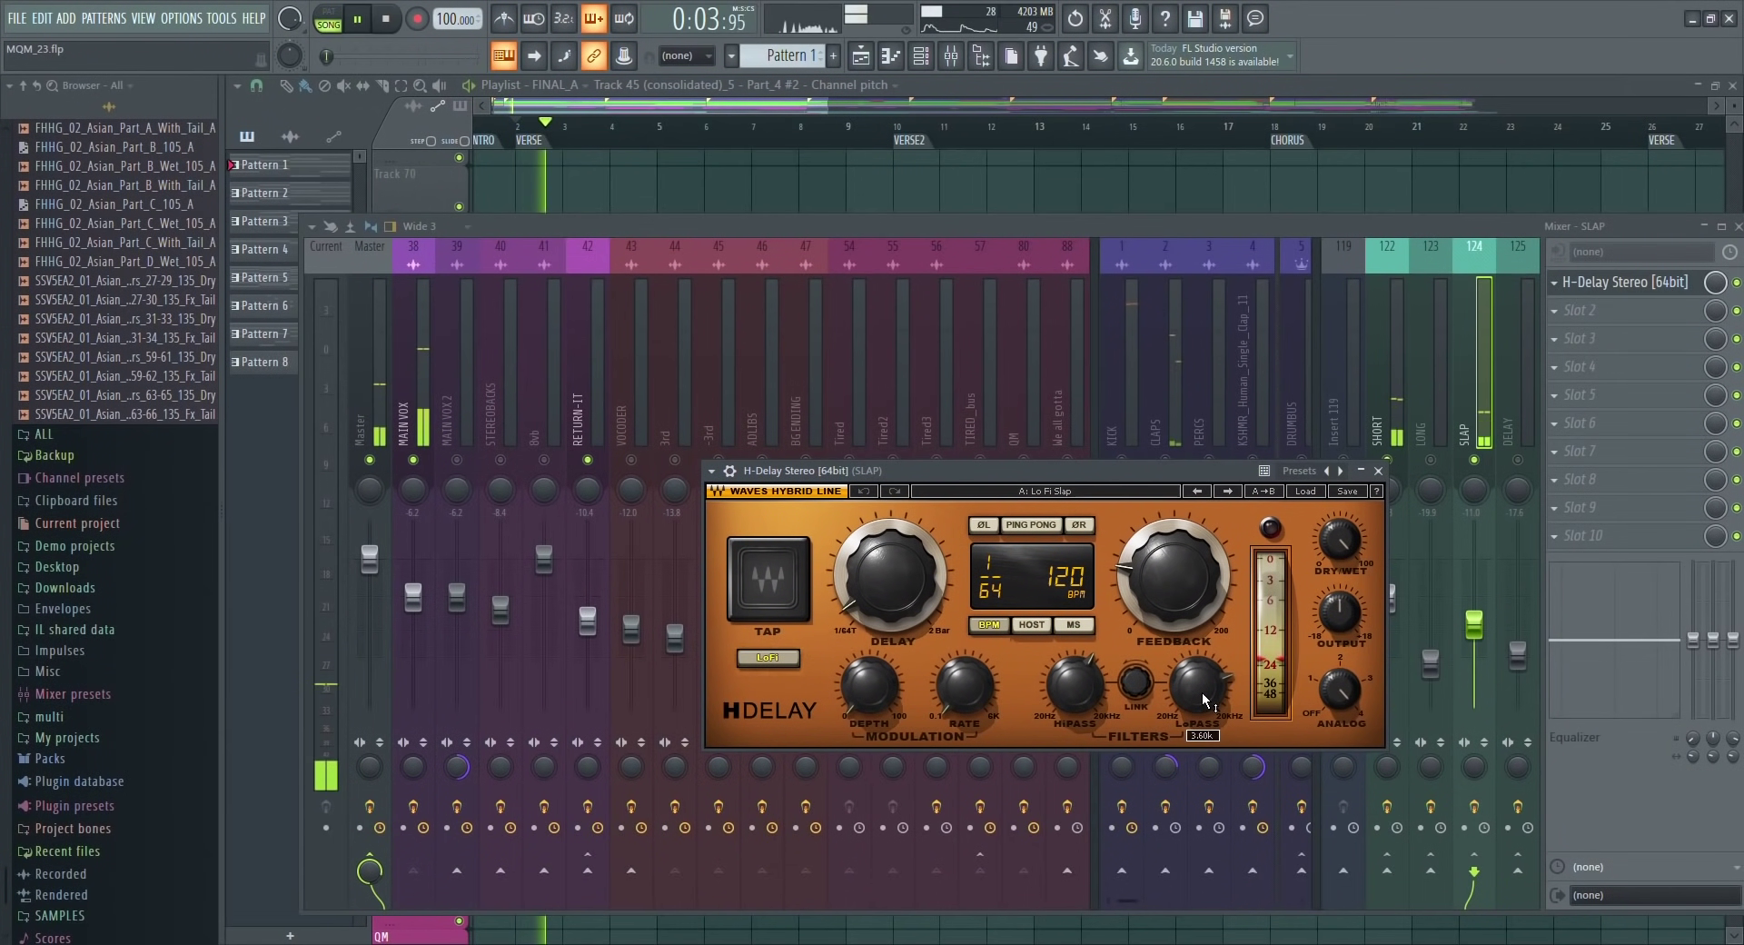
pyautogui.moveTo(1070, 483); pyautogui.dragTo(983, 609)
pyautogui.press('Escape')
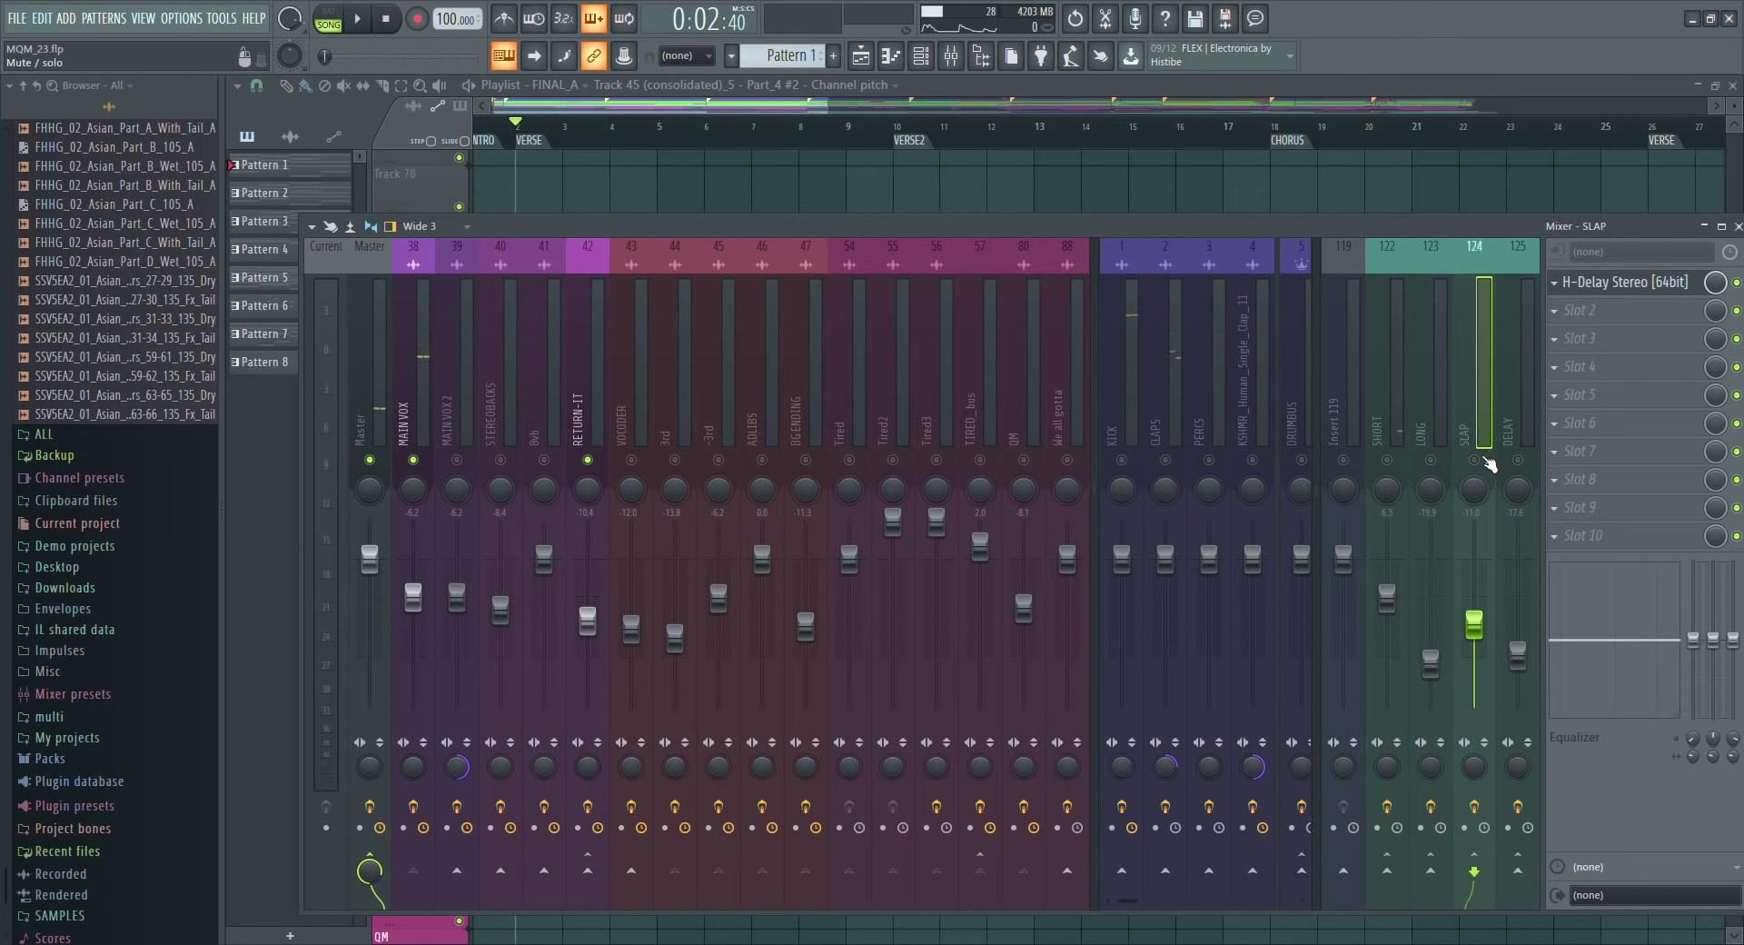
# Audition the verse with the SLAP bus off and on, and unmute the SHORT, LONG and DELAY buses alongside it.
pyautogui.press('space')
pyautogui.press('space')
pyautogui.press('space')
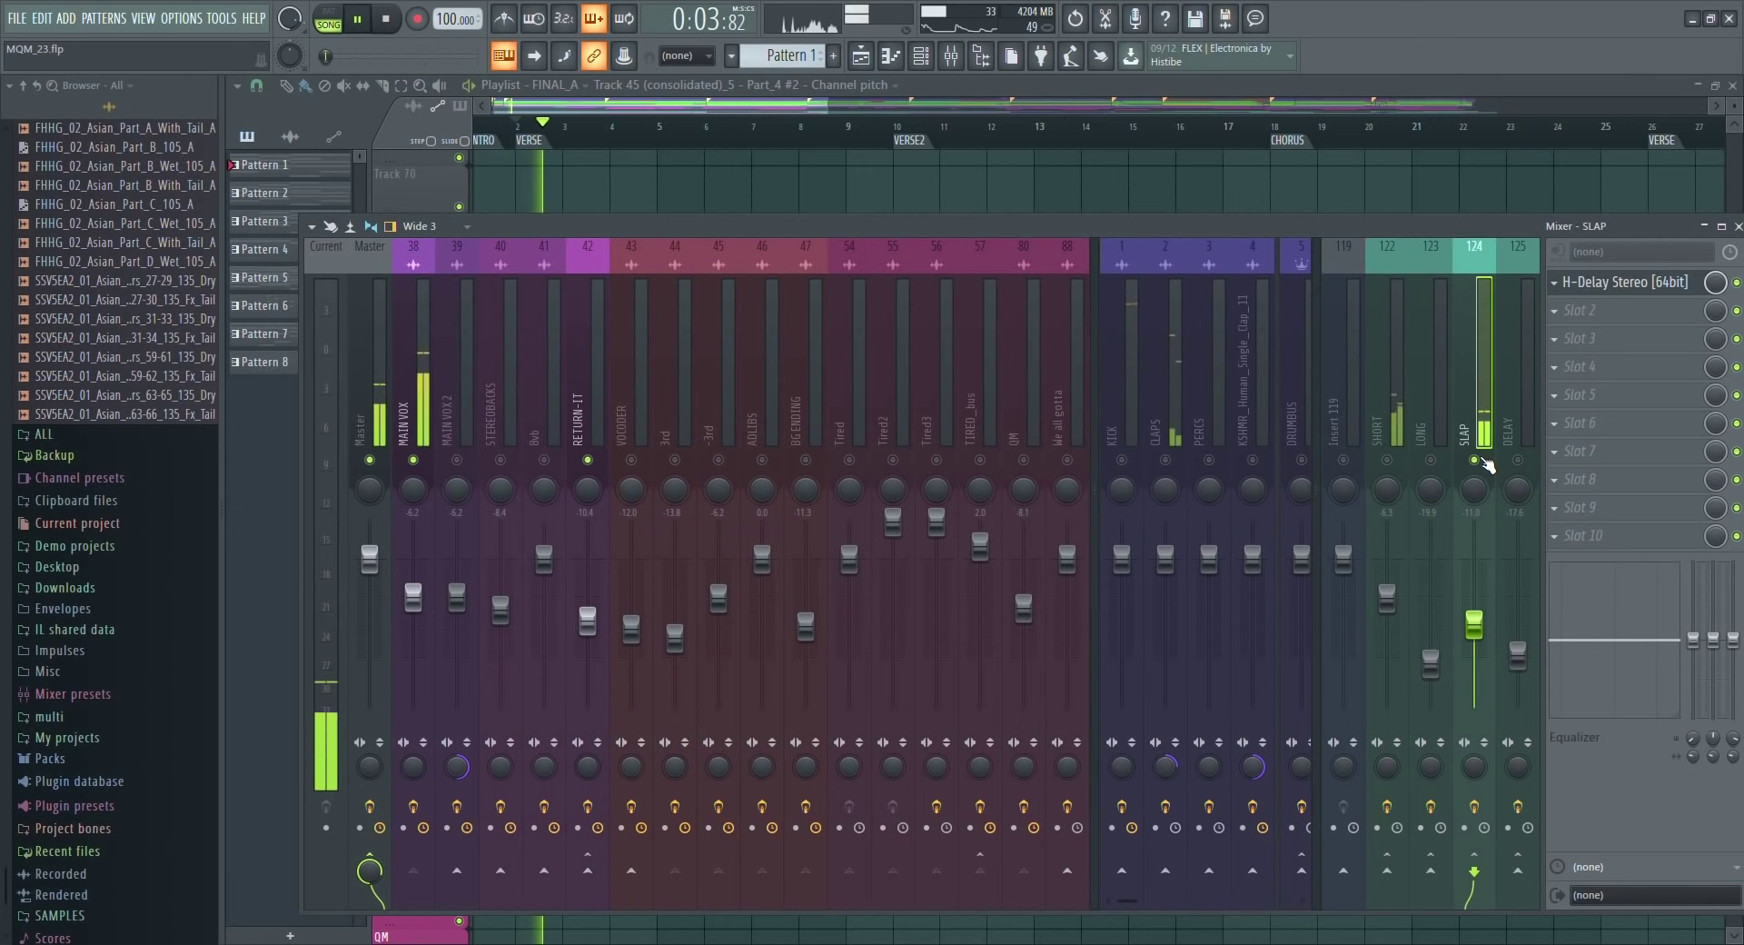
pyautogui.press('space')
pyautogui.click(1387, 459)
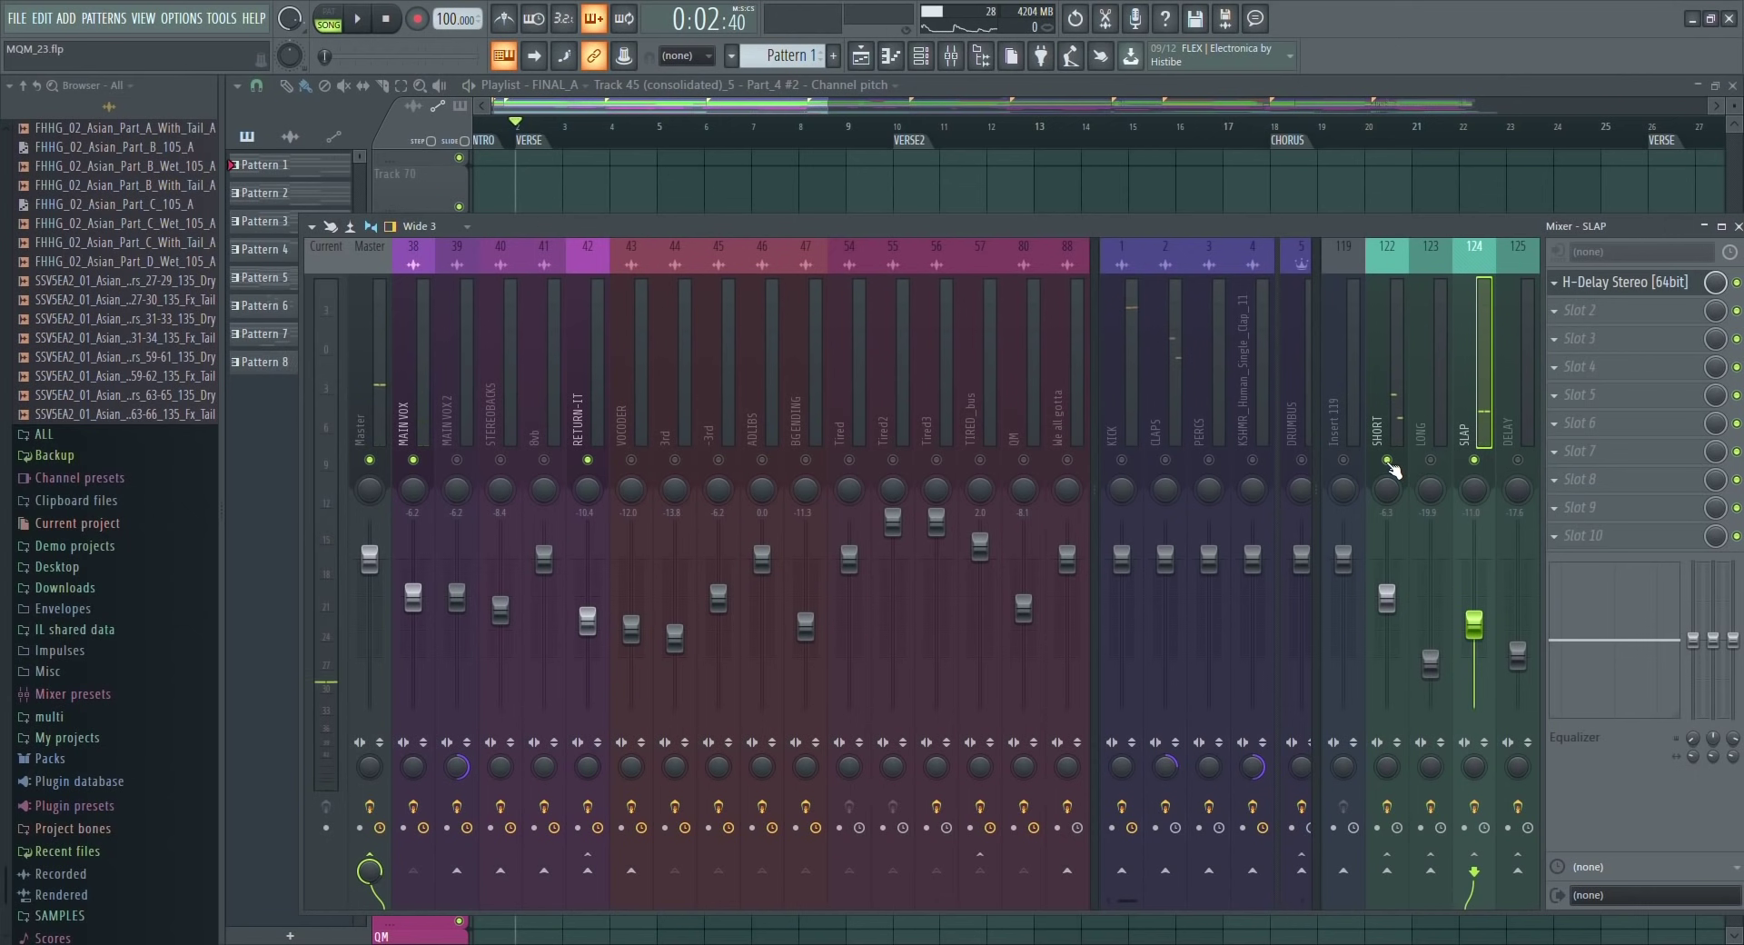
pyautogui.moveTo(1387, 459); pyautogui.dragTo(1518, 460)
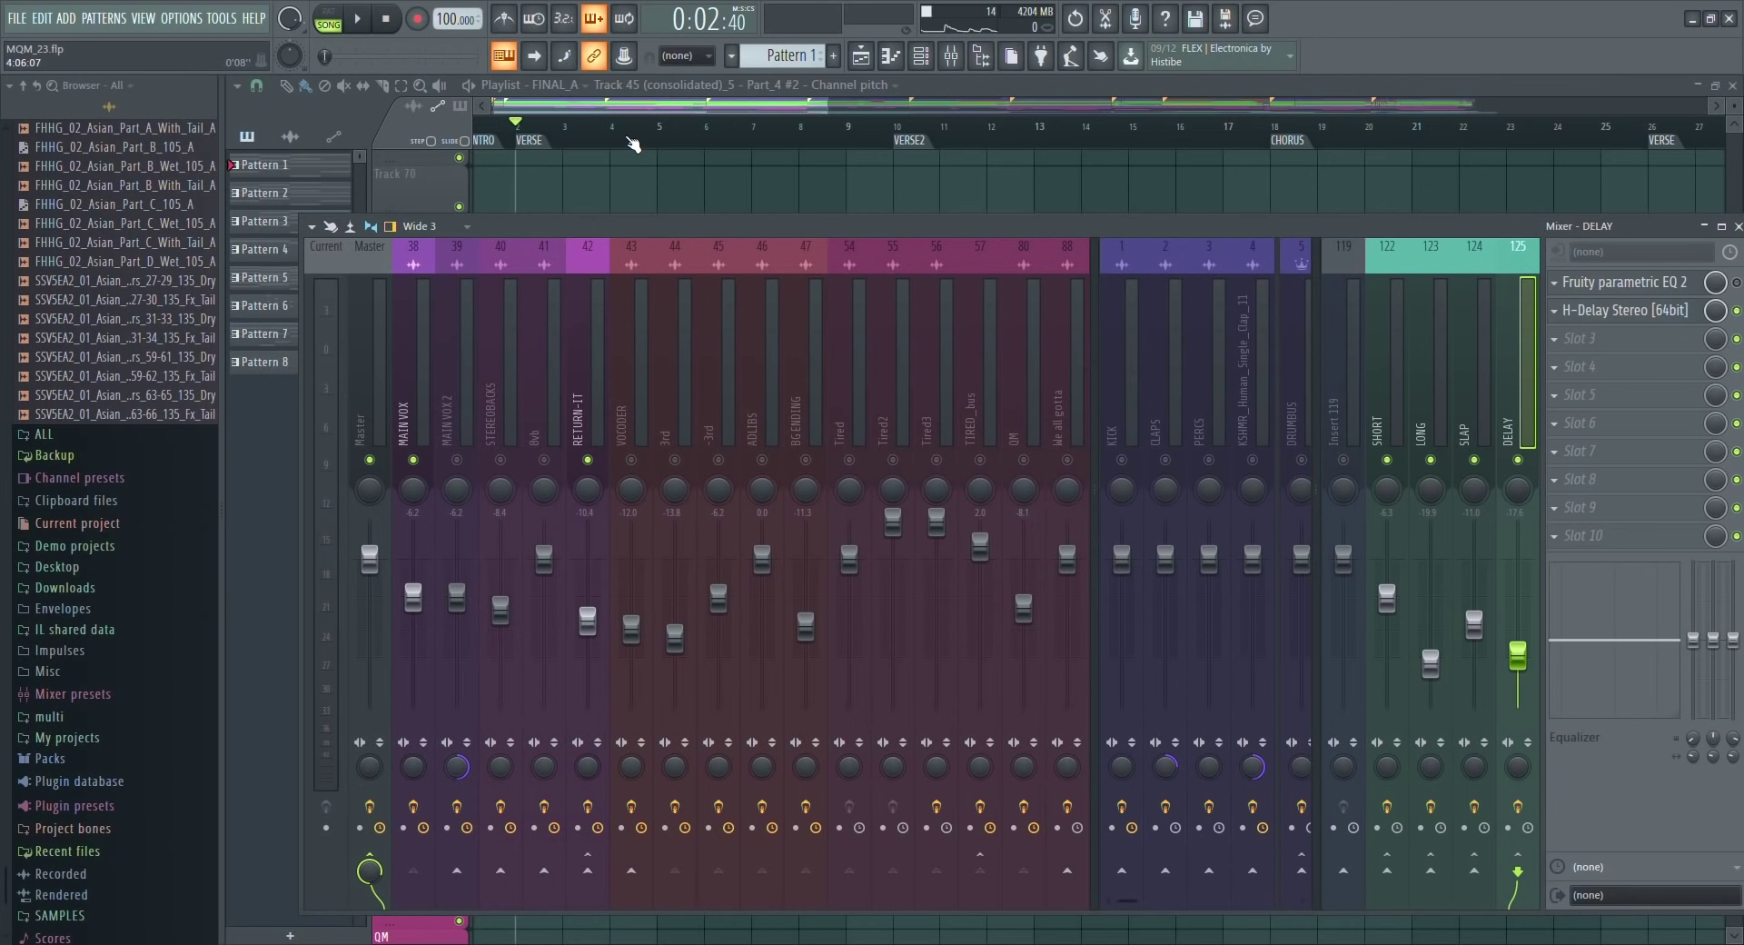
# Play the playlist from bar 5 through the RETURN IT automation clip with all four effect buses active.
pyautogui.press('F9')
pyautogui.scroll(2, 745, 135)
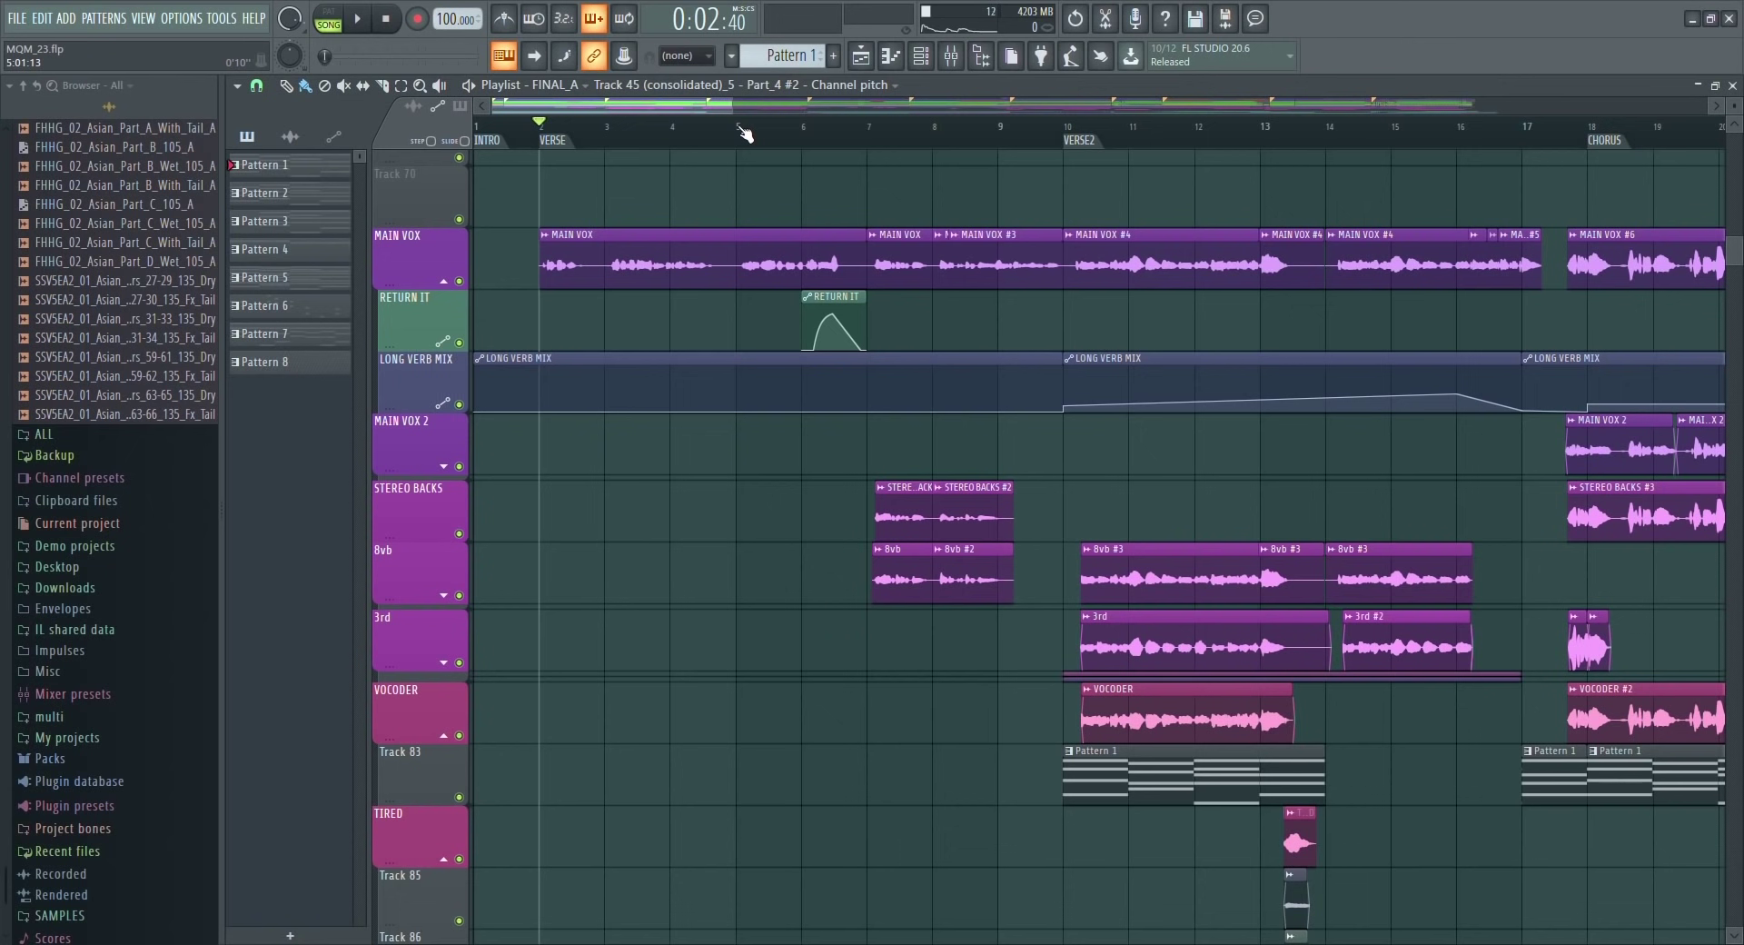
pyautogui.click(738, 129)
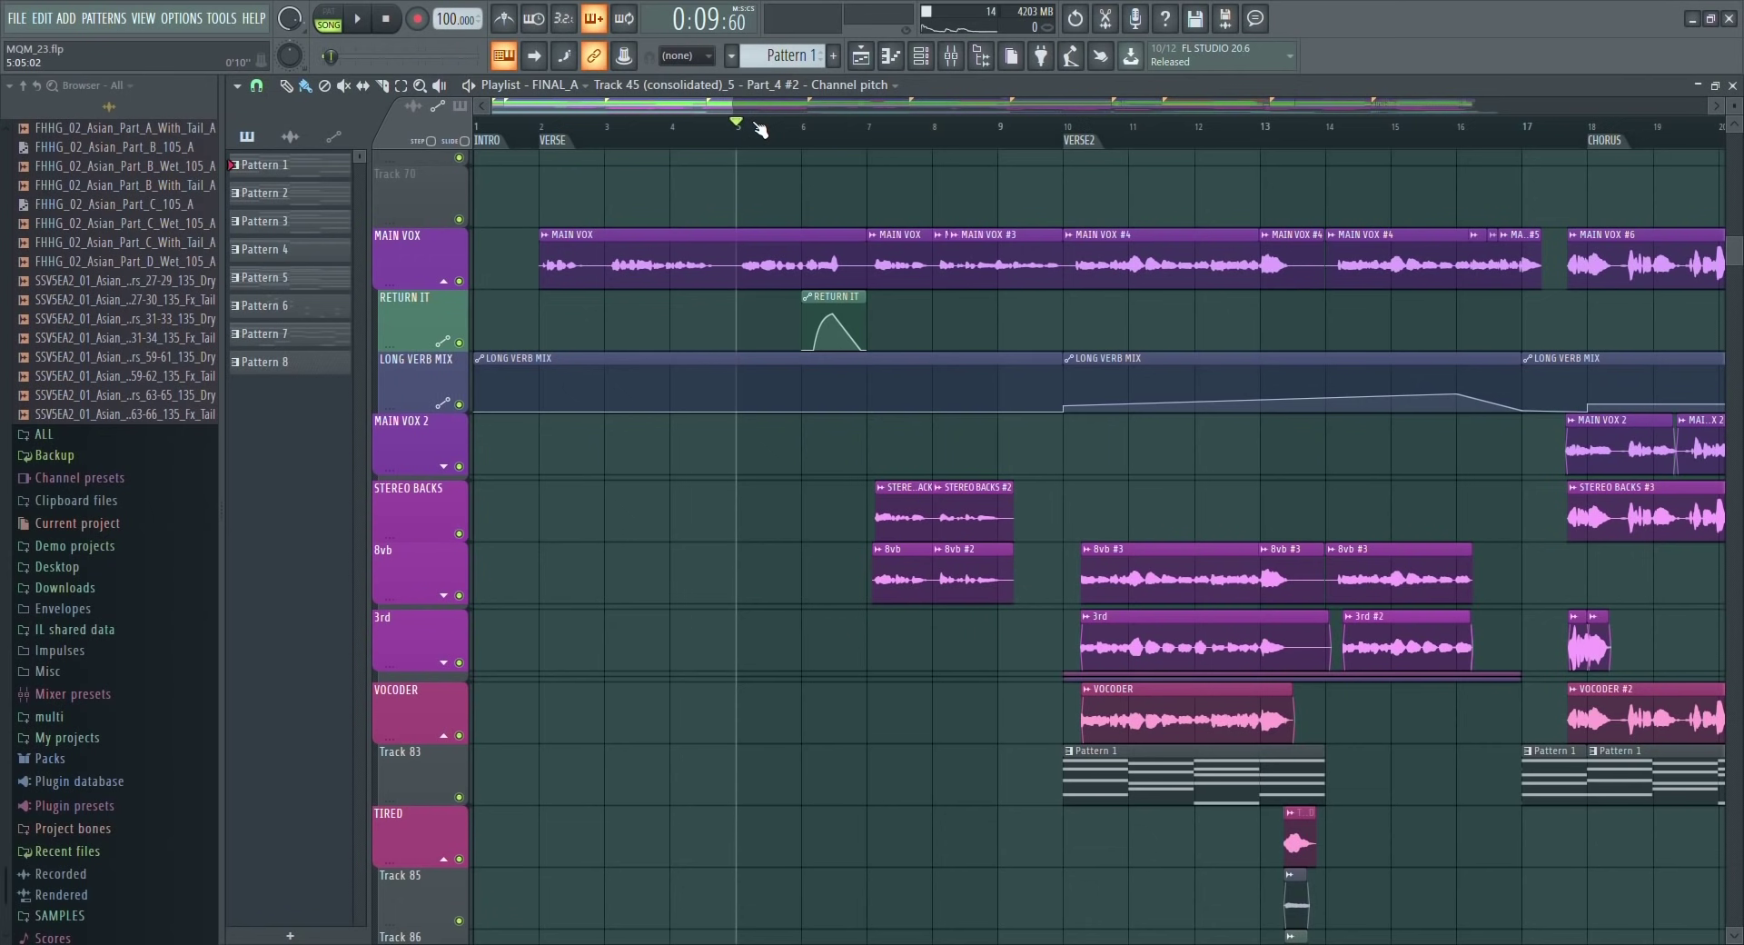
pyautogui.press('space')
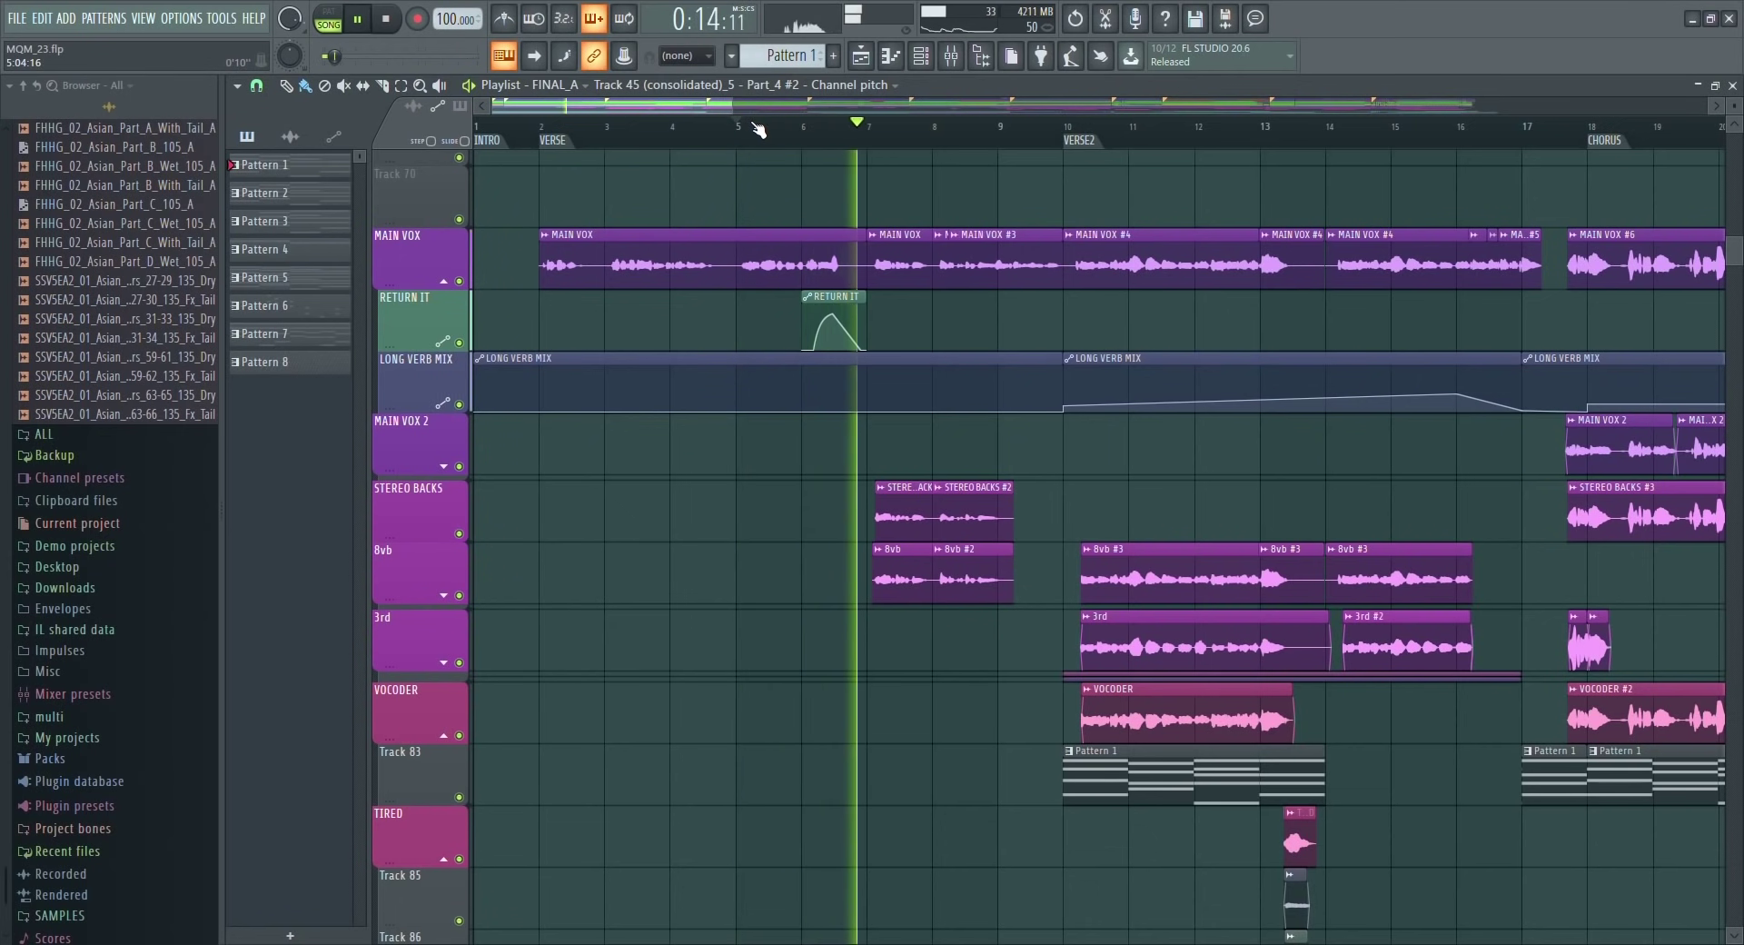
pyautogui.press('space')
# Examine the Fruity Fast Dist and ValhallaDelay settings on the RETURN-IT mixer track and audition the passage from bar 5.
pyautogui.press('F9')
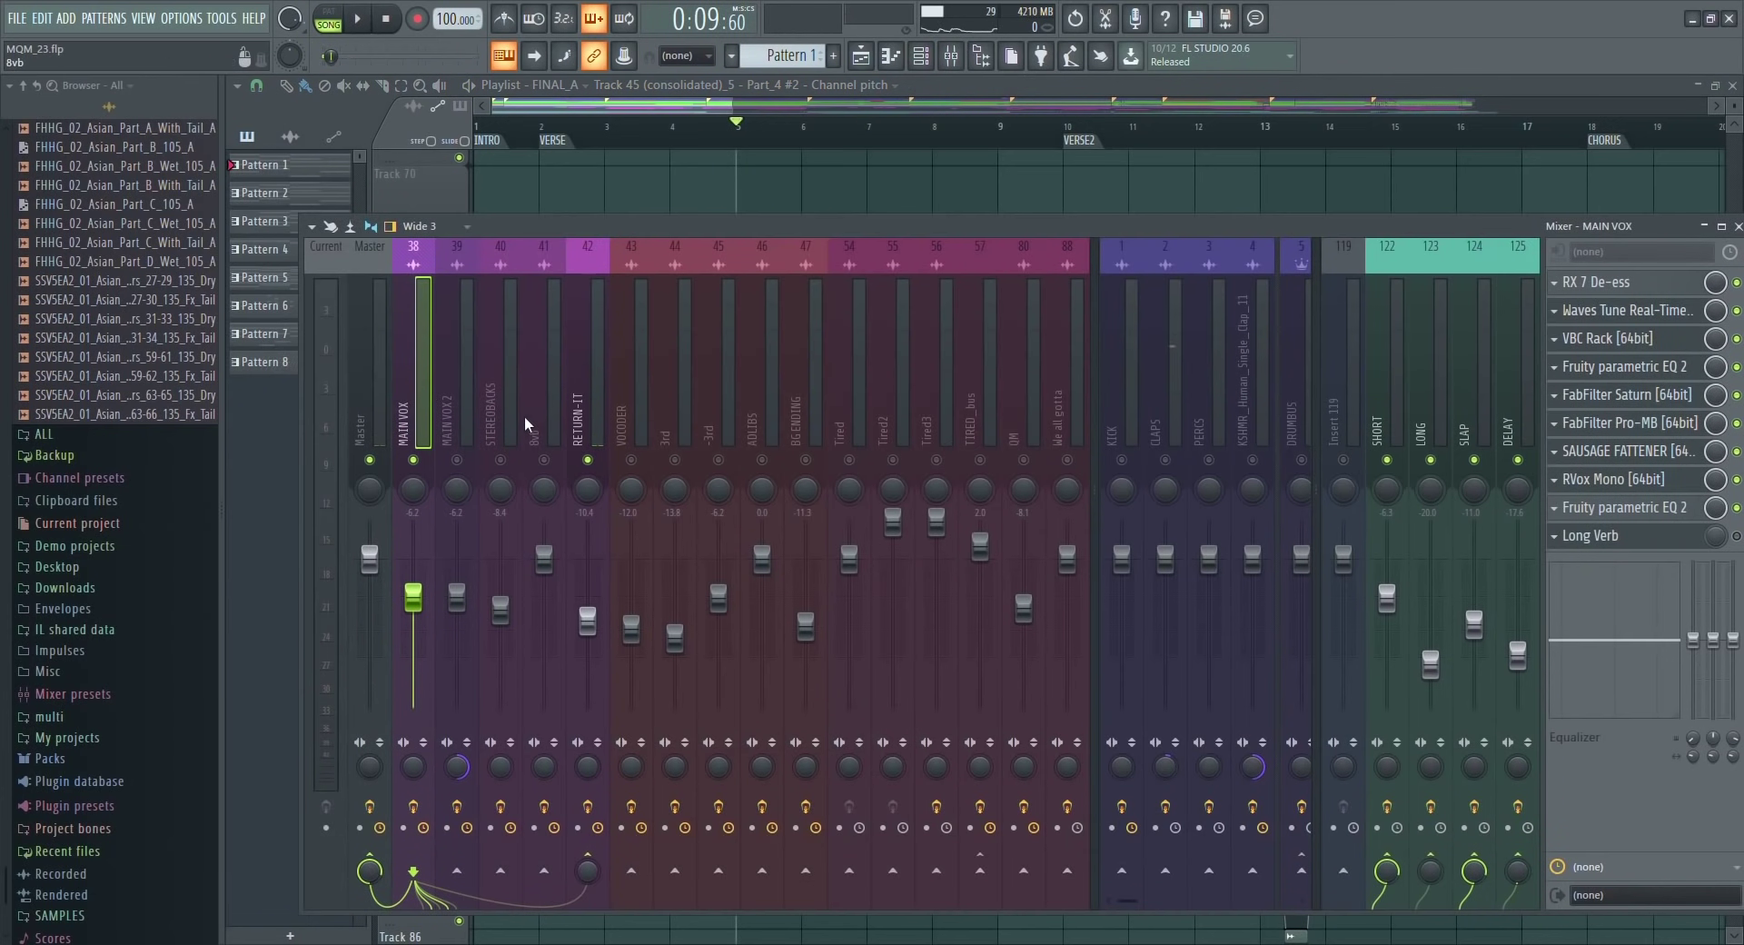
pyautogui.click(596, 400)
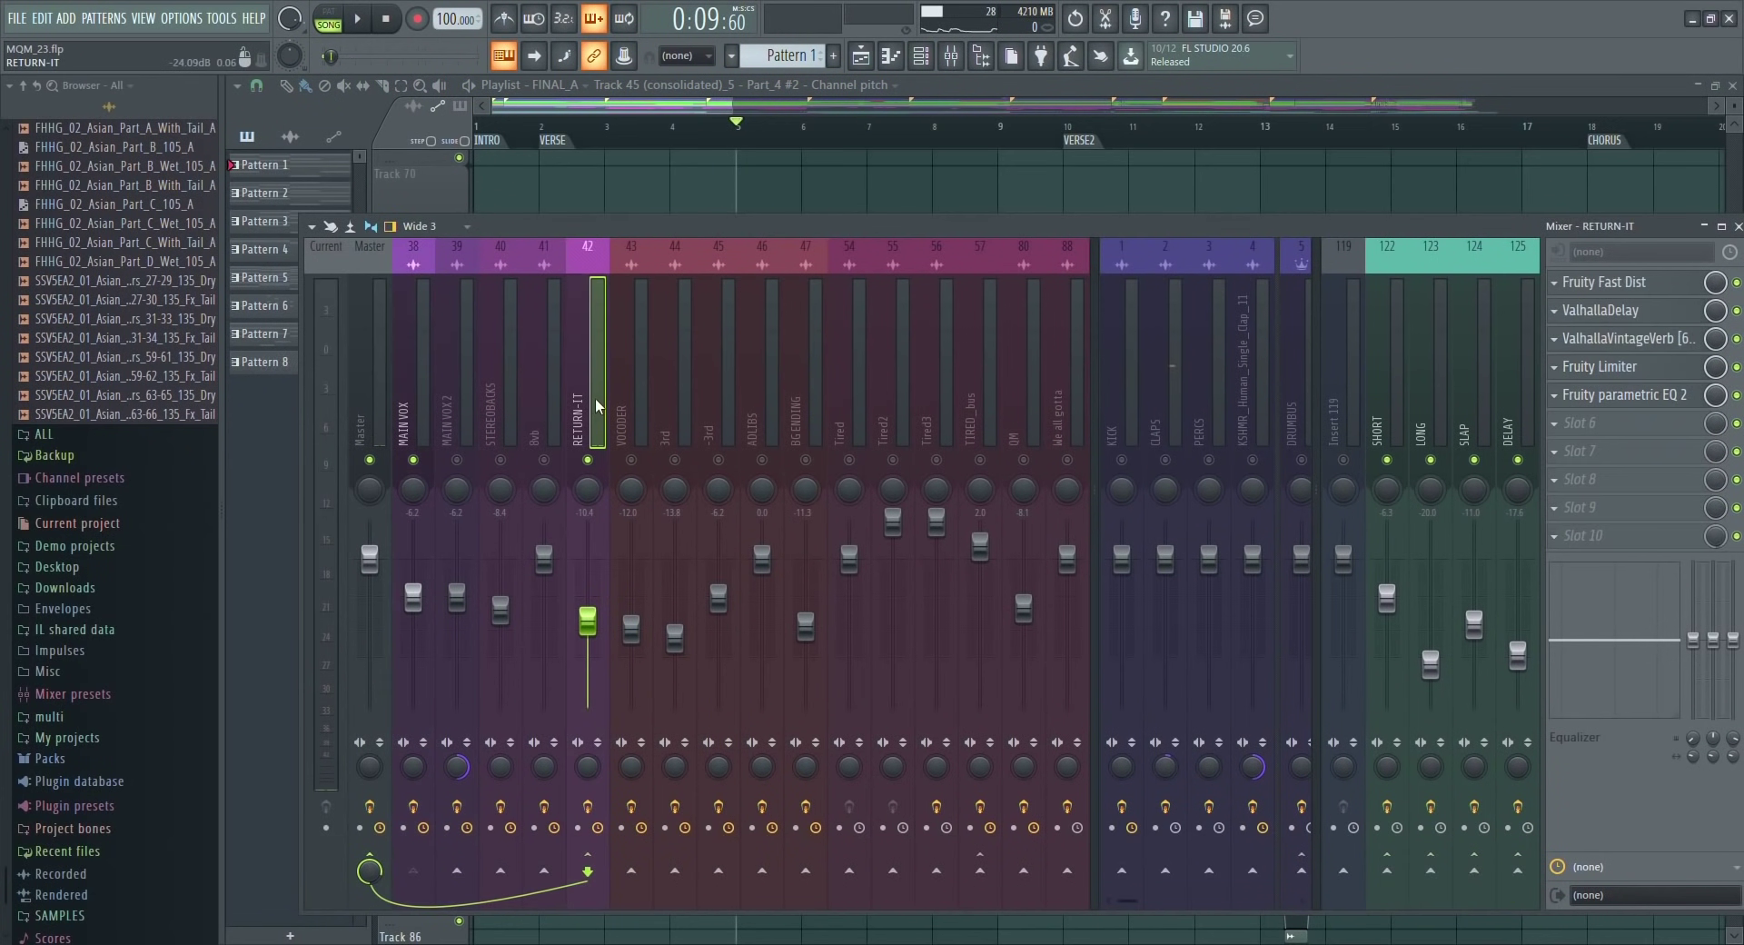
pyautogui.click(1614, 284)
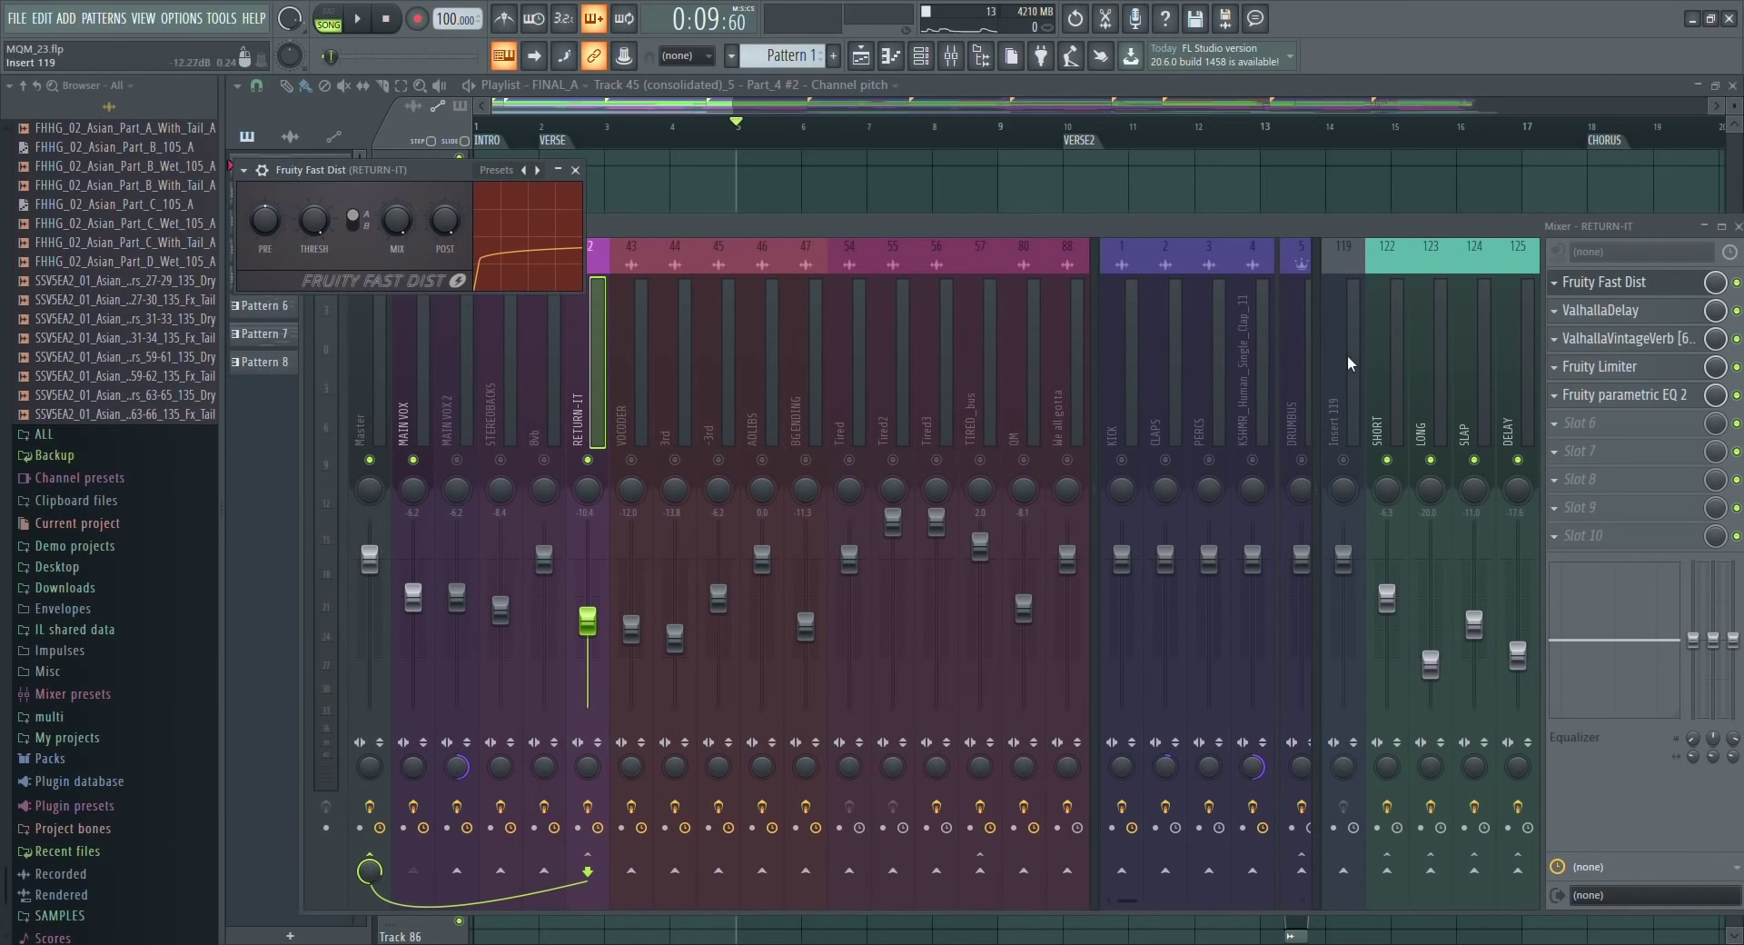
pyautogui.click(1603, 309)
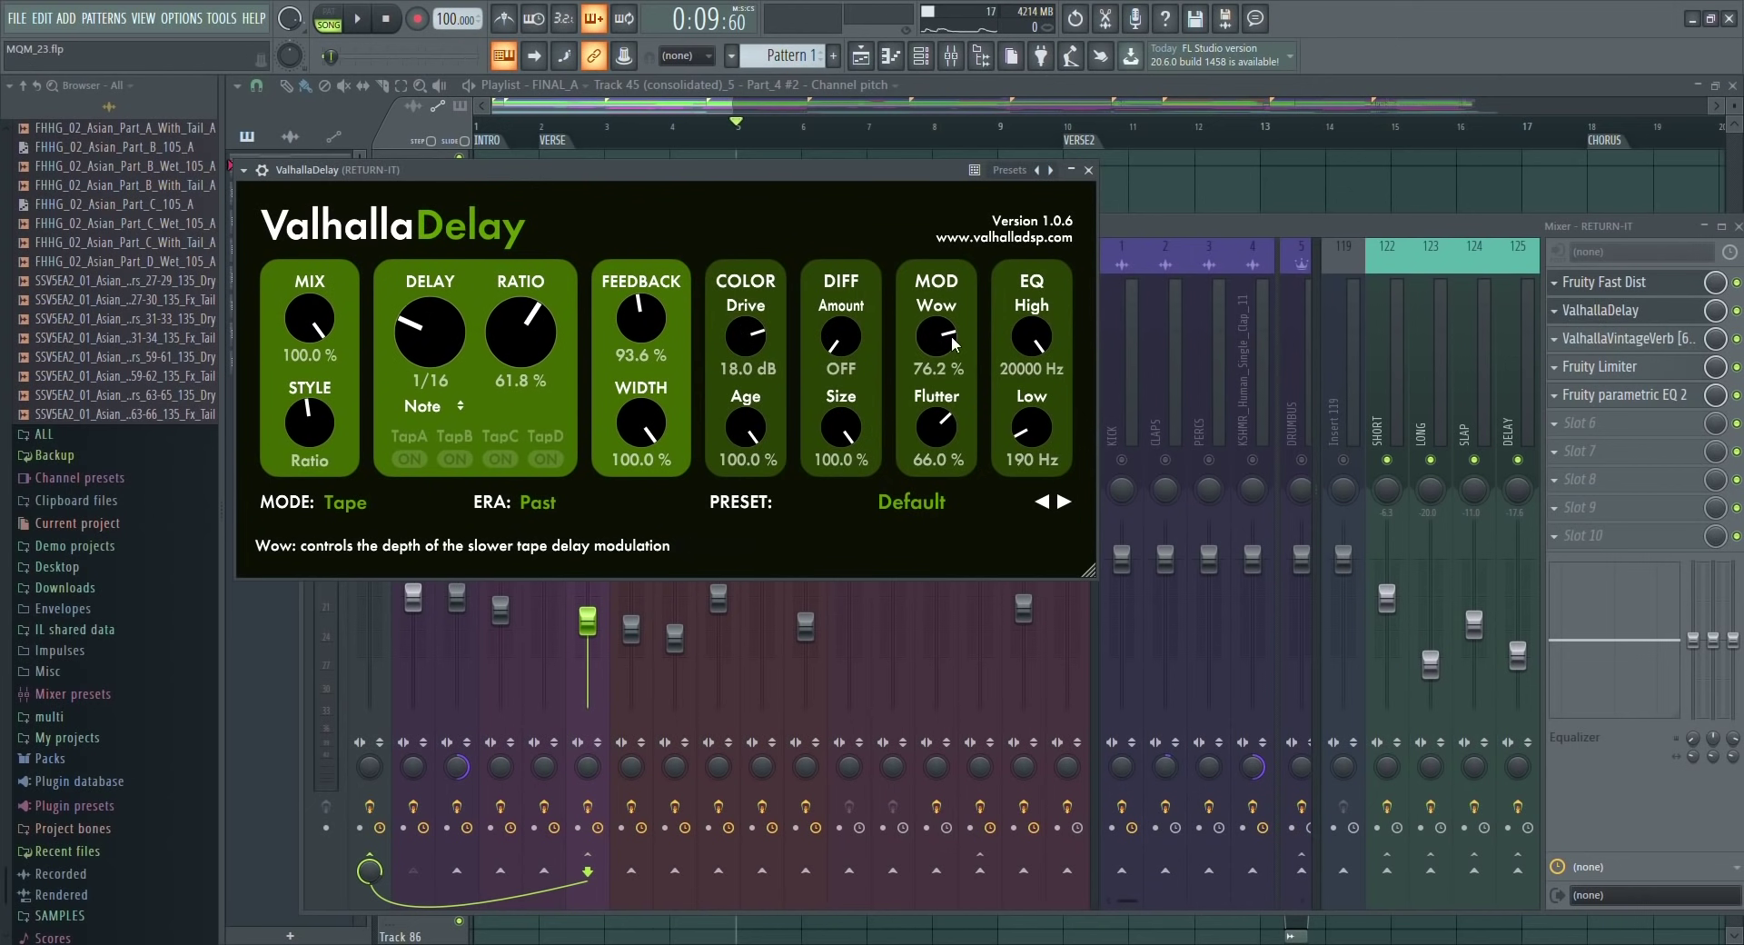
pyautogui.moveTo(556, 174); pyautogui.dragTo(576, 379)
pyautogui.press('space')
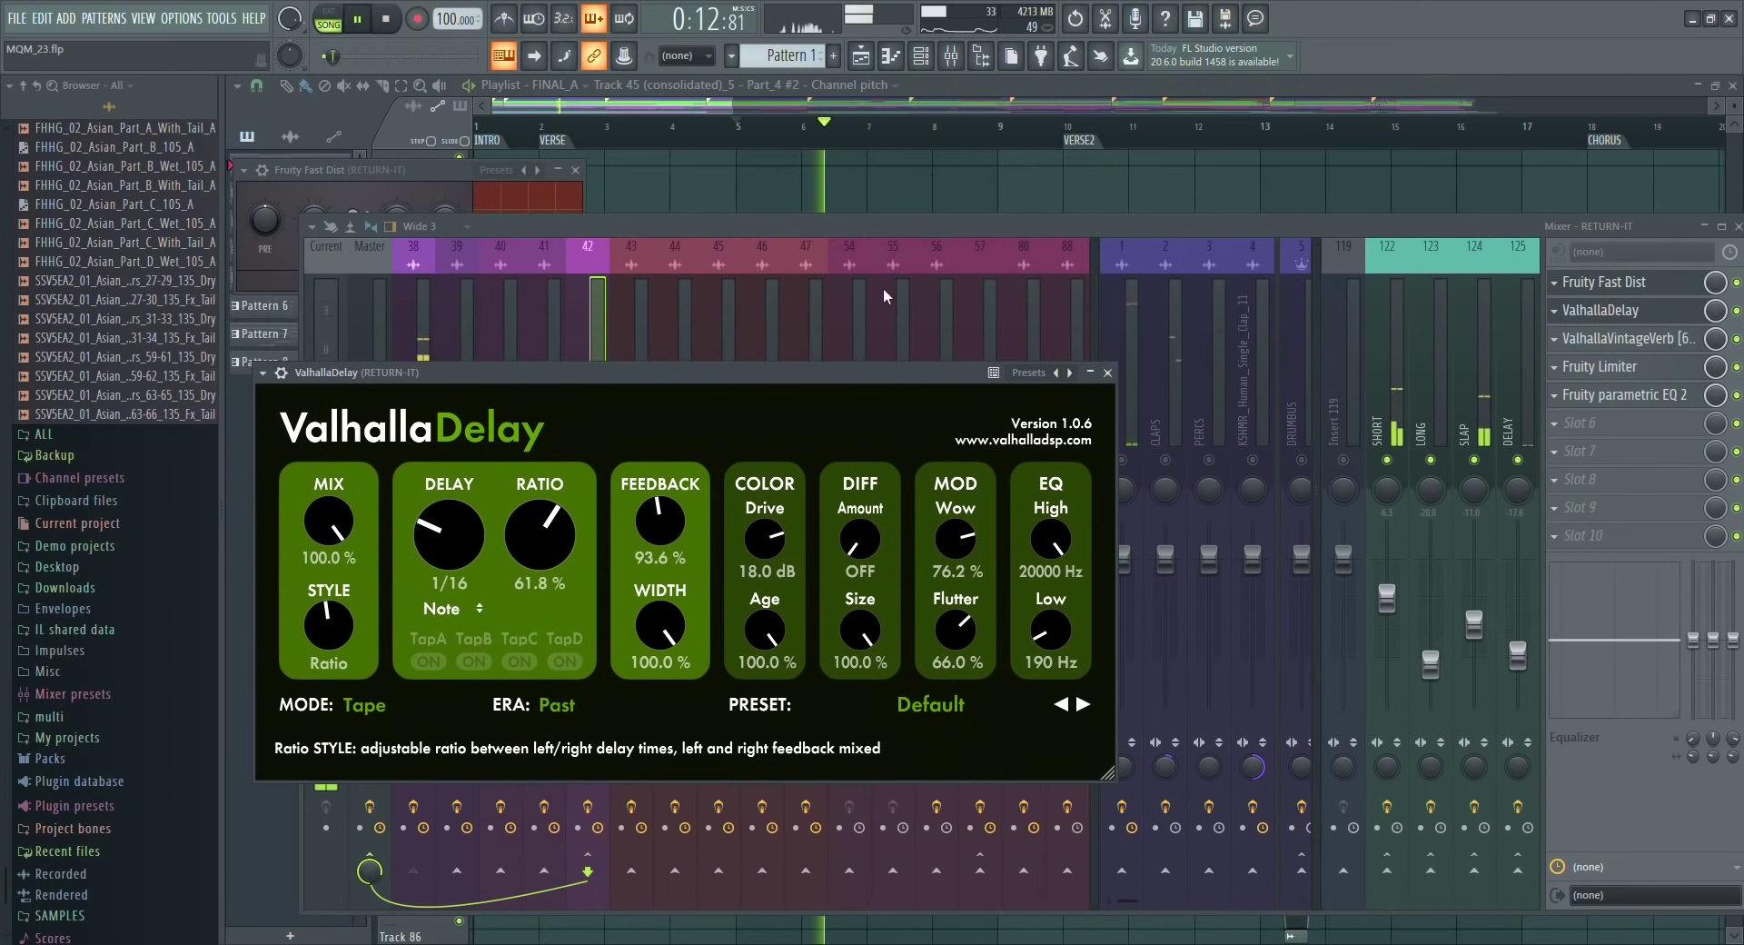
pyautogui.press('space')
# Examine the ValhallaVintageVerb and Fruity Limiter settings on RETURN-IT, playing the passage from bar 5 through the limiter.
pyautogui.click(1603, 338)
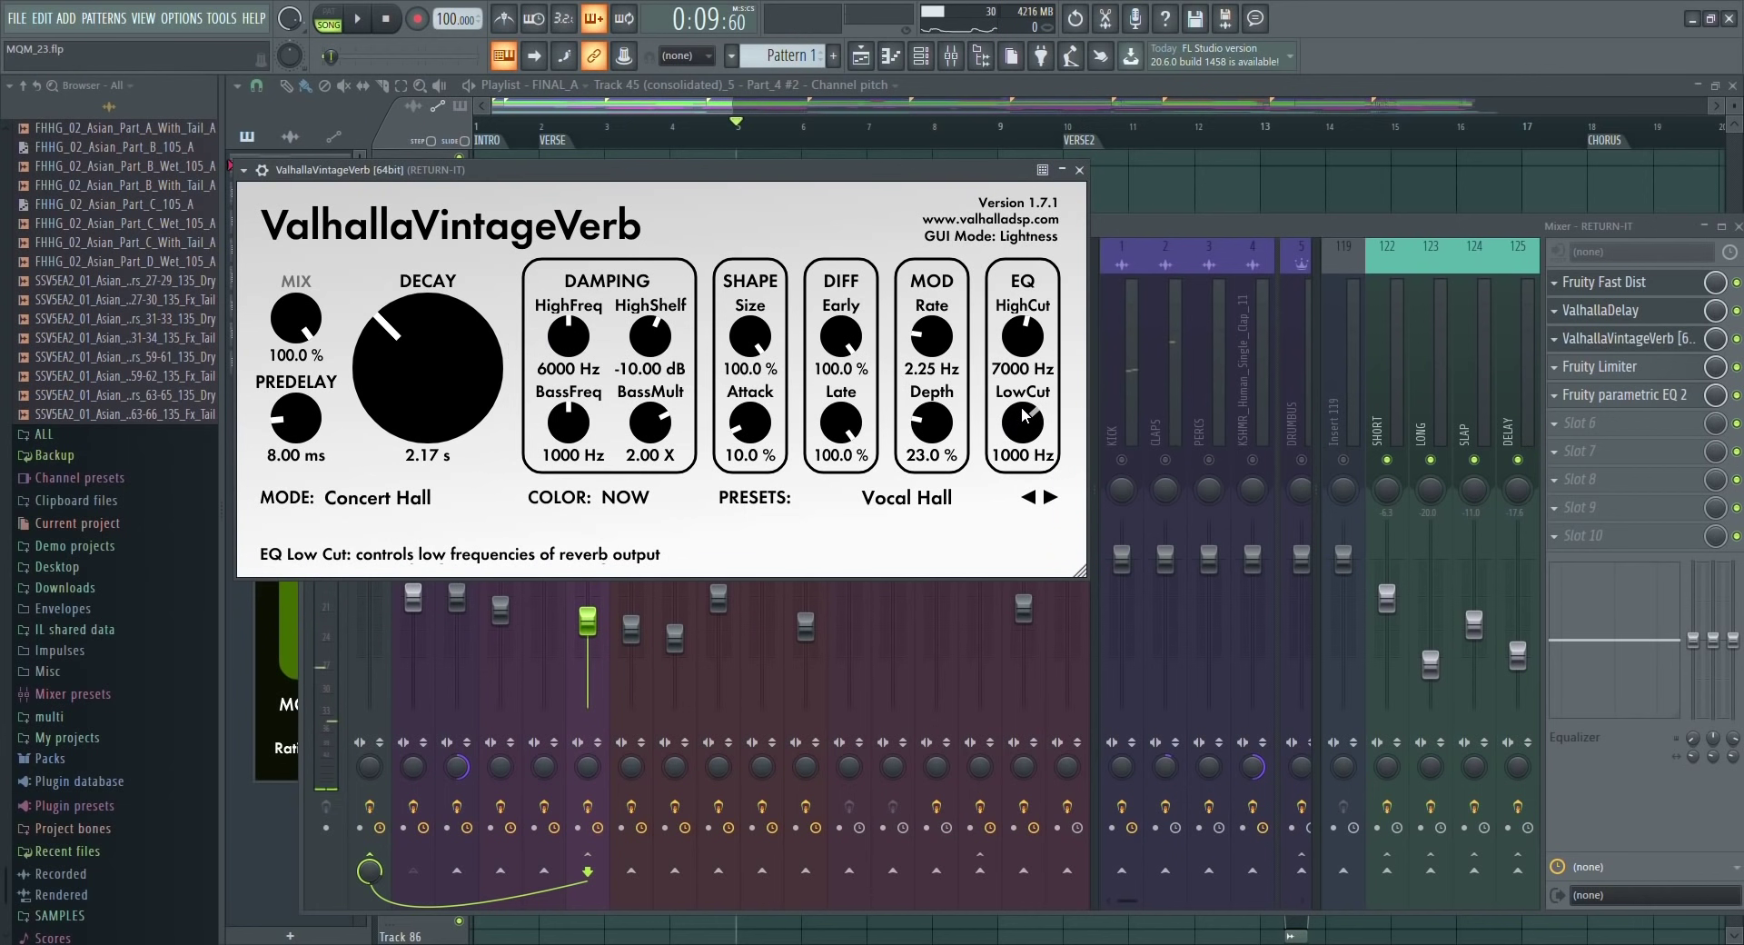
pyautogui.click(1603, 366)
pyautogui.press('space')
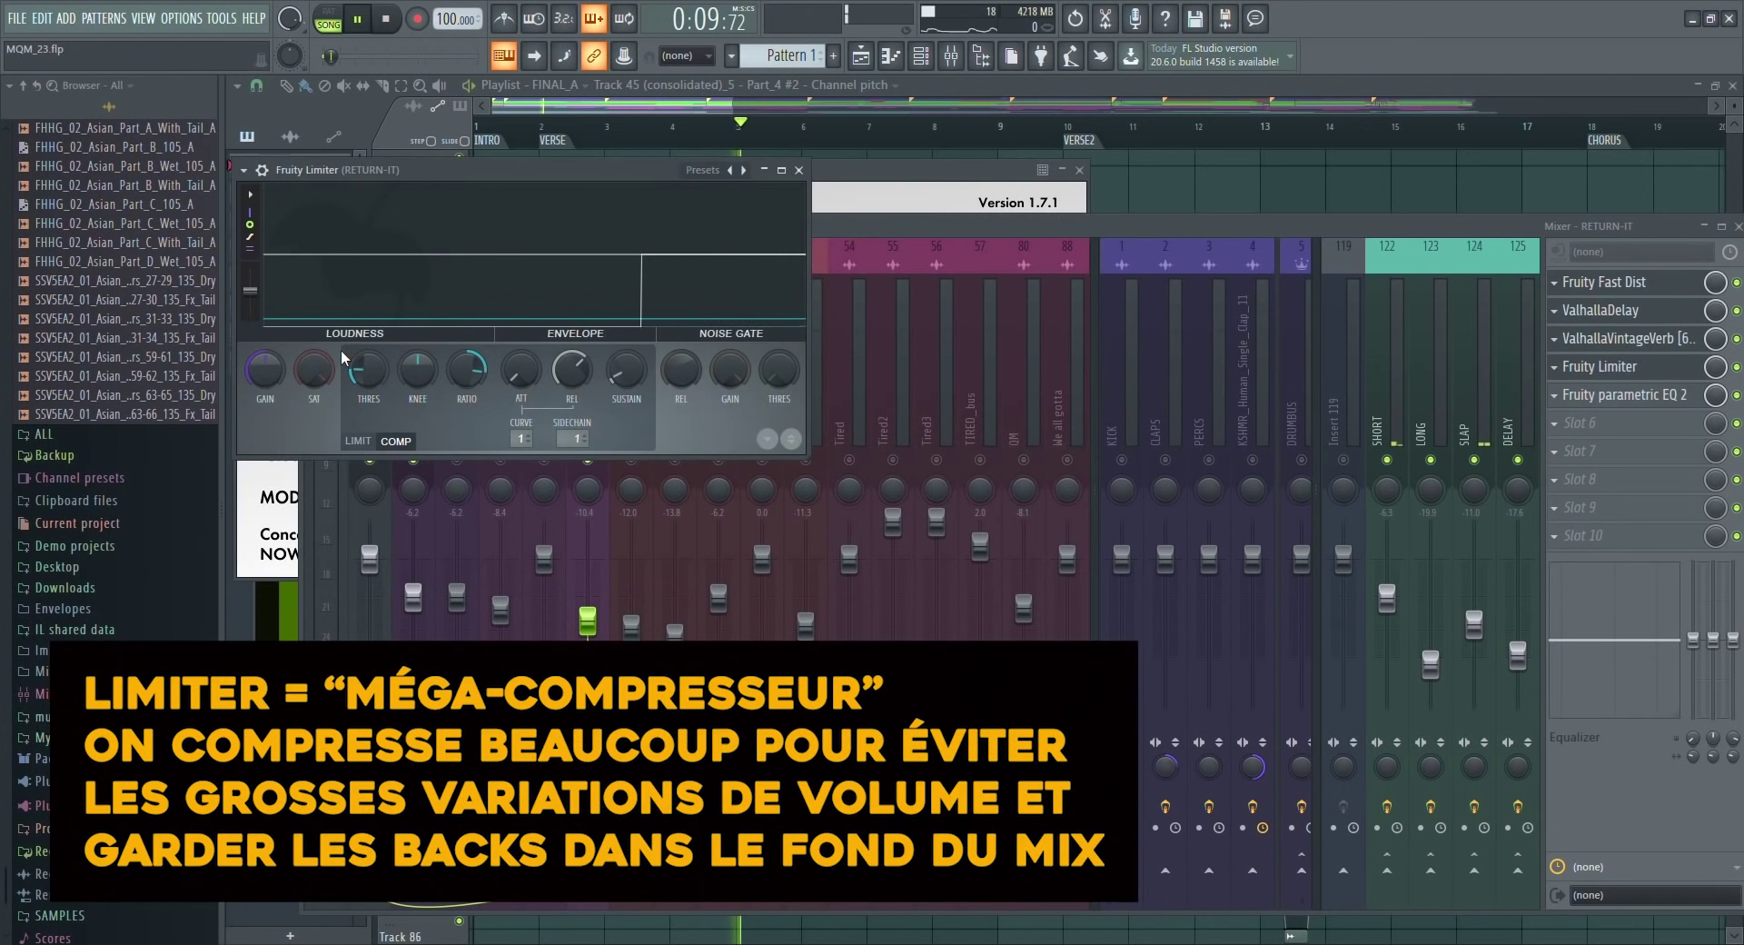
pyautogui.press('space')
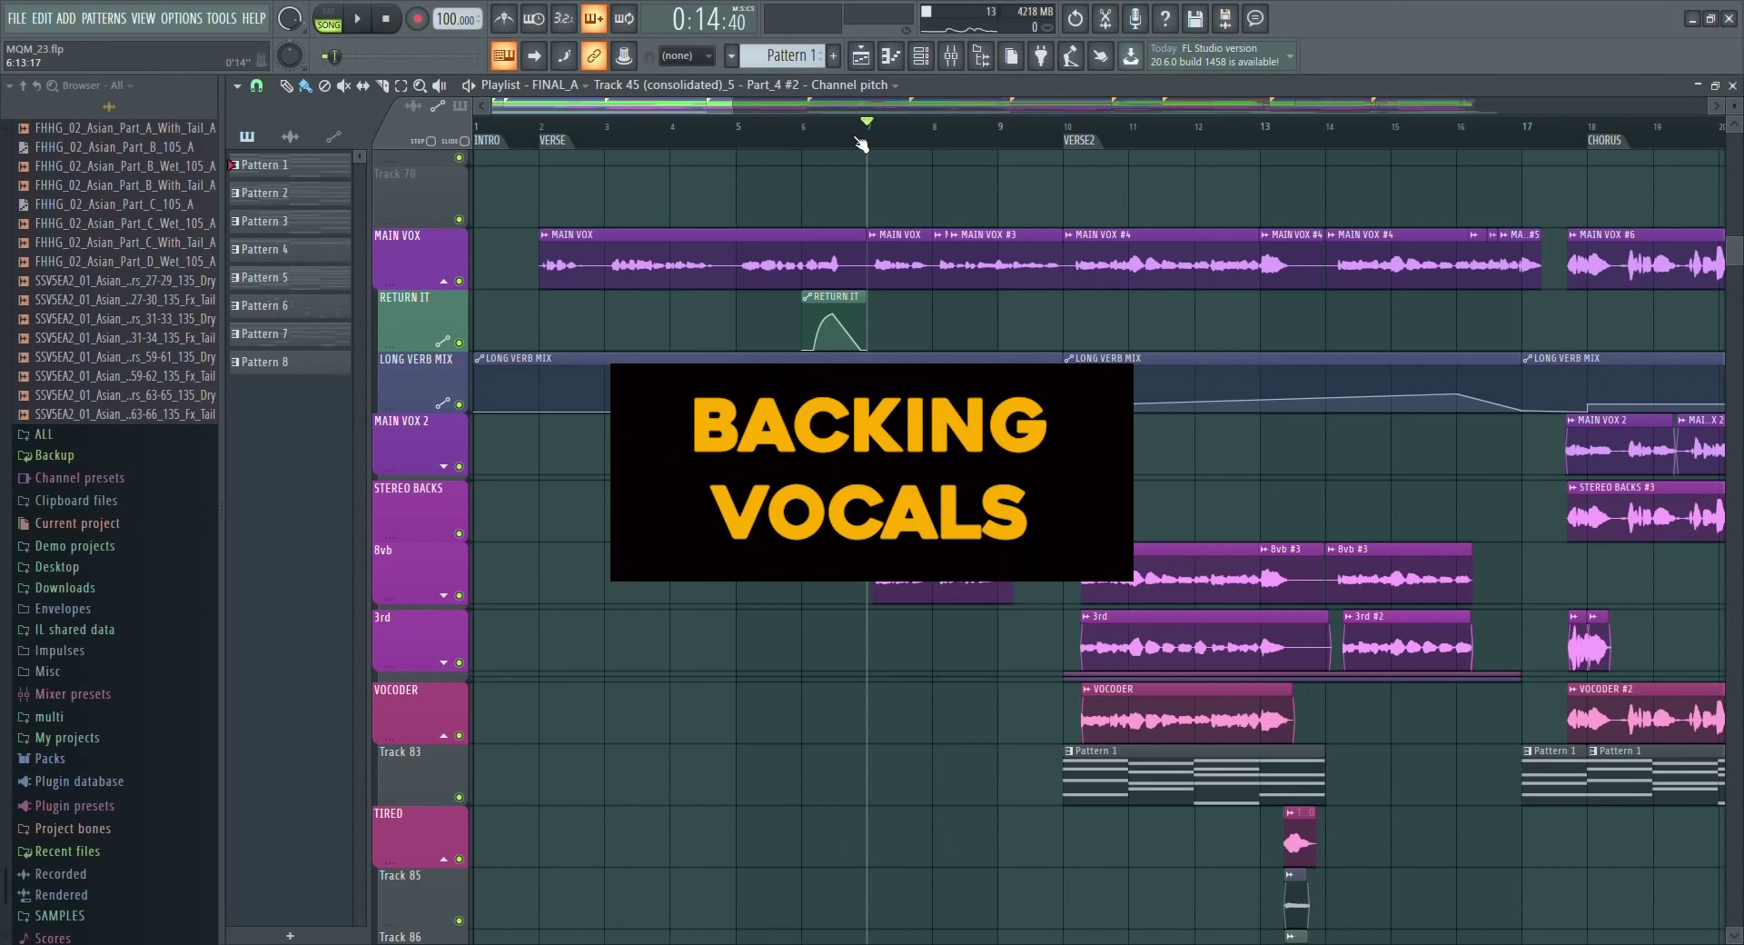
# Solo the STEREO BACKS playlist track and audition it from bar 7.
pyautogui.rightClick(459, 534)
pyautogui.press('space')
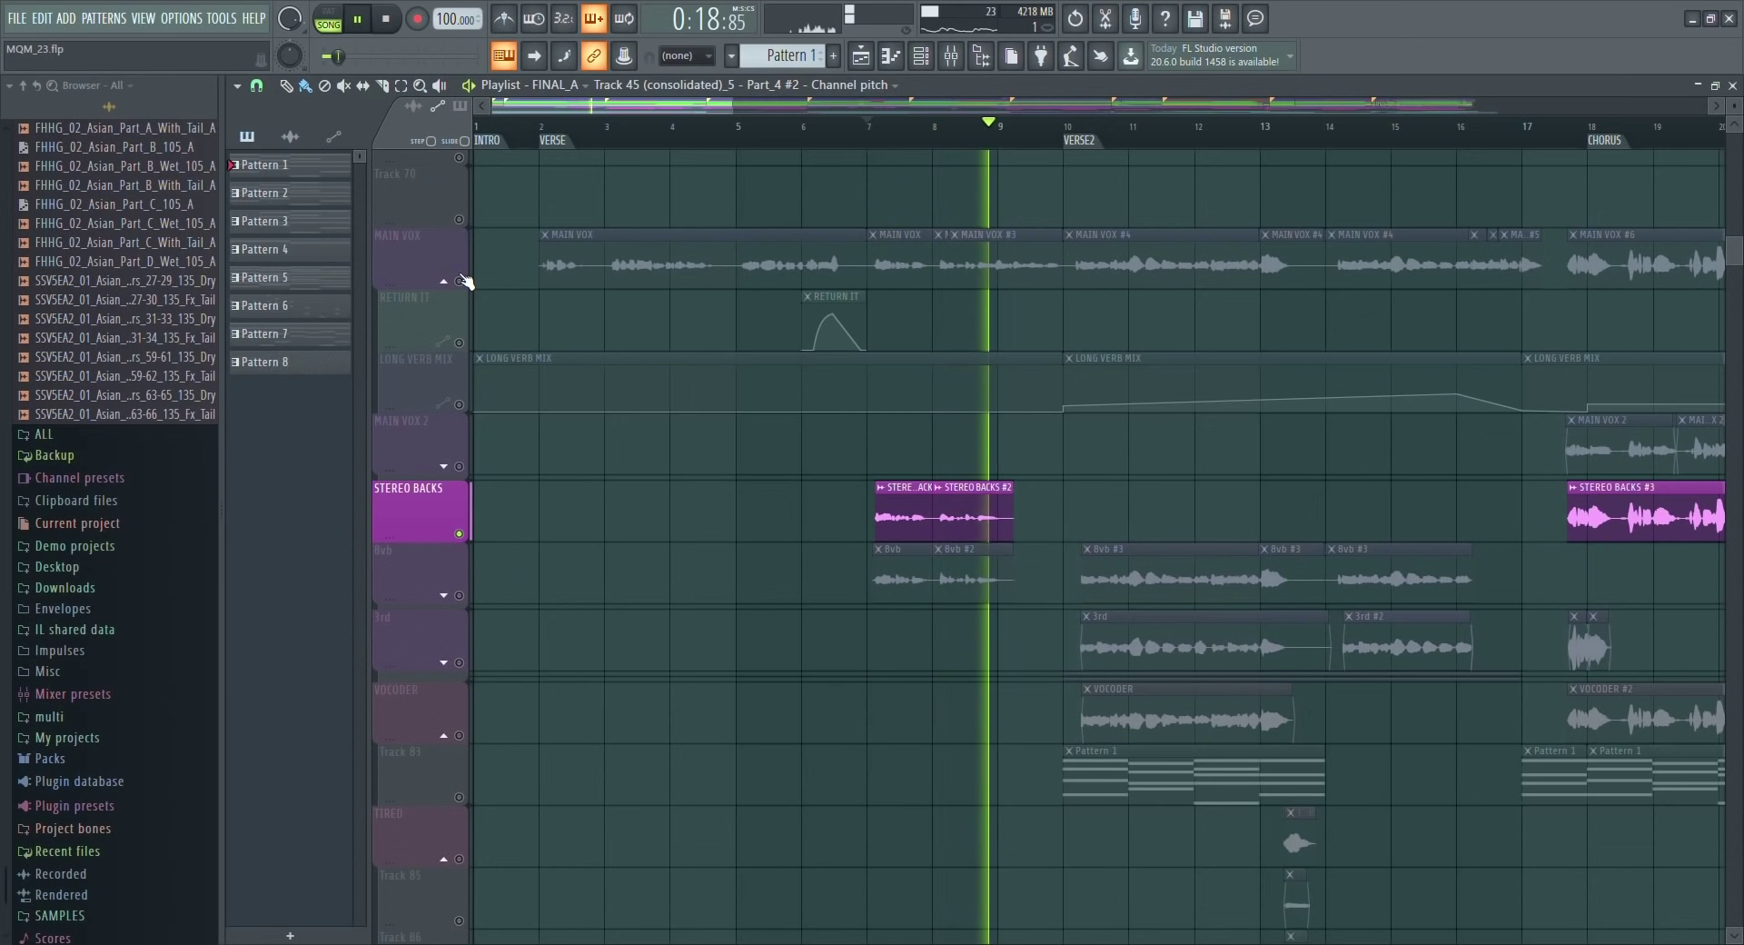
pyautogui.press('space')
# Unmute the MAIN VOX playlist track alongside STEREO BACKS and audition both together from bar 7.
pyautogui.click(460, 281)
pyautogui.press('space')
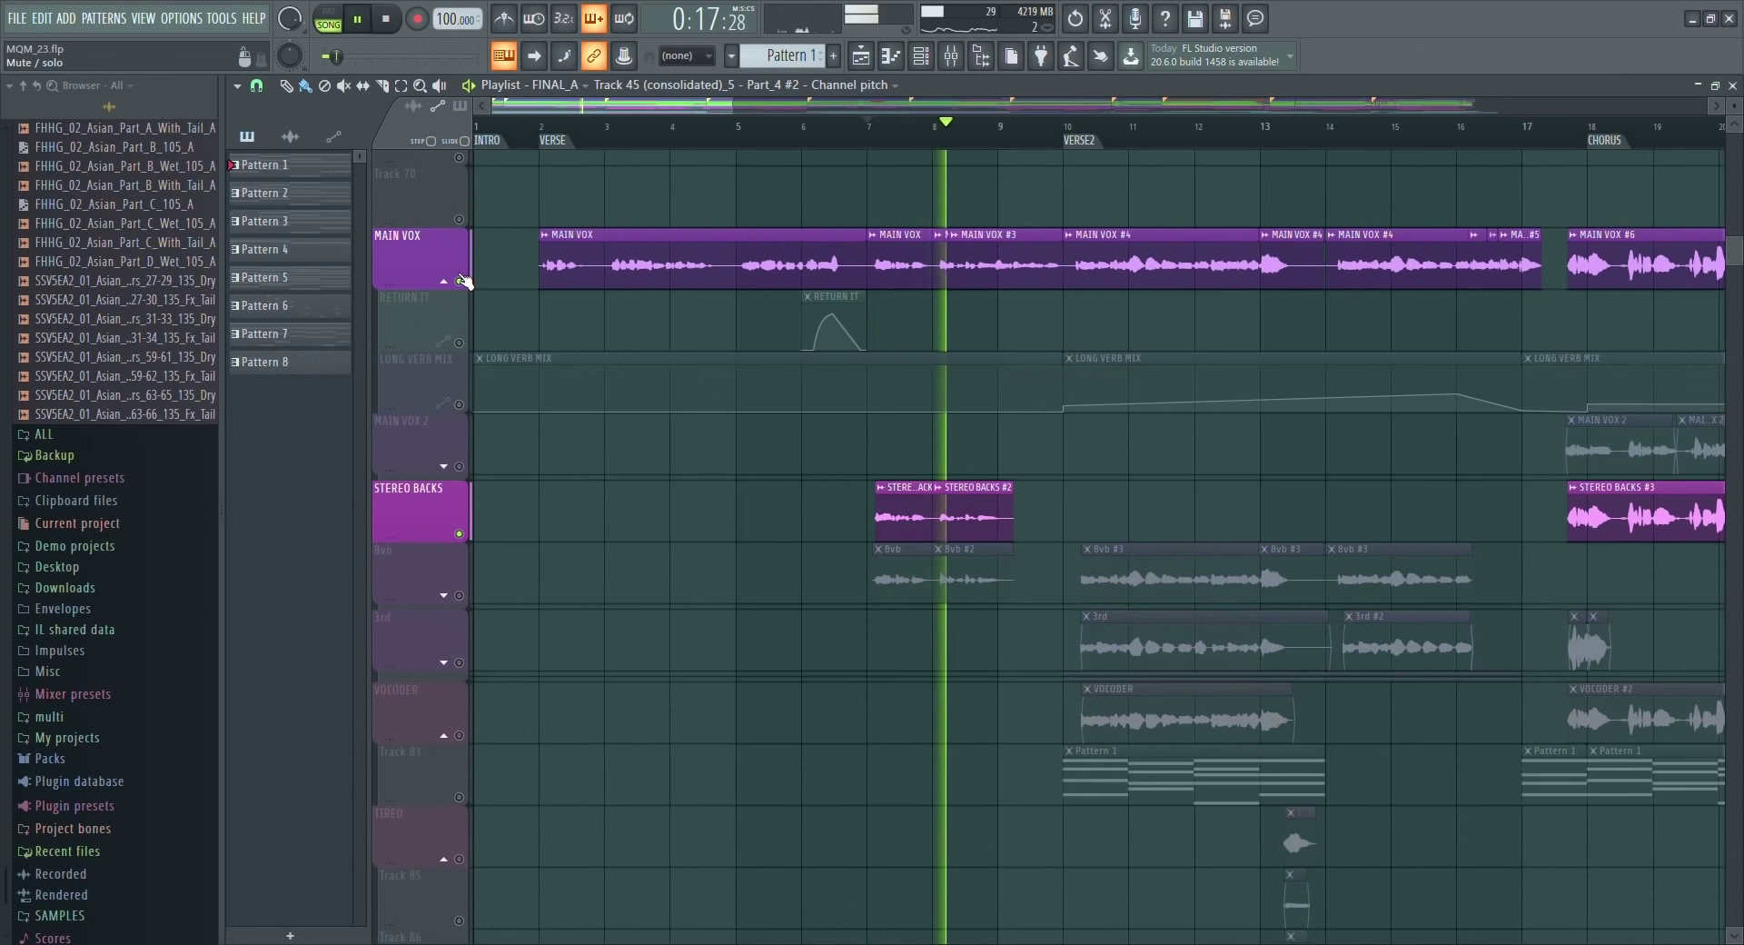
pyautogui.press('space')
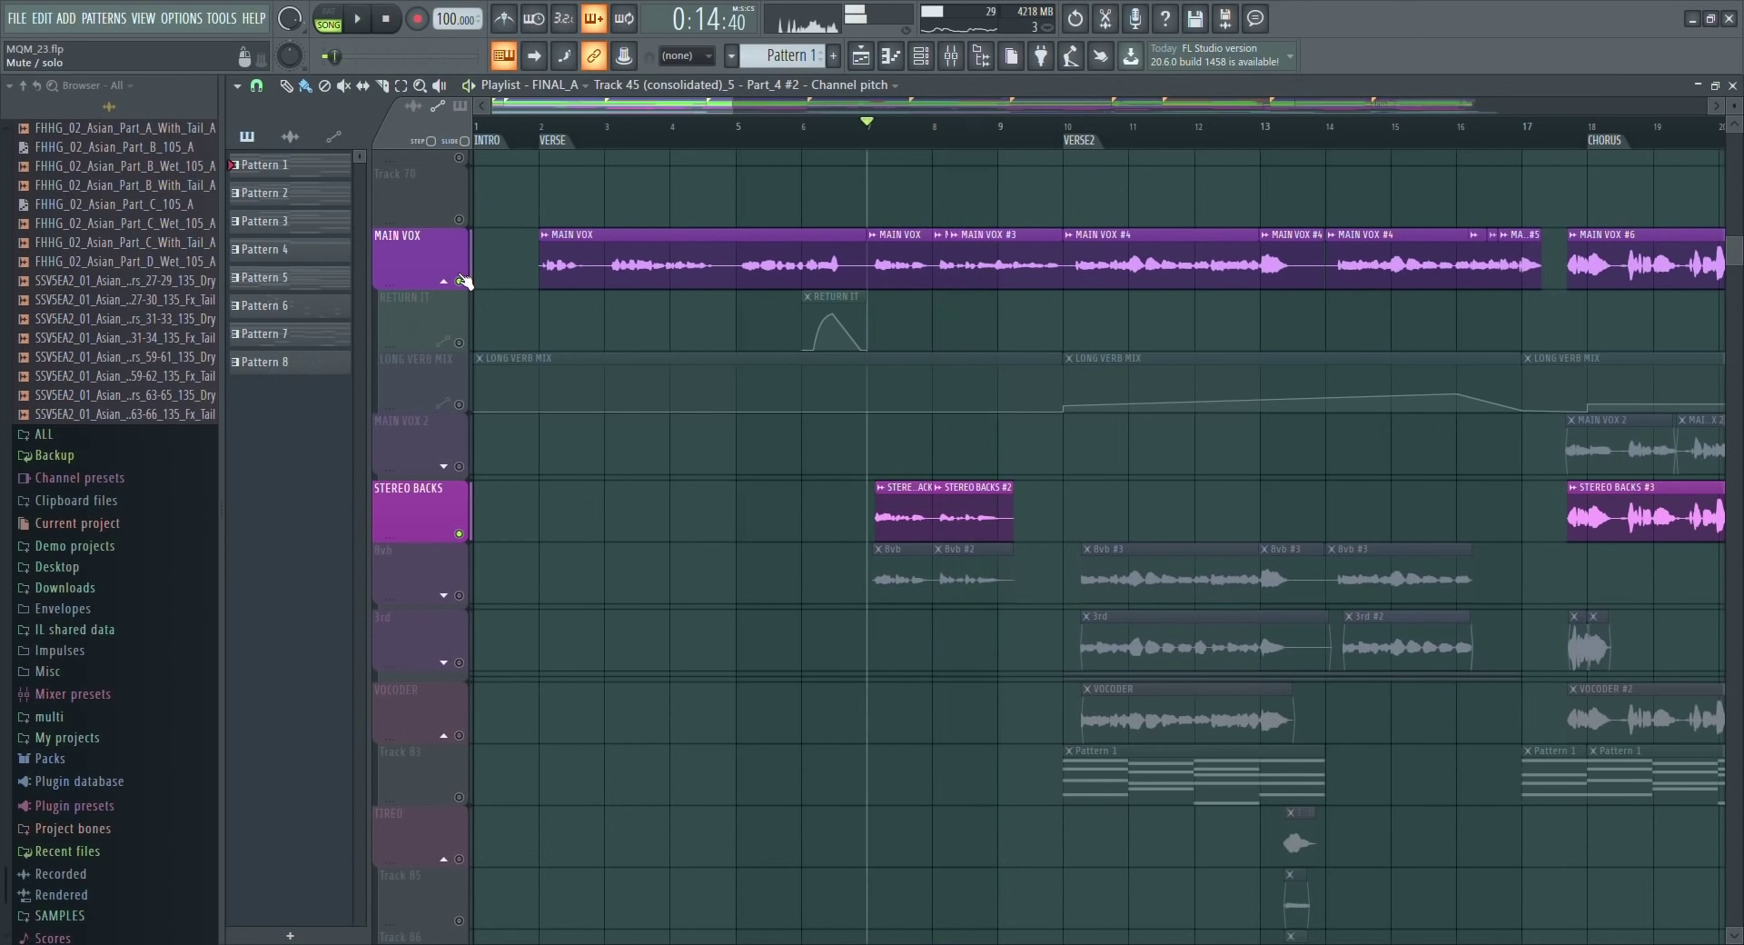
# Select the STEREOBACKS mixer track and examine its RX 7 De-ess and Vocal Doubler settings.
pyautogui.click(949, 57)
pyautogui.click(423, 327)
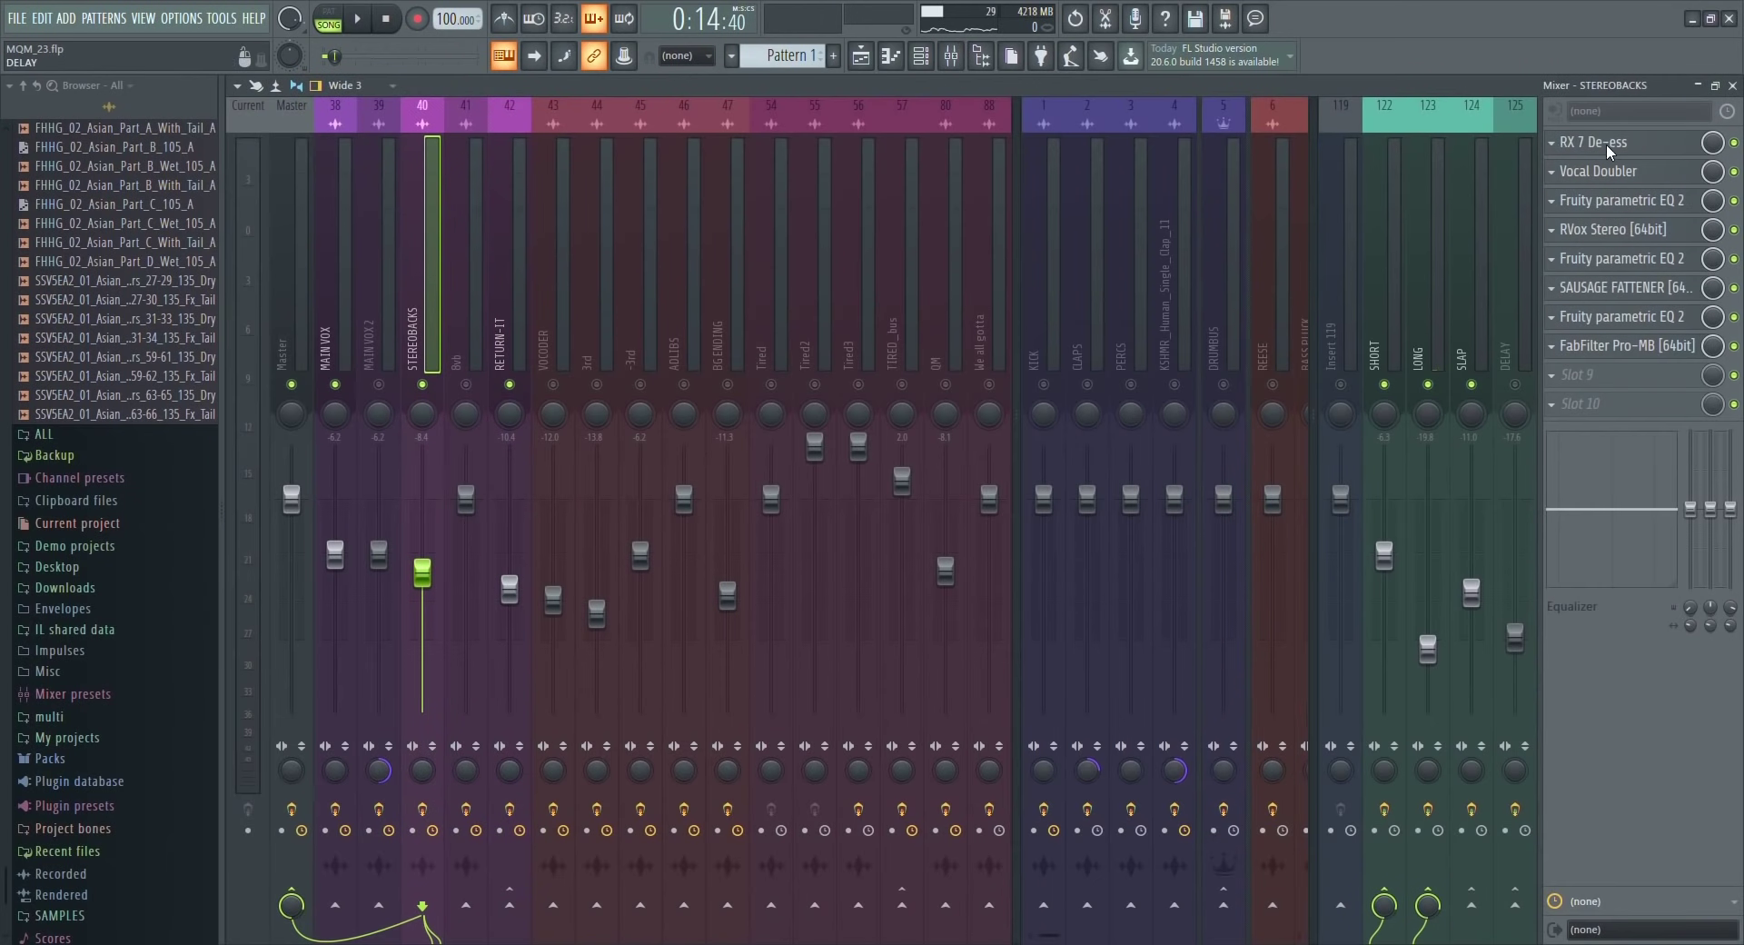
pyautogui.click(1714, 84)
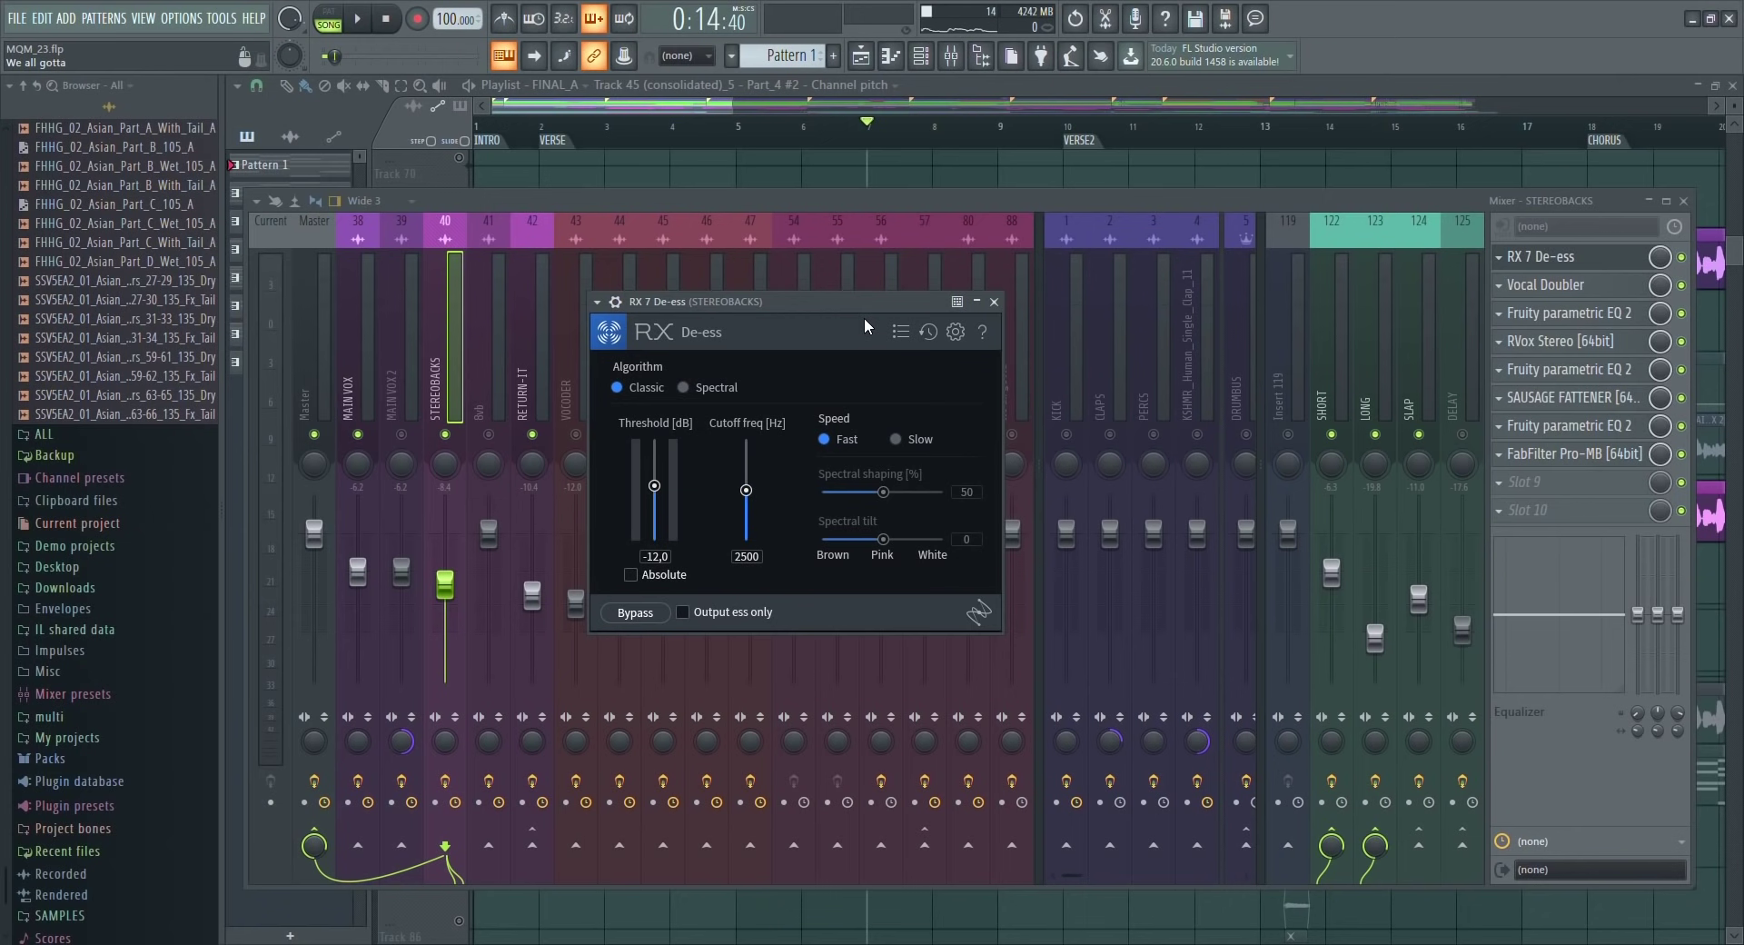
pyautogui.click(1544, 284)
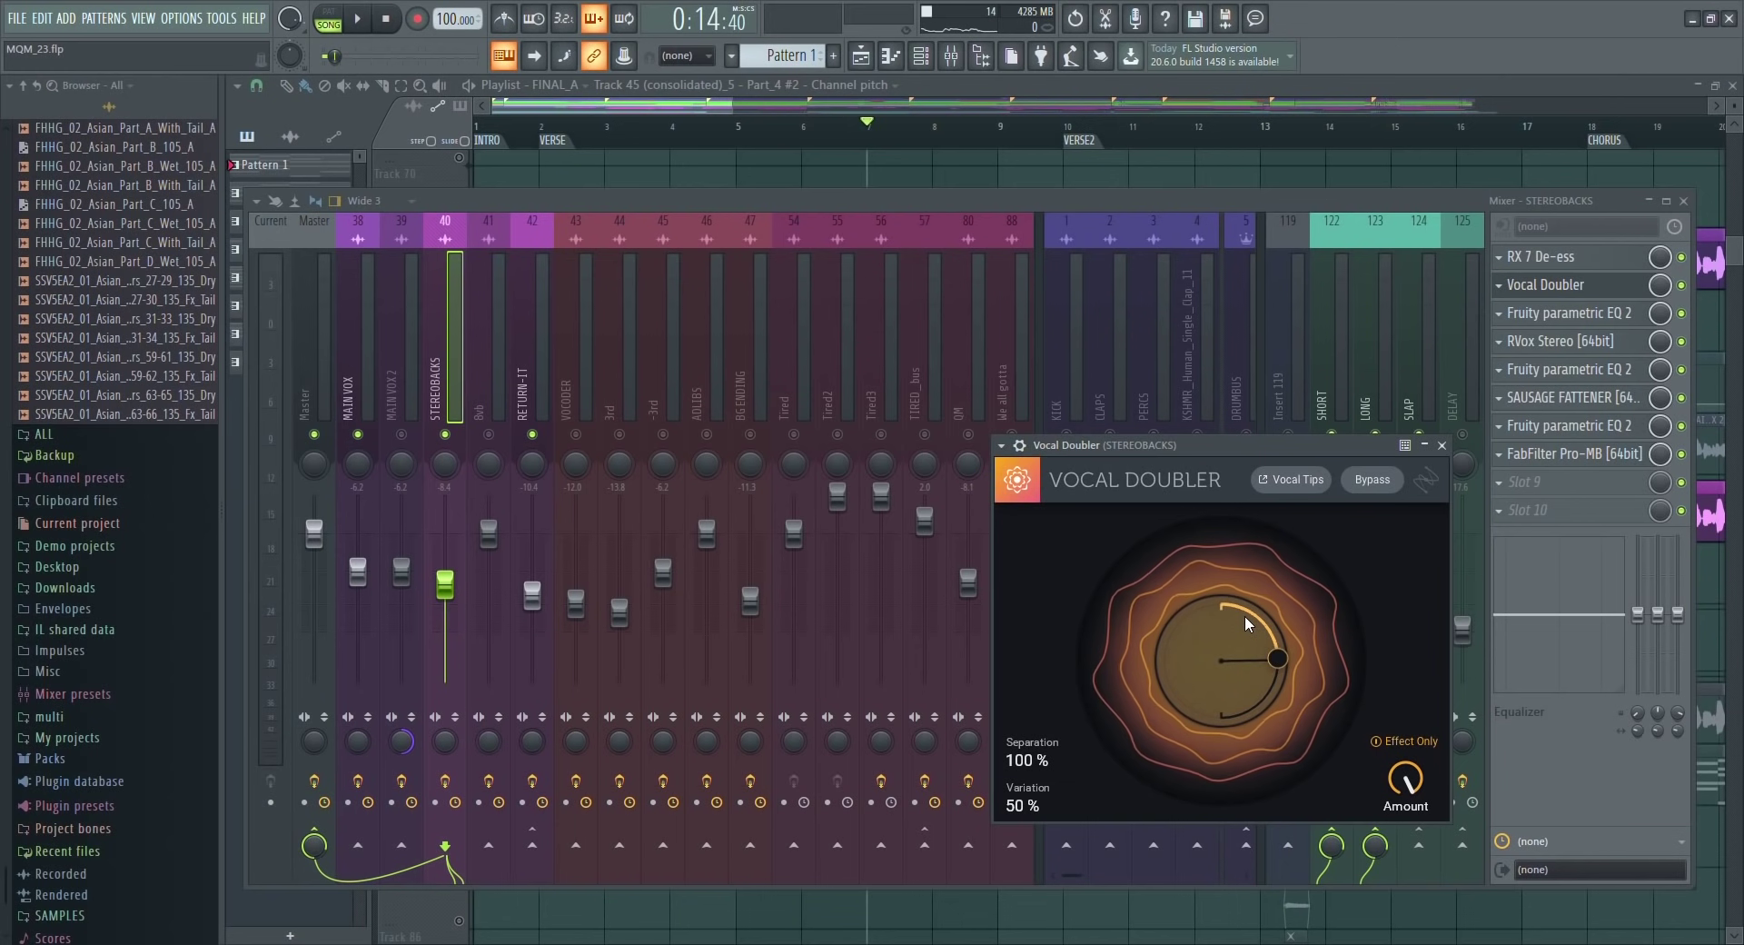
# Compare the passage from bar 7 with the STEREOBACKS Vocal Doubler enabled and bypassed, leaving it enabled.
pyautogui.press('space')
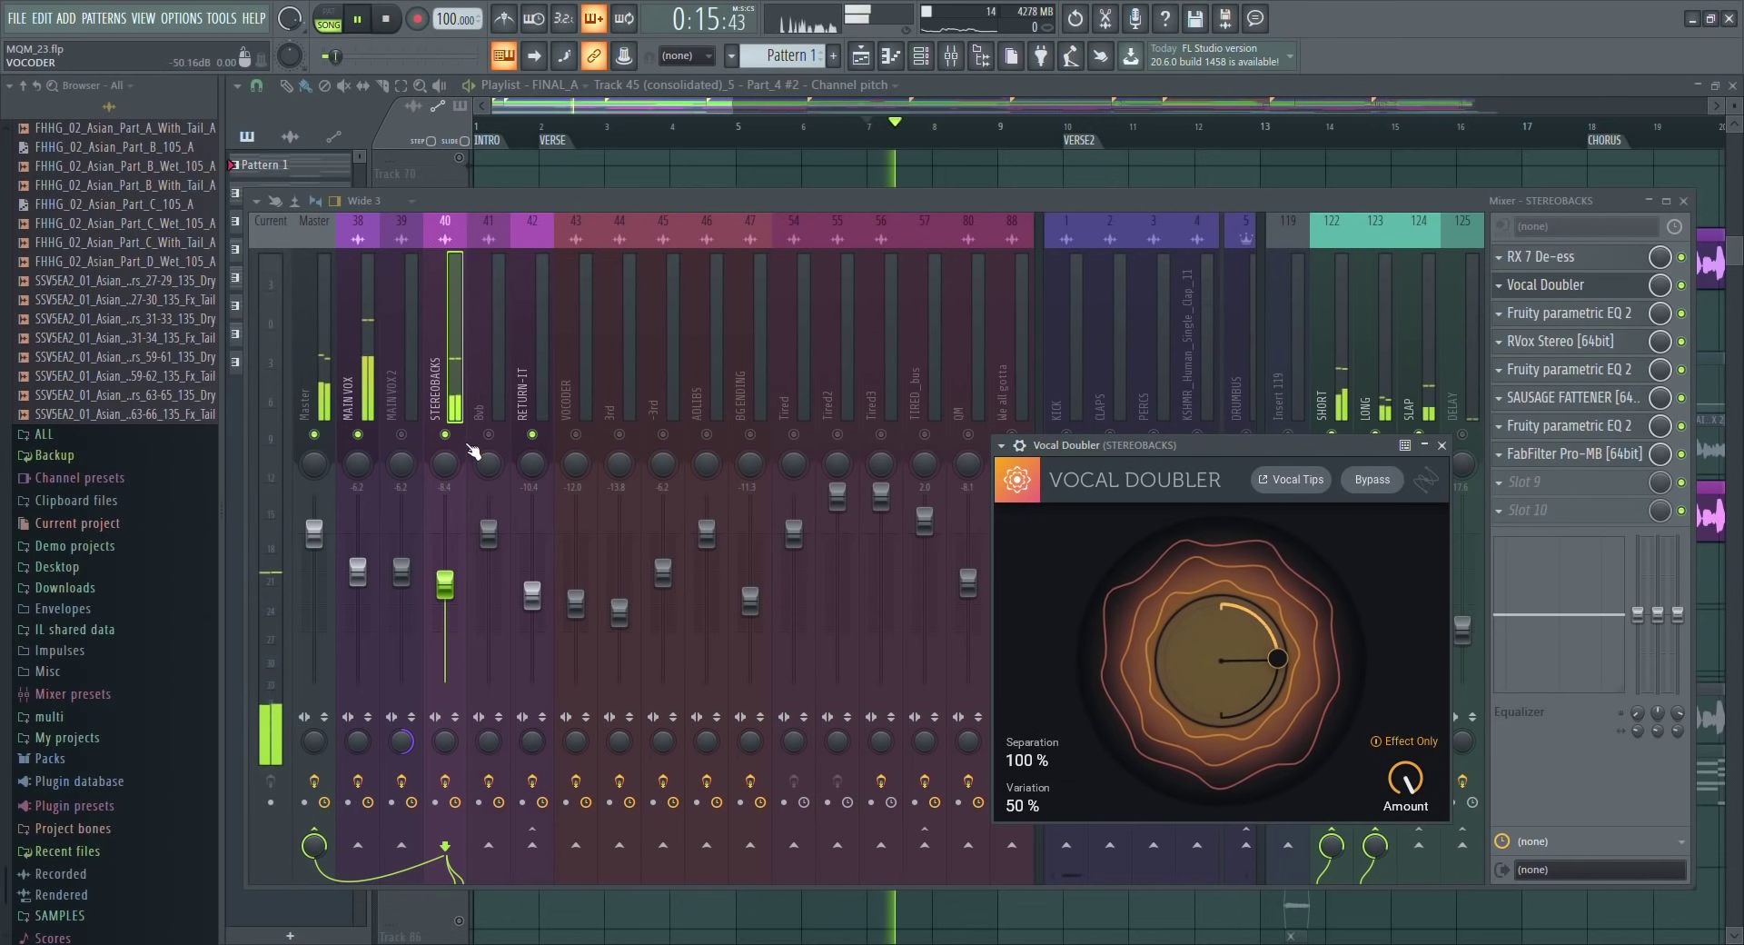
pyautogui.press('space')
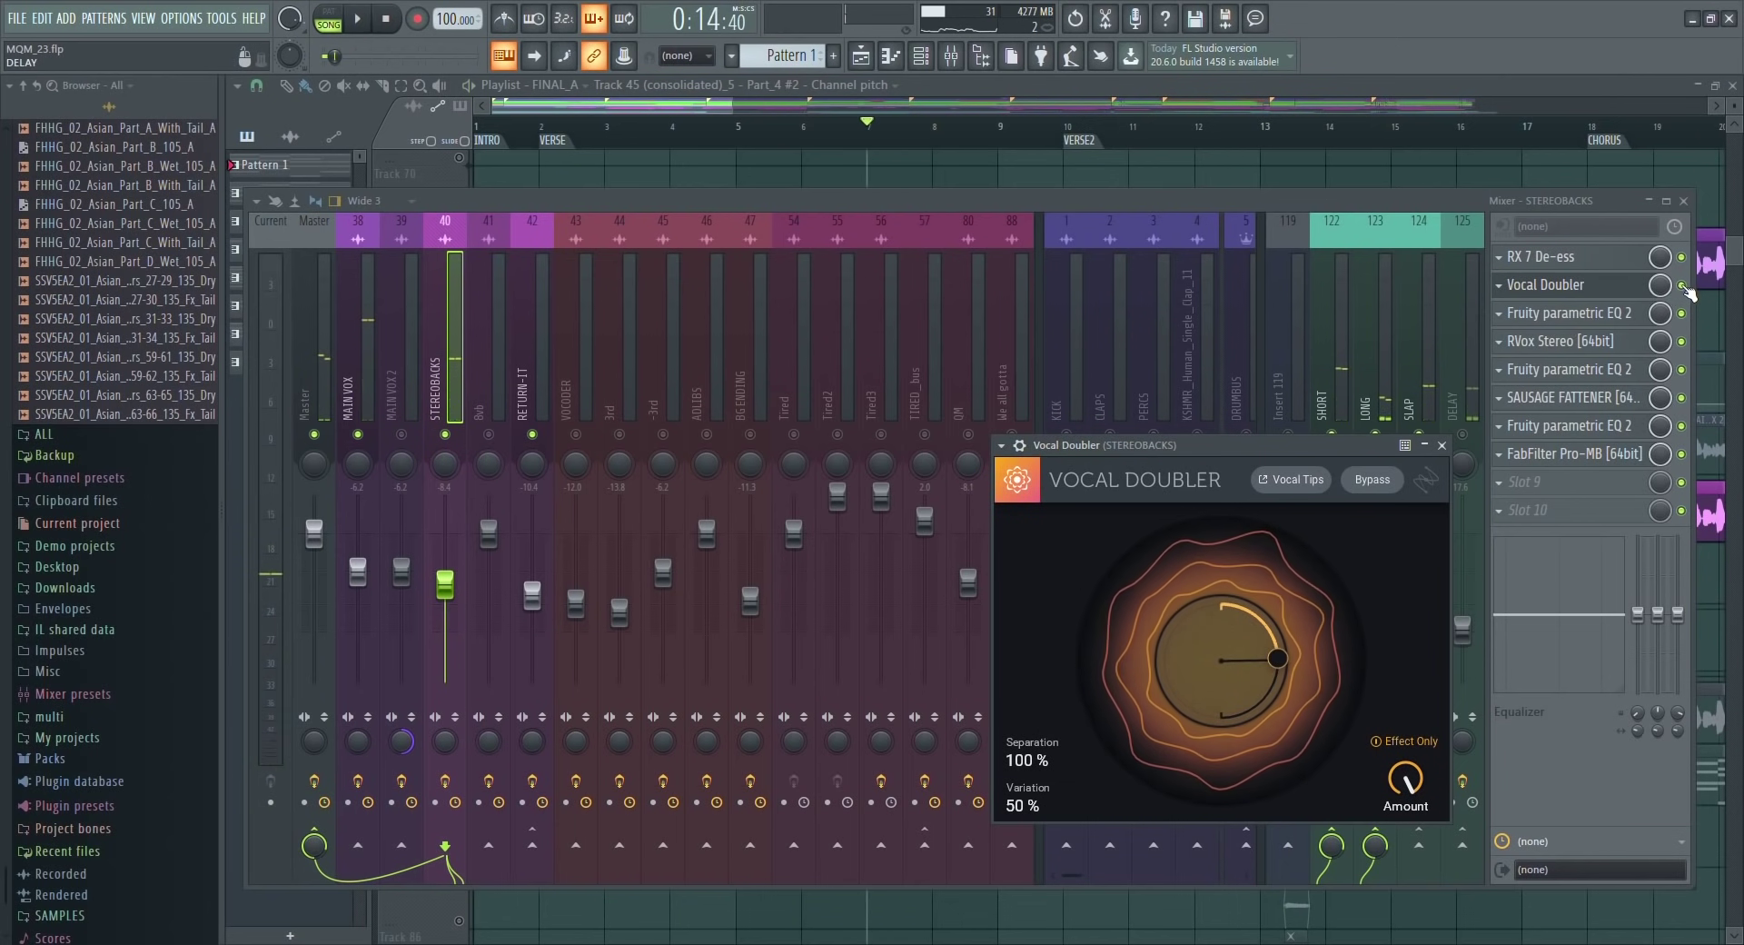
pyautogui.click(1681, 284)
pyautogui.press('space')
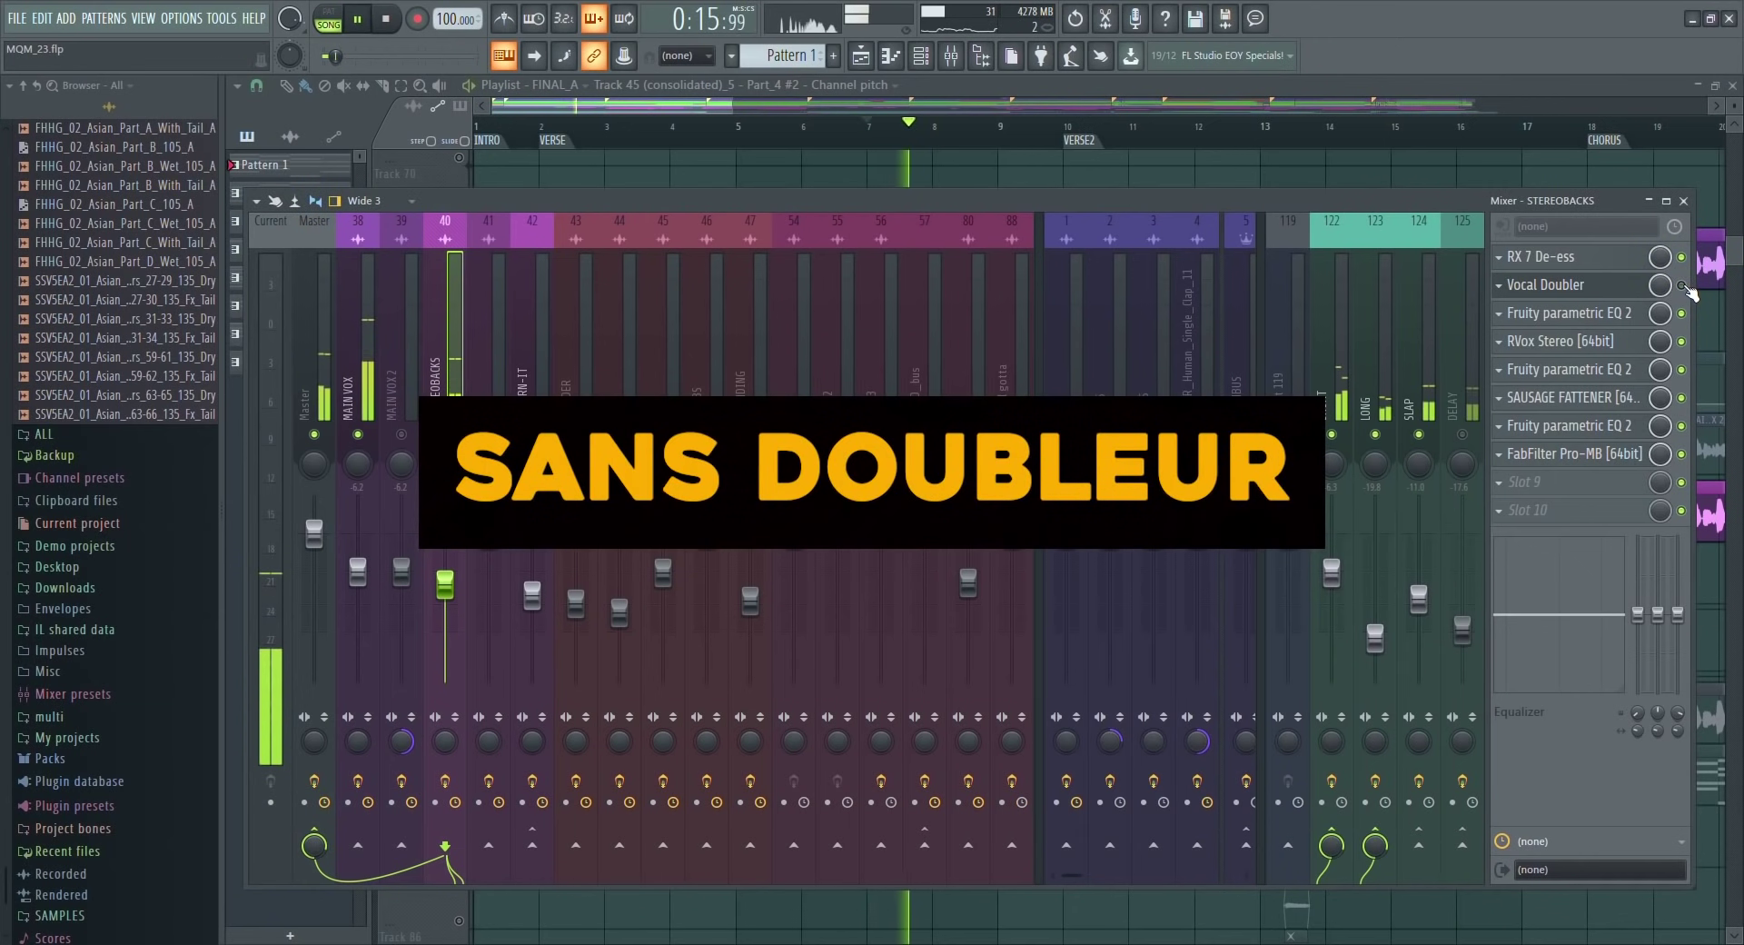
pyautogui.press('space')
pyautogui.click(1681, 285)
pyautogui.press('space')
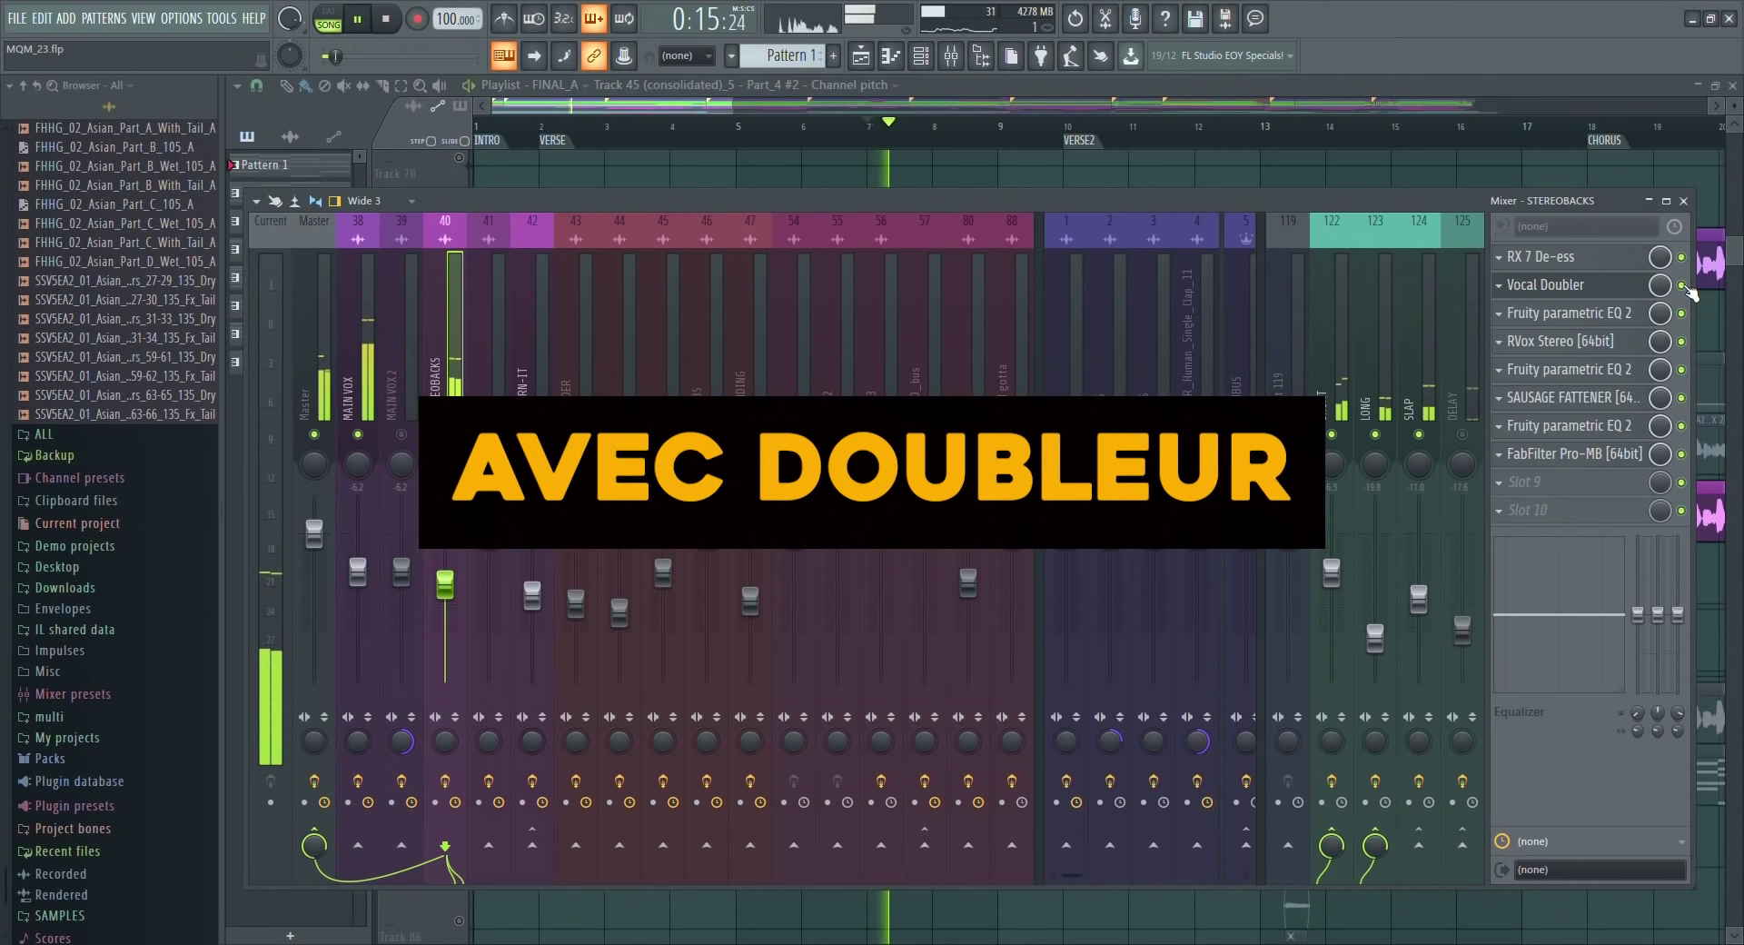
pyautogui.press('space')
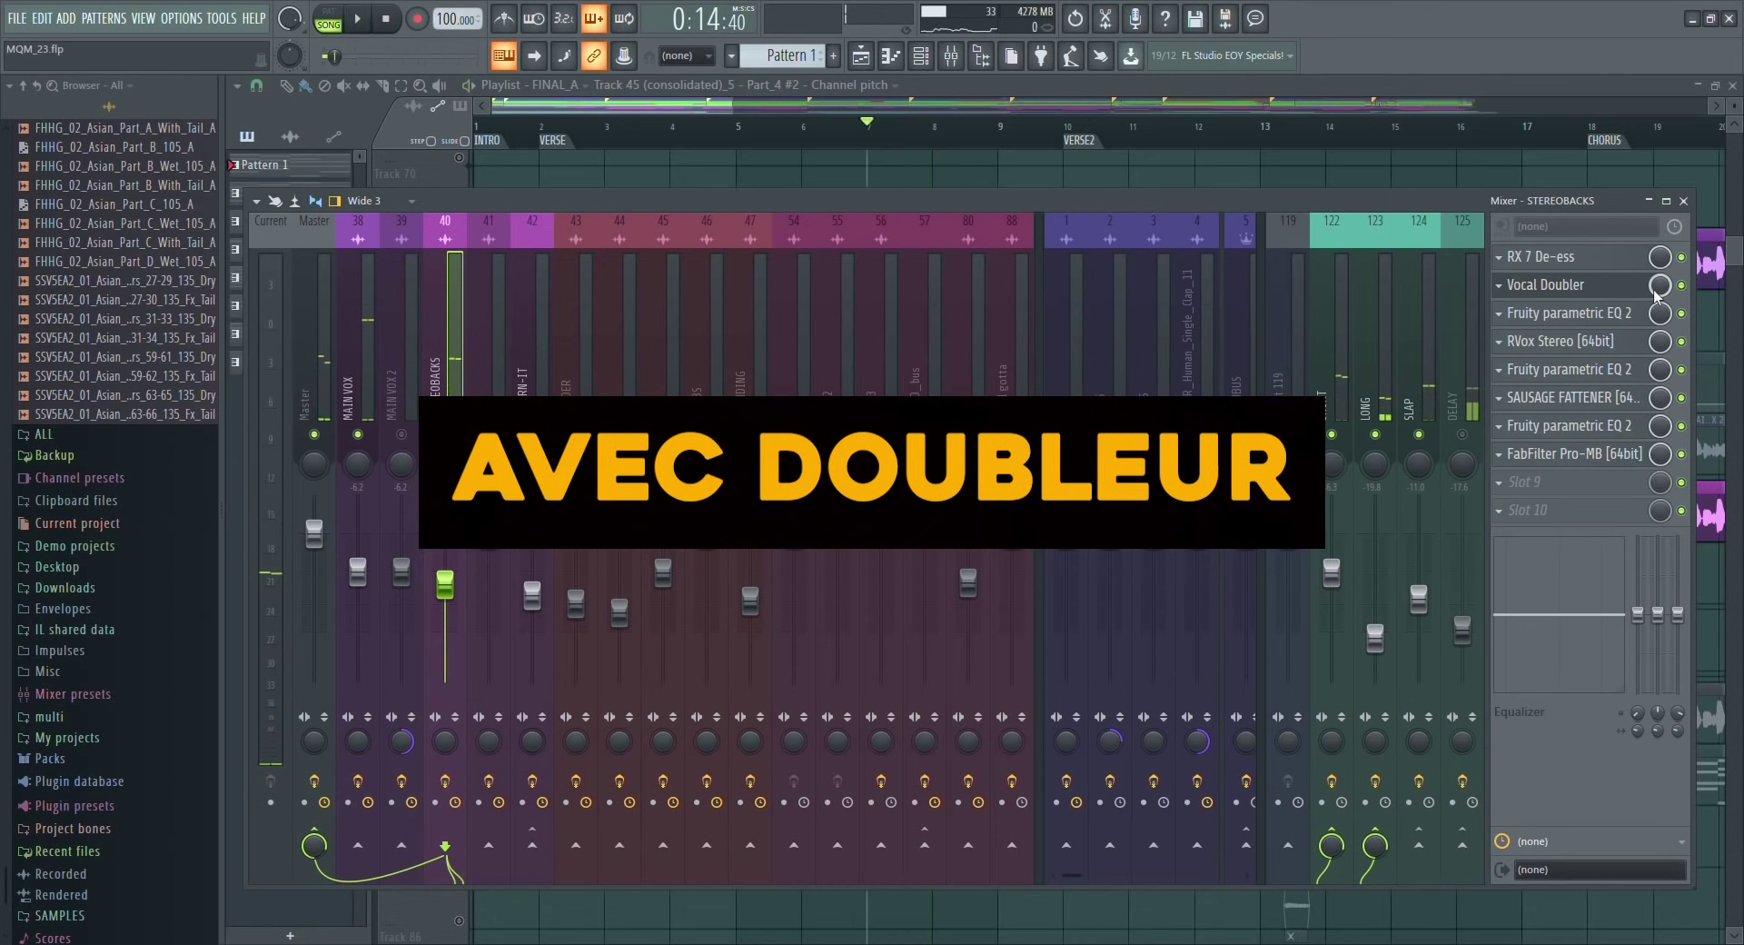
# Examine the first Fruity parametric EQ 2 curve on STEREOBACKS and play the passage from bar 7 through it.
pyautogui.click(1621, 312)
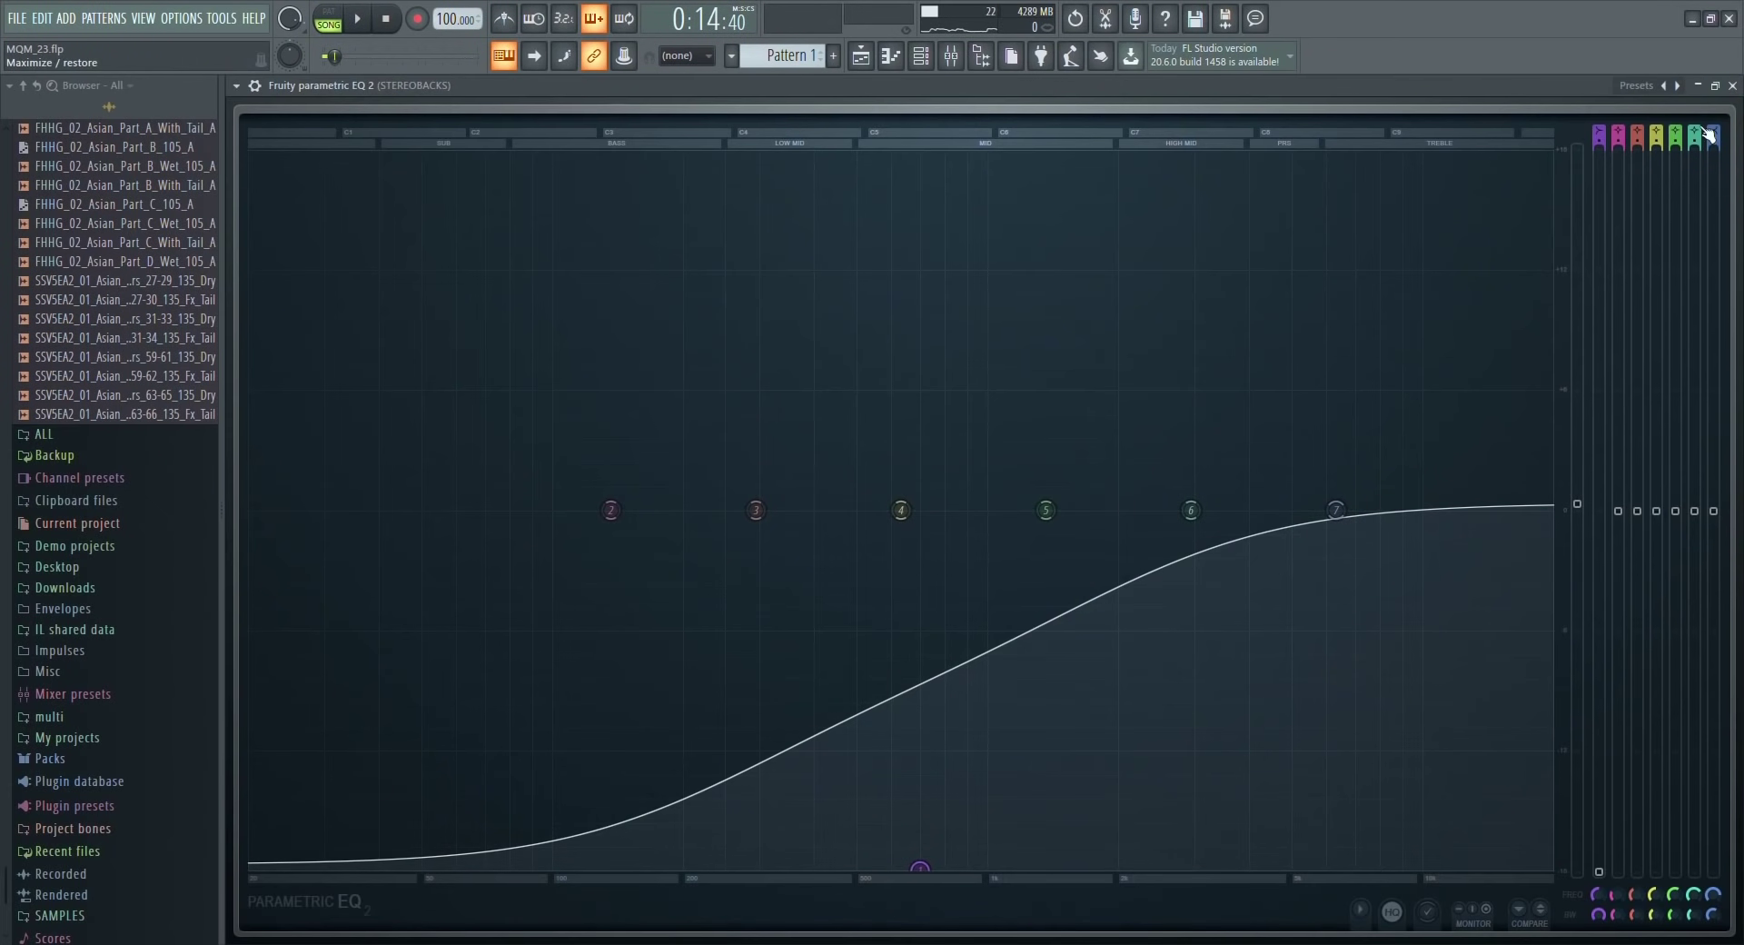
pyautogui.click(1715, 86)
pyautogui.press('space')
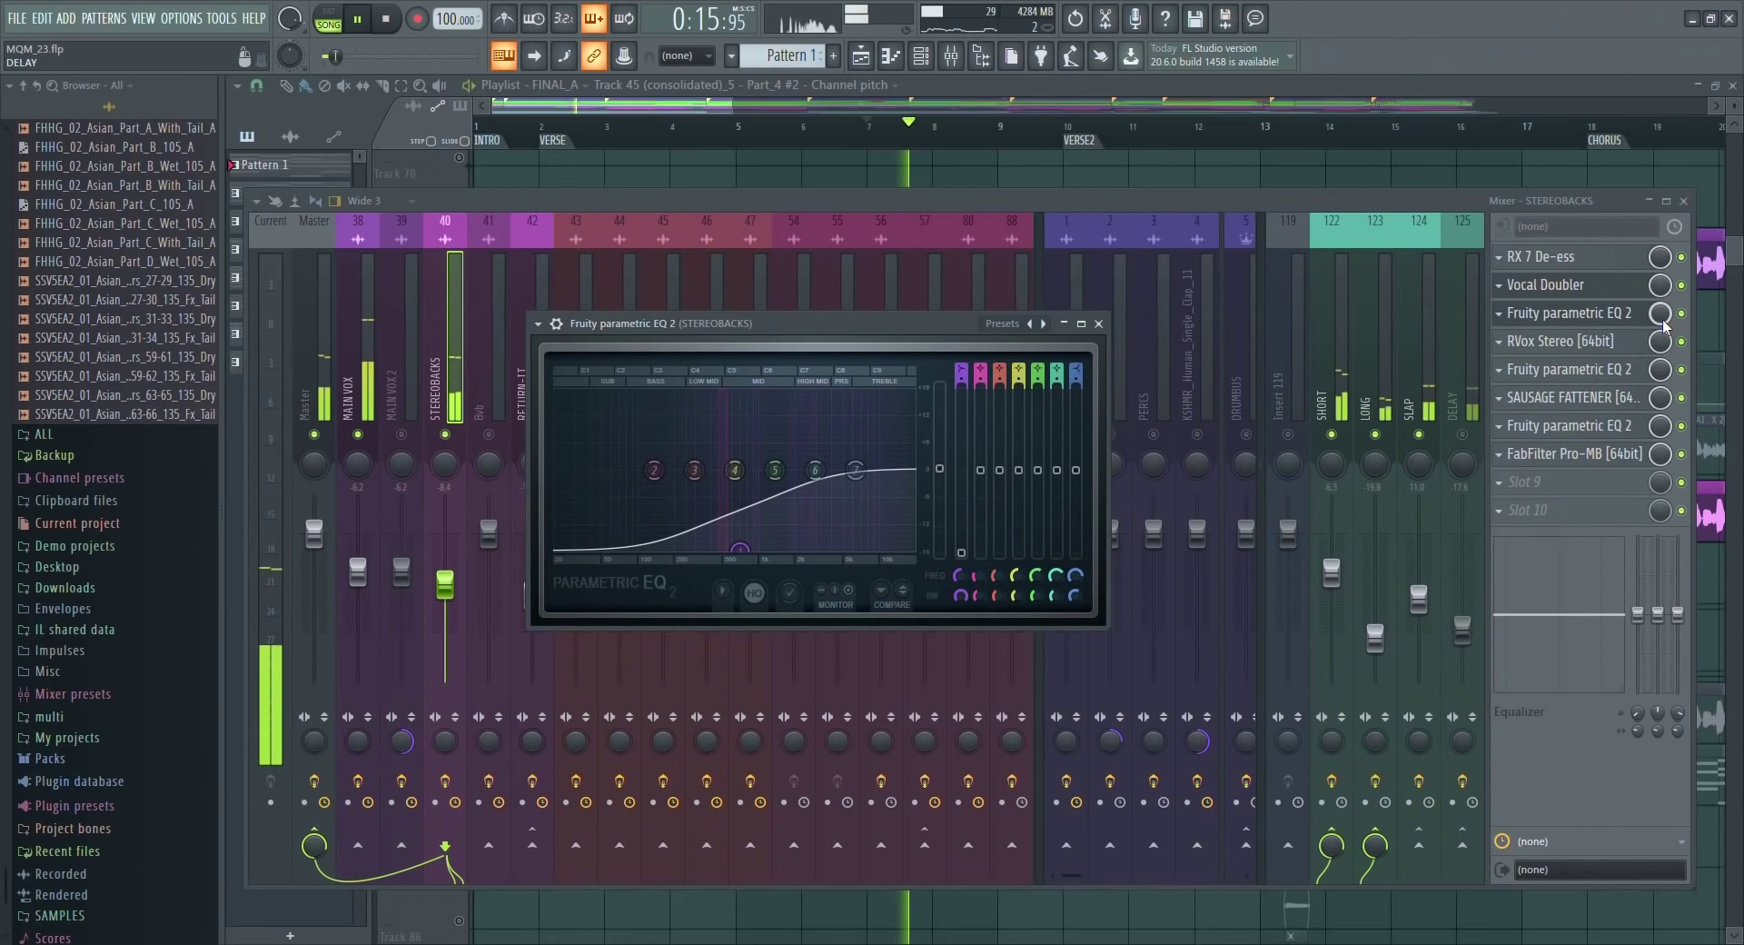
pyautogui.press('space')
# Mute the MAIN VOX mixer track and audition STEREOBACKS from bar 7 while examining the RVox Stereo compressor.
pyautogui.click(358, 434)
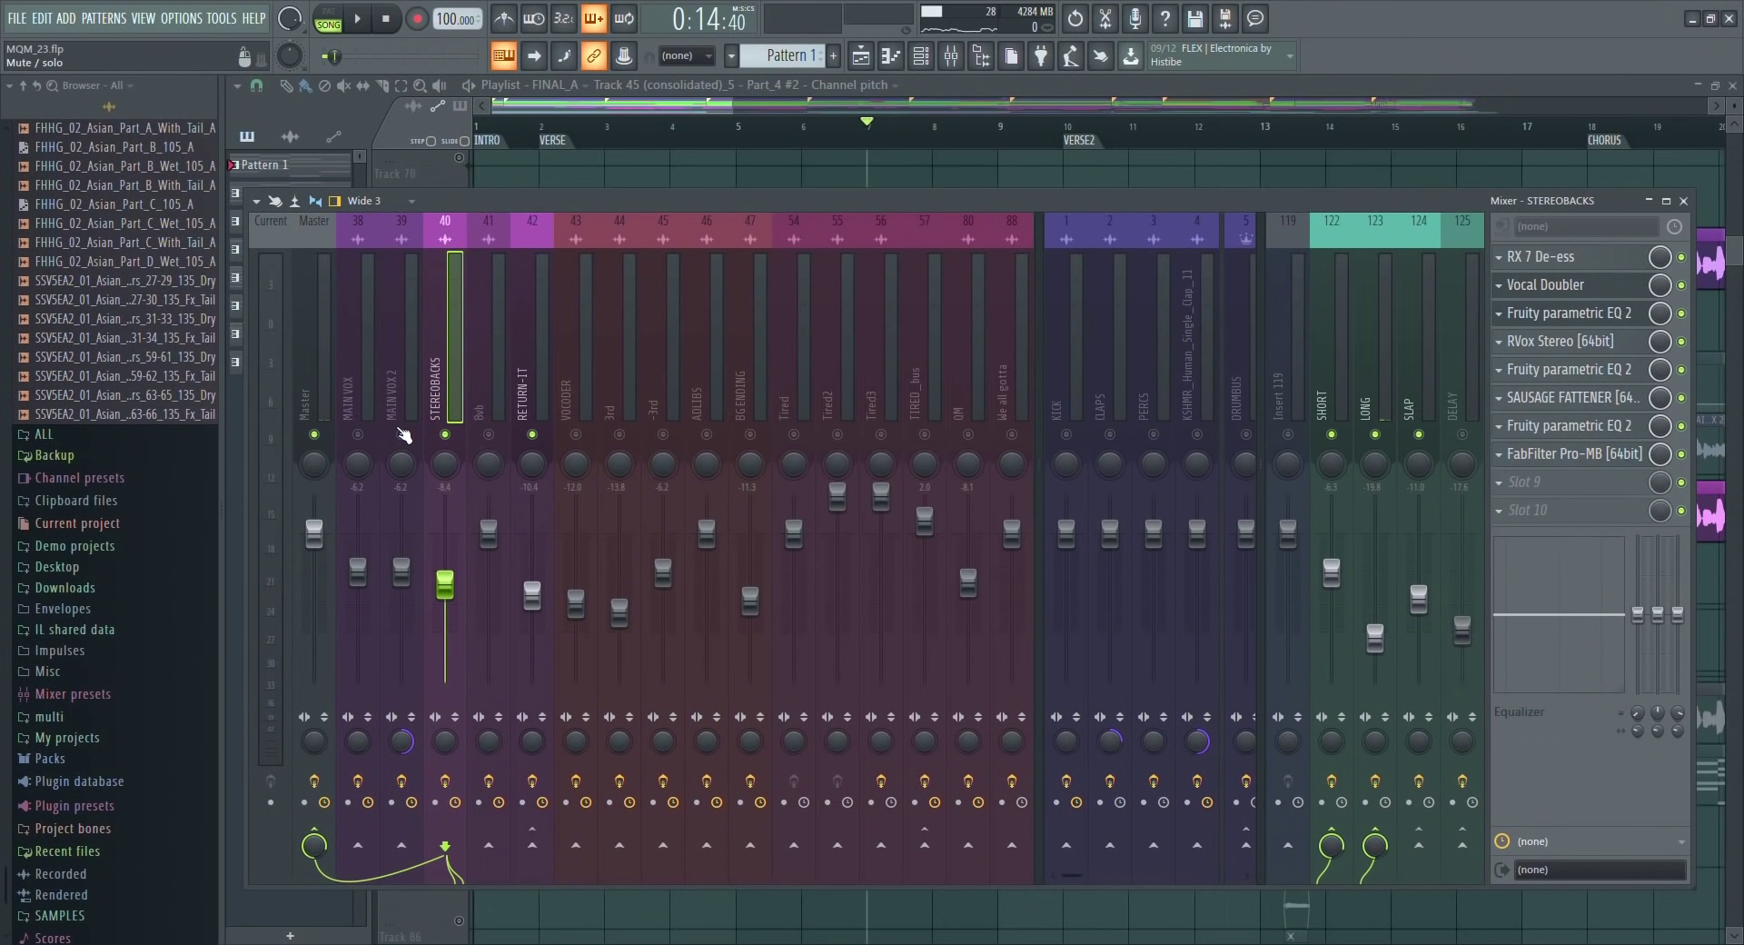
pyautogui.click(1535, 342)
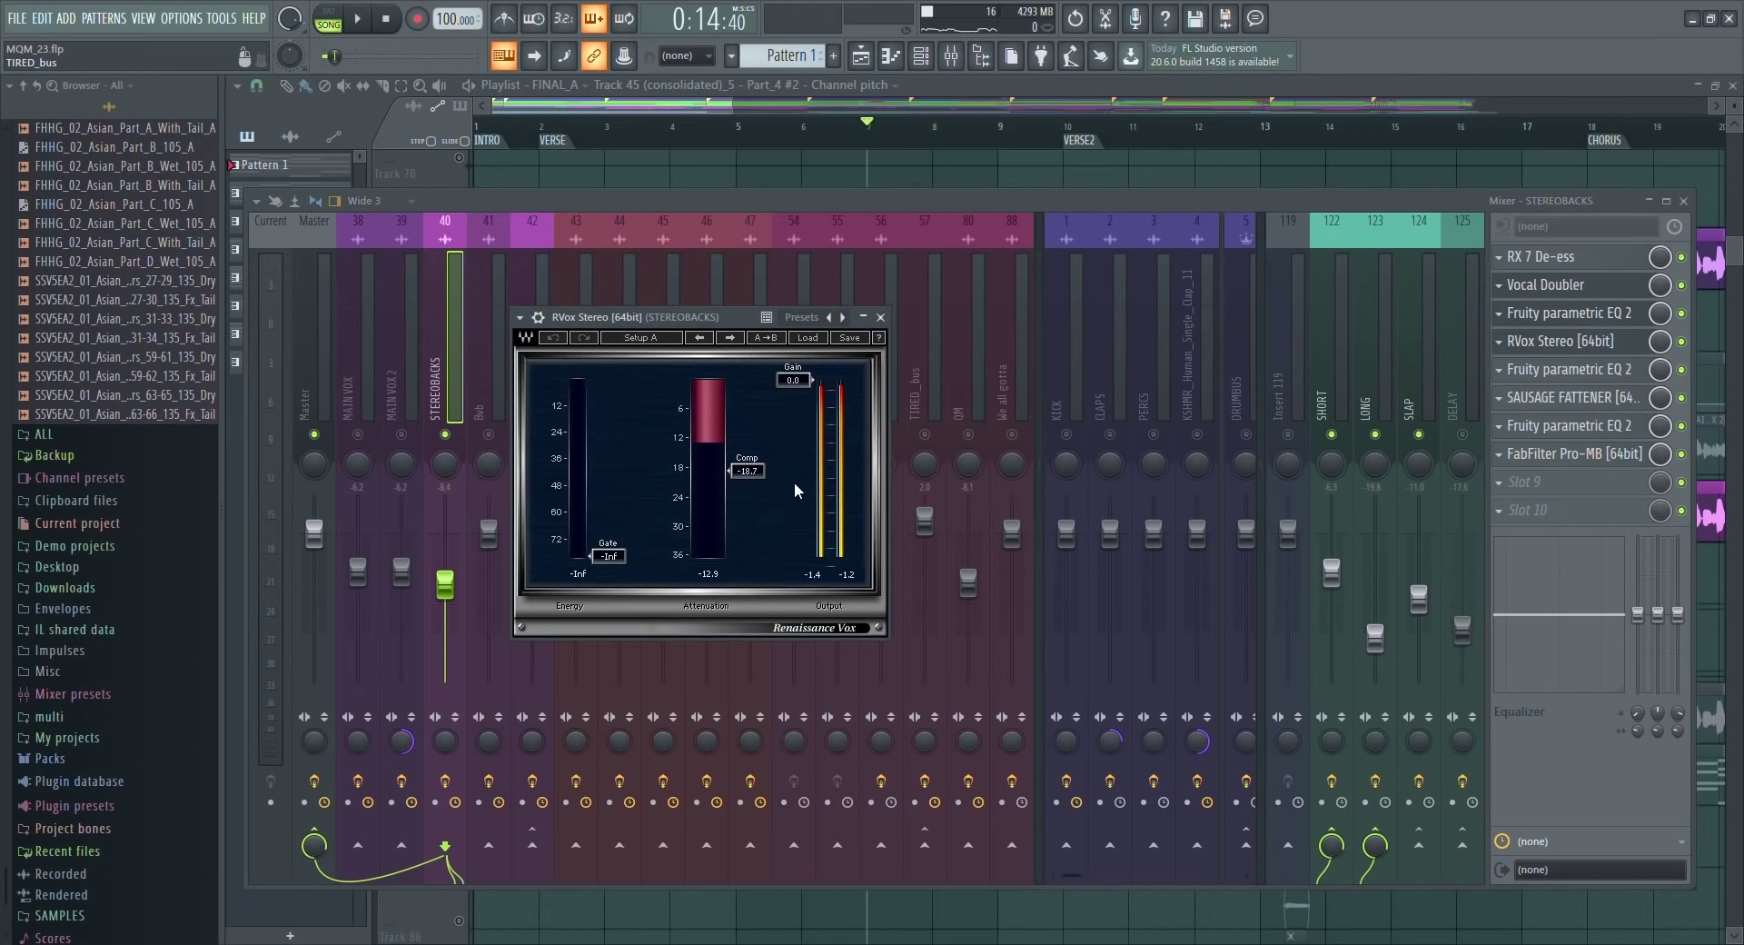
pyautogui.press('space')
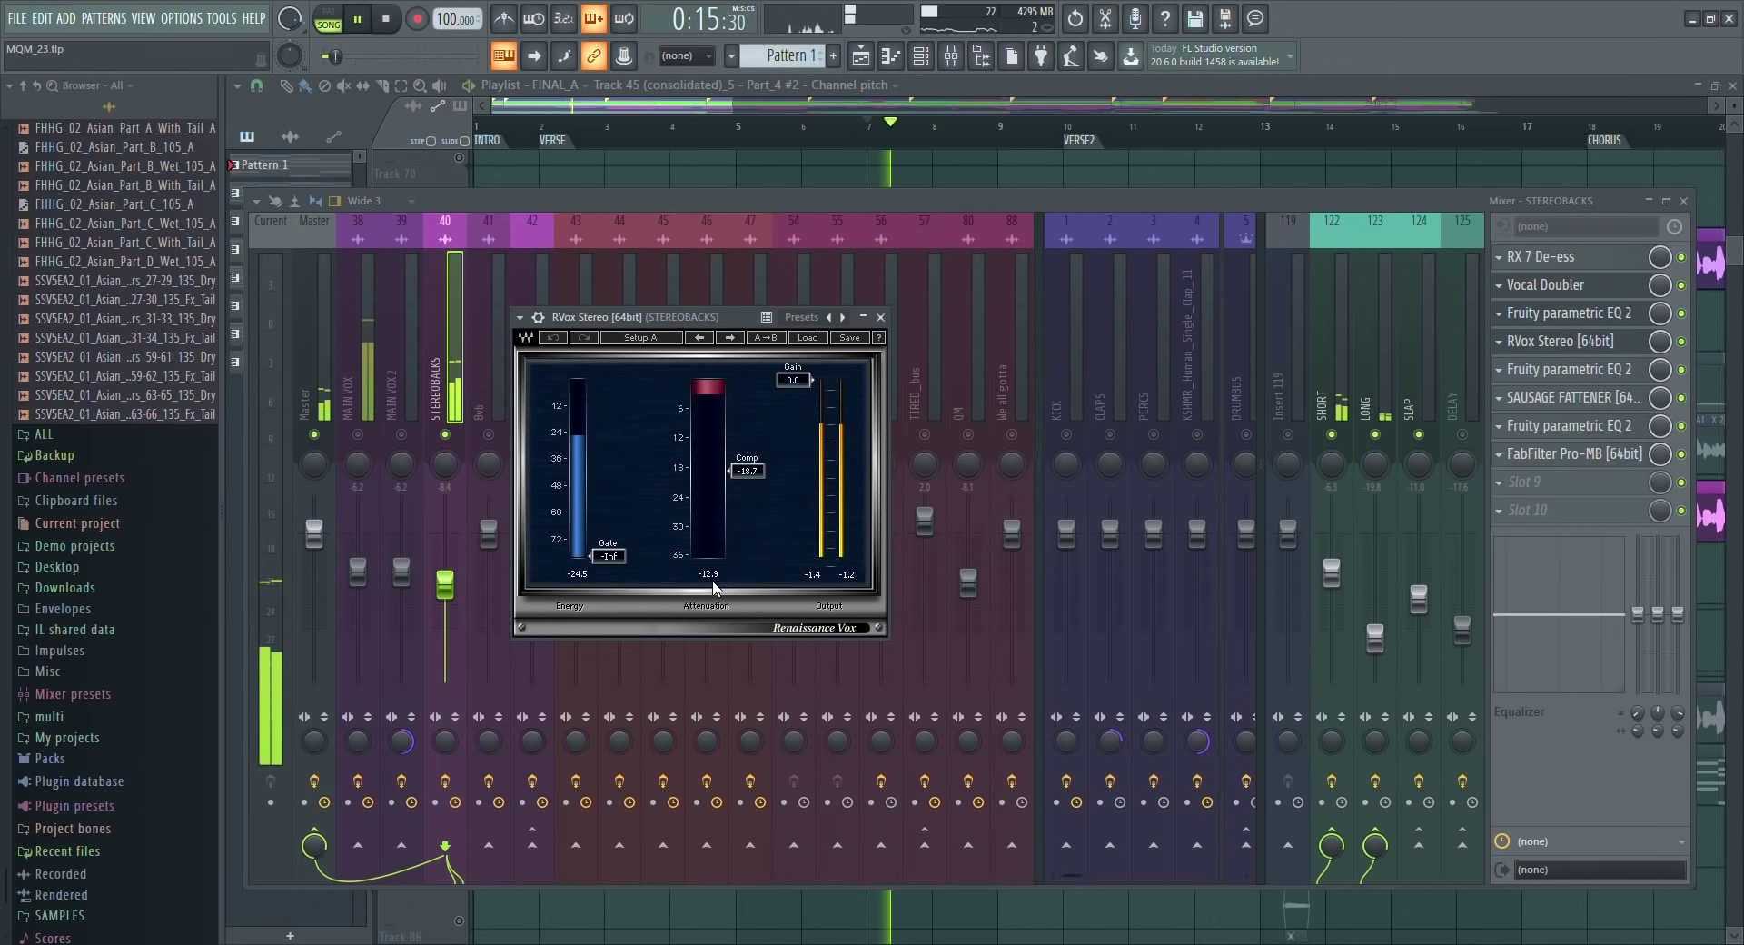
pyautogui.press('space')
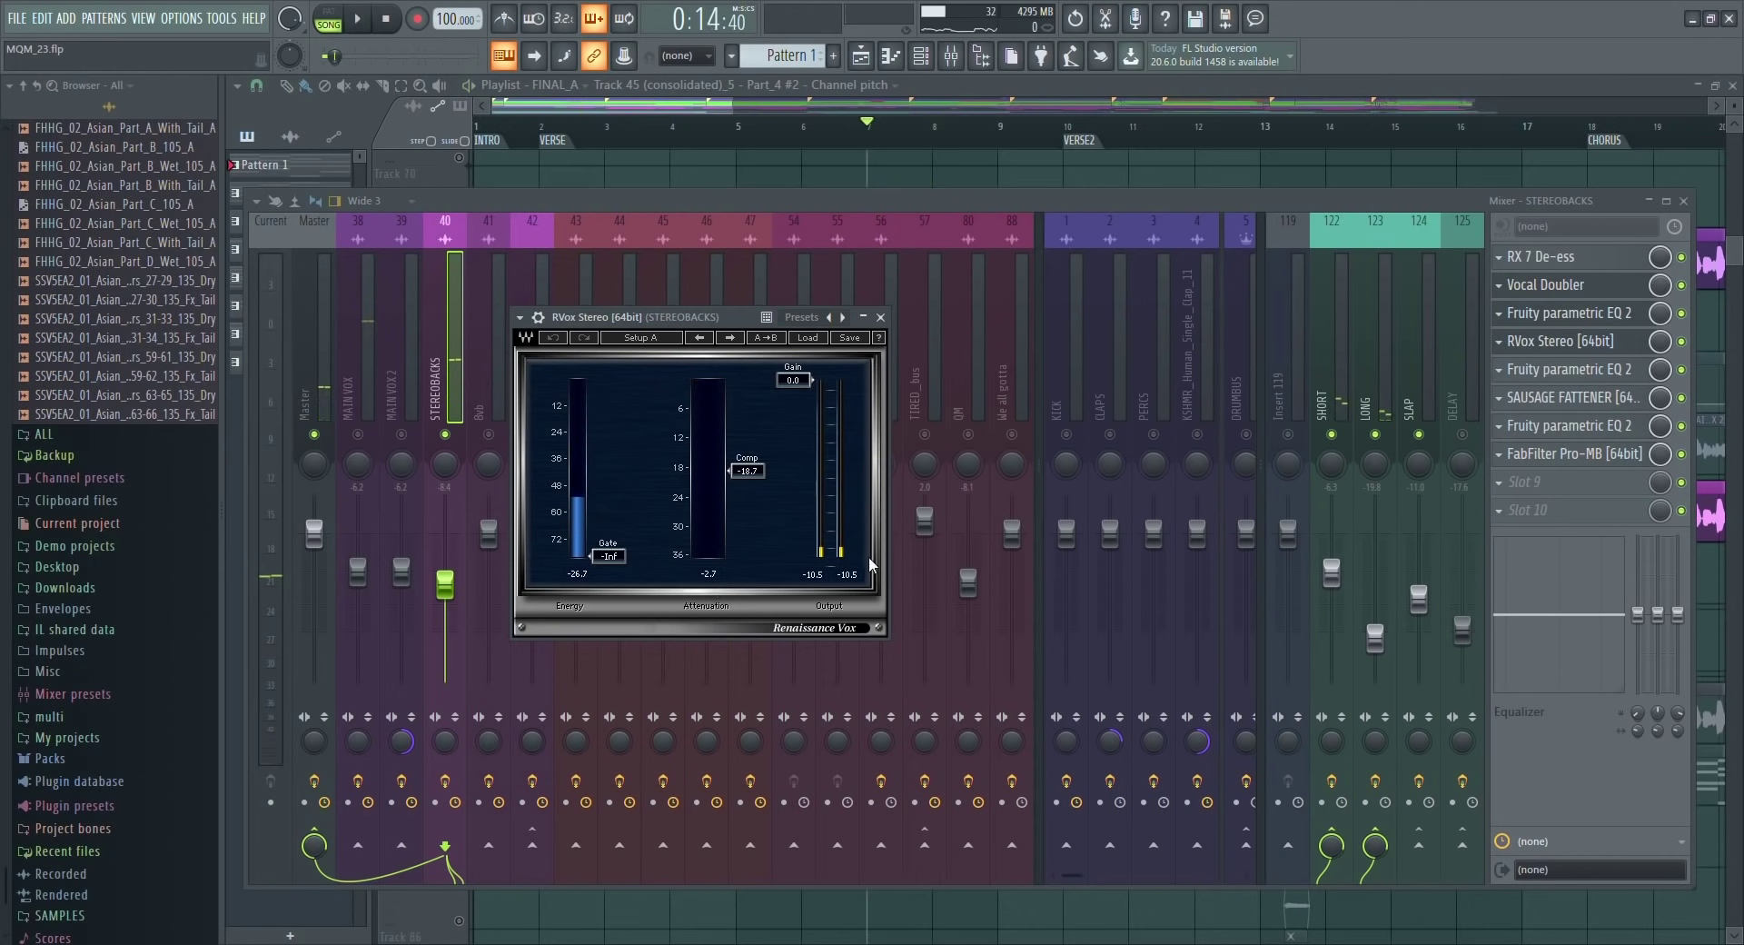
# Examine the low-cut Fruity parametric EQ 2 after RVox and the SAUSAGE FATTENER's Fatness setting on STEREOBACKS.
pyautogui.click(1544, 369)
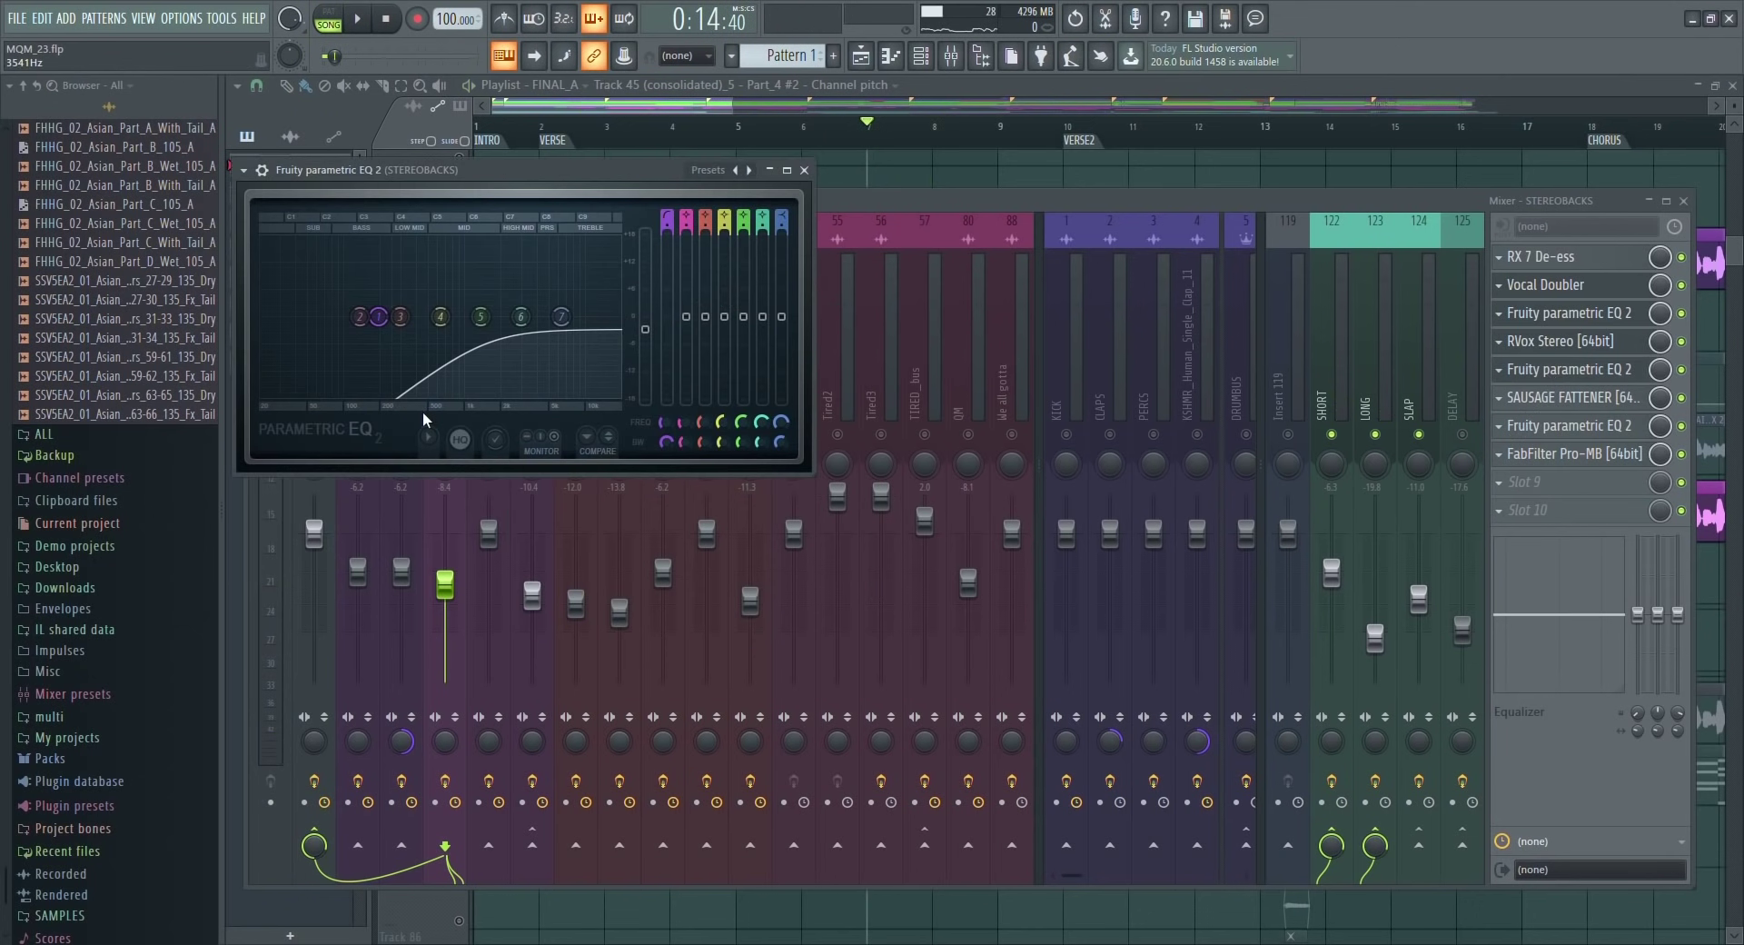
pyautogui.click(1605, 400)
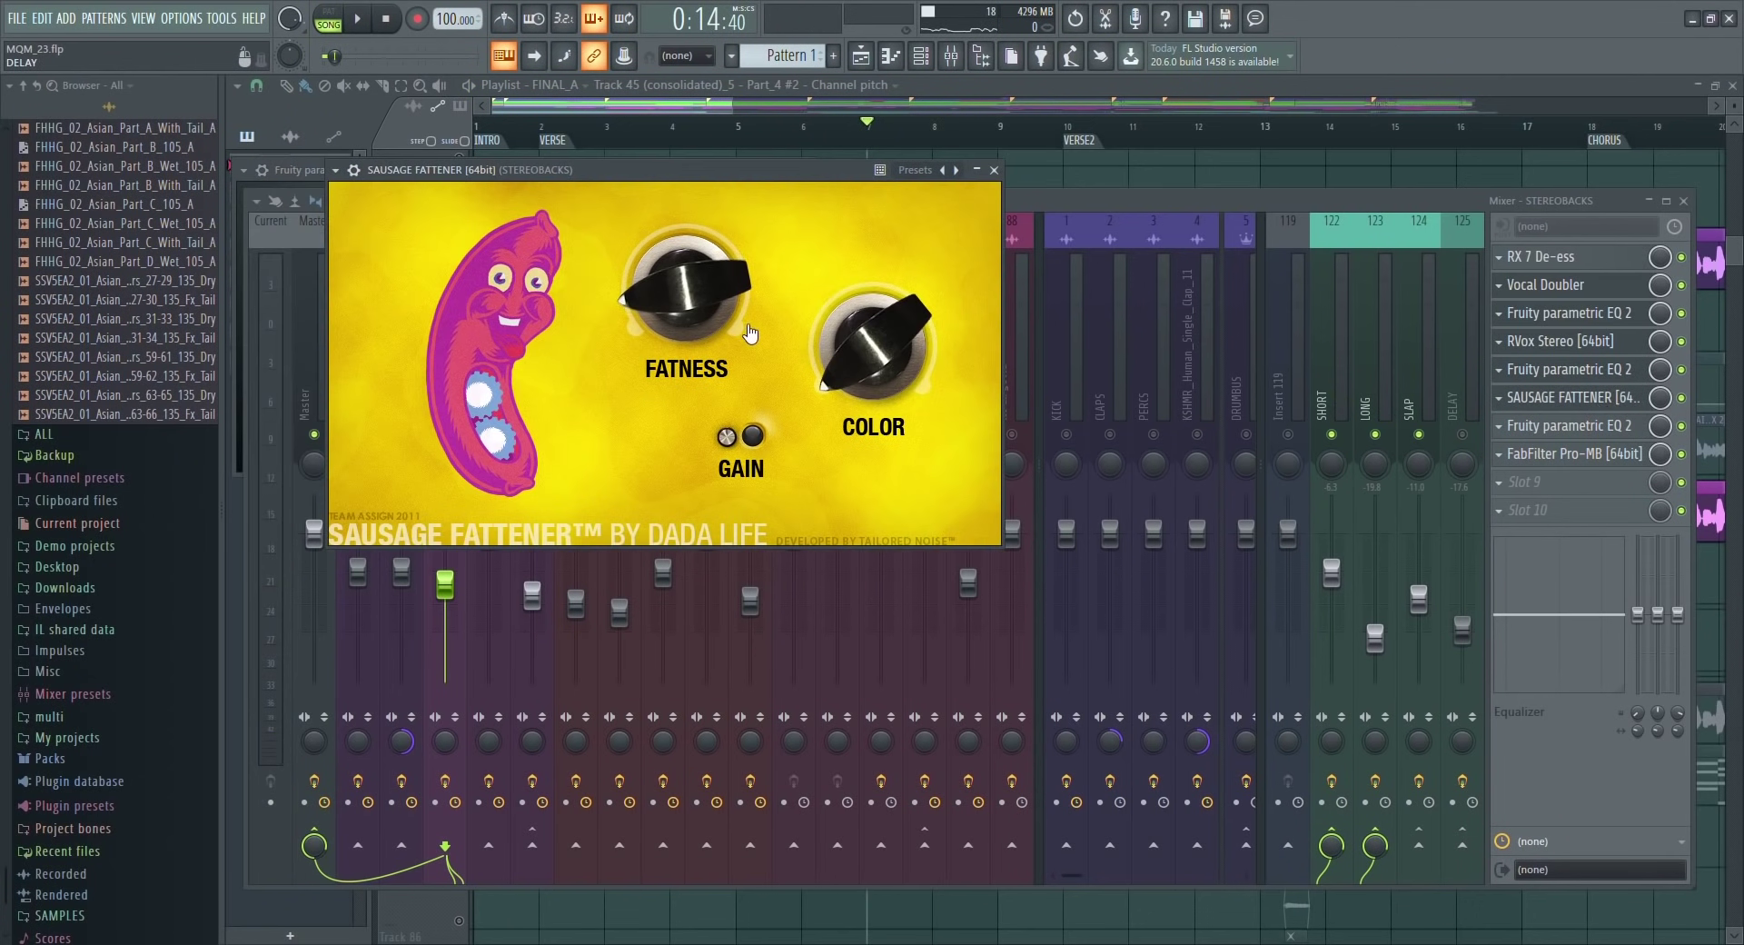
pyautogui.moveTo(682, 287); pyautogui.dragTo(686, 284)
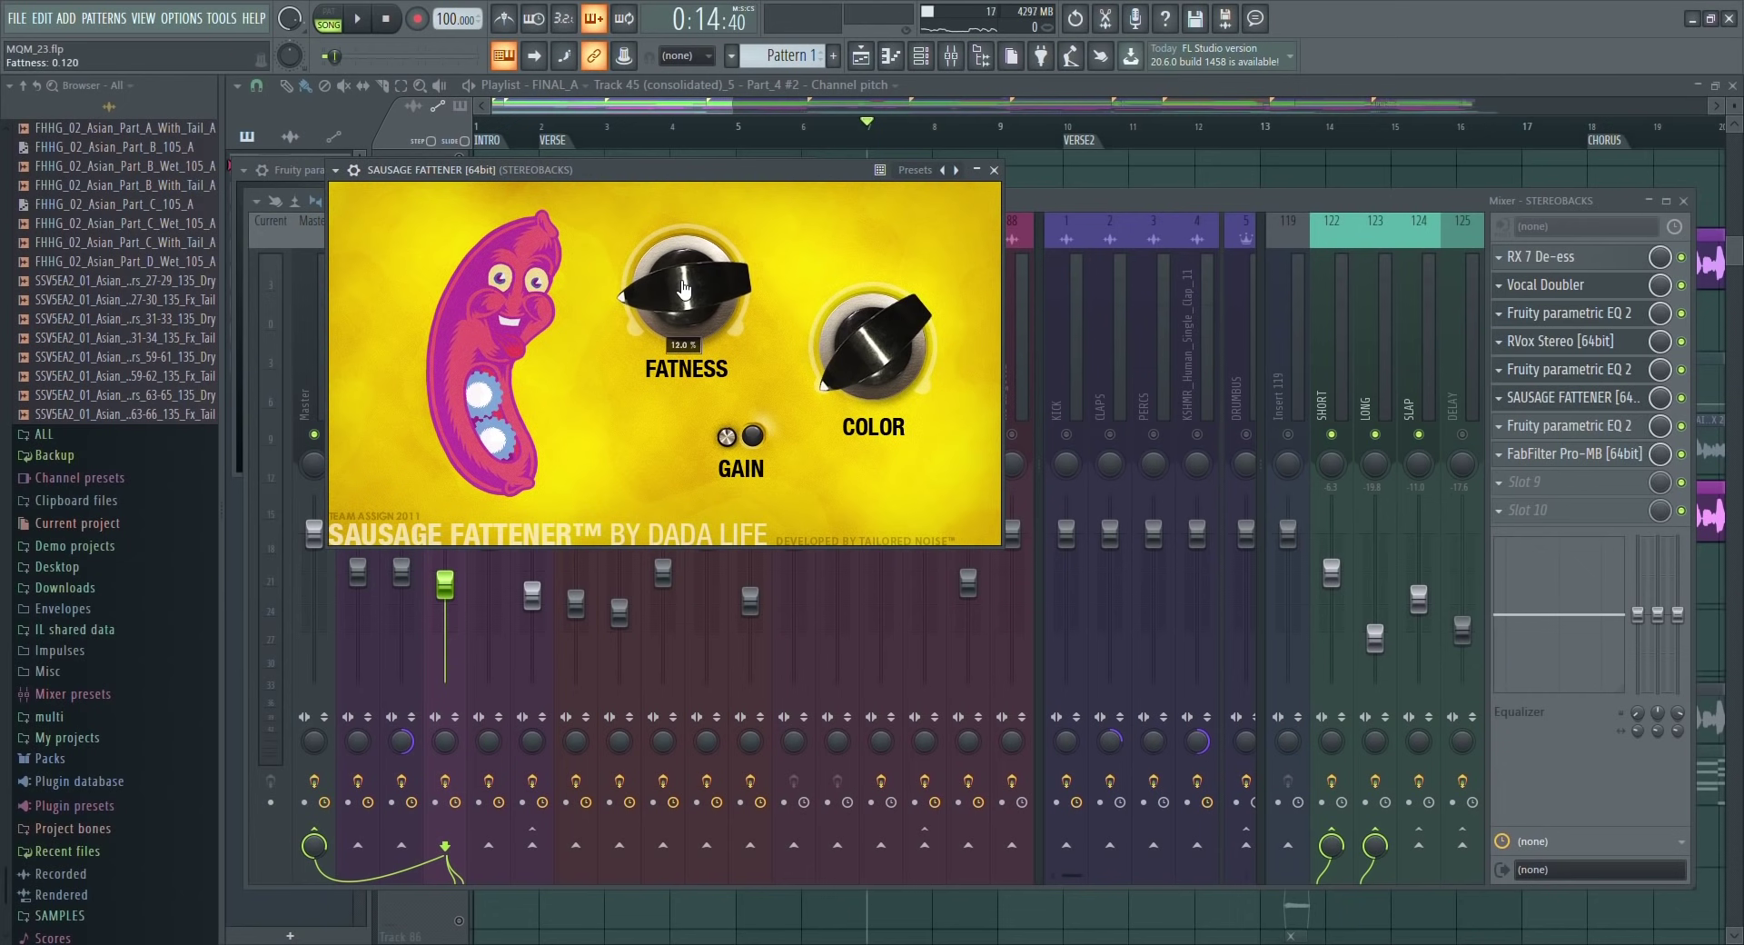
# Audition band 3 fully boosted in the last Fruity parametric EQ 2 on STEREOBACKS, and restore its deep cut.
pyautogui.click(1533, 427)
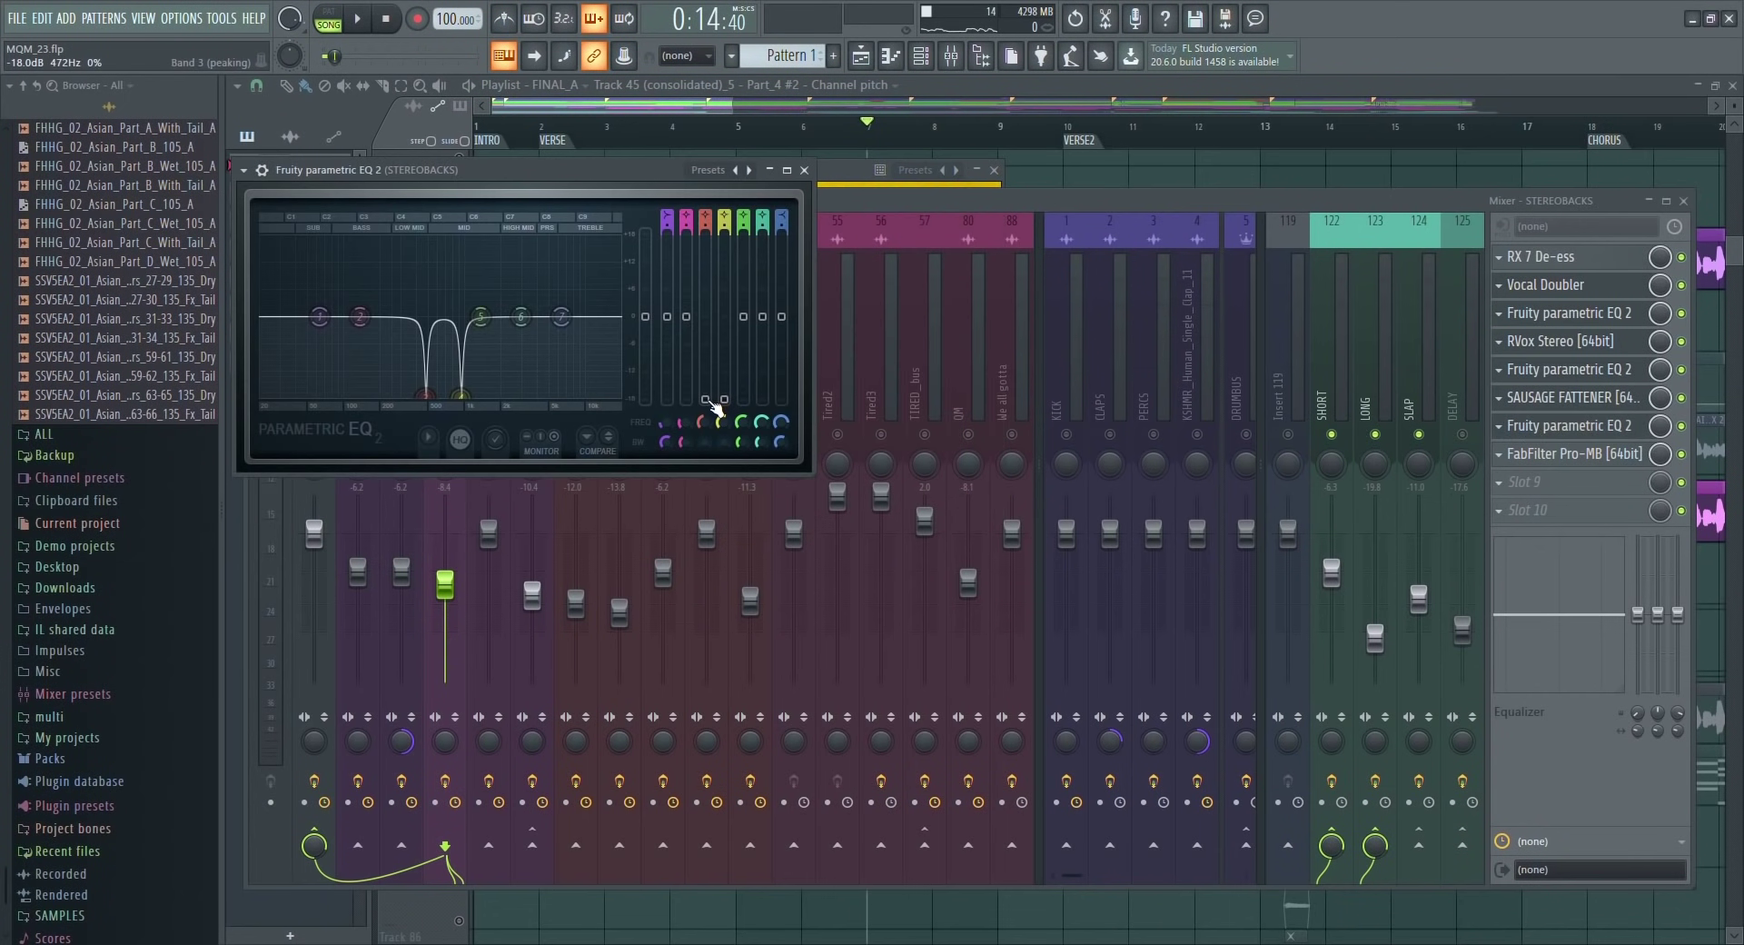
pyautogui.moveTo(708, 401)
pyautogui.mouseDown()
pyautogui.moveTo(724, 238)
pyautogui.moveTo(724, 397)
pyautogui.mouseUp()
pyautogui.press('space')
pyautogui.press('space')
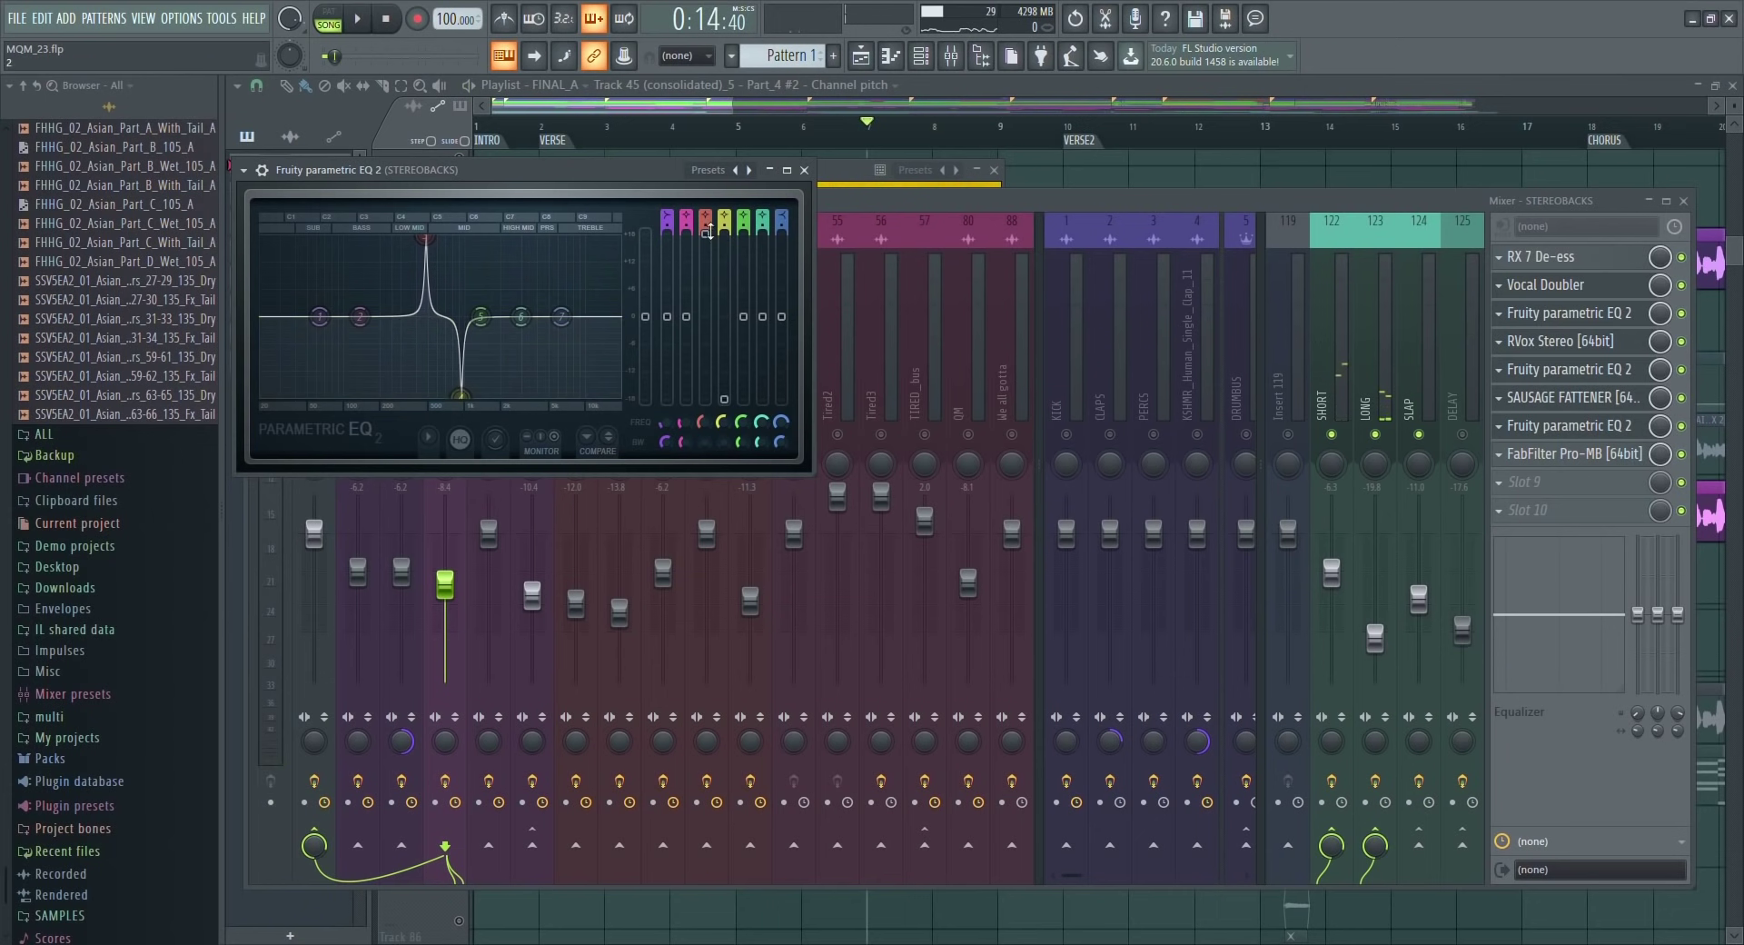
pyautogui.moveTo(705, 233); pyautogui.dragTo(708, 386)
# Examine the FabFilter Pro-MB de-esser on STEREOBACKS and play the passage from bar 7 through it.
pyautogui.click(1616, 453)
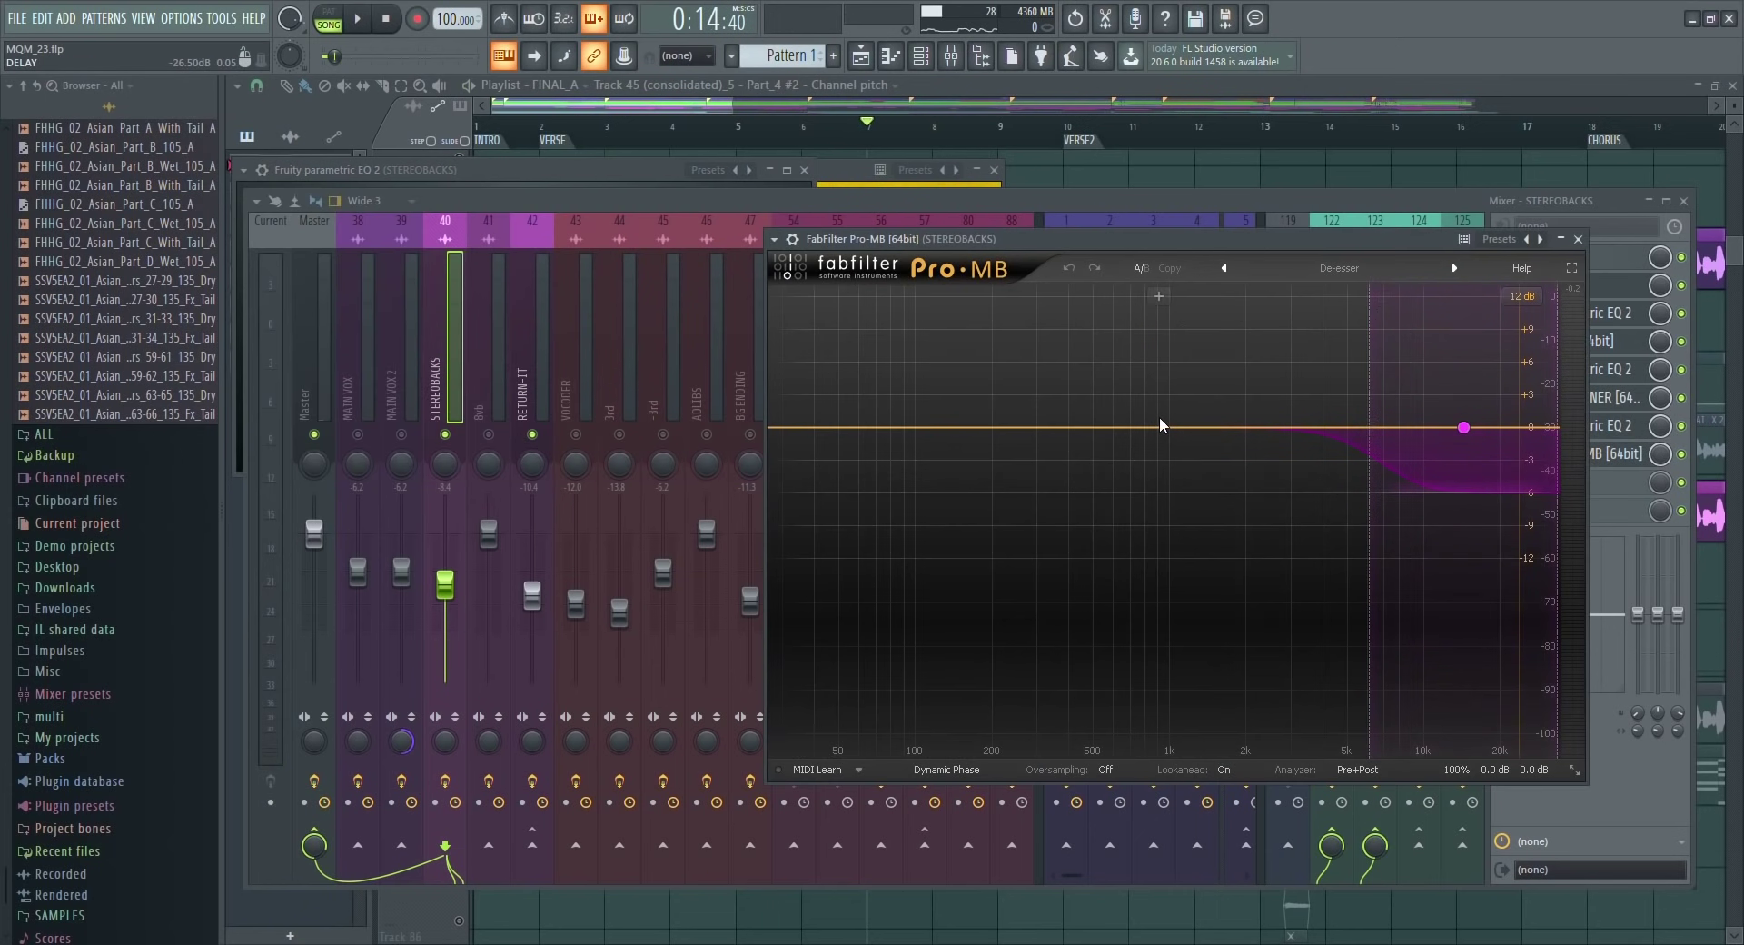
pyautogui.moveTo(1224, 242); pyautogui.dragTo(1050, 210)
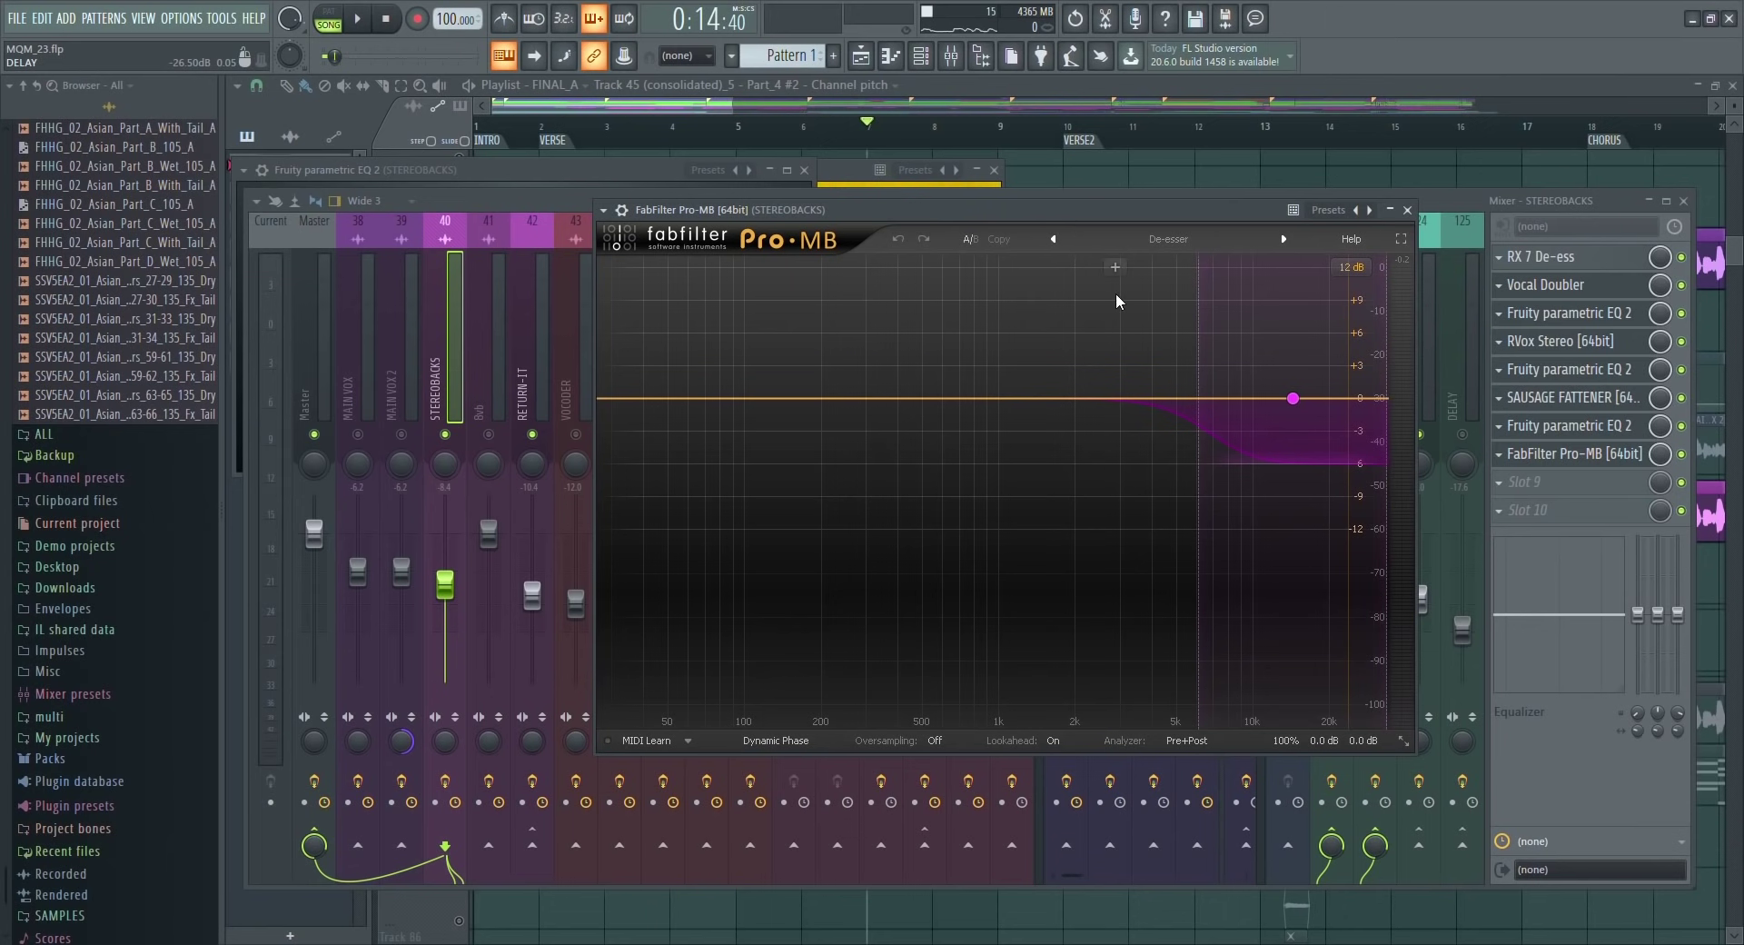
pyautogui.press('space')
pyautogui.press('space')
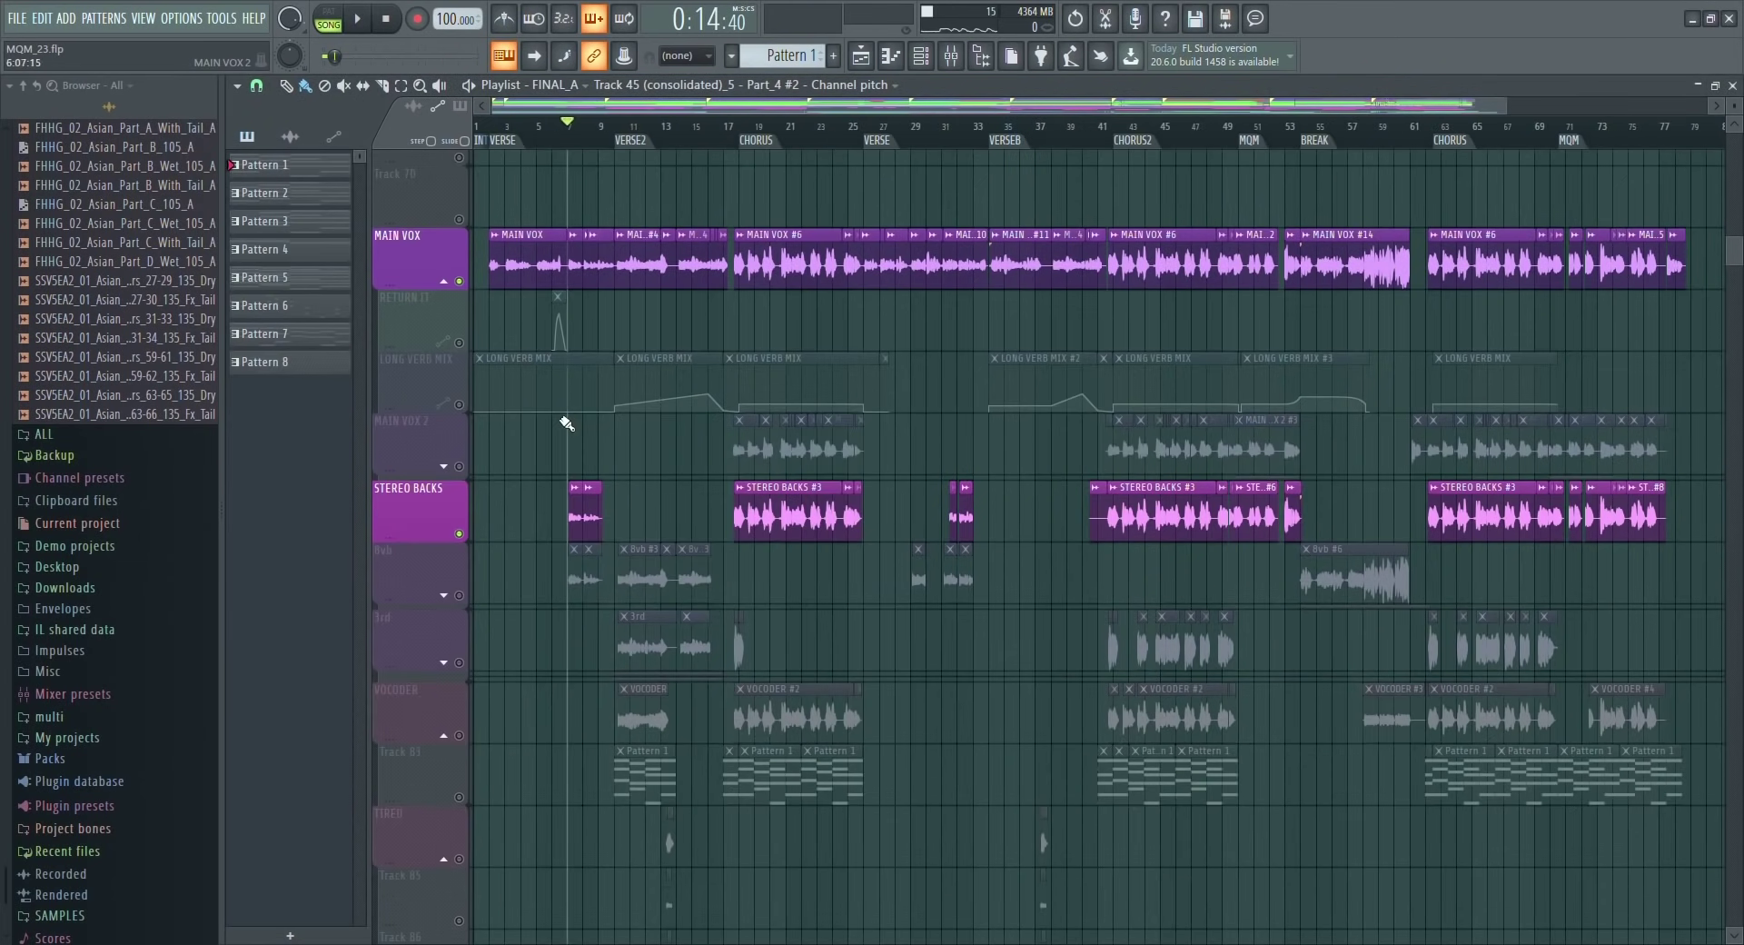
# Solo the 8vb playlist track and audition its clips from bar 7.
pyautogui.moveTo(565, 423); pyautogui.dragTo(797, 712)
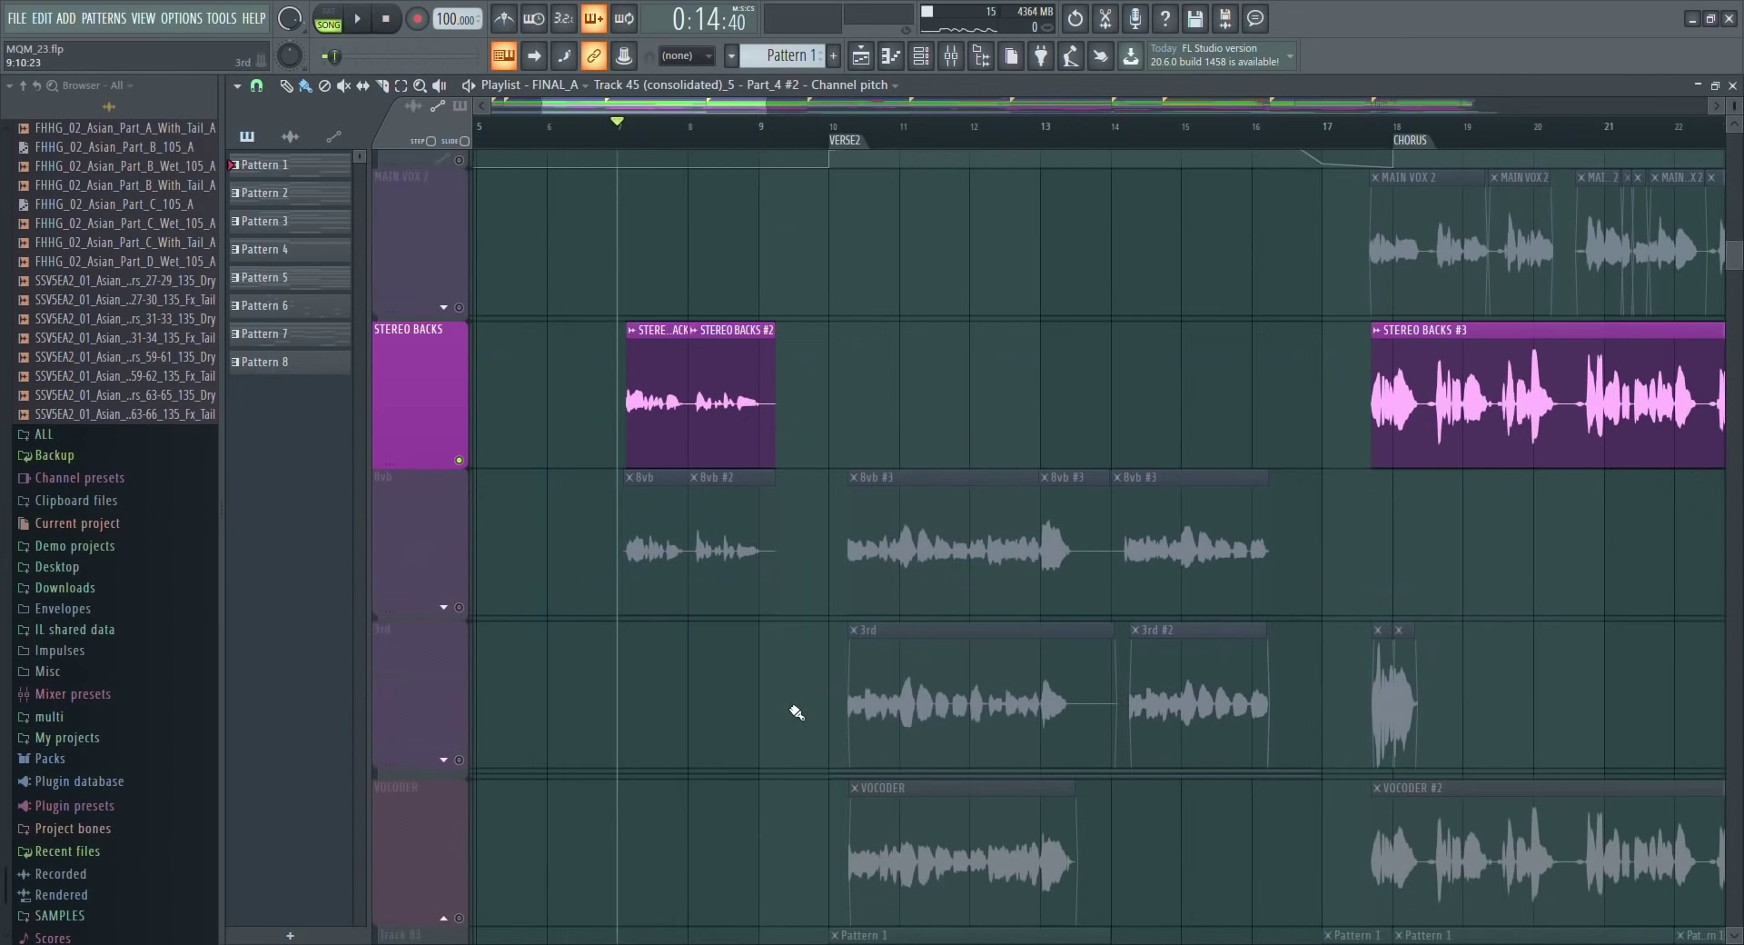
pyautogui.rightClick(460, 607)
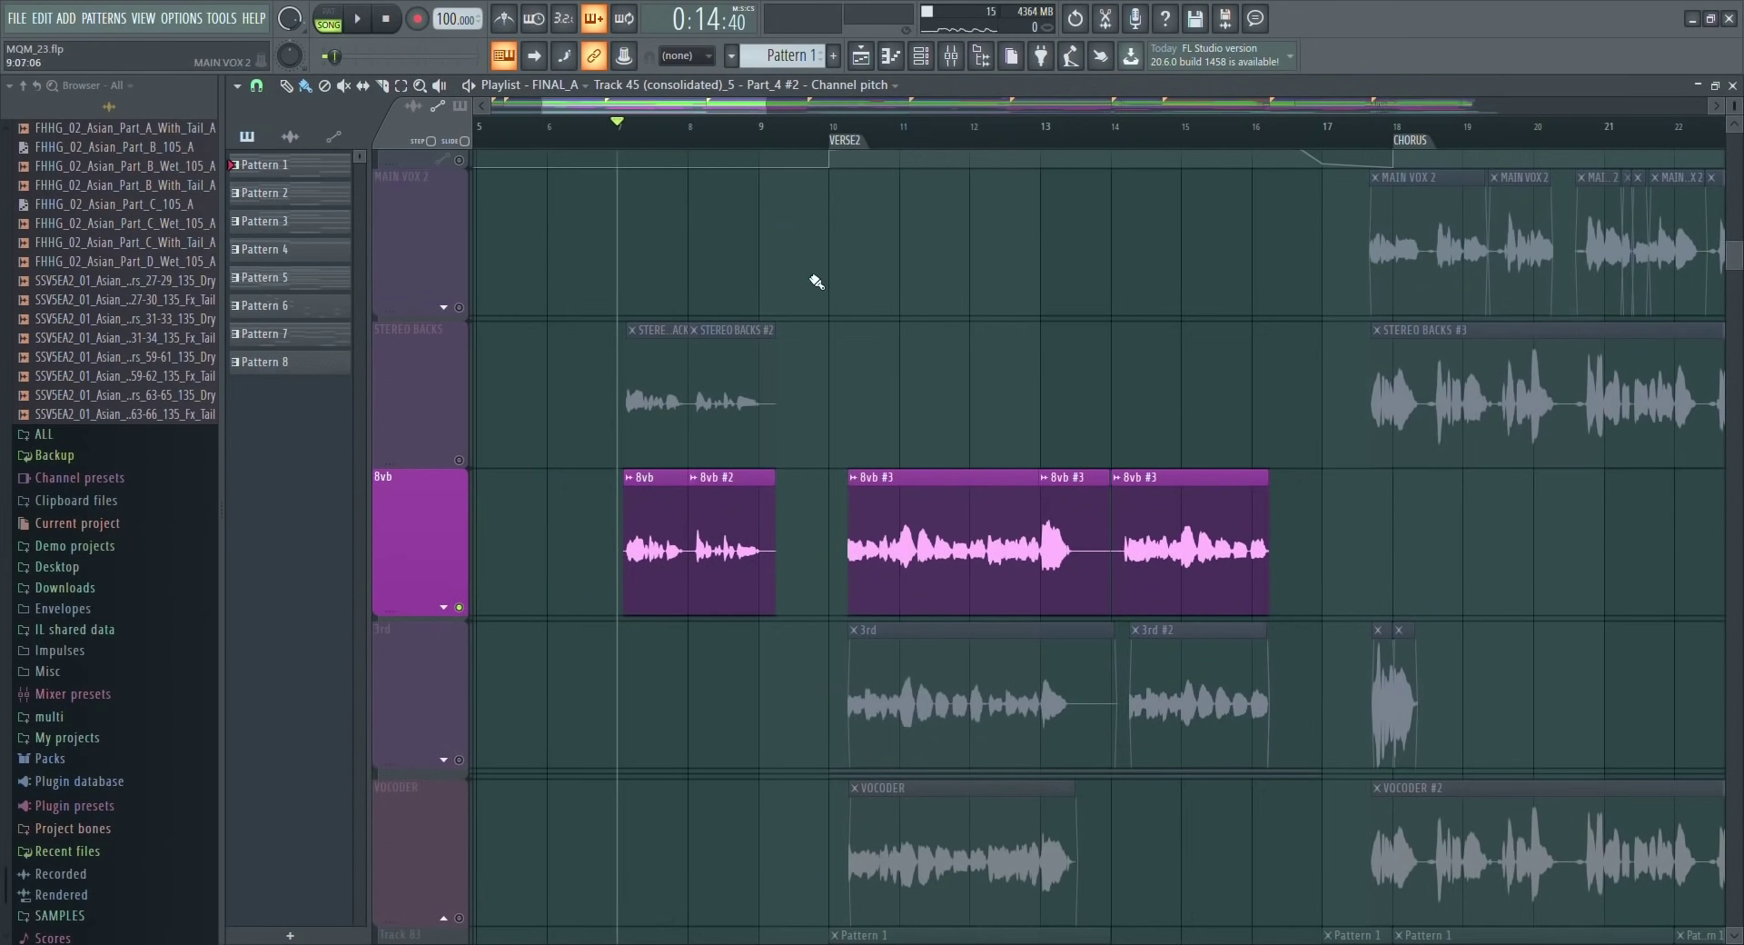
pyautogui.press('space')
pyautogui.moveTo(568, 170); pyautogui.dragTo(1035, 749)
pyautogui.scroll(2, 1017, 731)
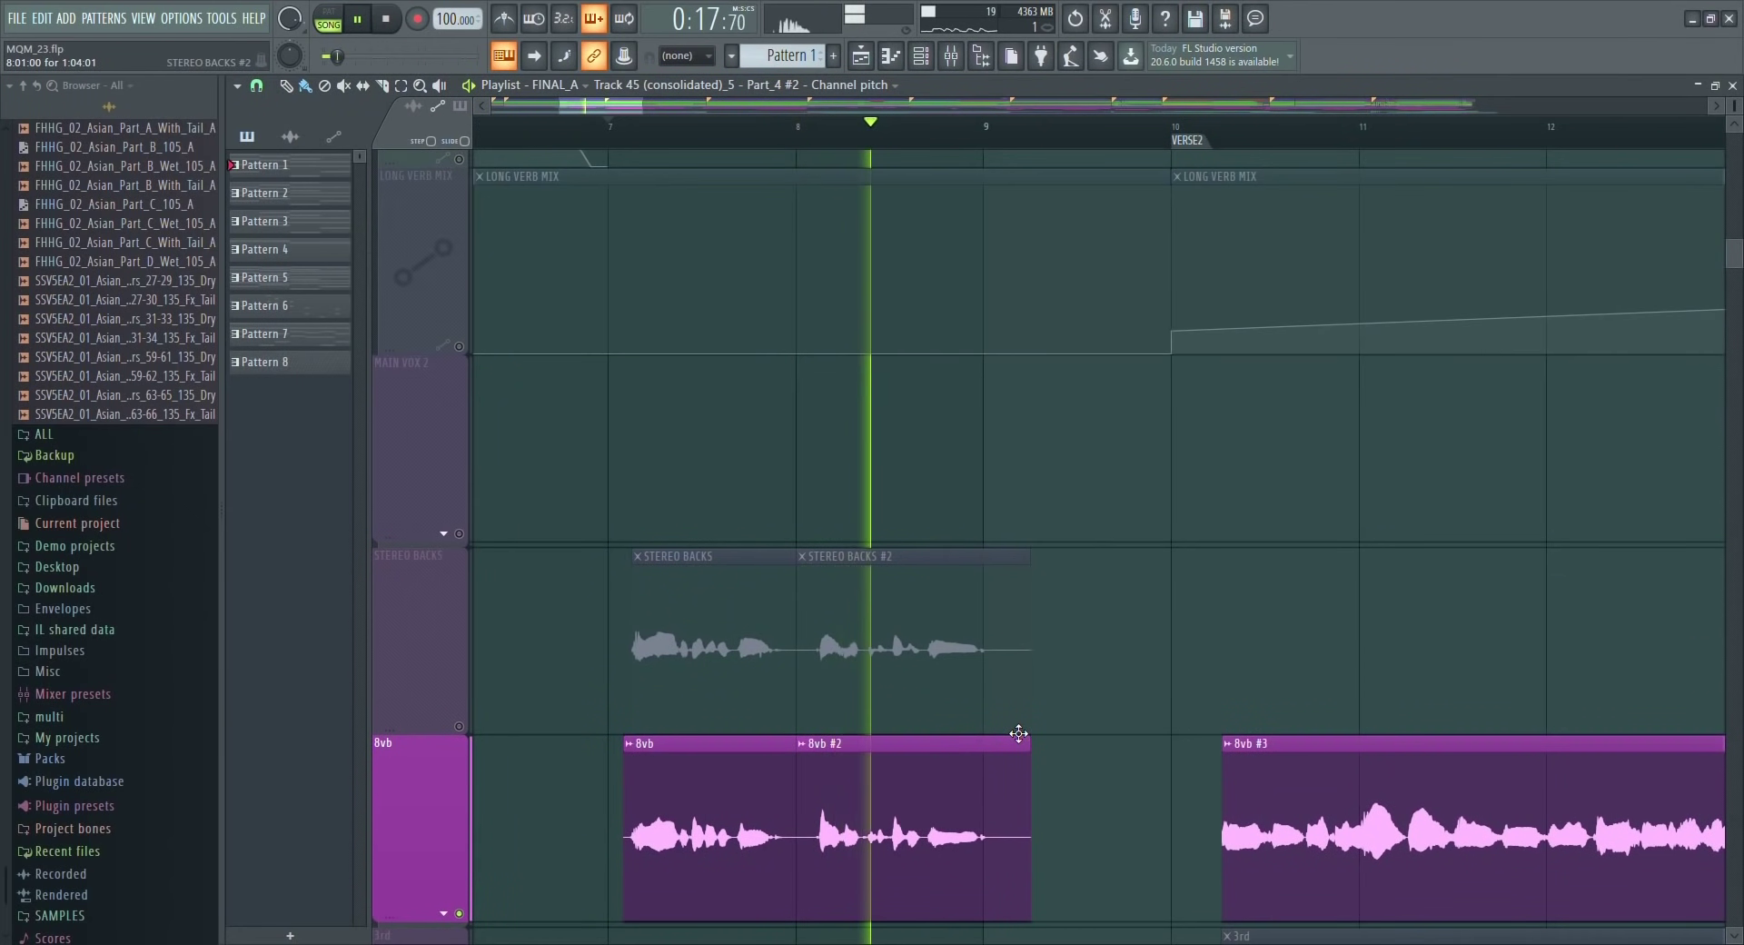
pyautogui.scroll(-2, 1019, 731)
pyautogui.press('space')
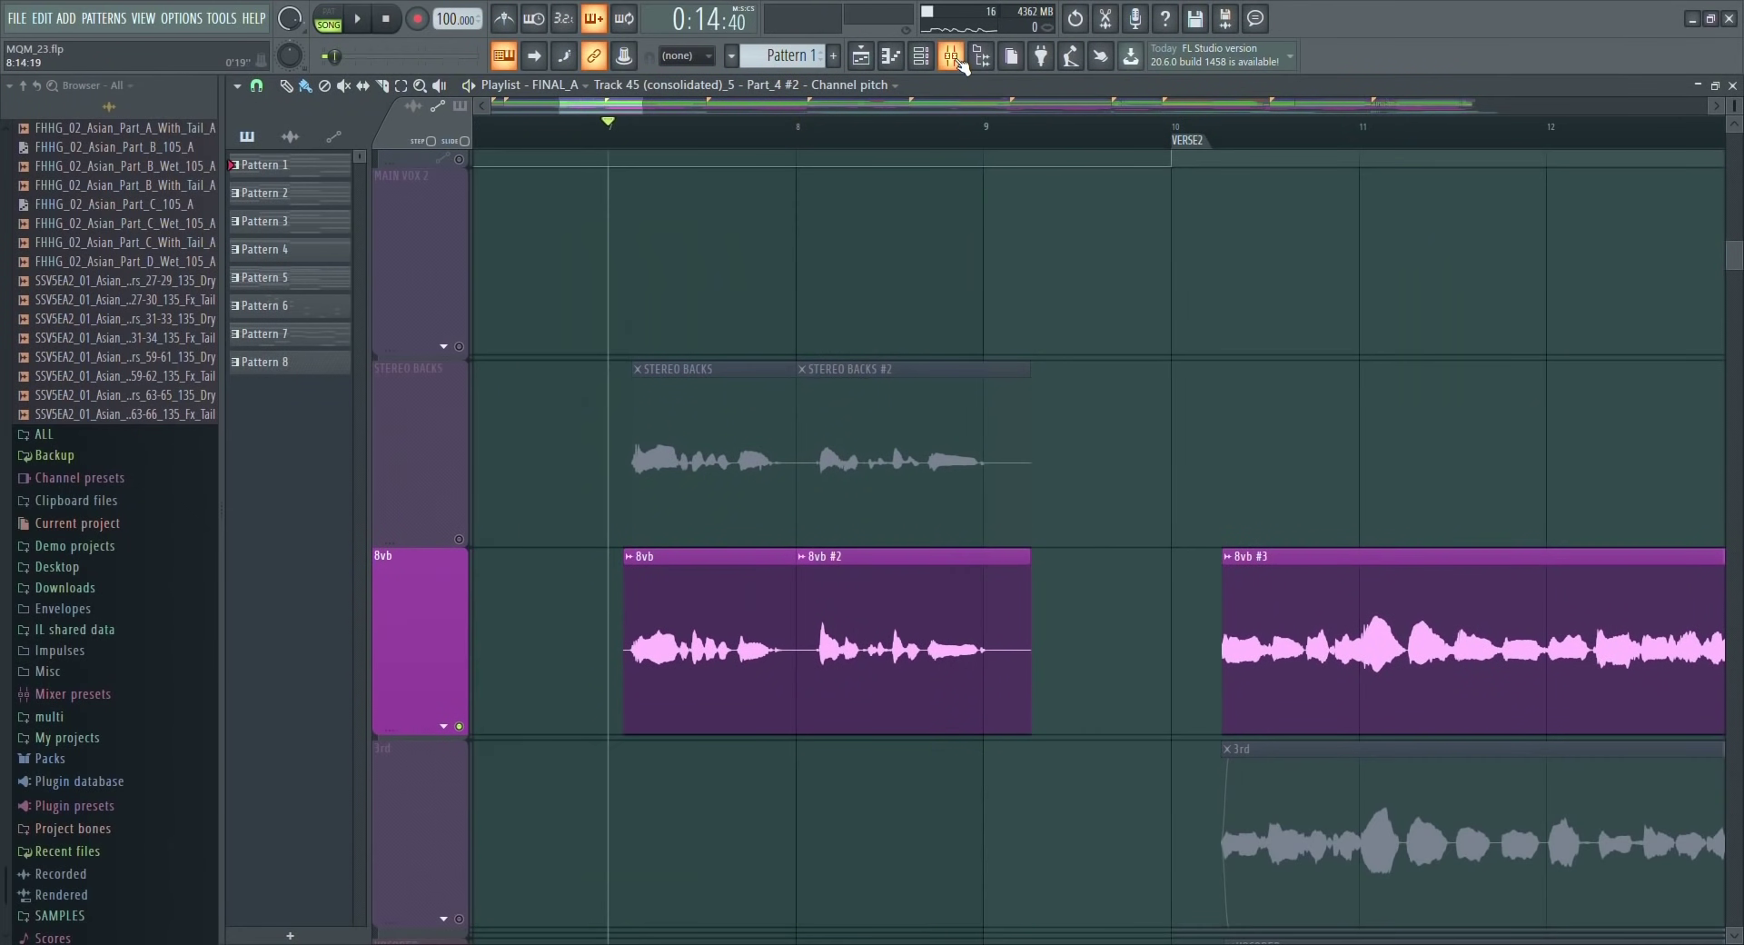
# Play the 8vb part with the mixer open, select its mixer track, and examine its first RX 7 De-ess and Fruity Fast Dist.
pyautogui.click(955, 58)
pyautogui.press('space')
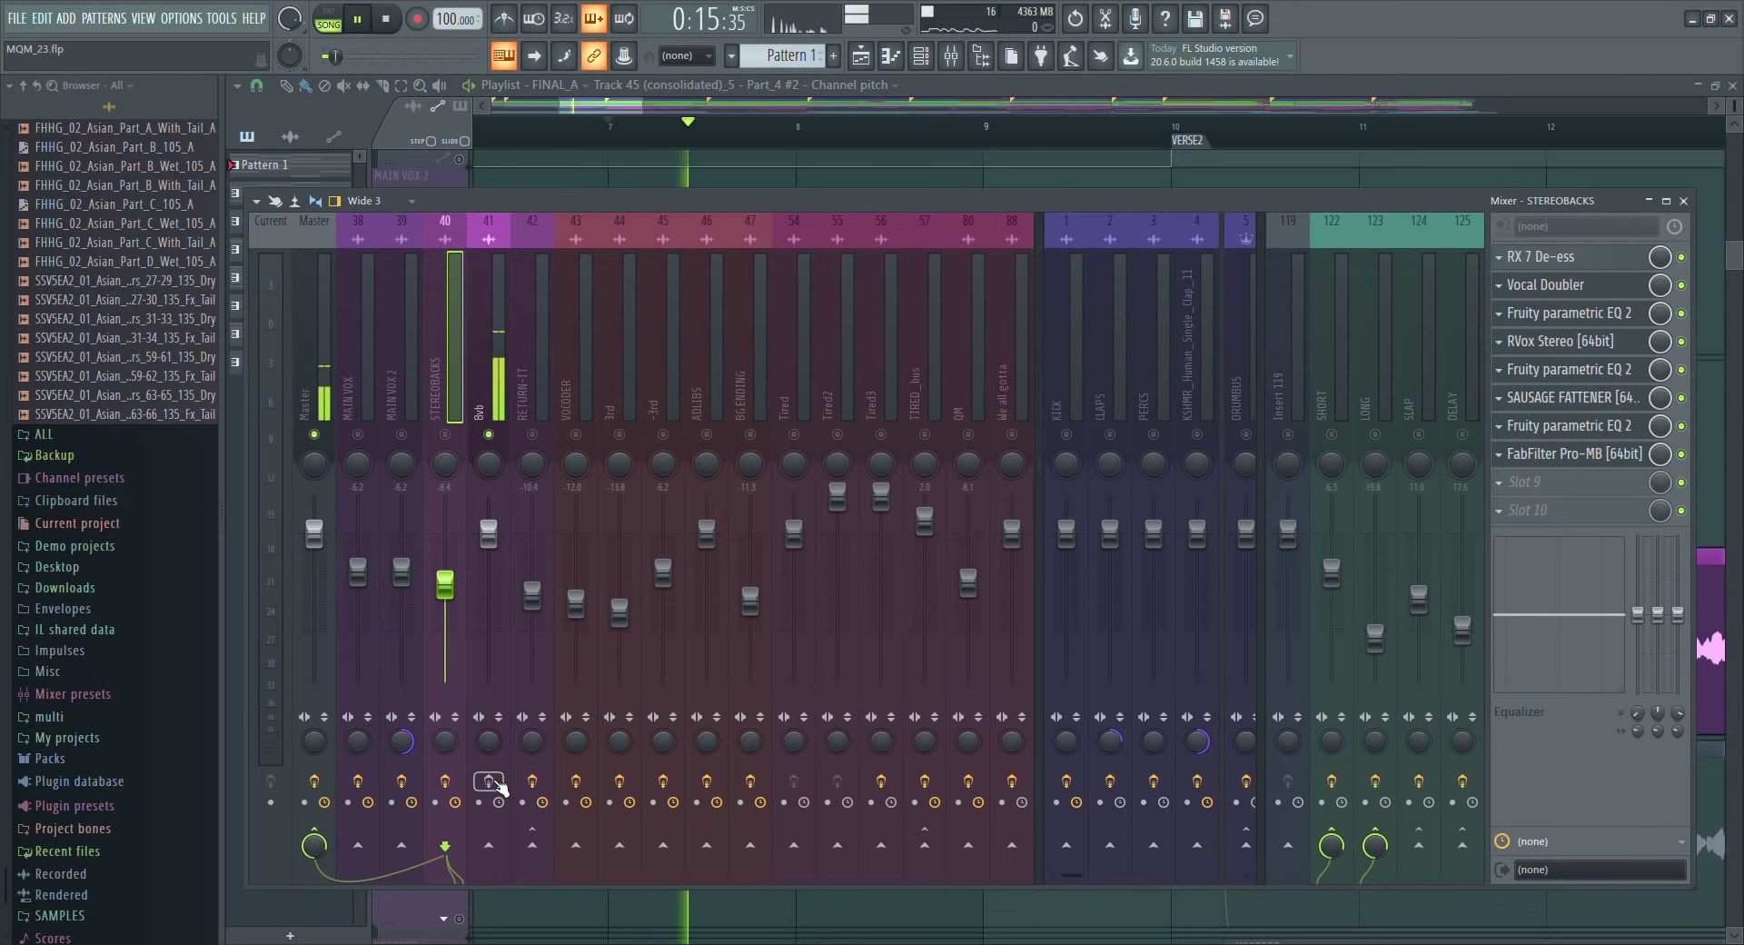
pyautogui.press('space')
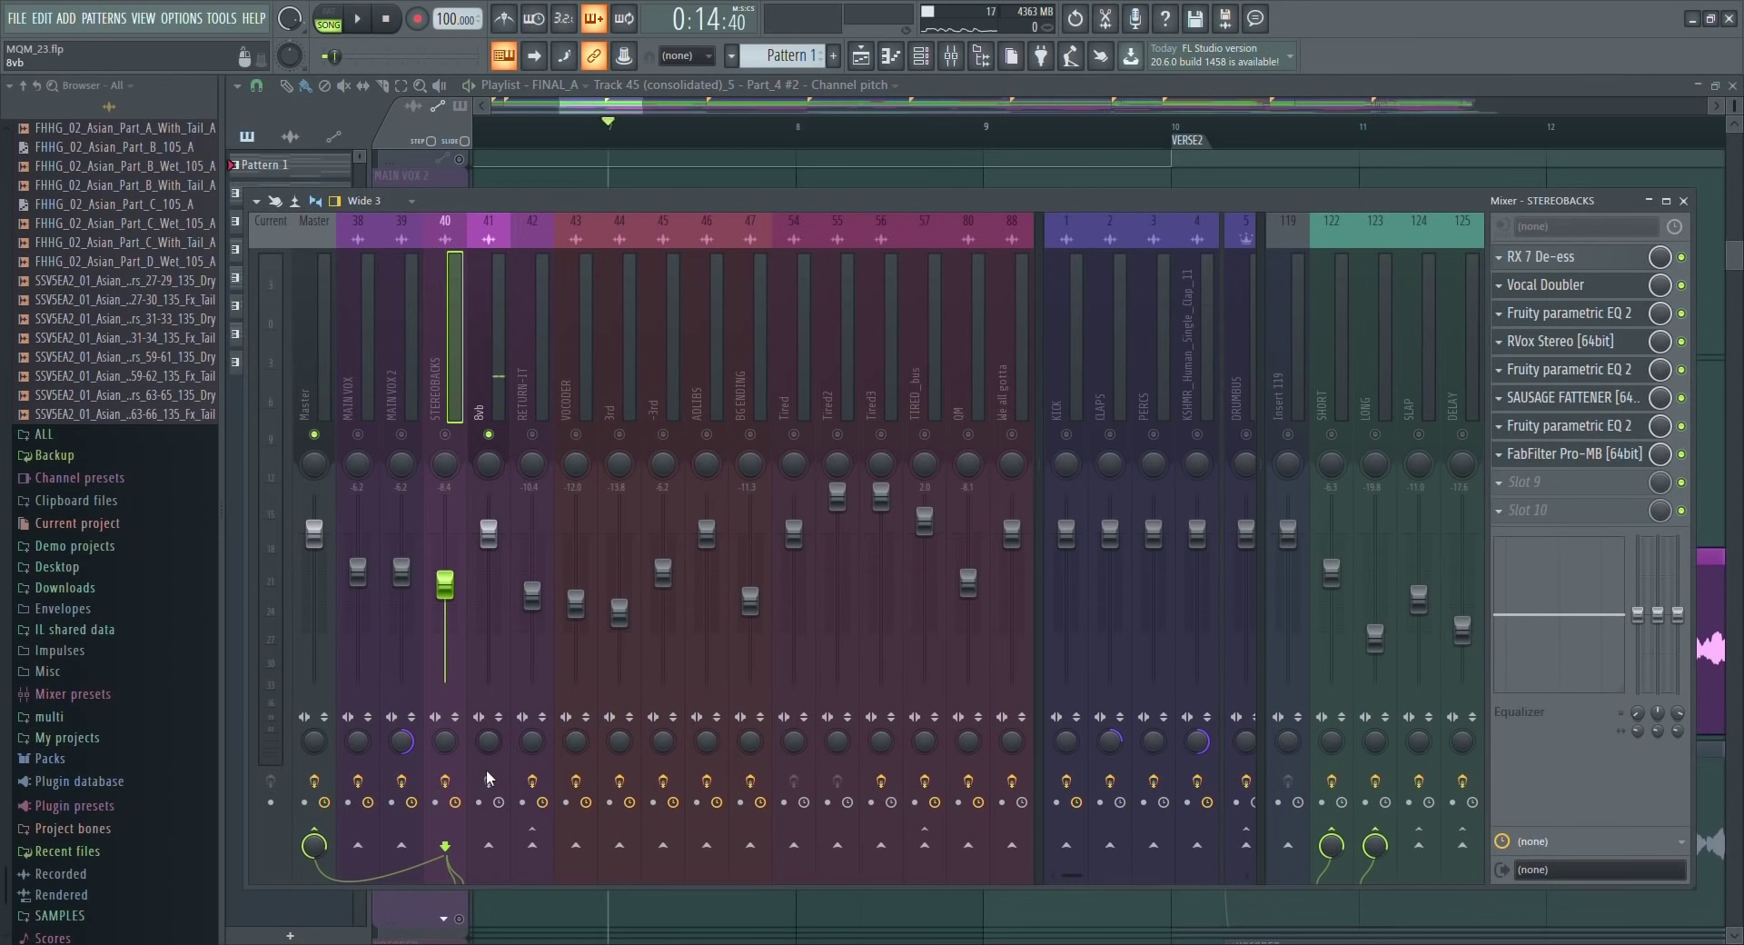
pyautogui.click(511, 398)
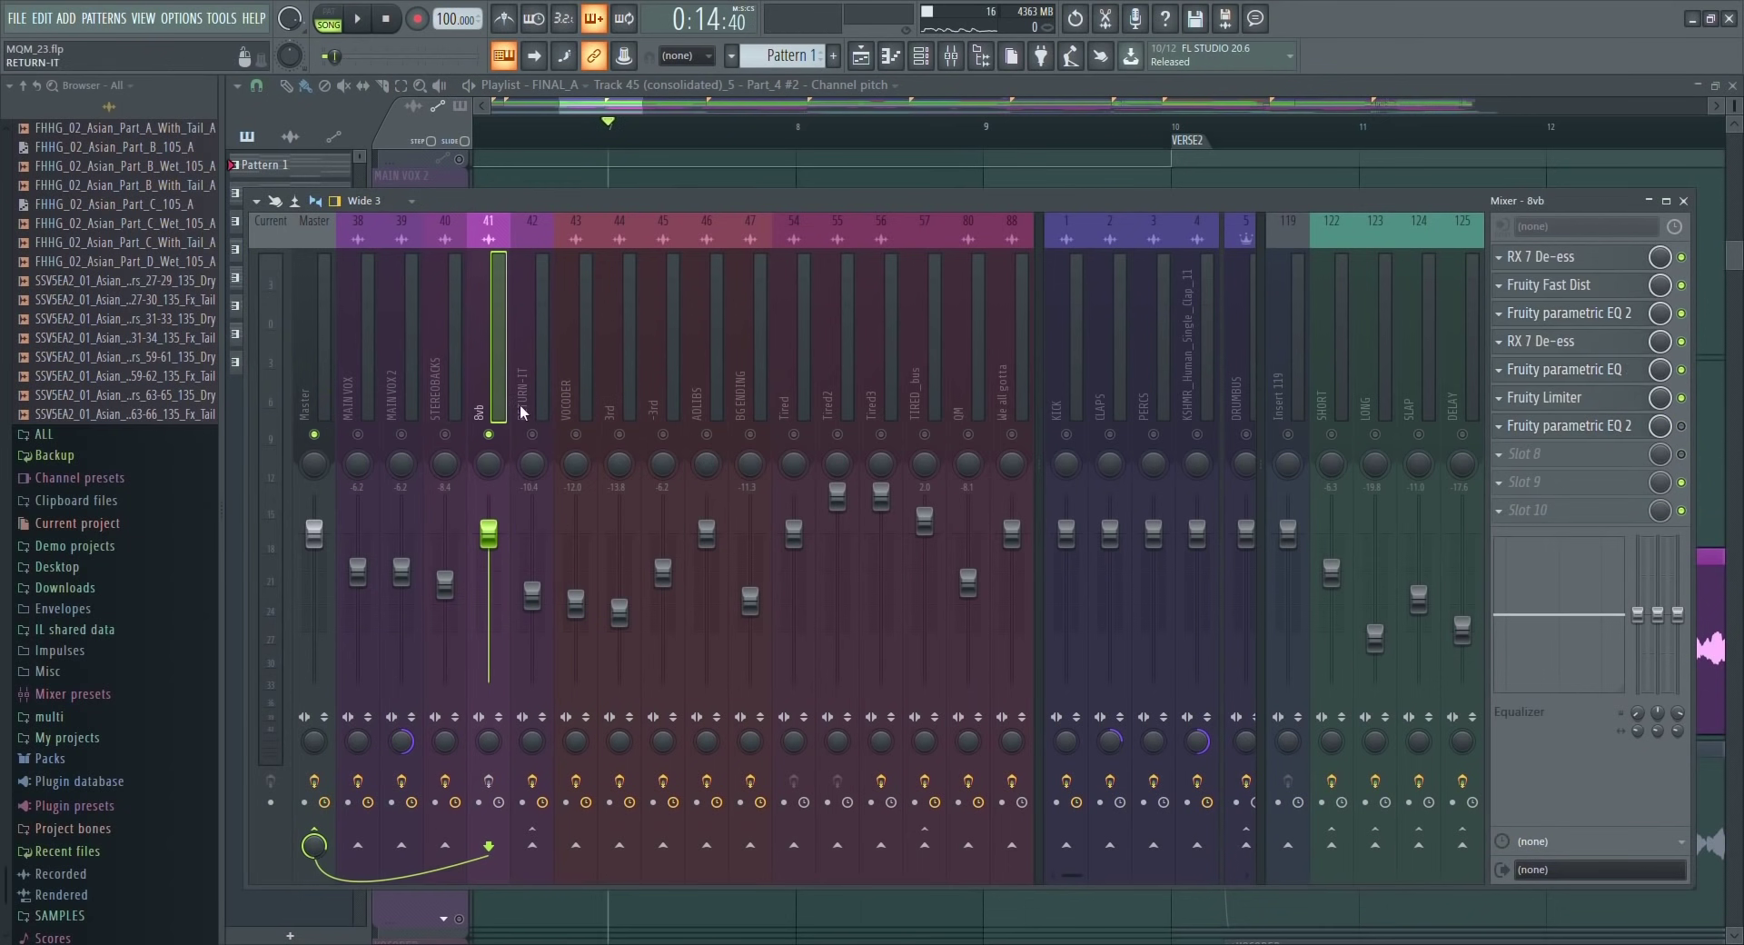
pyautogui.click(497, 786)
pyautogui.click(1536, 265)
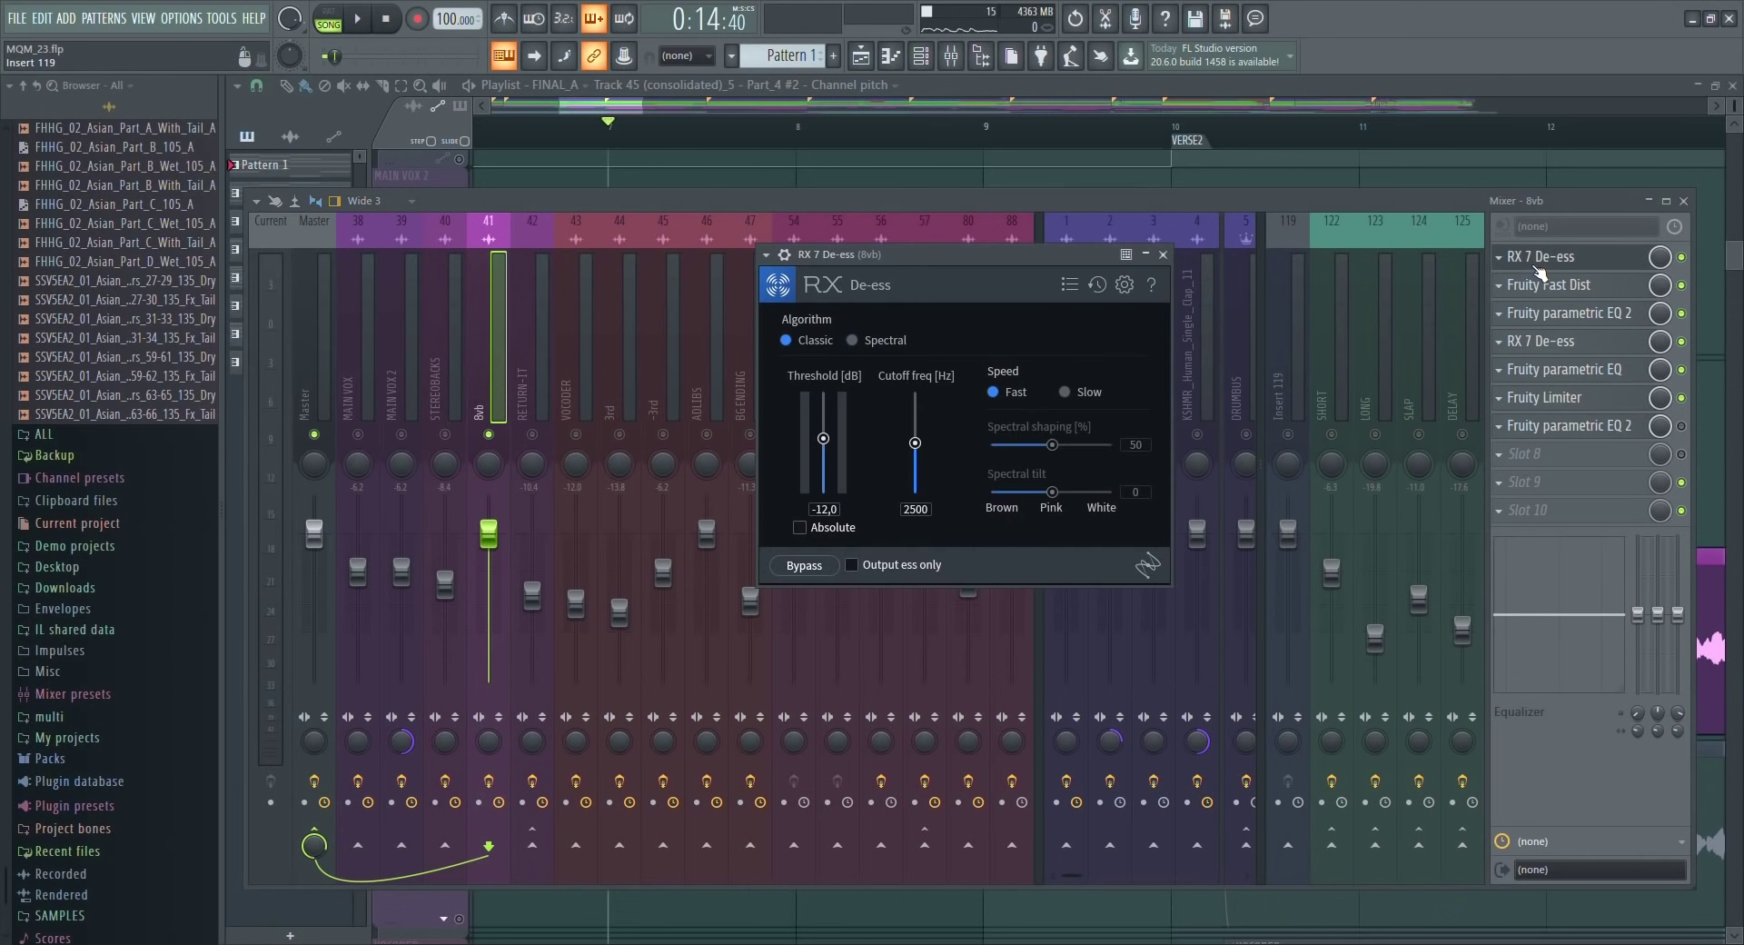
pyautogui.click(1558, 289)
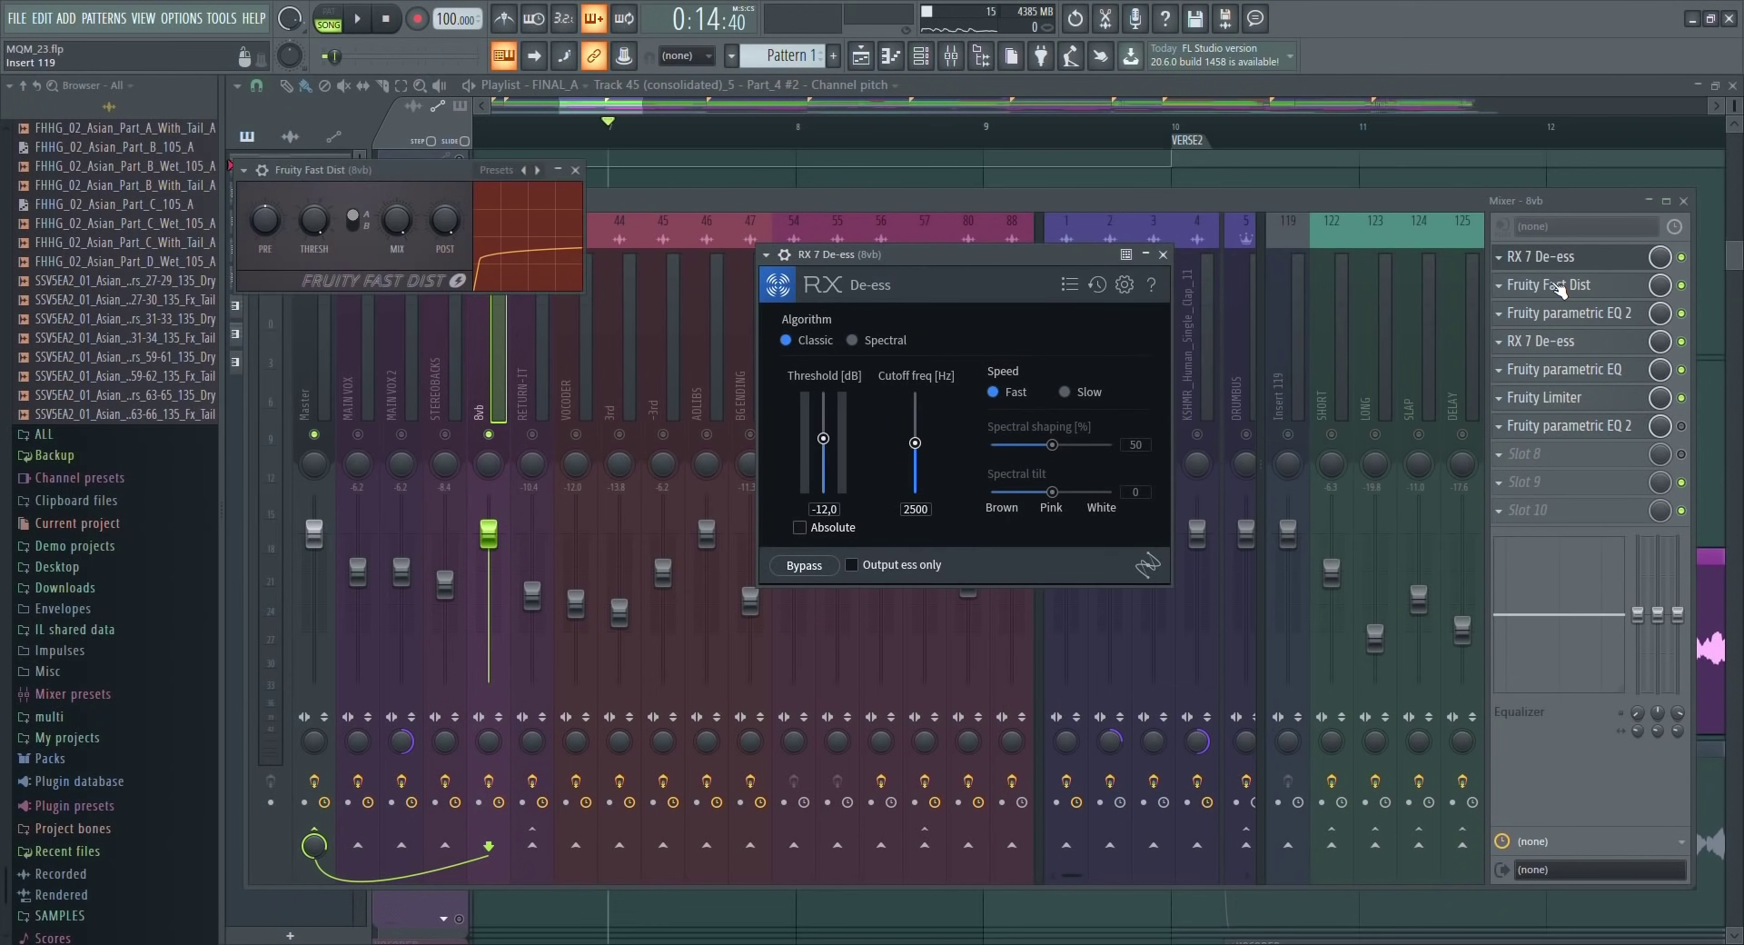
# Bypass the four 8vb effects from Fruity parametric EQ 2 through Fruity Limiter and audition the distorted signal from bar 7.
pyautogui.press('space')
pyautogui.moveTo(1681, 314); pyautogui.dragTo(1681, 397)
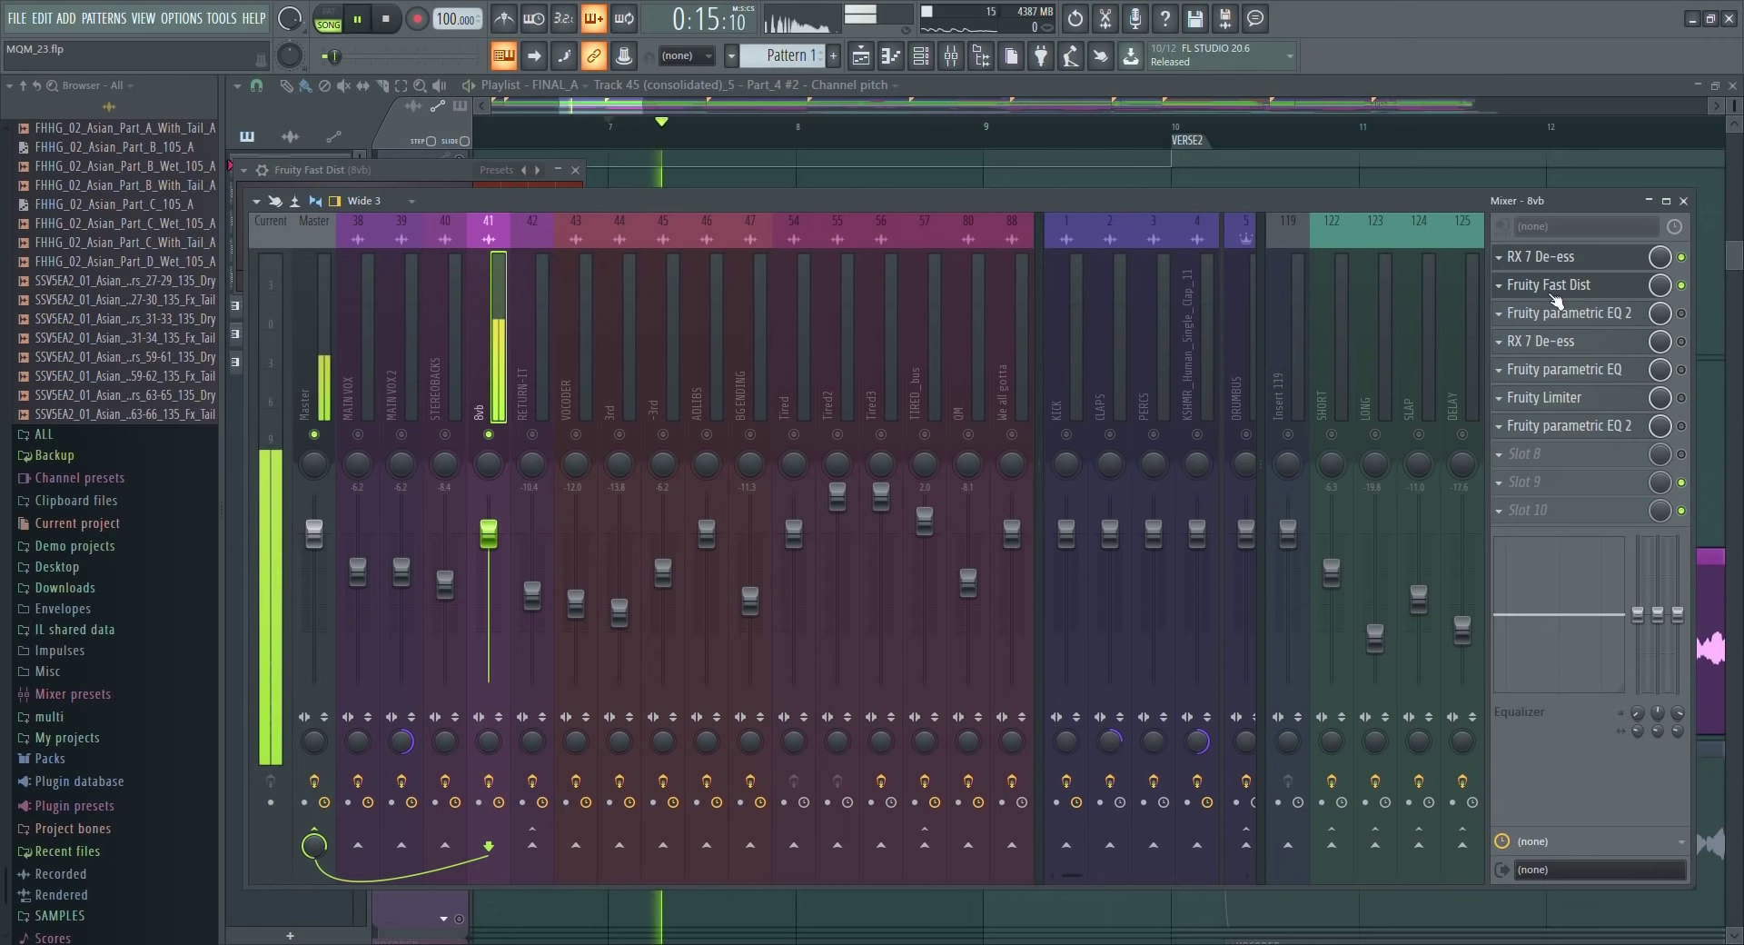
pyautogui.press('space')
# Re-enable the Fruity parametric EQ 2 after Fruity Fast Dist on 8vb and audition the passage through its band-pass curve.
pyautogui.click(1638, 320)
pyautogui.press('space')
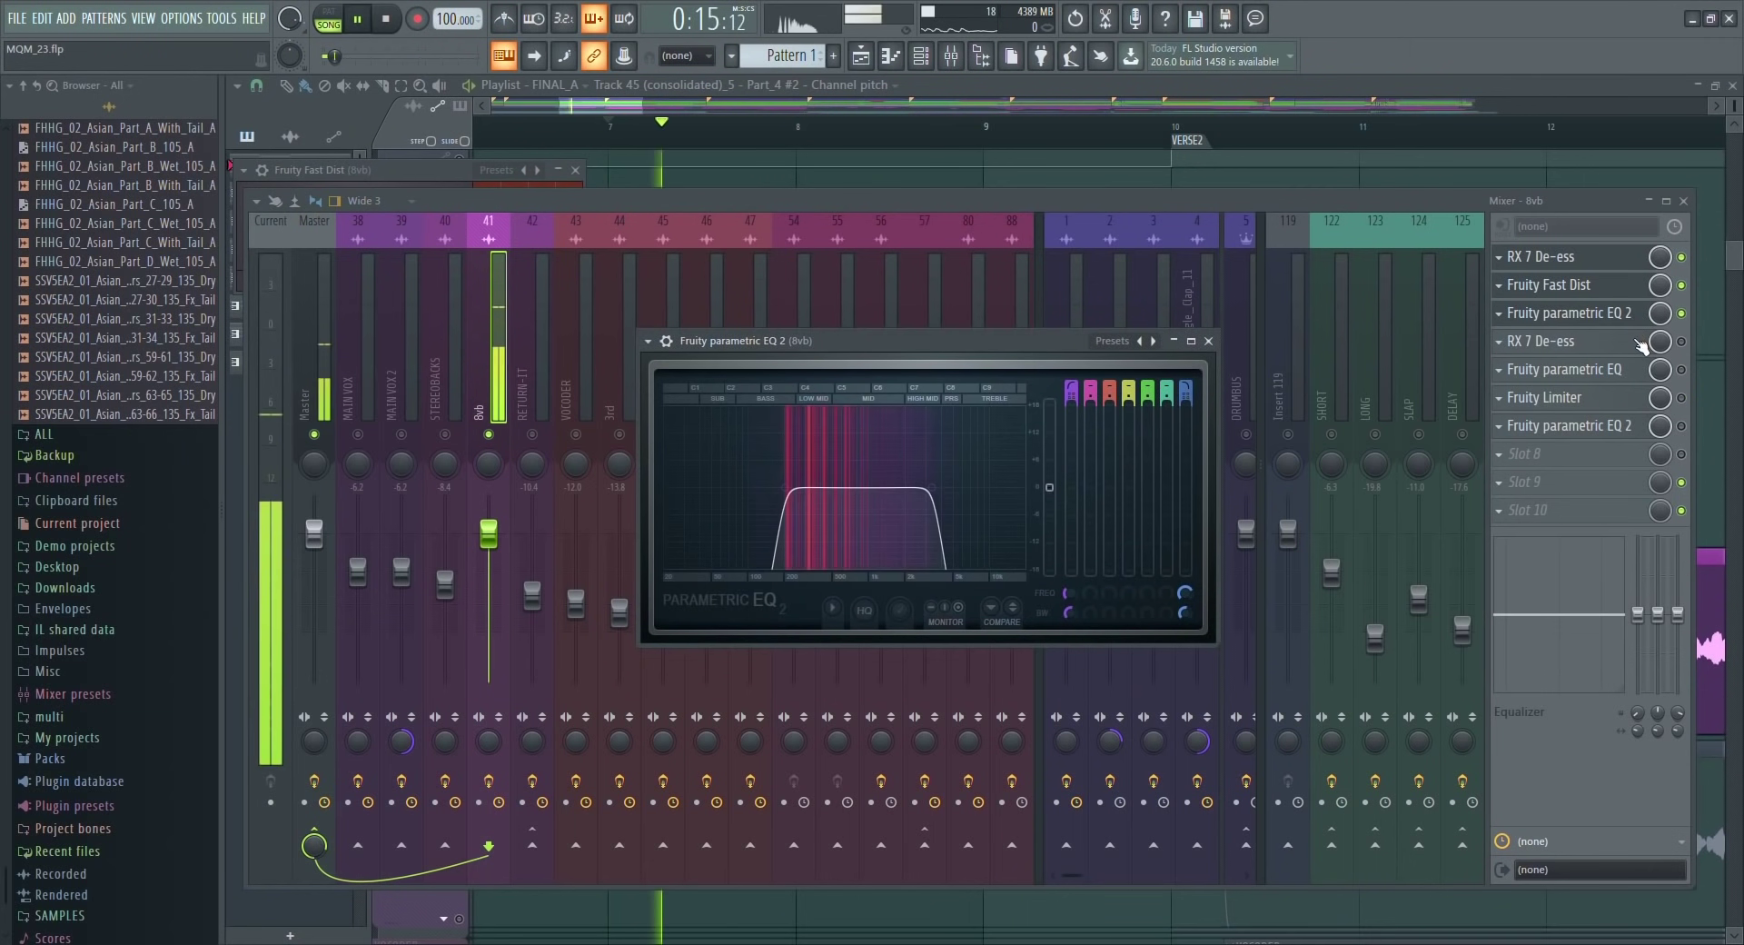
pyautogui.press('space')
# Re-enable the second RX 7 De-ess on 8vb and examine its settings while playing the passage from bar 7.
pyautogui.click(1679, 341)
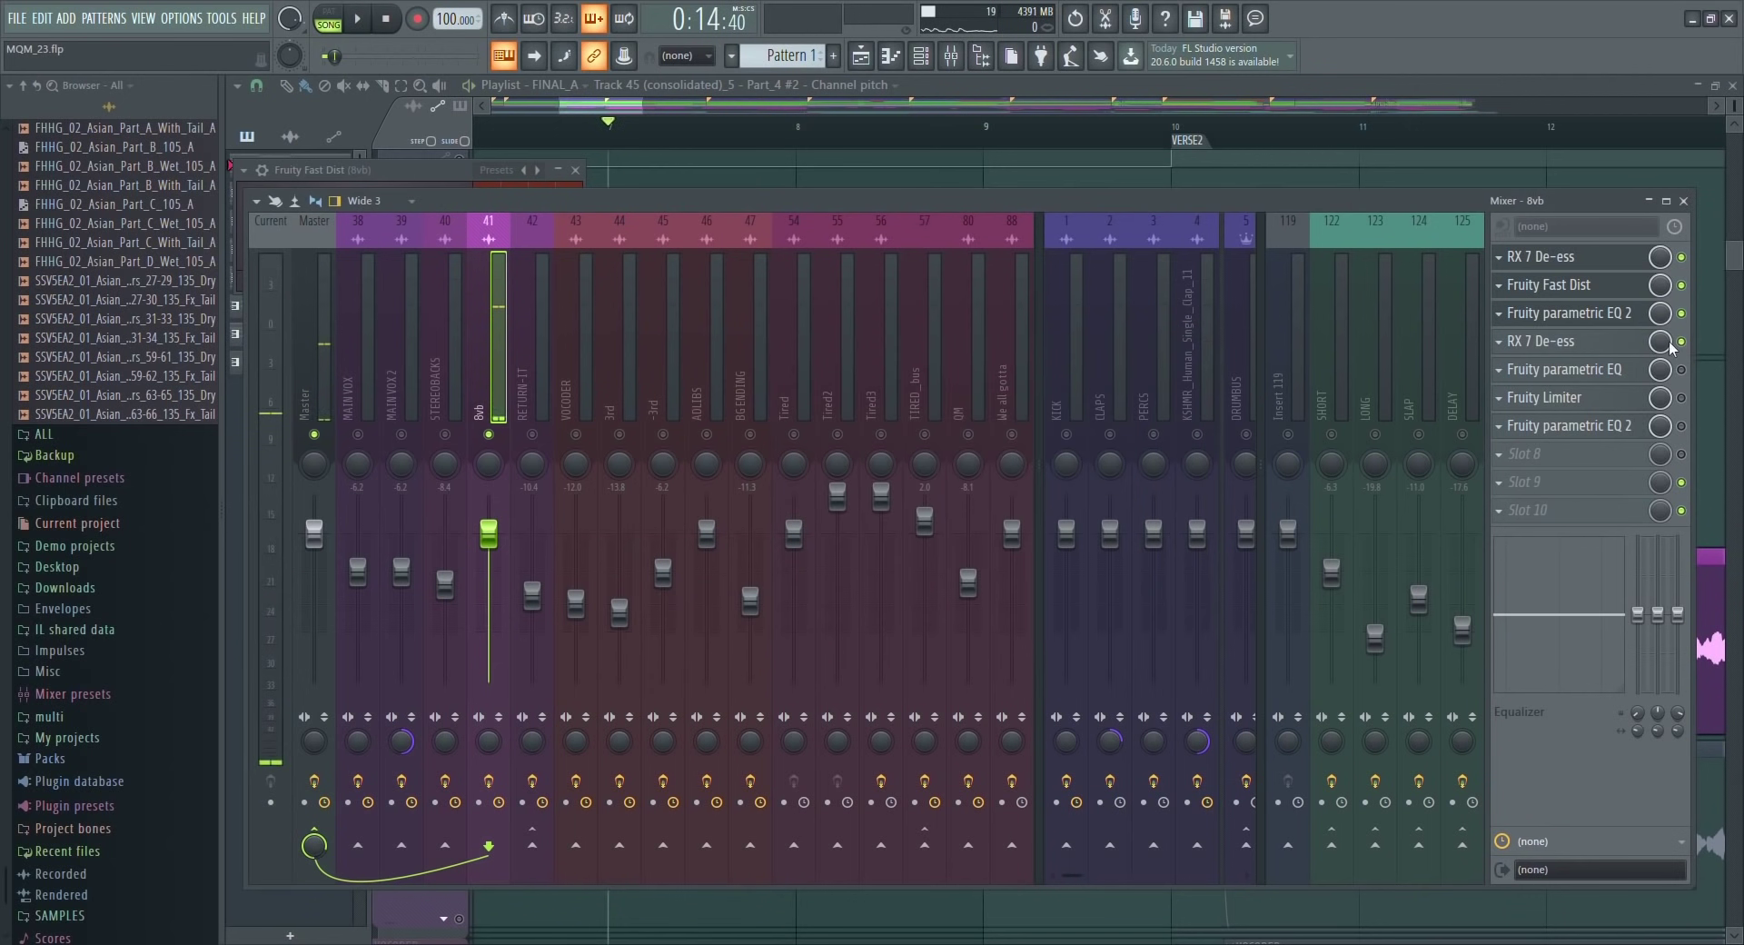
pyautogui.click(1642, 348)
pyautogui.press('space')
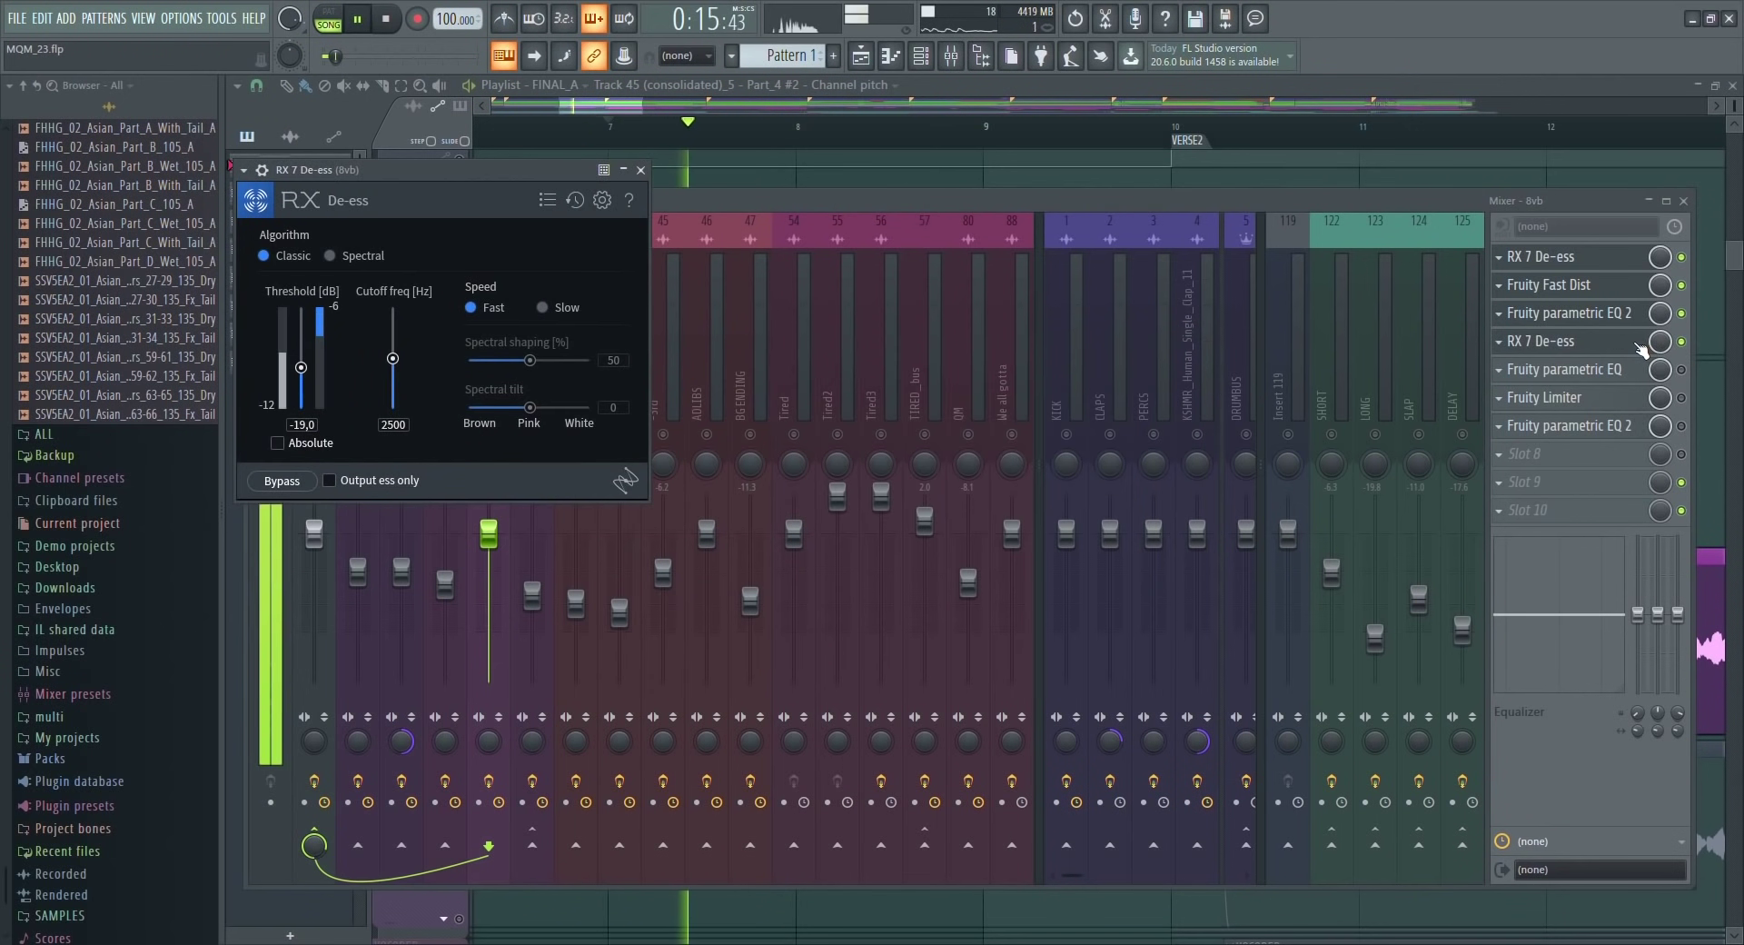
pyautogui.press('space')
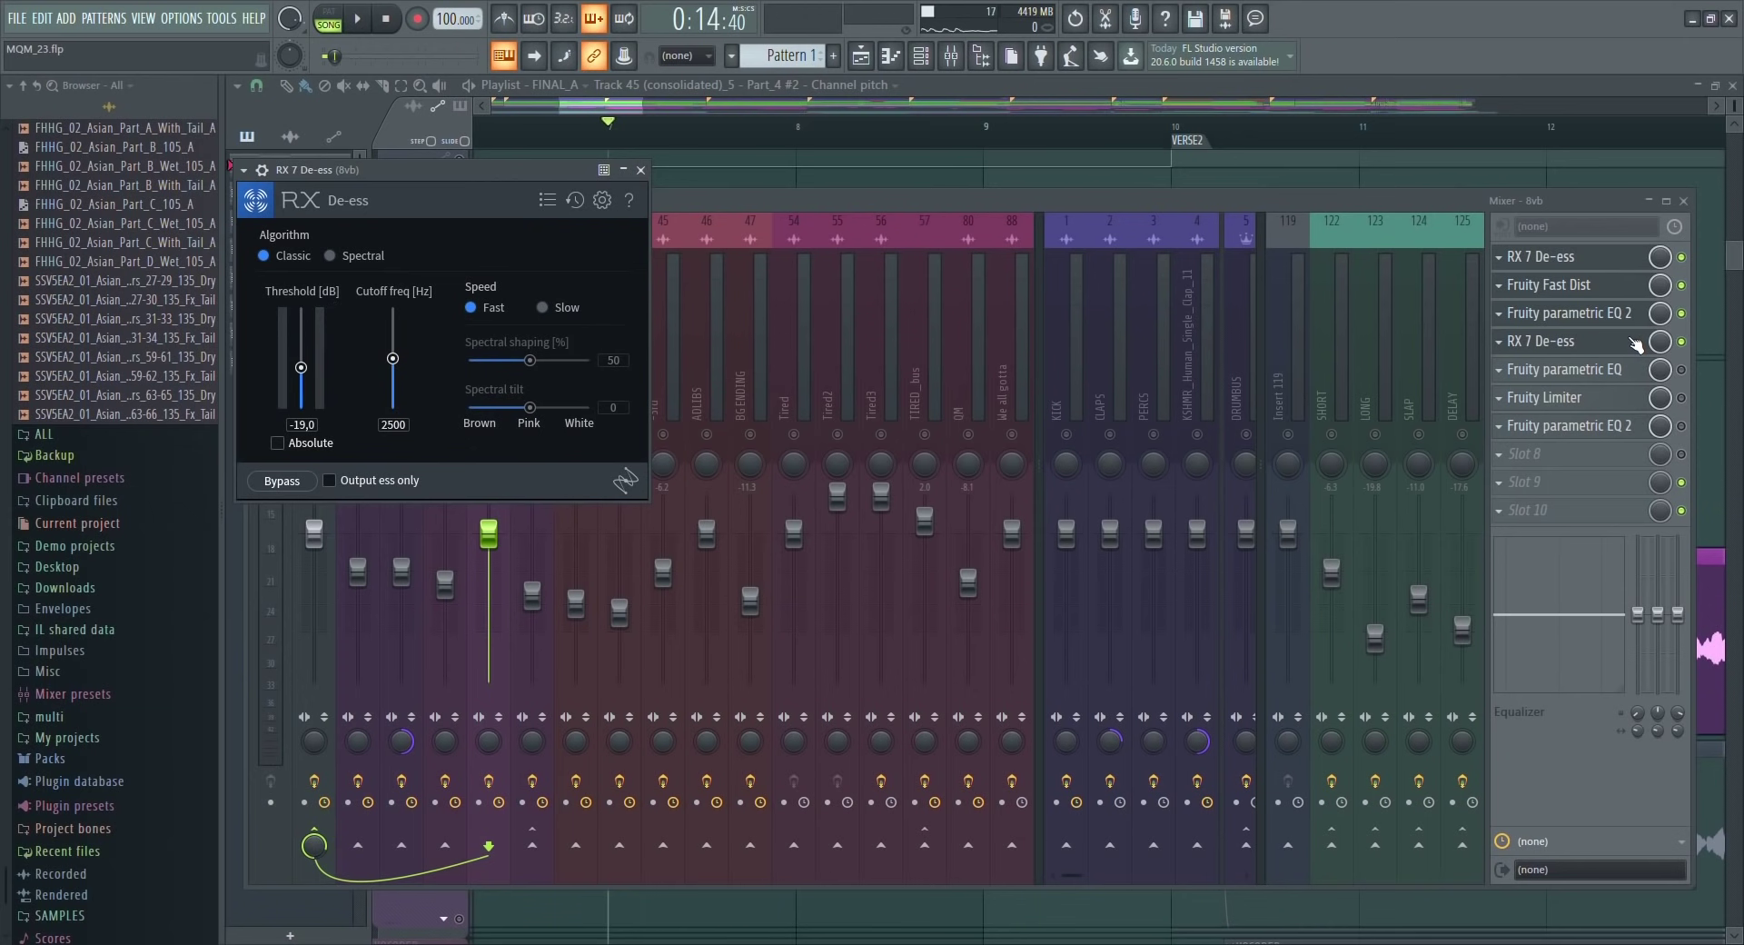
# Re-enable the Fruity parametric EQ after the second RX 7 De-ess on 8vb and audition the passage through it.
pyautogui.click(1634, 373)
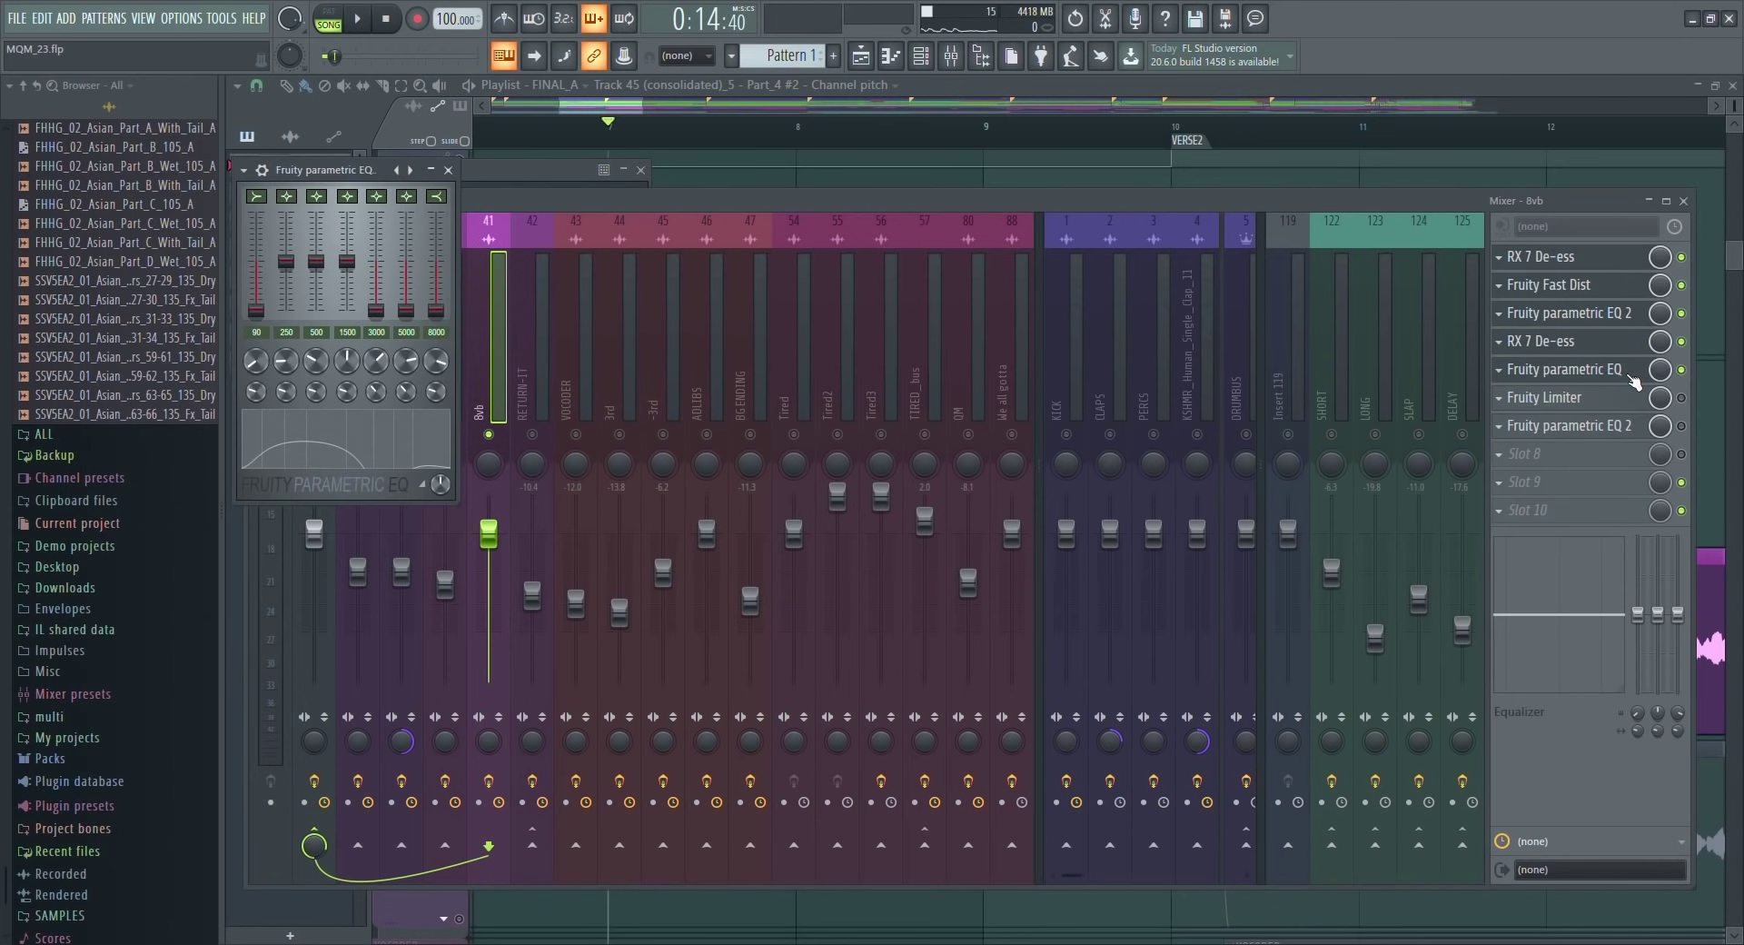
pyautogui.press('space')
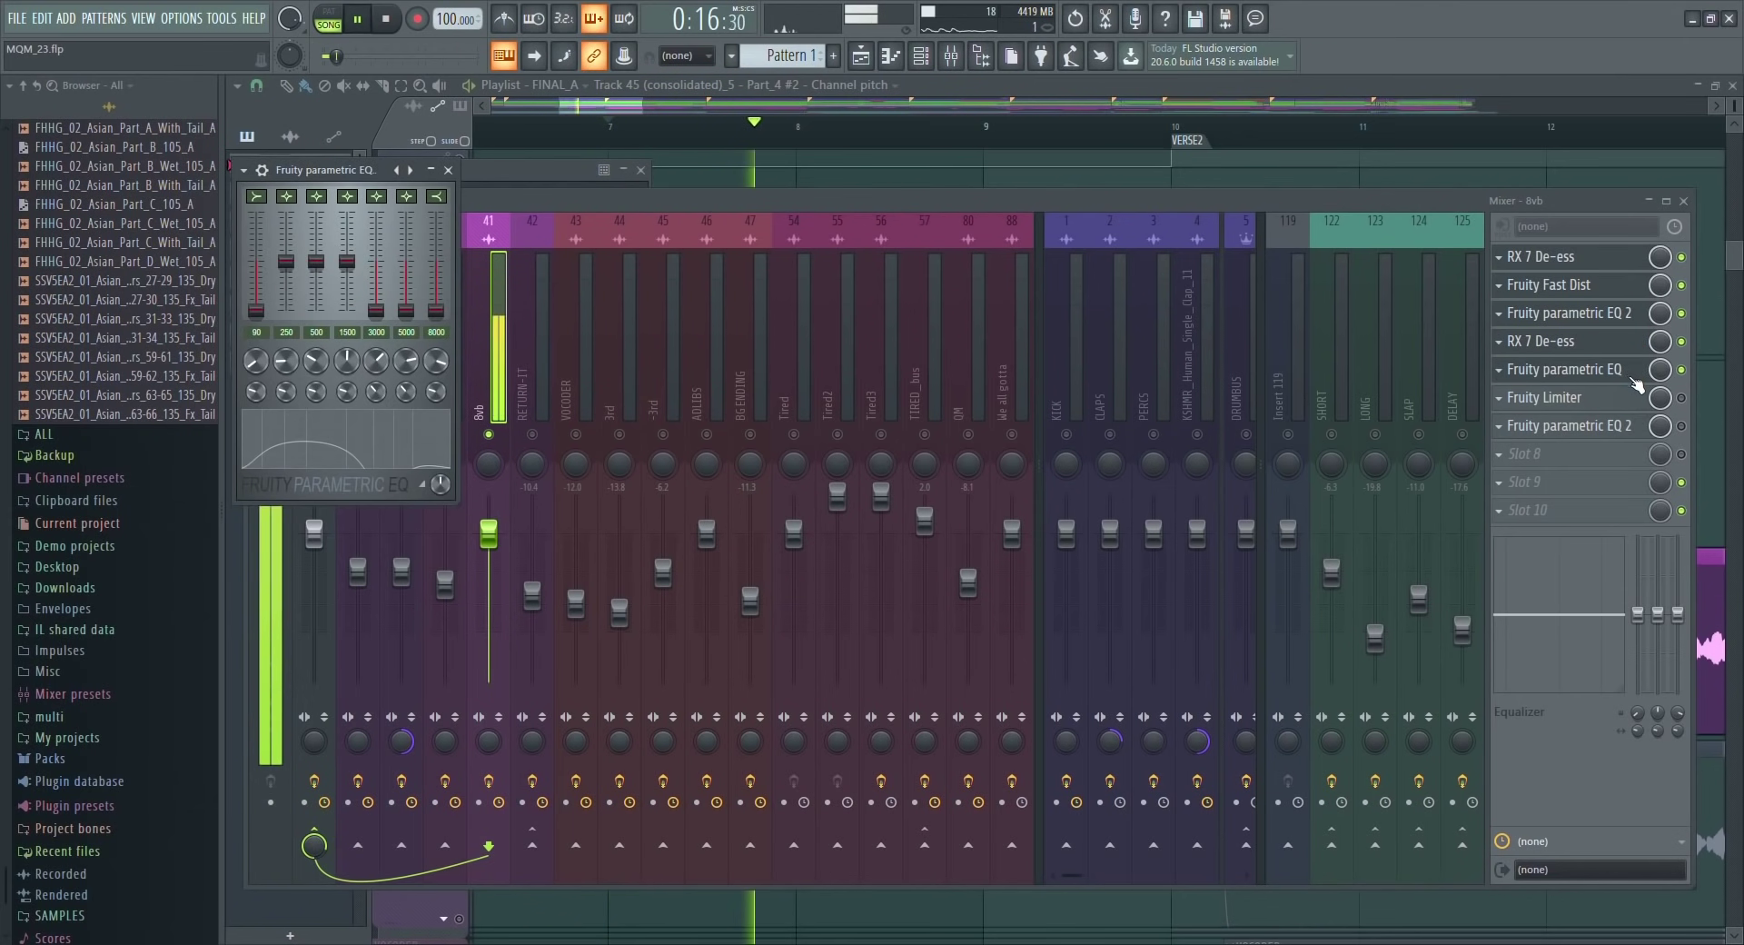
pyautogui.press('space')
# Re-enable the Fruity Limiter on 8vb, examine its envelope settings, and view the final Fruity parametric EQ 2.
pyautogui.click(1622, 400)
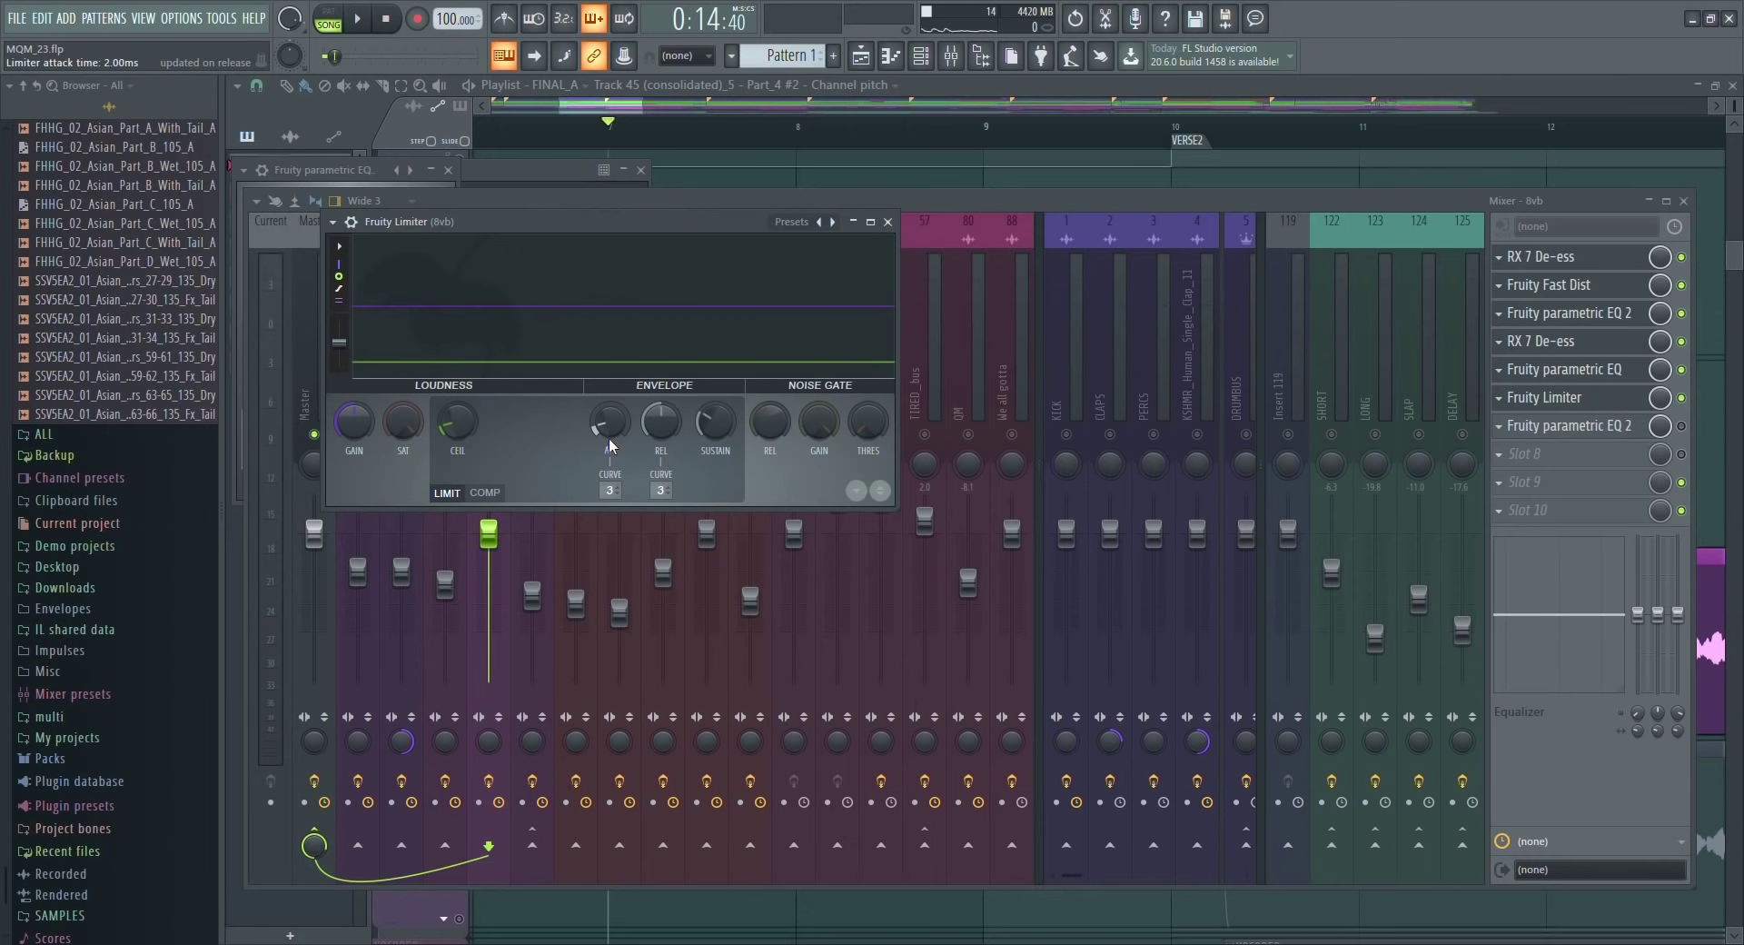
pyautogui.moveTo(706, 222); pyautogui.dragTo(959, 474)
pyautogui.click(1584, 431)
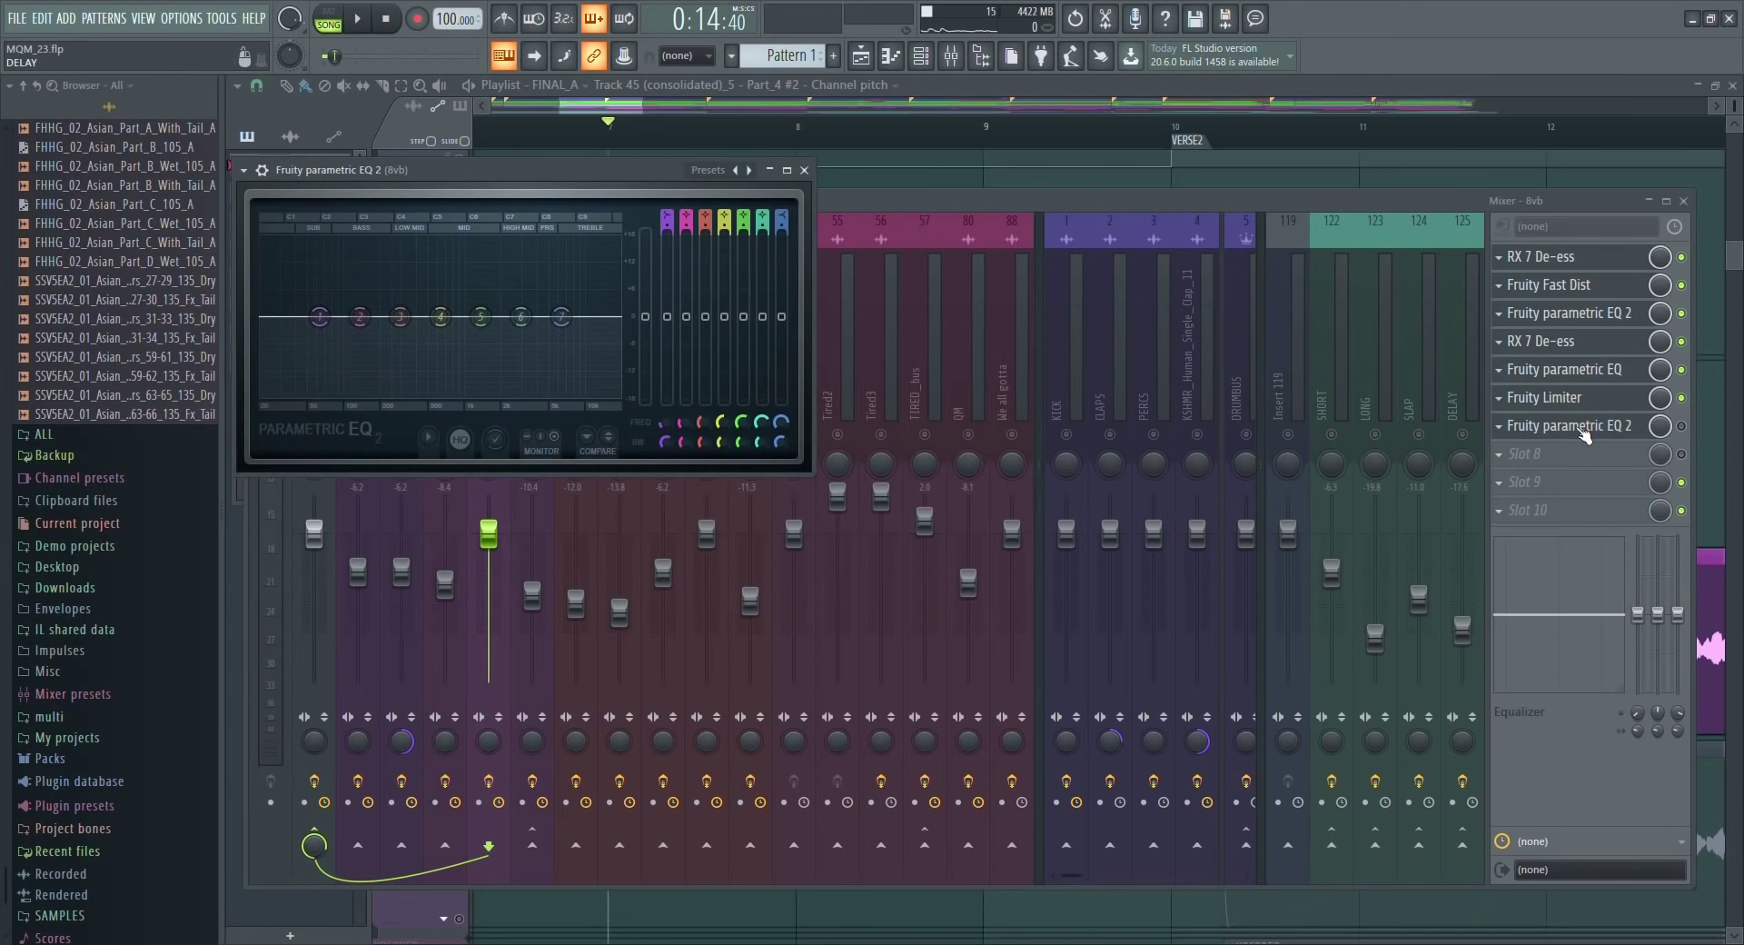
# Hide the mixer and audition the passage from bar 7 in the playlist with the processed 8vb part.
pyautogui.press('F9')
pyautogui.press('space')
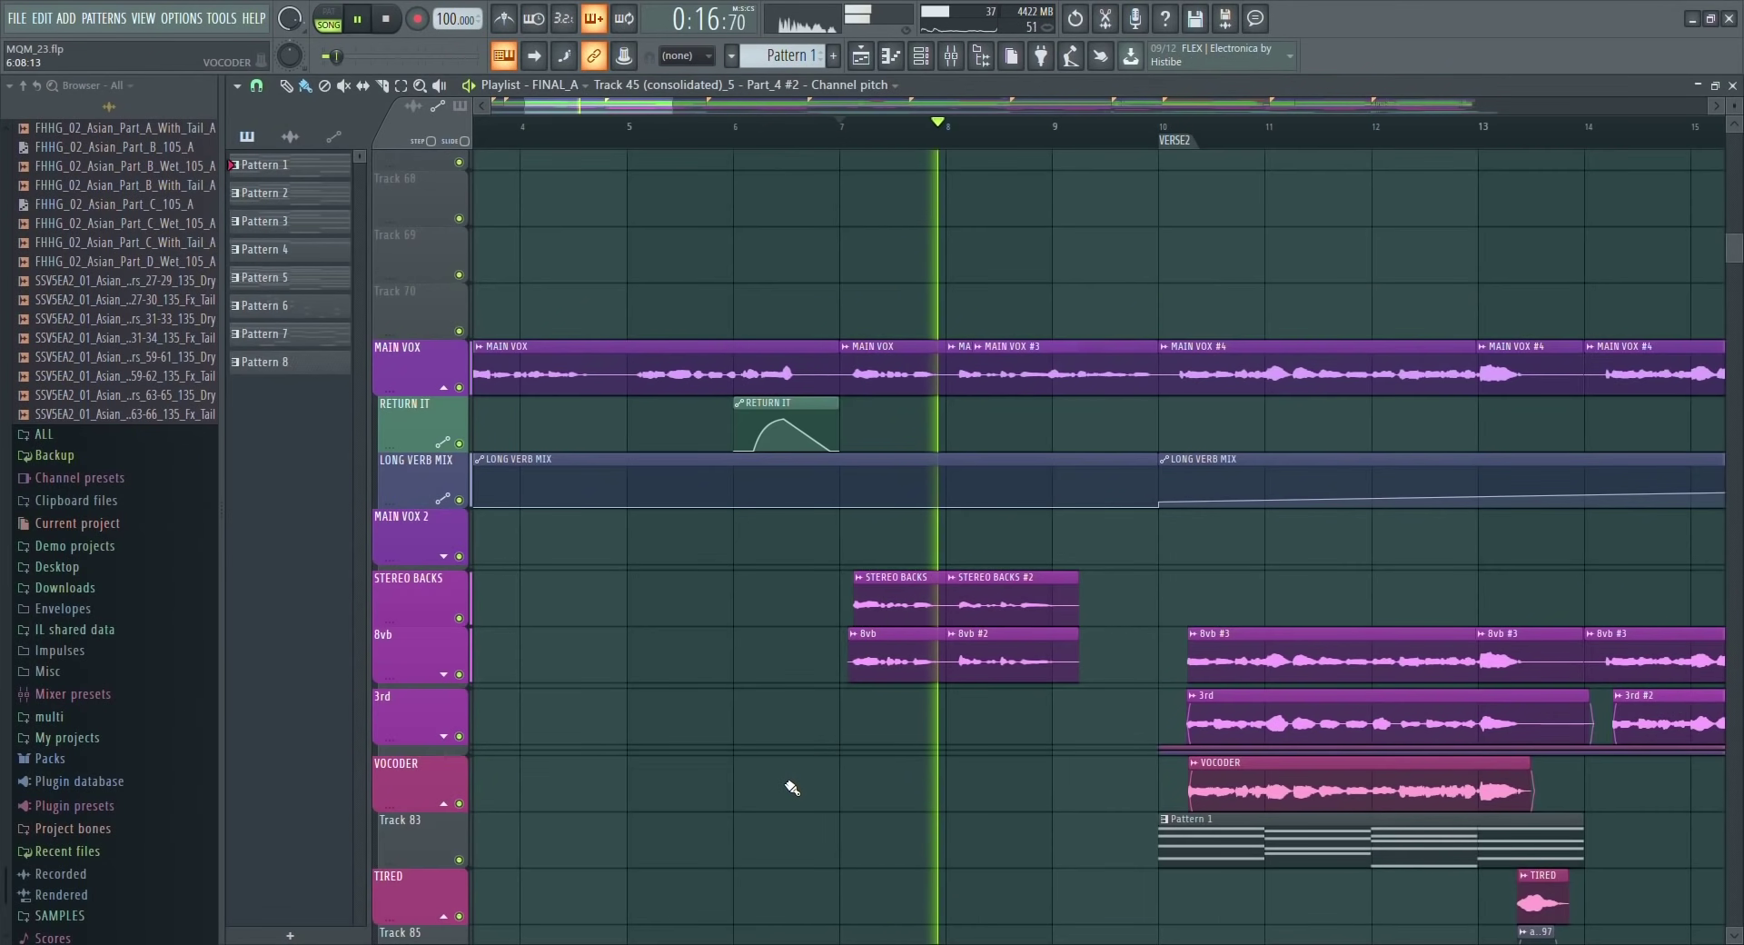
pyautogui.scroll(2, 1013, 709)
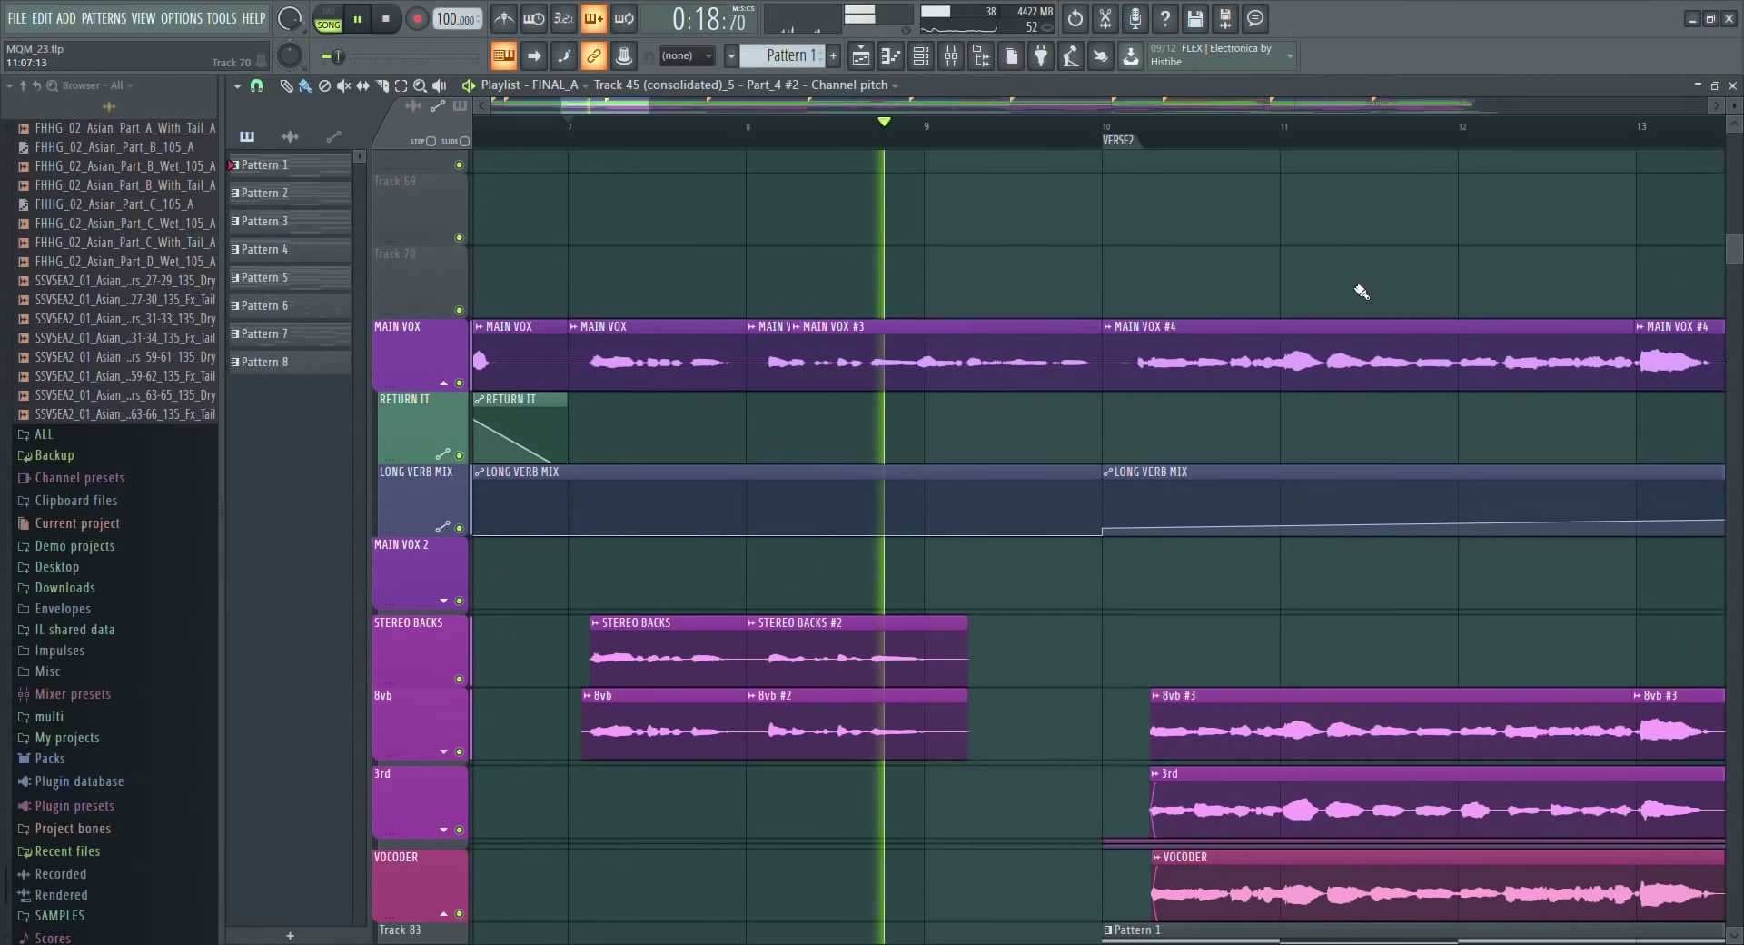
pyautogui.press('space')
# Move the playback position to VERSE2 at bar 10, solo the 8vb track, and audition its part there.
pyautogui.scroll(-3, 781, 555)
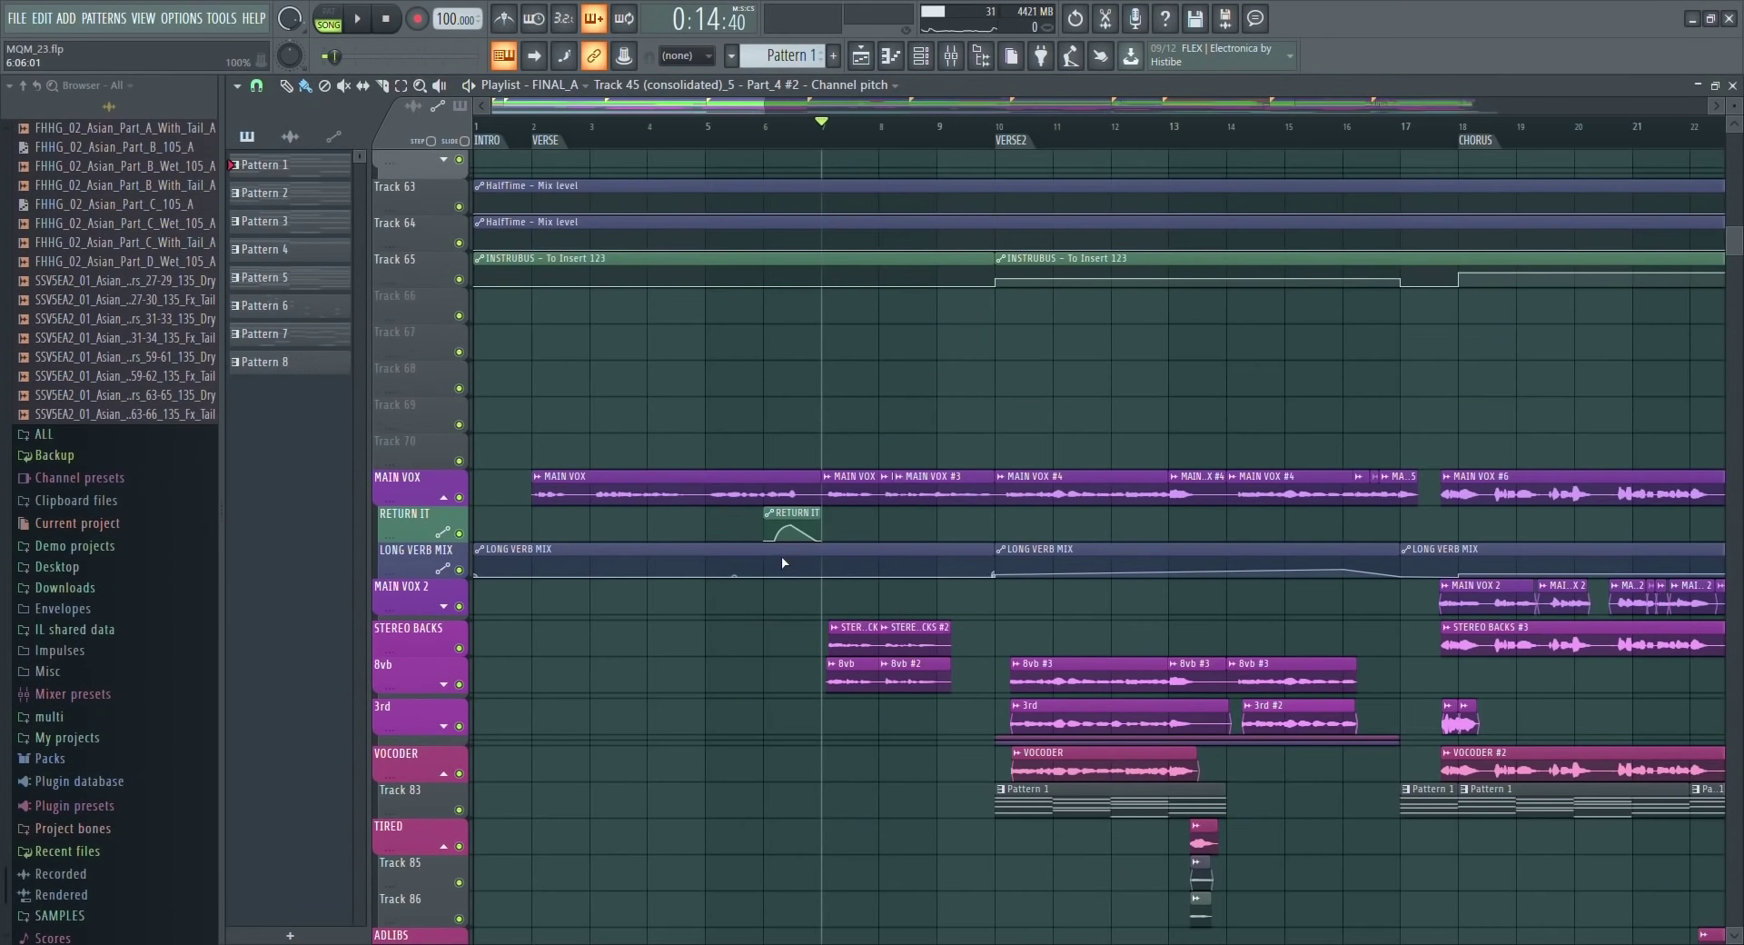
pyautogui.click(997, 138)
pyautogui.moveTo(866, 325)
pyautogui.mouseDown()
pyautogui.moveTo(1254, 836)
pyautogui.moveTo(1616, 939)
pyautogui.mouseUp()
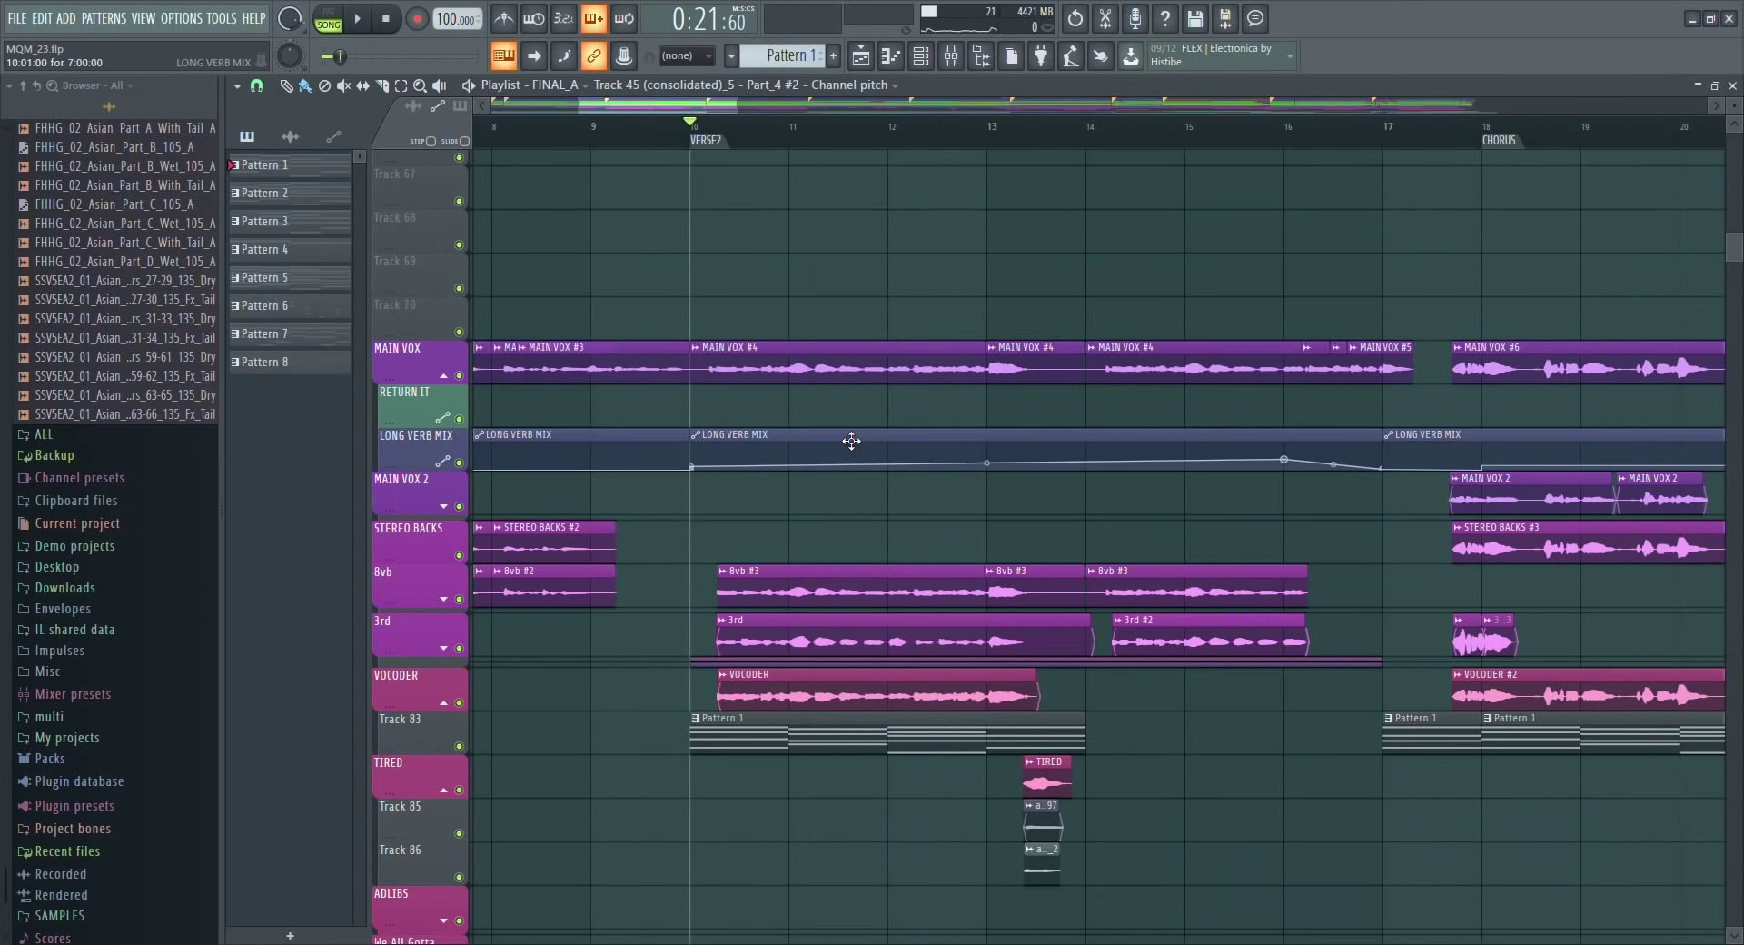
pyautogui.scroll(2, 851, 440)
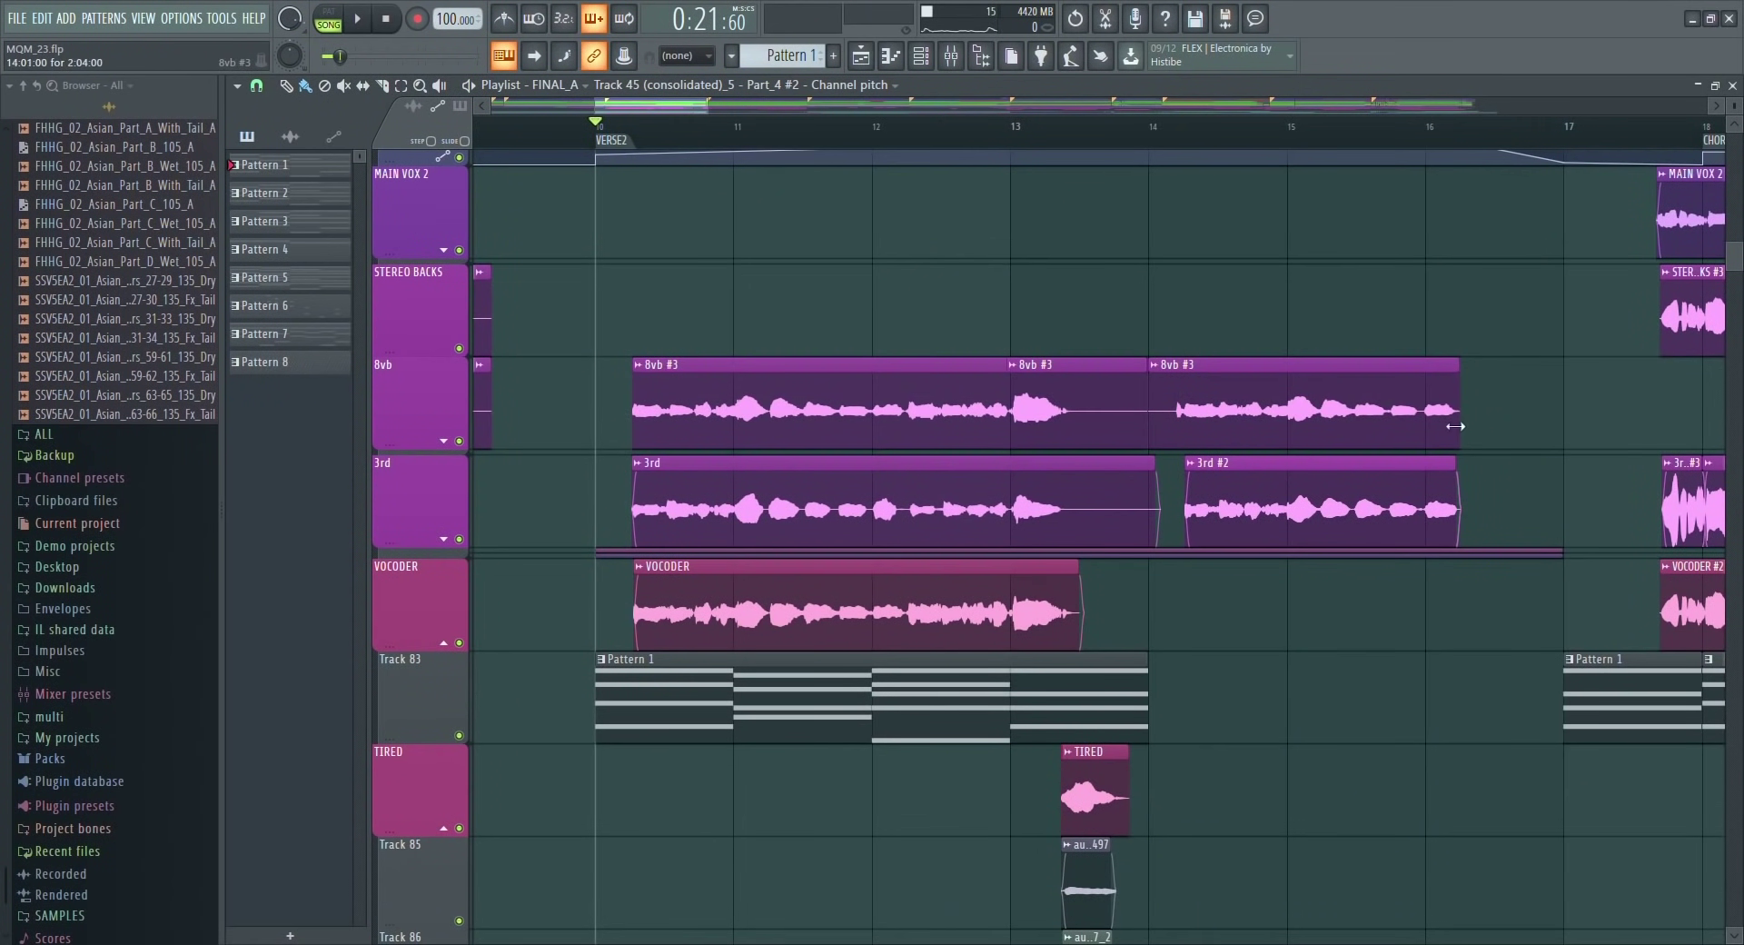
pyautogui.click(444, 441)
pyautogui.press('space')
pyautogui.rightClick(458, 441)
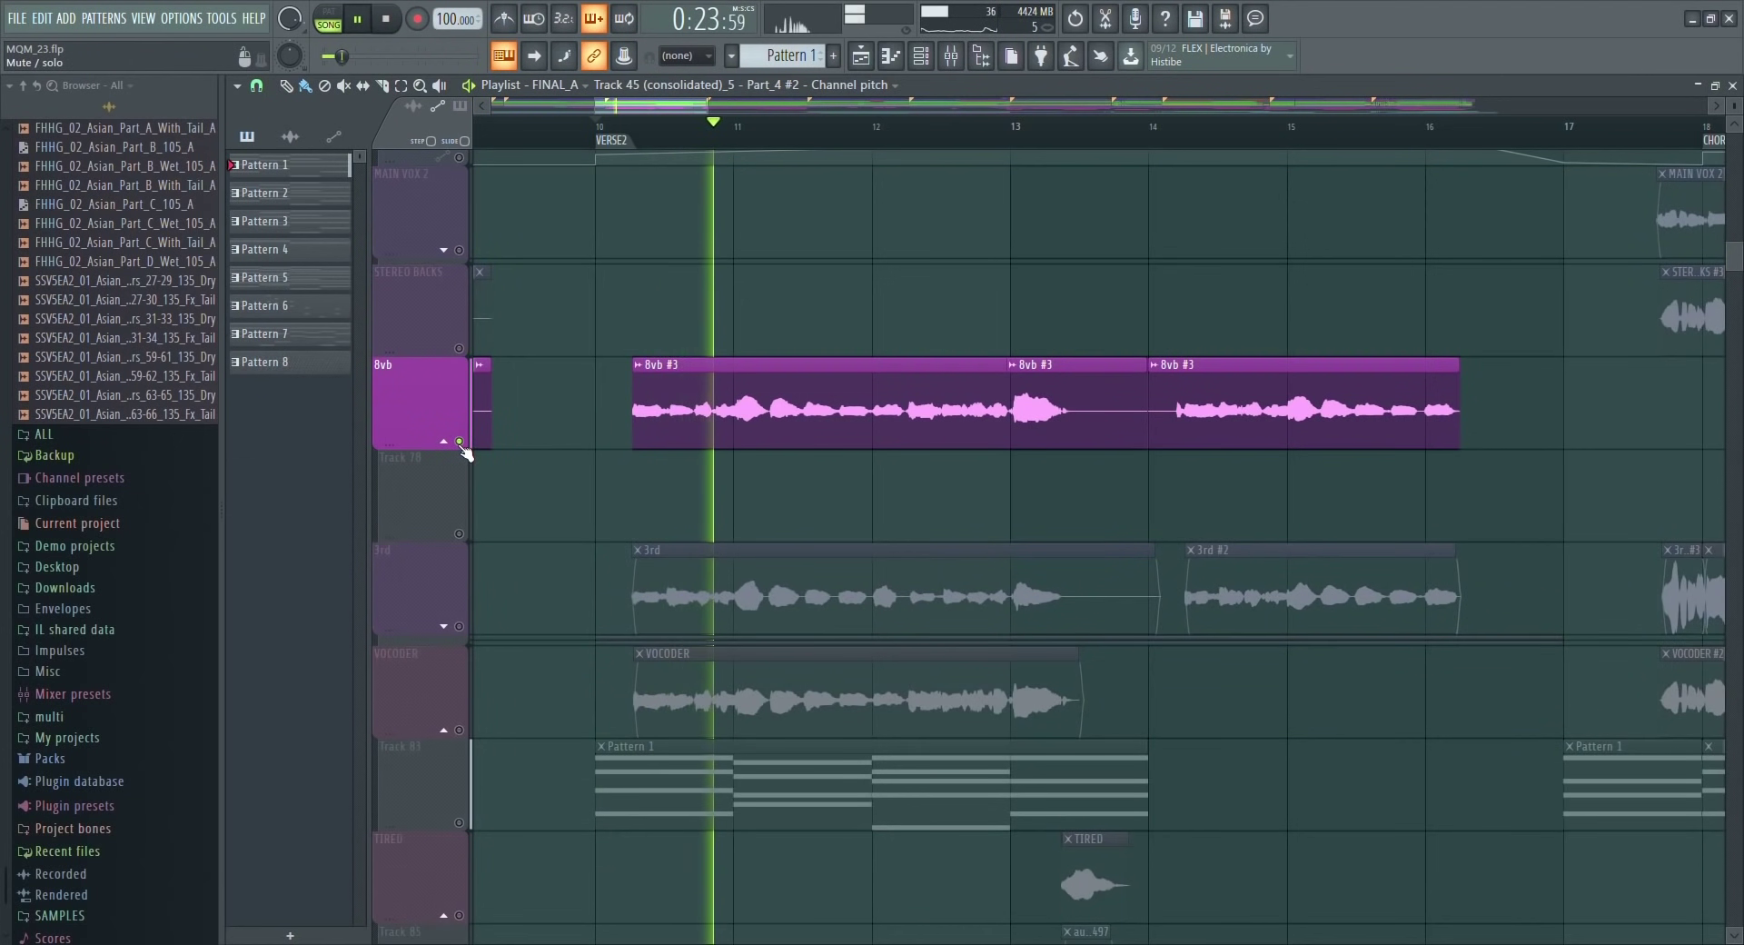
pyautogui.press('space')
# Solo the 3rd track in the playlist and audition its harmony part from bar 10.
pyautogui.rightClick(460, 626)
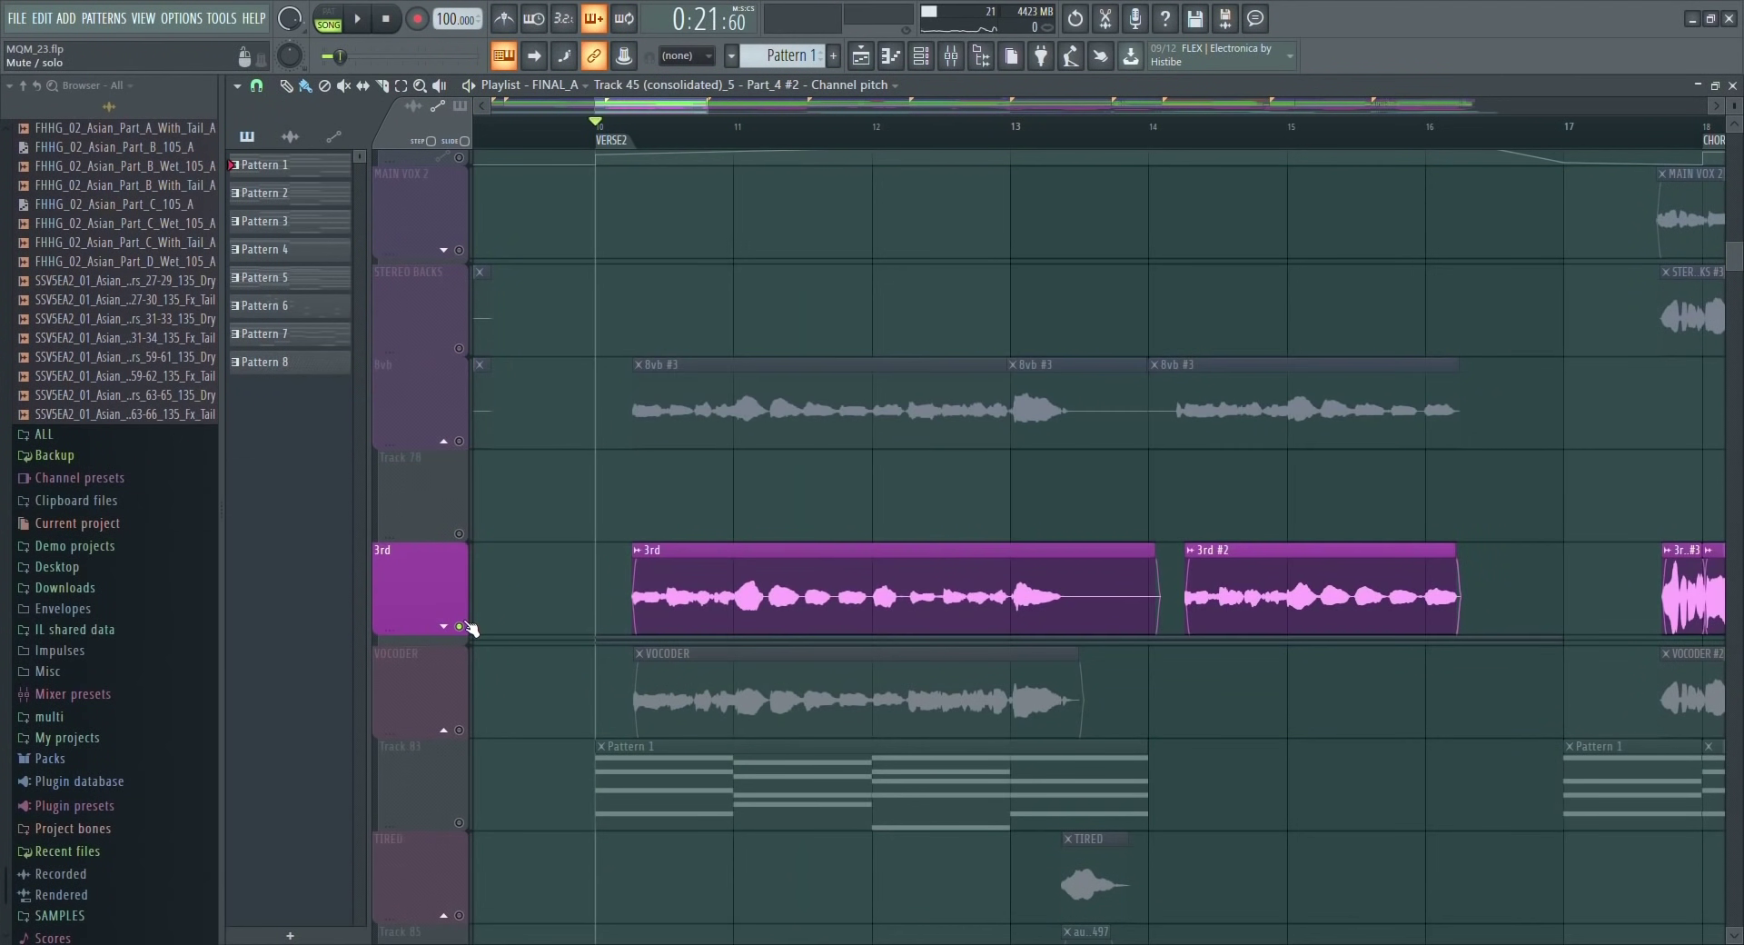
pyautogui.press('space')
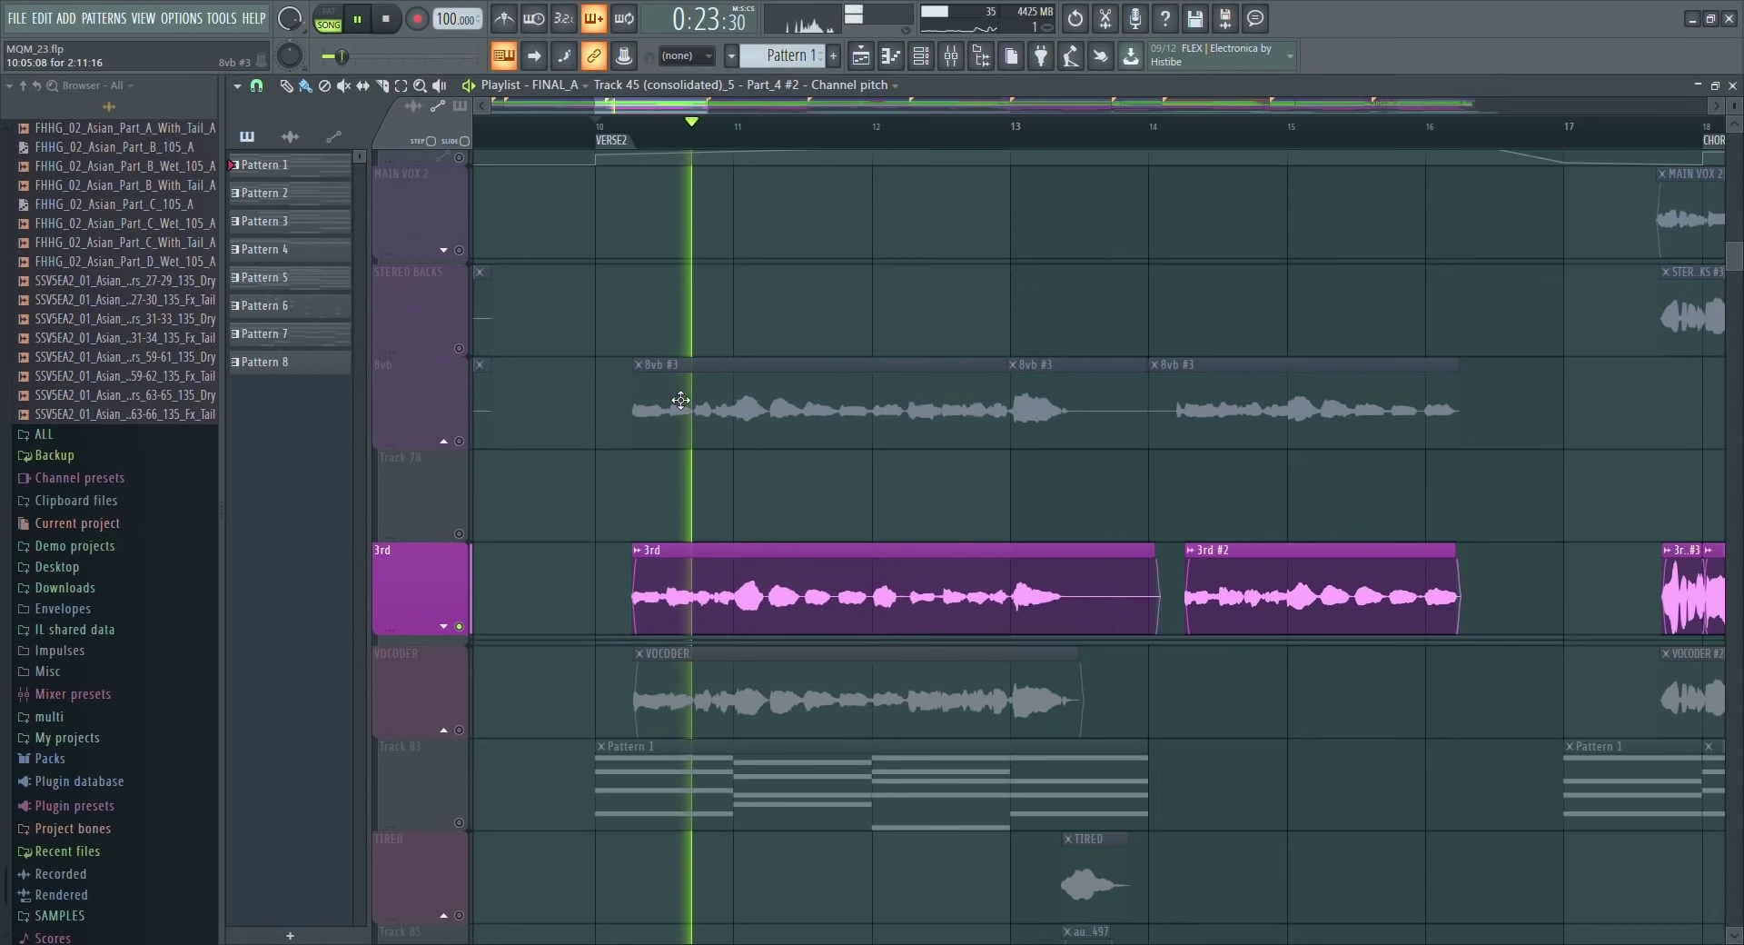
pyautogui.scroll(1, 679, 398)
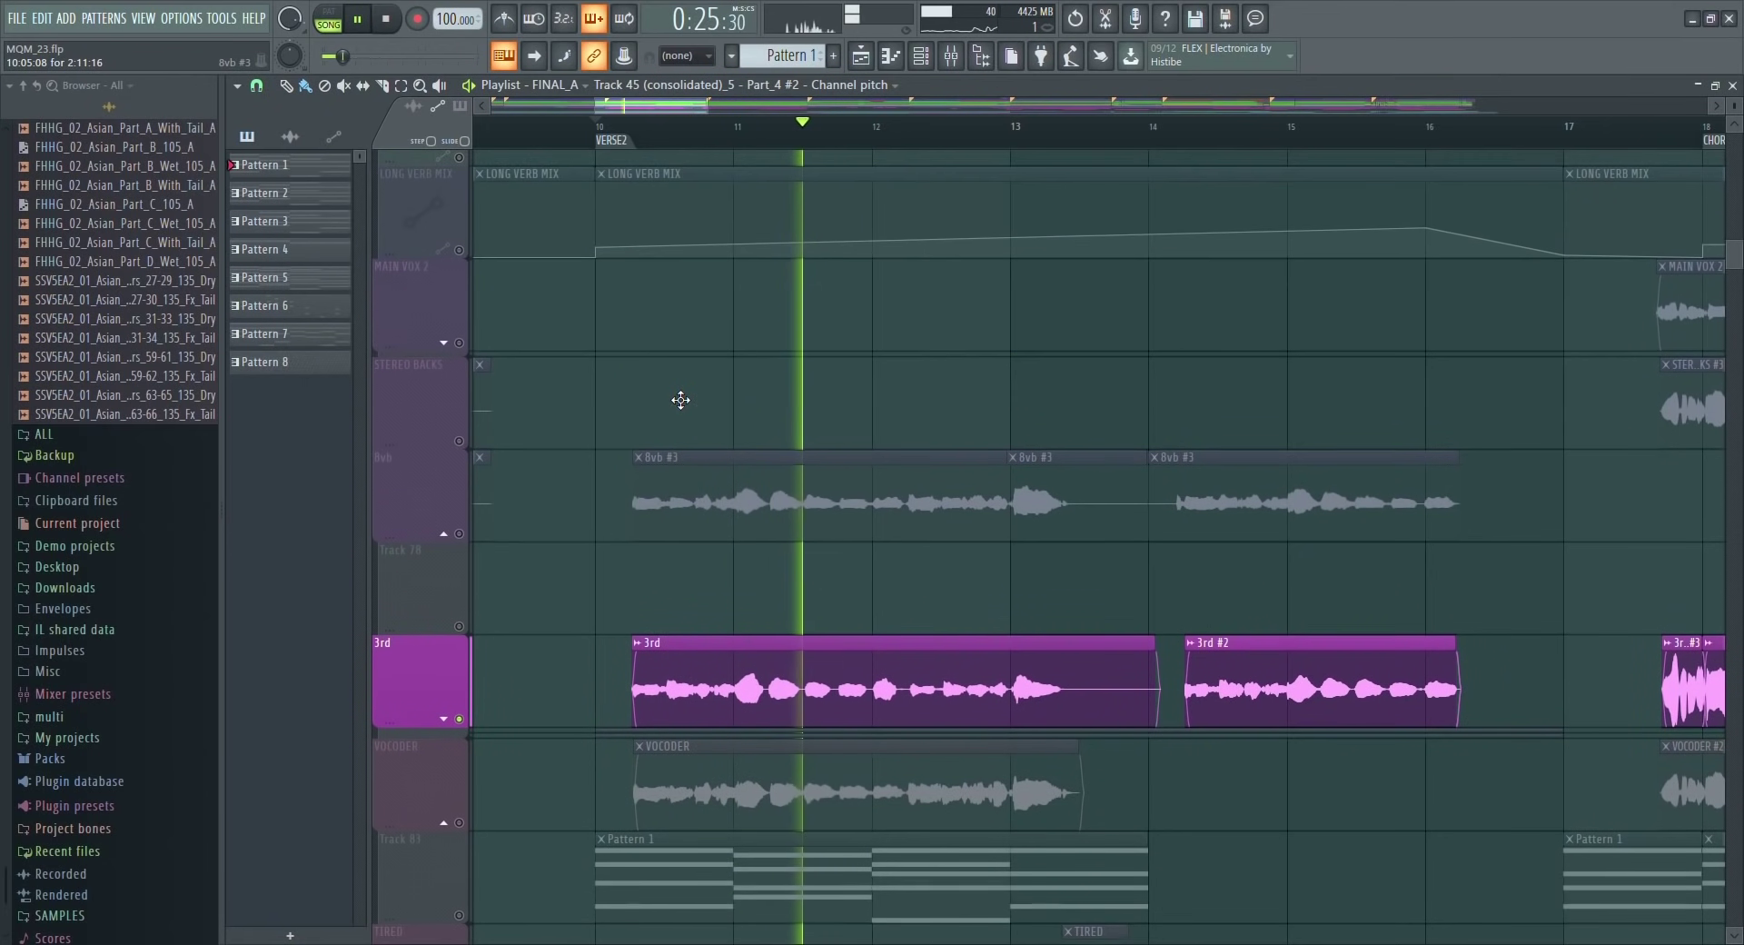
pyautogui.scroll(1, 672, 395)
pyautogui.scroll(1, 545, 363)
pyautogui.press('space')
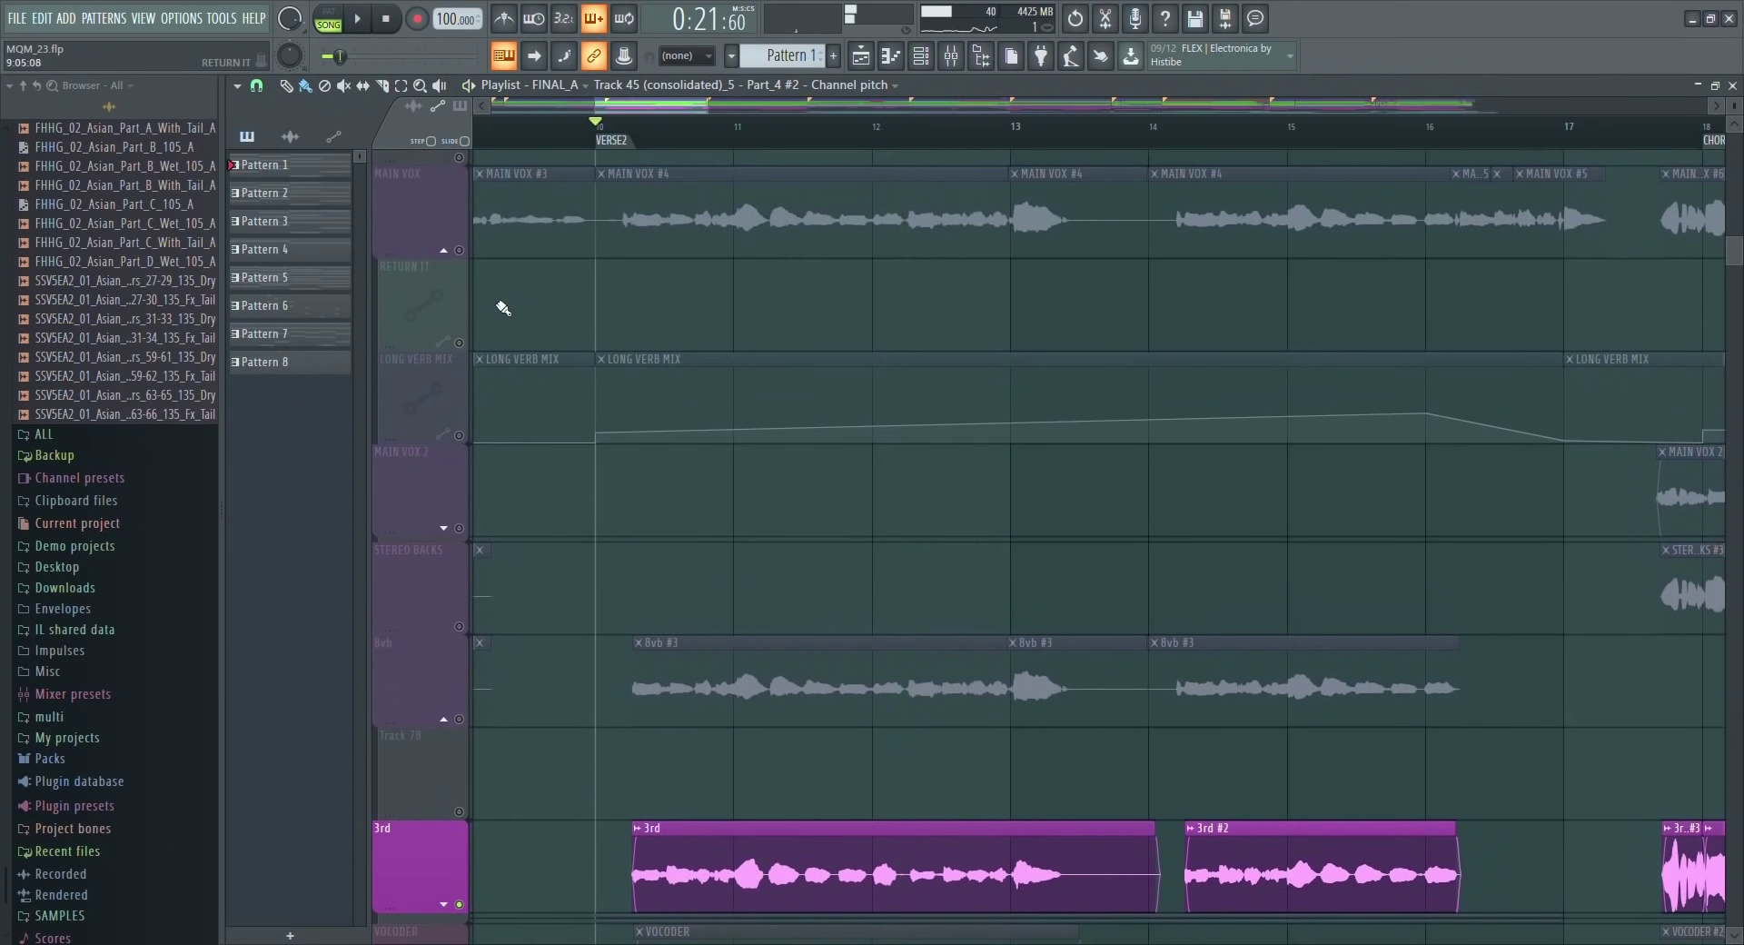
# Unmute the MAIN VOX track and audition it together with the 3rd harmony from bar 10.
pyautogui.click(459, 250)
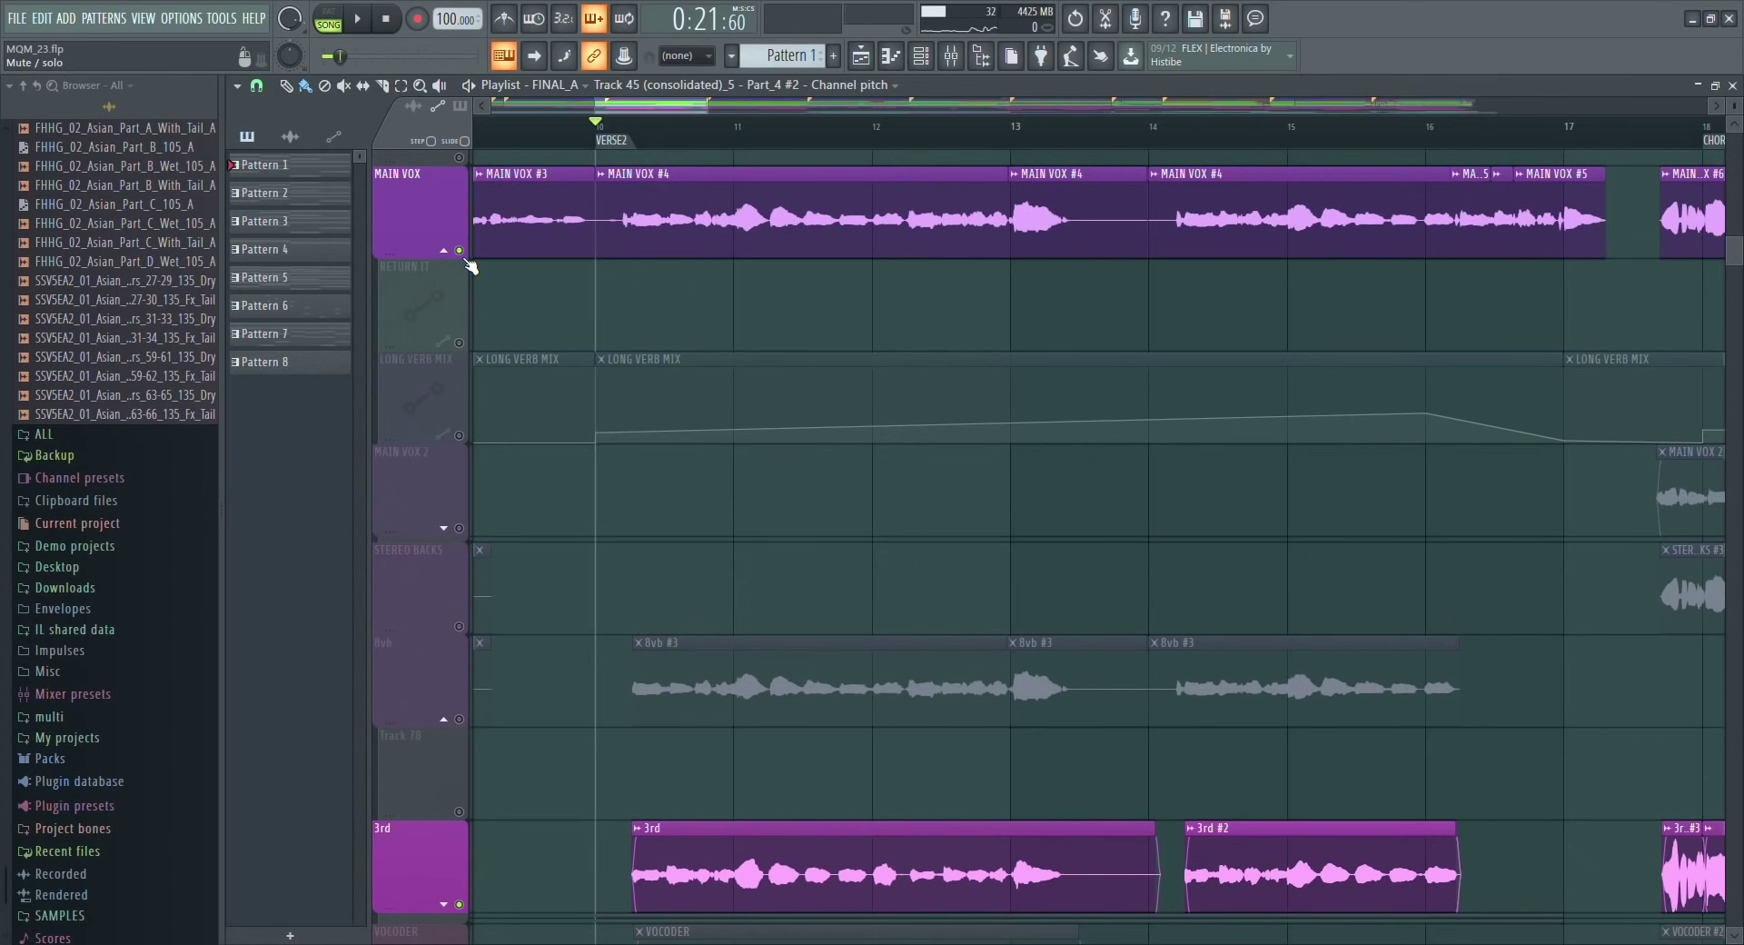
pyautogui.press('space')
pyautogui.keyDown('ctrl'); pyautogui.rightClick(642, 796); pyautogui.keyUp('ctrl')
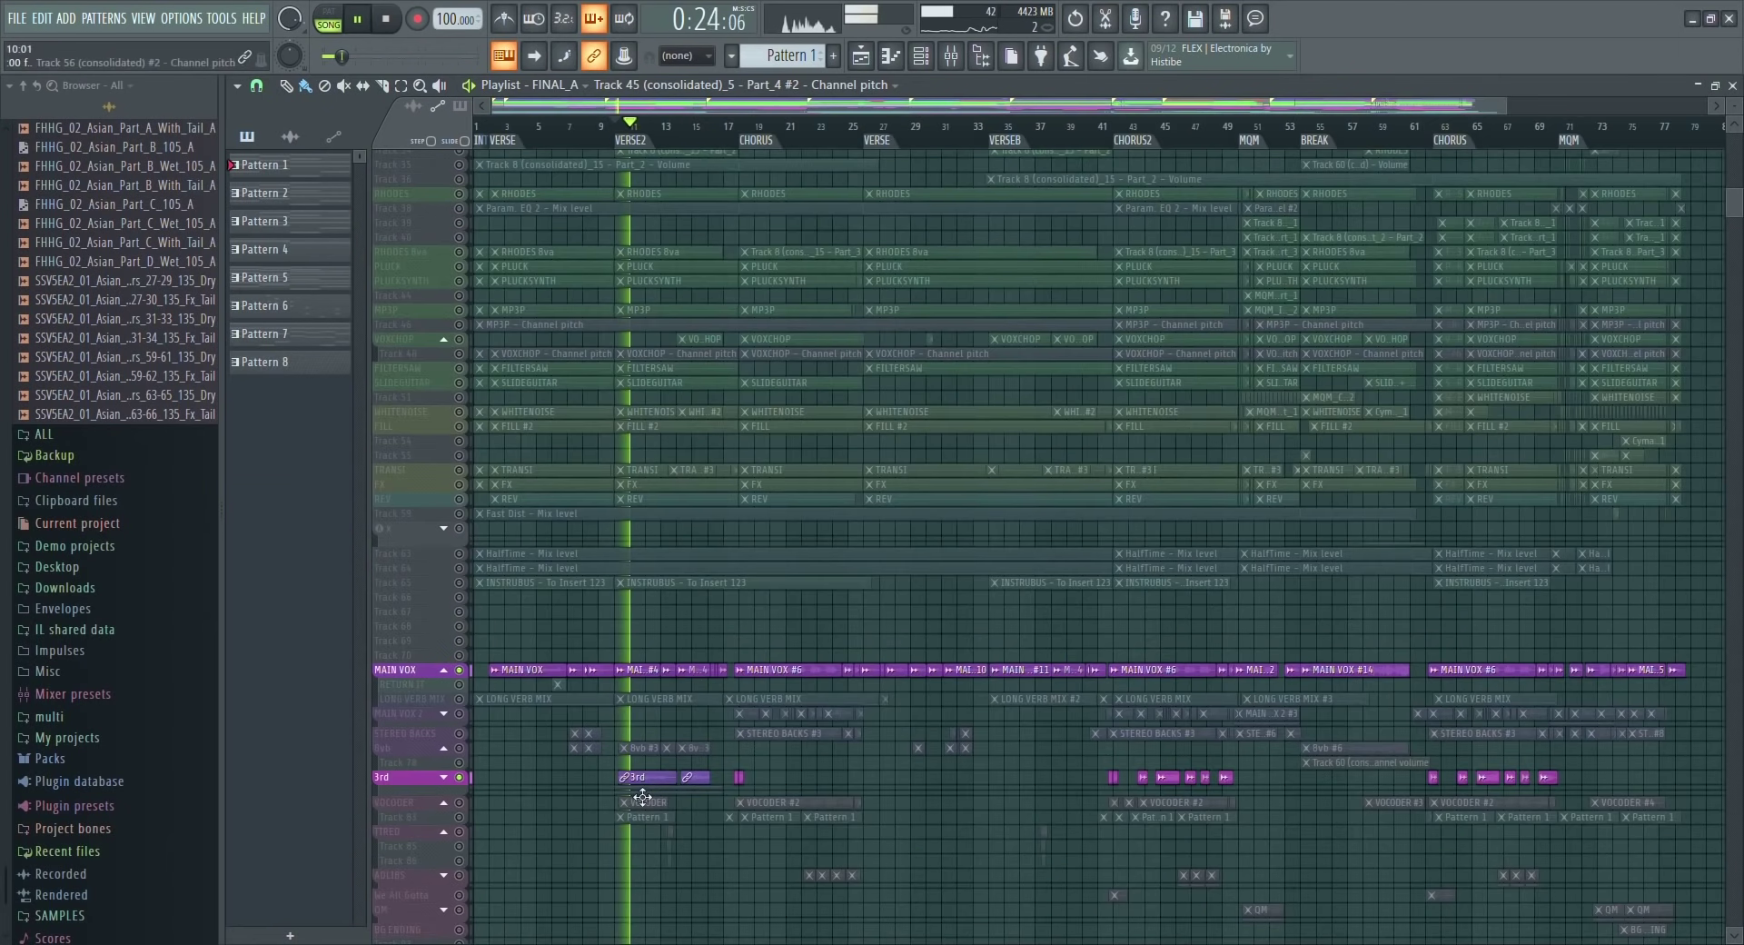
pyautogui.moveTo(642, 796); pyautogui.dragTo(836, 933)
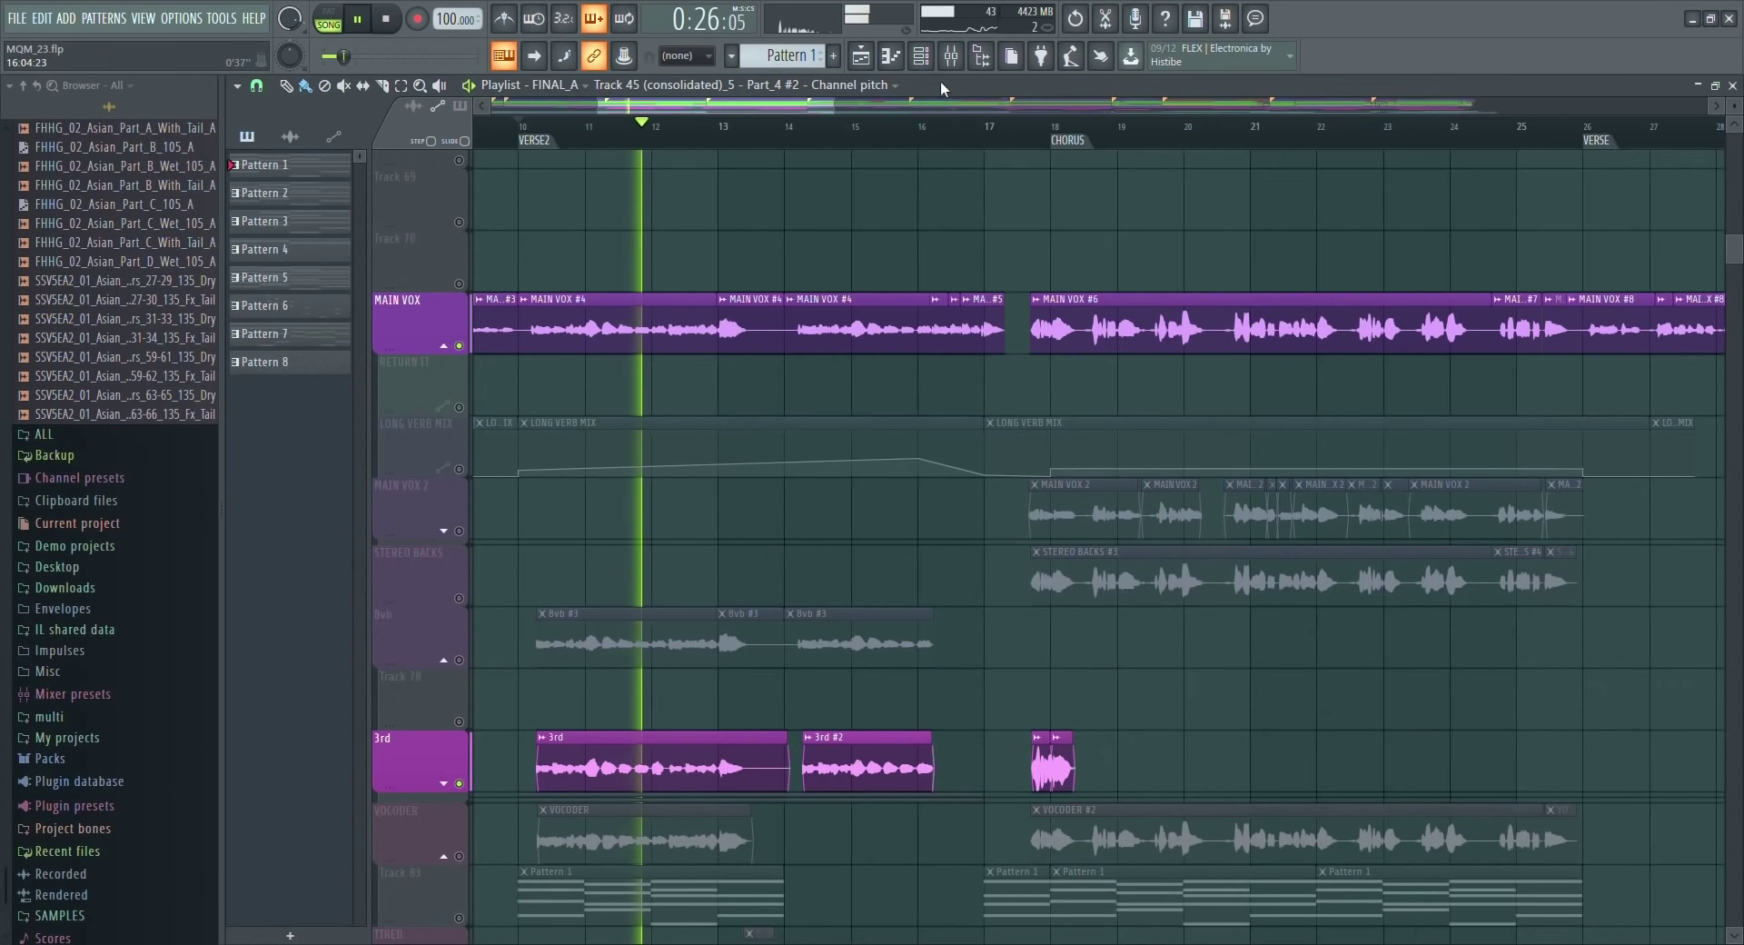
pyautogui.press('space')
# Show the mixer, select the 3rd mixer track, and examine its Waves Tune Real-Time pitch correction settings.
pyautogui.press('F9')
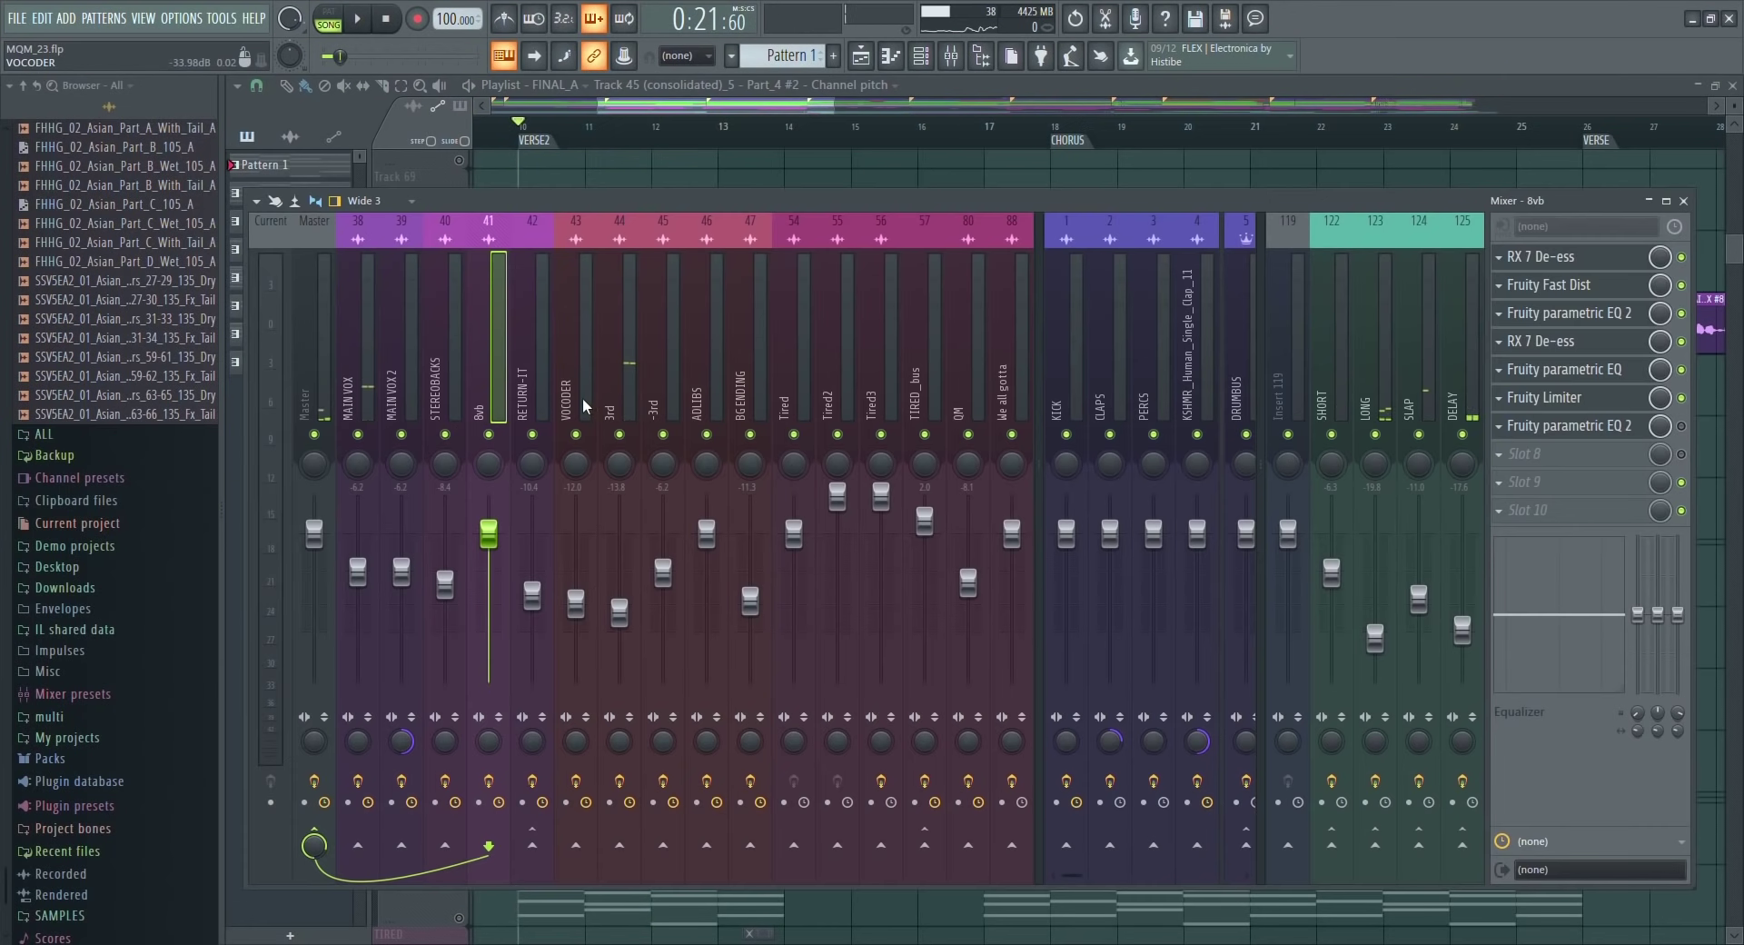
pyautogui.press('Left')
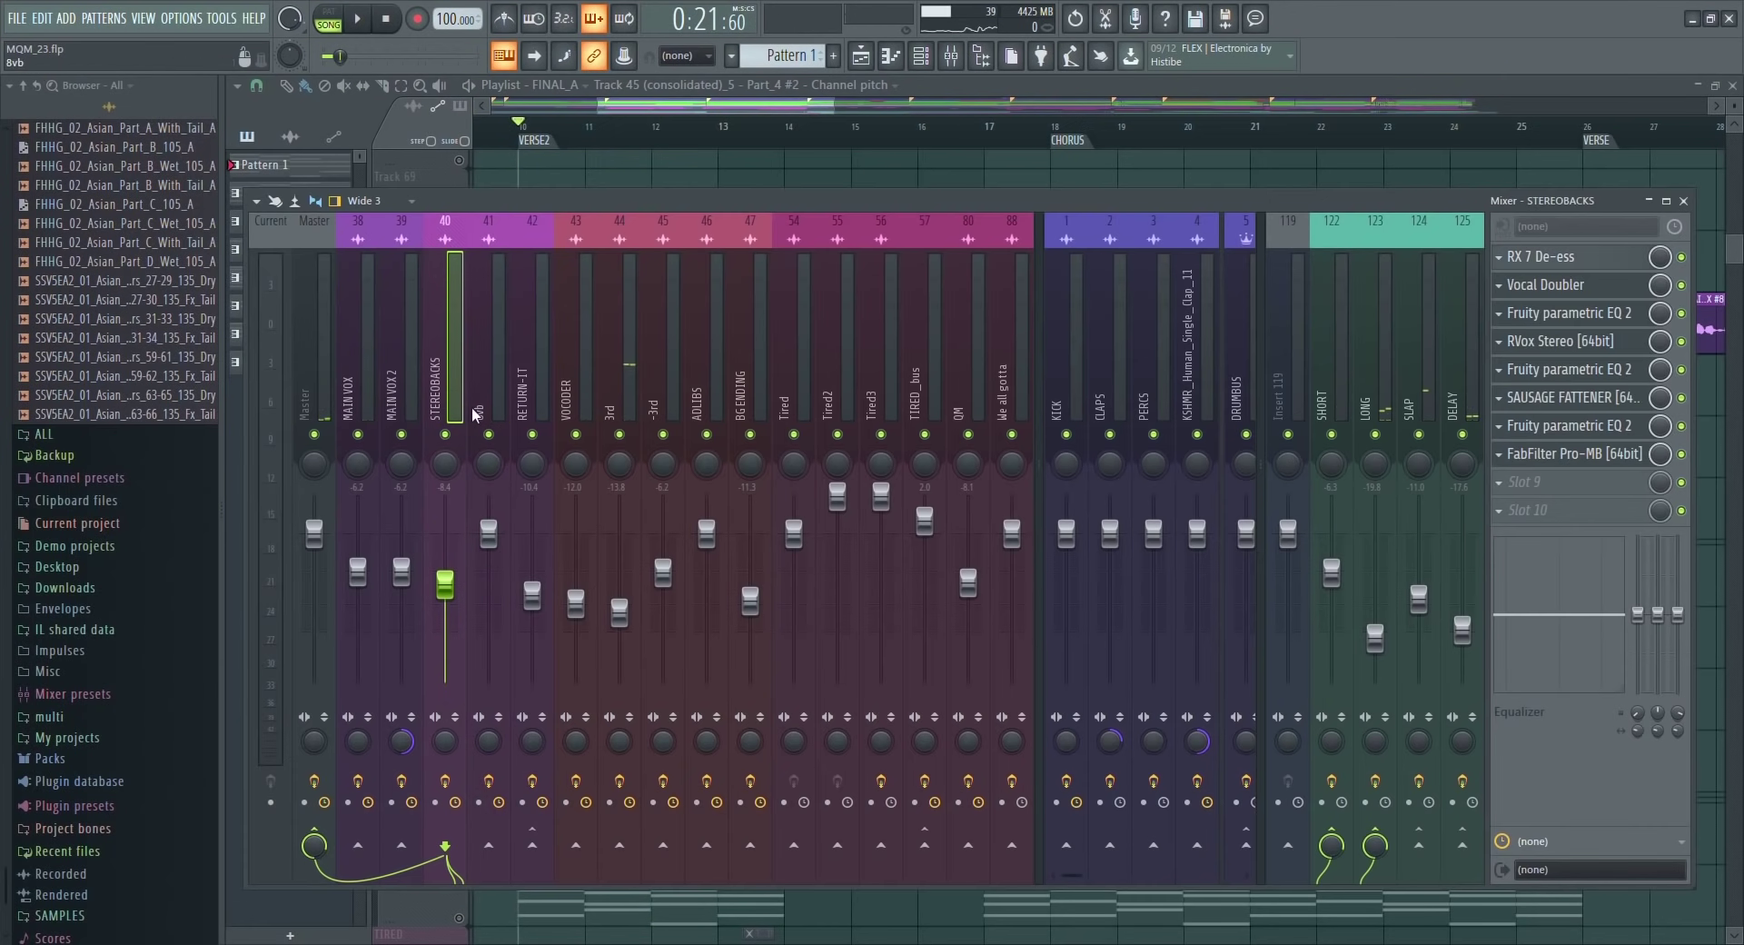
pyautogui.click(614, 387)
pyautogui.click(1567, 284)
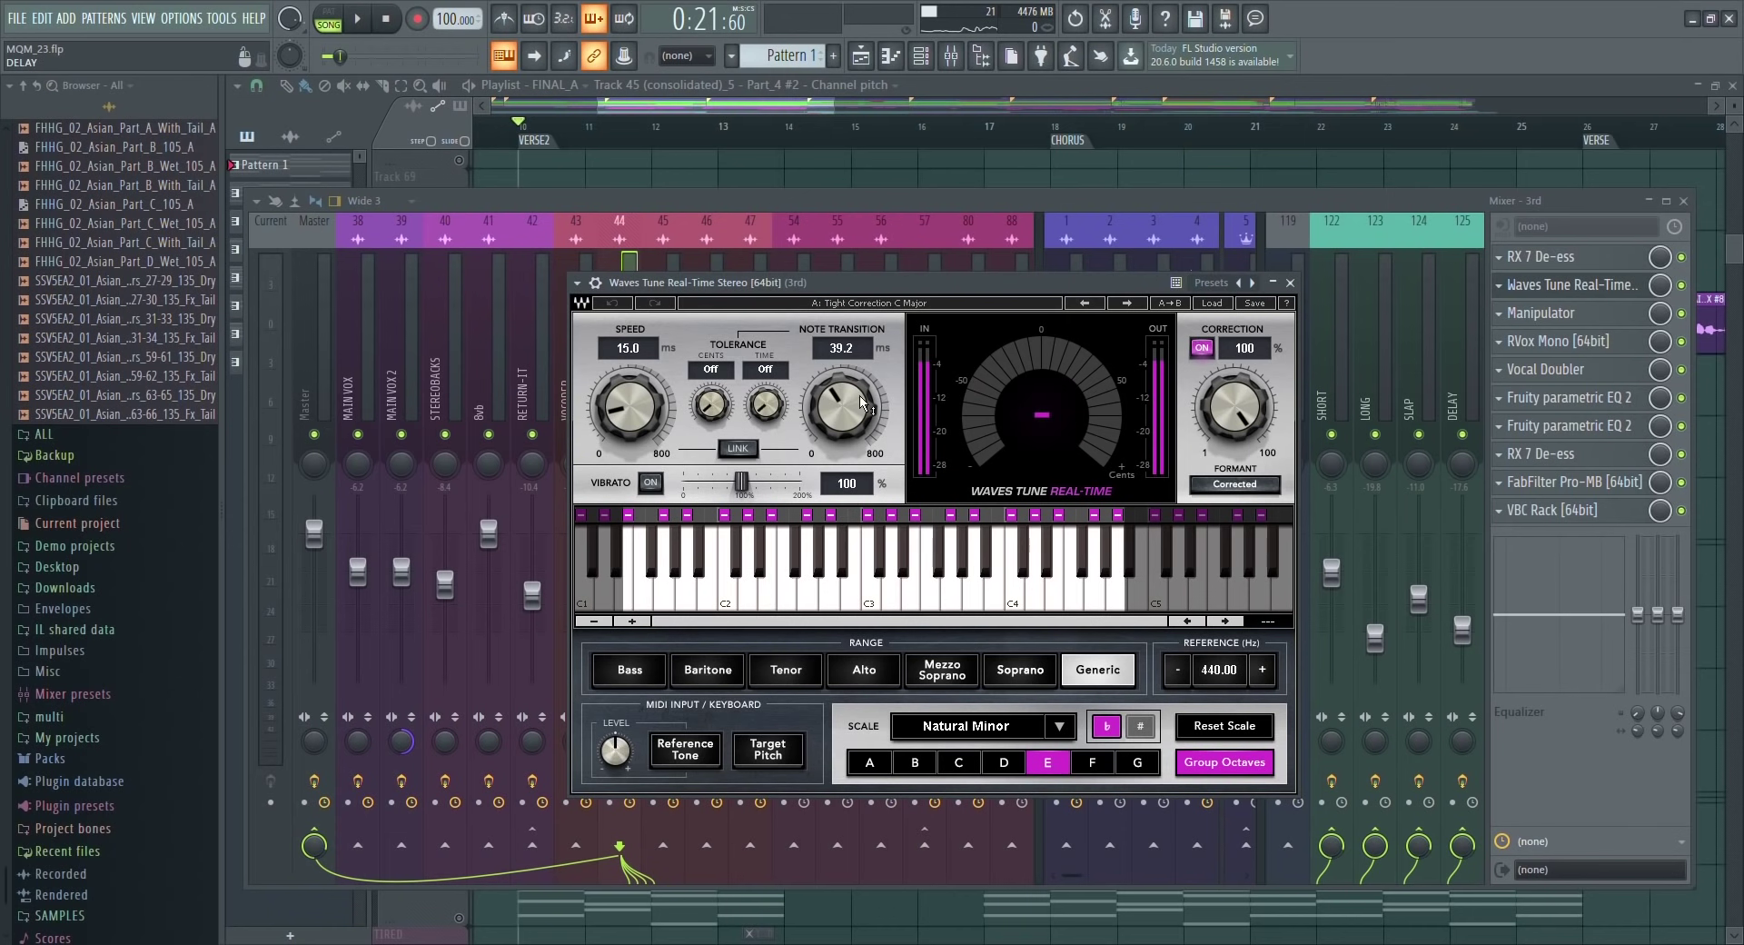
pyautogui.moveTo(817, 281); pyautogui.dragTo(823, 274)
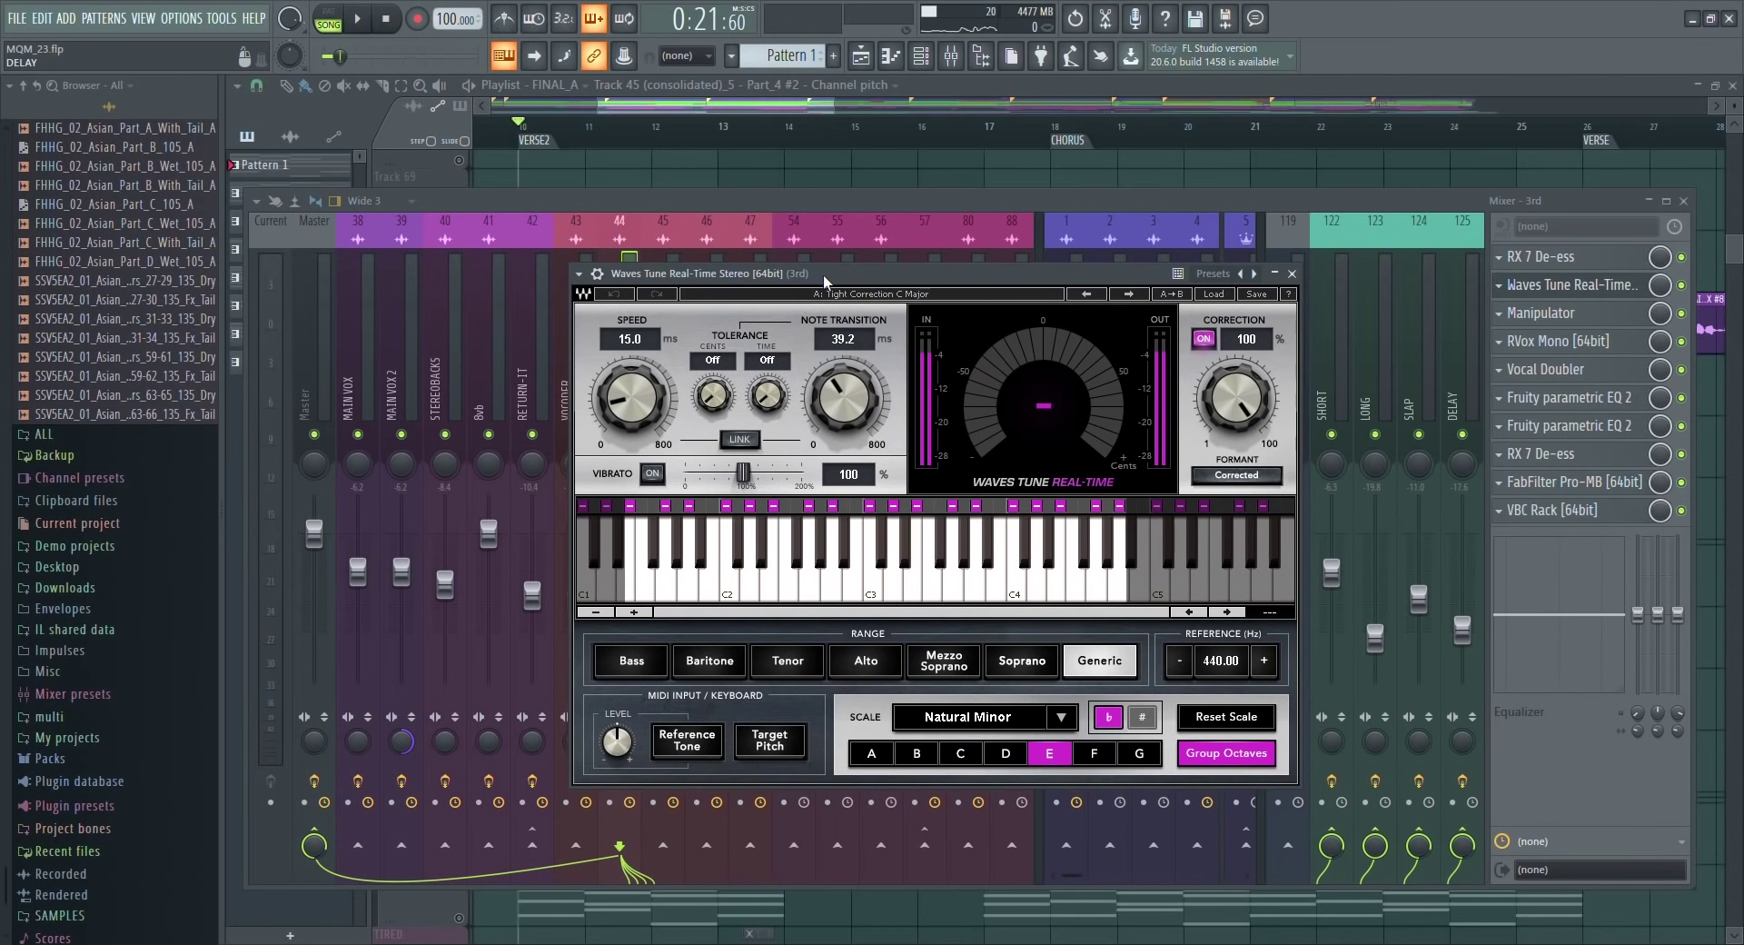
# Examine the Manipulator's formant setting on the 3rd mixer track while playing the passage from bar 10.
pyautogui.click(1569, 314)
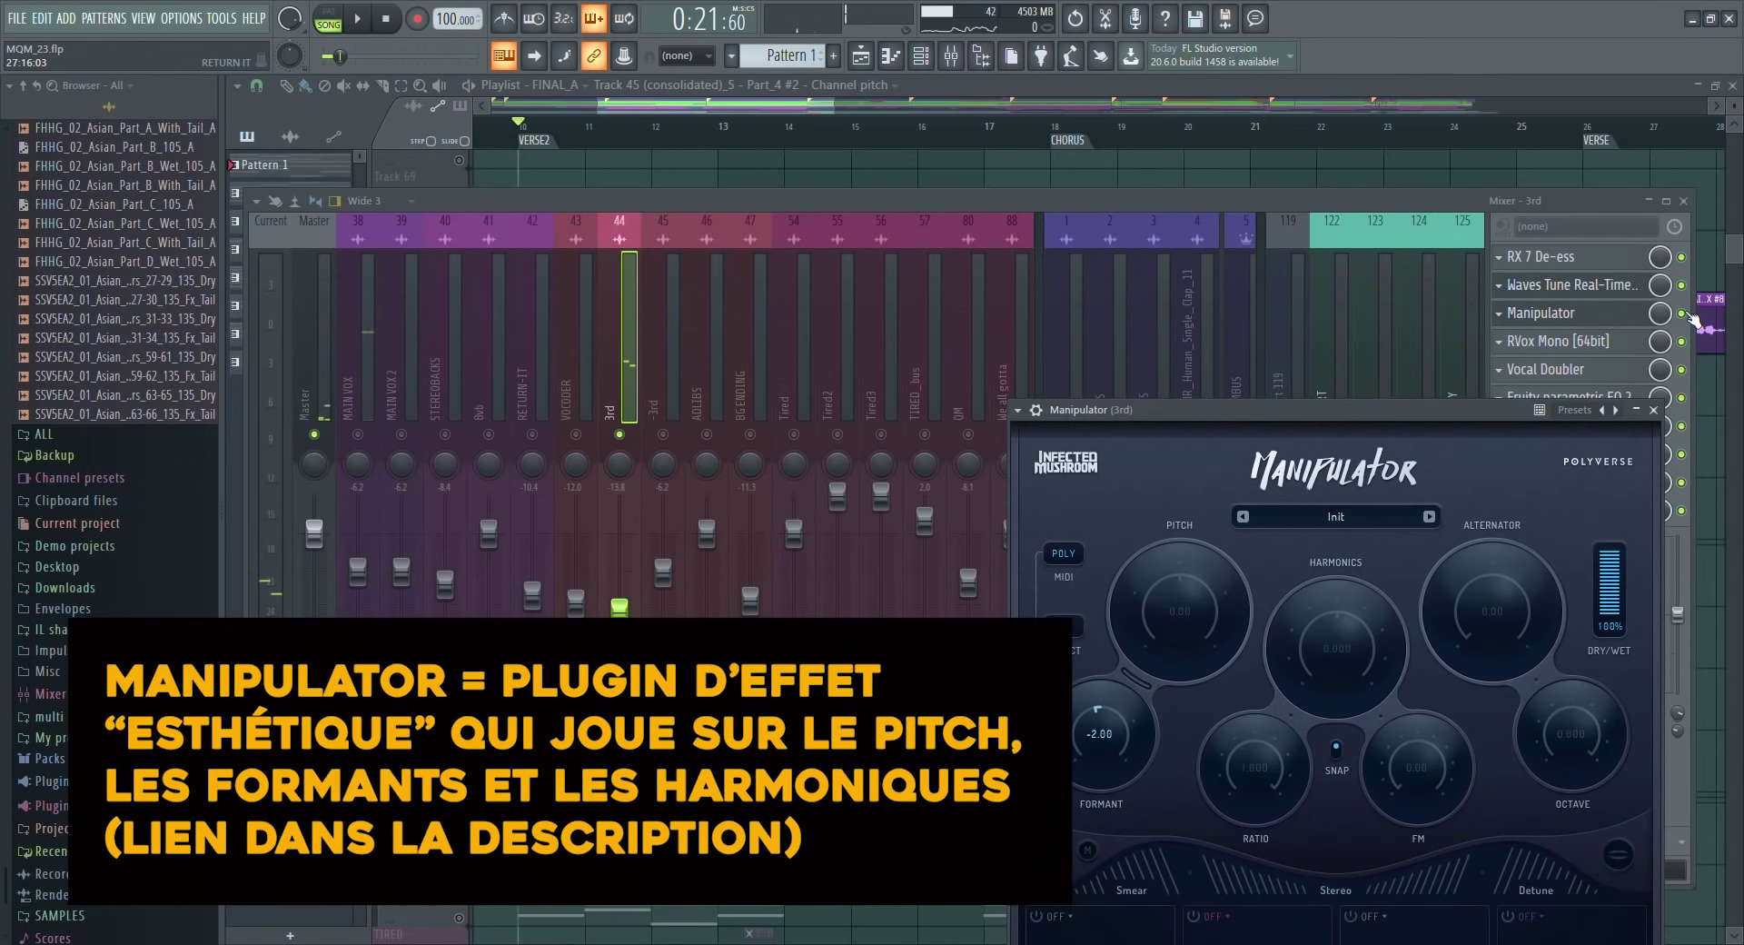
pyautogui.click(1691, 320)
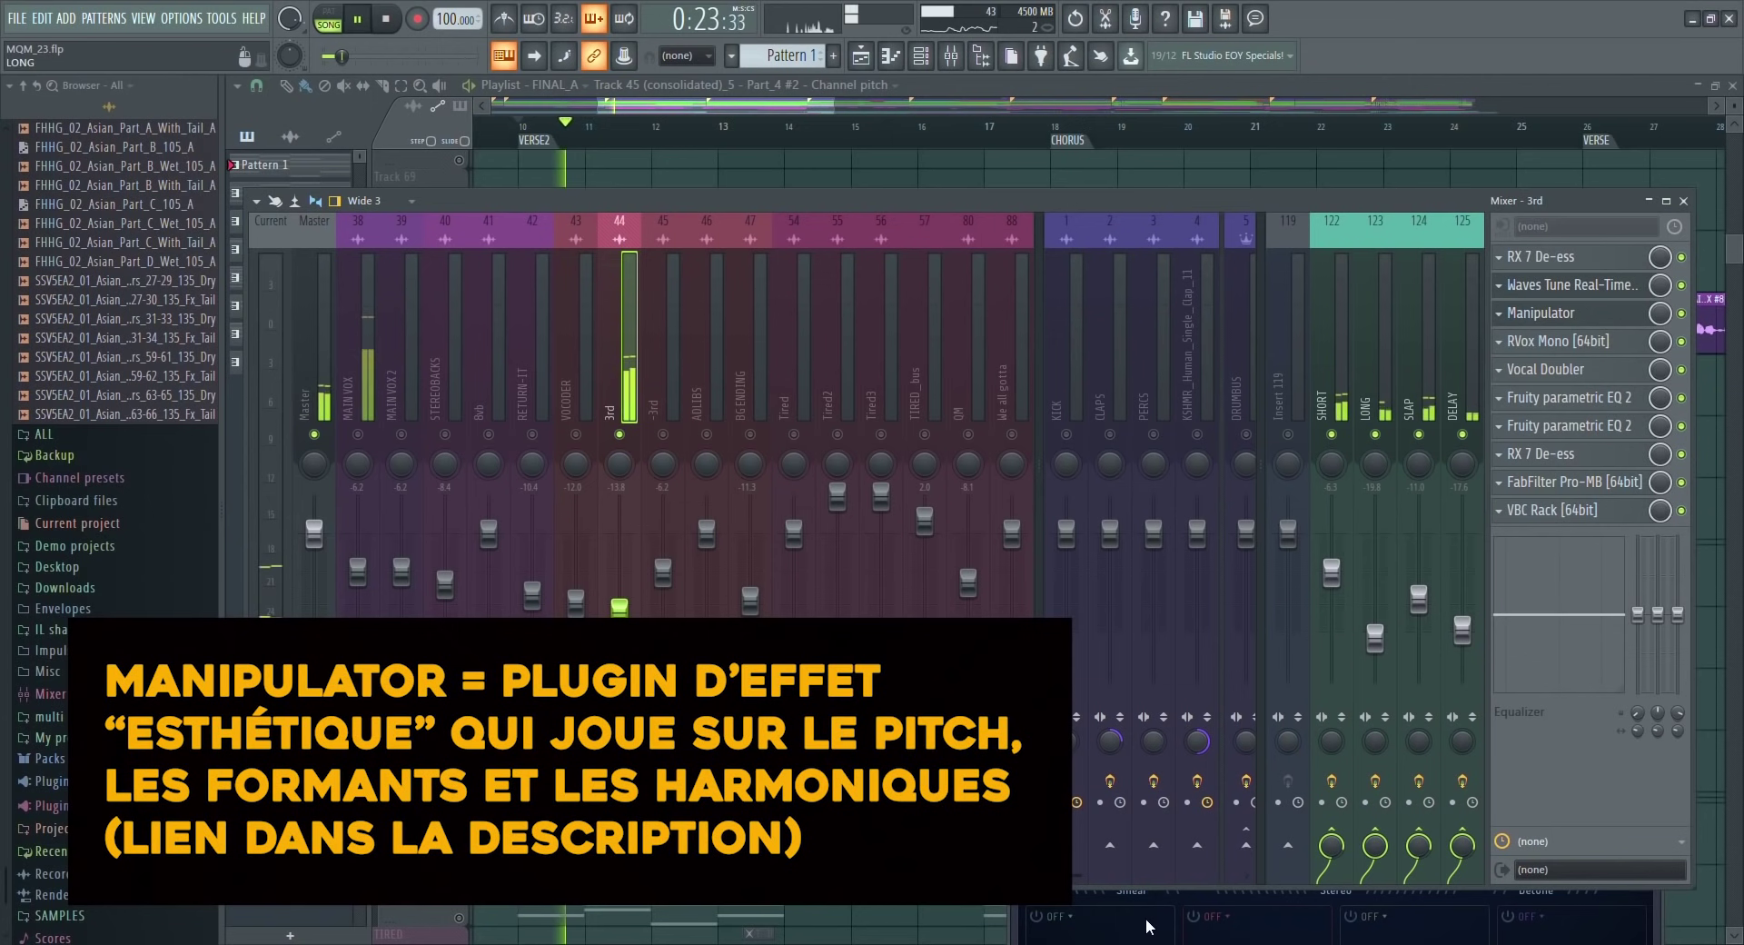
pyautogui.click(1147, 924)
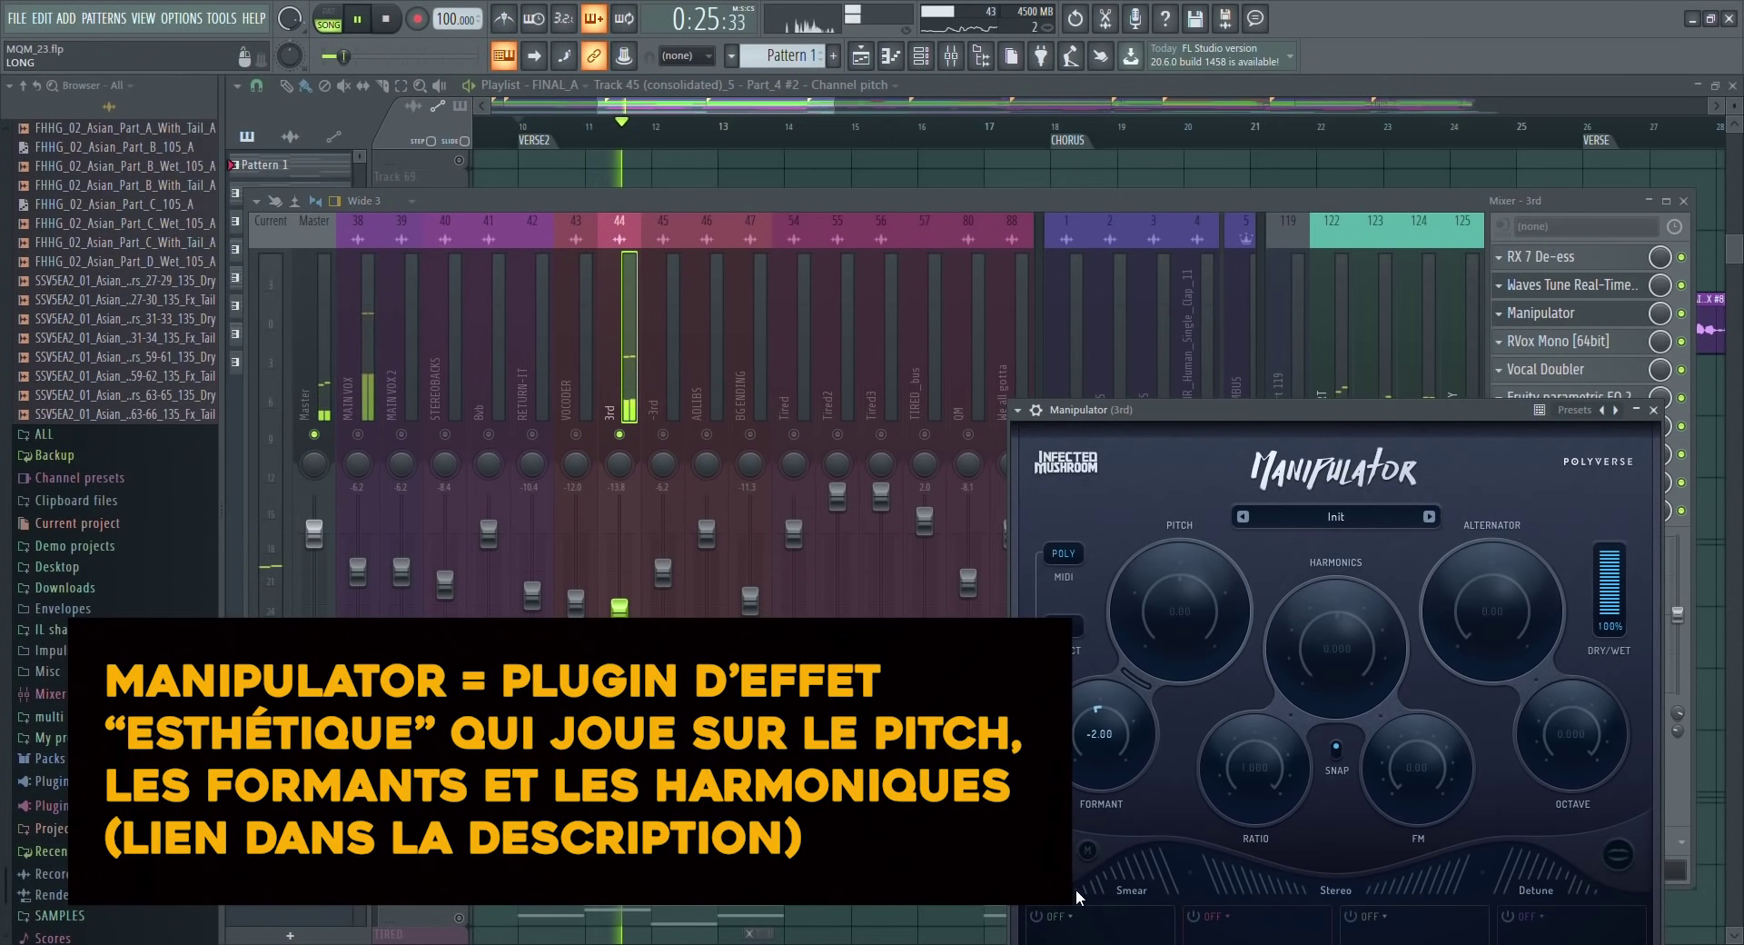
pyautogui.press('space')
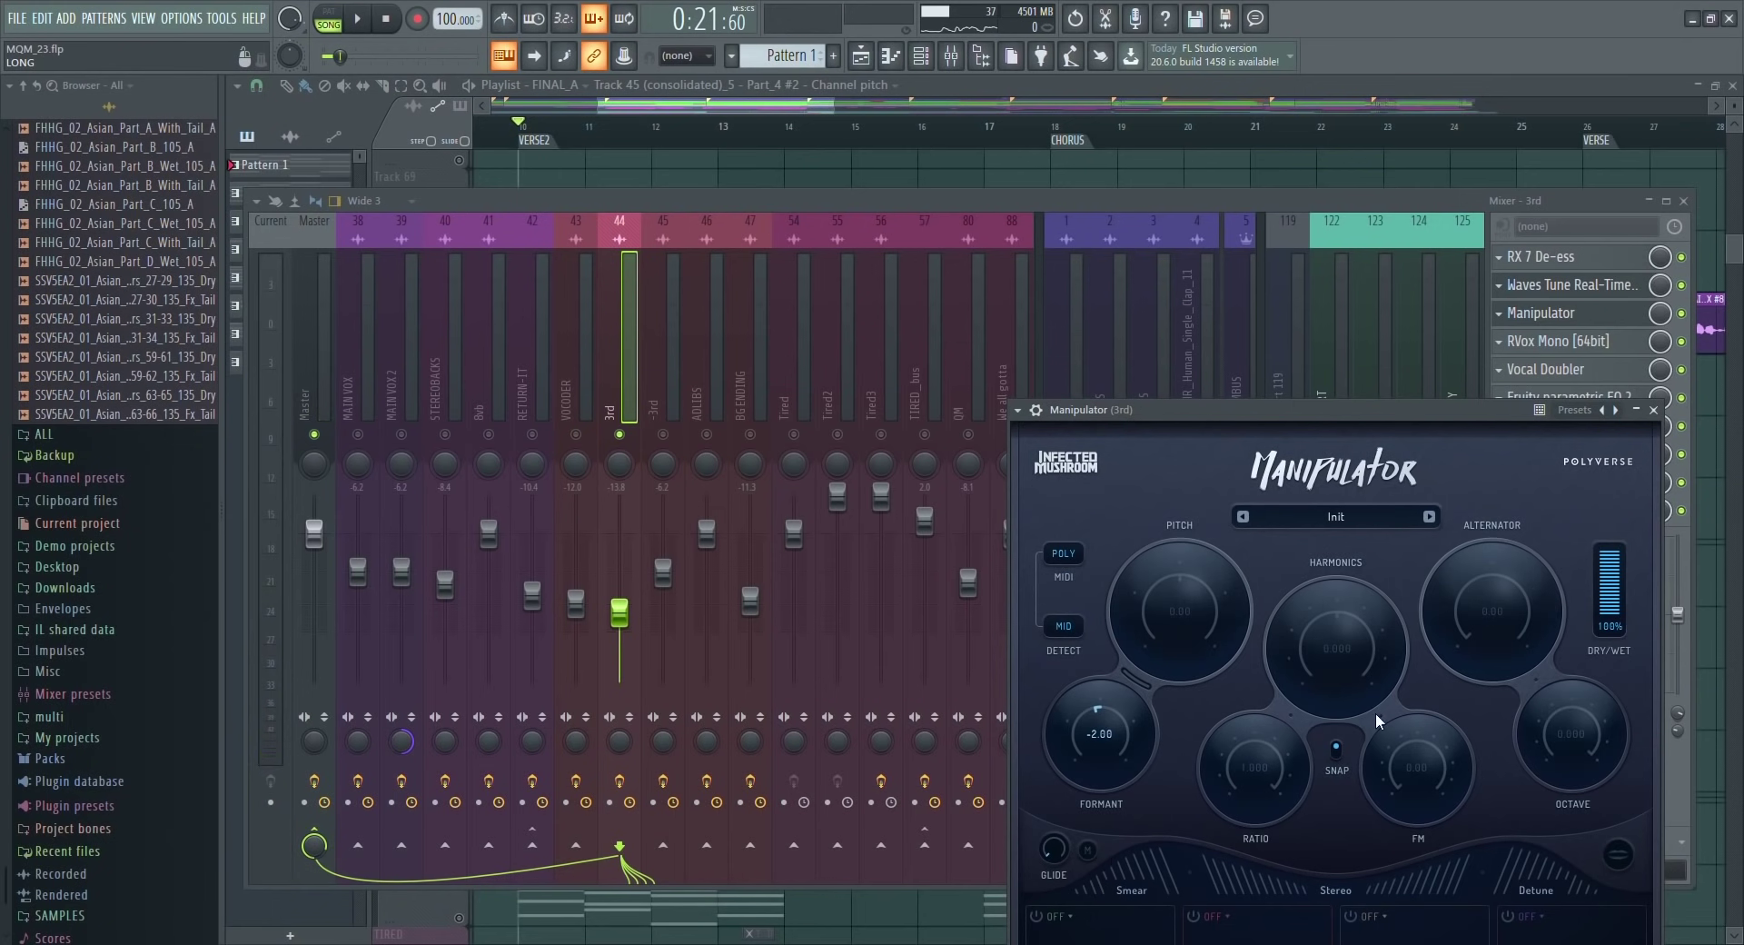
# Examine the RVox Mono compression, the Vocal Doubler, and the Fruity parametric EQ 2 curve on the 3rd mixer track.
pyautogui.click(1550, 351)
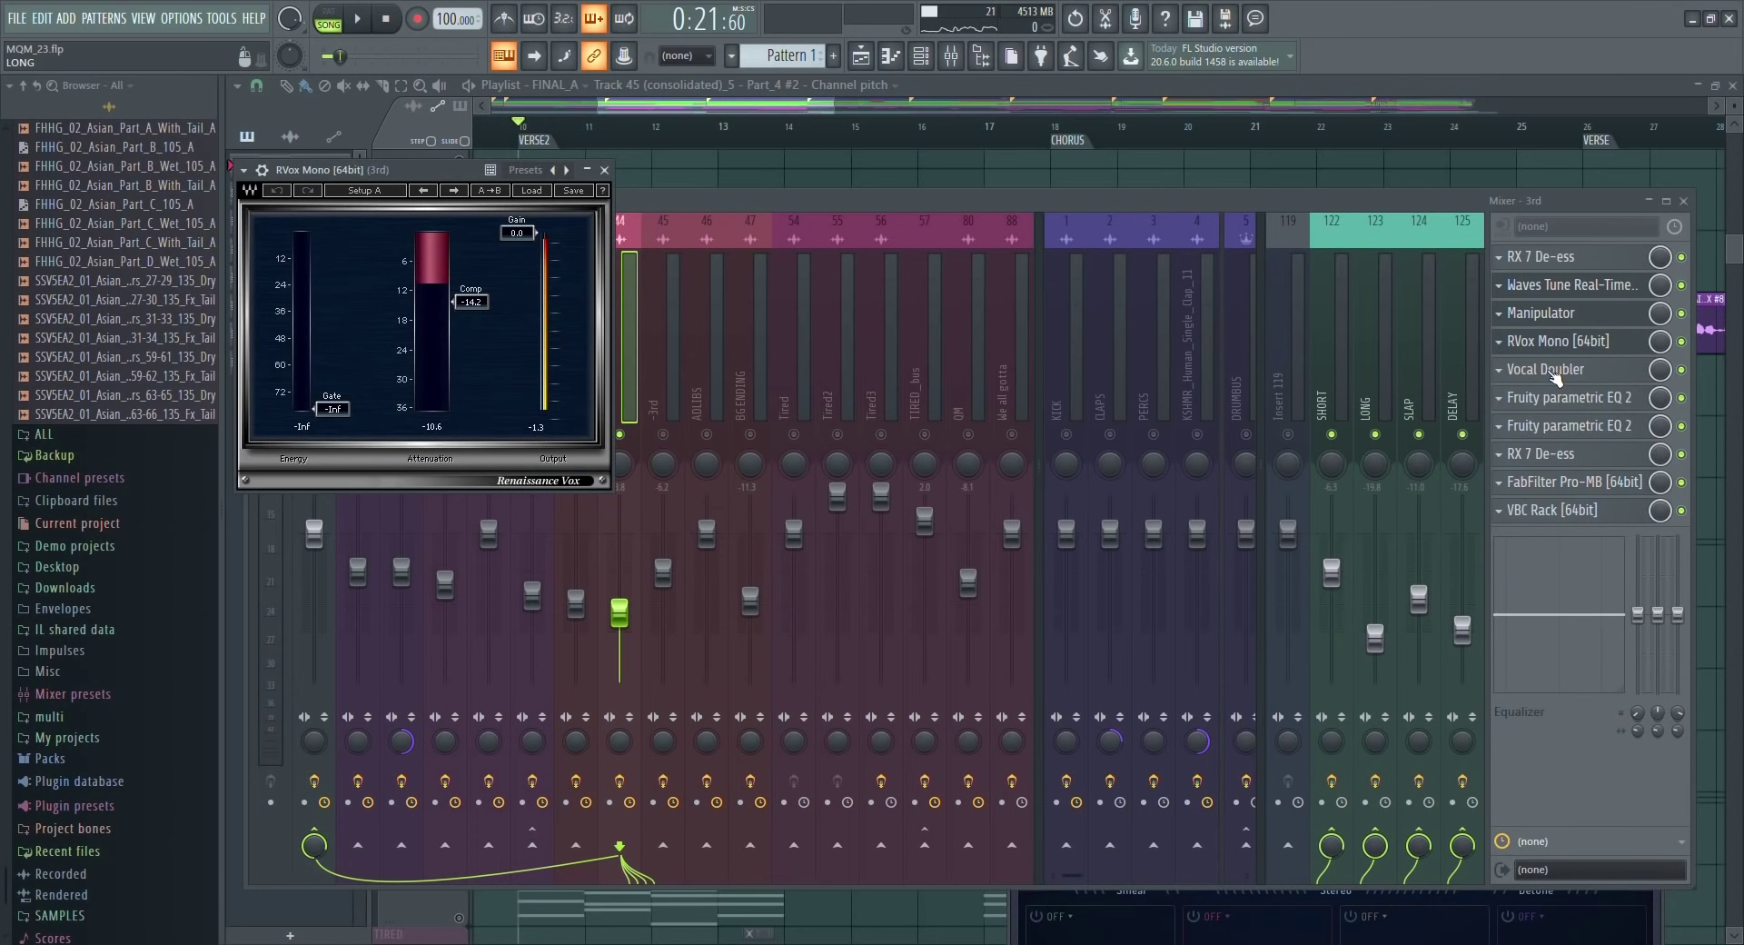
pyautogui.click(1553, 370)
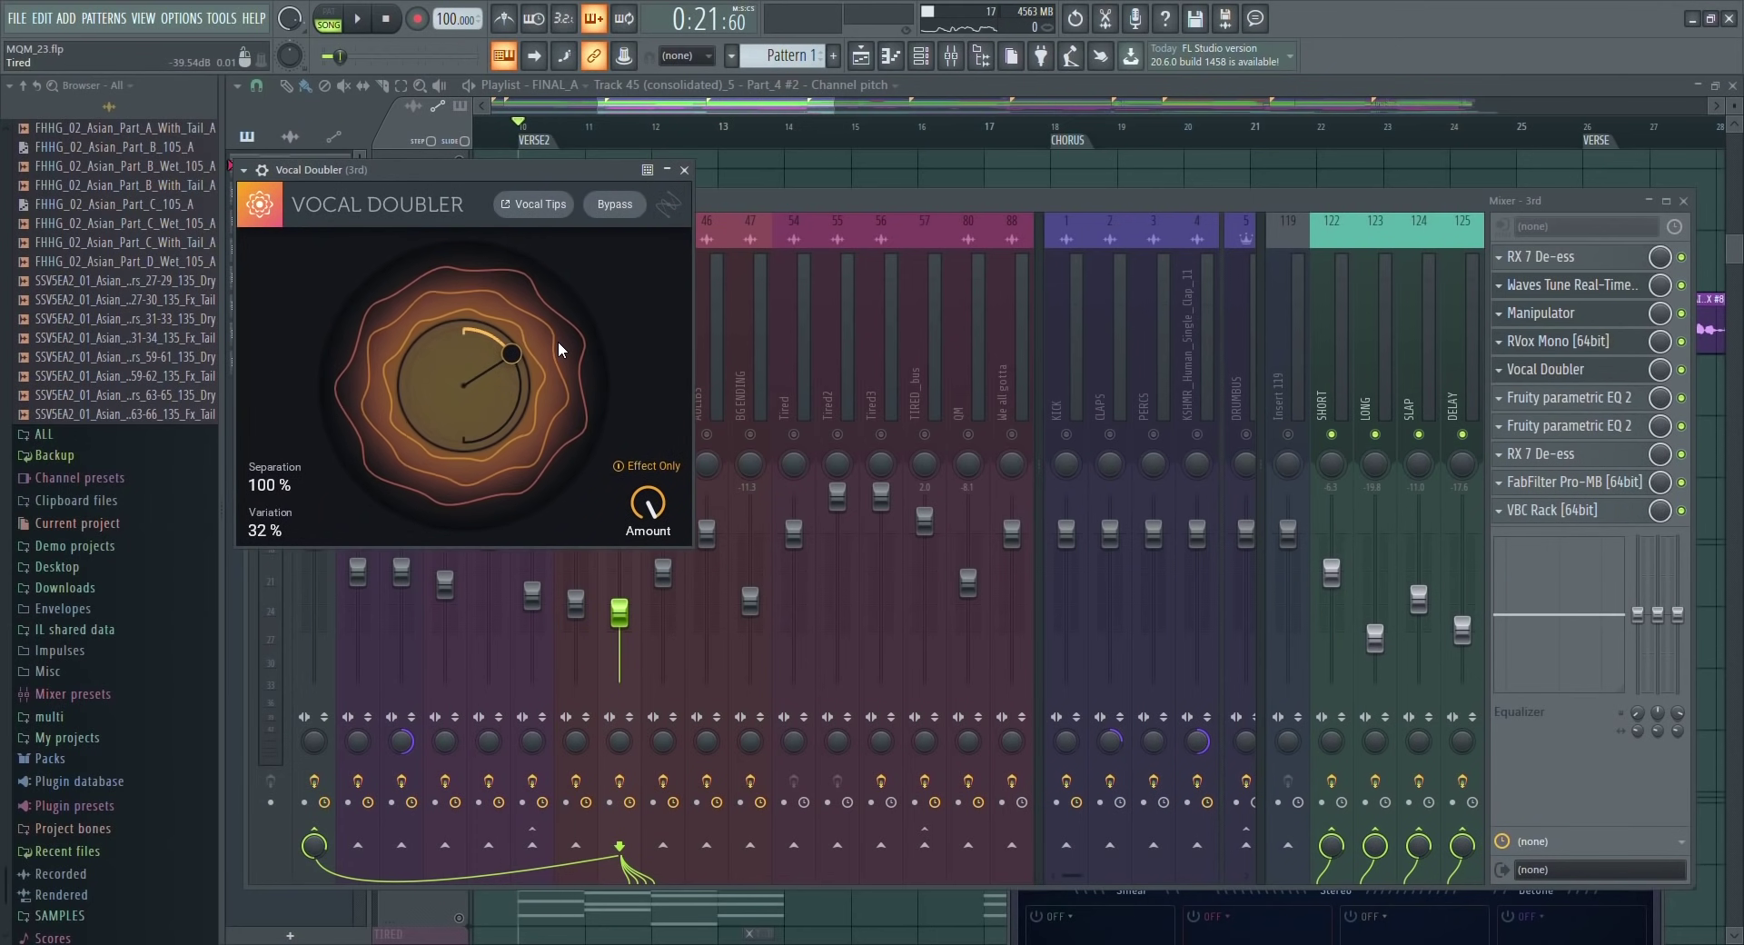
pyautogui.click(799, 576)
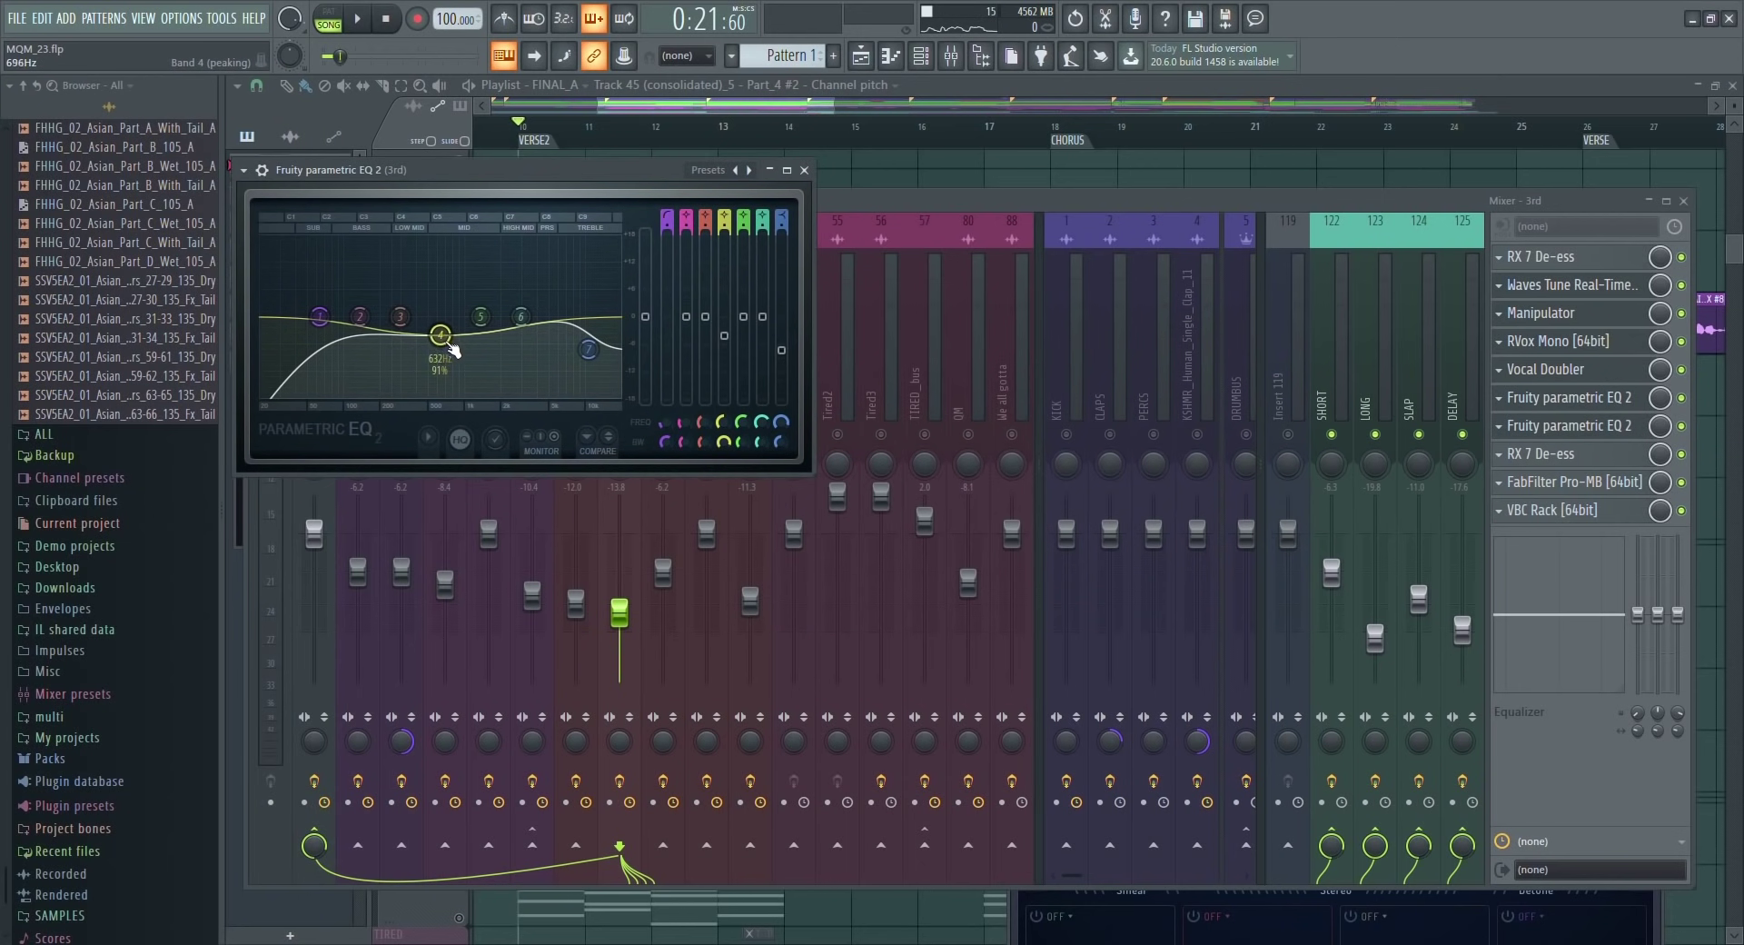
# Examine the second RX 7 De-ess on the 3rd mixer track while playing the VERSE2 passage.
pyautogui.click(1564, 458)
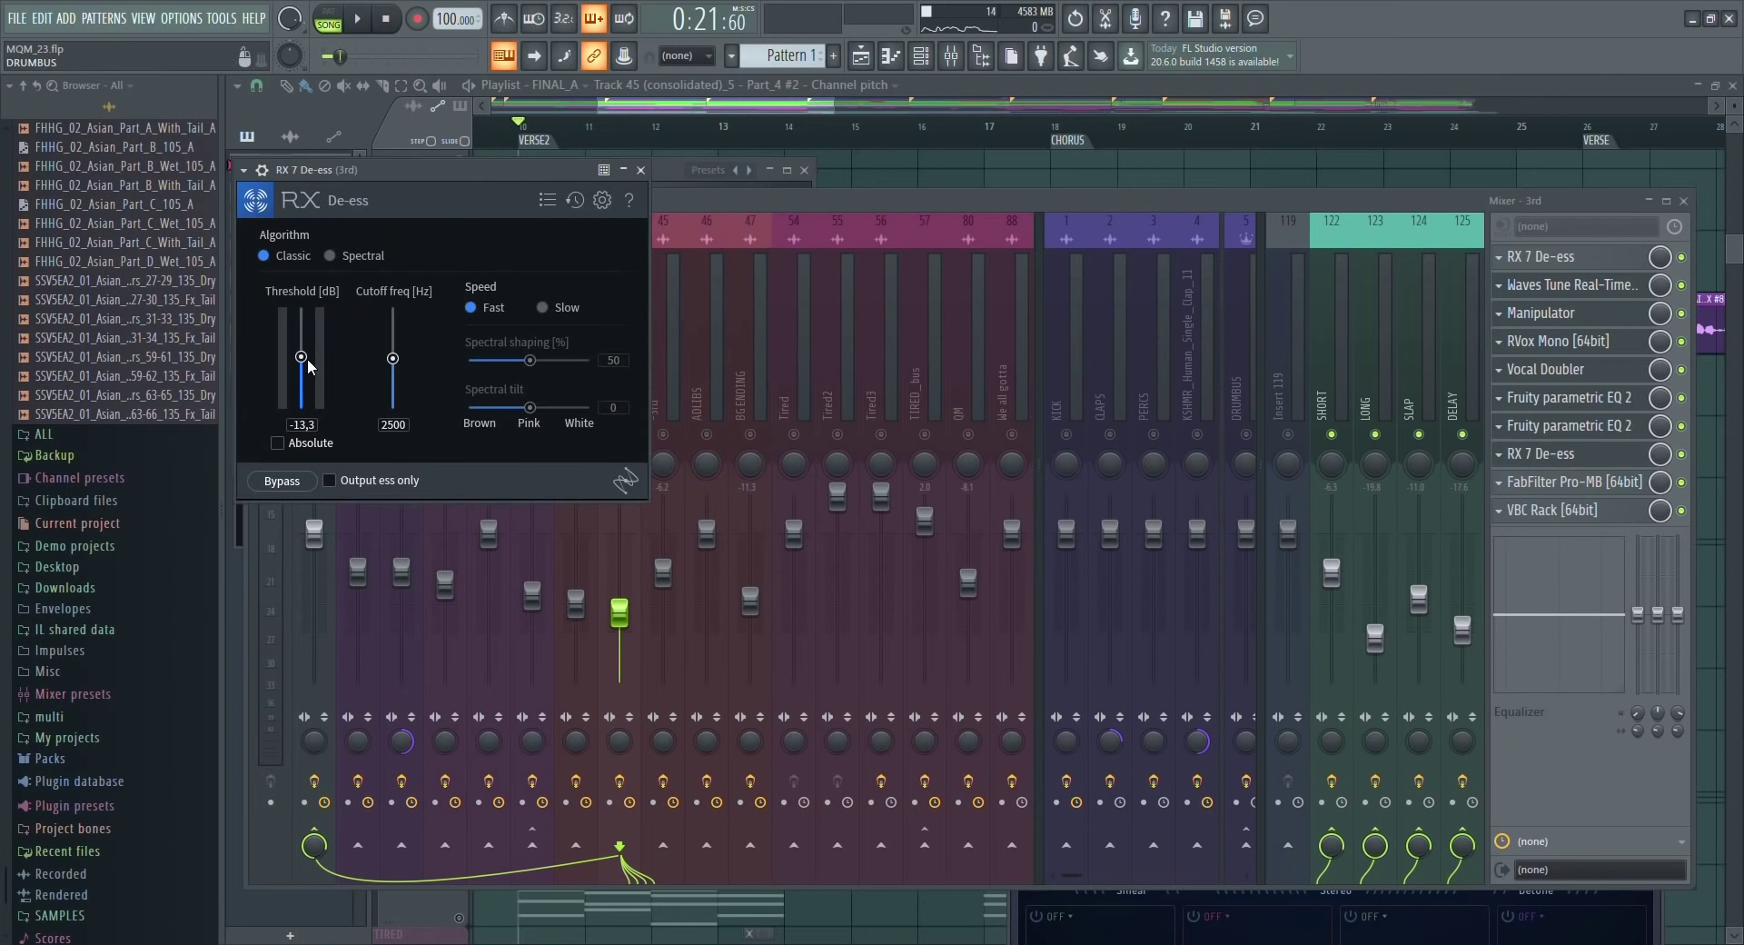
pyautogui.press('space')
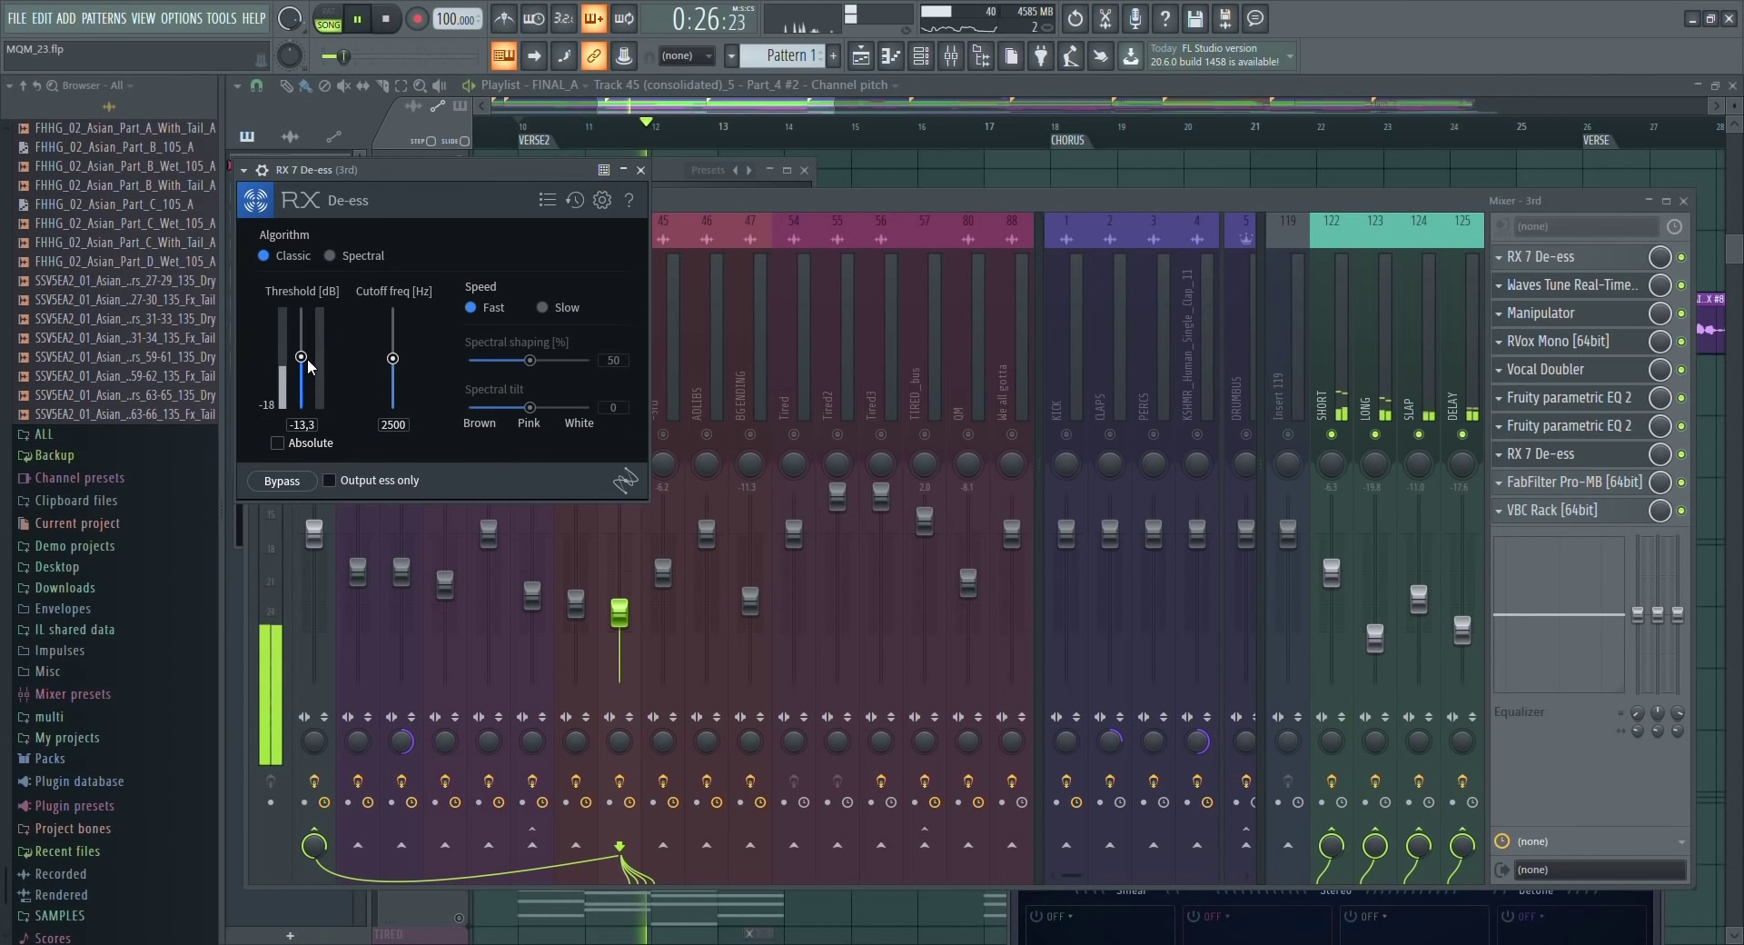
pyautogui.press('space')
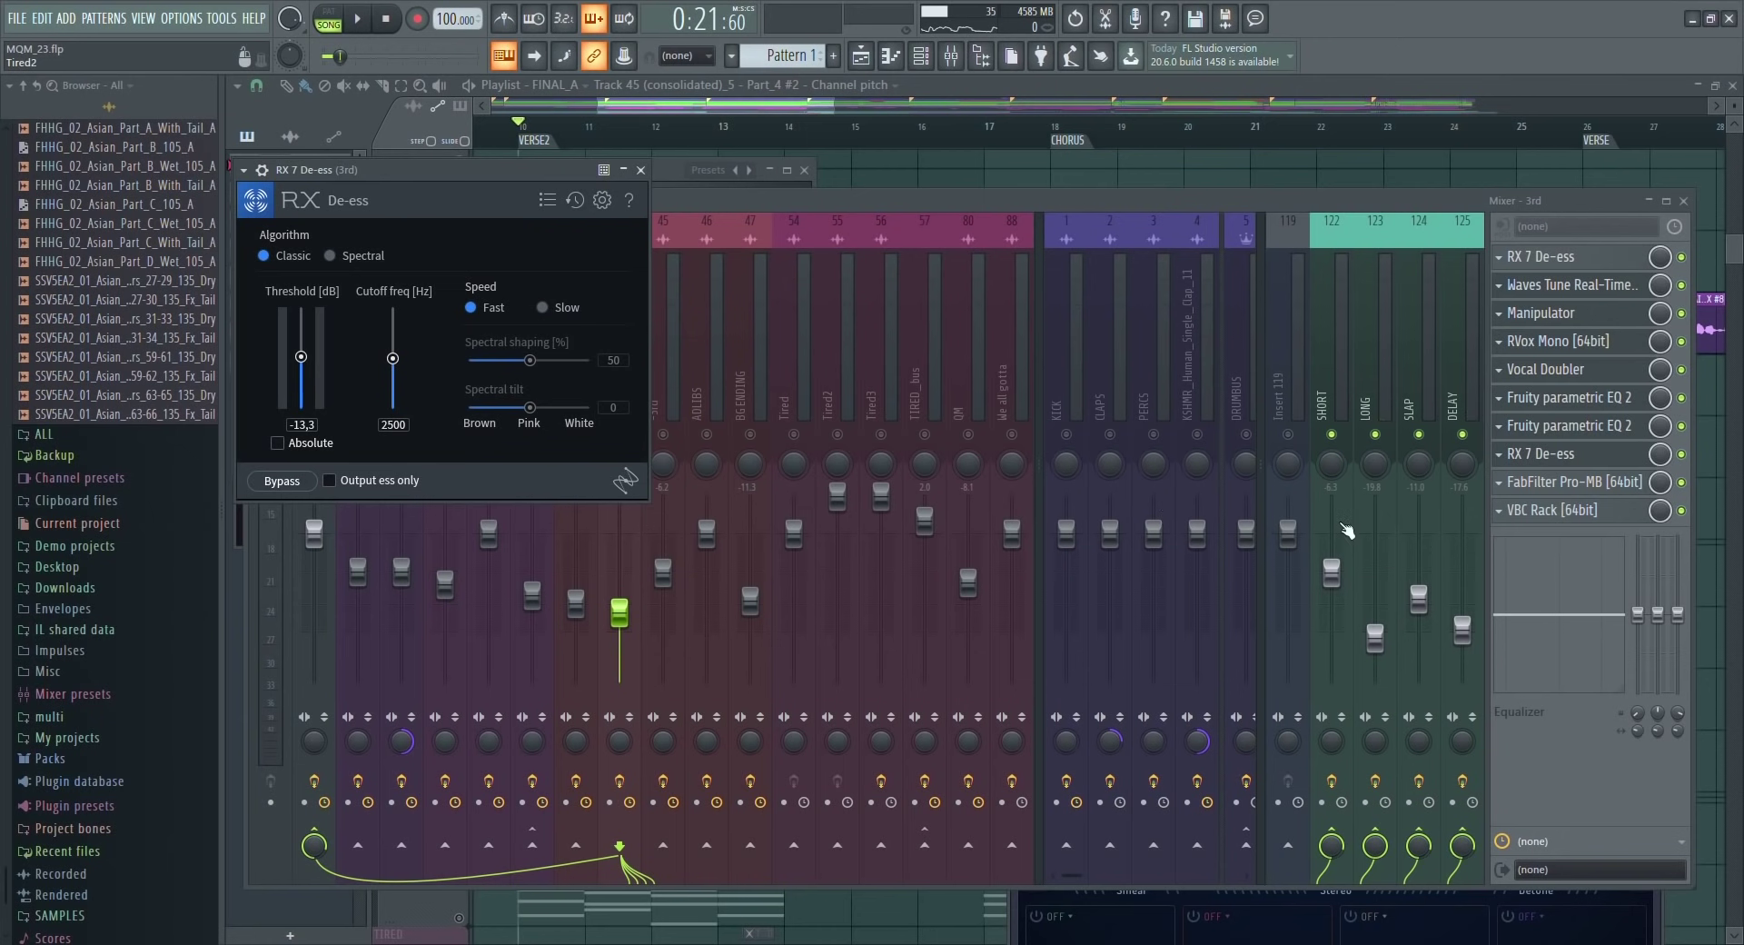
# Examine the FabFilter Pro-MB band and the VBC Rack compressors on 3rd, audition the passage, and close the rack.
pyautogui.click(1560, 483)
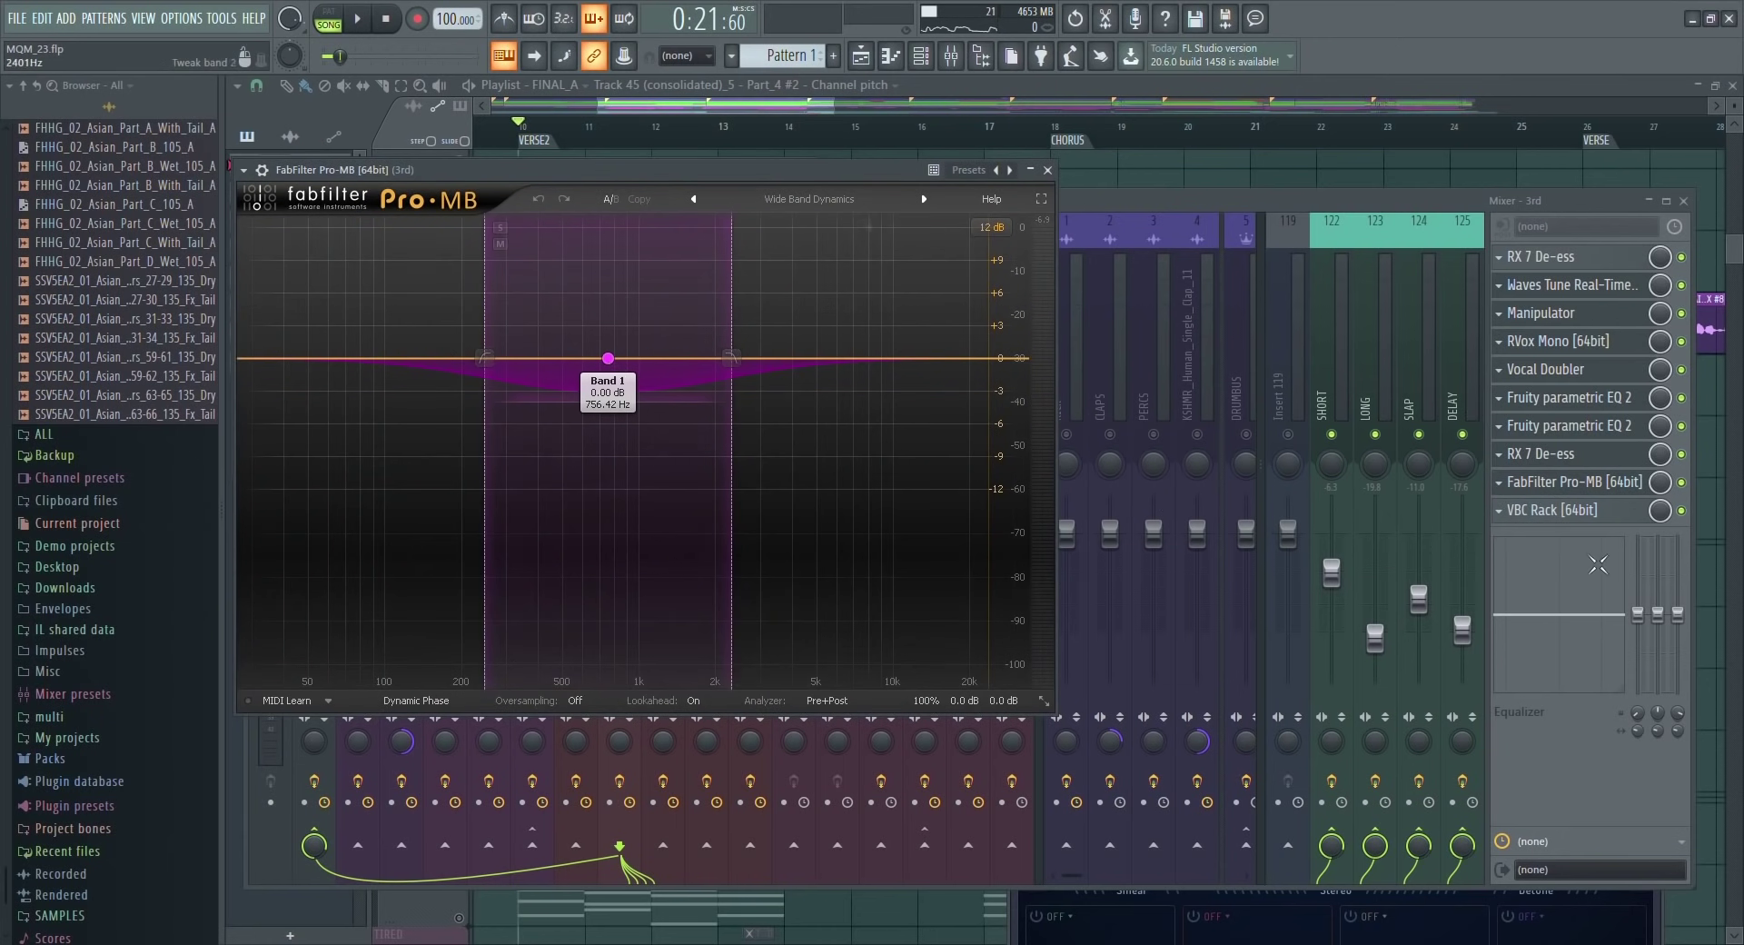
pyautogui.click(1597, 514)
pyautogui.press('space')
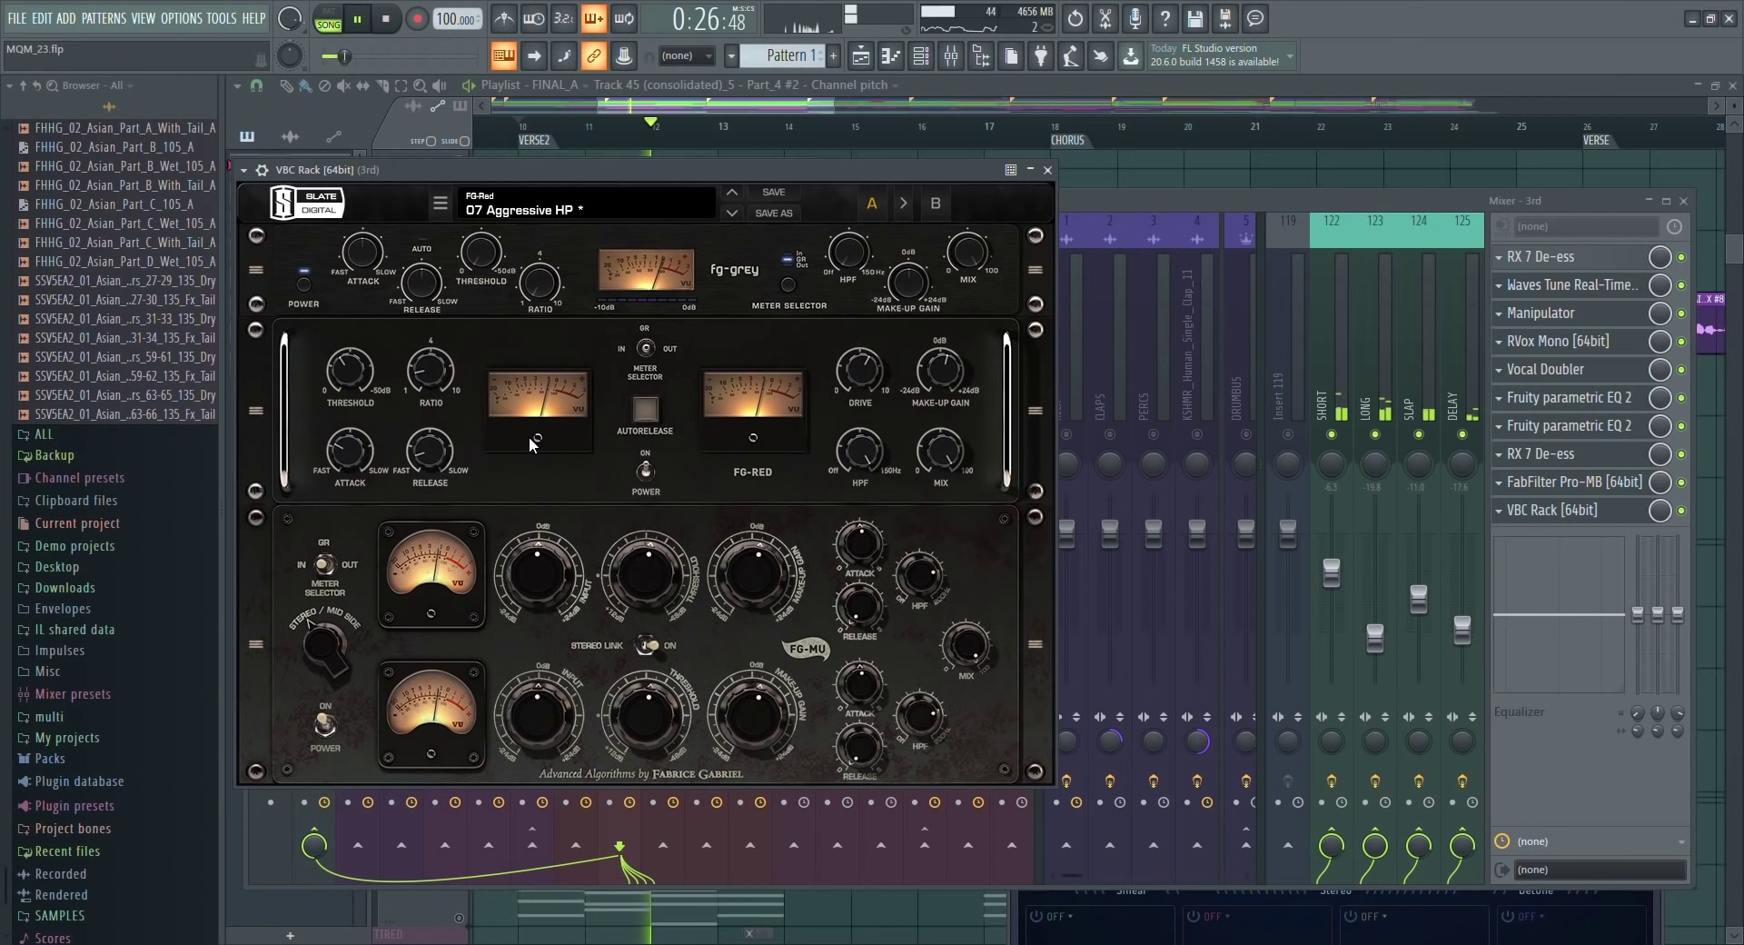
pyautogui.press('space')
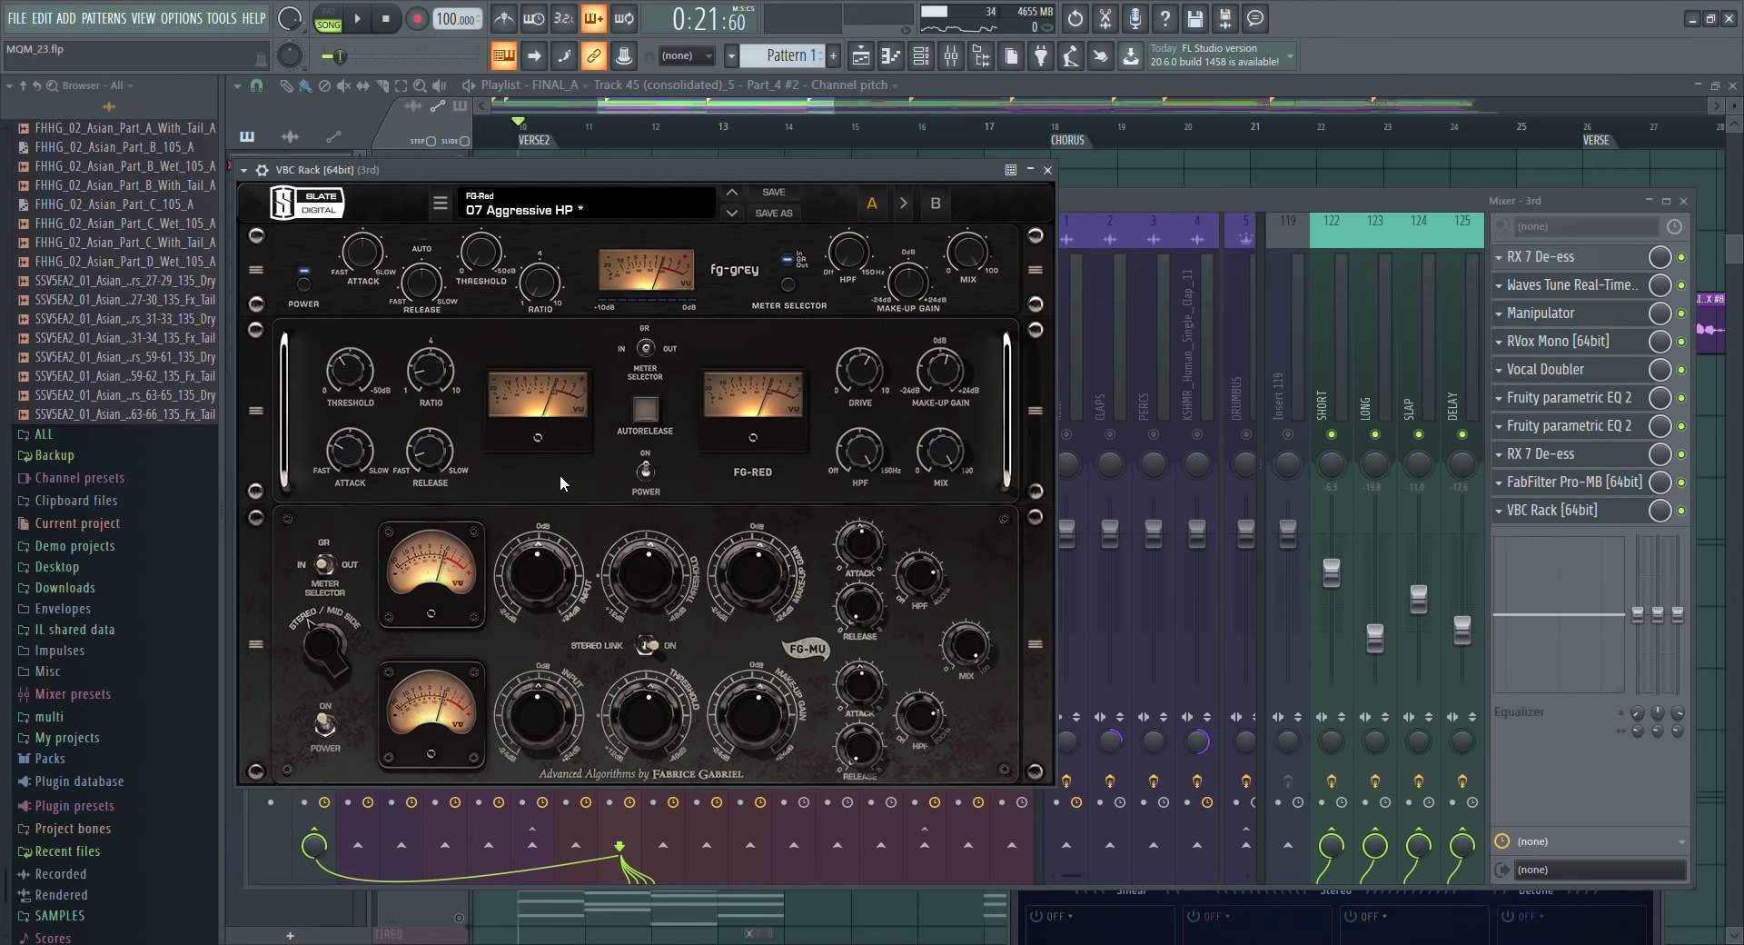
pyautogui.click(1047, 170)
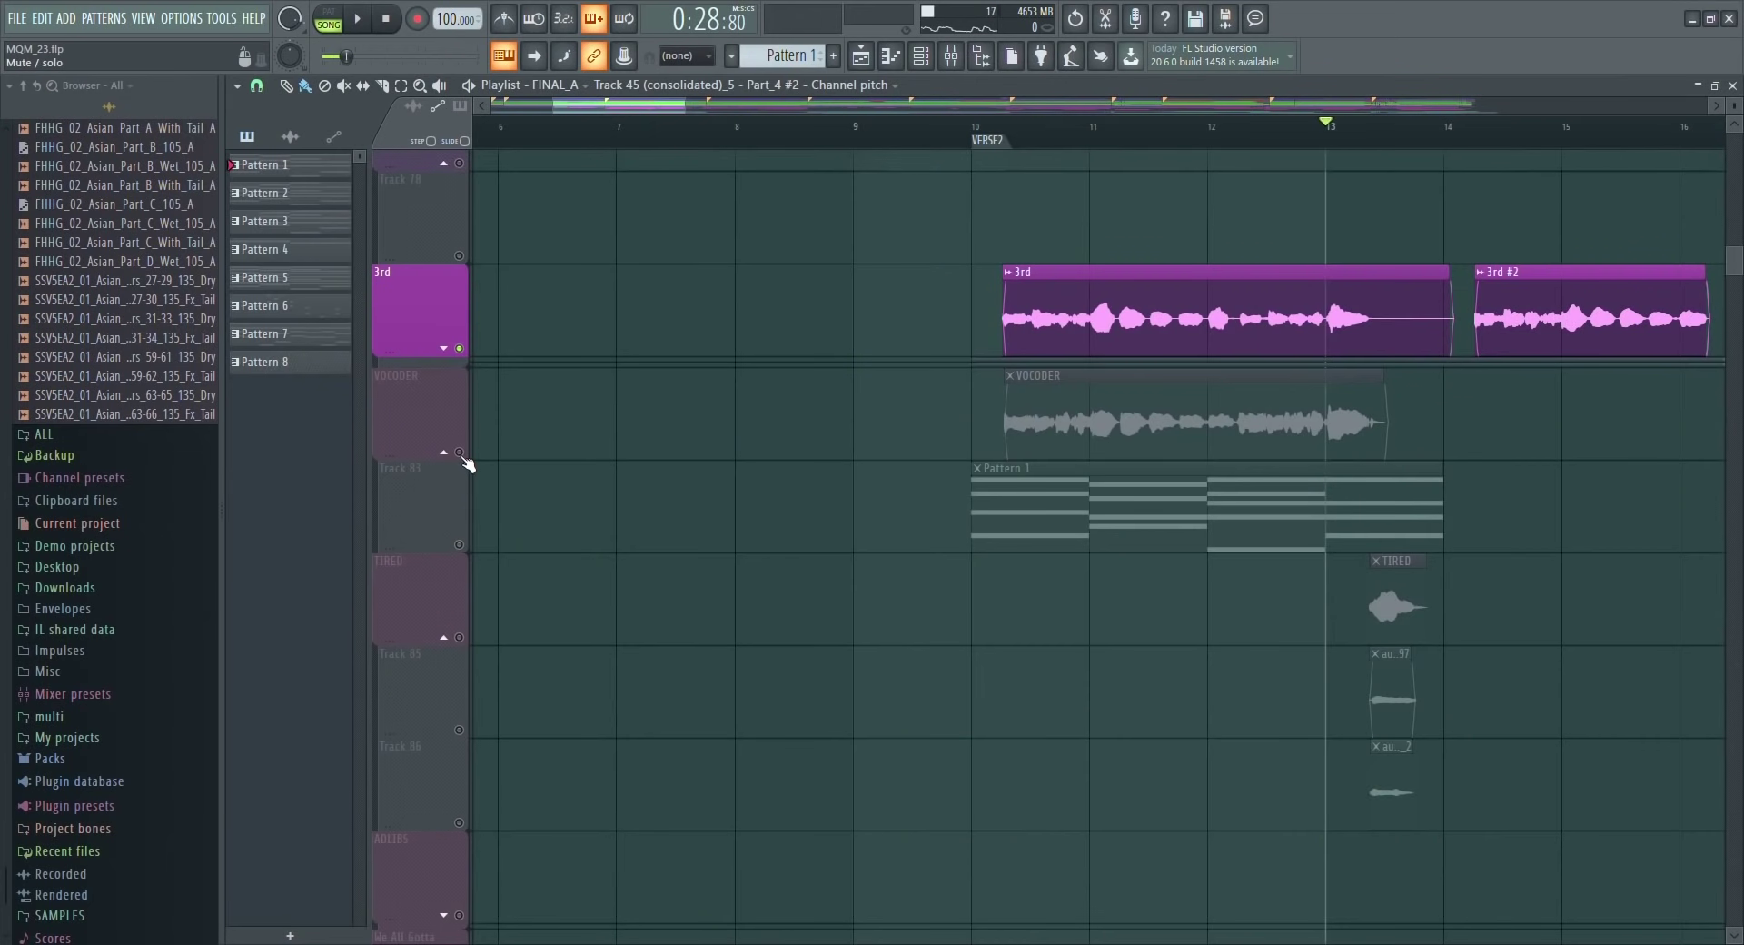
# Unmute the VOCODER playlist track and the Pattern 1 track below it, and play the VERSE2 passage from bar 10.
pyautogui.click(459, 451)
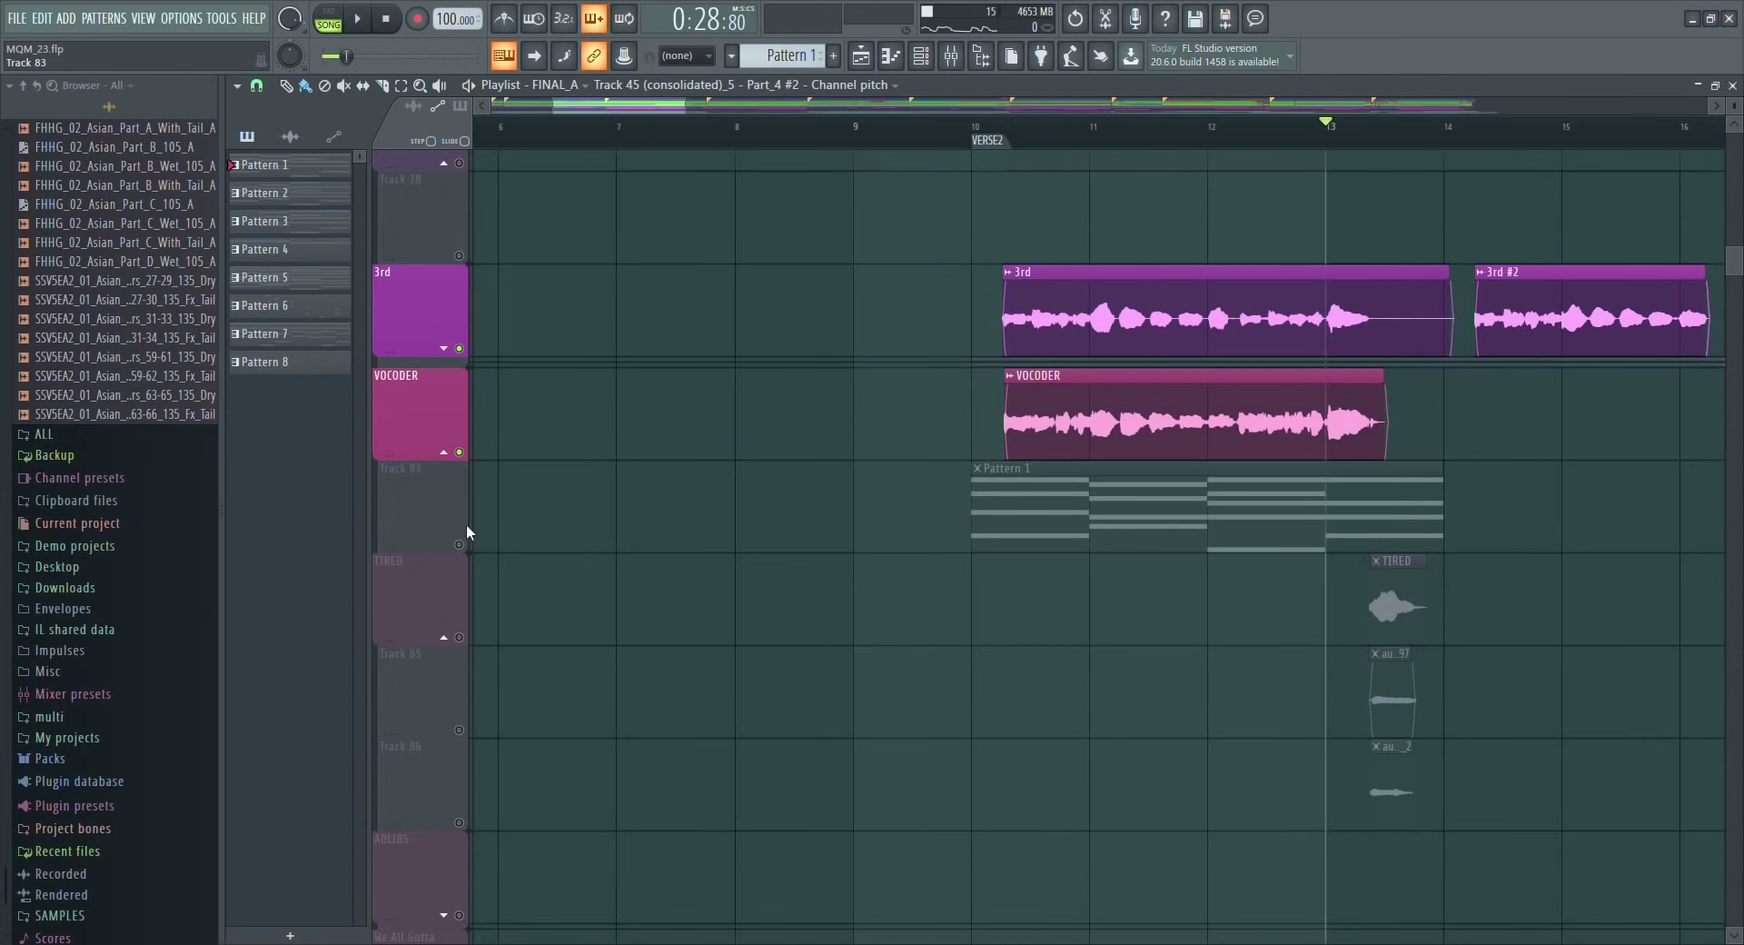
pyautogui.click(459, 544)
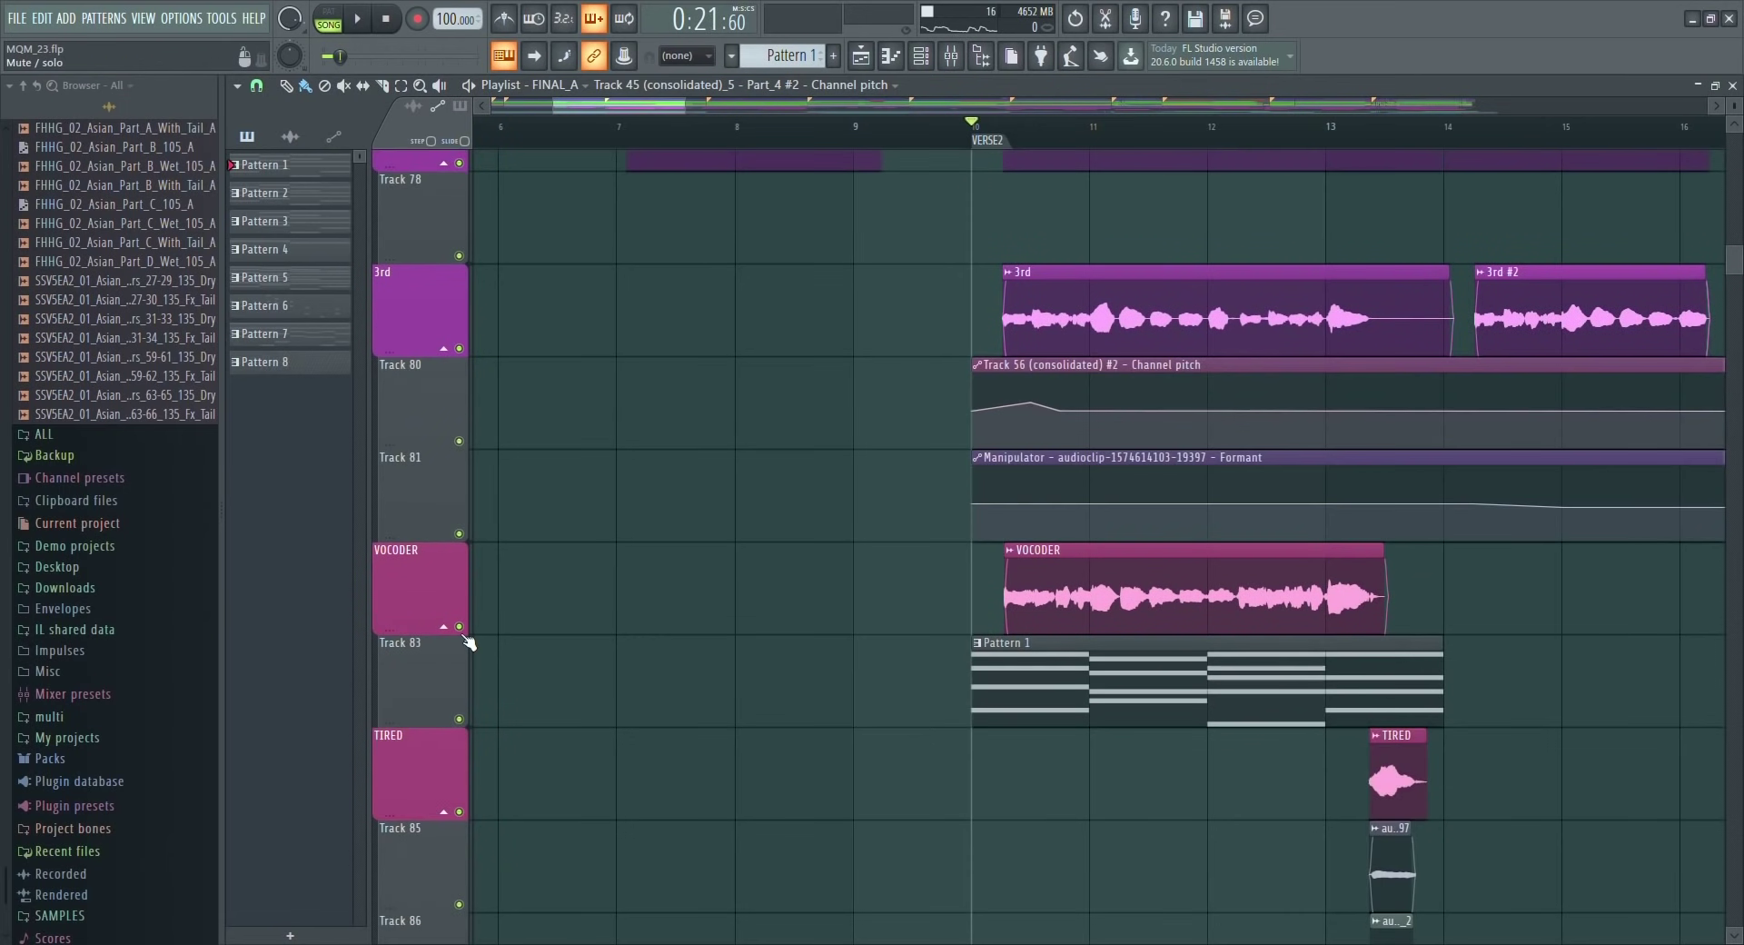
pyautogui.click(951, 55)
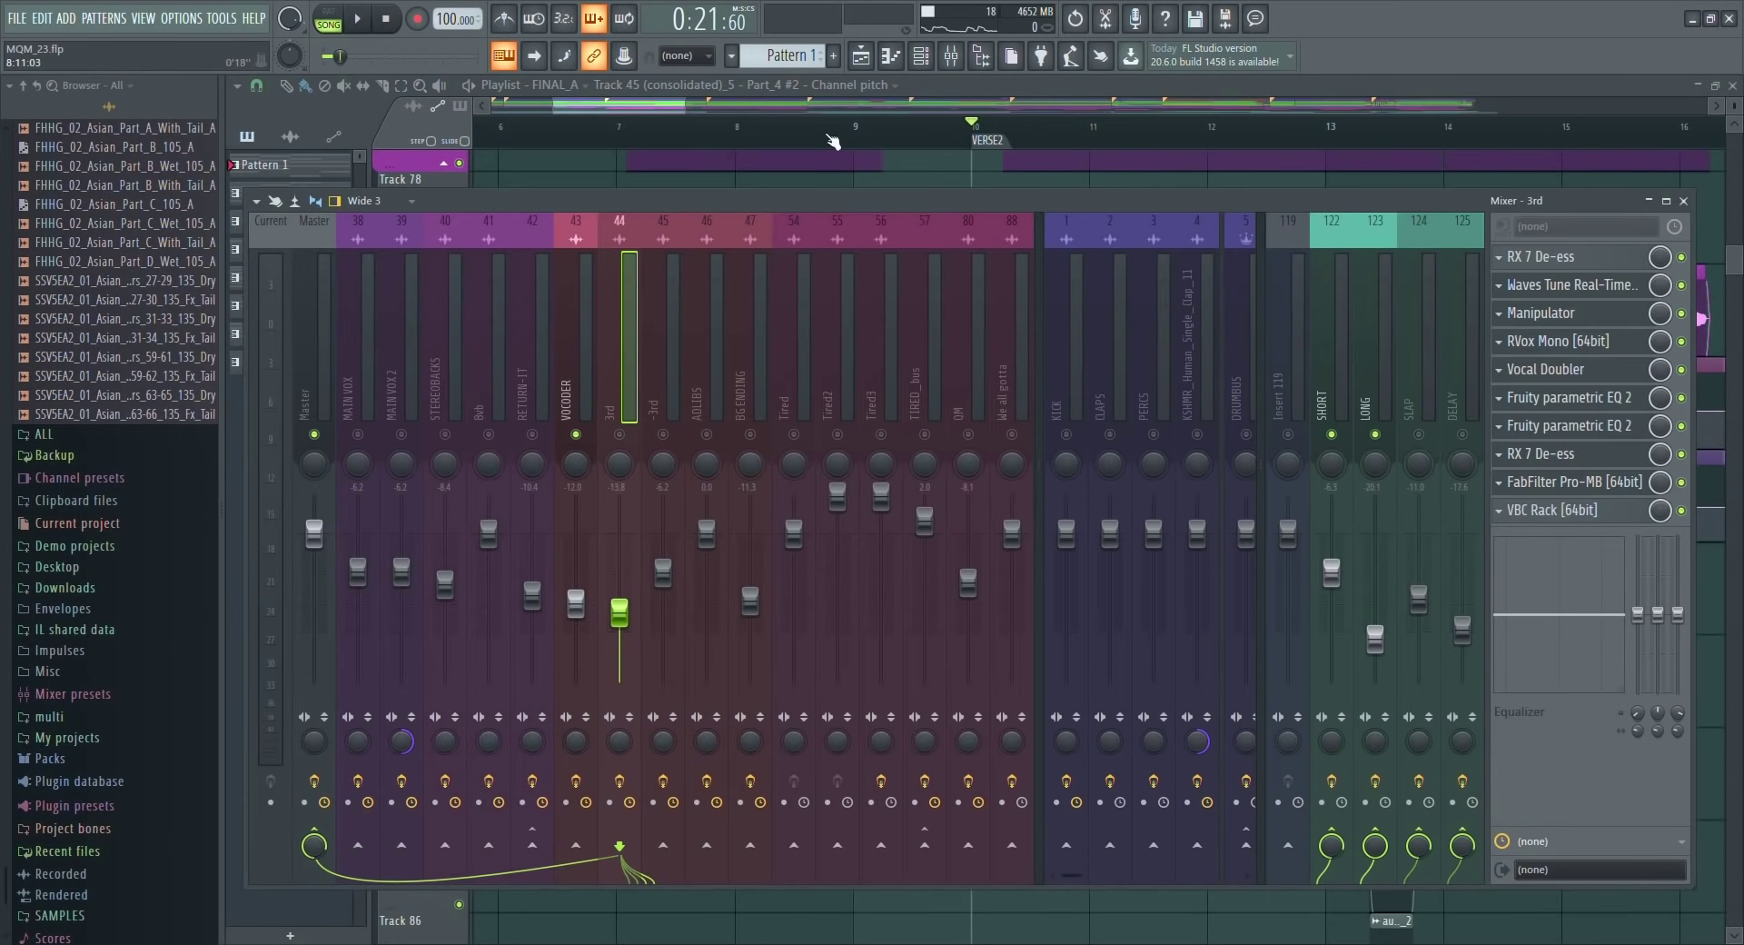
pyautogui.click(965, 130)
pyautogui.press('space')
pyautogui.scroll(2, 981, 128)
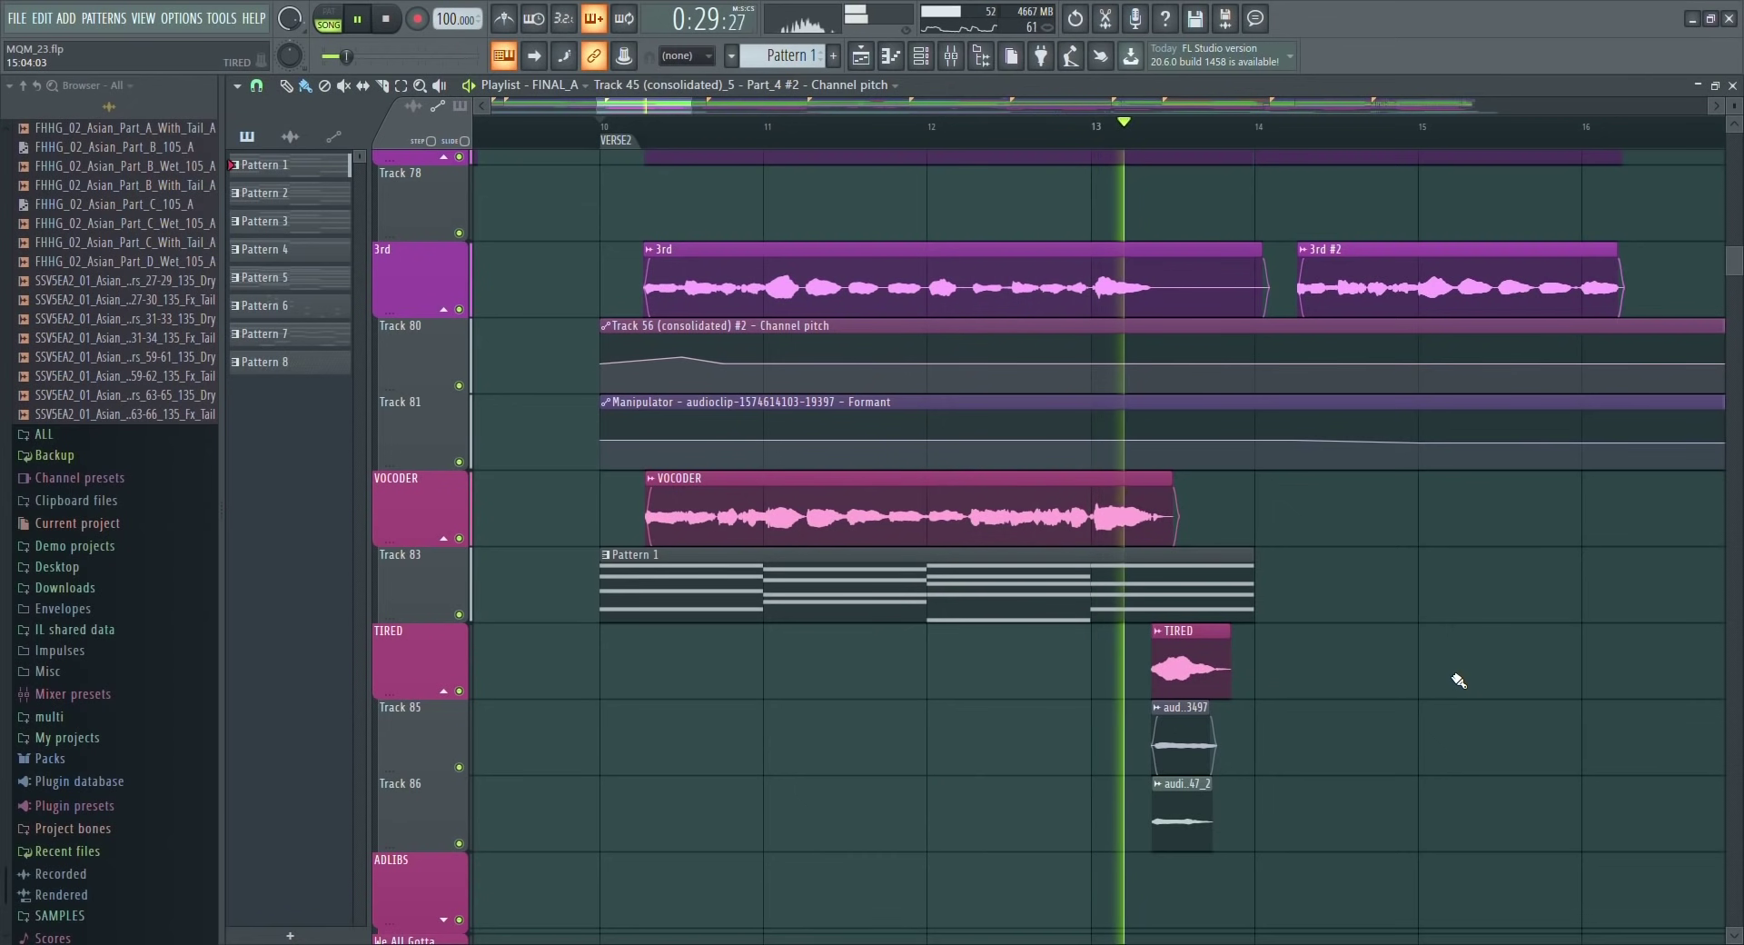
pyautogui.press('space')
# Examine the Manipulator on the VOCODER mixer track and its MIDI Out chords in the piano roll while playing the passage.
pyautogui.press('F9')
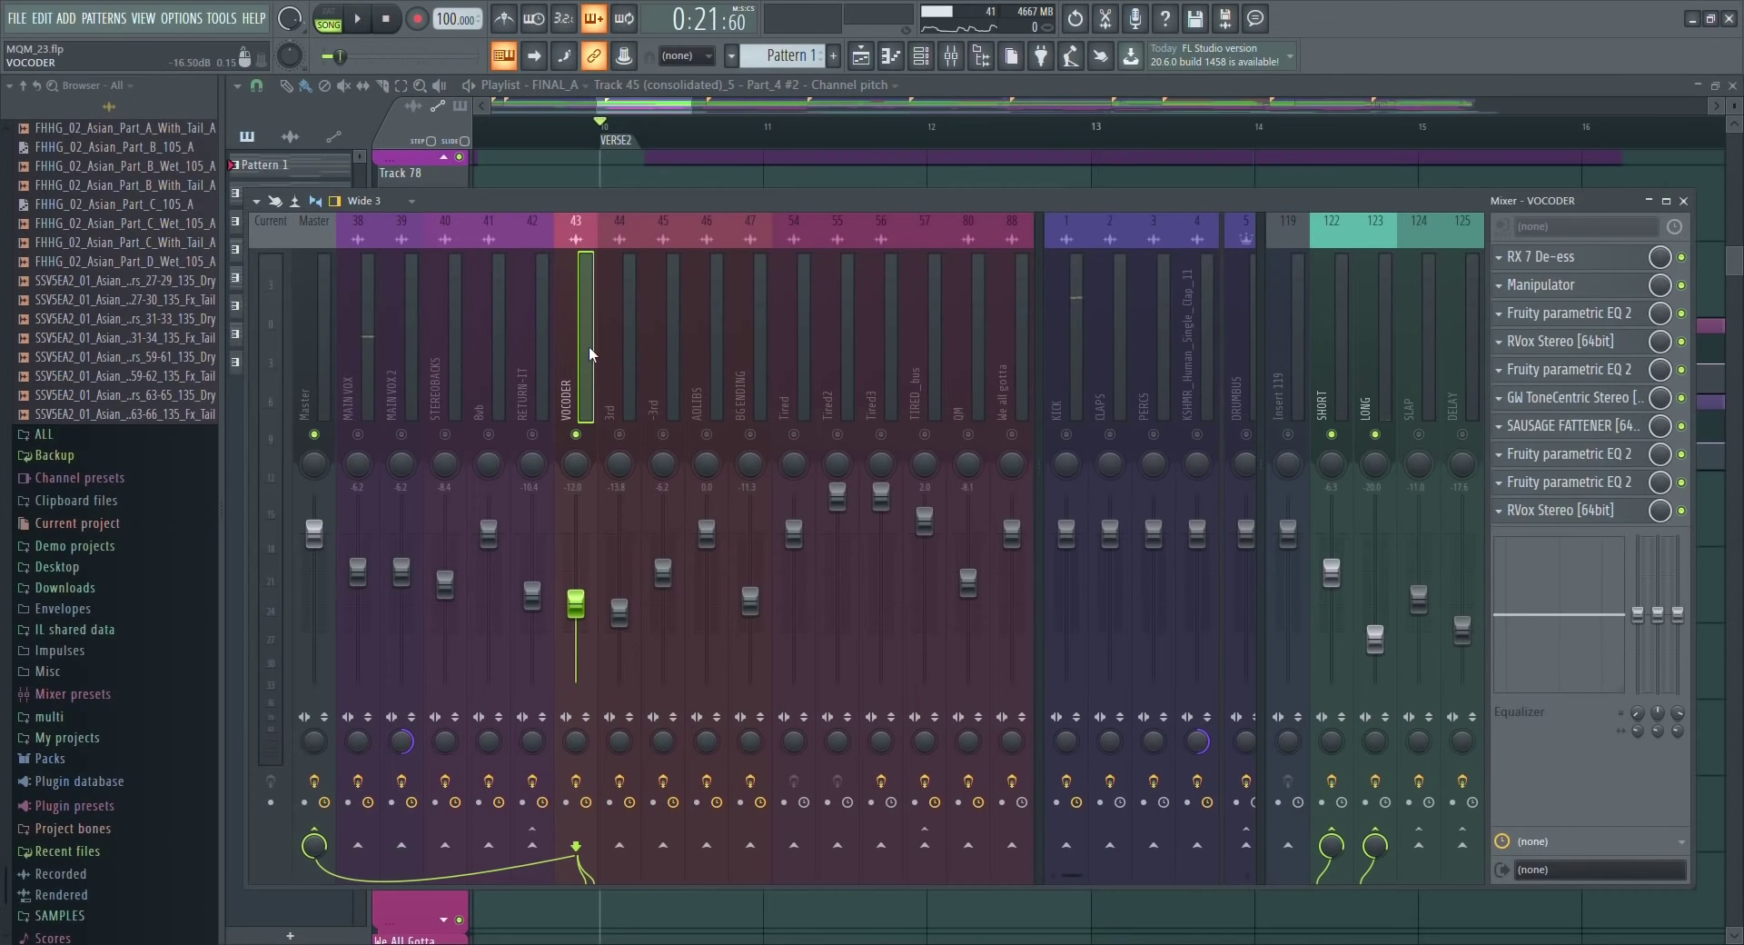
pyautogui.click(1538, 287)
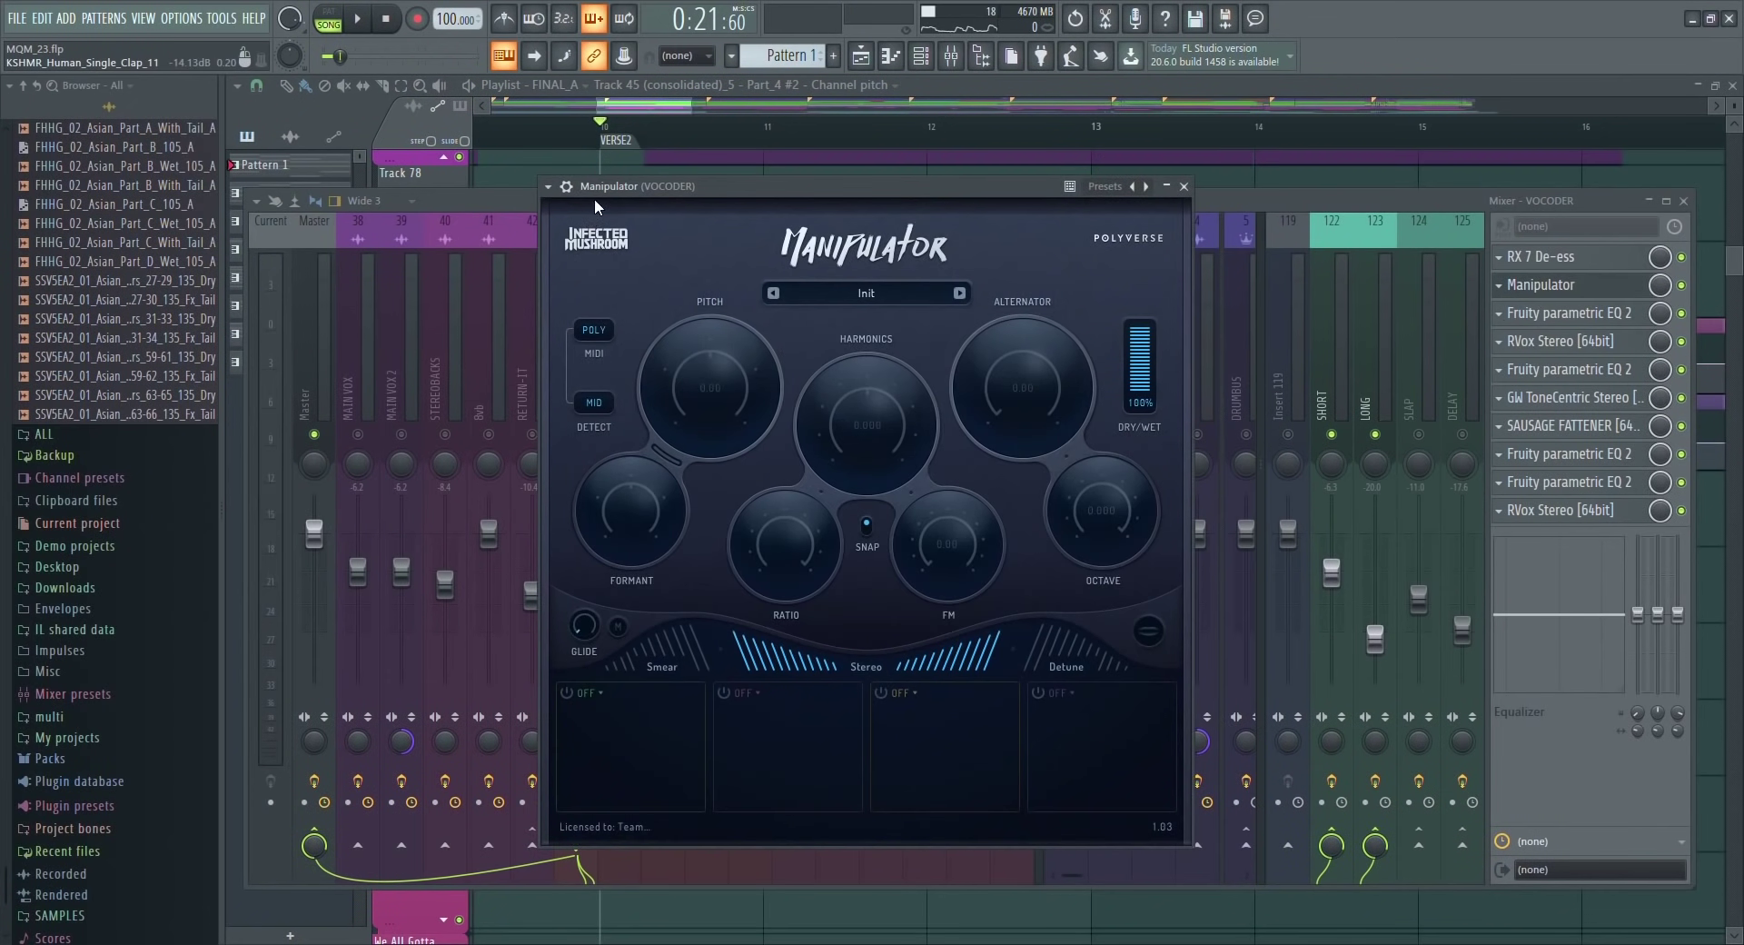
pyautogui.press('F12')
pyautogui.press('F7')
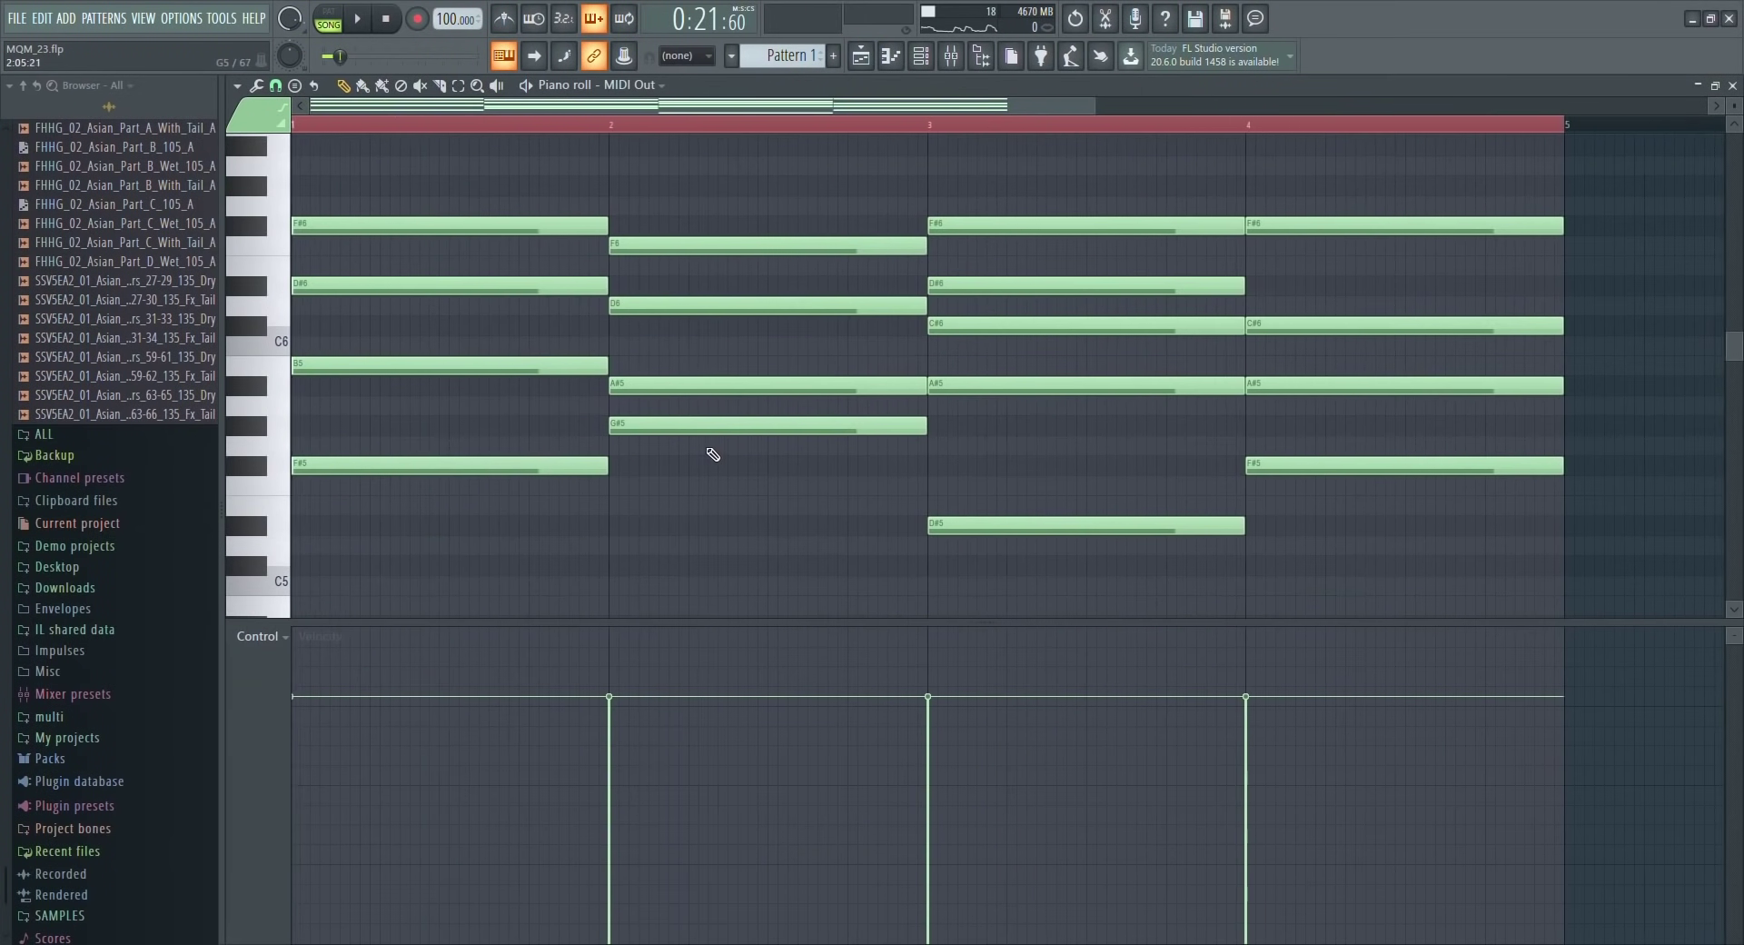
pyautogui.press('space')
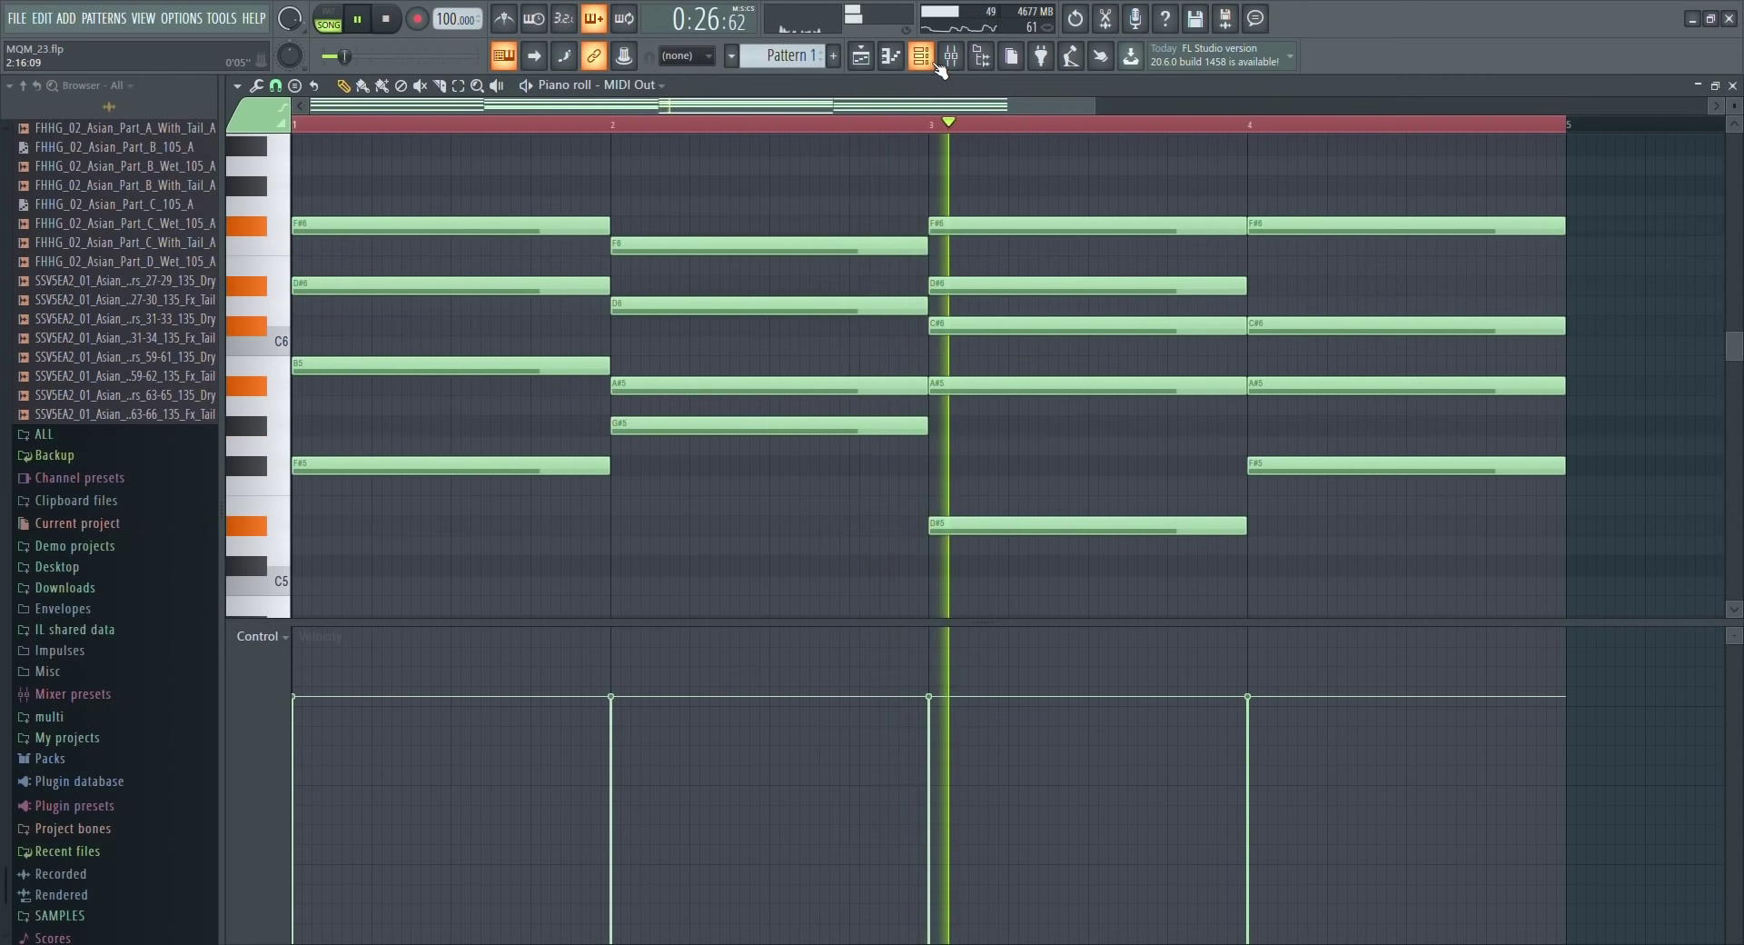
pyautogui.press('space')
# Examine the Manipulator's Stereo setting, the RX 7 De-ess, and the first Fruity parametric EQ 2's low-mid cut on VOCODER.
pyautogui.click(951, 55)
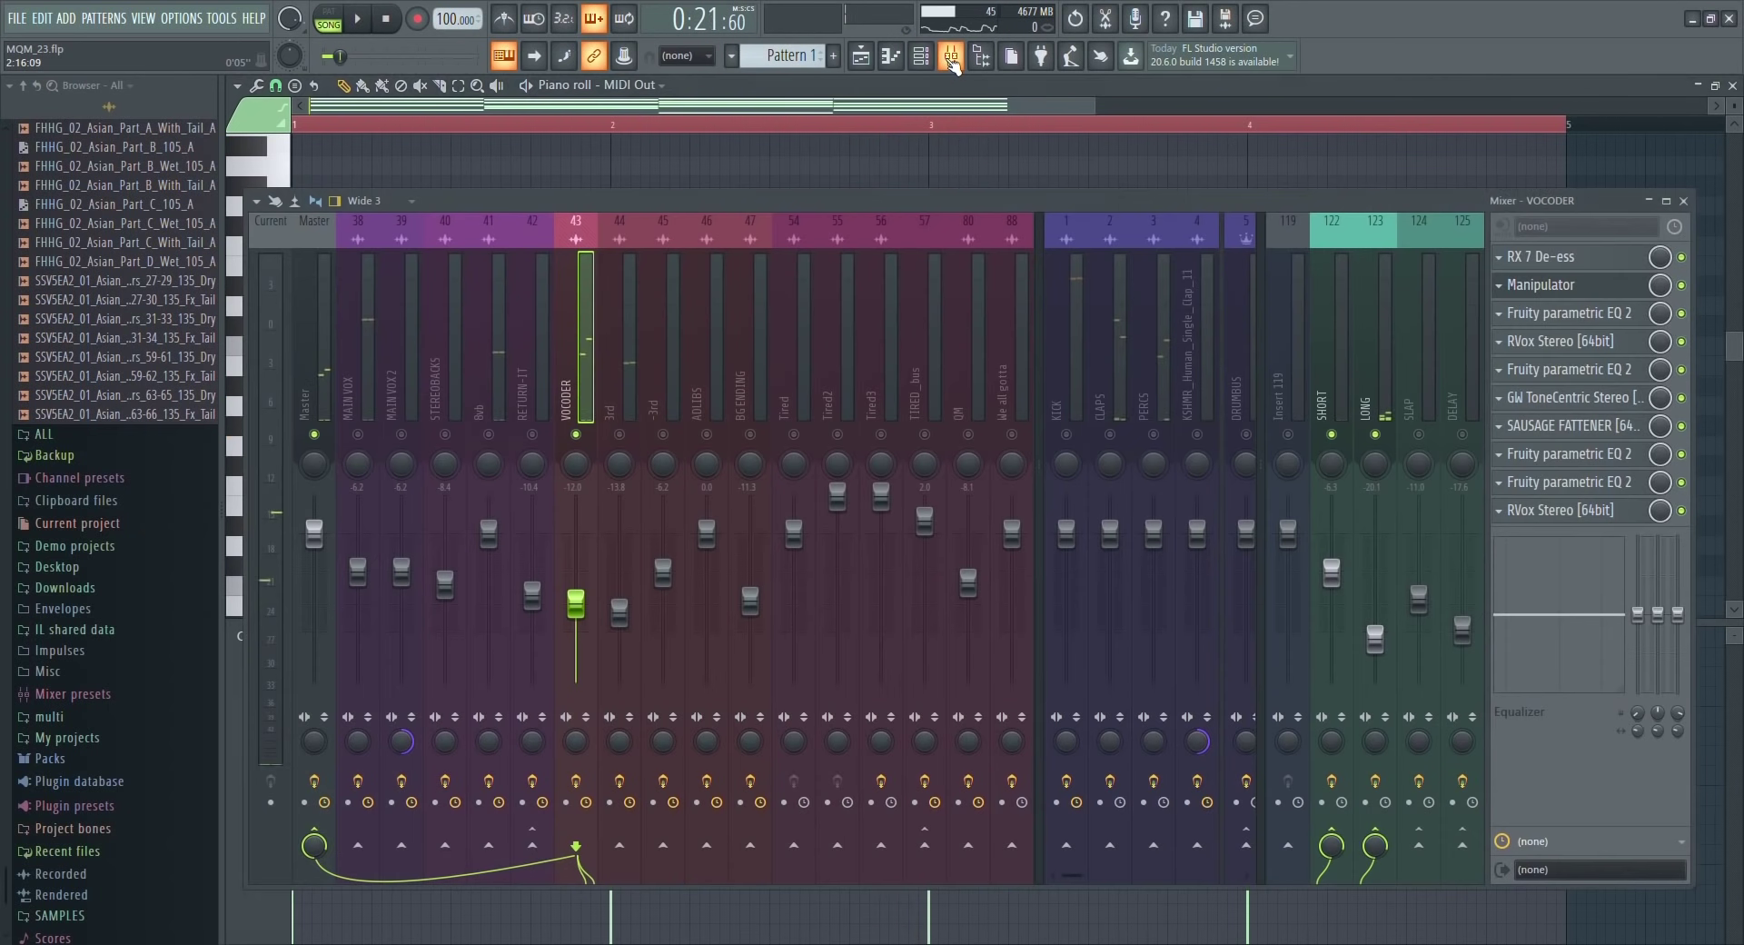
pyautogui.click(1591, 289)
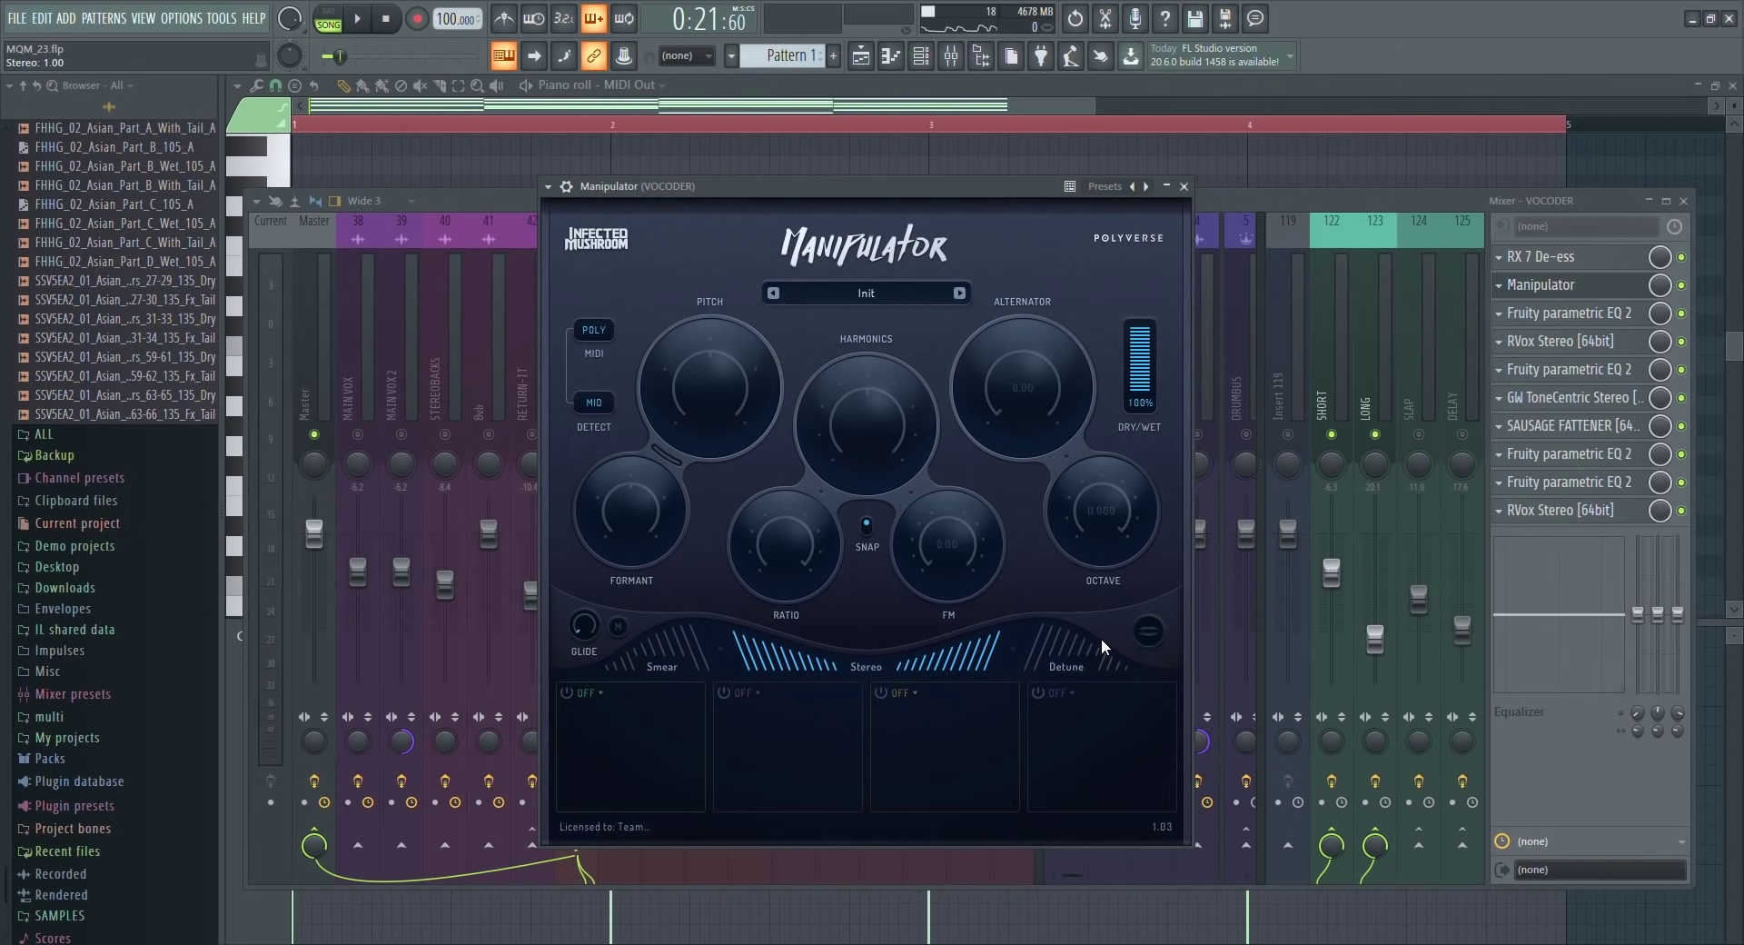
pyautogui.click(1569, 261)
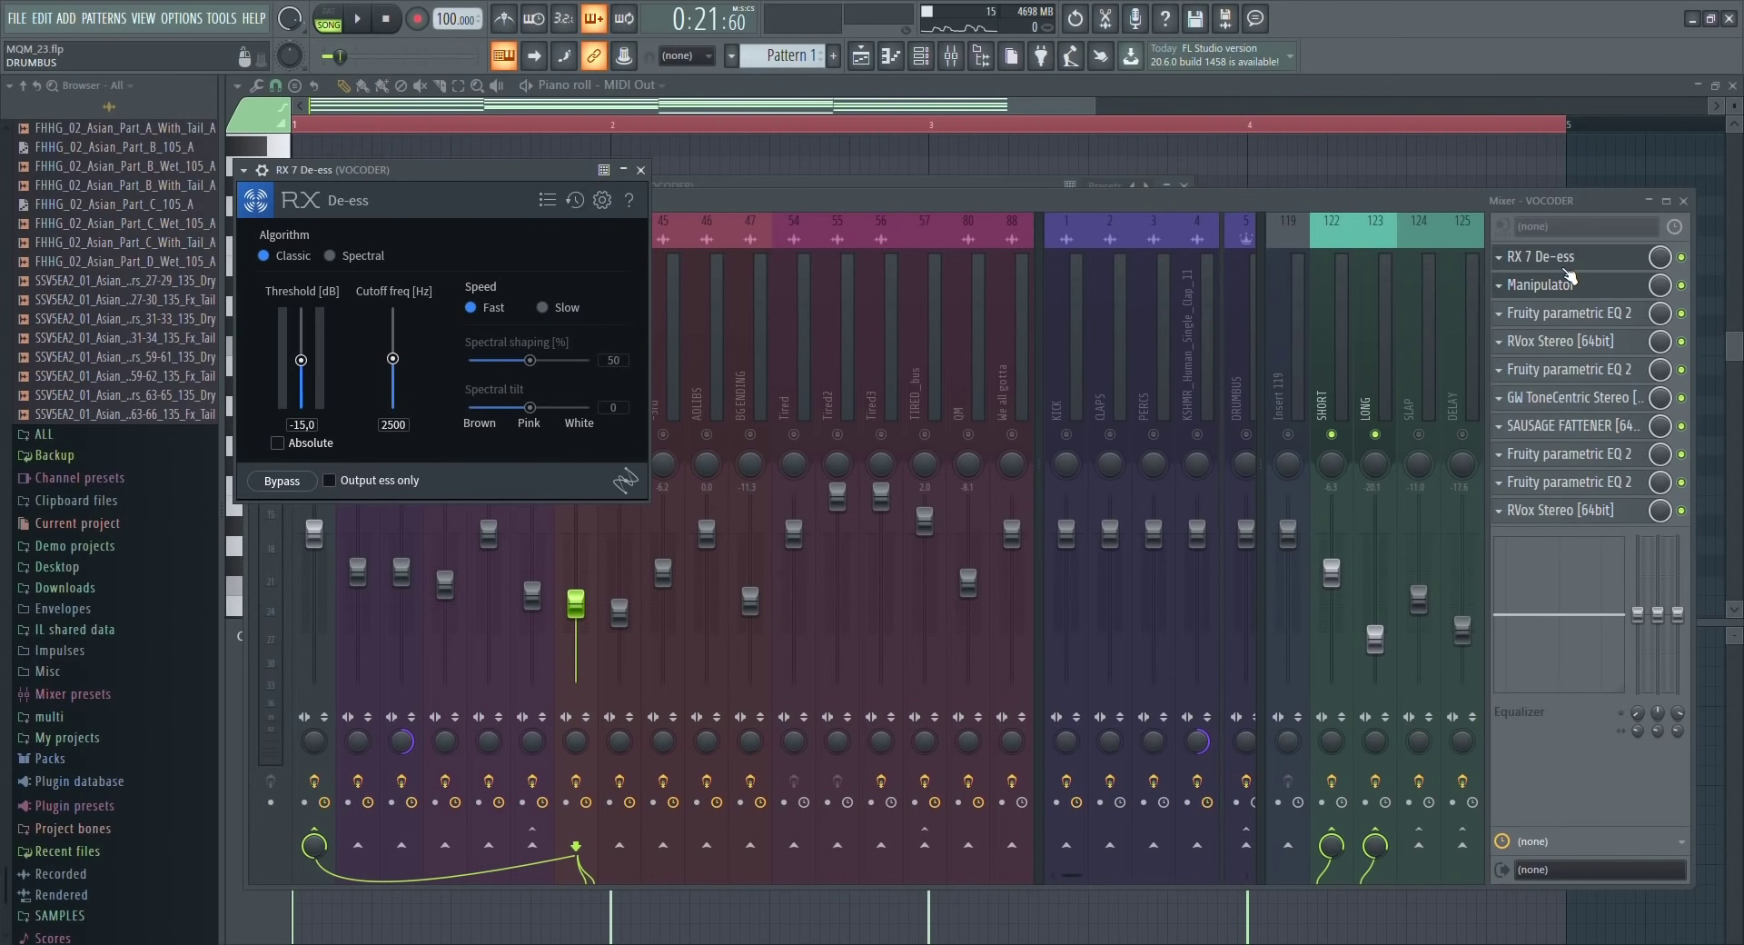
pyautogui.click(1555, 312)
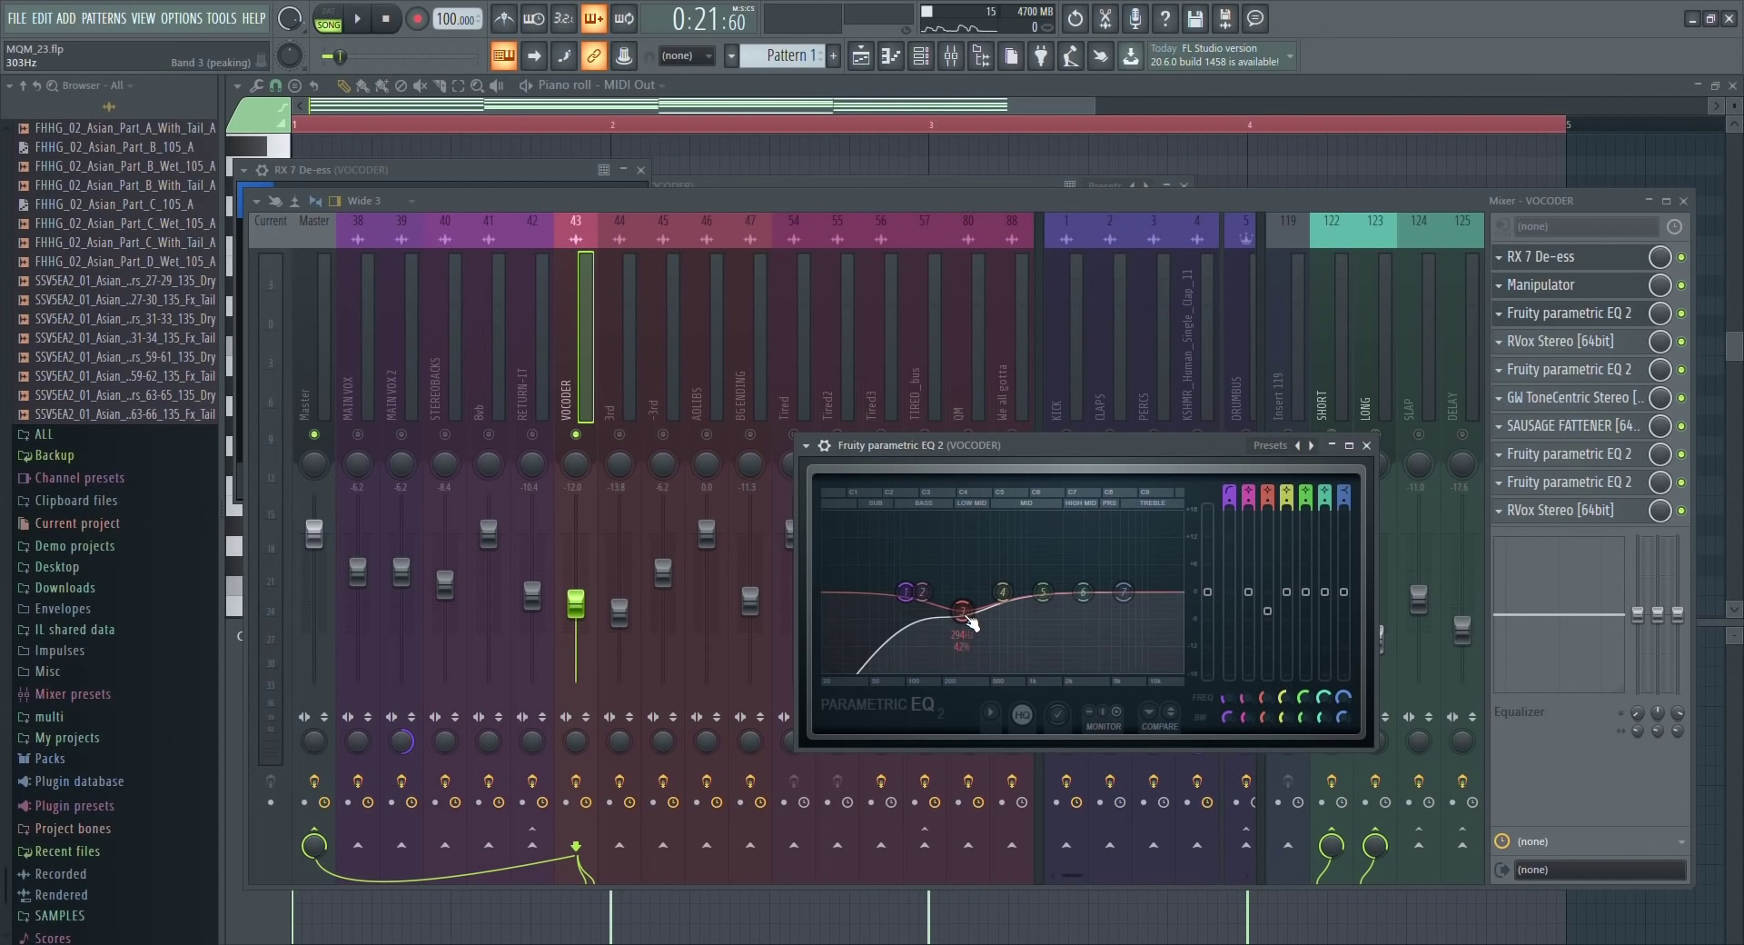
pyautogui.moveTo(973, 621); pyautogui.dragTo(968, 621)
# Examine the first RVox Stereo's compression on the VOCODER track while playing the VERSE2 passage.
pyautogui.click(1570, 342)
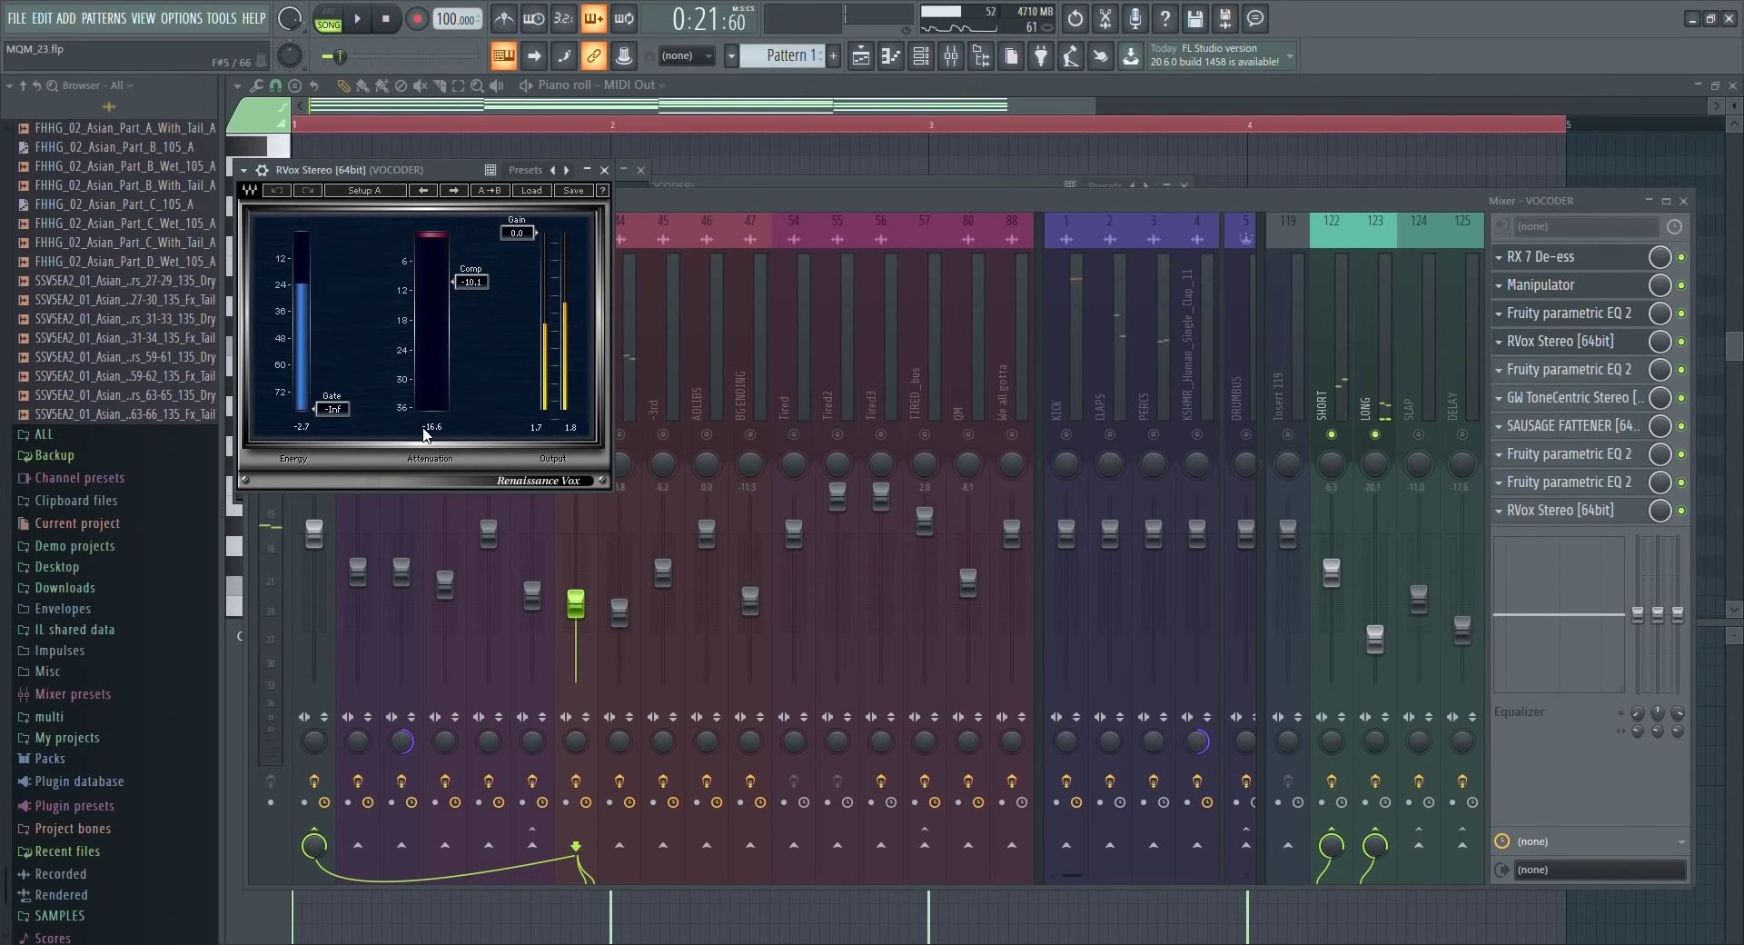
pyautogui.press('space')
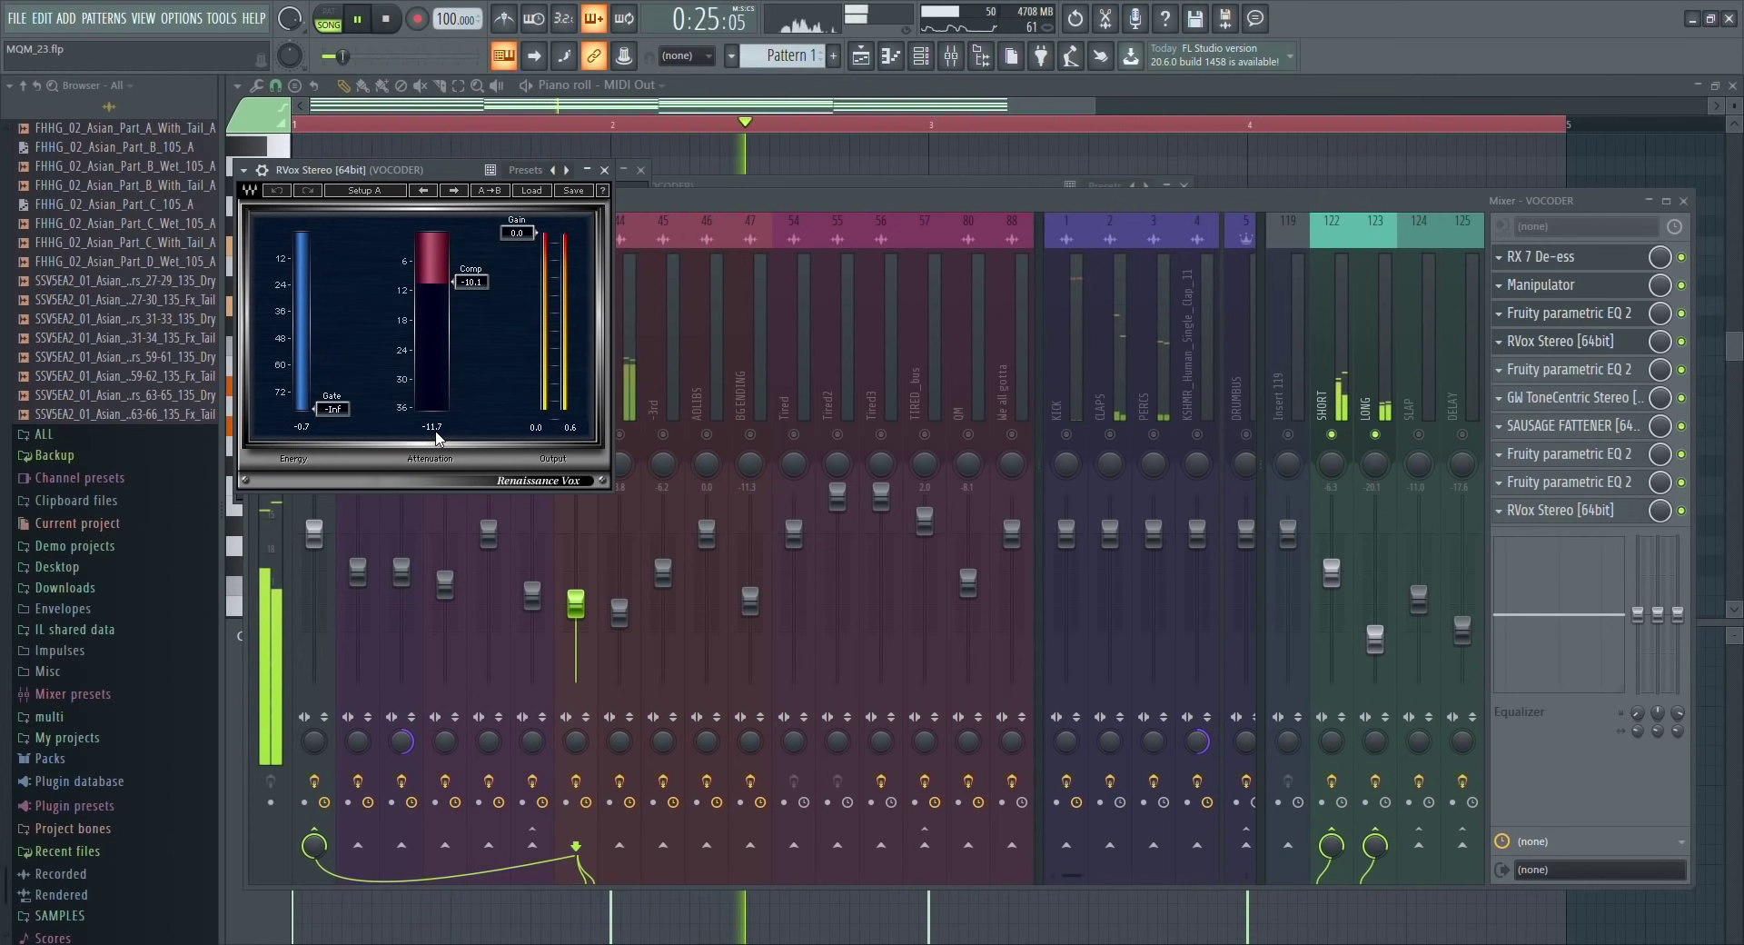
pyautogui.press('space')
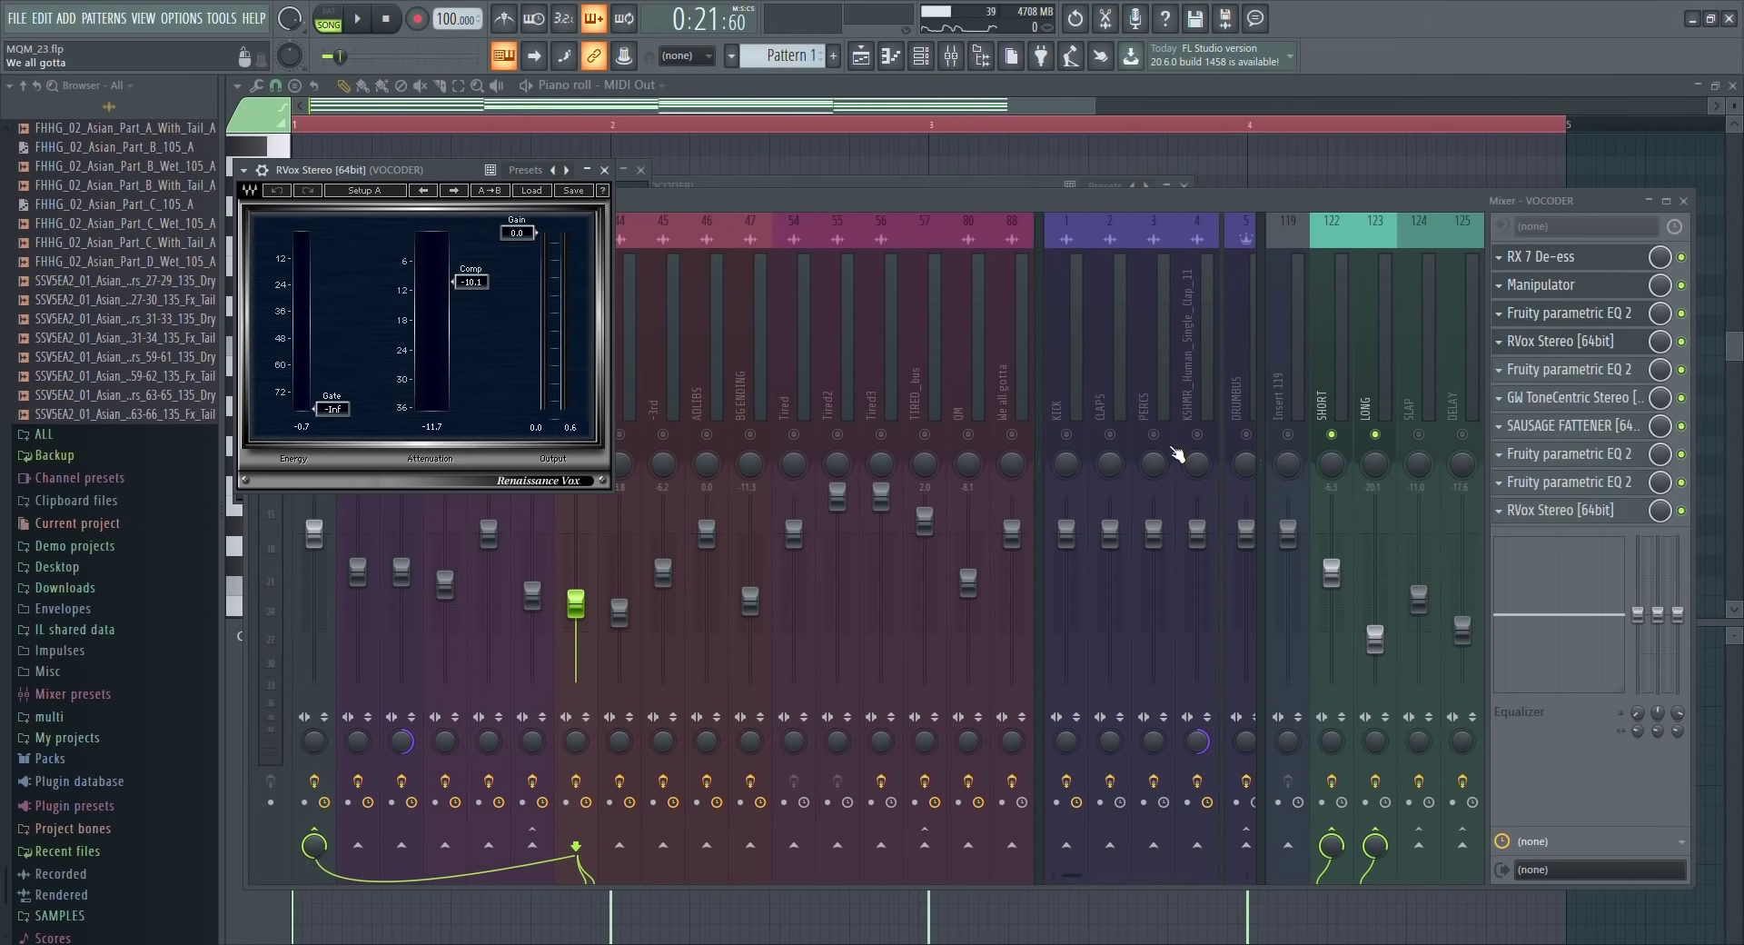
# Examine the second Fruity parametric EQ 2's low cut, the GW ToneCentric tone, and the SAUSAGE FATTENER's Fatness on VOCODER.
pyautogui.click(1569, 369)
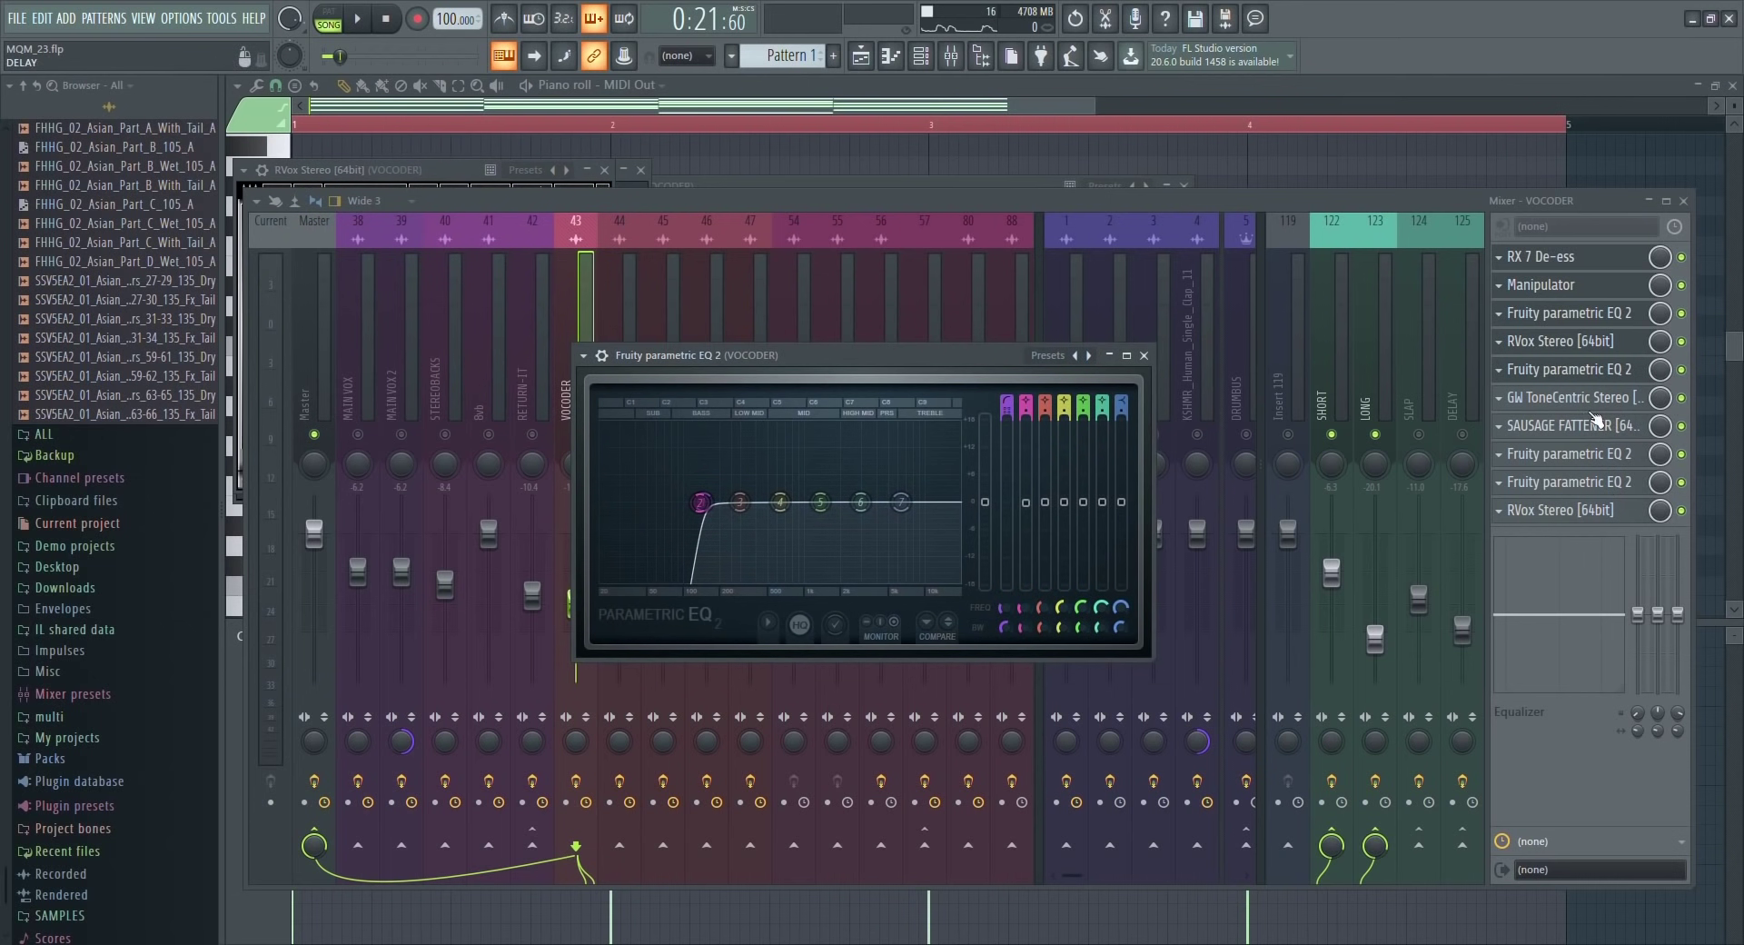
pyautogui.click(1590, 409)
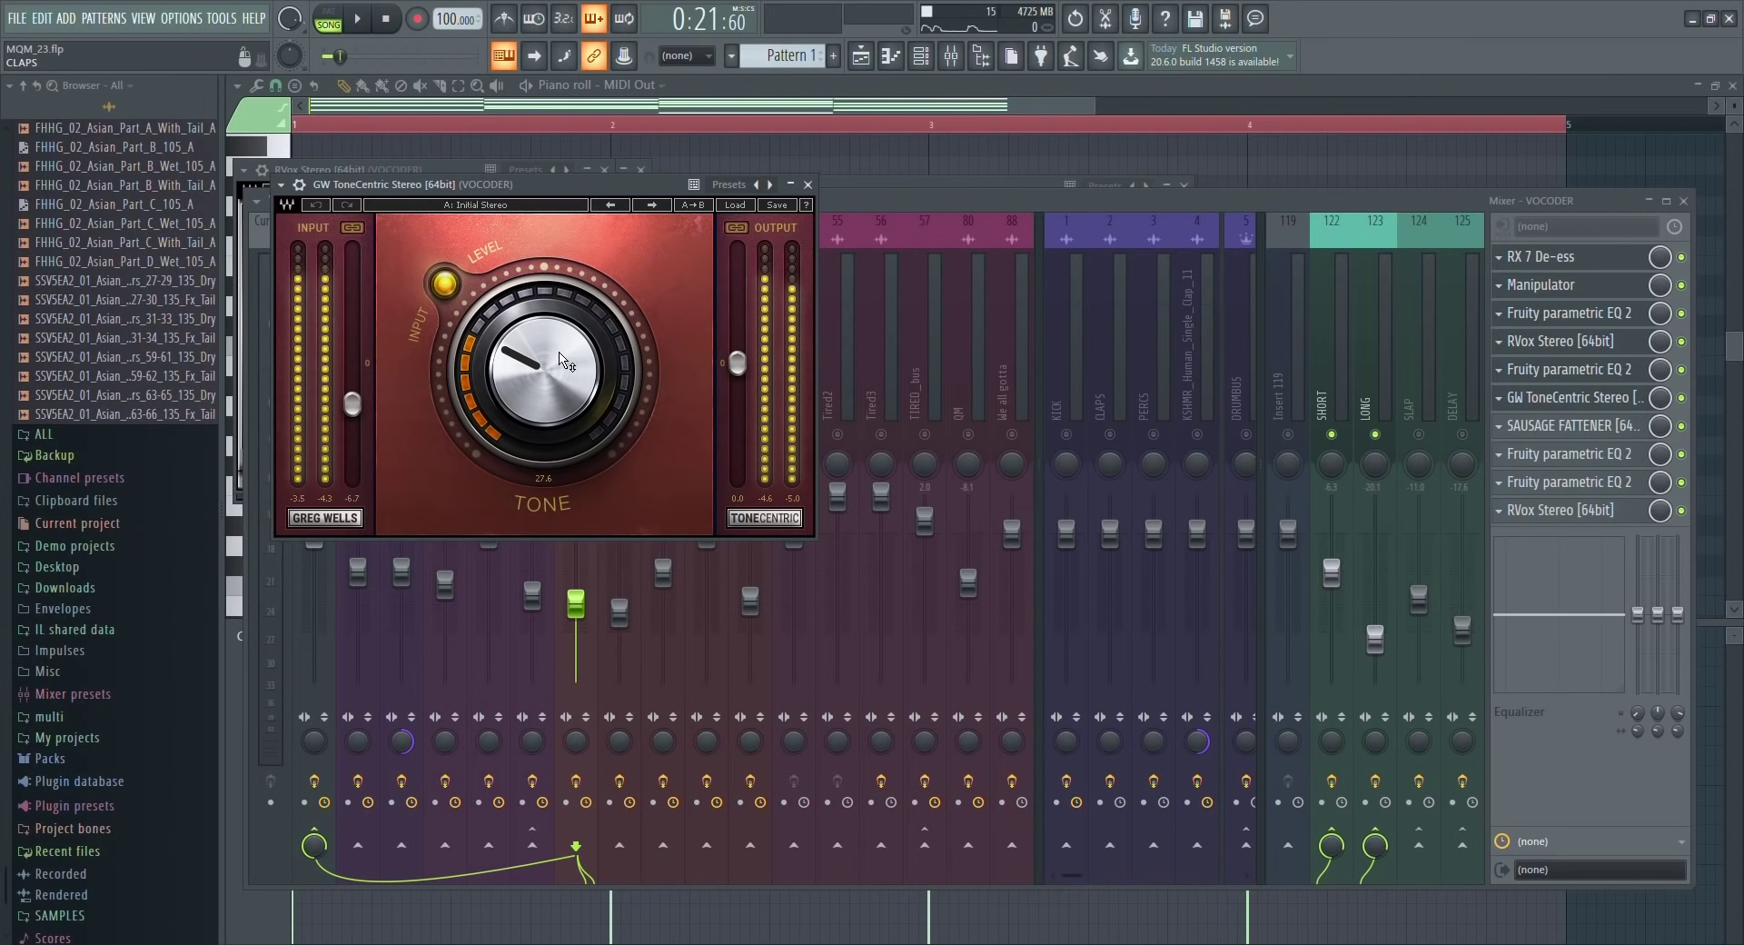
pyautogui.click(1622, 432)
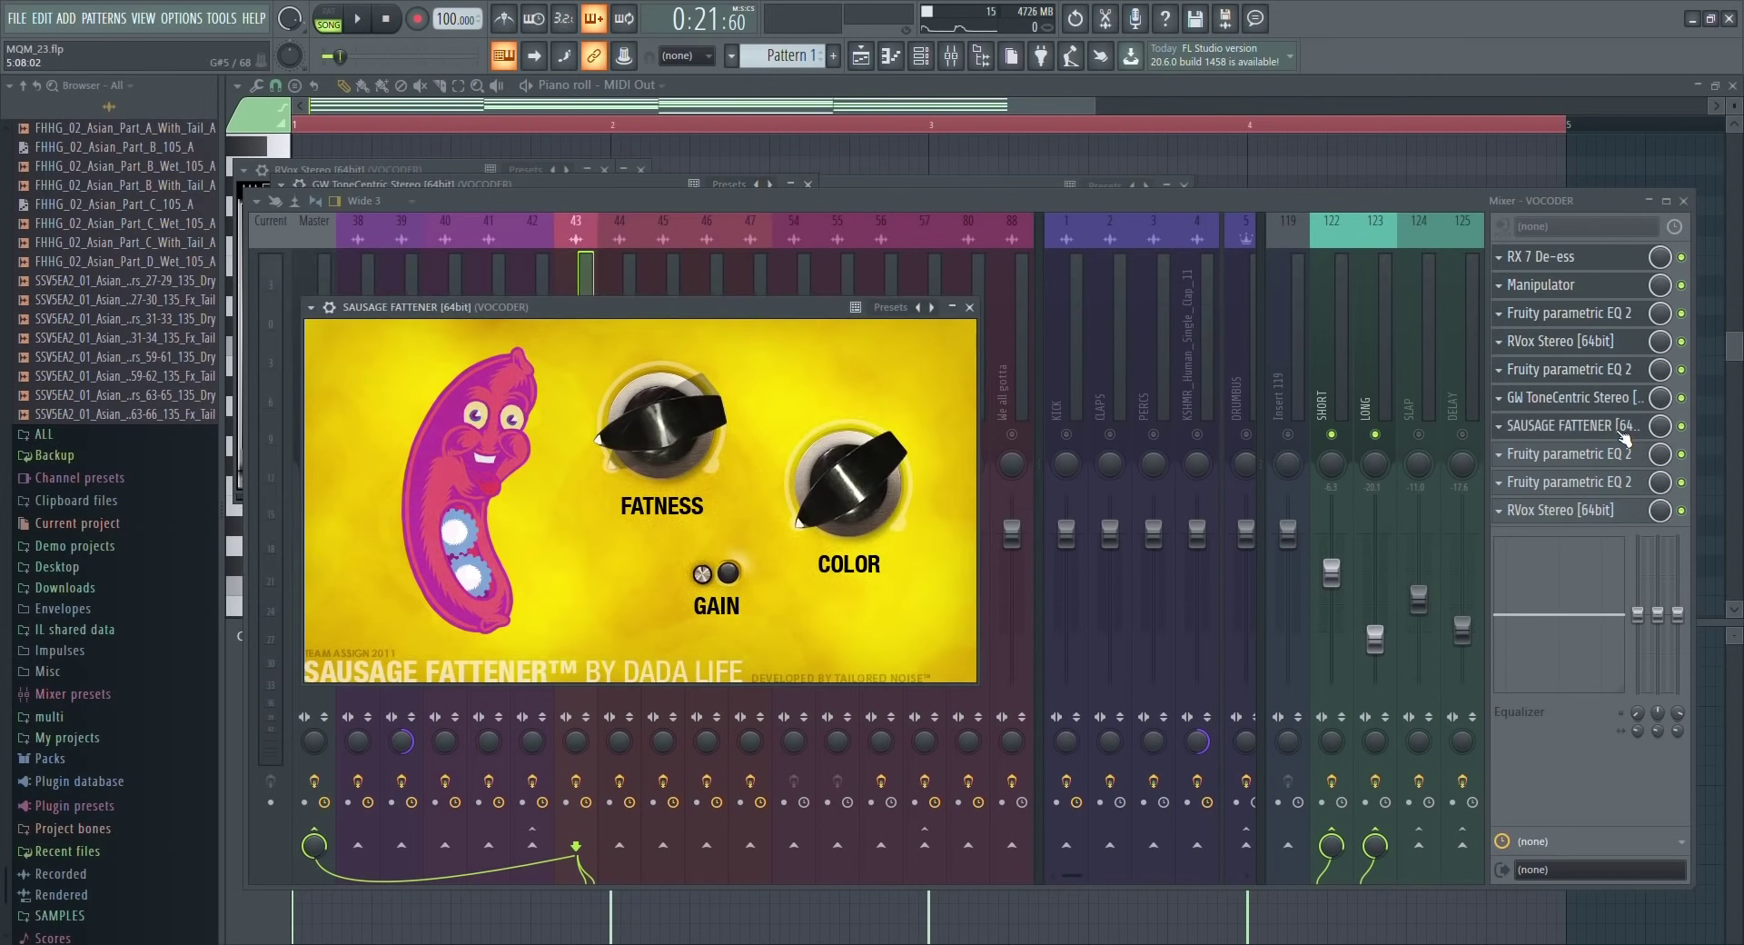
pyautogui.scroll(1, 640, 444)
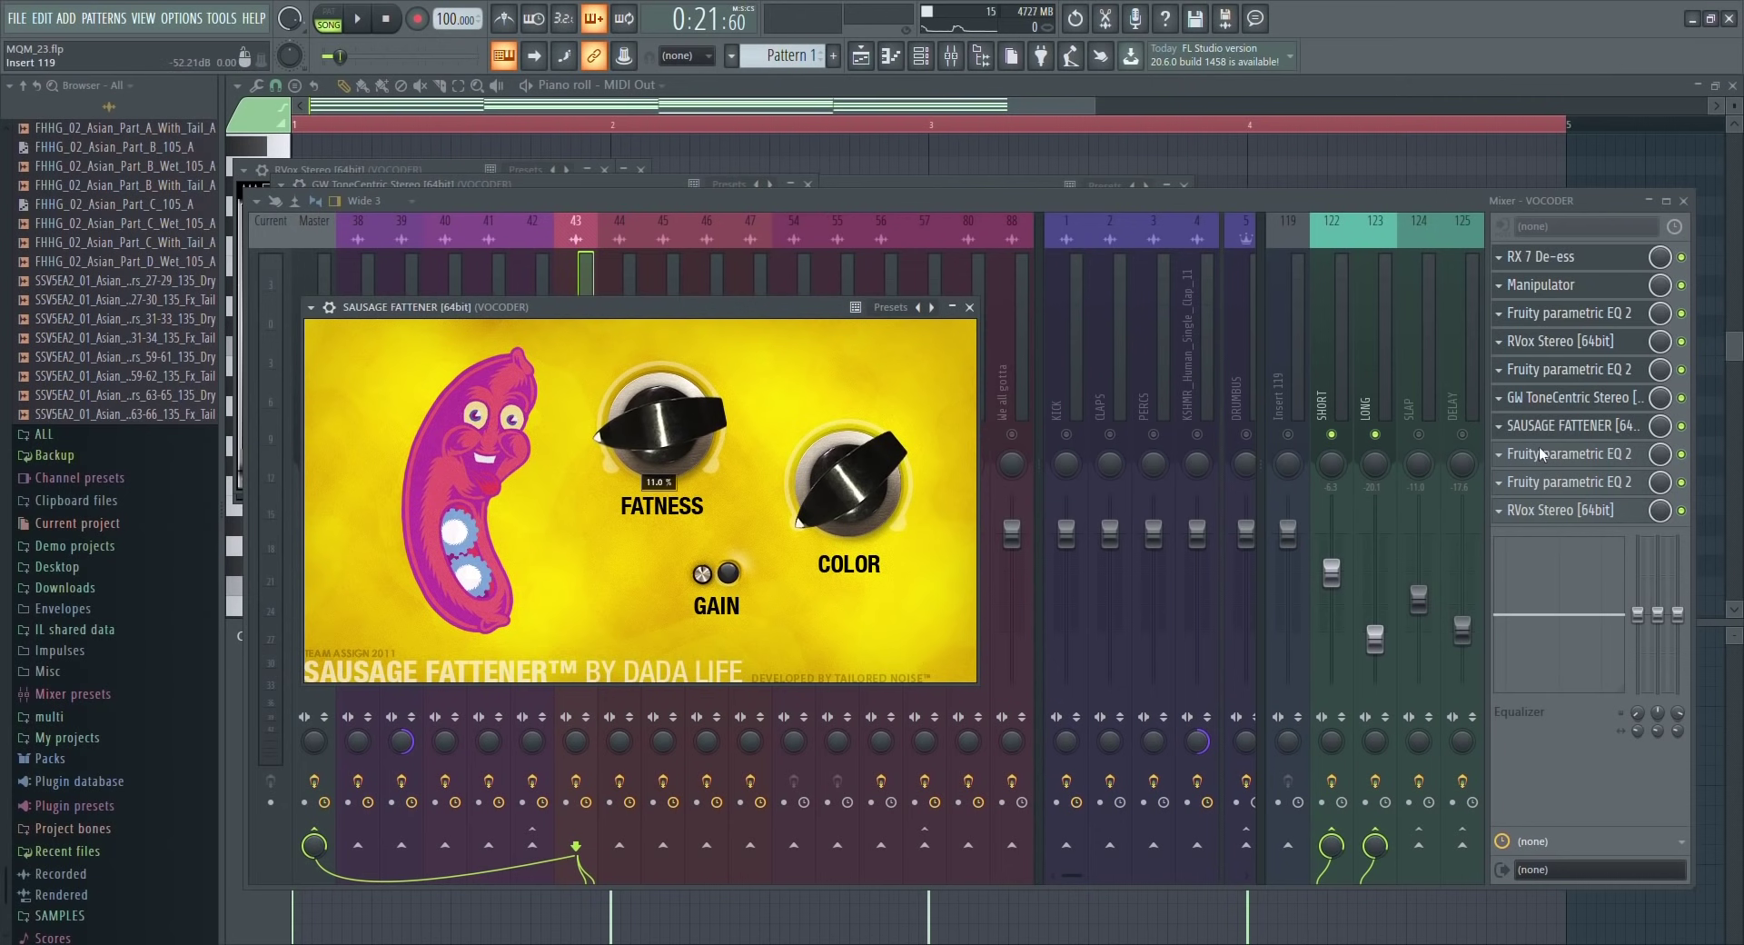
# Audition the VOCODER EQ's 470 Hz and 933 Hz resonances boosted to 18 dB, and pull both bands back to full cut.
pyautogui.click(1613, 475)
pyautogui.moveTo(424, 316); pyautogui.dragTo(424, 248)
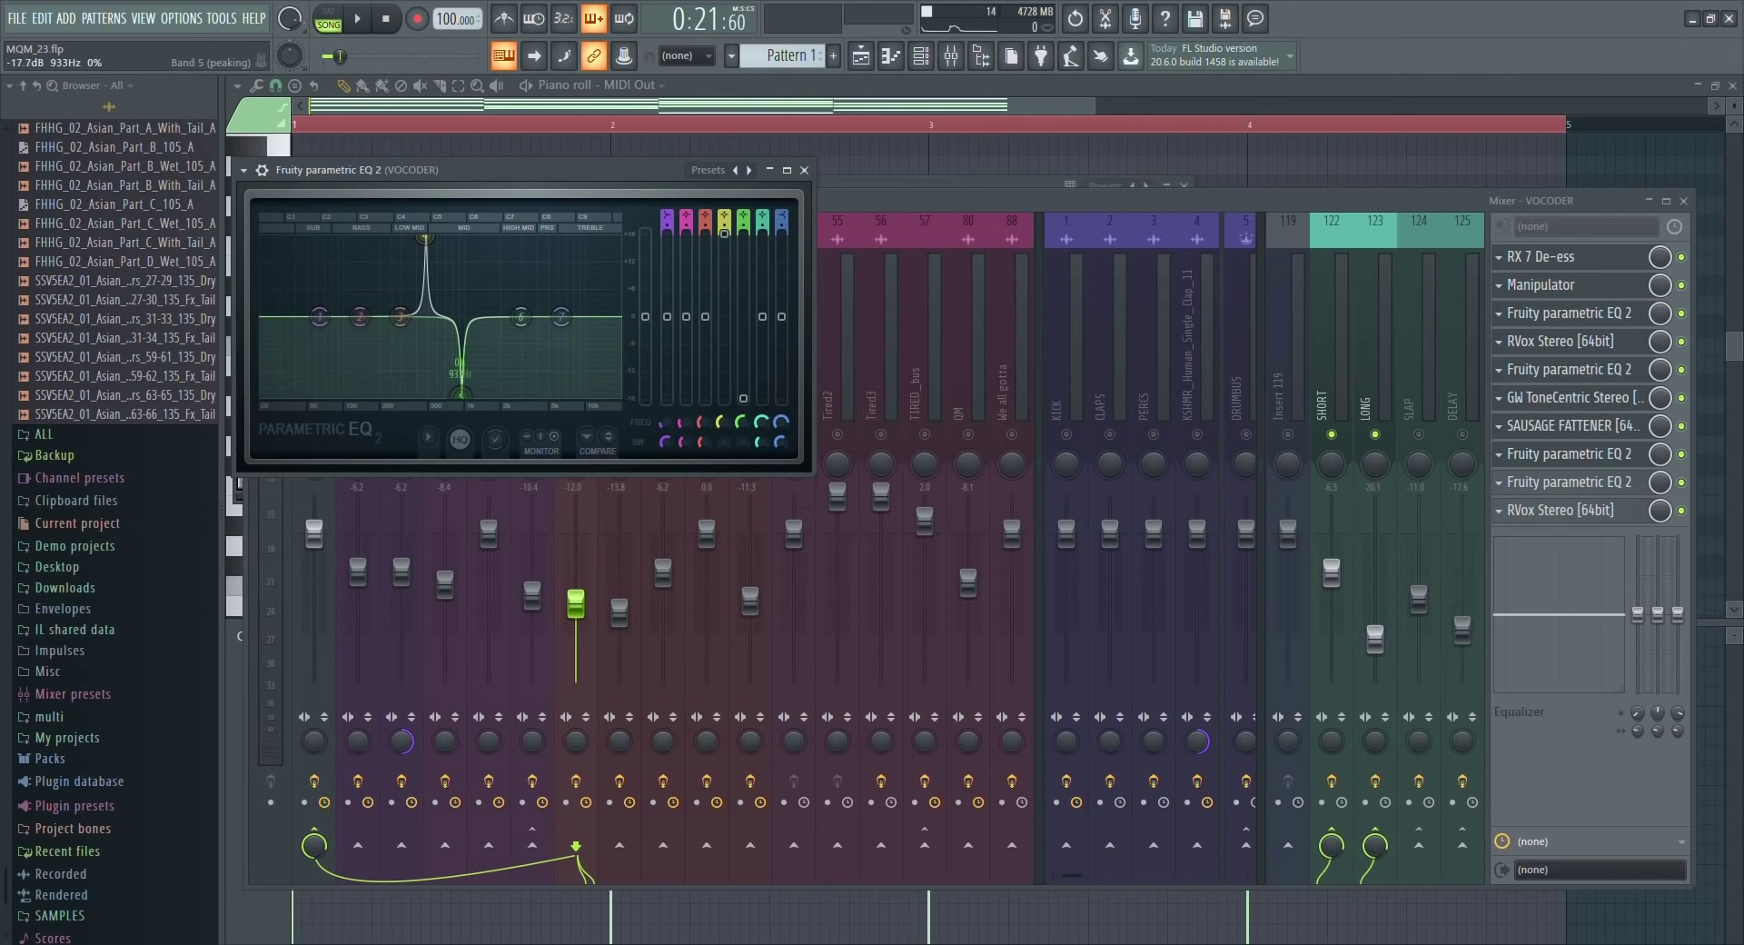
pyautogui.moveTo(461, 395); pyautogui.dragTo(461, 238)
pyautogui.press('space')
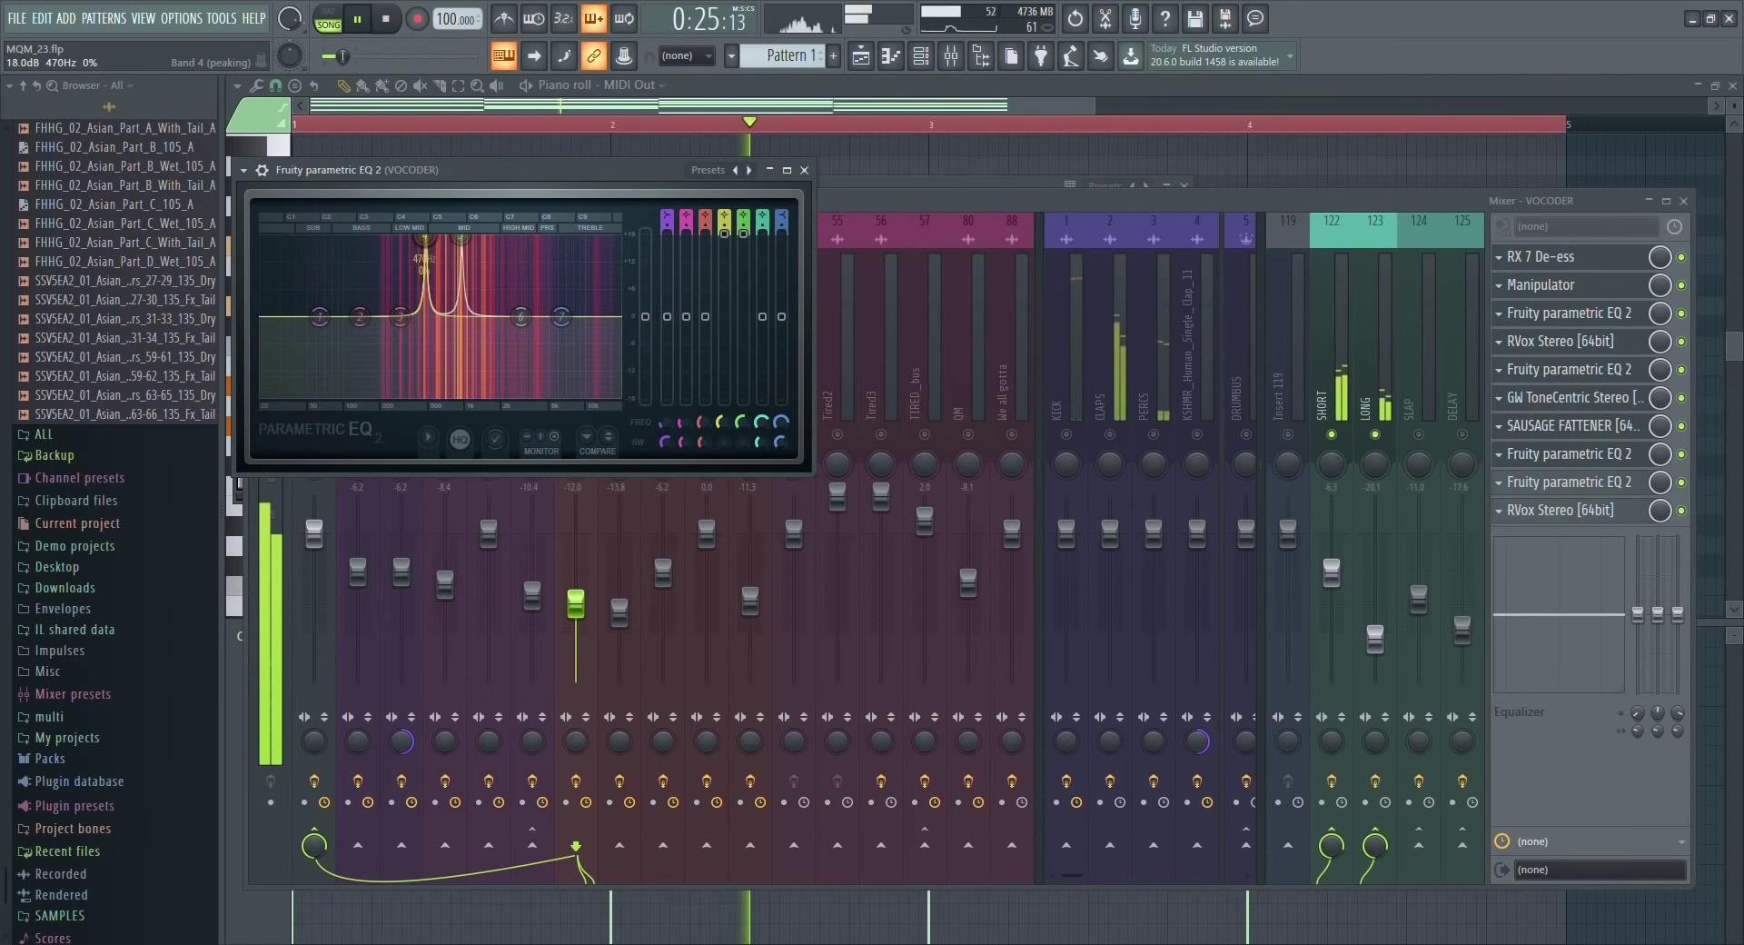
pyautogui.moveTo(749, 256); pyautogui.dragTo(749, 405)
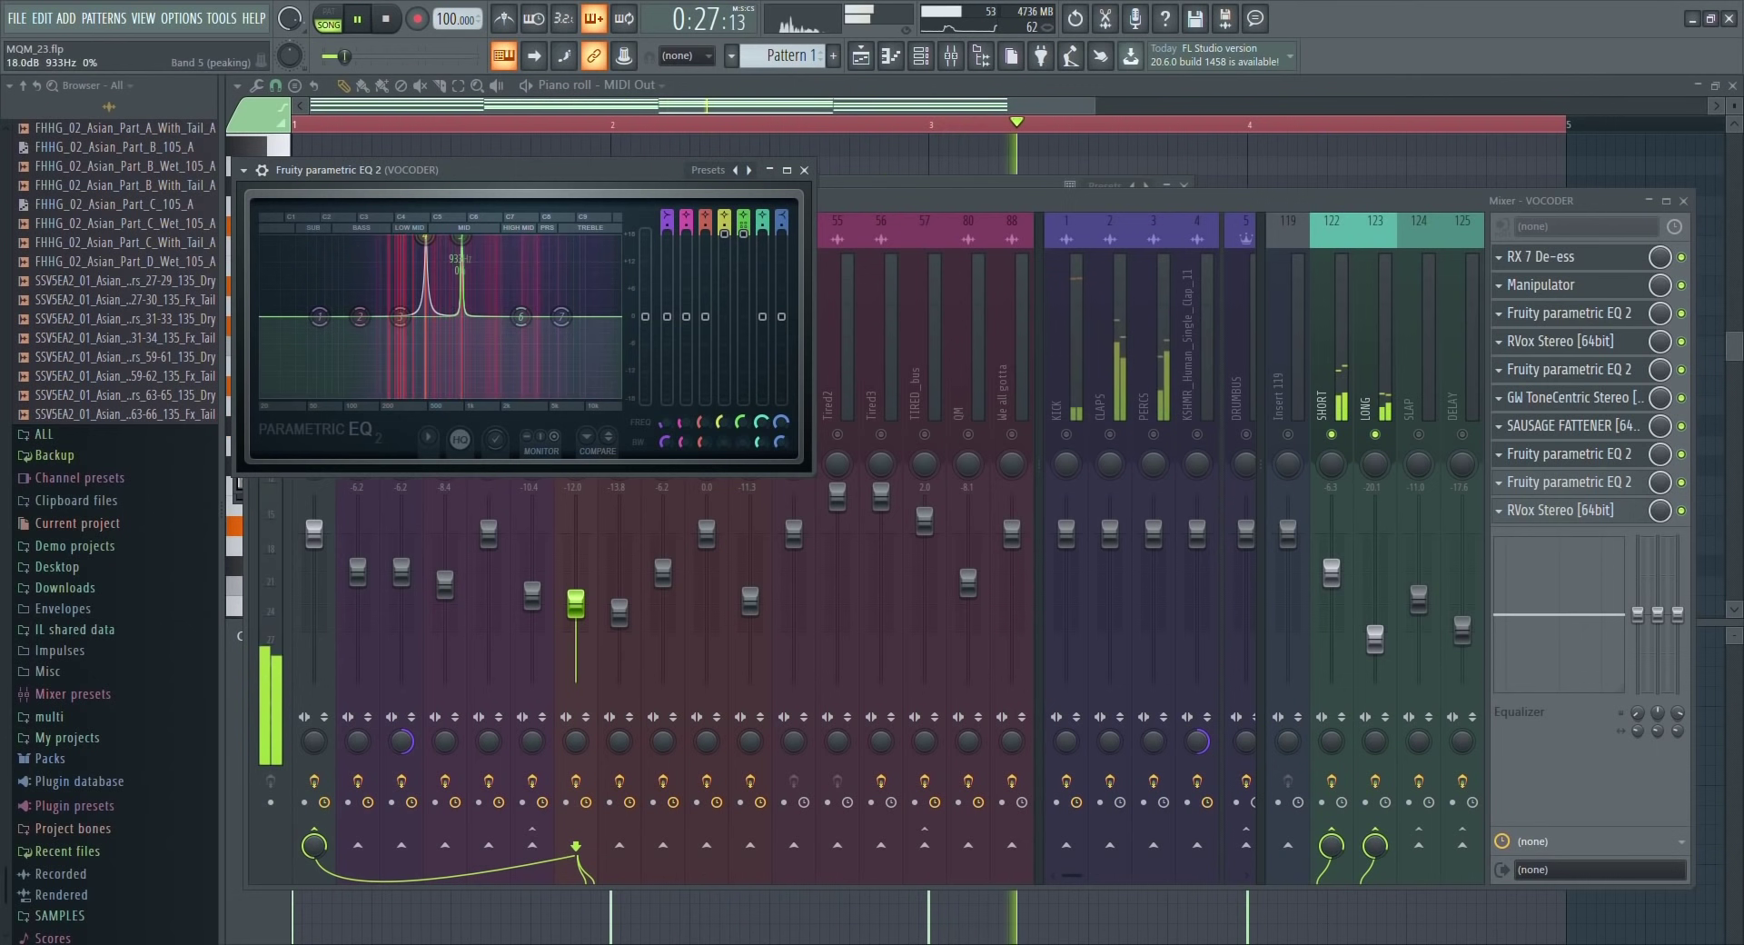
pyautogui.moveTo(724, 235); pyautogui.dragTo(724, 399)
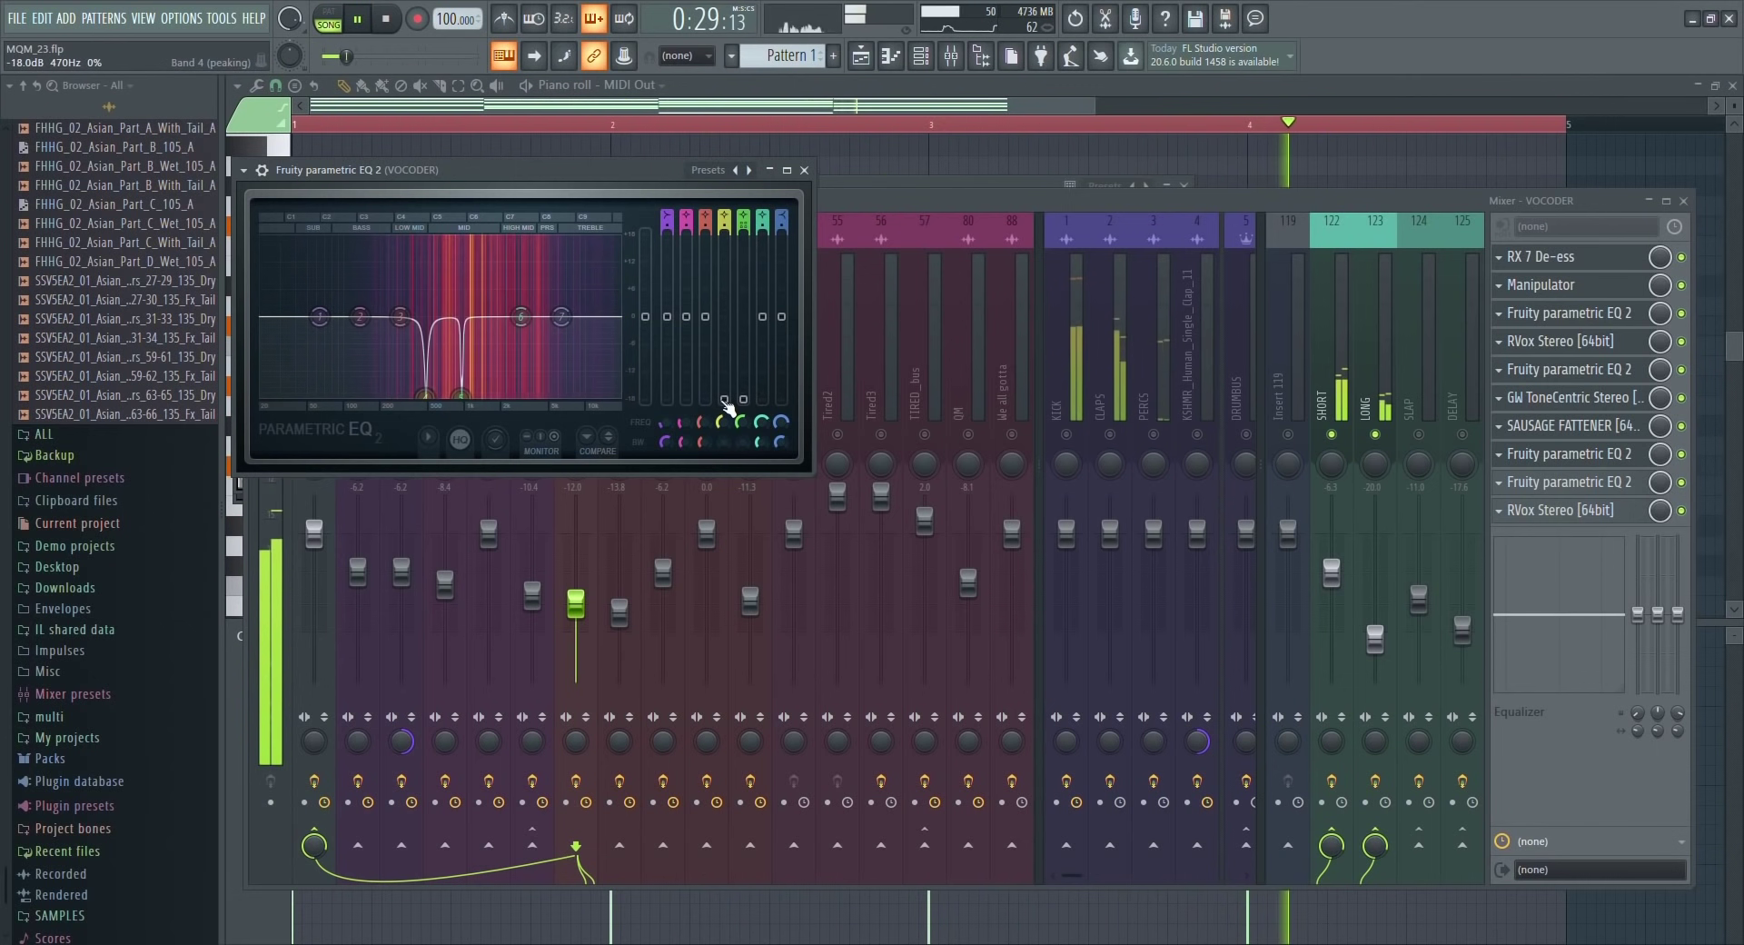
pyautogui.press('space')
# Boost the 942 Hz notch in VOCODER's last Fruity parametric EQ 2 to about 16 dB during playback, and return it to full cut.
pyautogui.click(1562, 481)
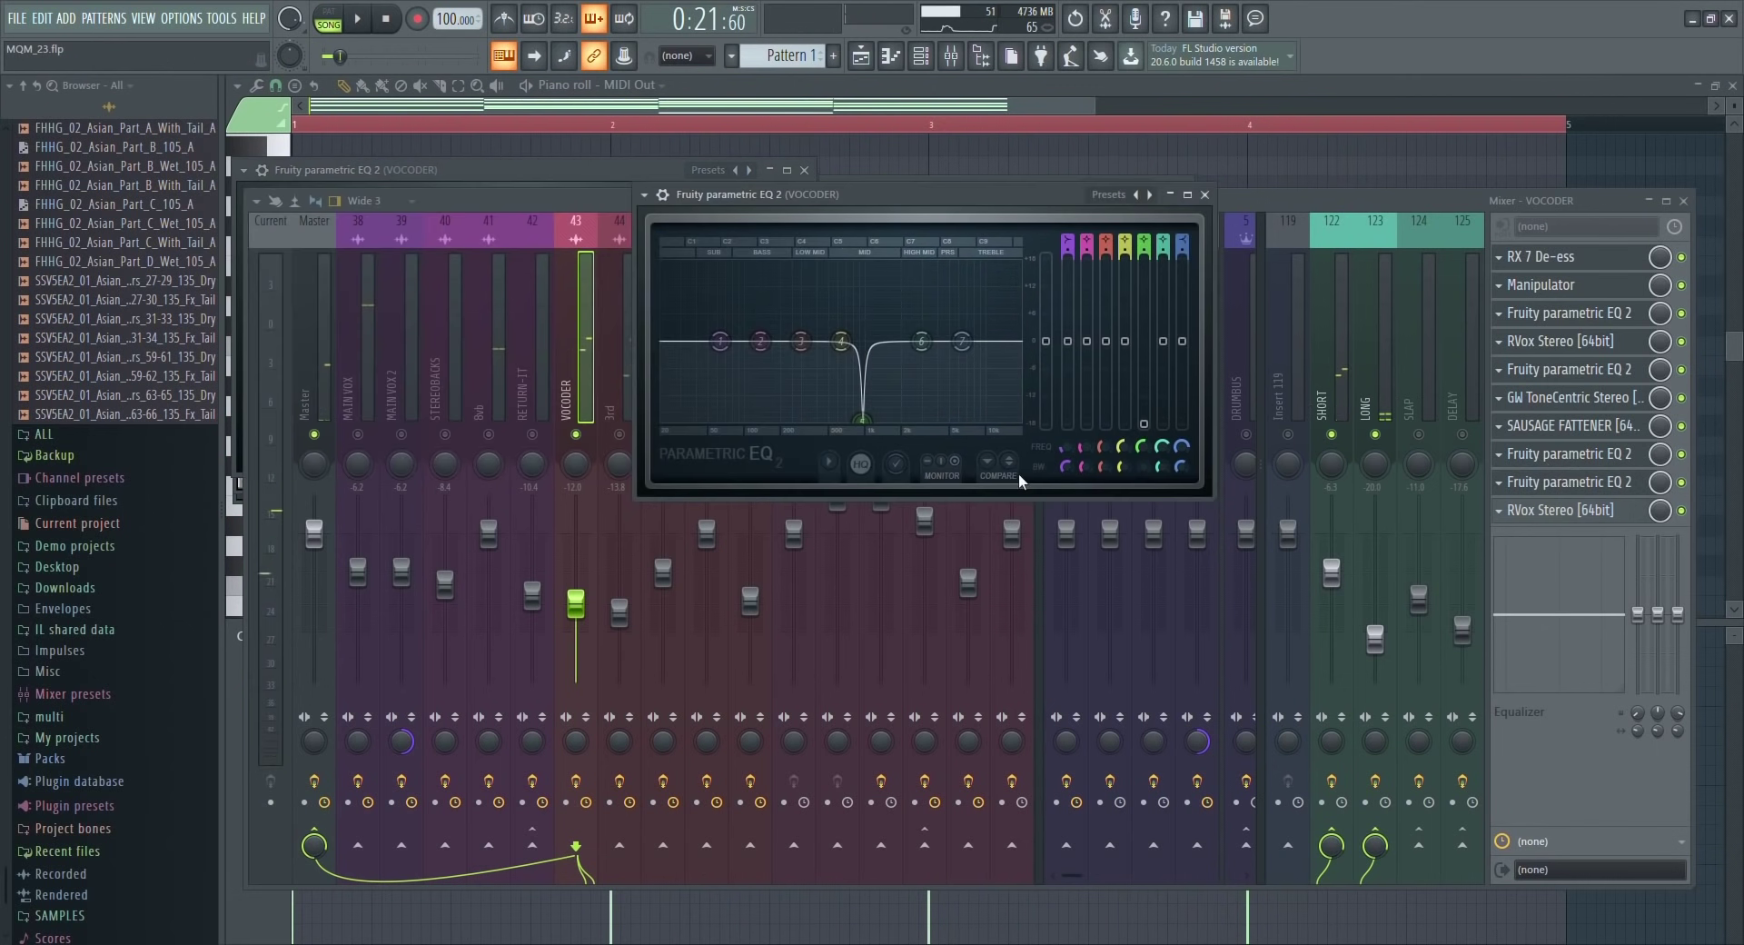
pyautogui.press('space')
pyautogui.moveTo(1143, 423); pyautogui.dragTo(1144, 259)
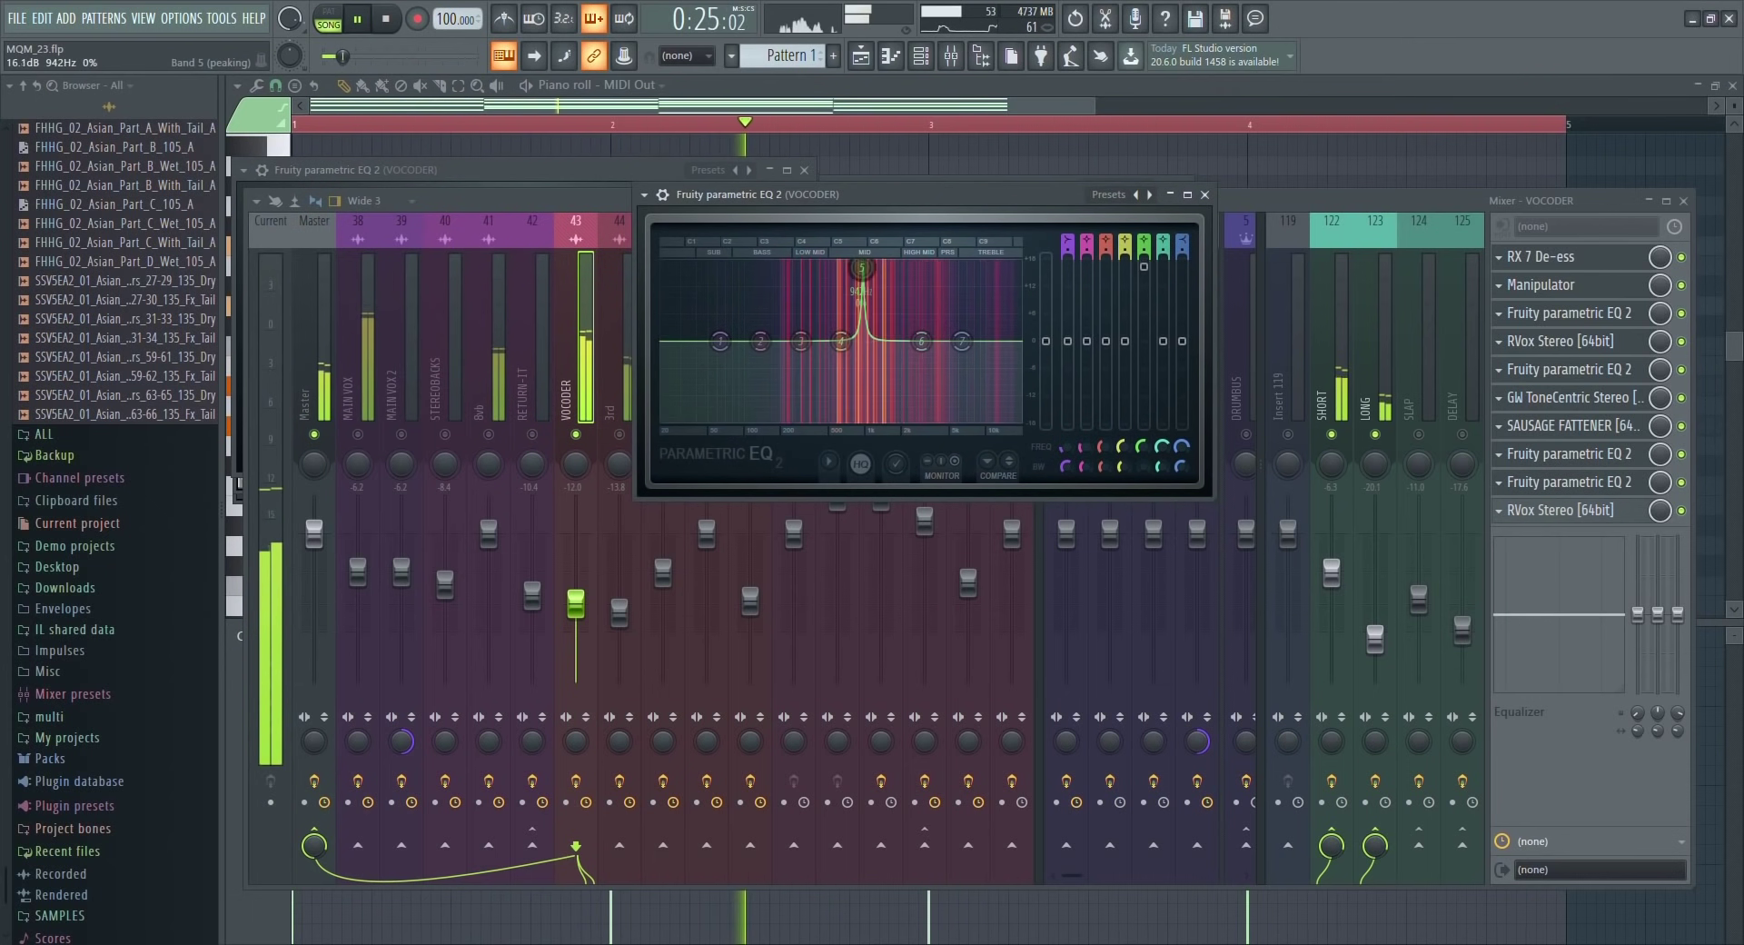
pyautogui.moveTo(1143, 264); pyautogui.dragTo(1146, 427)
pyautogui.press('space')
# Examine the gate on VOCODER's last RVox Stereo while playing the passage, and close the plug-in.
pyautogui.click(1561, 510)
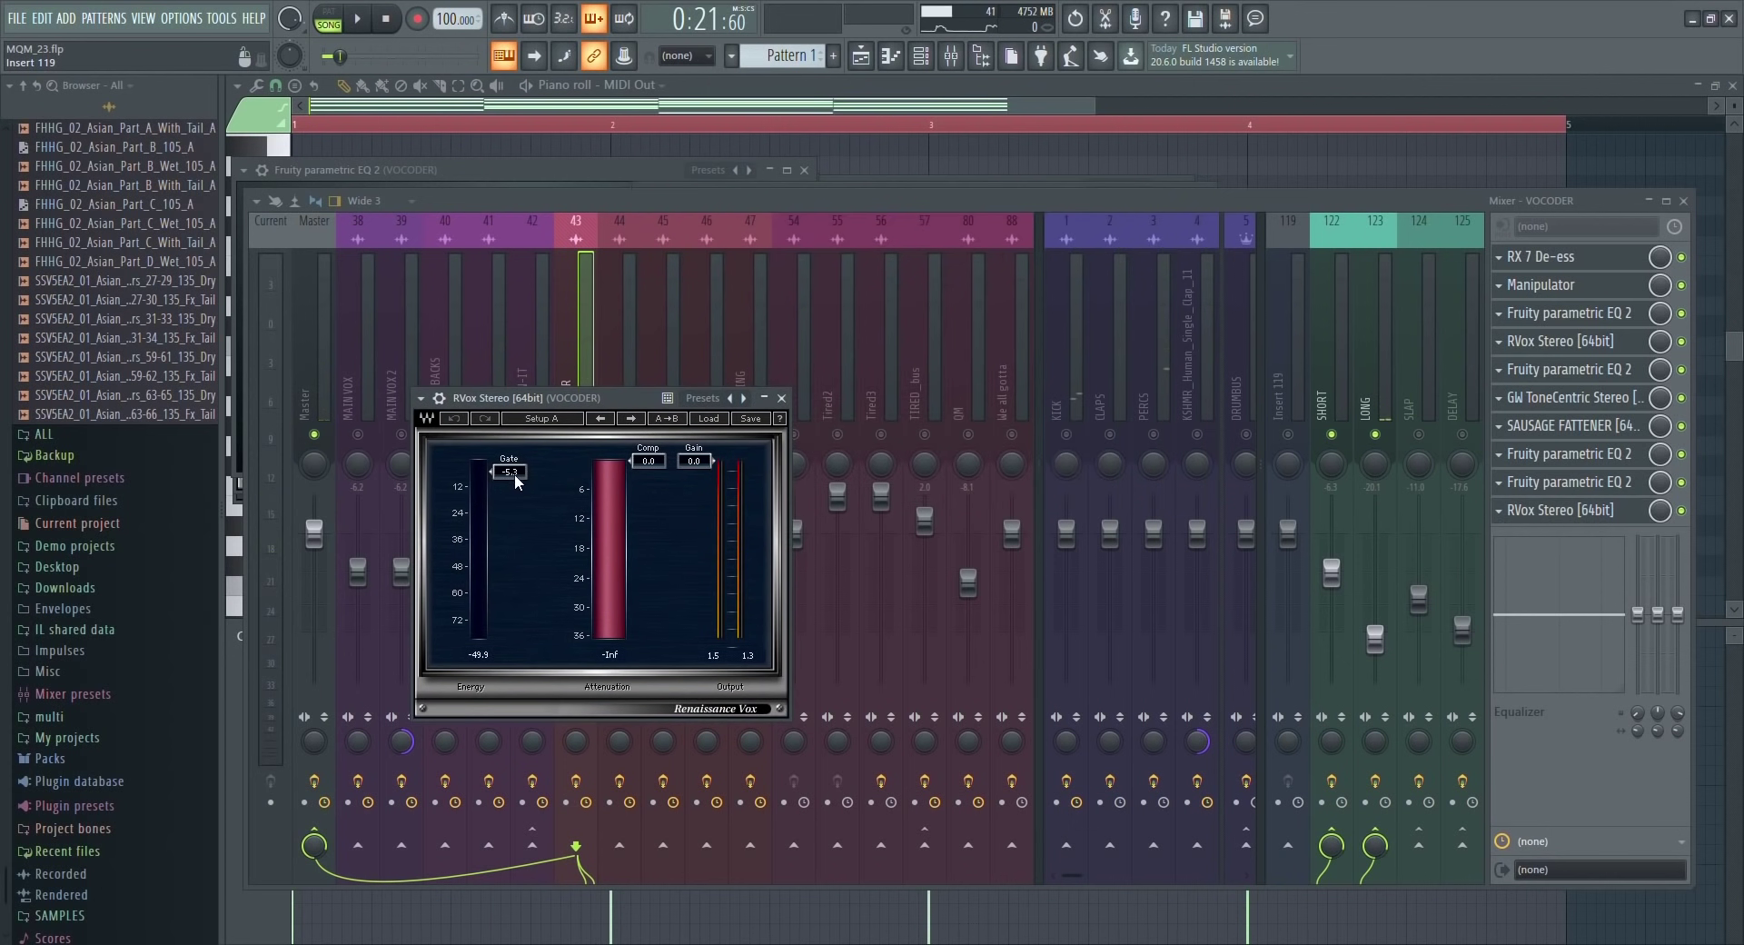
pyautogui.press('space')
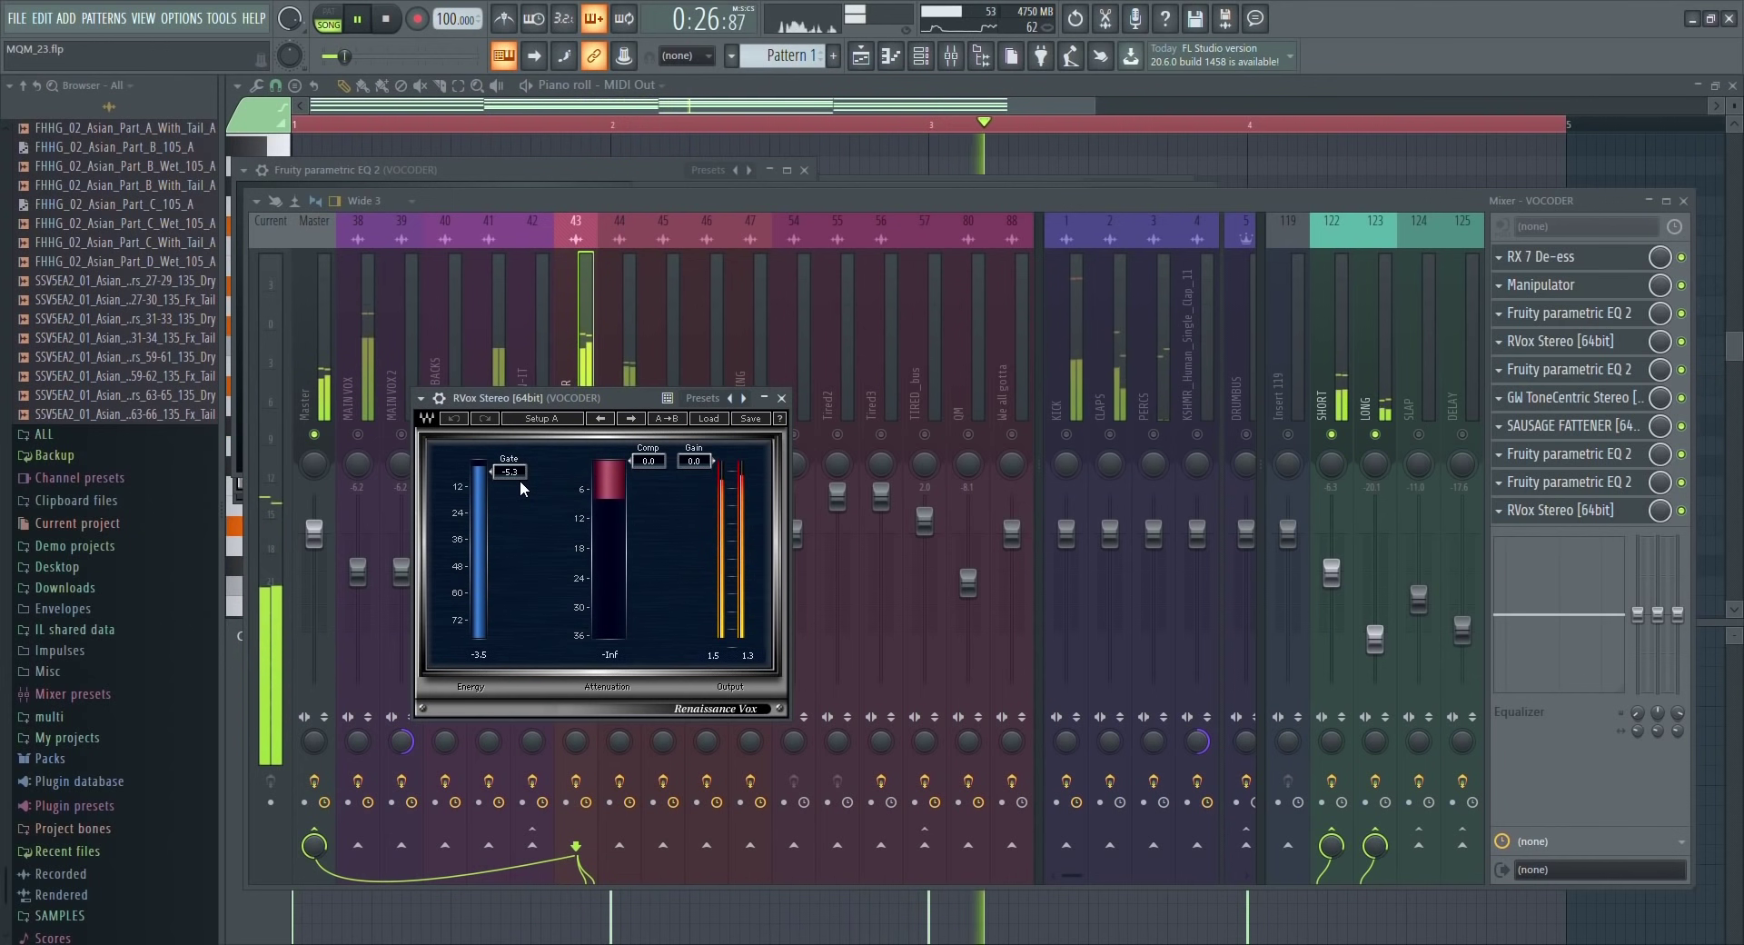
pyautogui.press('space')
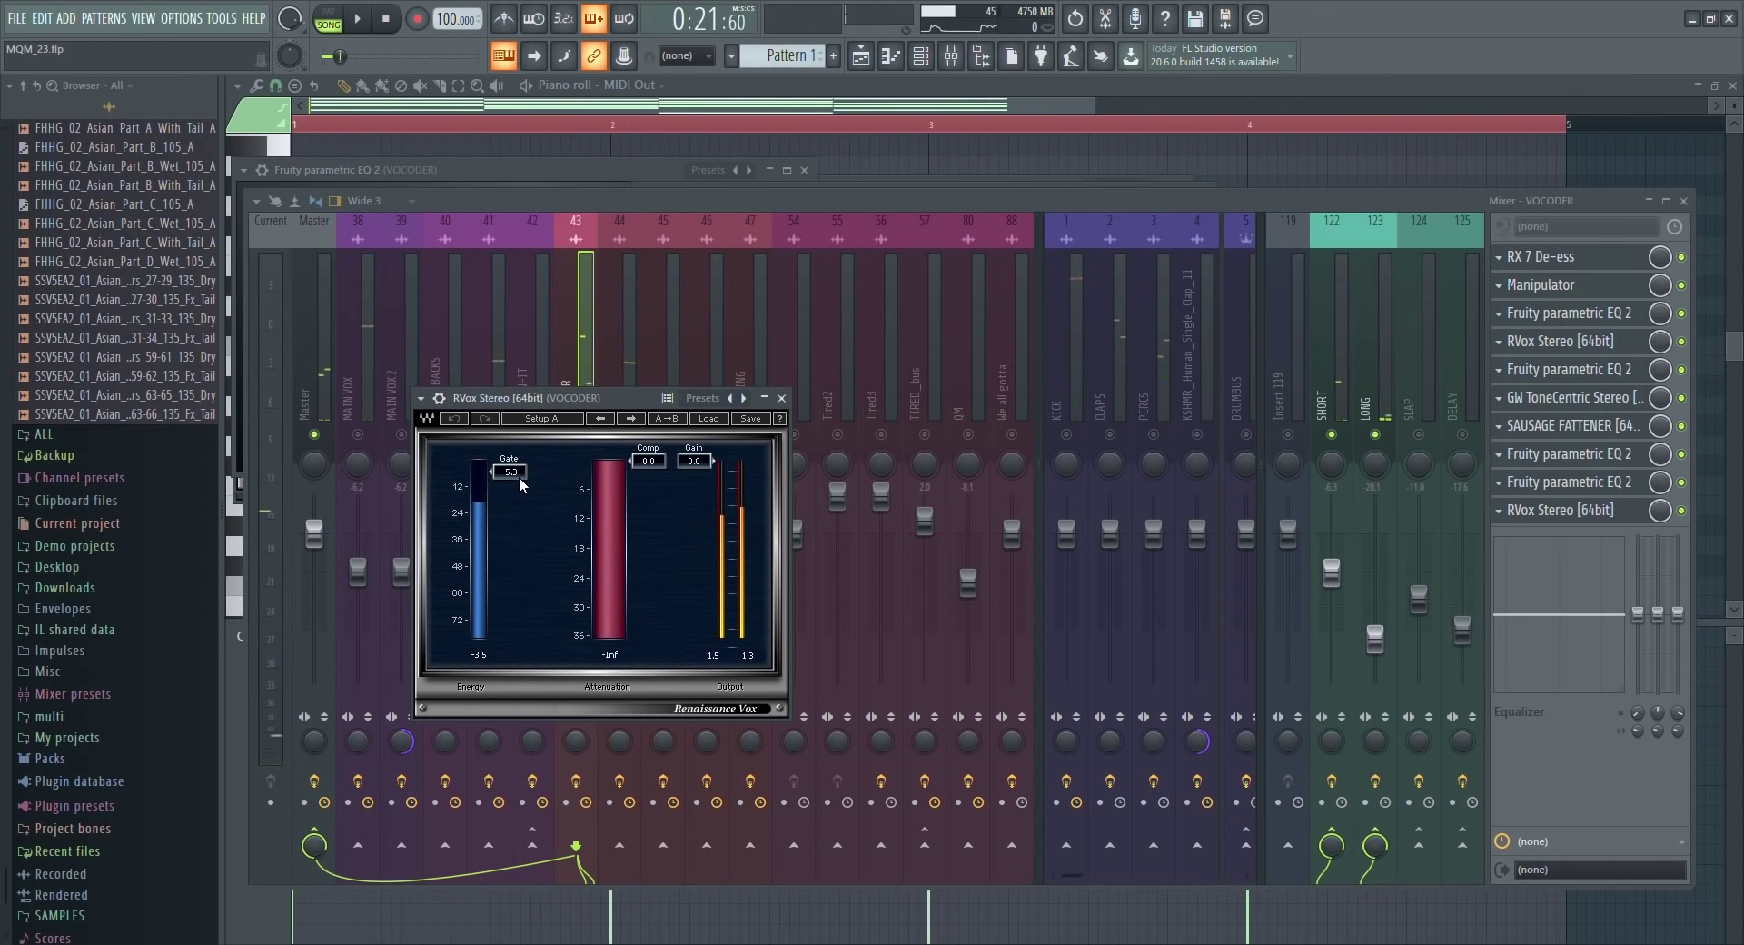
pyautogui.click(781, 398)
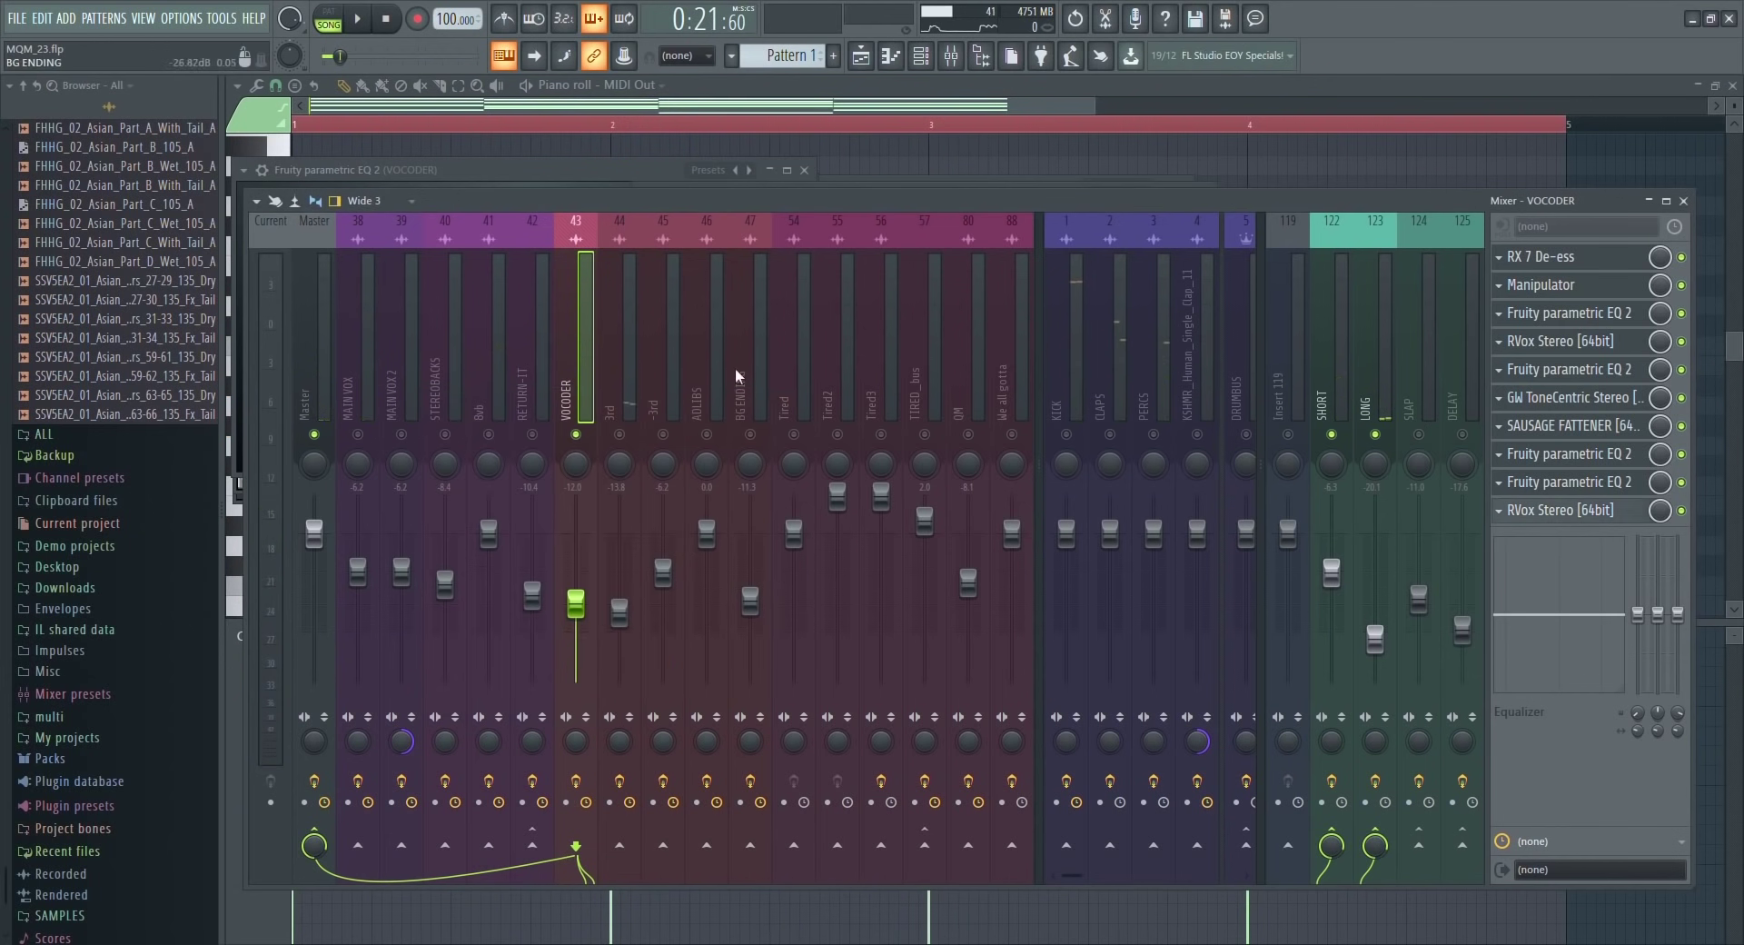
# Locate the TIRED clips in the playlist and play the passage from bar 13.
pyautogui.press('F5')
pyautogui.moveTo(635, 654); pyautogui.dragTo(747, 826)
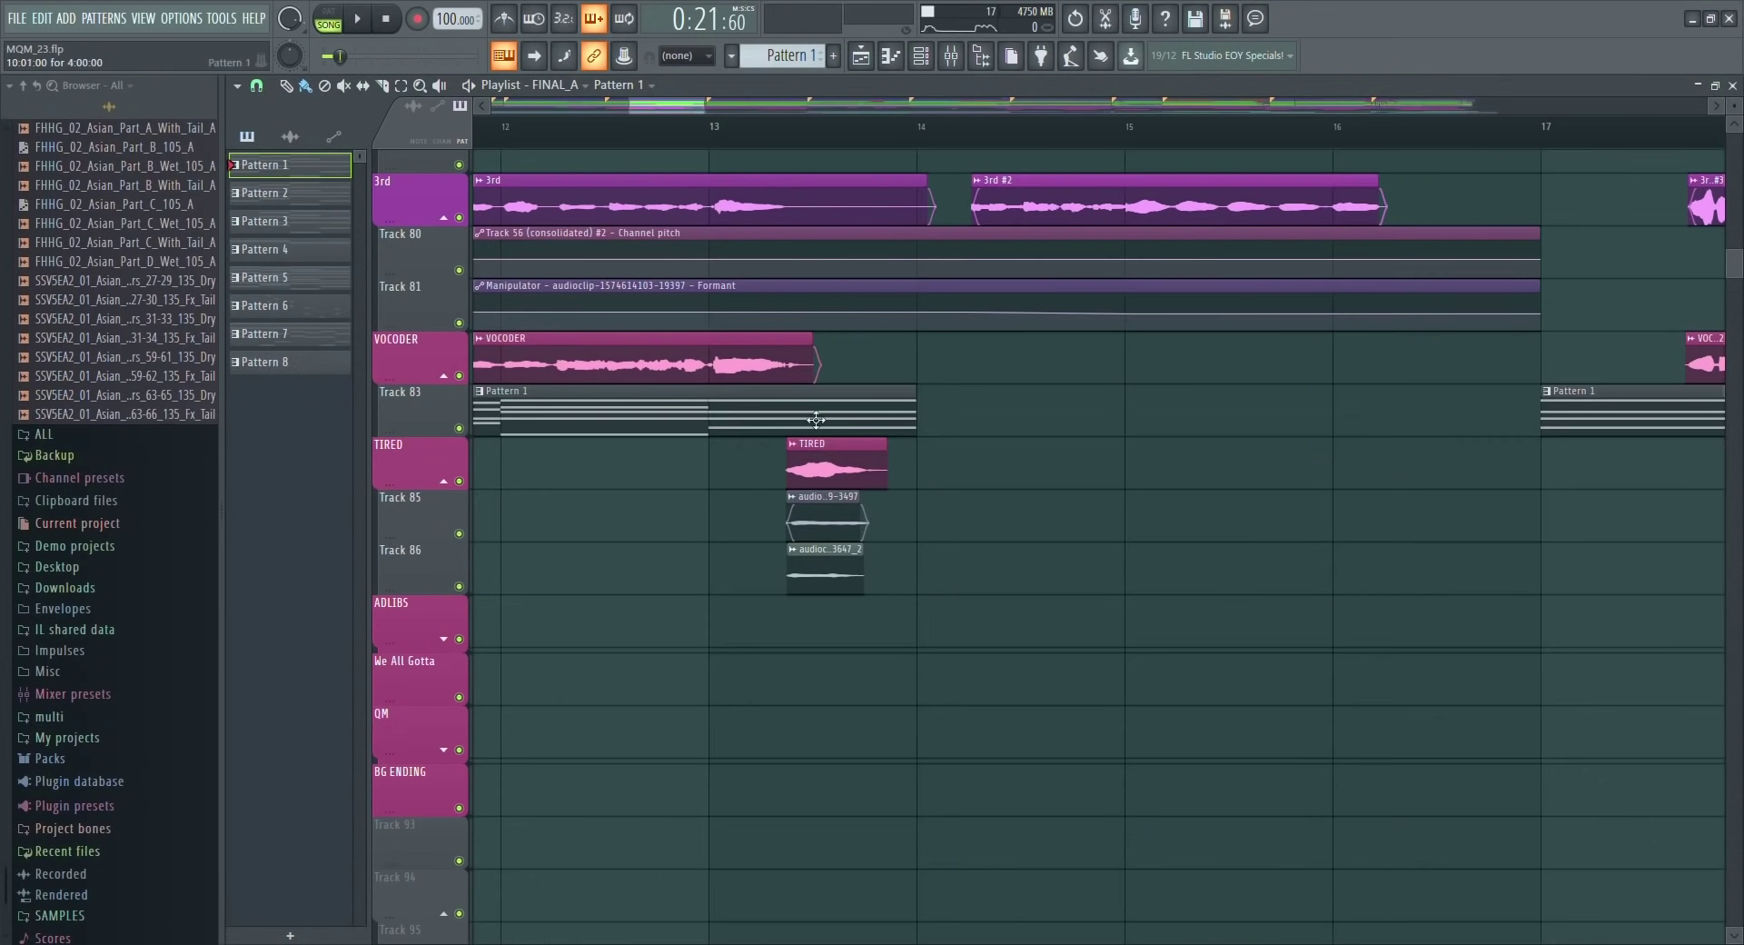
pyautogui.click(716, 138)
pyautogui.press('F9')
pyautogui.press('F9')
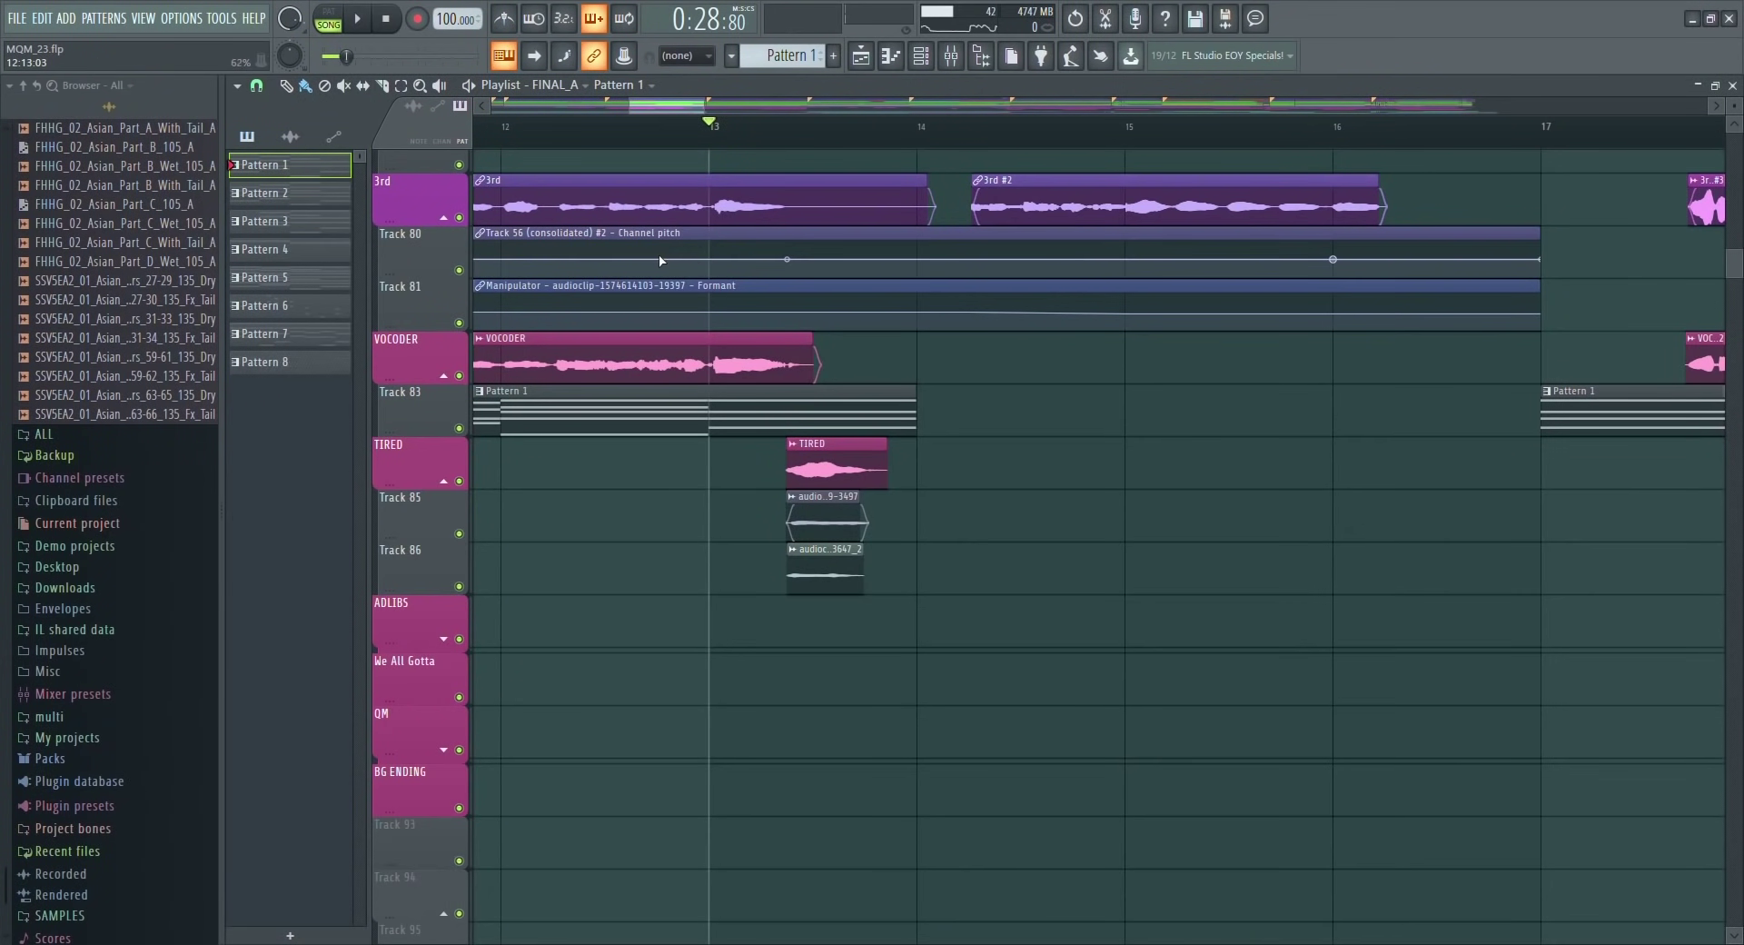
pyautogui.press('space')
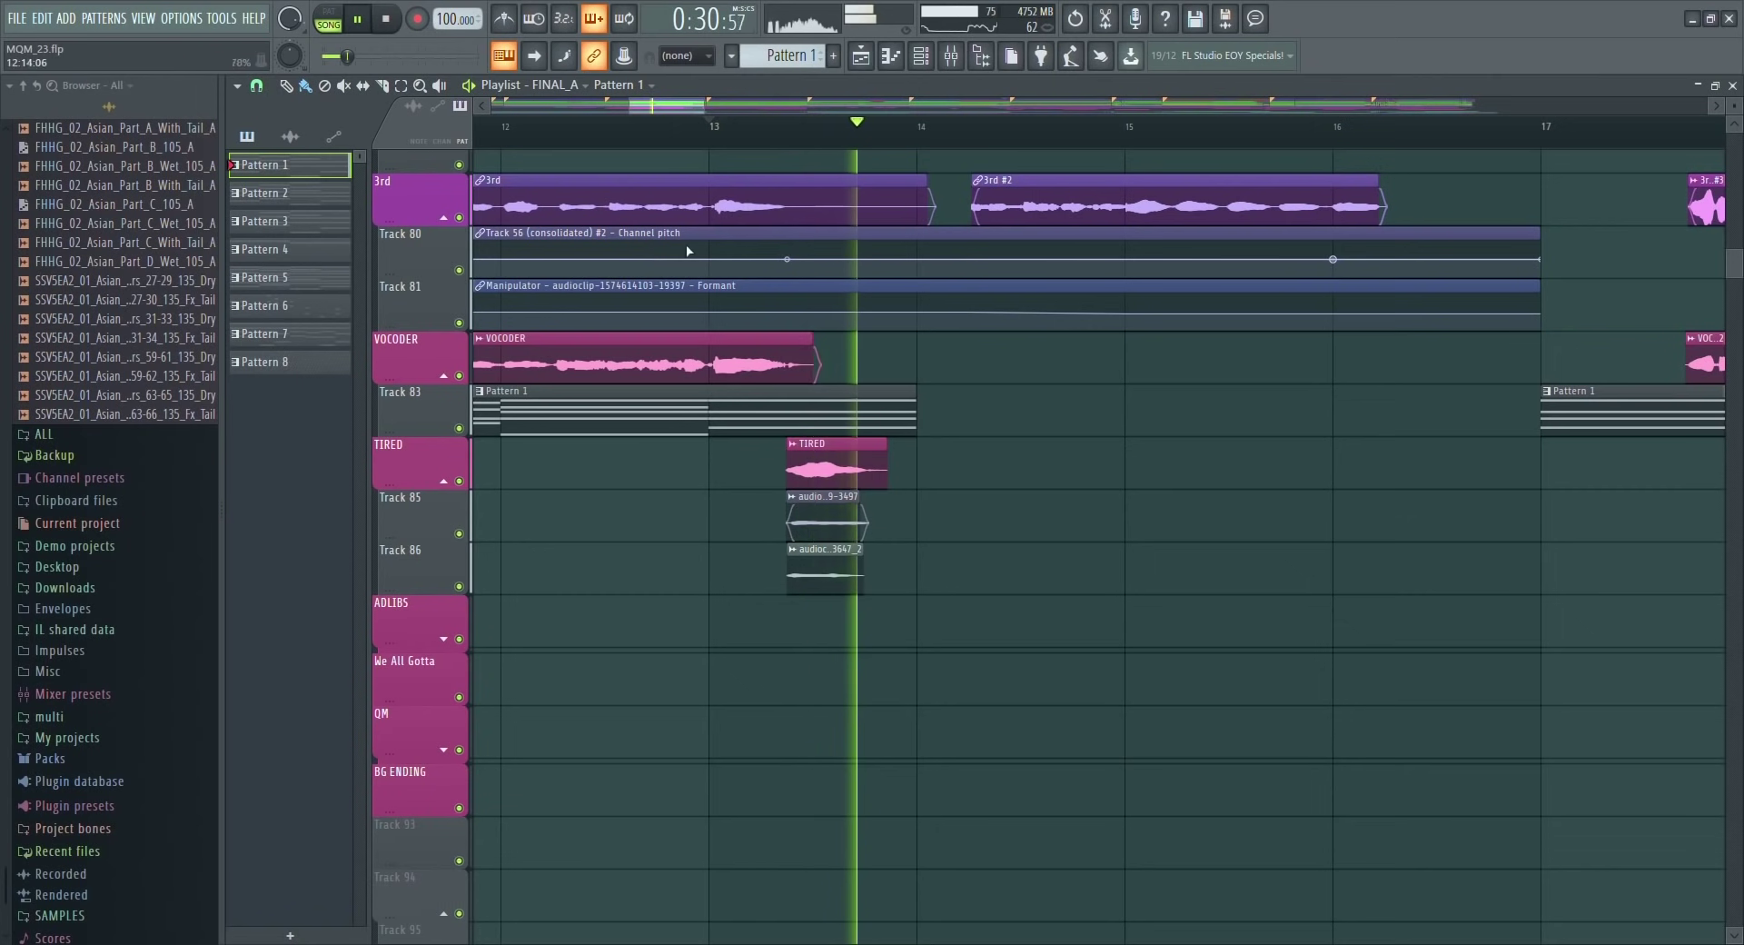
pyautogui.press('space')
# Solo the Tired mixer track together with its routed tracks, select it, and play the passage from bar 13.
pyautogui.press('F9')
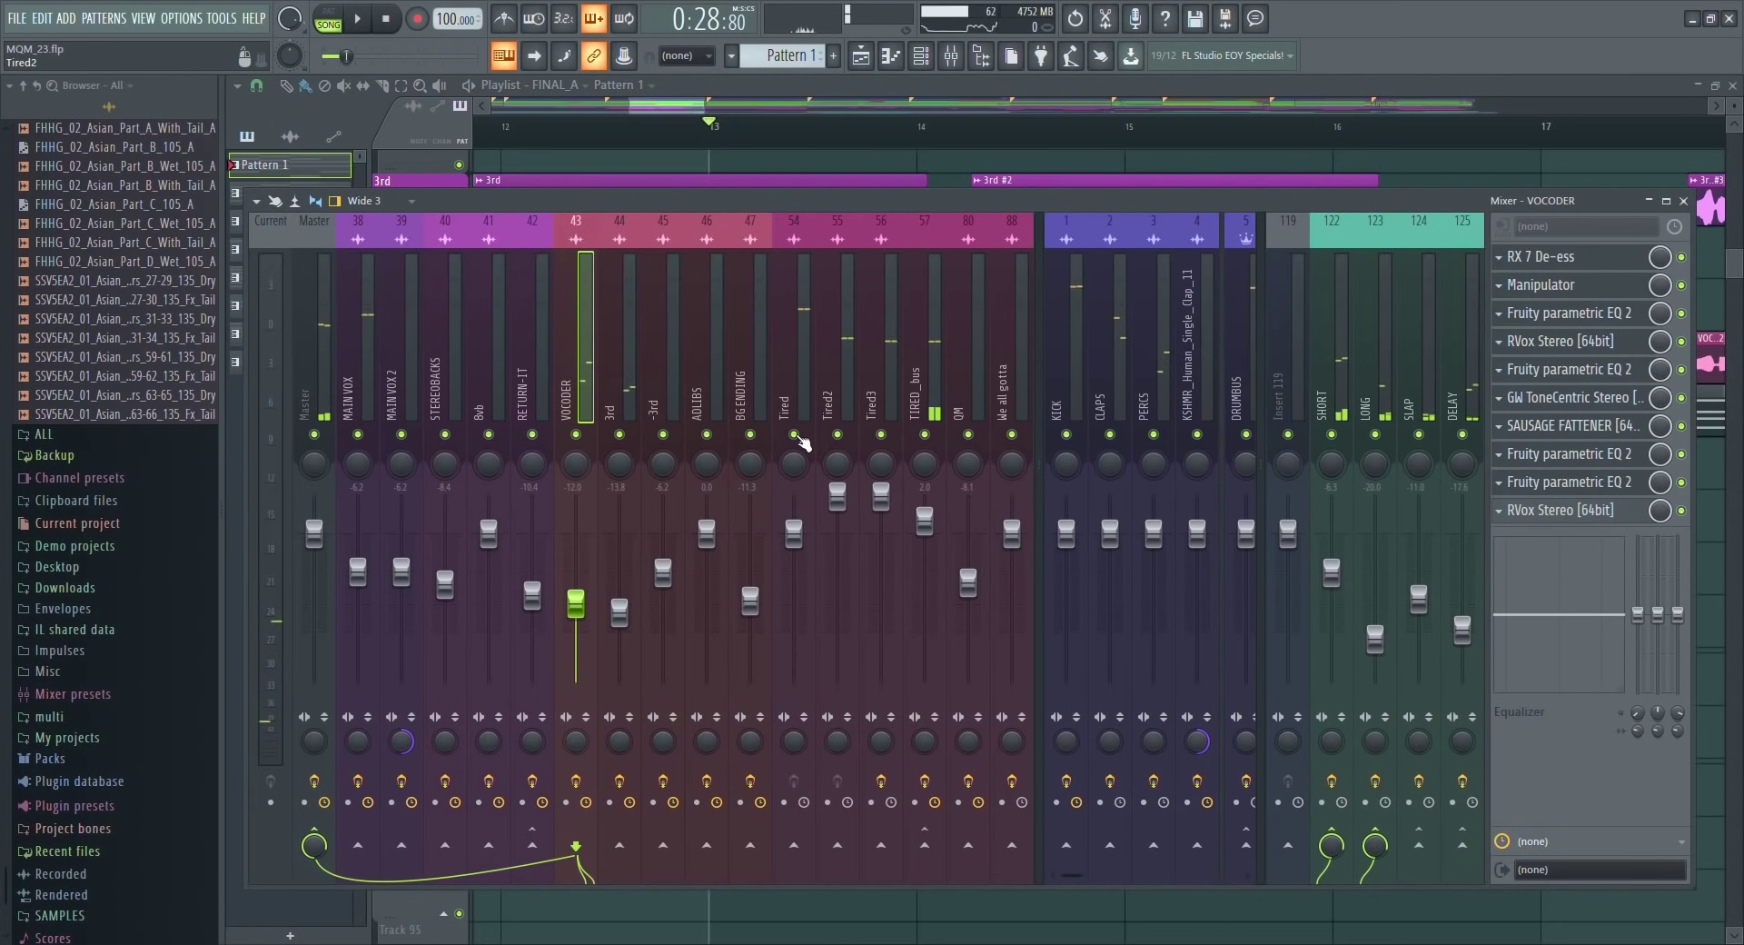
pyautogui.rightClick(796, 435)
pyautogui.click(798, 400)
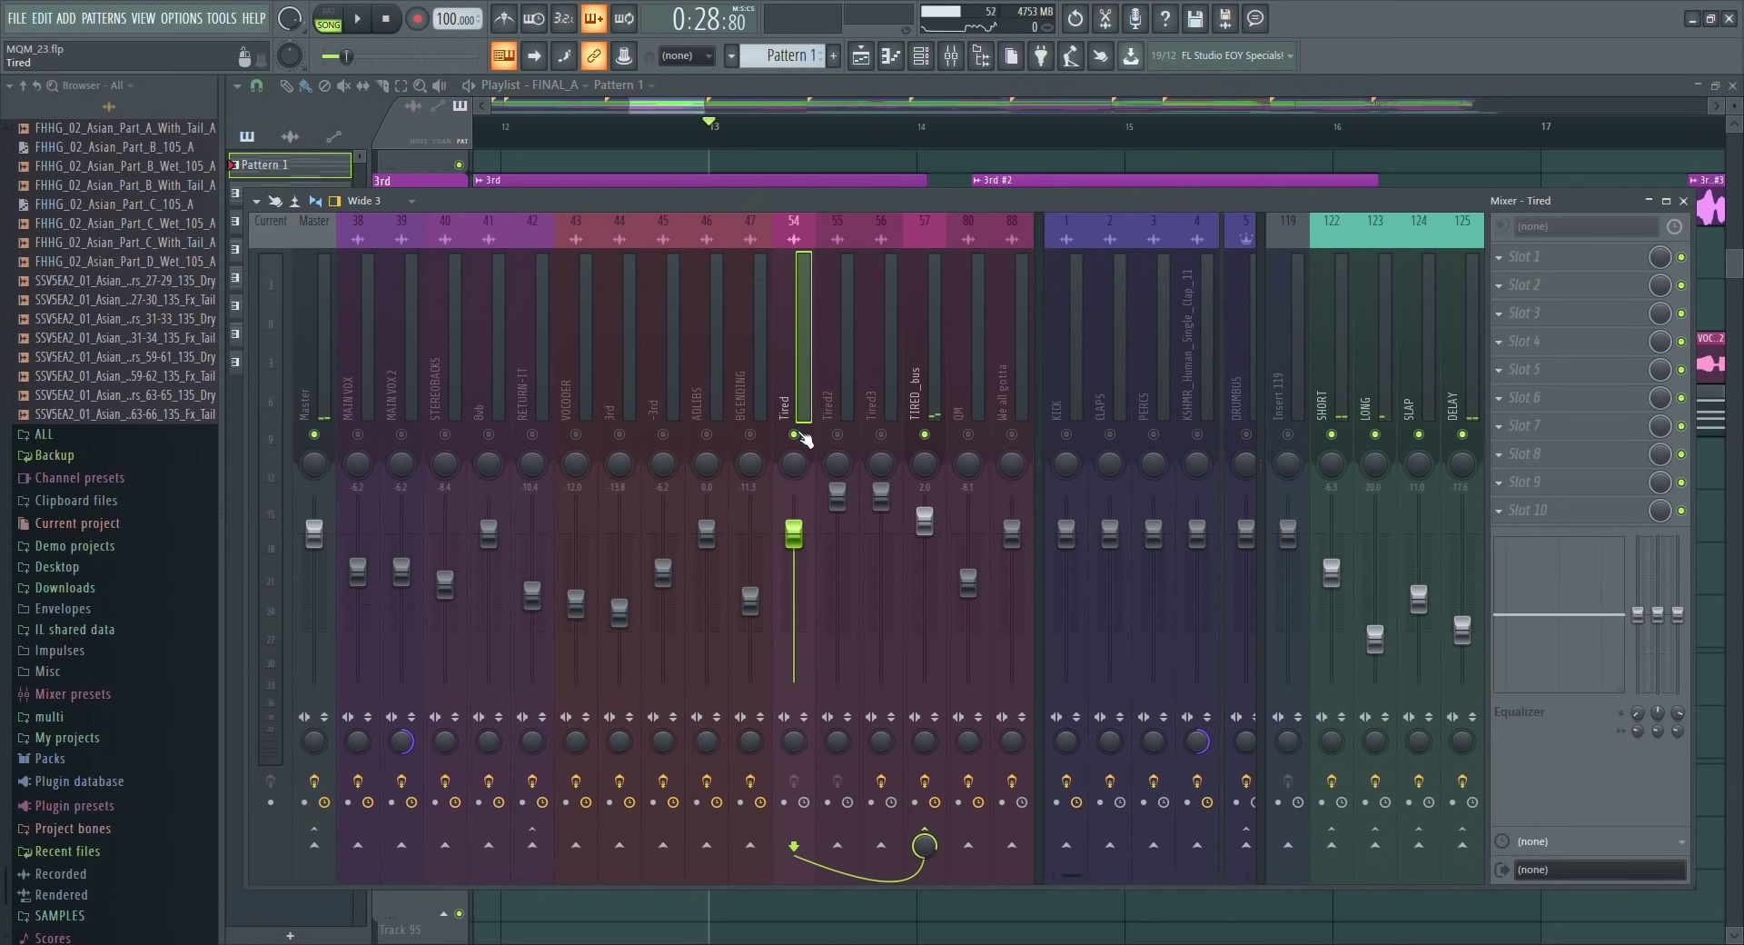
pyautogui.press('space')
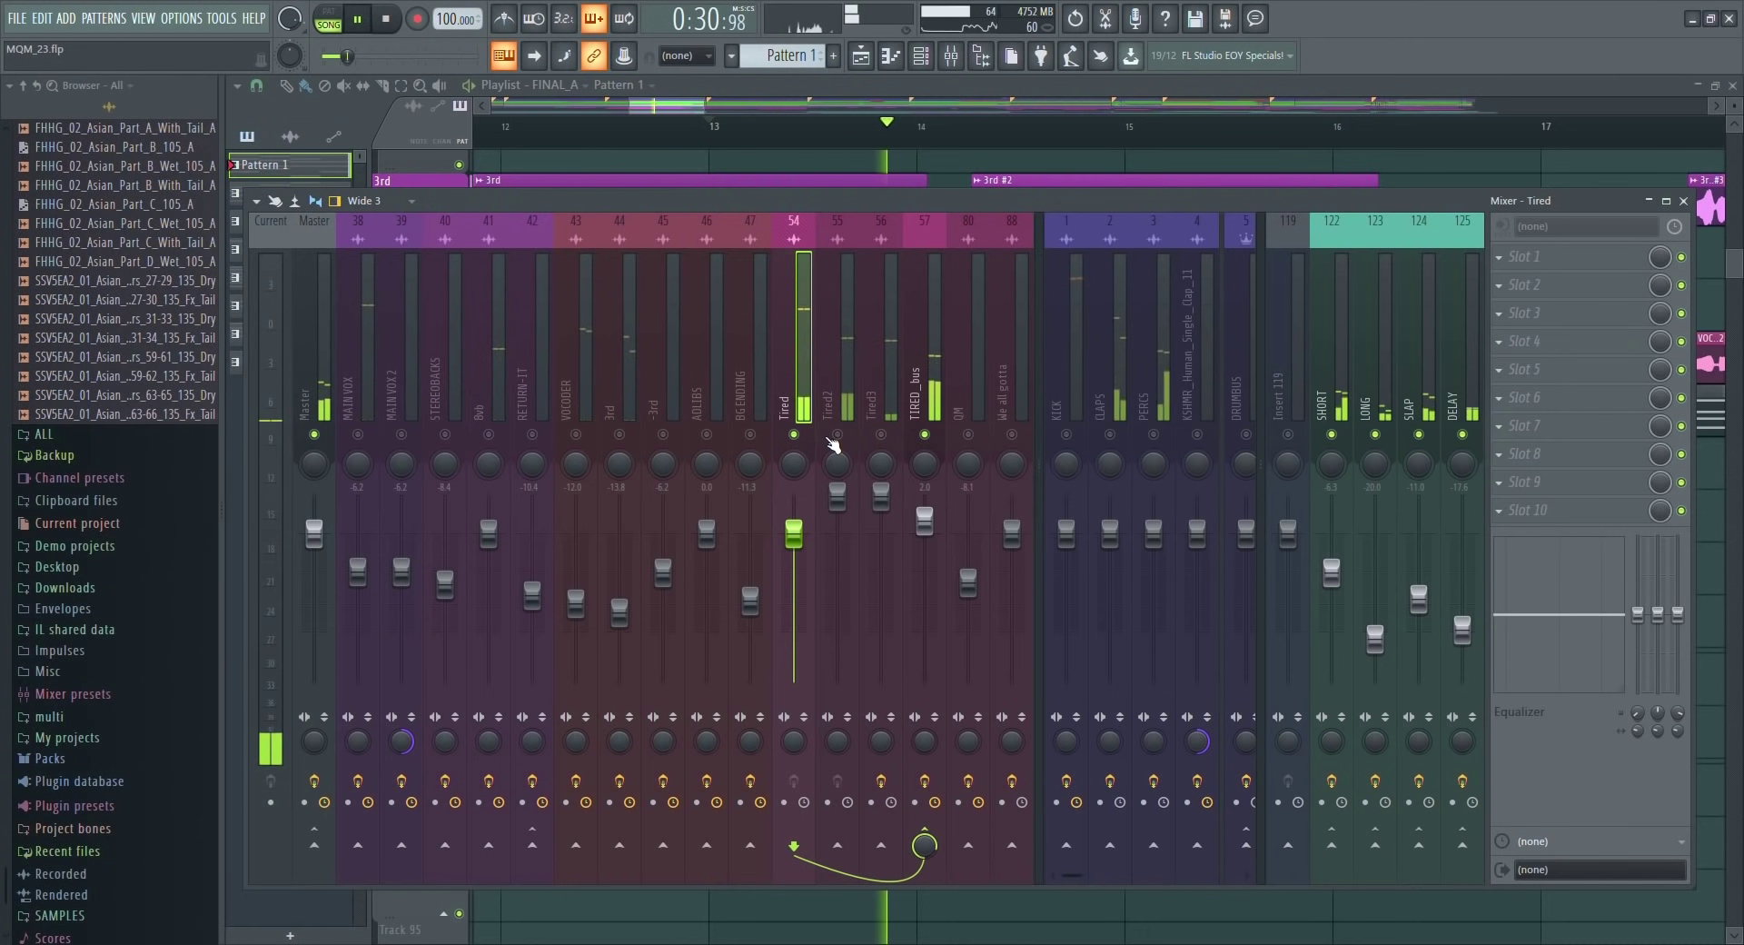
# Solo the Tired2 and Tired3 mixer tracks in turn during playback, stop, and enable all three Tired tracks together with TIRED_bus.
pyautogui.rightClick(837, 436)
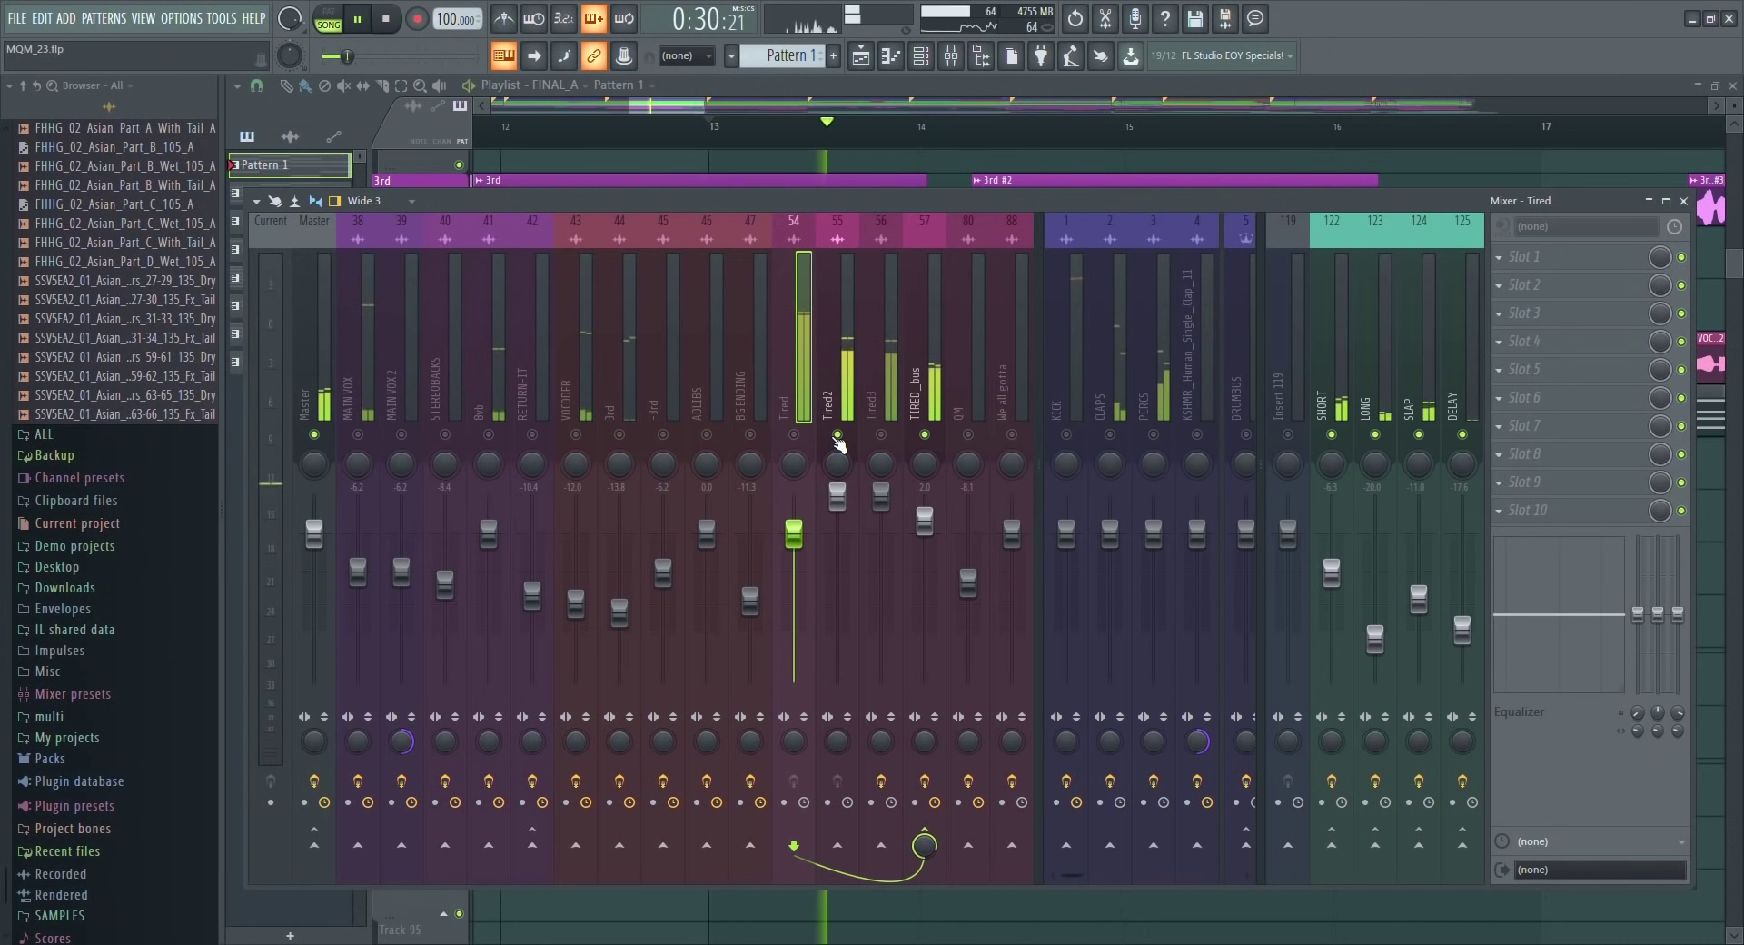
pyautogui.rightClick(880, 436)
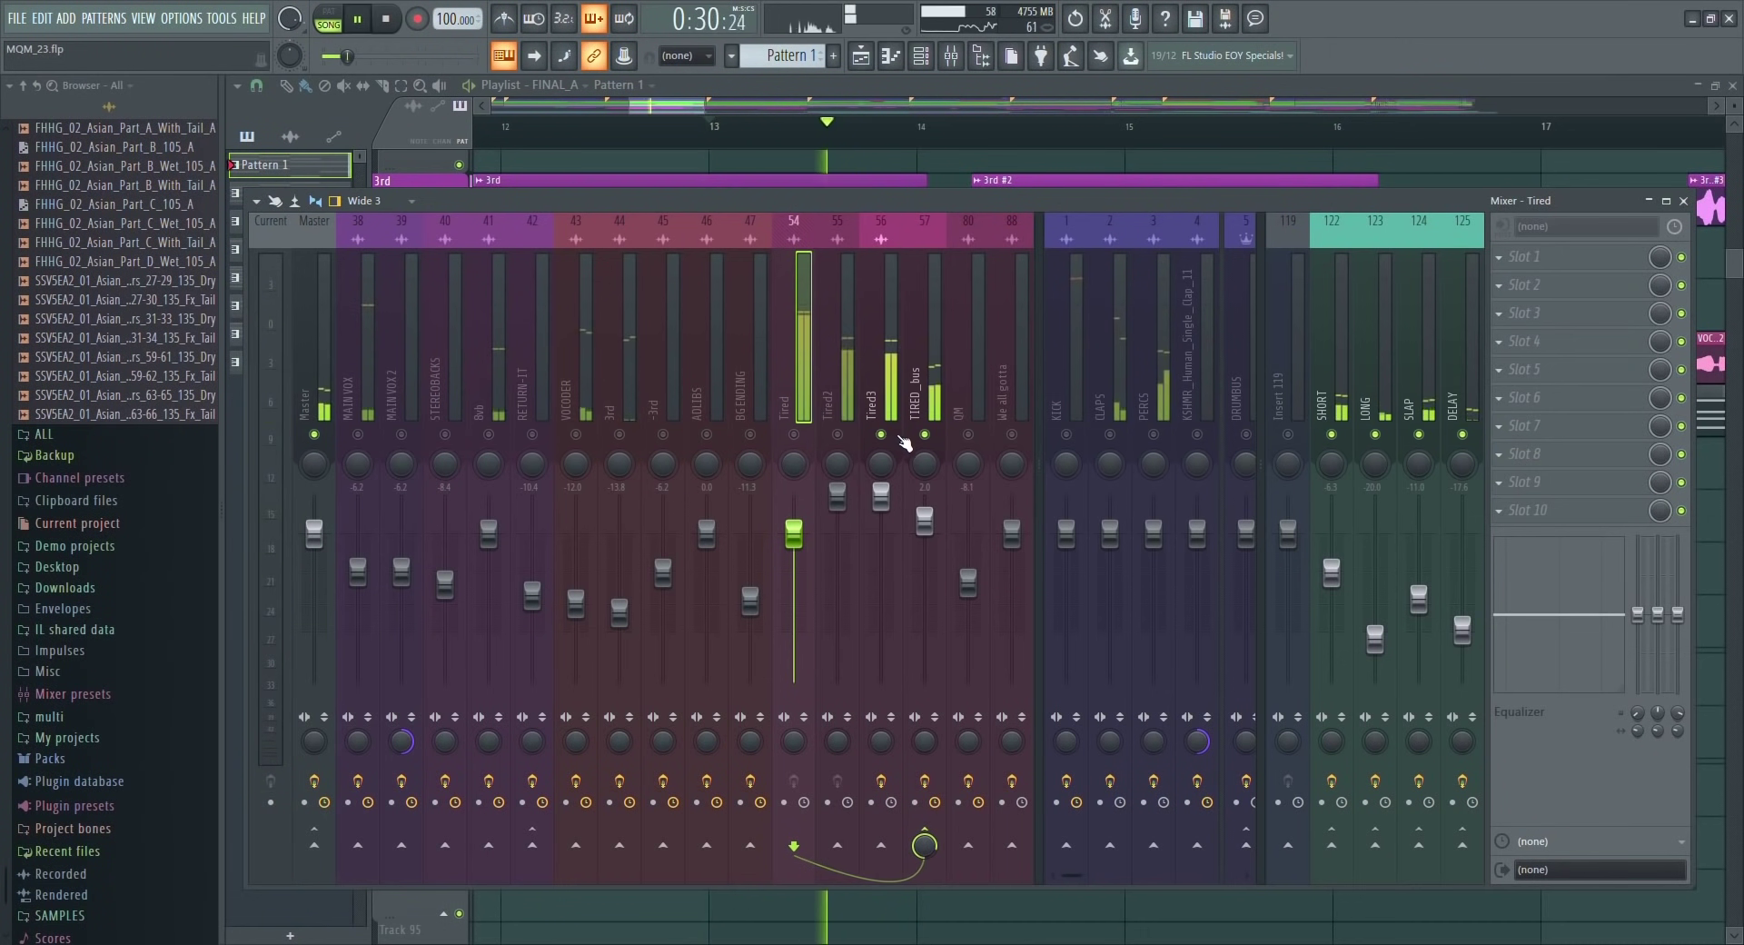
pyautogui.press('space')
pyautogui.rightClick(880, 435)
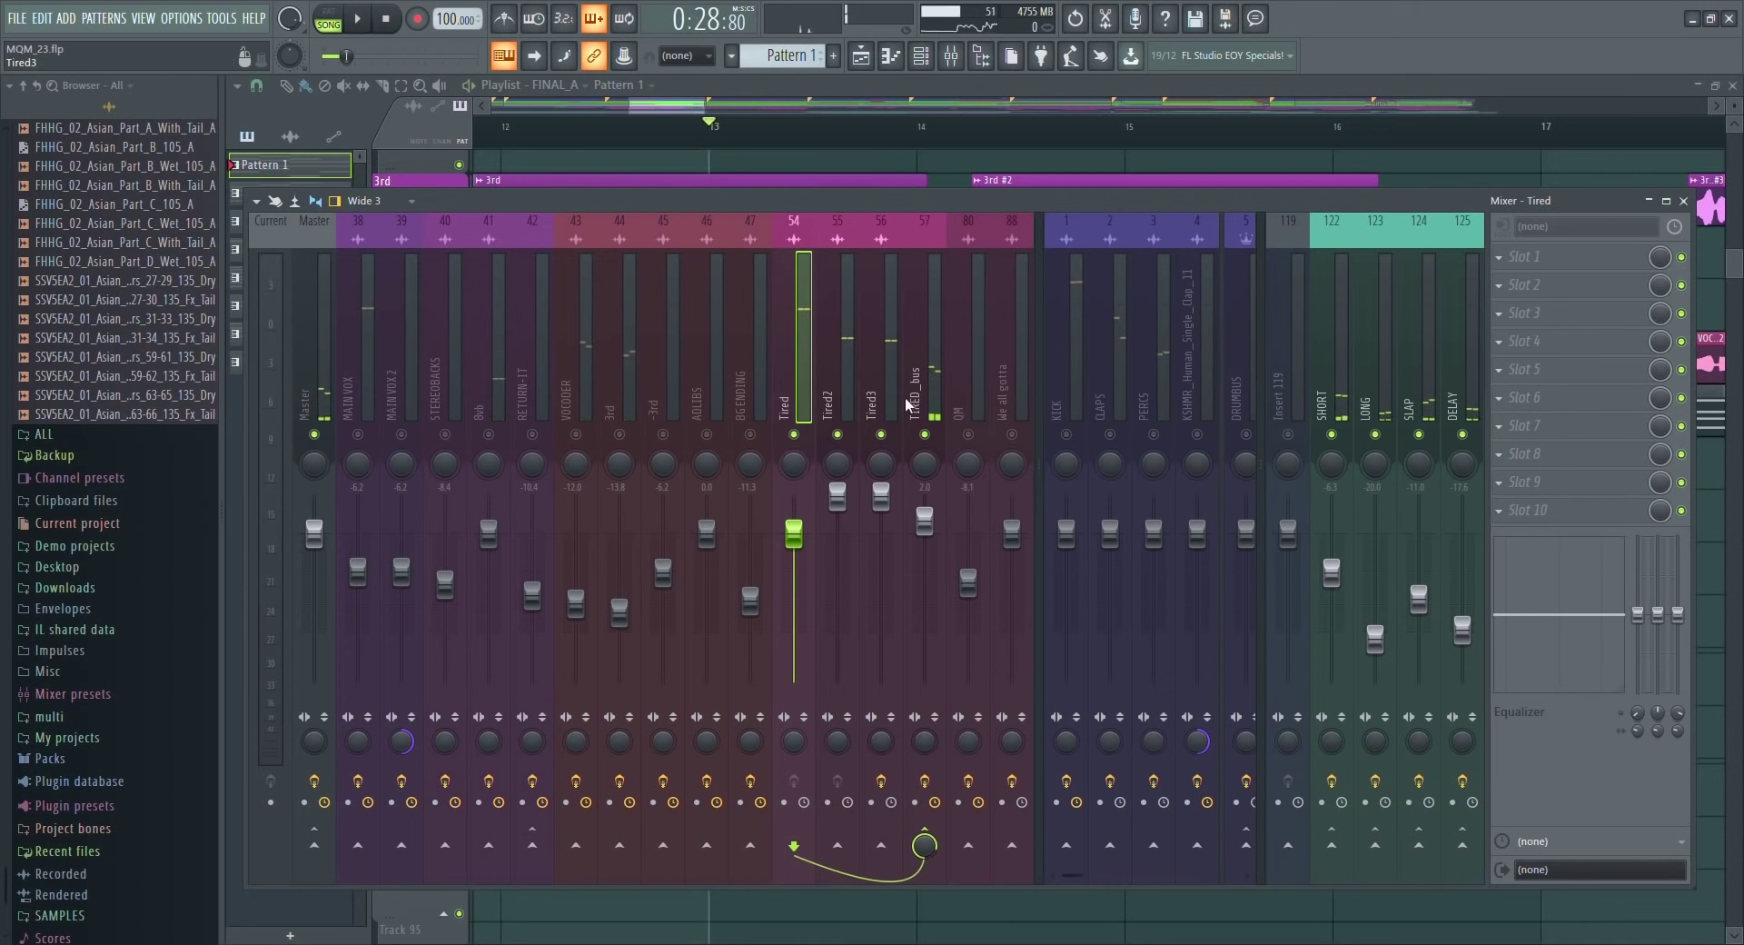
# Select the TIRED_bus mixer track and examine its RX 7 De-ess, Fruity parametric EQ 2 and Wider settings.
pyautogui.click(908, 404)
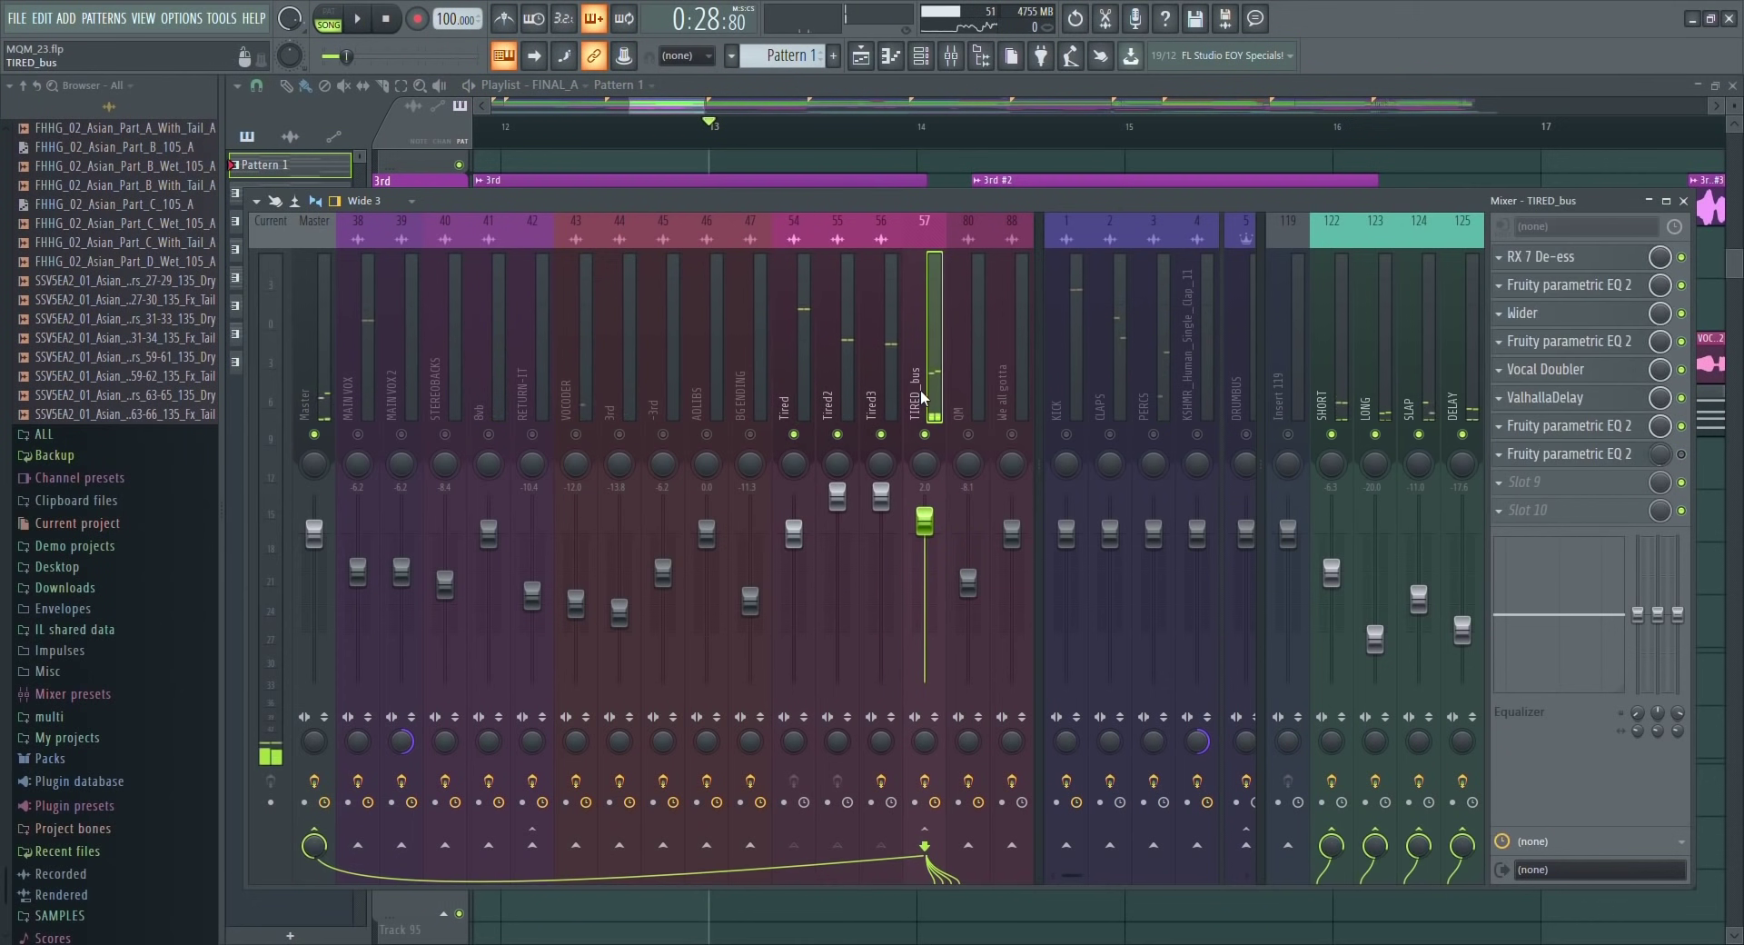
pyautogui.click(1537, 260)
pyautogui.click(1544, 285)
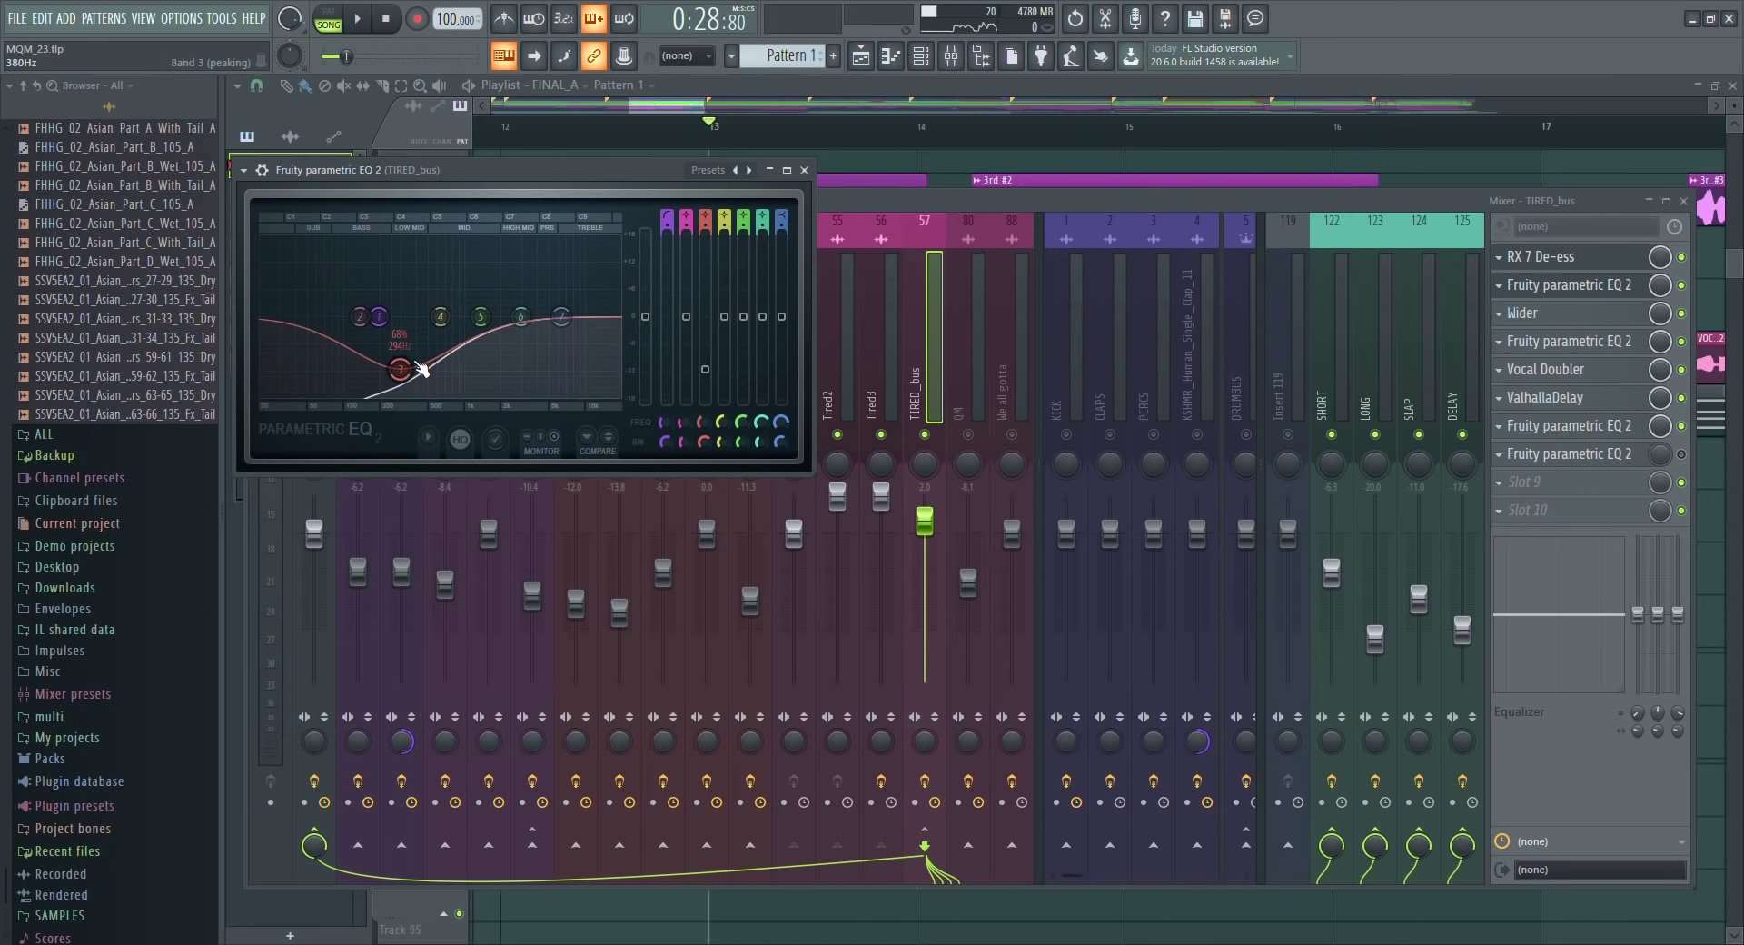
pyautogui.click(1523, 312)
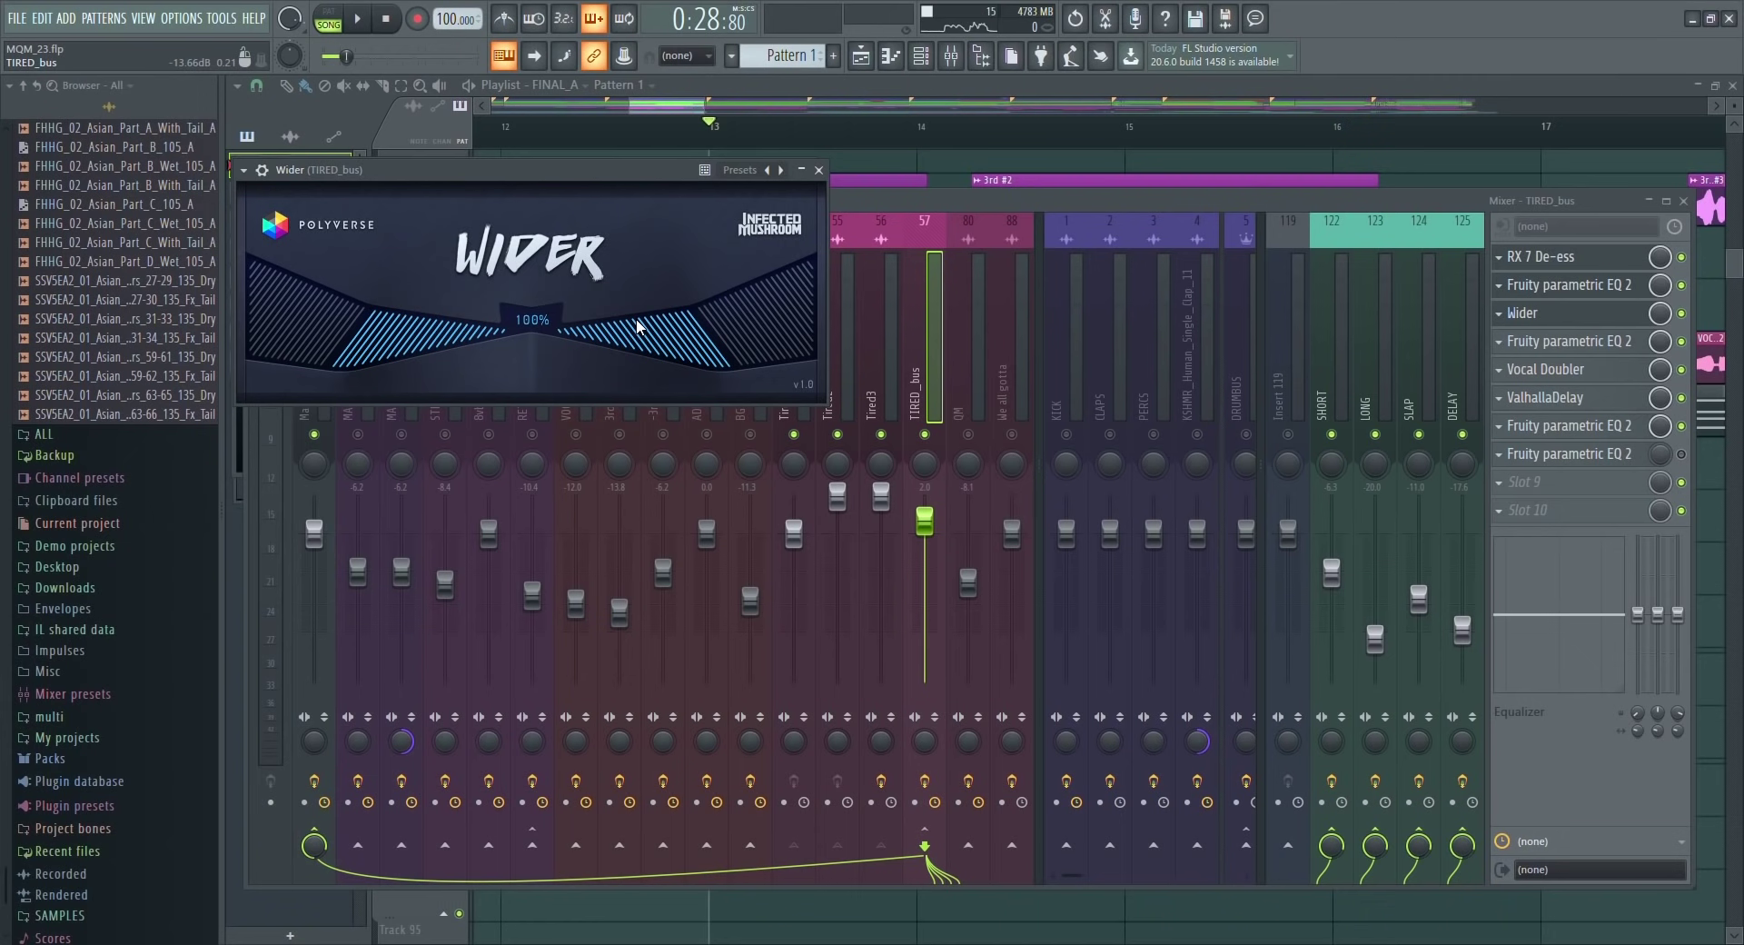
pyautogui.click(1604, 453)
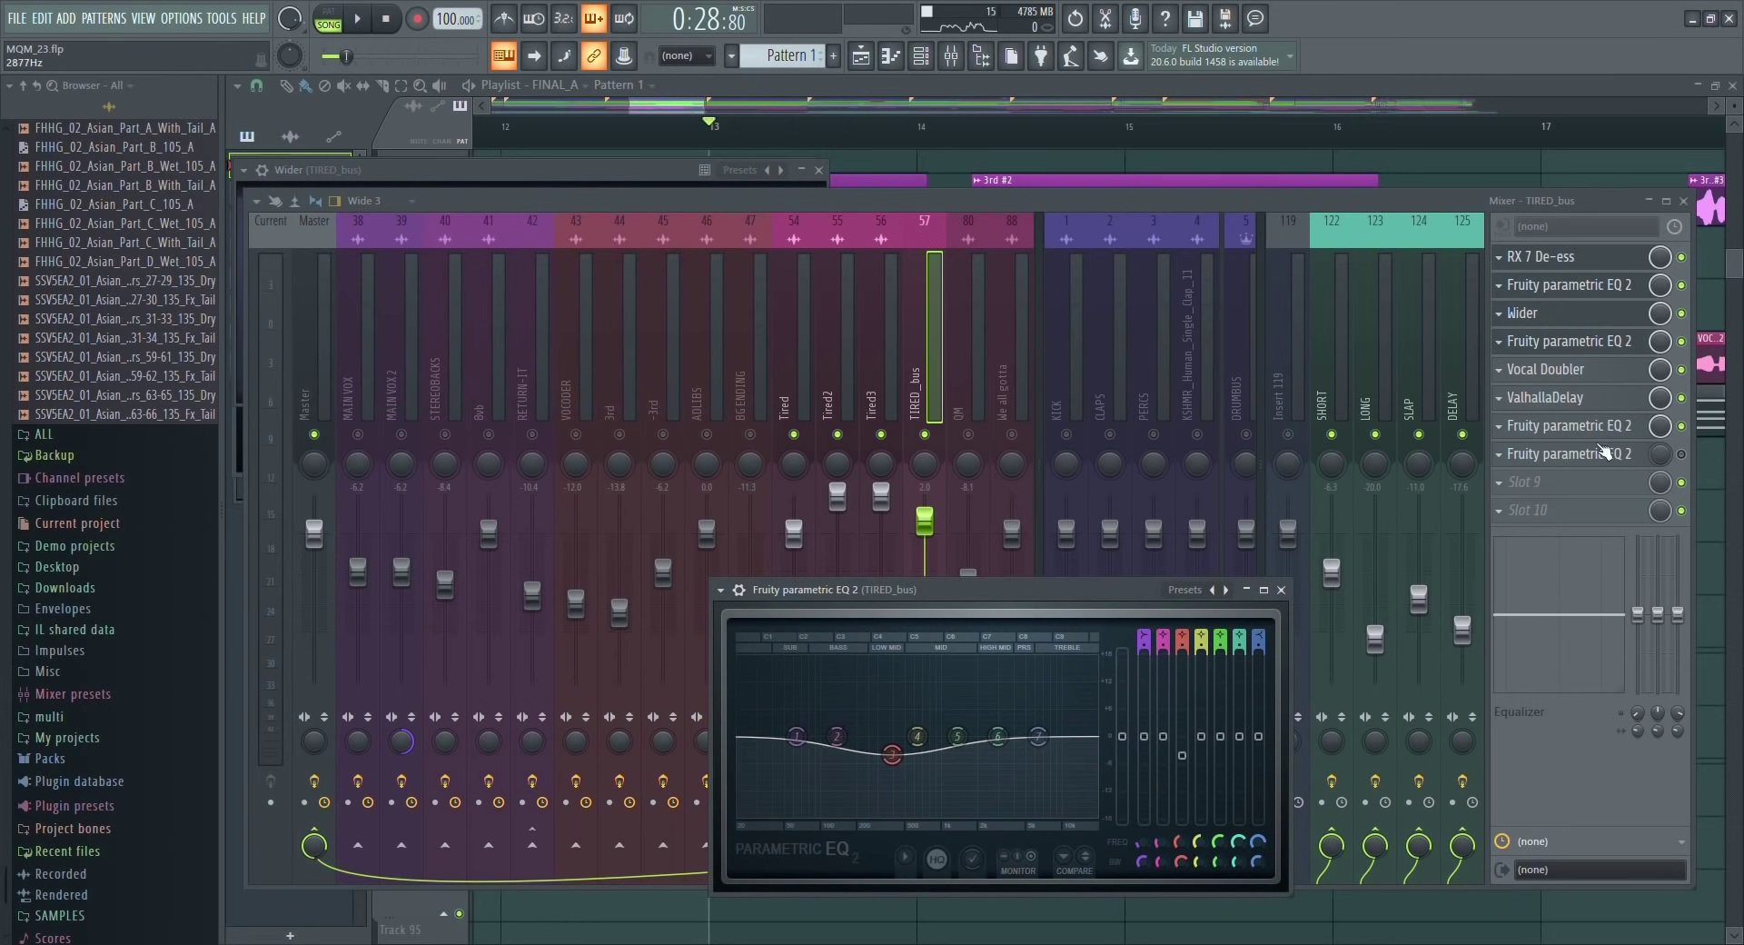
# Examine TIRED_bus's Vocal Doubler, ValhallaDelay and the Fruity parametric EQ 2 after the delay, playing the passage with the delay open.
pyautogui.click(1596, 371)
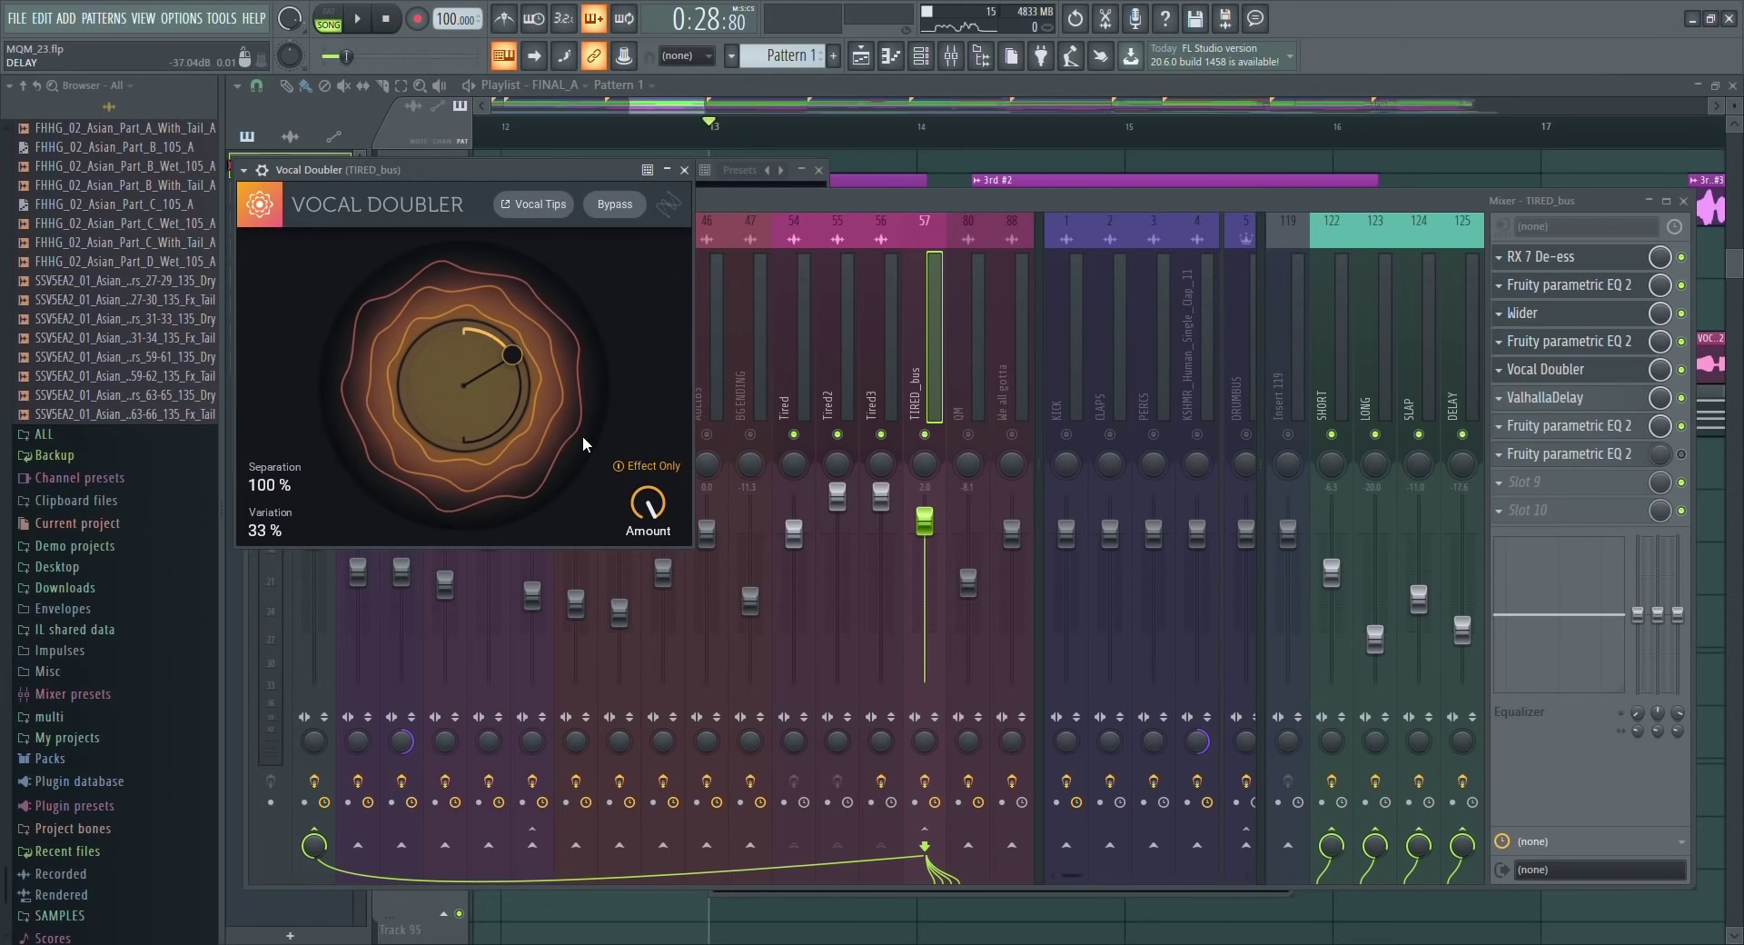
pyautogui.click(1544, 397)
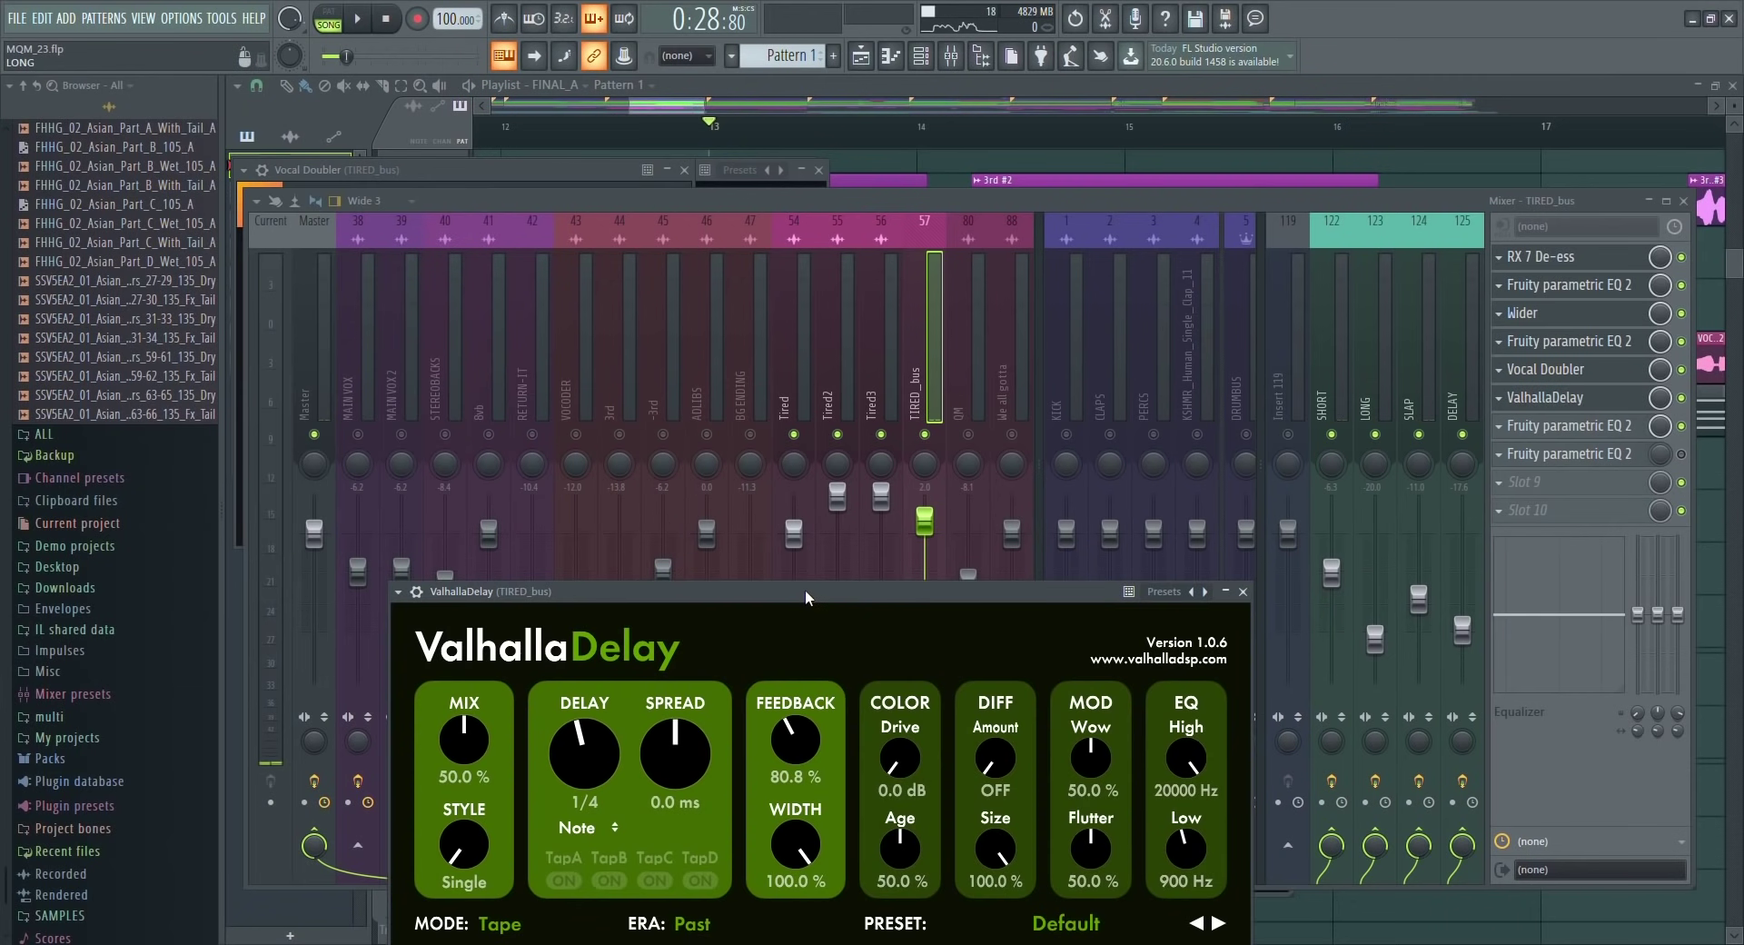
pyautogui.moveTo(805, 589); pyautogui.dragTo(777, 374)
pyautogui.press('space')
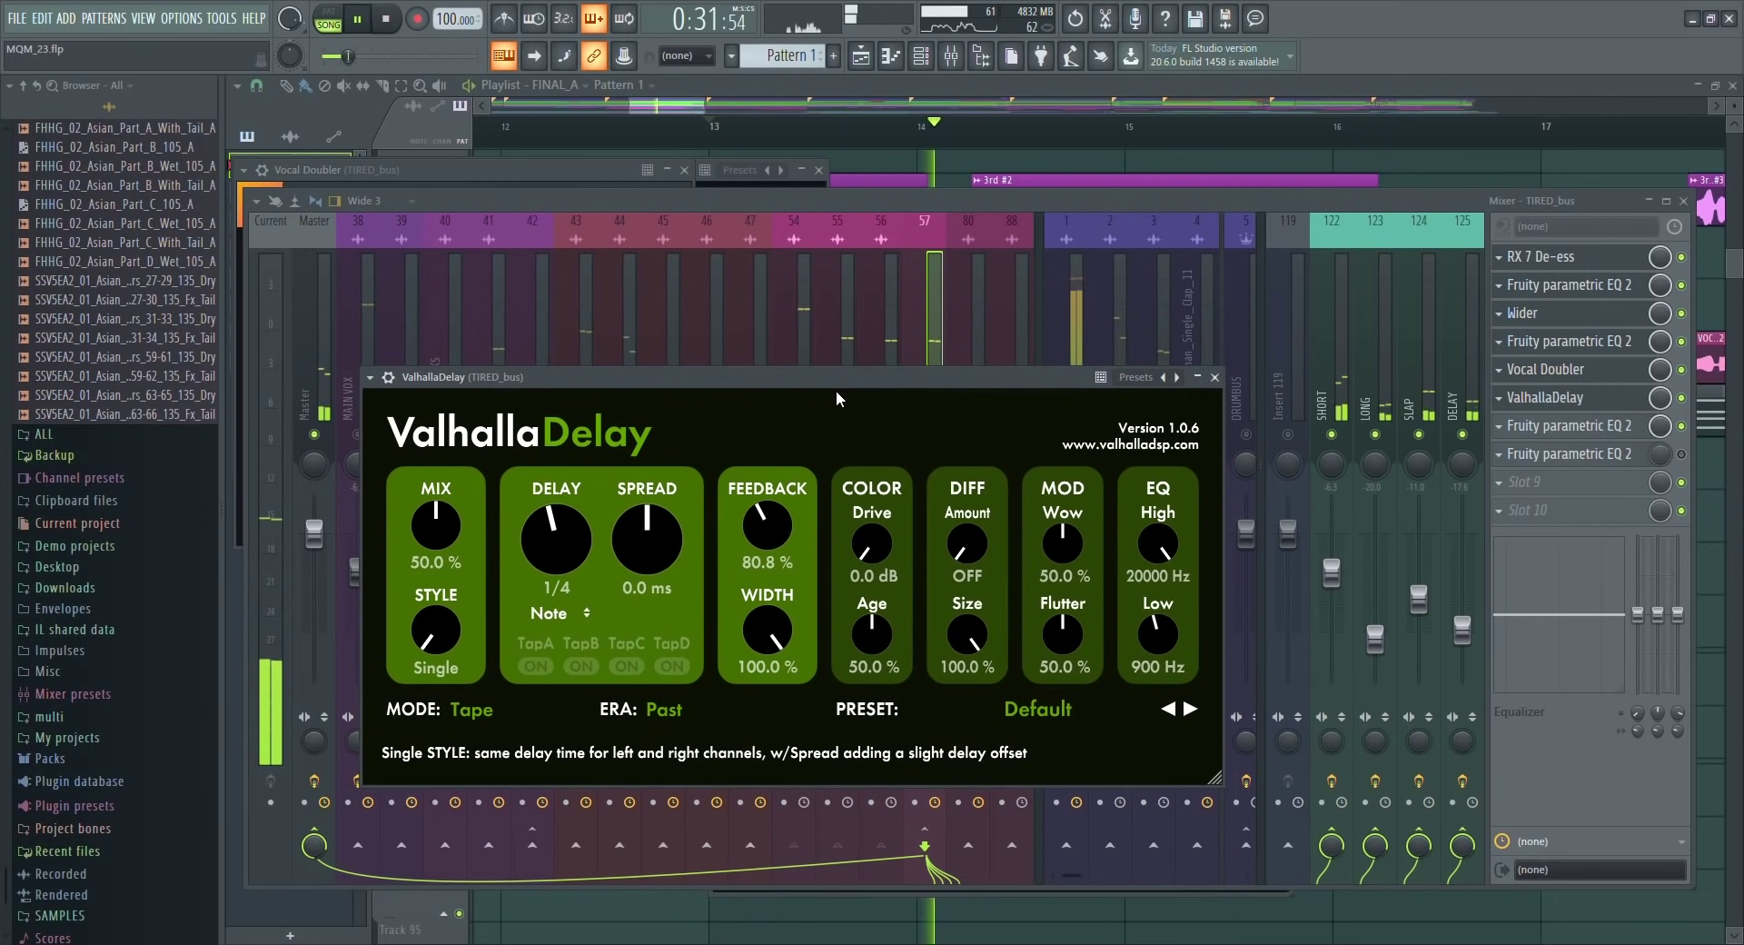
pyautogui.press('space')
pyautogui.click(1562, 425)
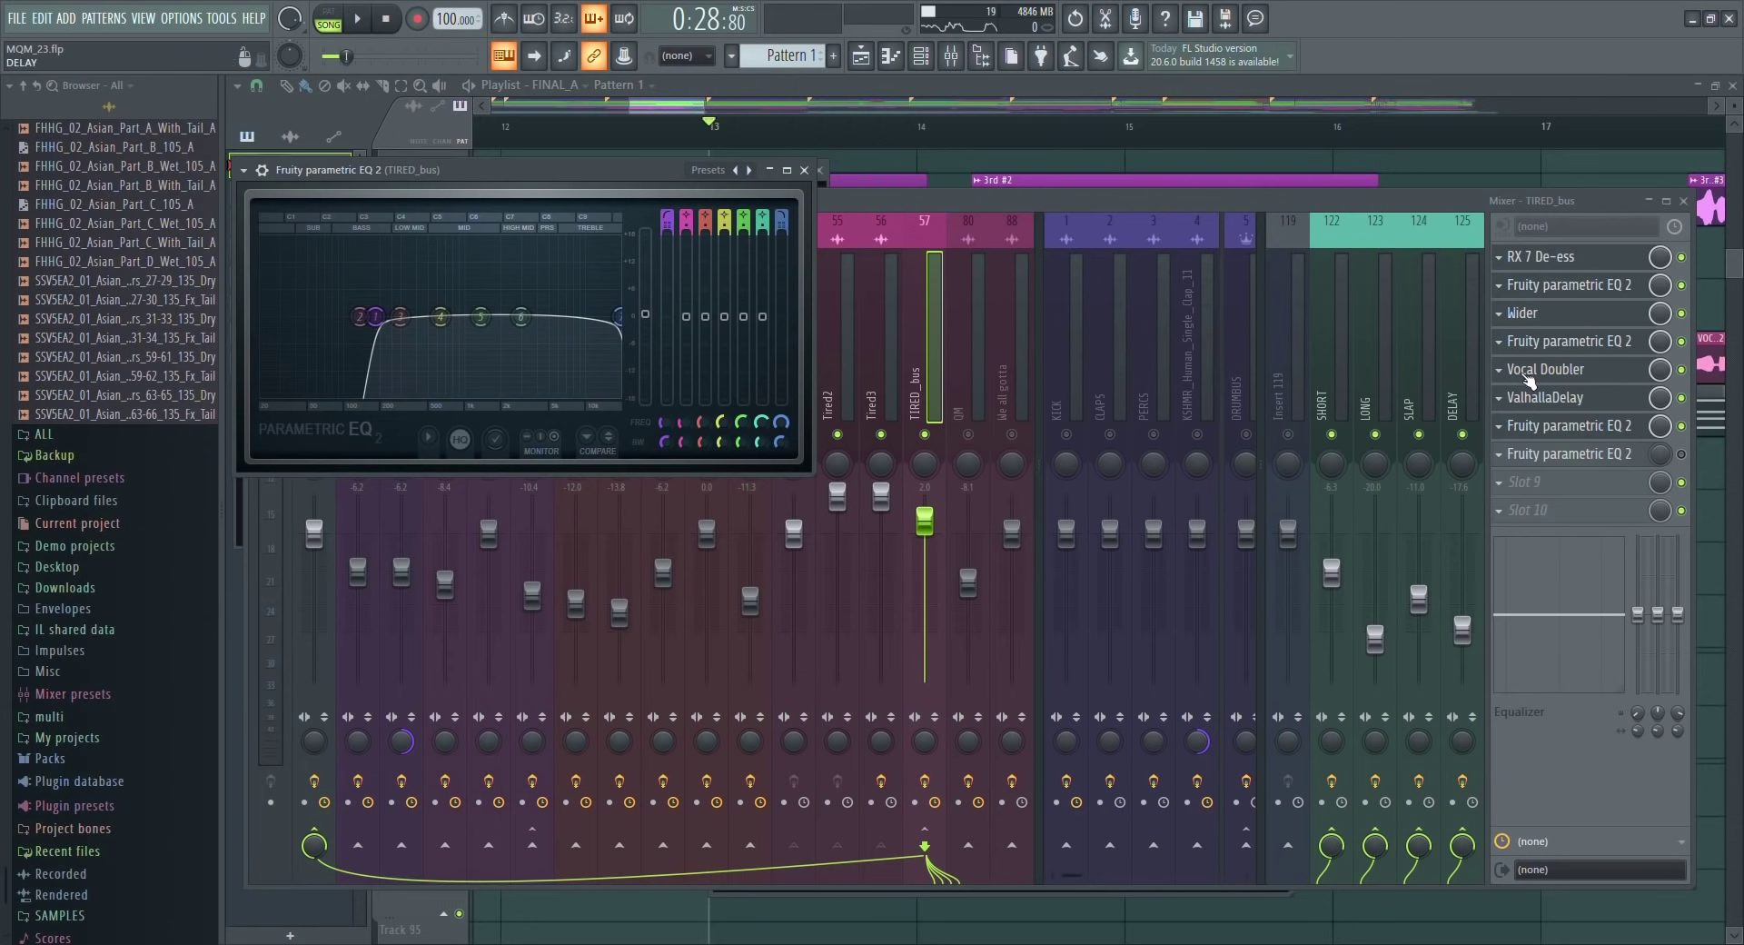
# Move the song position to bar 17 before the chorus and solo the MAIN VOX mixer track with its routed tracks.
pyautogui.press('F5')
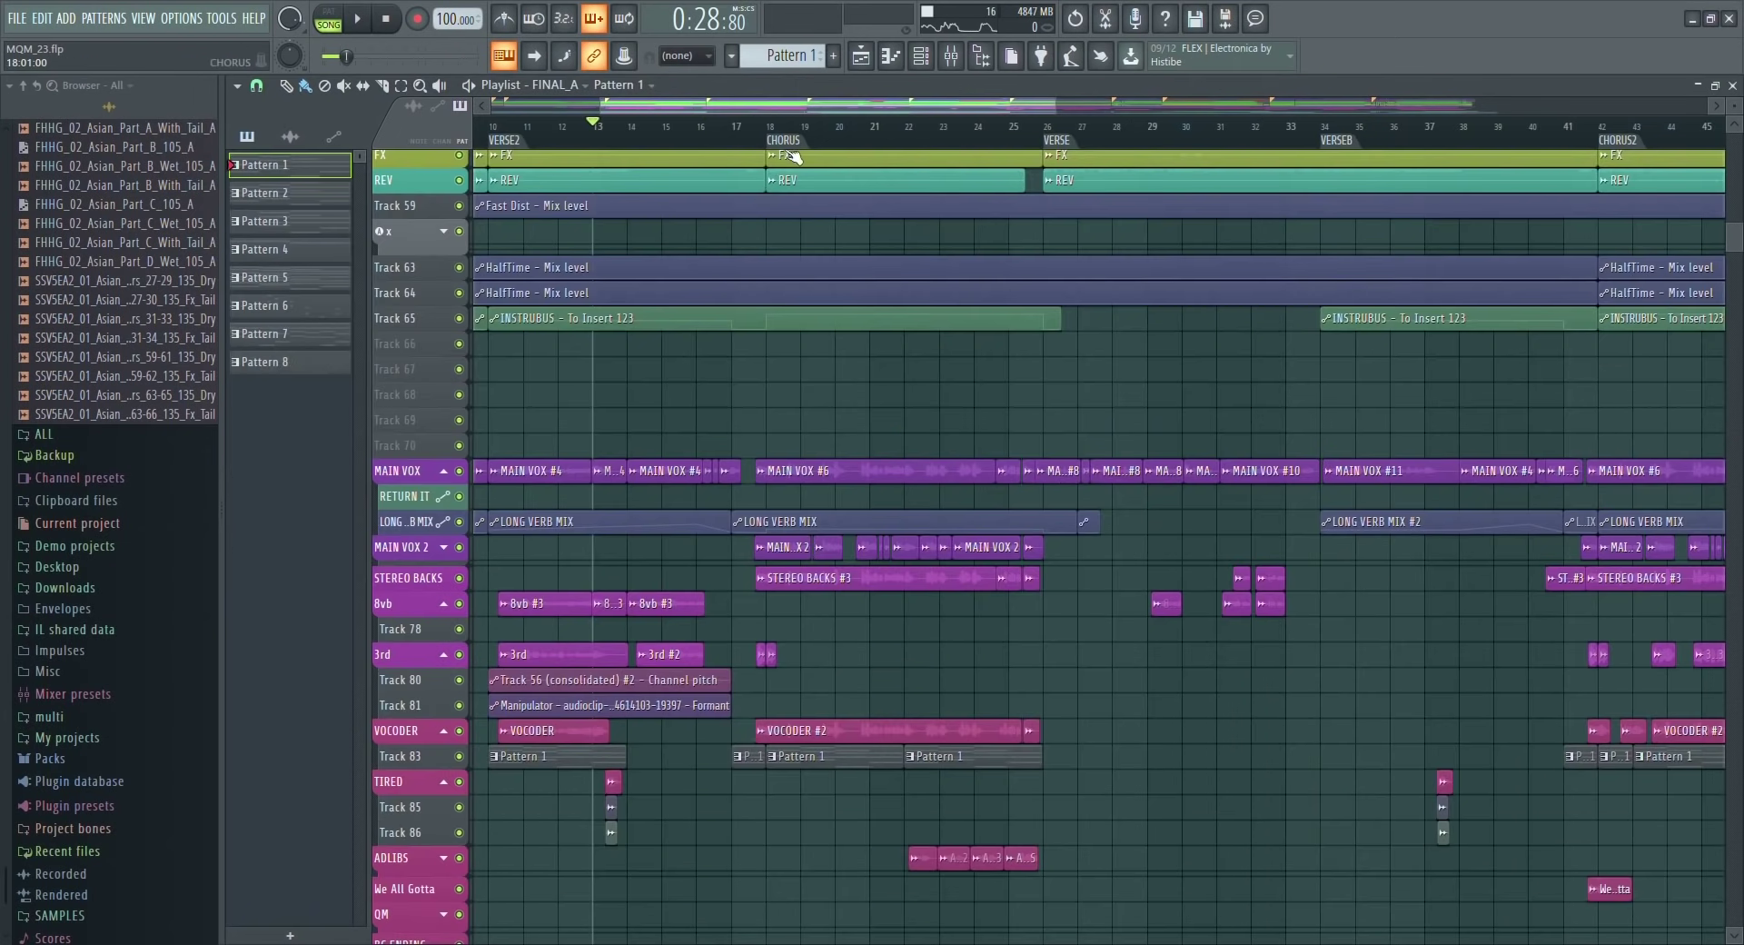
pyautogui.click(741, 127)
pyautogui.moveTo(643, 305); pyautogui.dragTo(1163, 929)
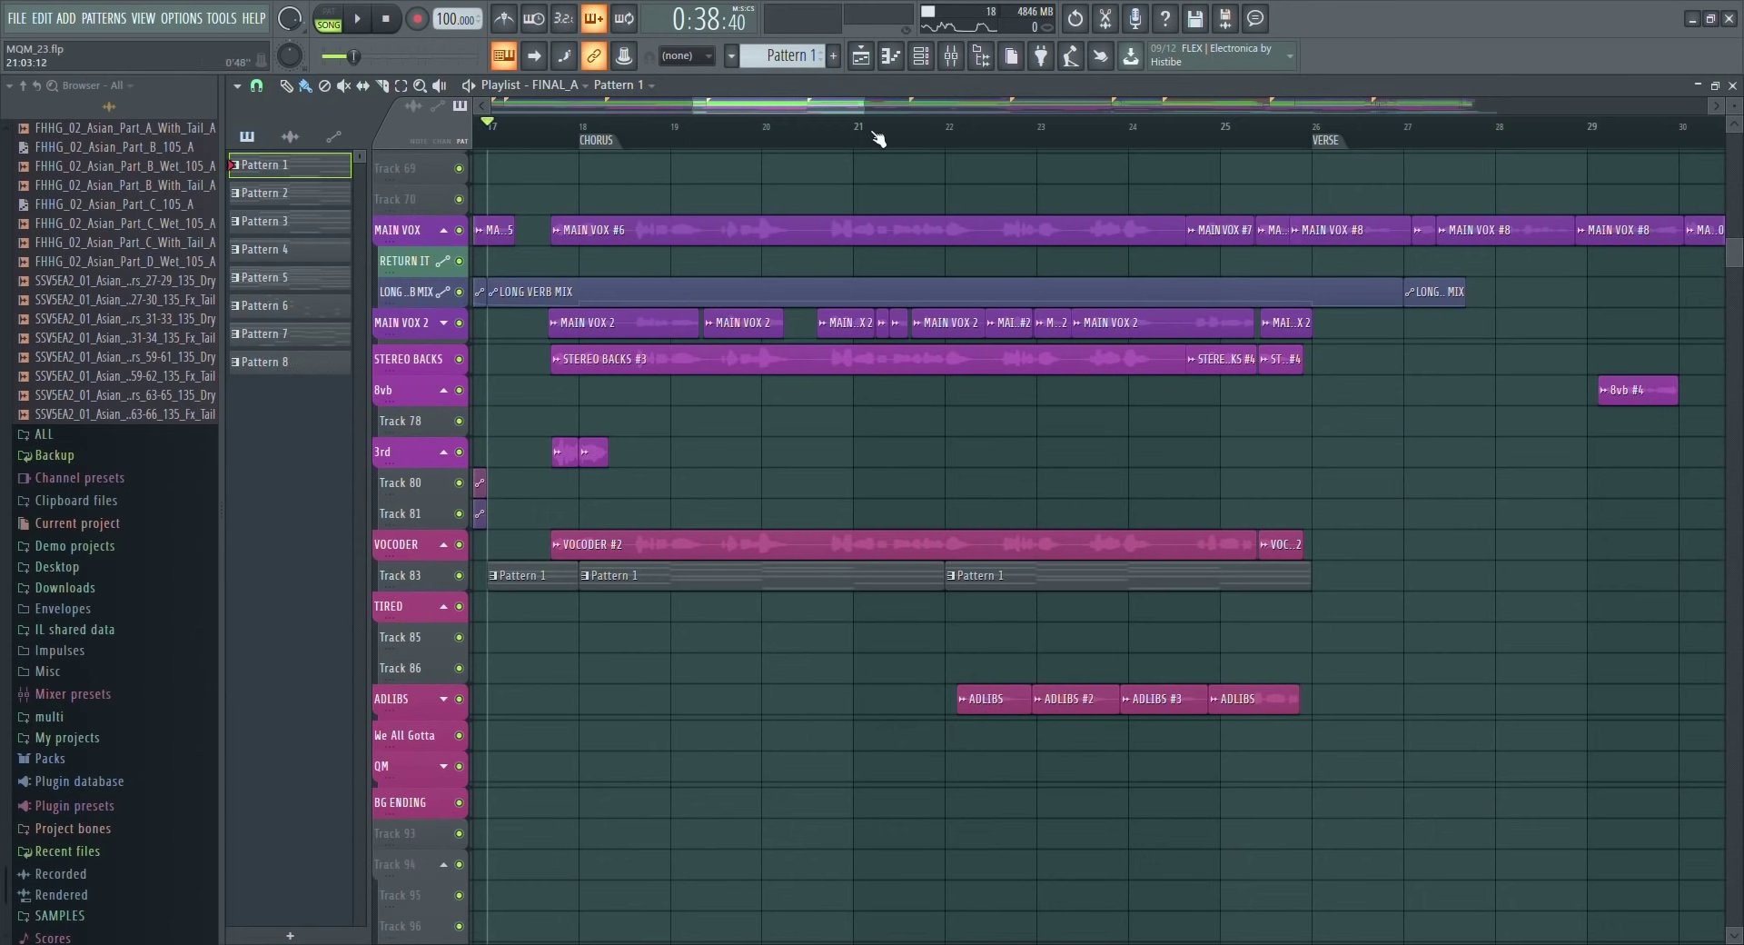
pyautogui.click(951, 58)
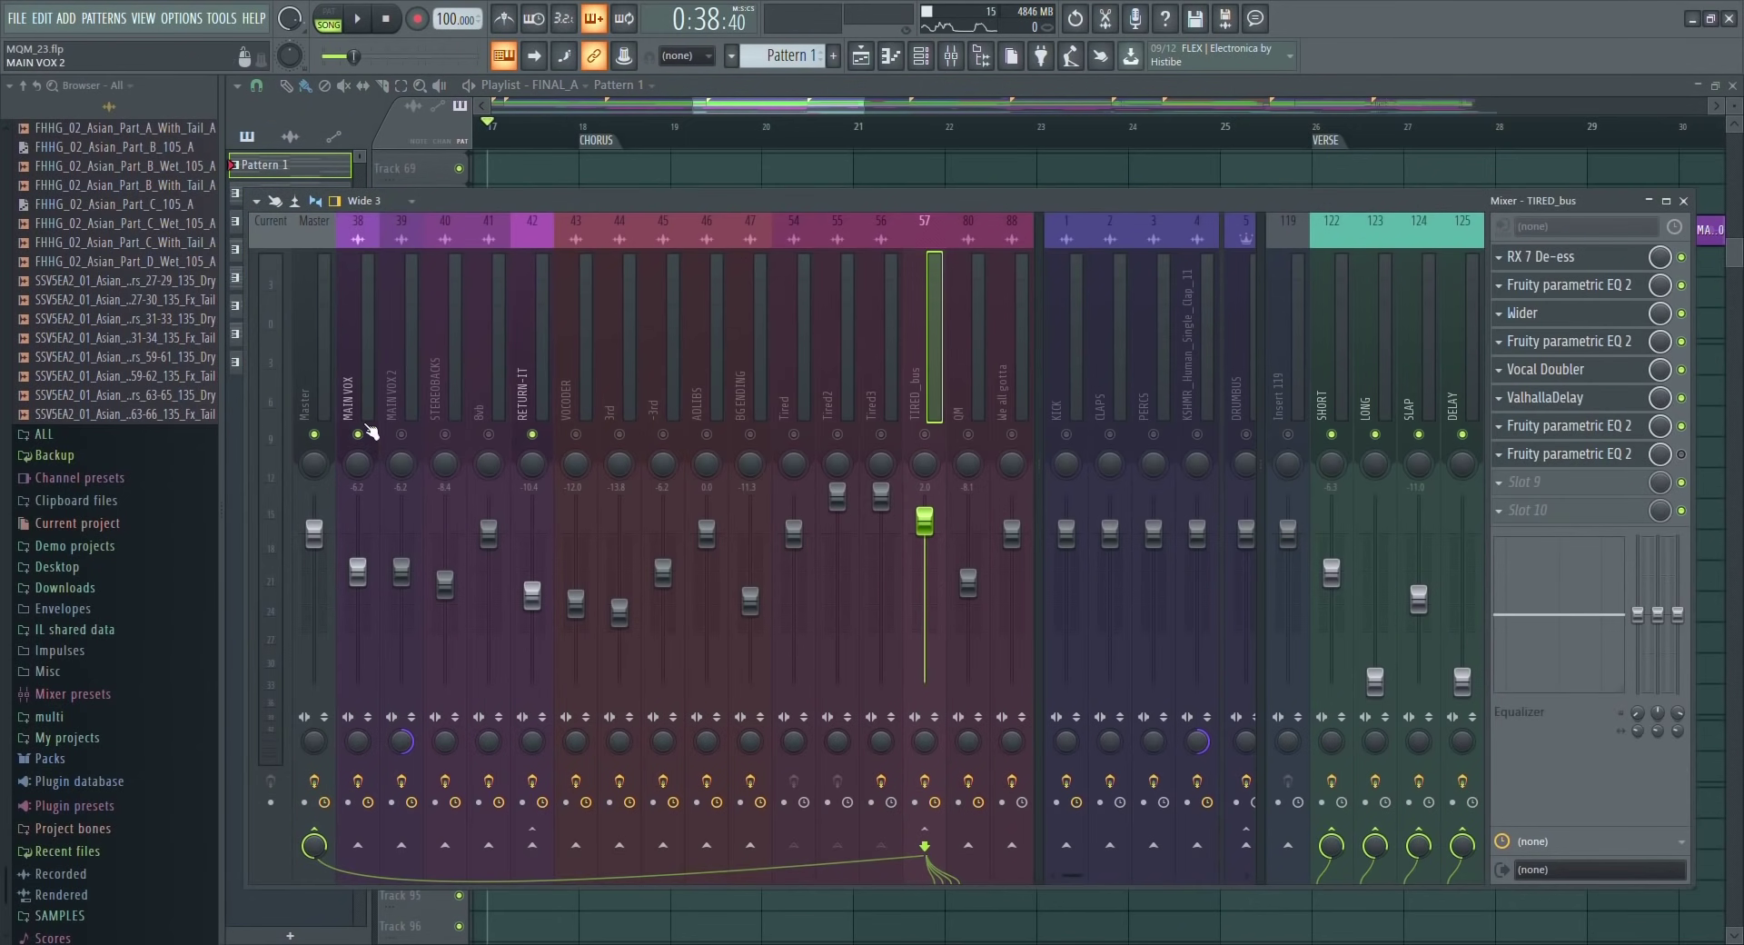
# Zoom in on the MAIN VOX chorus clips and play from bar 17 while watching the soloed track's mixer levels.
pyautogui.press('F9')
pyautogui.scroll(-3, 584, 148)
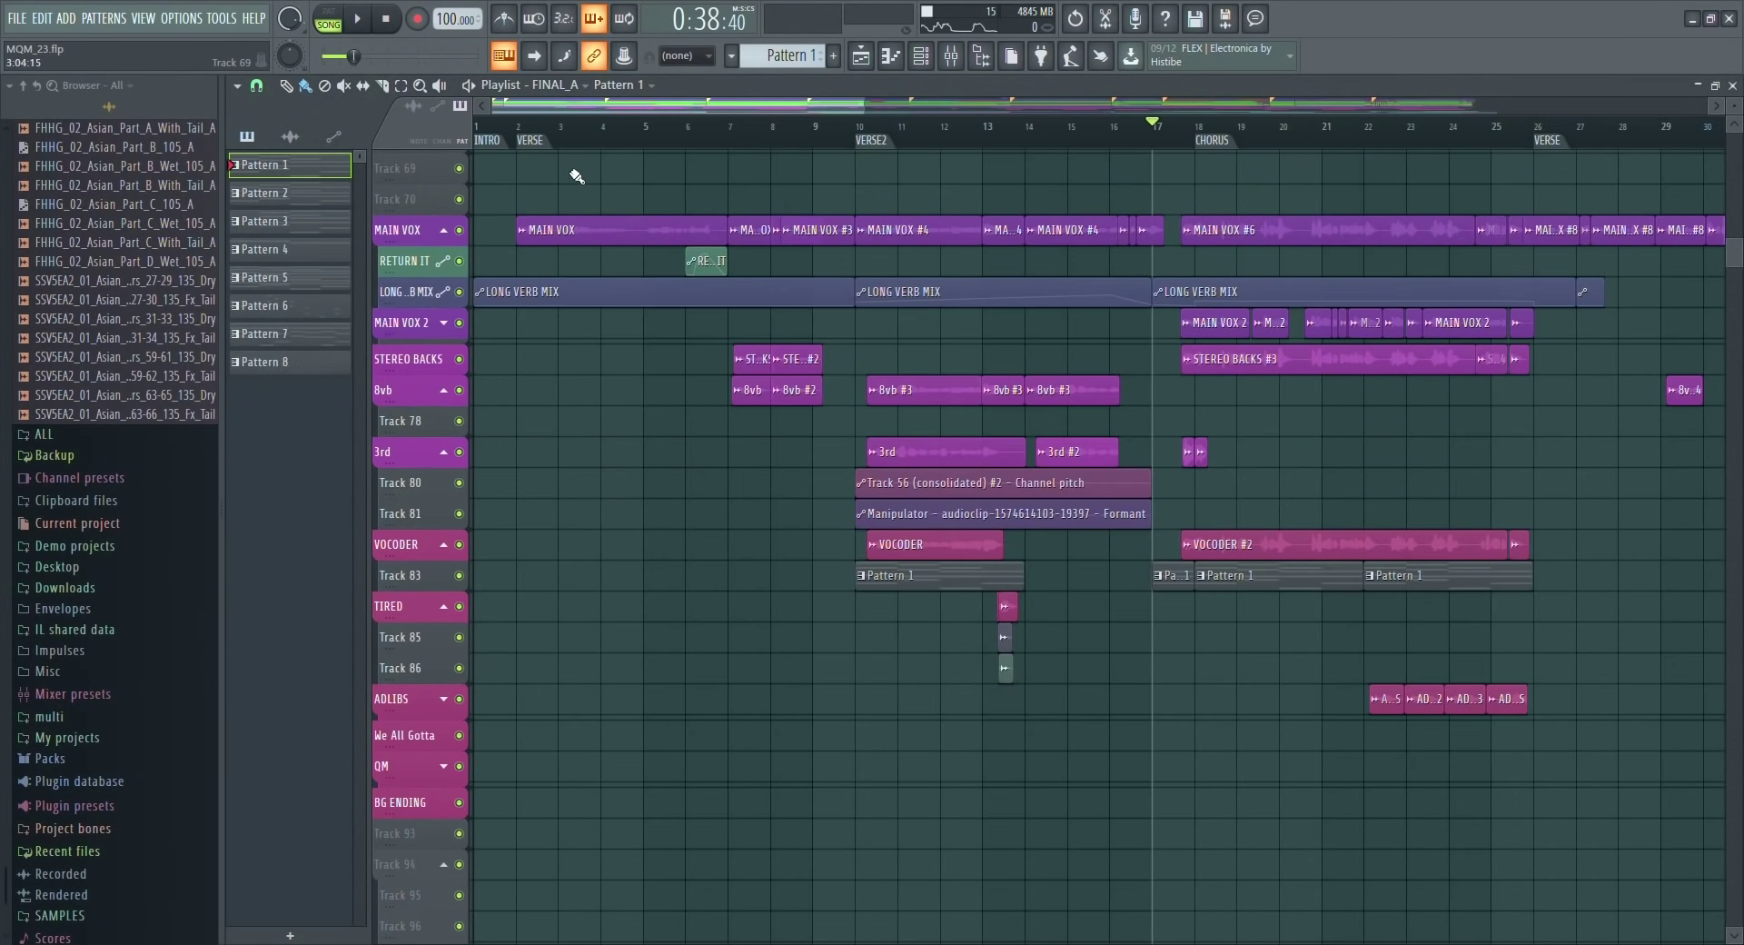
pyautogui.moveTo(495, 156); pyautogui.dragTo(1588, 406)
pyautogui.scroll(2, 1186, 144)
pyautogui.press('space')
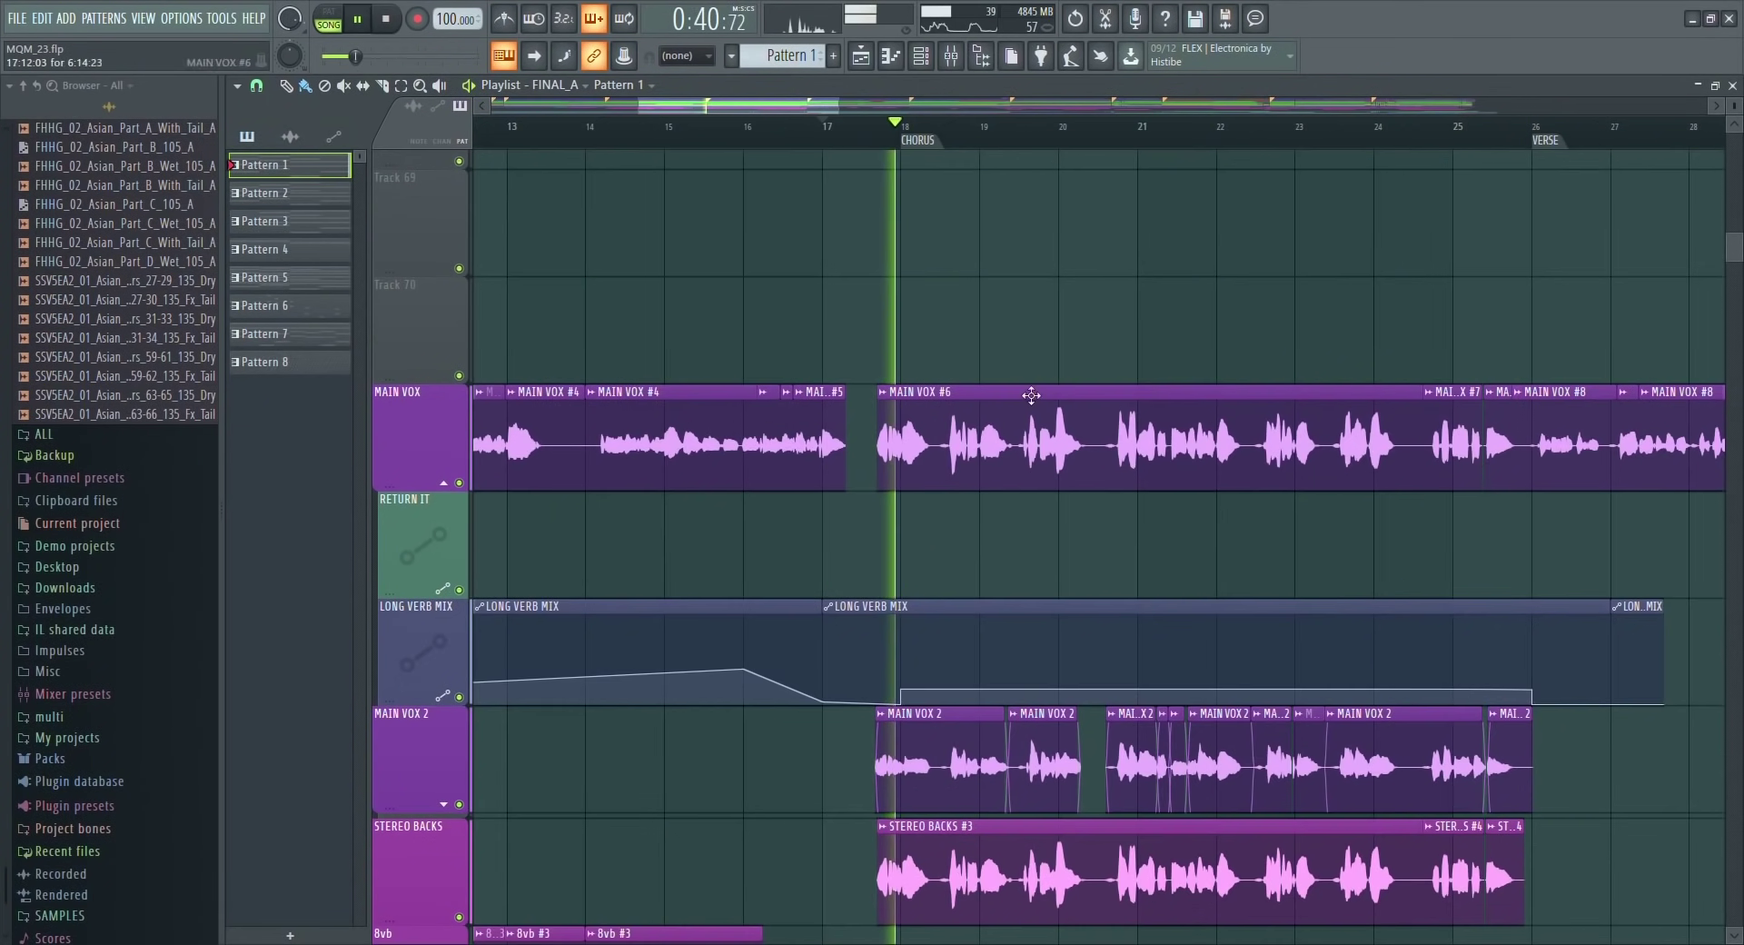
pyautogui.press('F9')
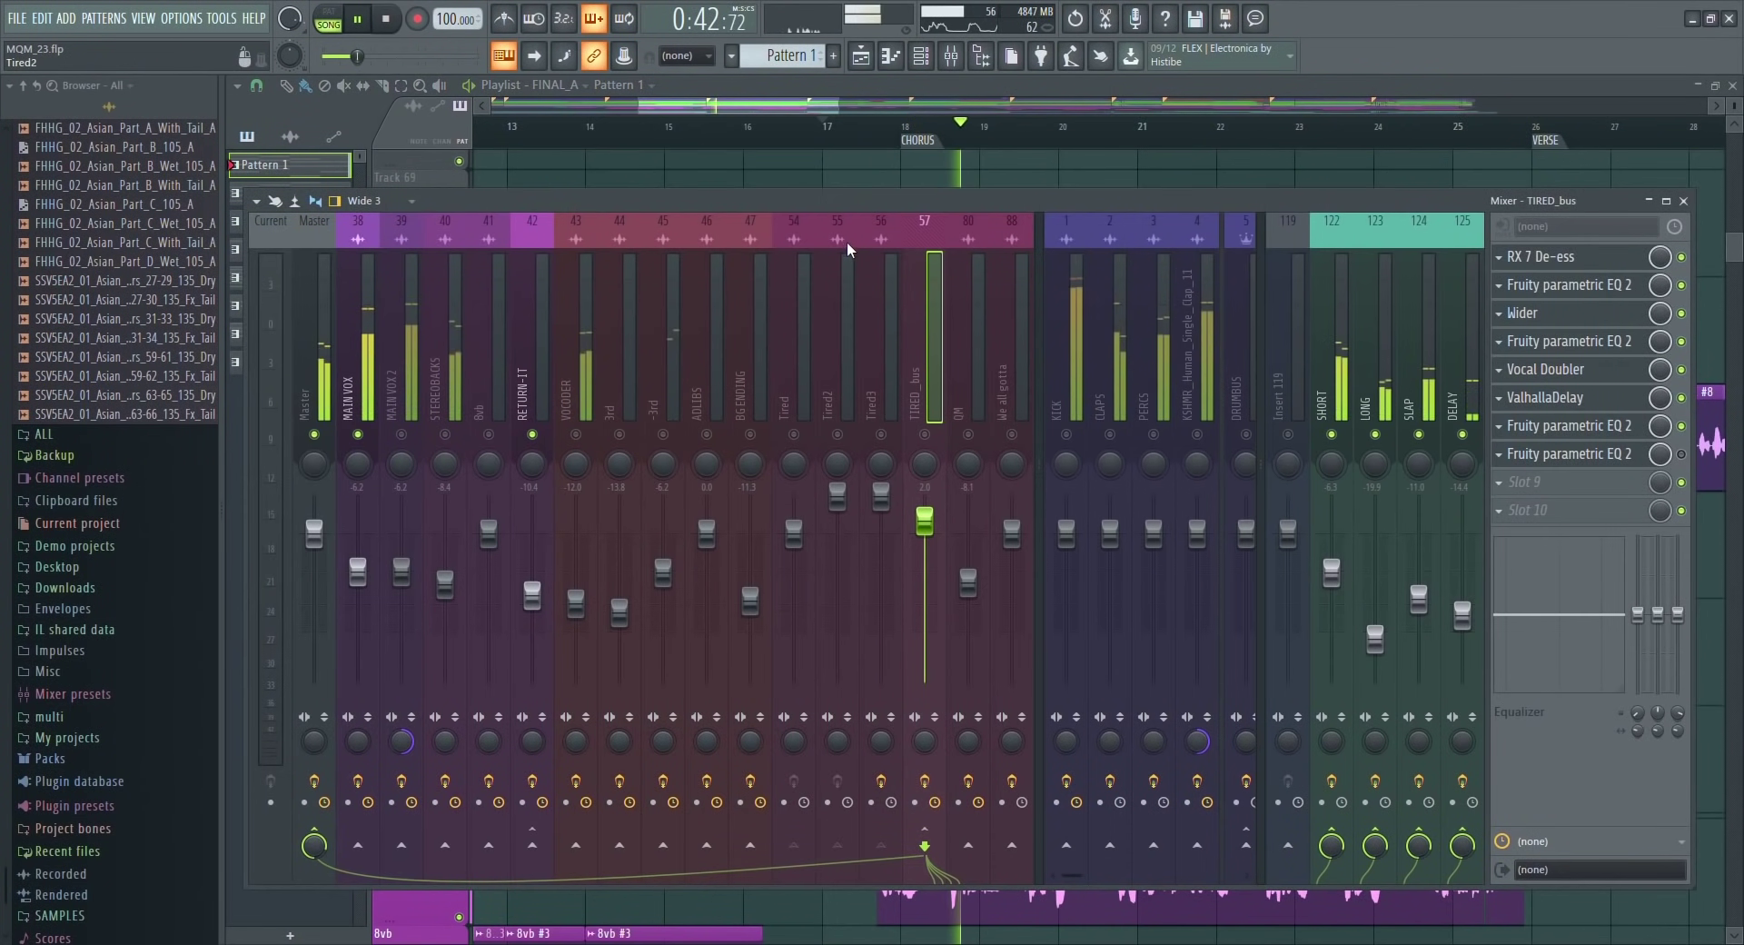
pyautogui.press('space')
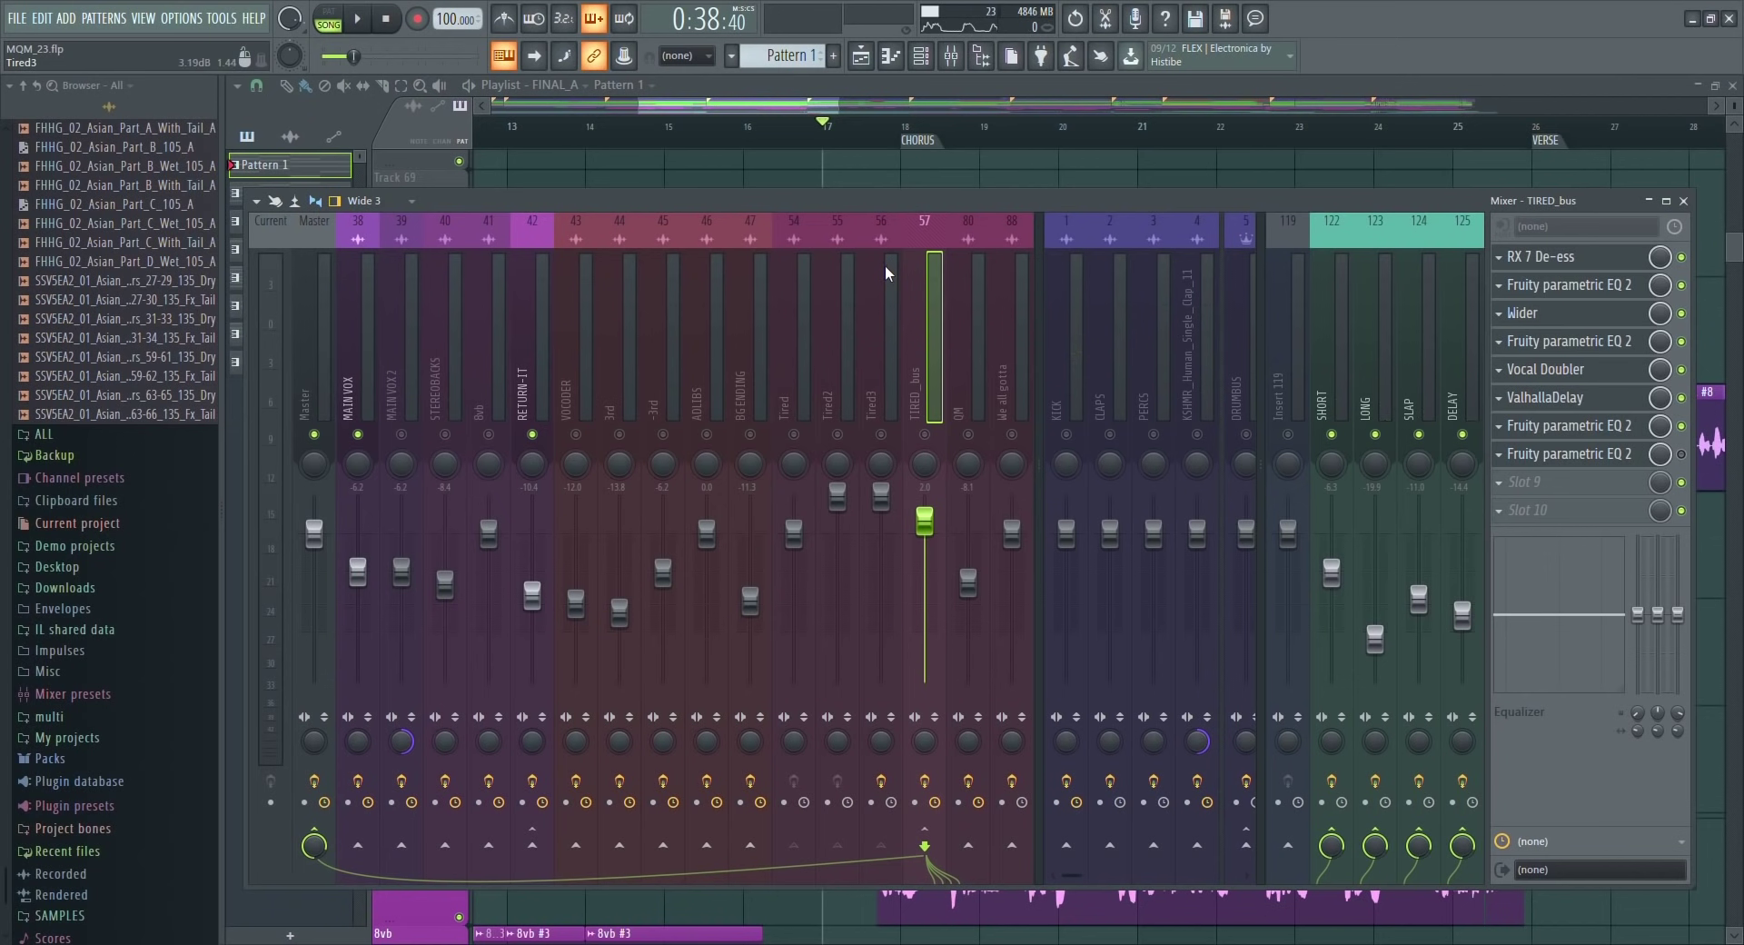
# Select the DELAY mixer track, play the chorus from bar 17, and select the LONG track.
pyautogui.click(1451, 383)
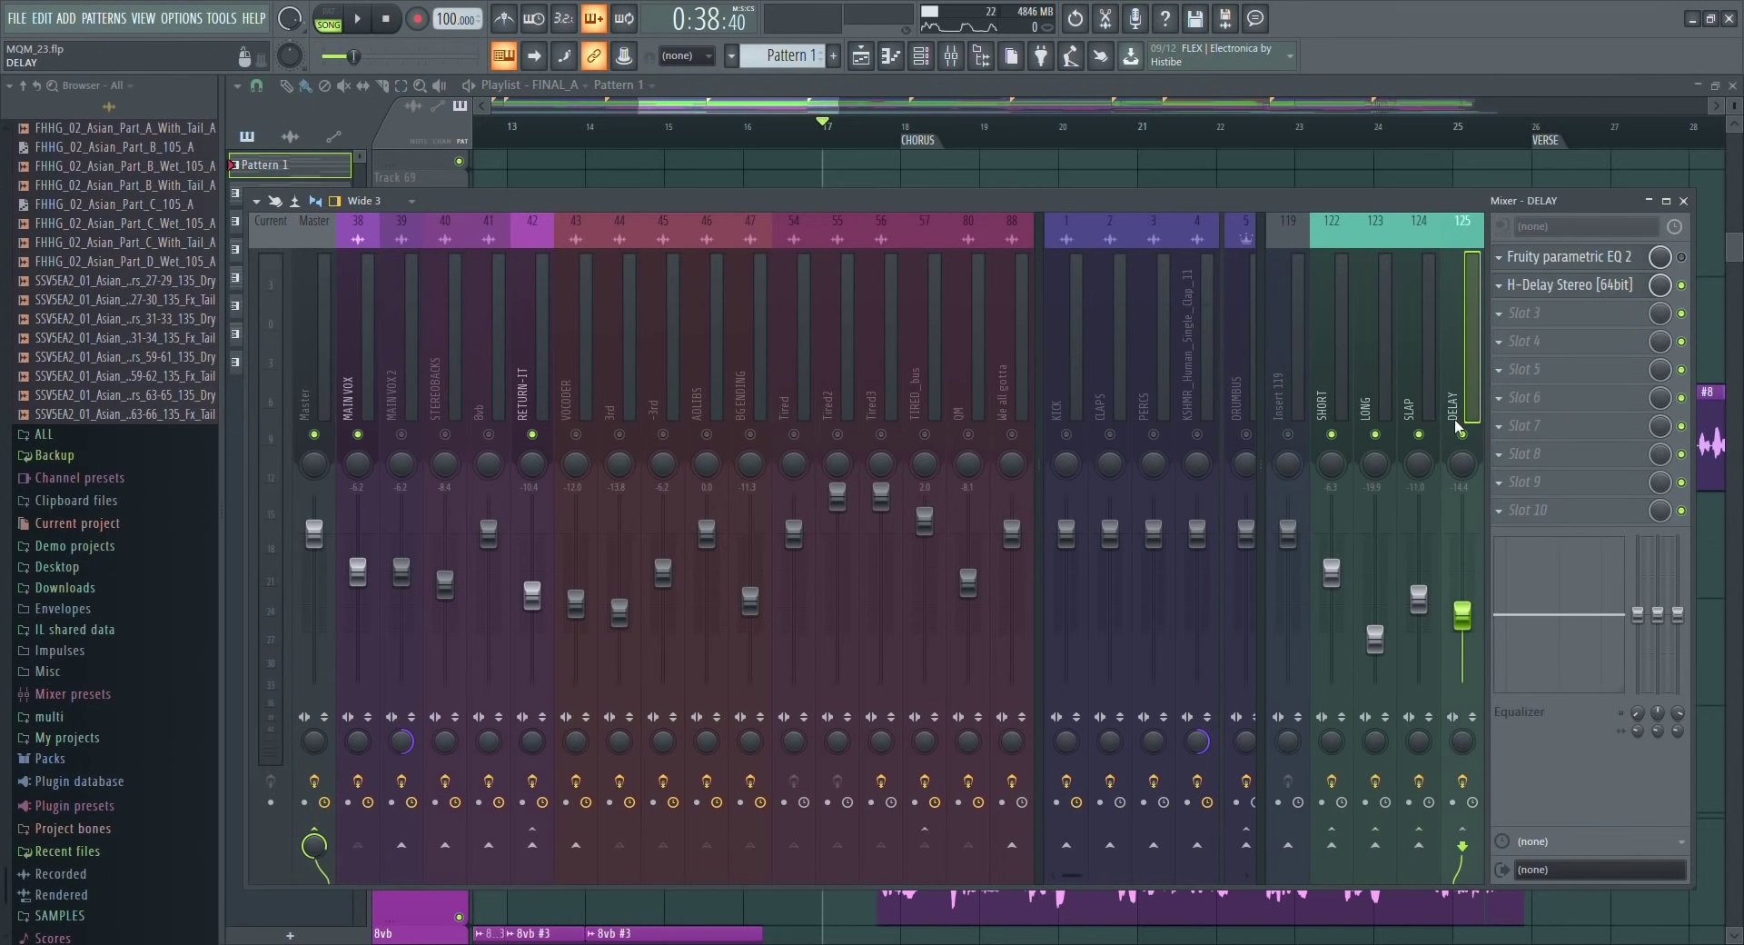
pyautogui.press('space')
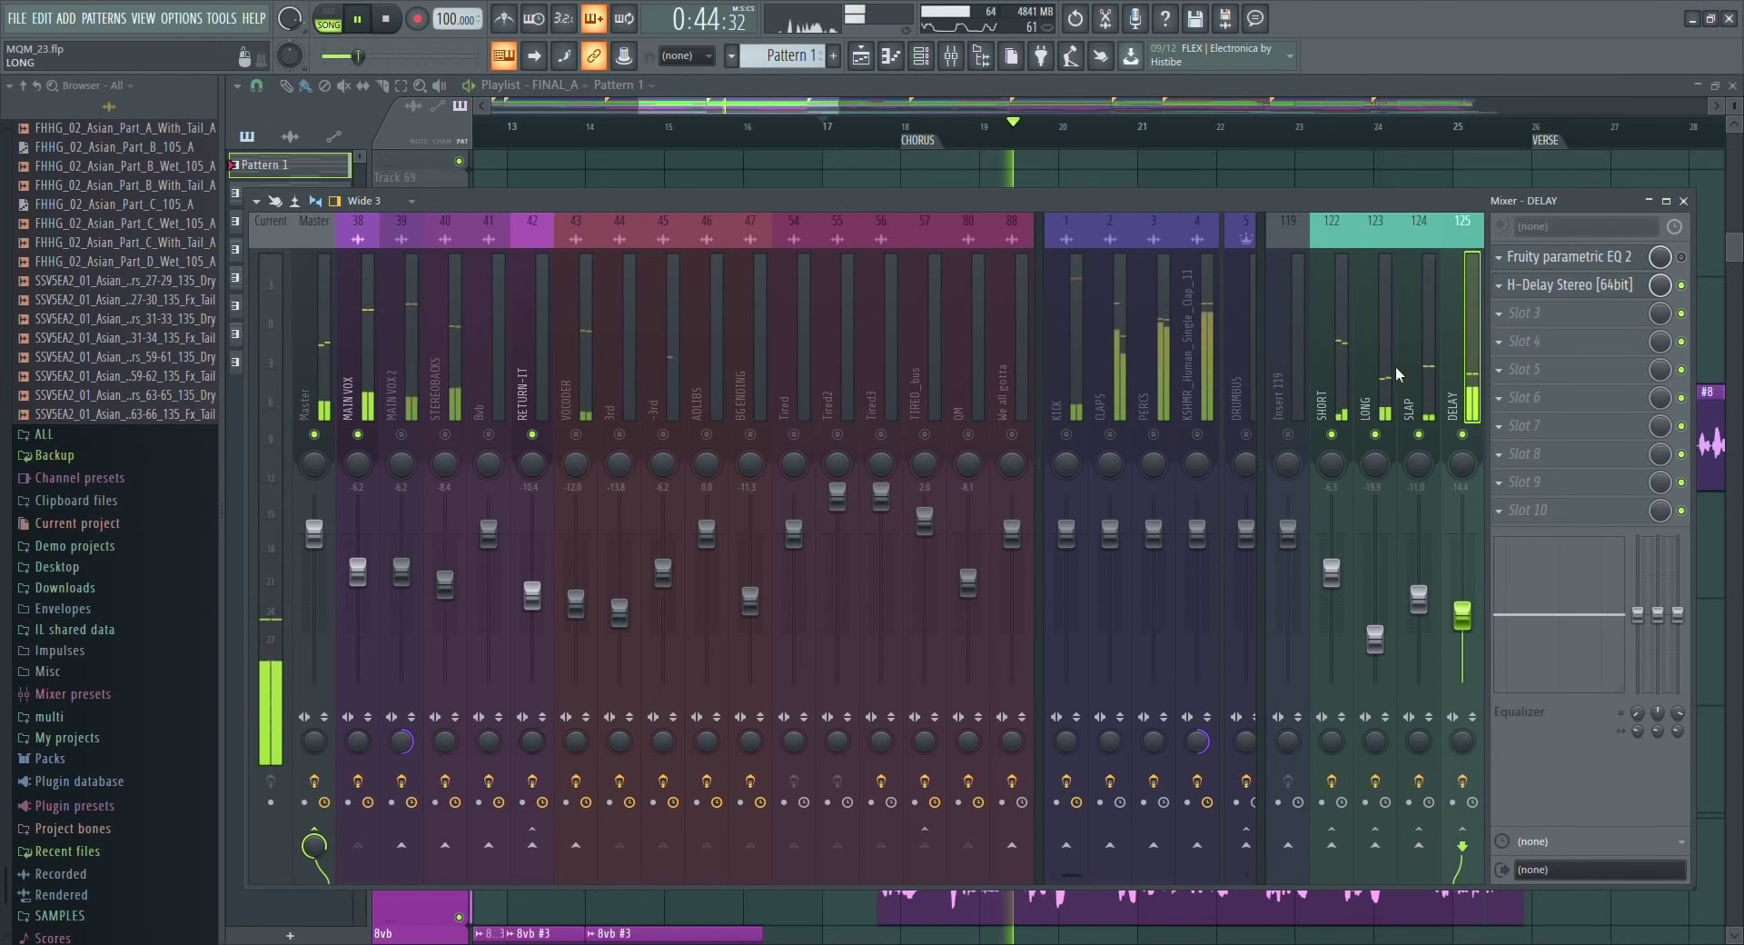
pyautogui.press('space')
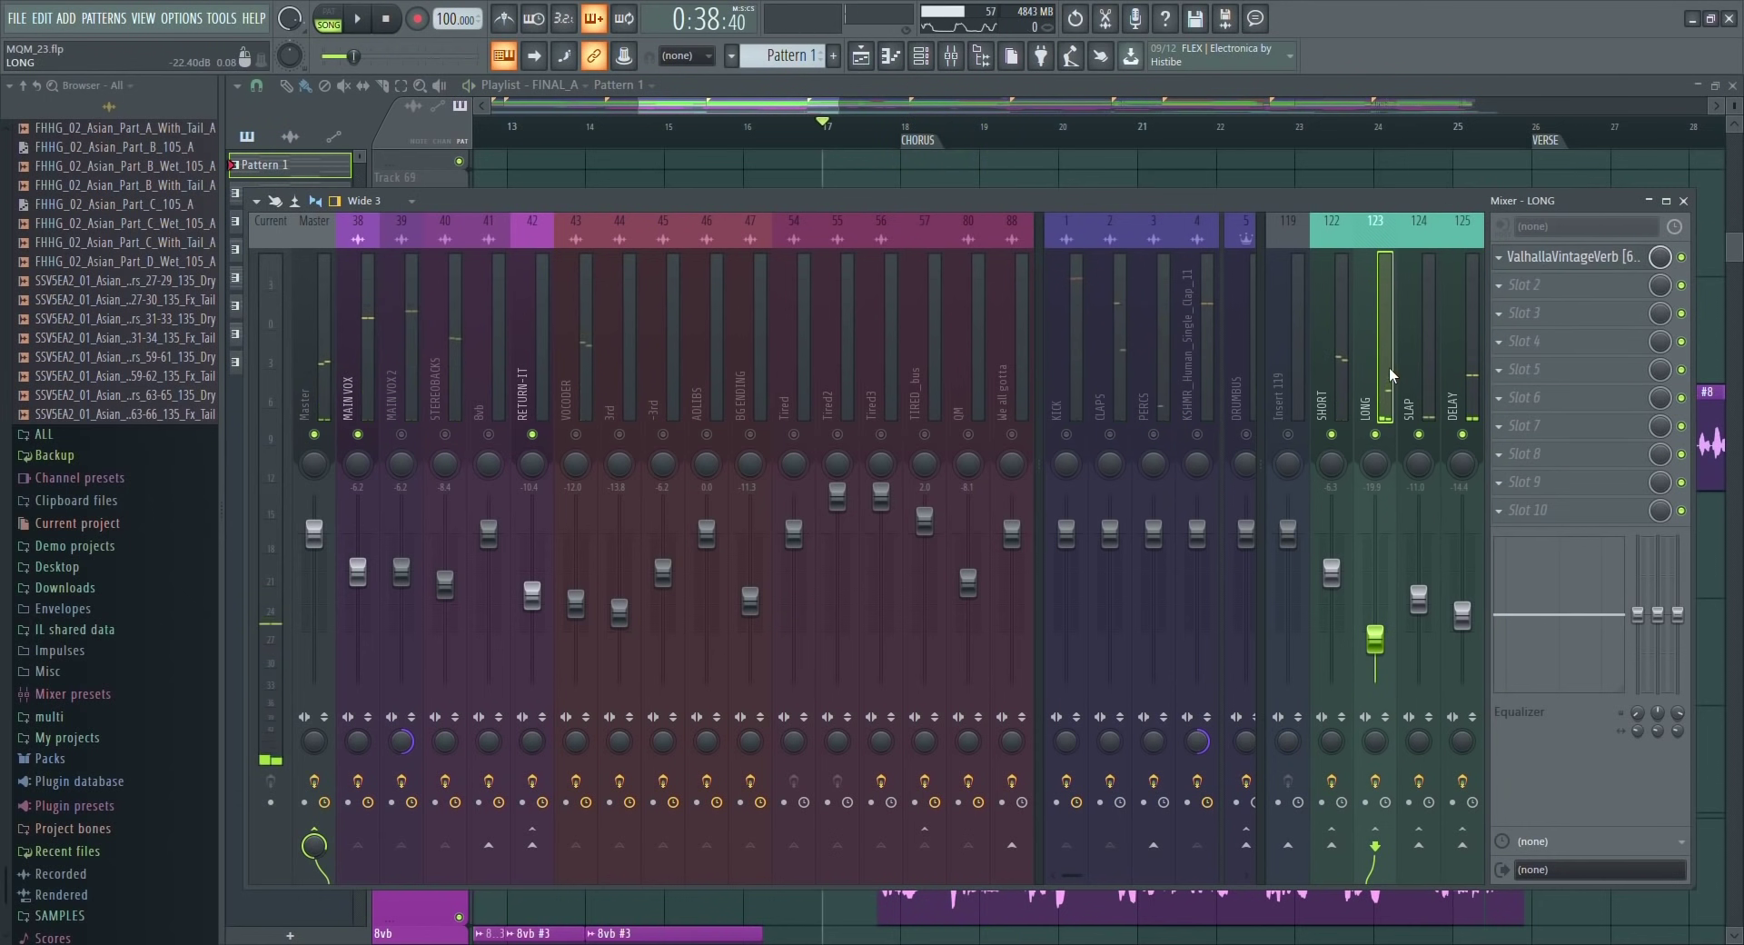
# Select the MAIN VOX mixer track and play the chorus from bar 17, first soloed and again with every track enabled.
pyautogui.click(358, 382)
pyautogui.click(888, 127)
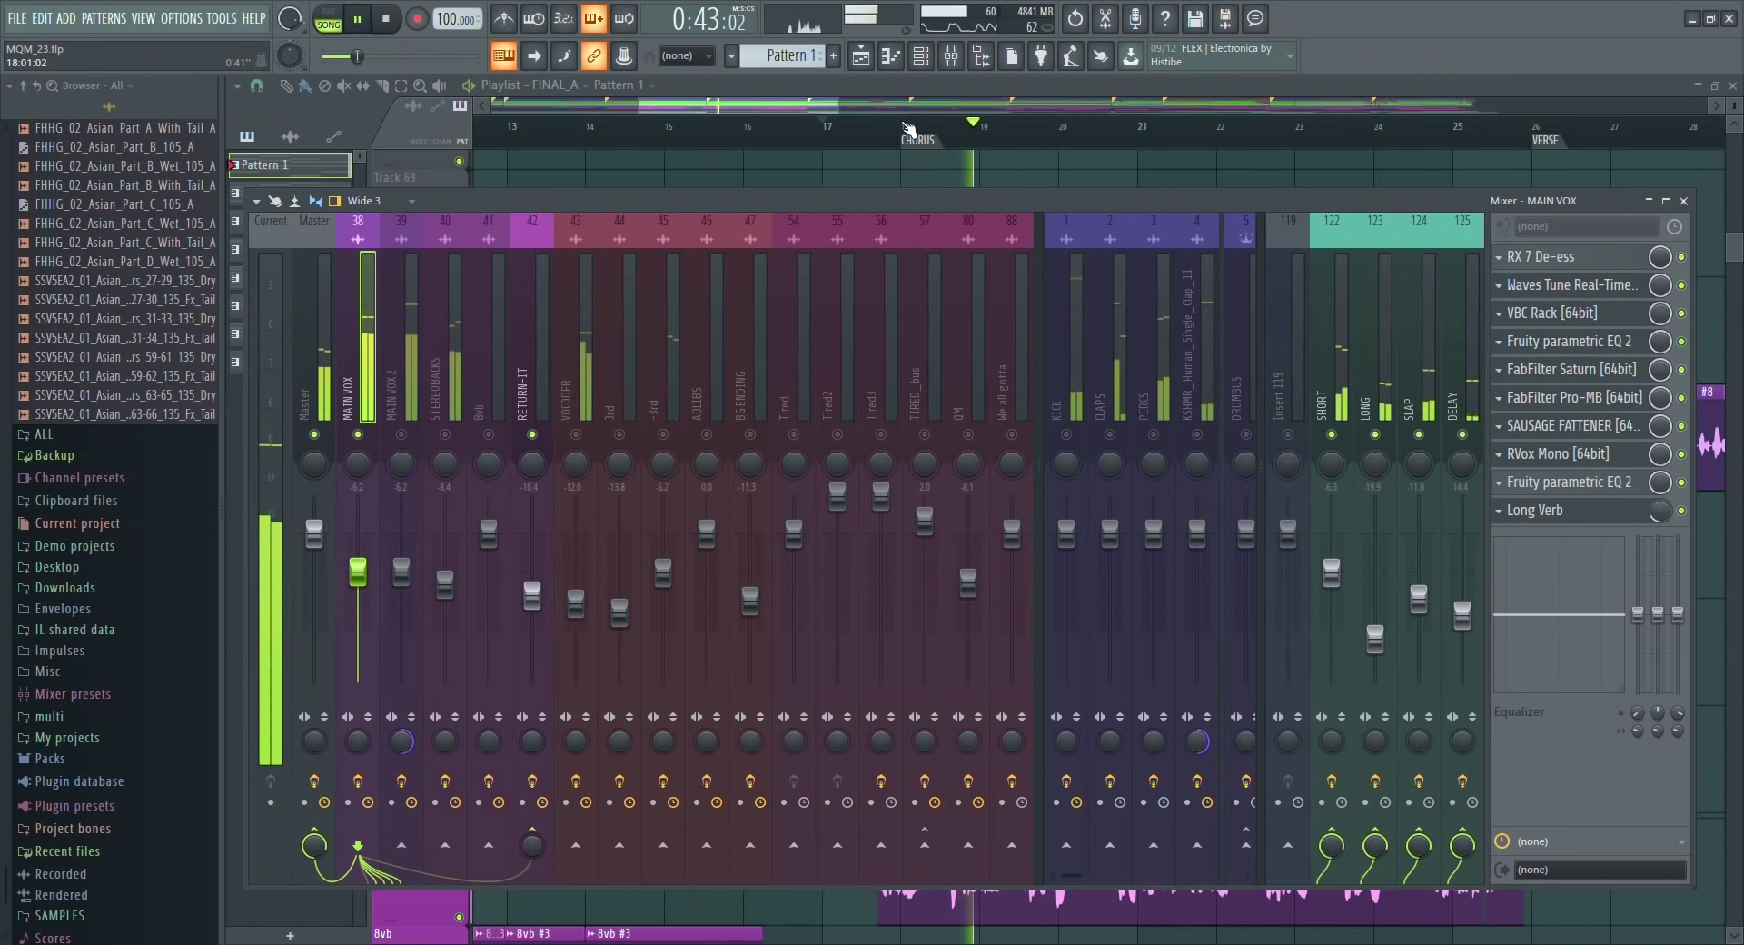
pyautogui.press('space')
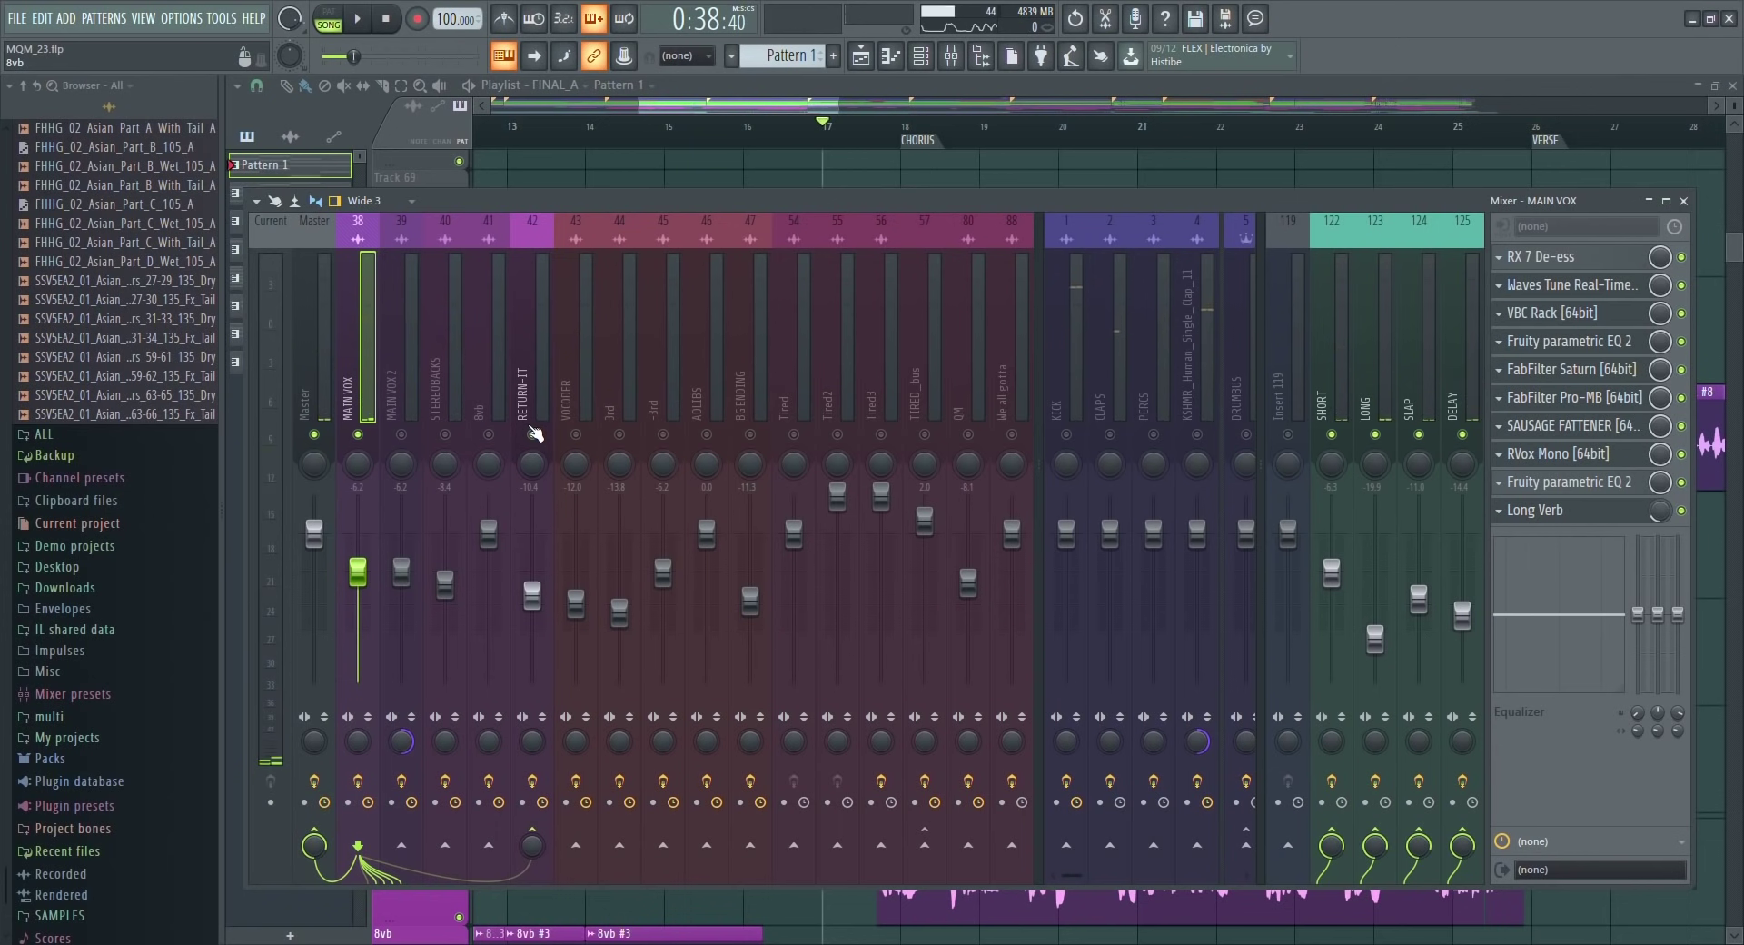
pyautogui.press('space')
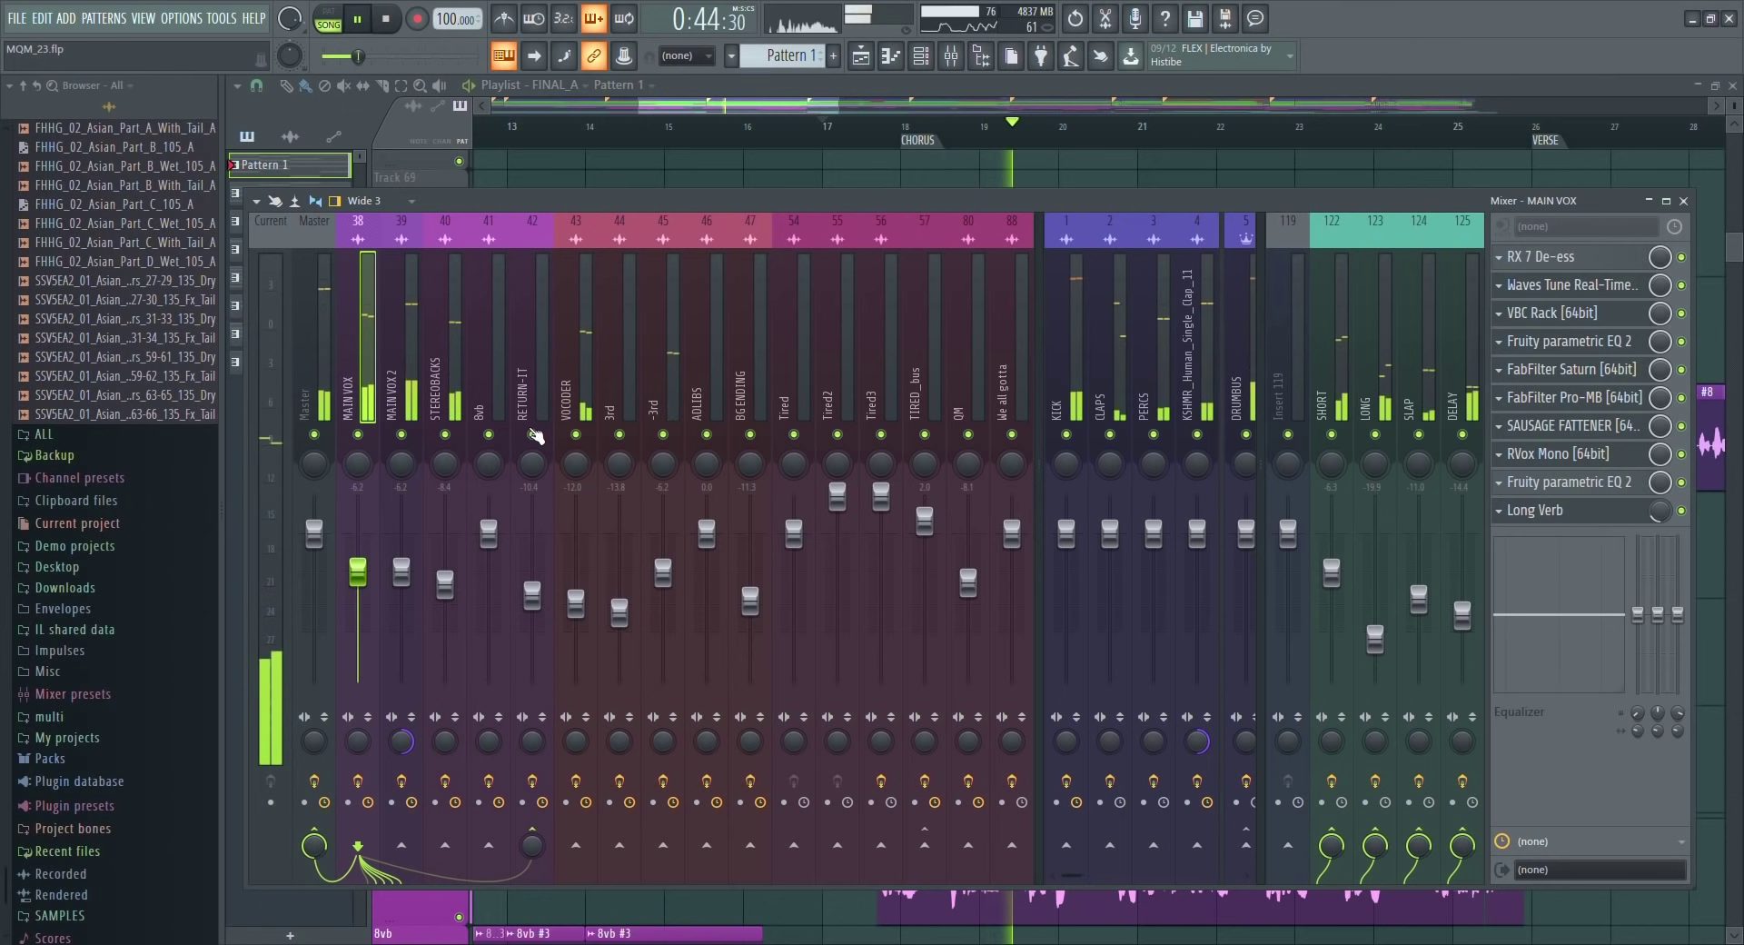
pyautogui.press('space')
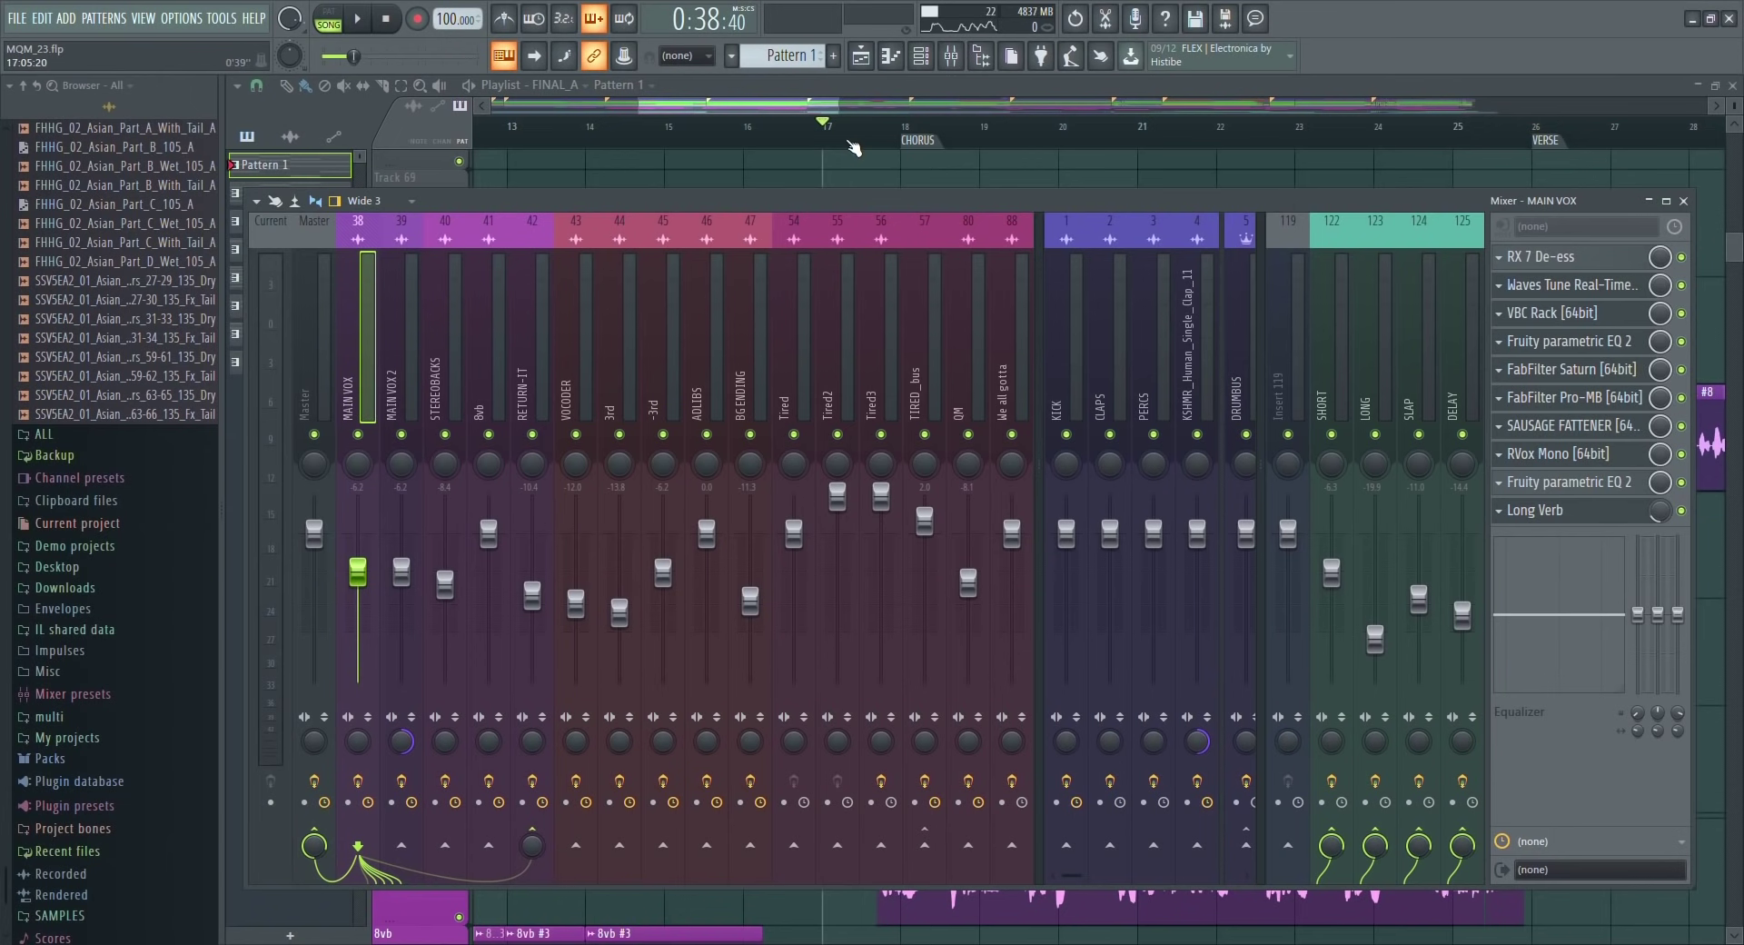
# Solo the MAIN VOX 2 playlist track and re-enable the MAIN VOX playlist track alongside it.
pyautogui.press('F9')
pyautogui.scroll(-1, 1693, 892)
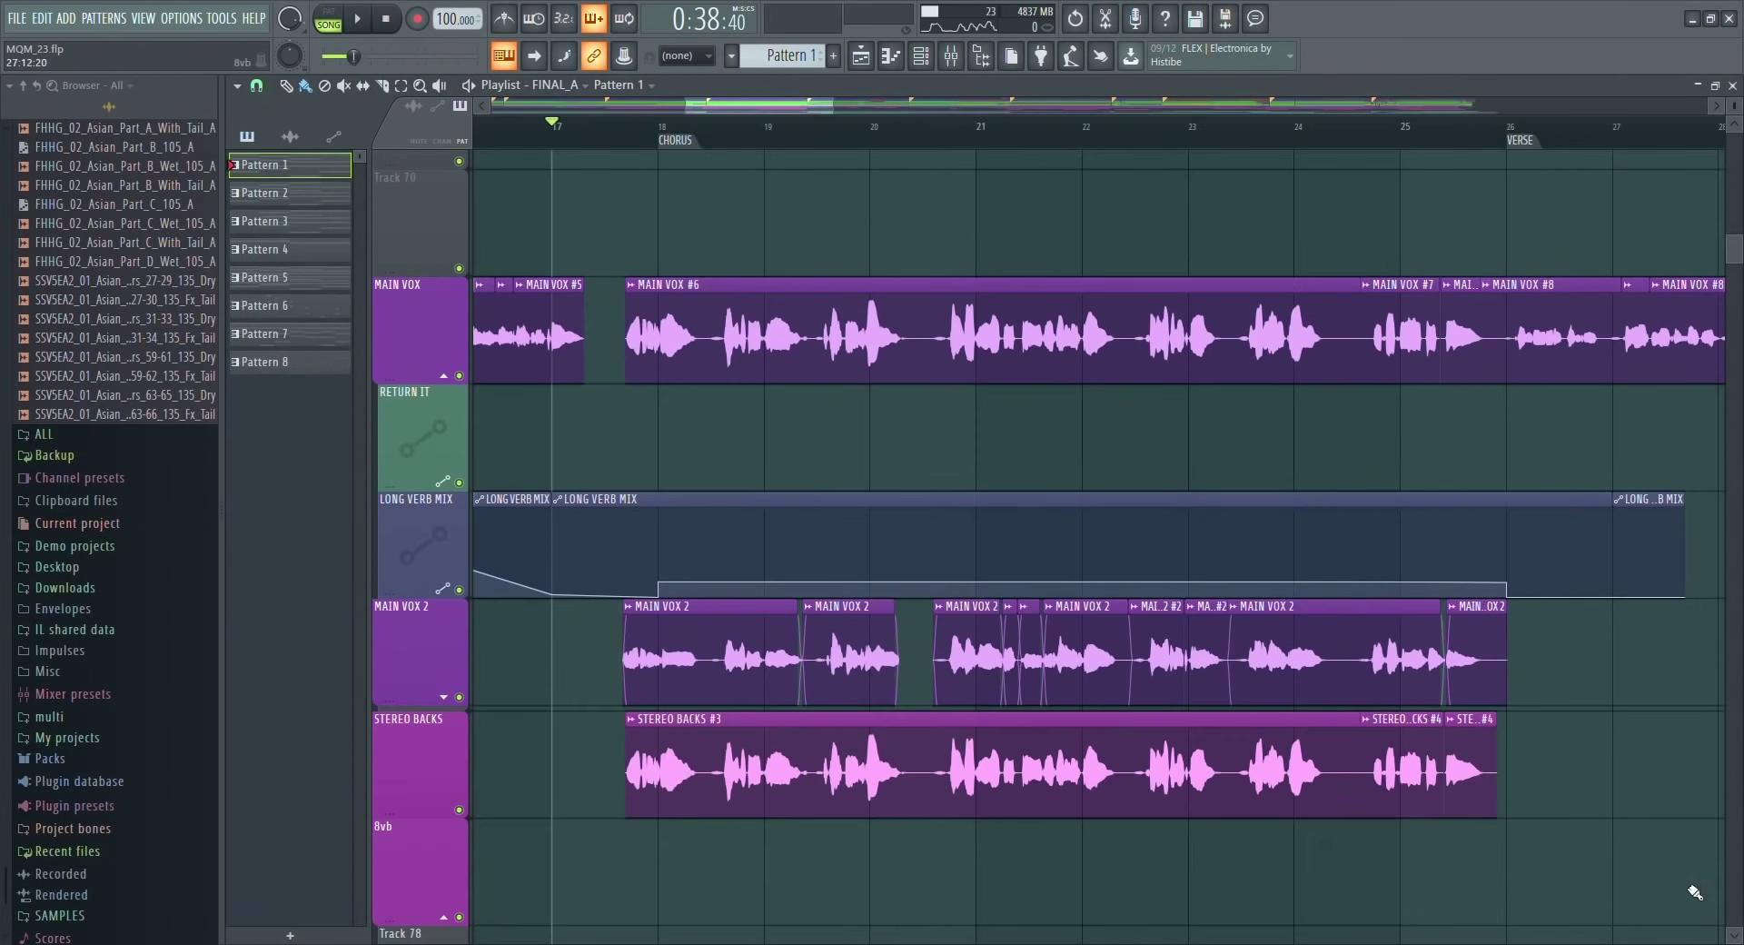
pyautogui.keyDown('ctrl'); pyautogui.click(458, 697); pyautogui.keyUp('ctrl')
pyautogui.click(459, 375)
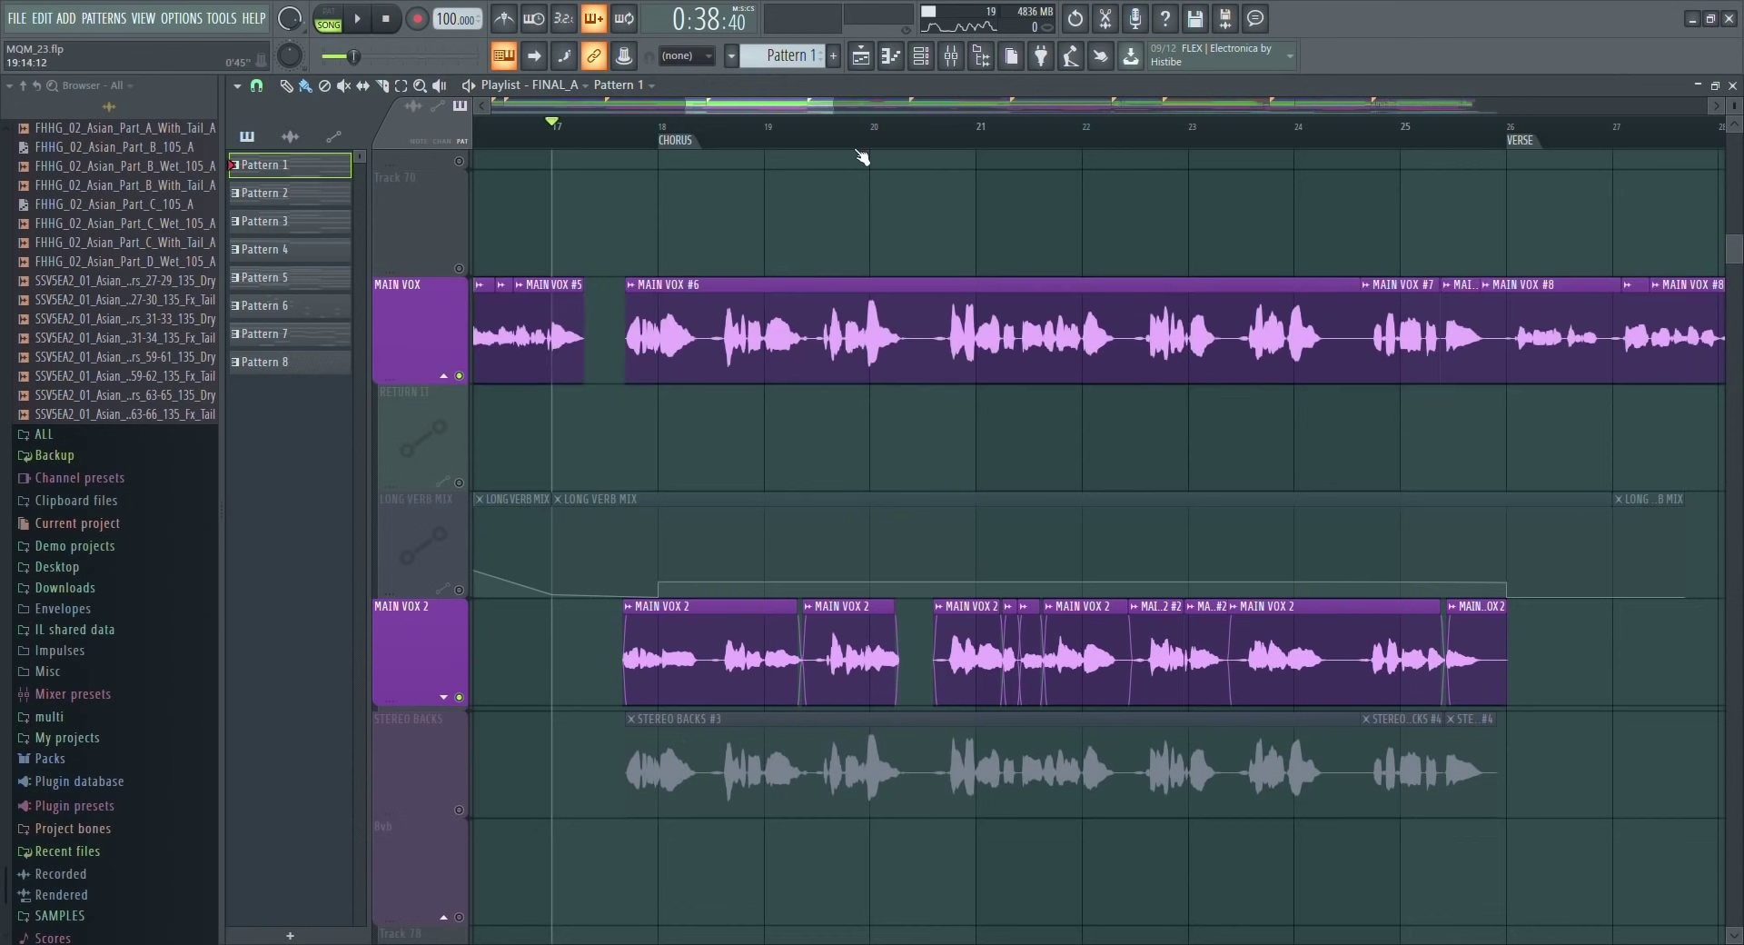
# Play the chorus from bar 17 and audition MAIN VOX 2 soloed in the mixer with its routed tracks.
pyautogui.press('F9')
pyautogui.press('space')
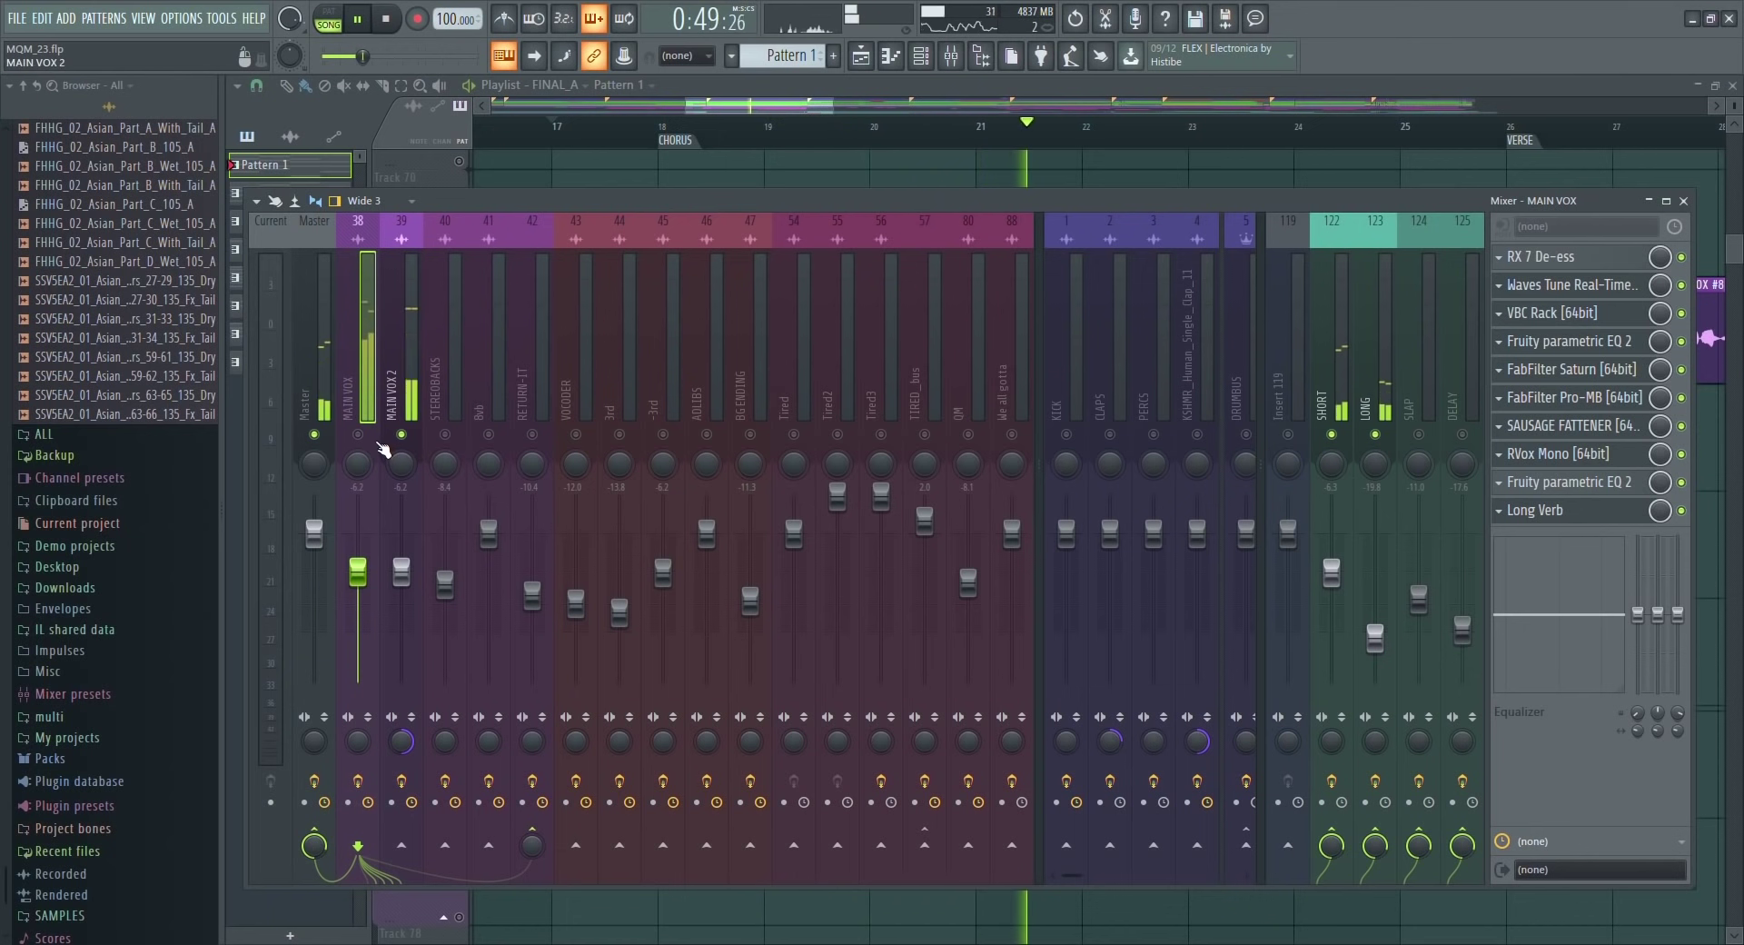
pyautogui.press('space')
# Enable all playlist tracks and play the chorus with MAIN VOX and MAIN VOX 2 soloed in the mixer, comparing their clips.
pyautogui.press('F9')
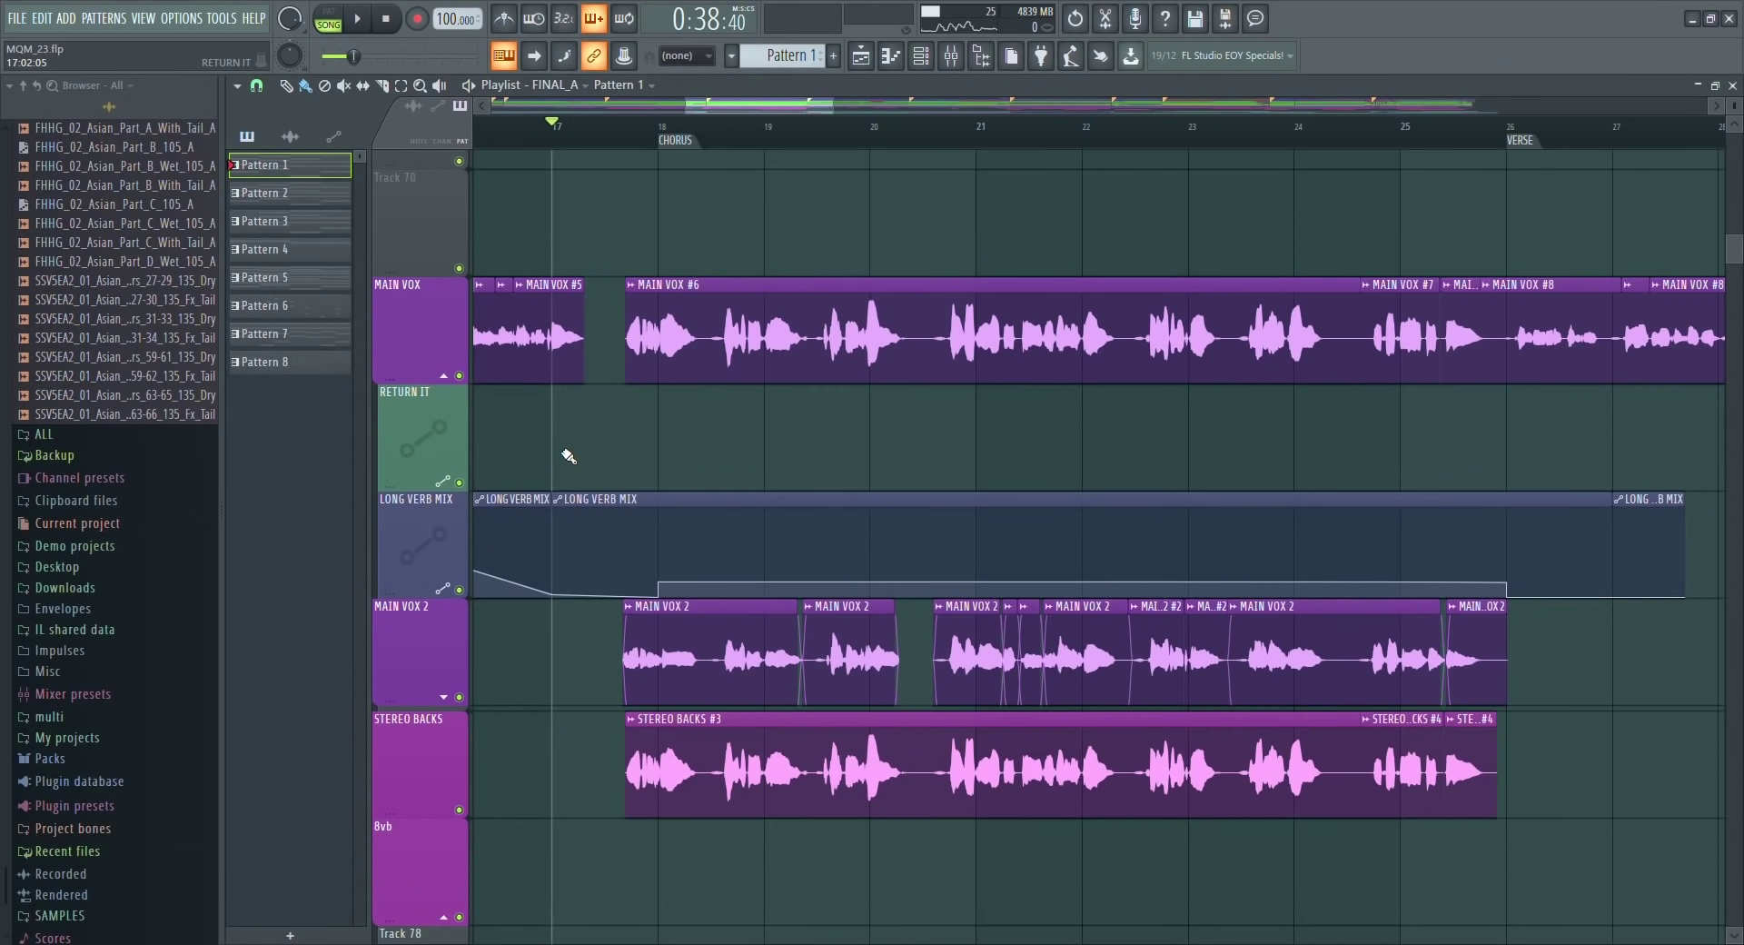
pyautogui.press('space')
pyautogui.press('F9')
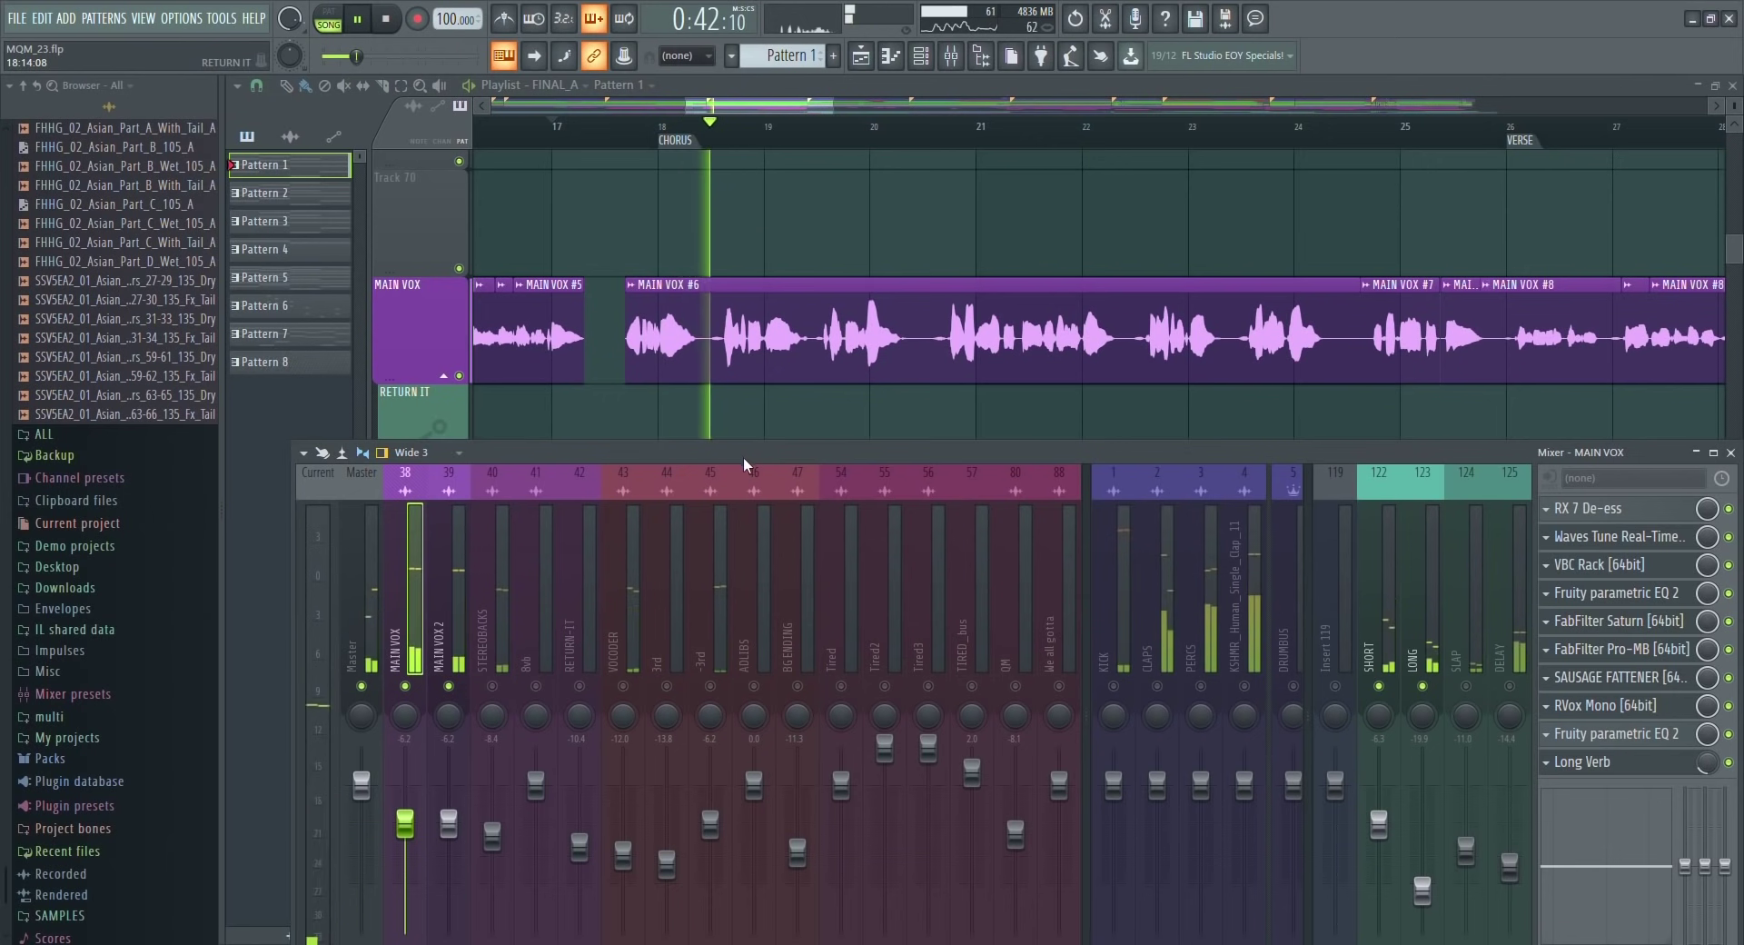
pyautogui.moveTo(743, 456); pyautogui.dragTo(745, 330)
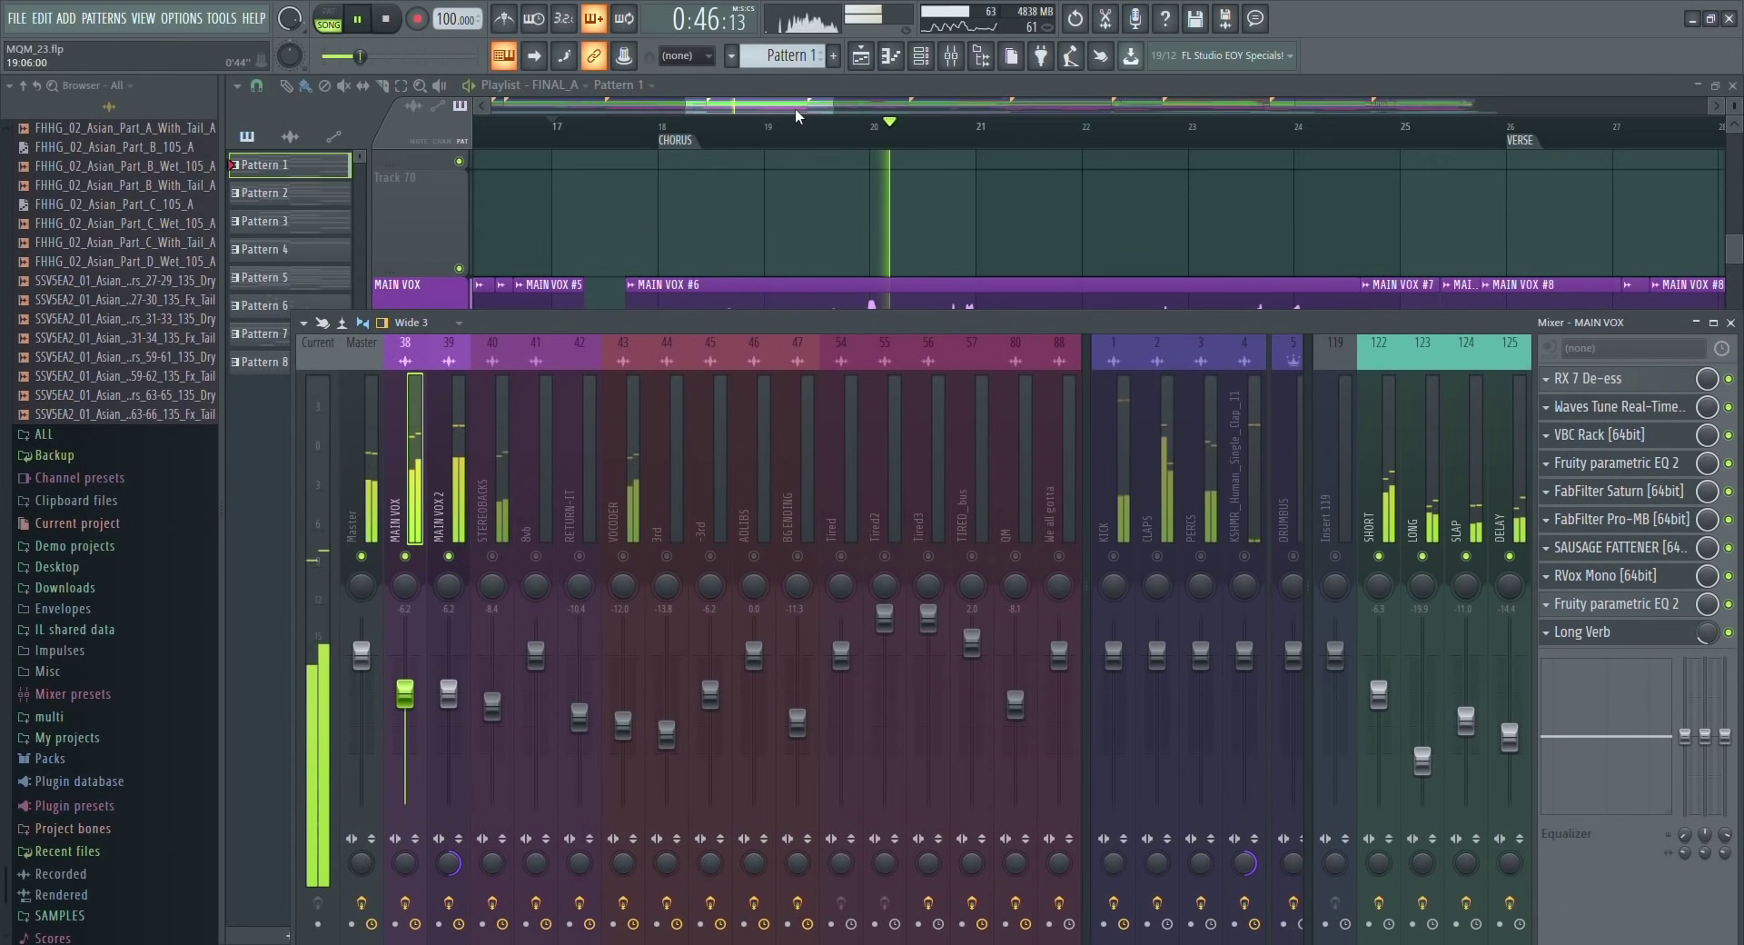
pyautogui.press('F9')
pyautogui.scroll(-1, 1707, 825)
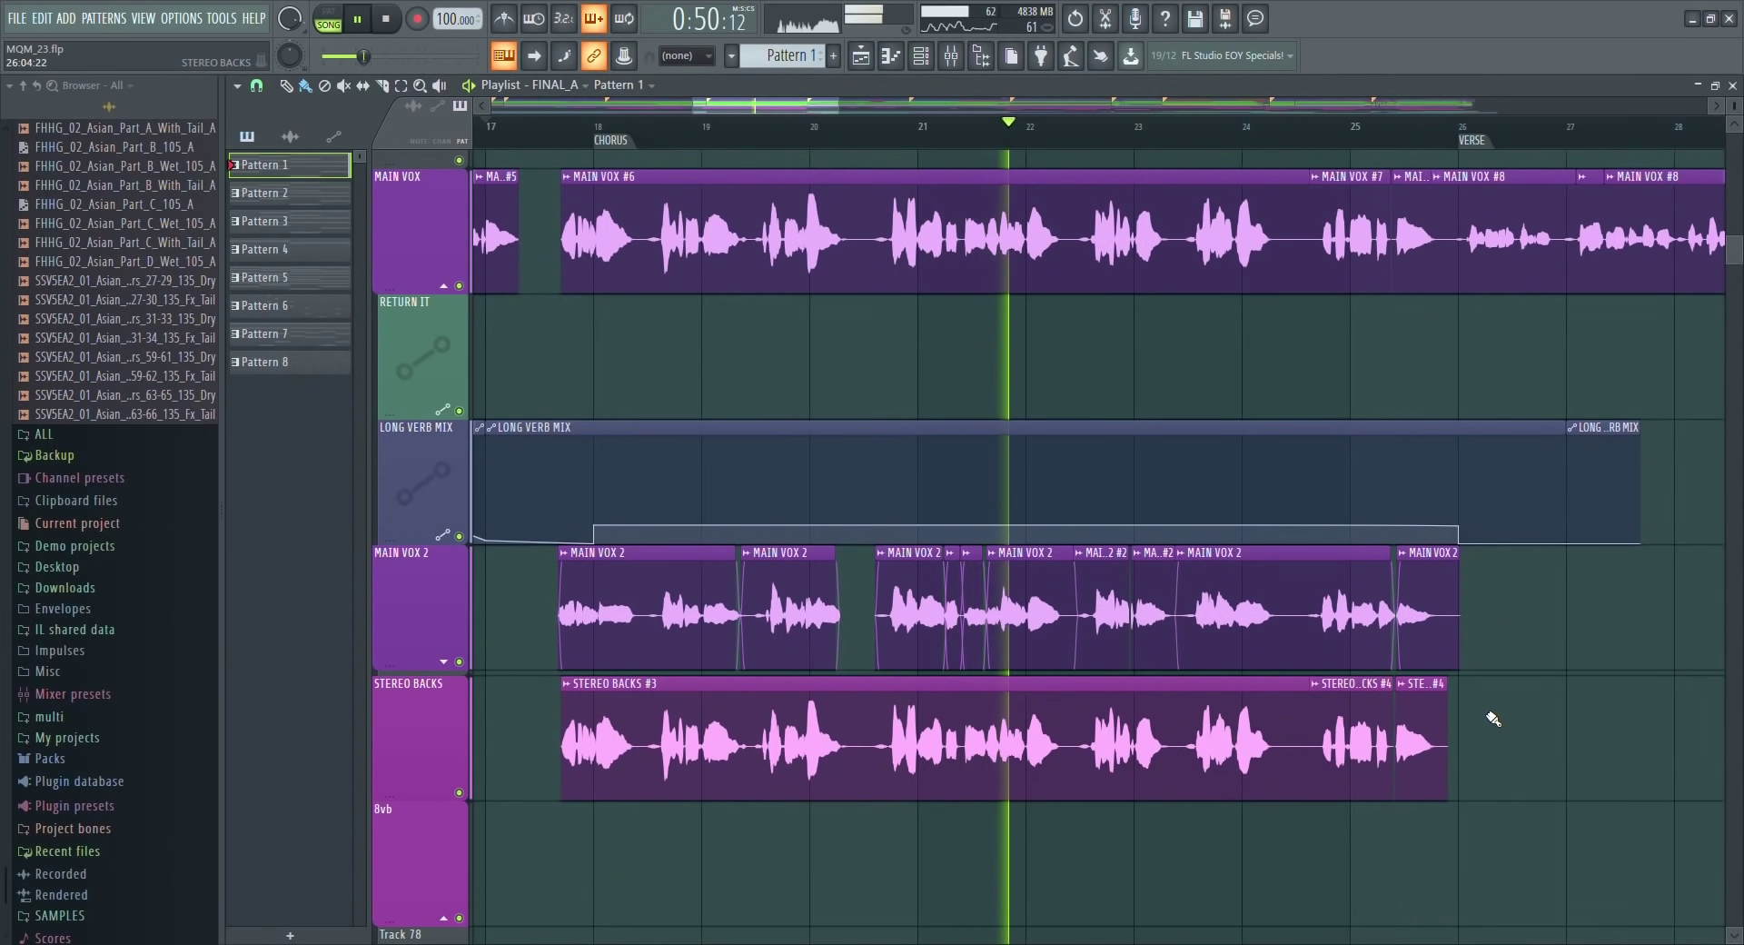
pyautogui.press('space')
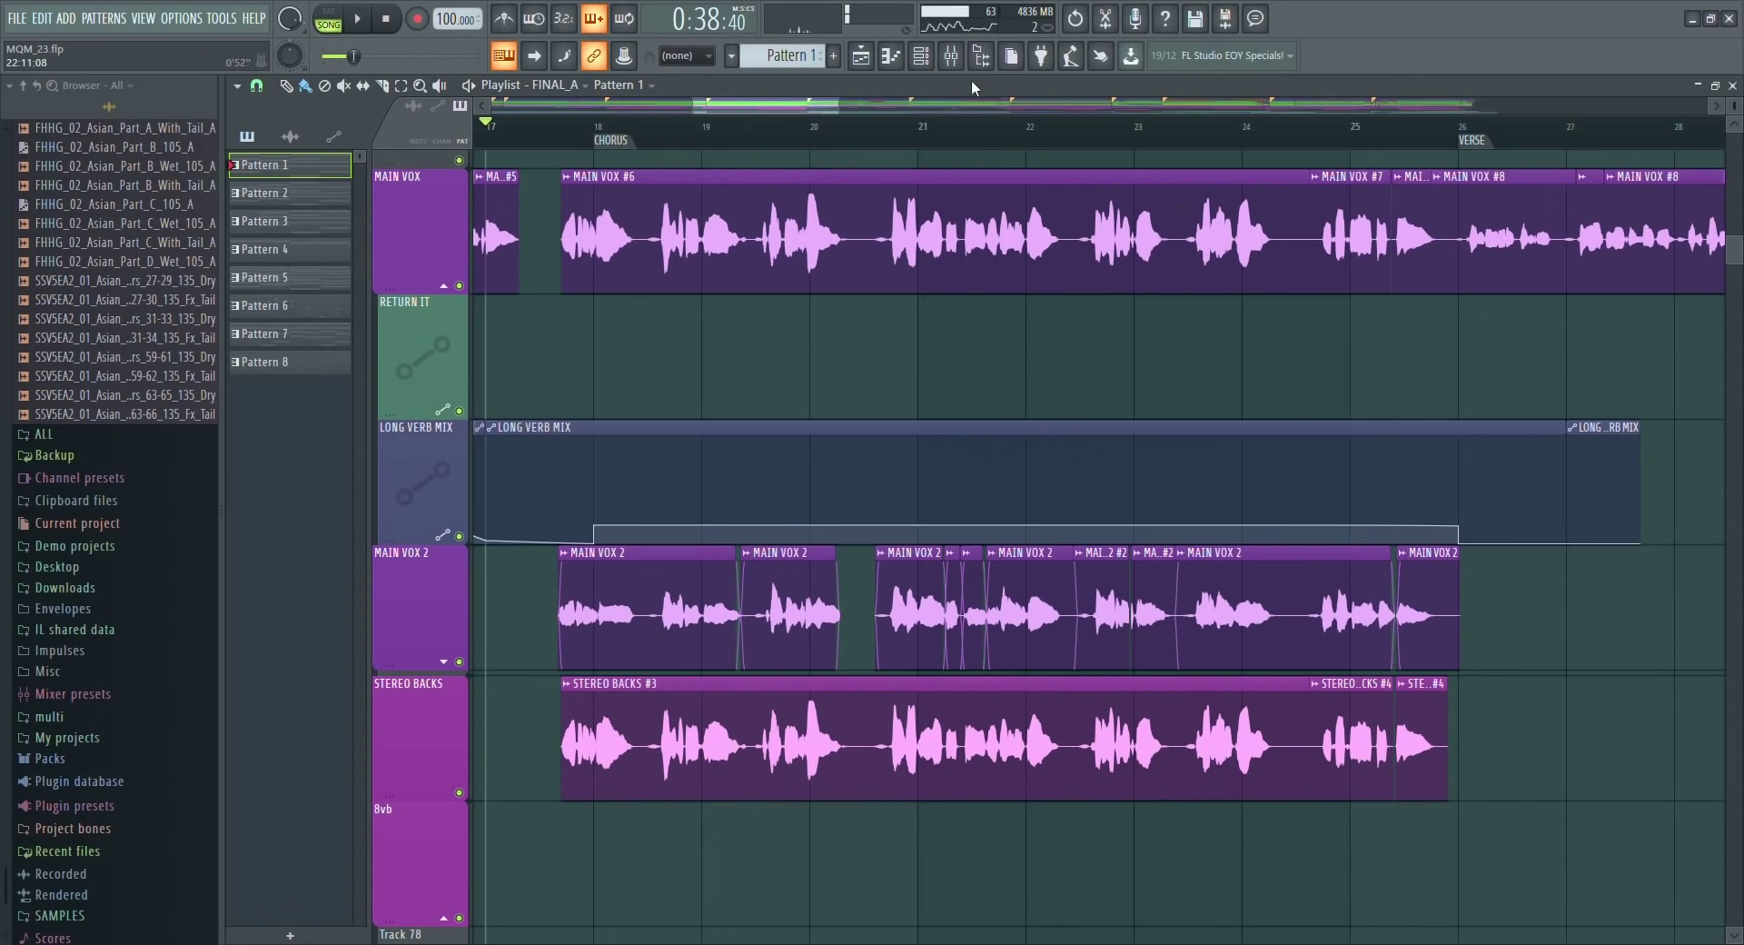
# Zoom the playlist in on the MAIN VOX 2 and STEREO BACKS clips across the chorus.
pyautogui.click(951, 56)
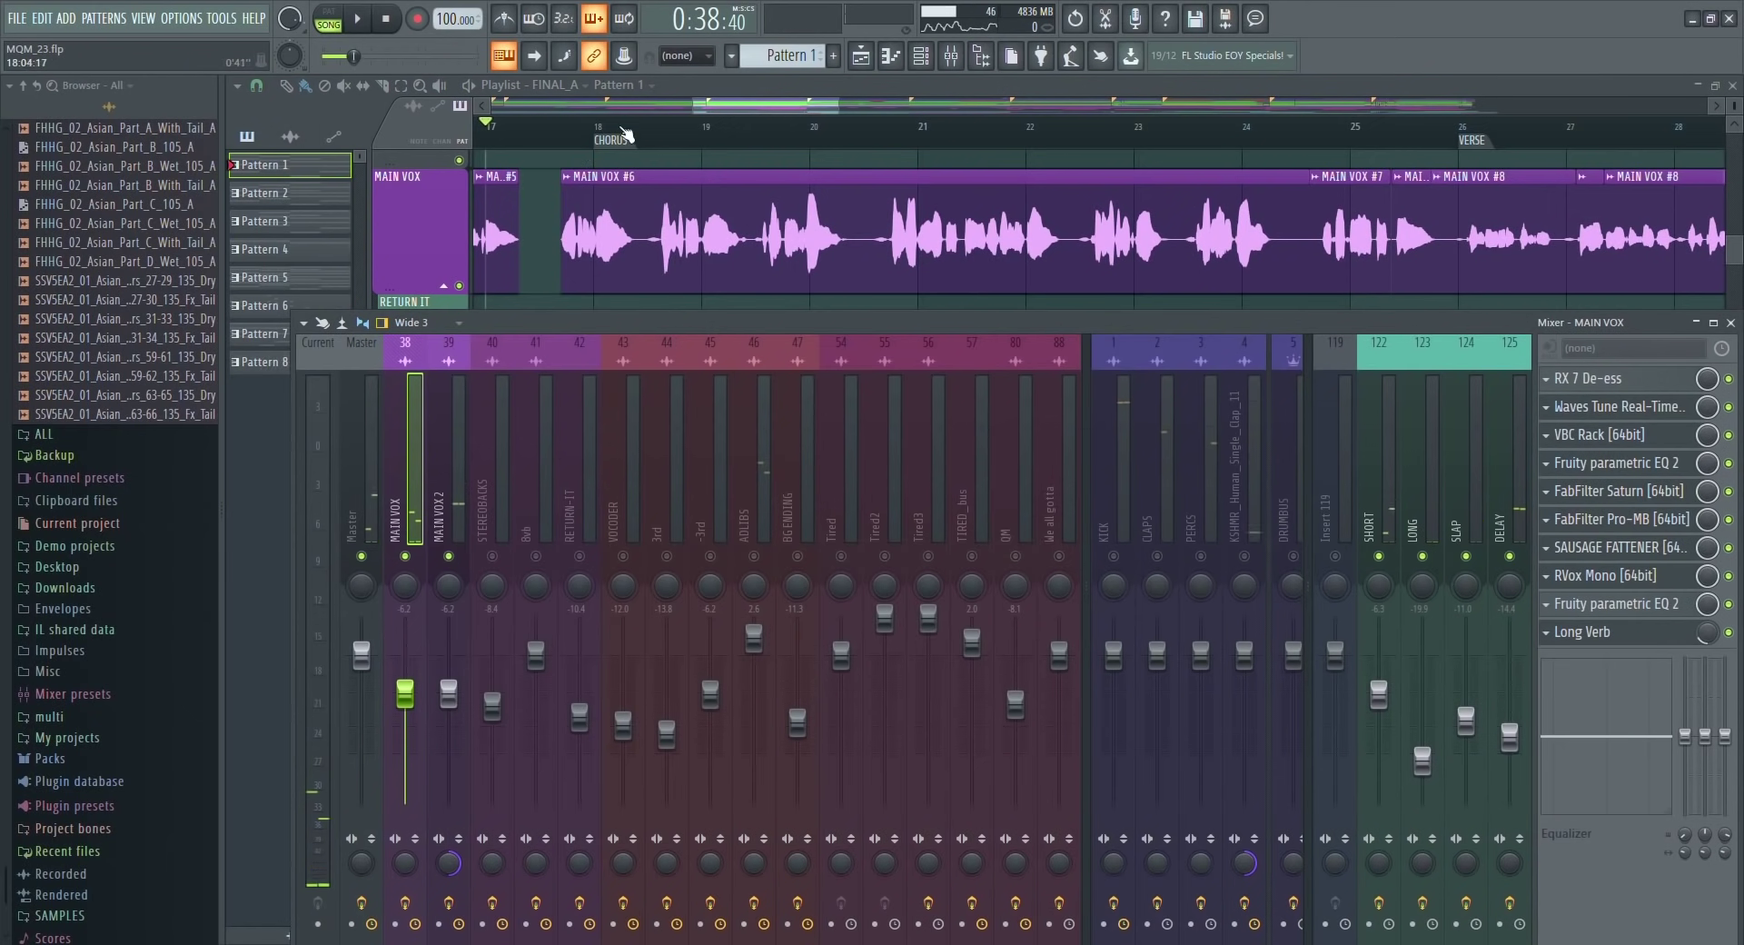
pyautogui.press('F9')
pyautogui.scroll(-2, 623, 532)
pyautogui.moveTo(525, 419); pyautogui.dragTo(1550, 801)
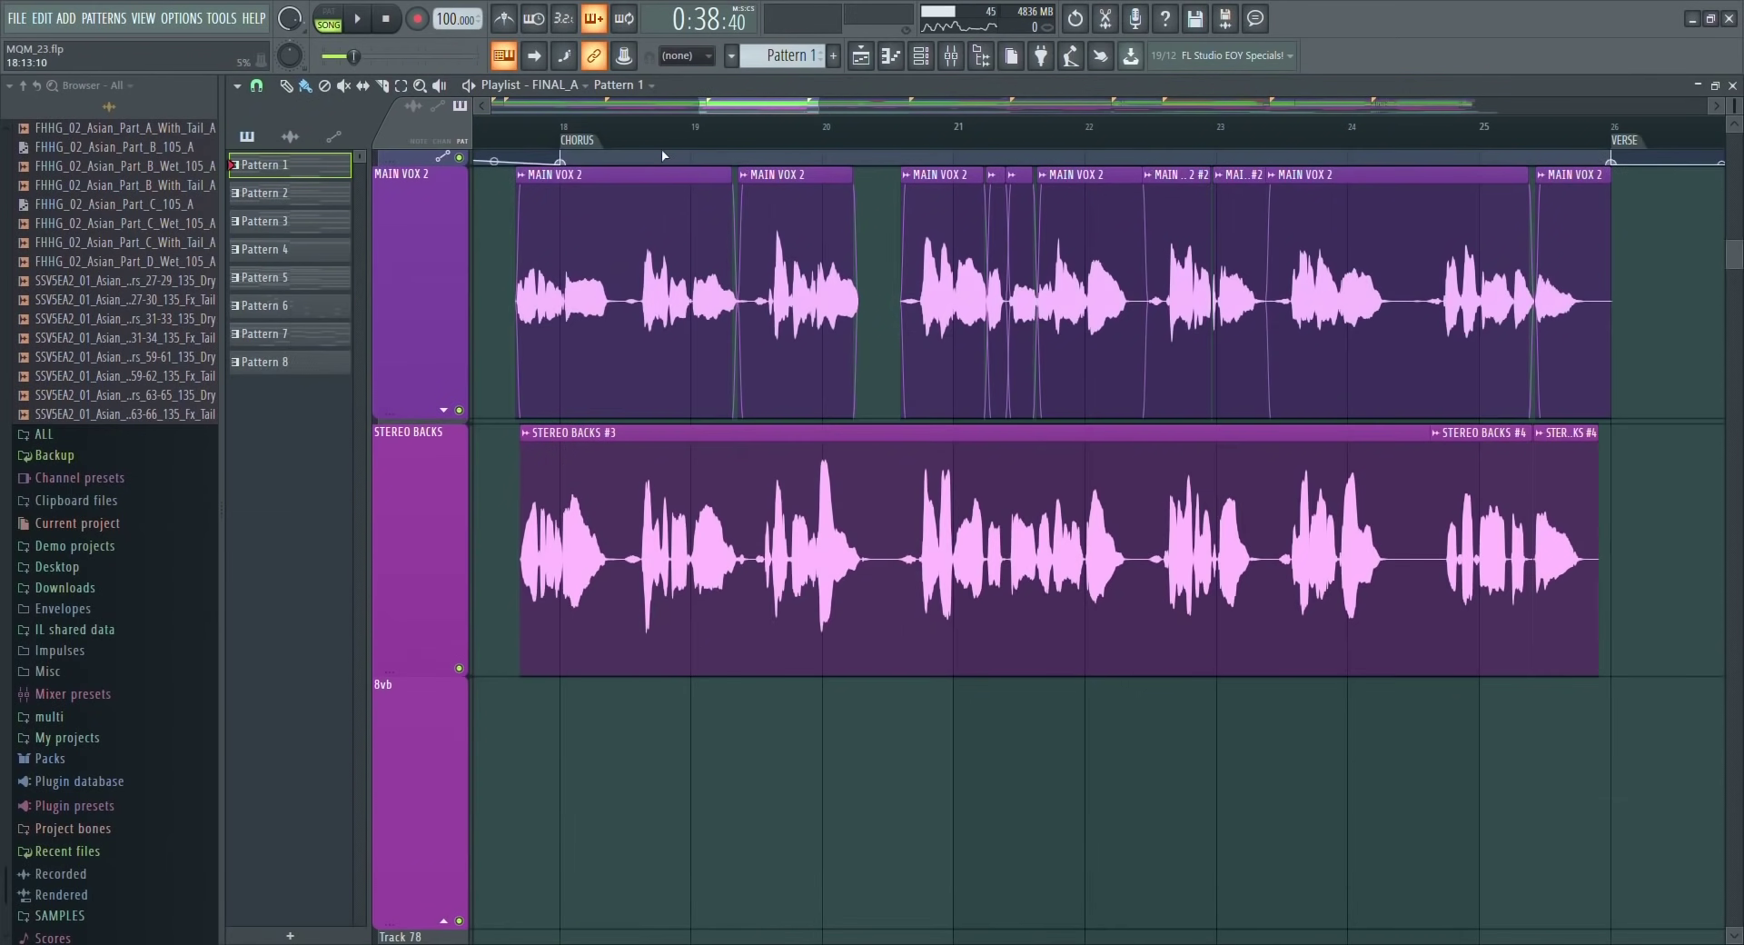
# Play the chorus from bar 17 with STEREOBACKS soloed in the mixer.
pyautogui.moveTo(712, 112); pyautogui.dragTo(493, 110)
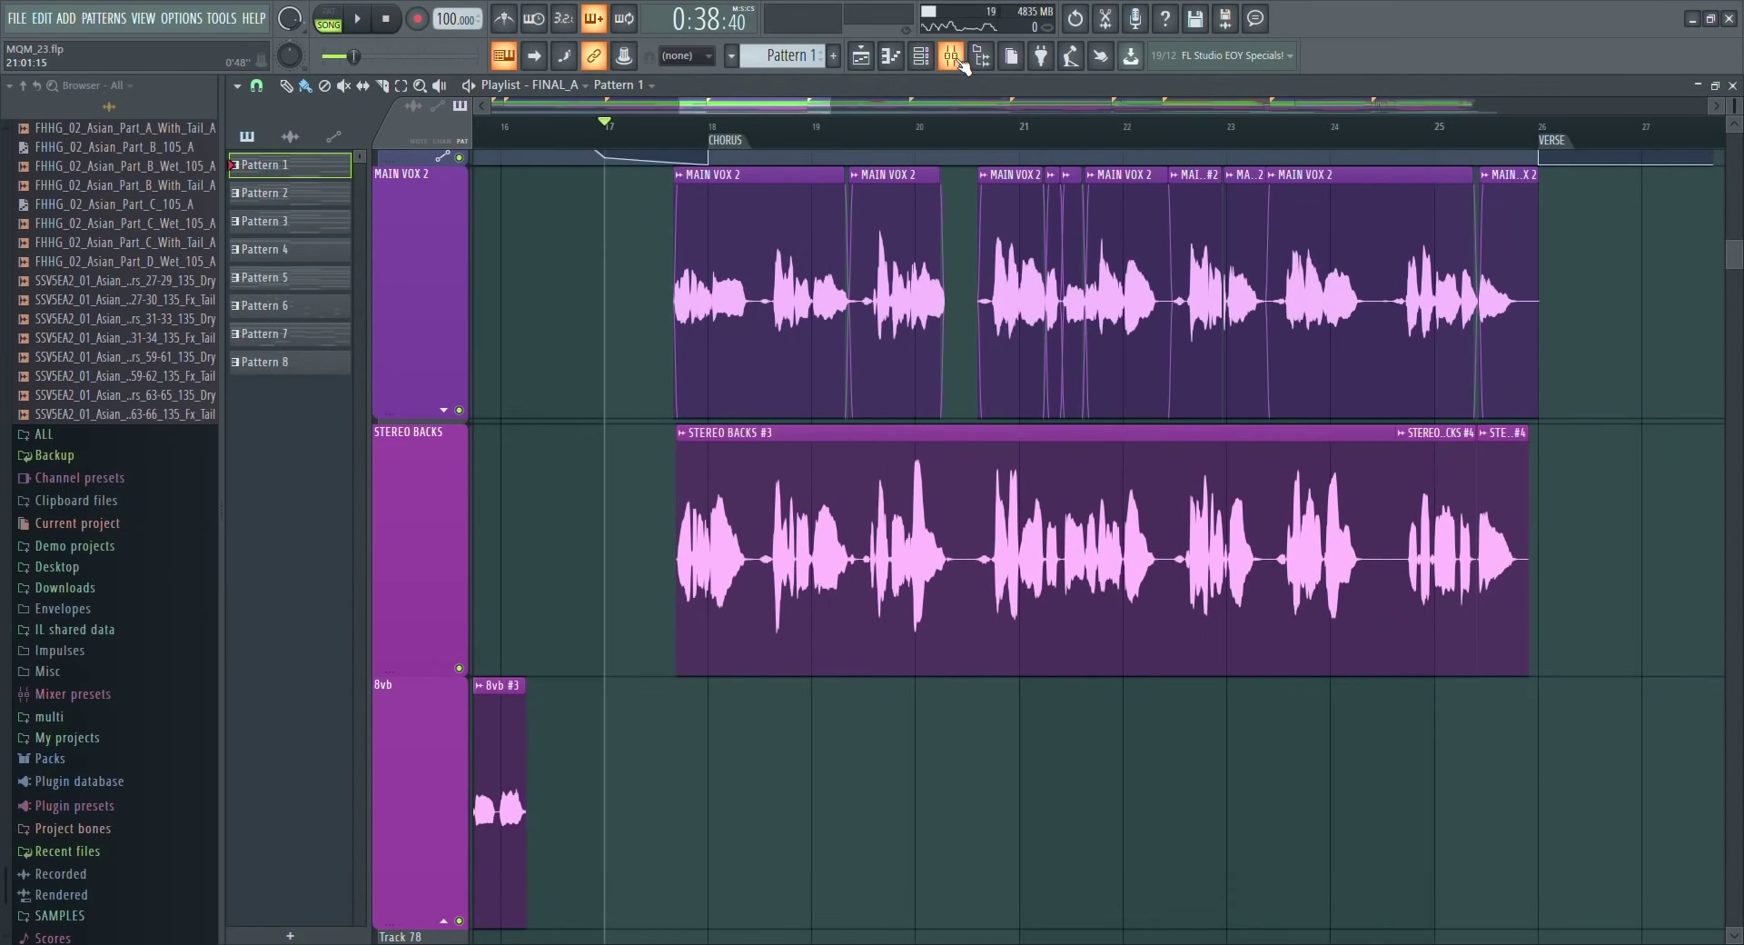
pyautogui.click(951, 56)
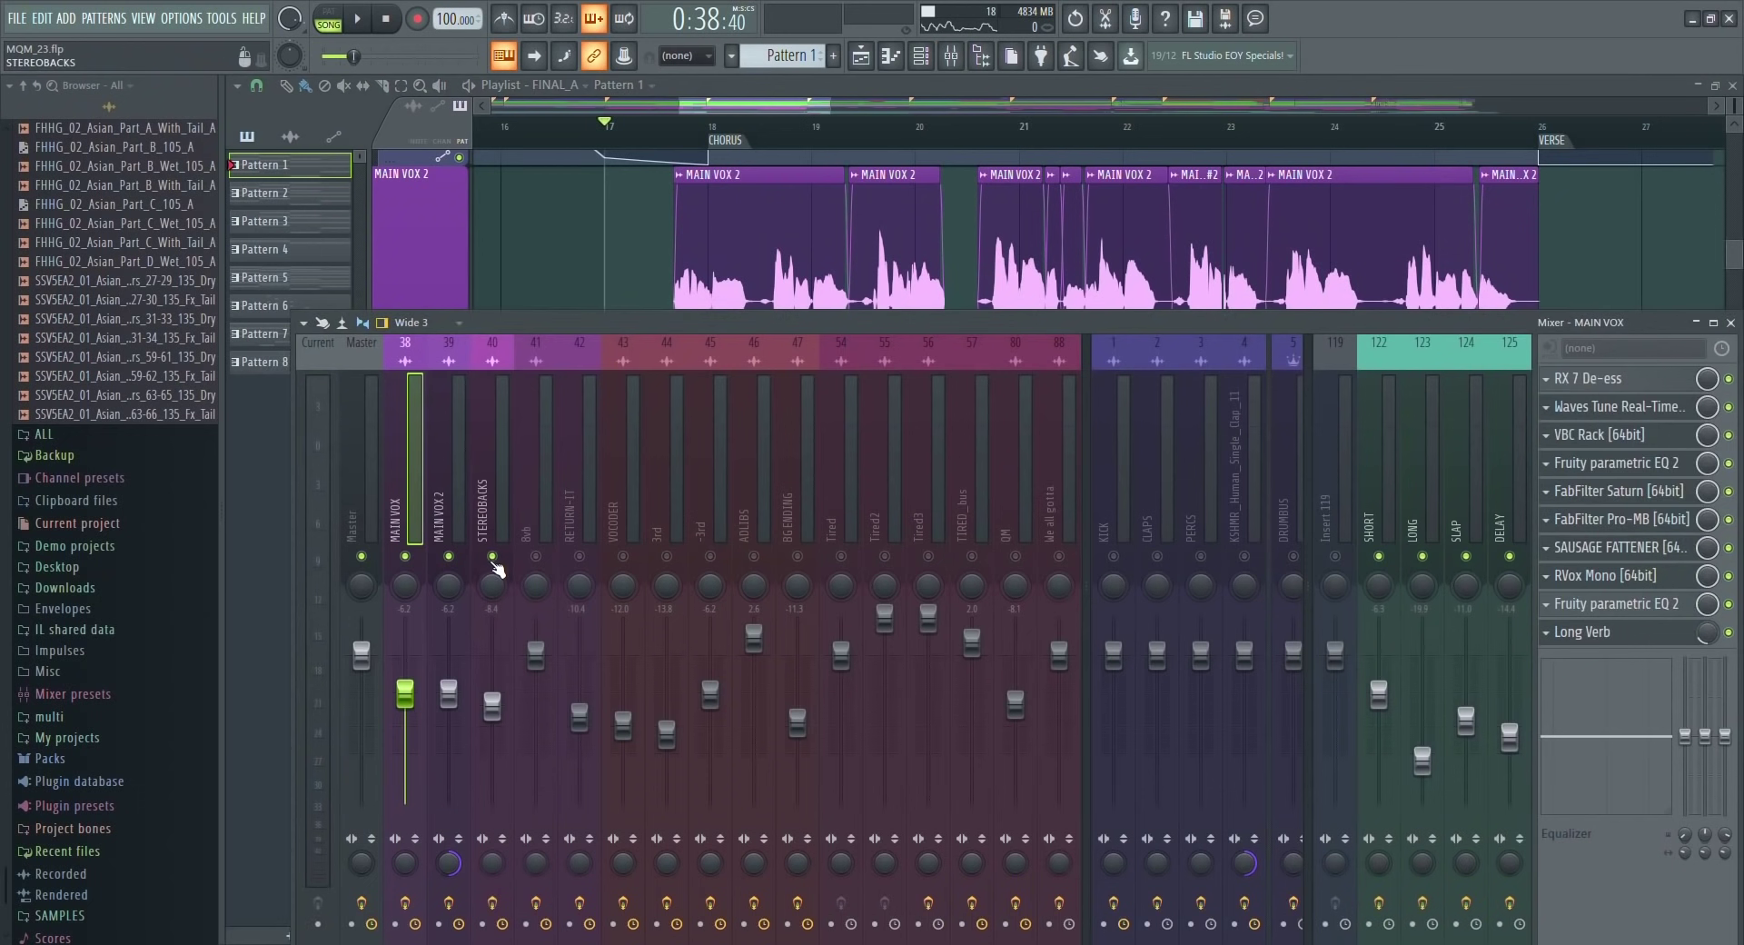
pyautogui.press('space')
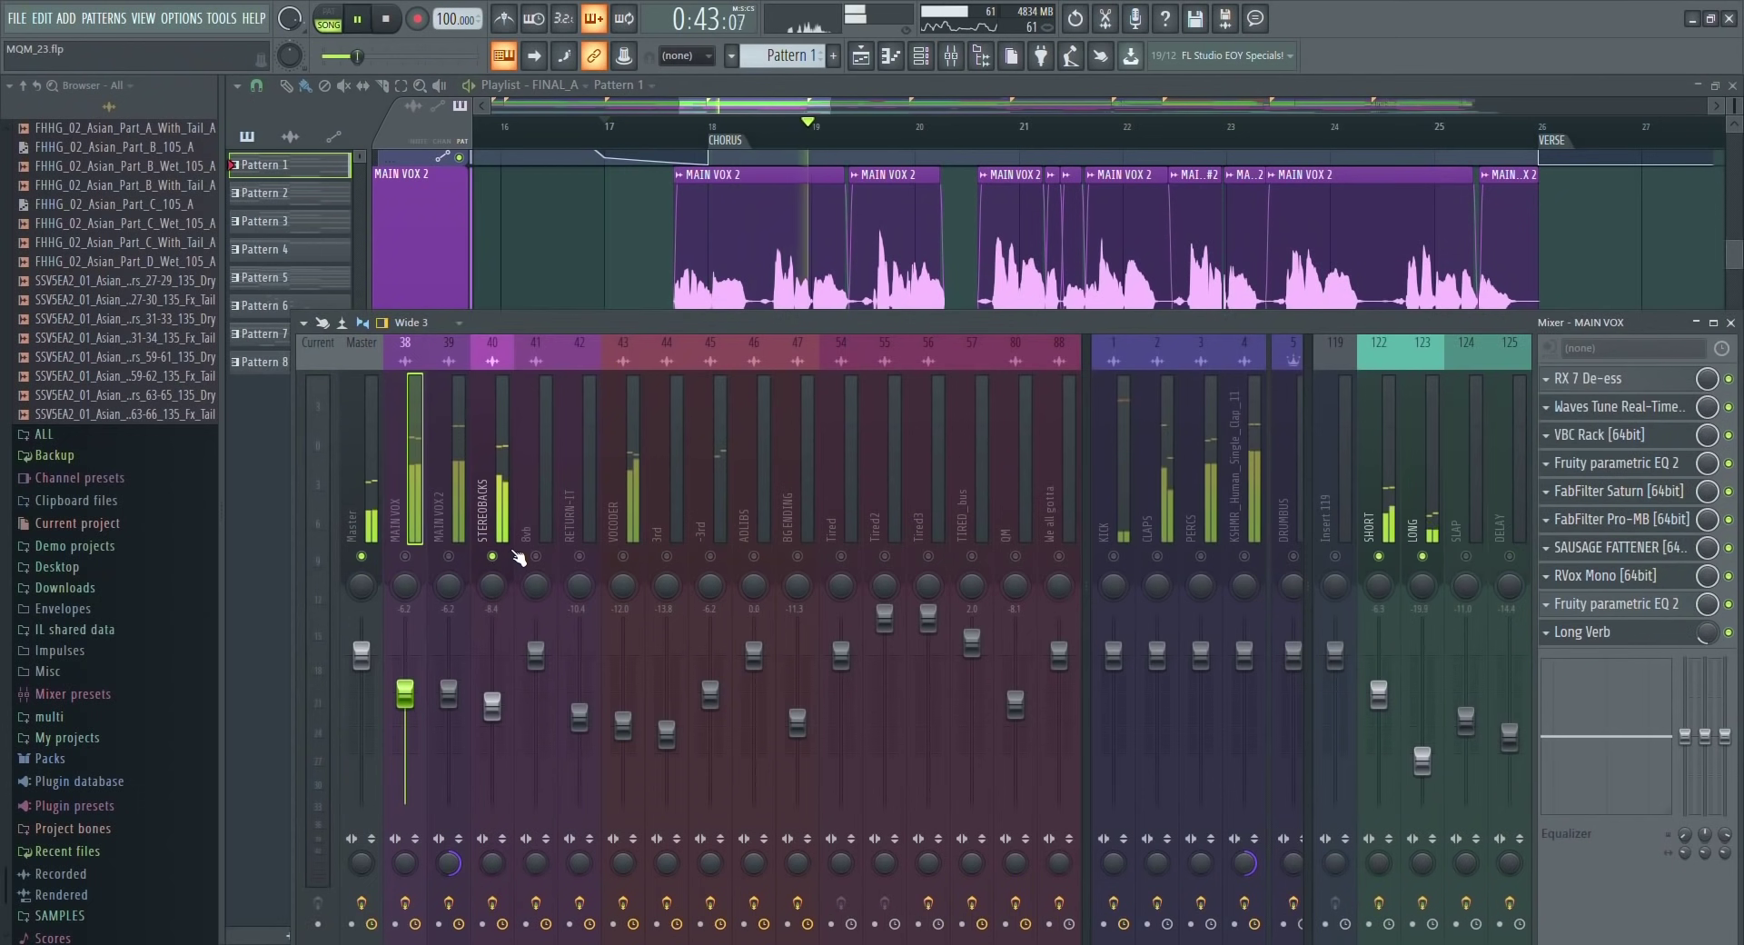
pyautogui.press('space')
# Solo VOCODER in the mixer and audition it from bar 17.
pyautogui.click(622, 565)
pyautogui.press('space')
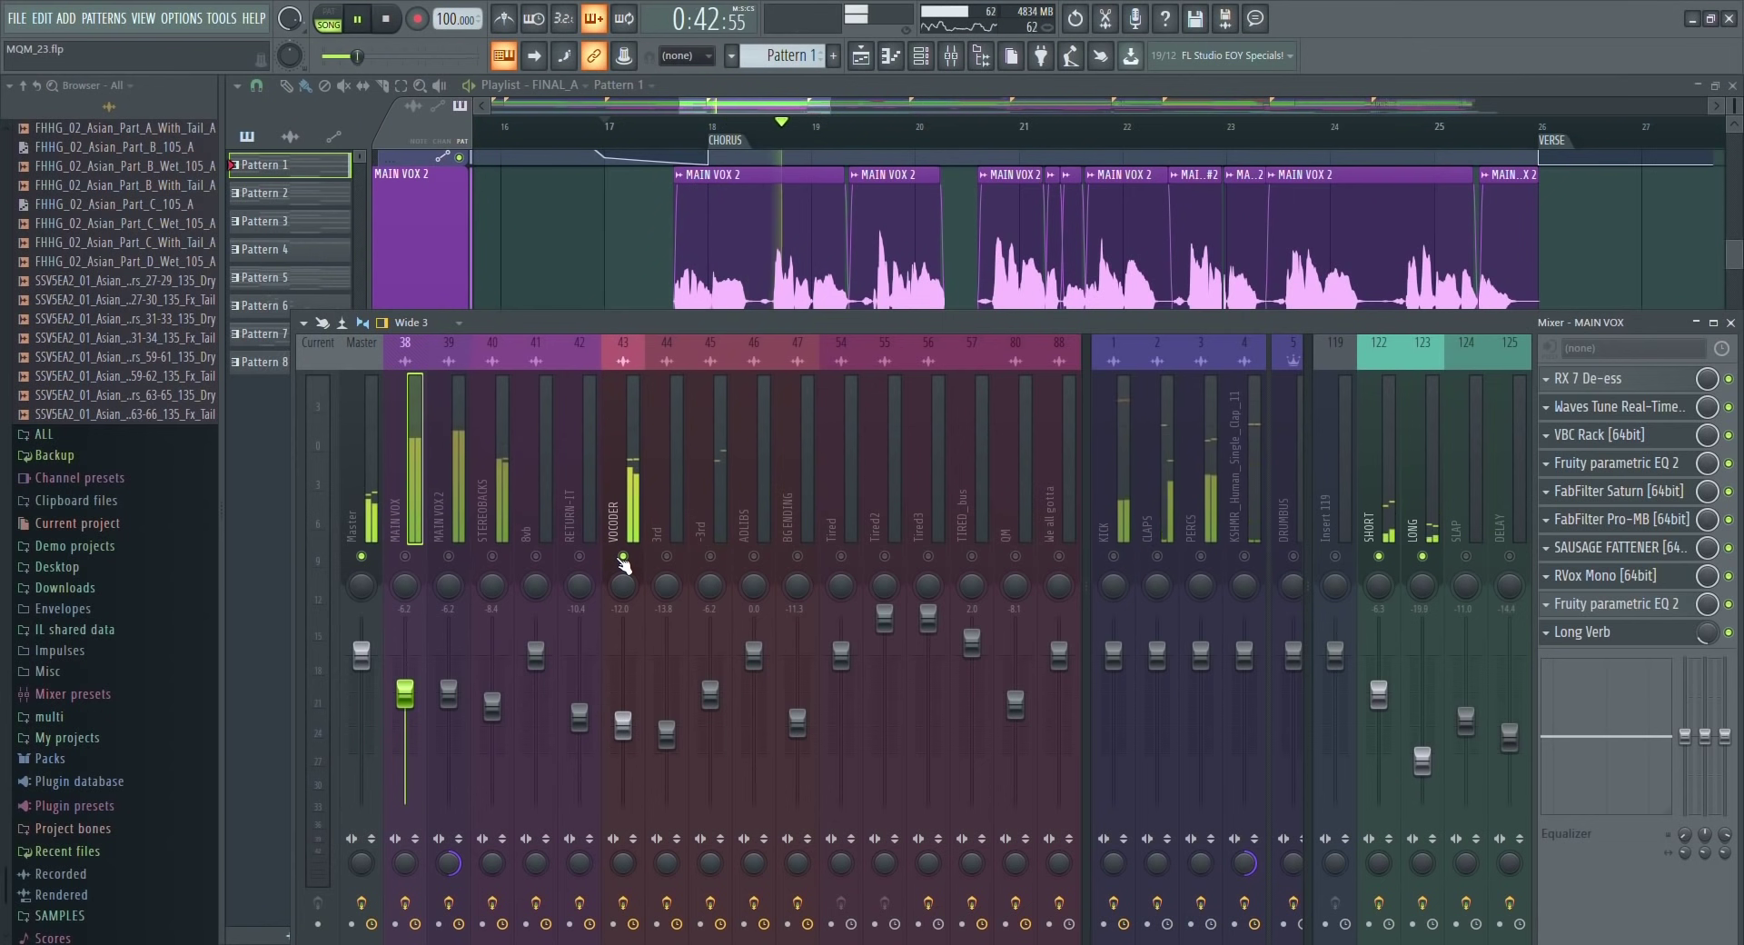
pyautogui.press('space')
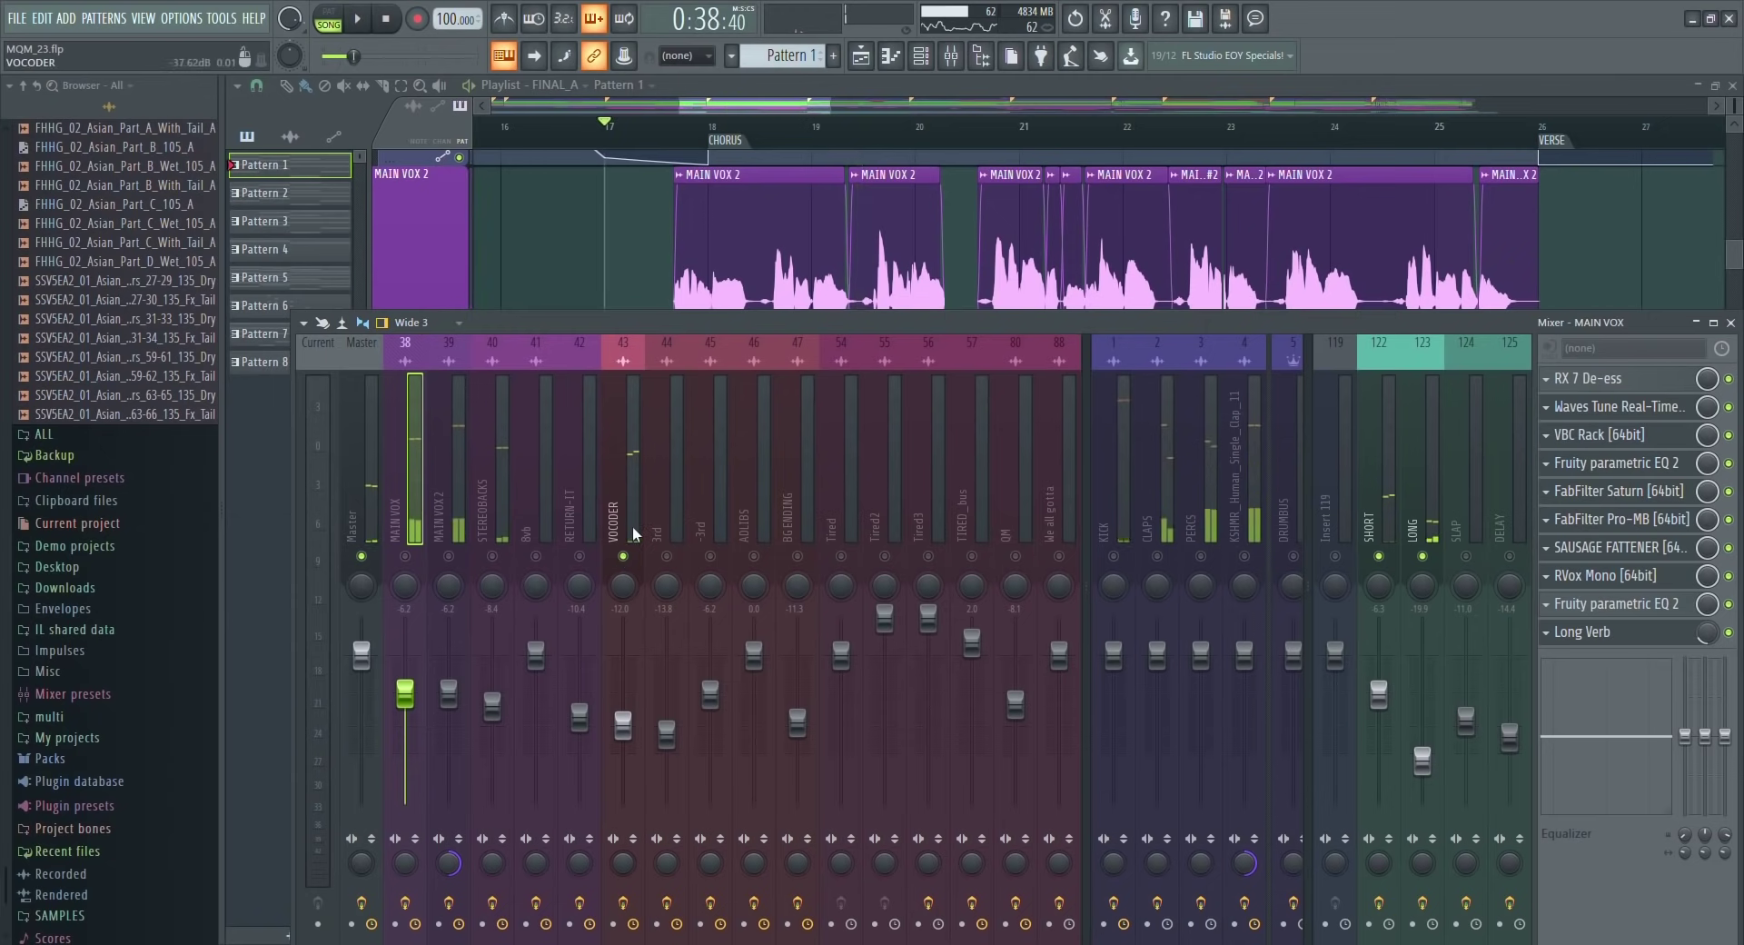
# Review the chorus's backing vocal clips in the playlist, then solo -3rd in the mixer and play it from bar 17.
pyautogui.scroll(-3, 654, 296)
pyautogui.click(654, 295)
pyautogui.scroll(-3, 790, 633)
pyautogui.moveTo(739, 758); pyautogui.dragTo(1191, 308)
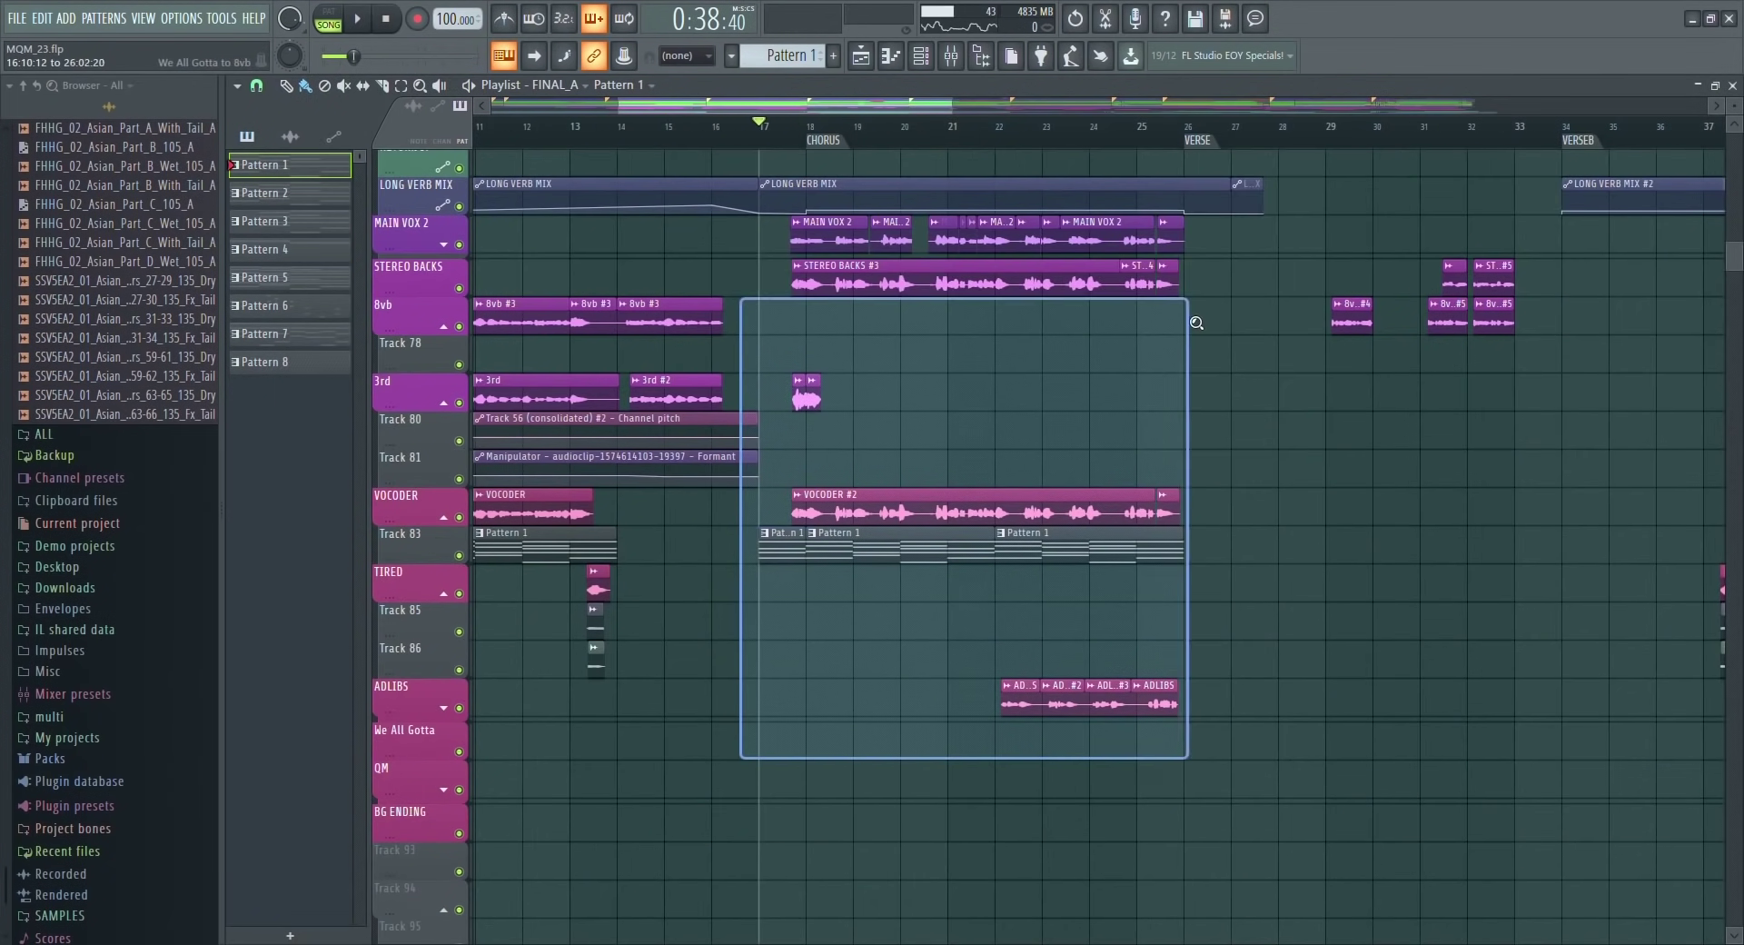
pyautogui.press('F9')
pyautogui.click(674, 500)
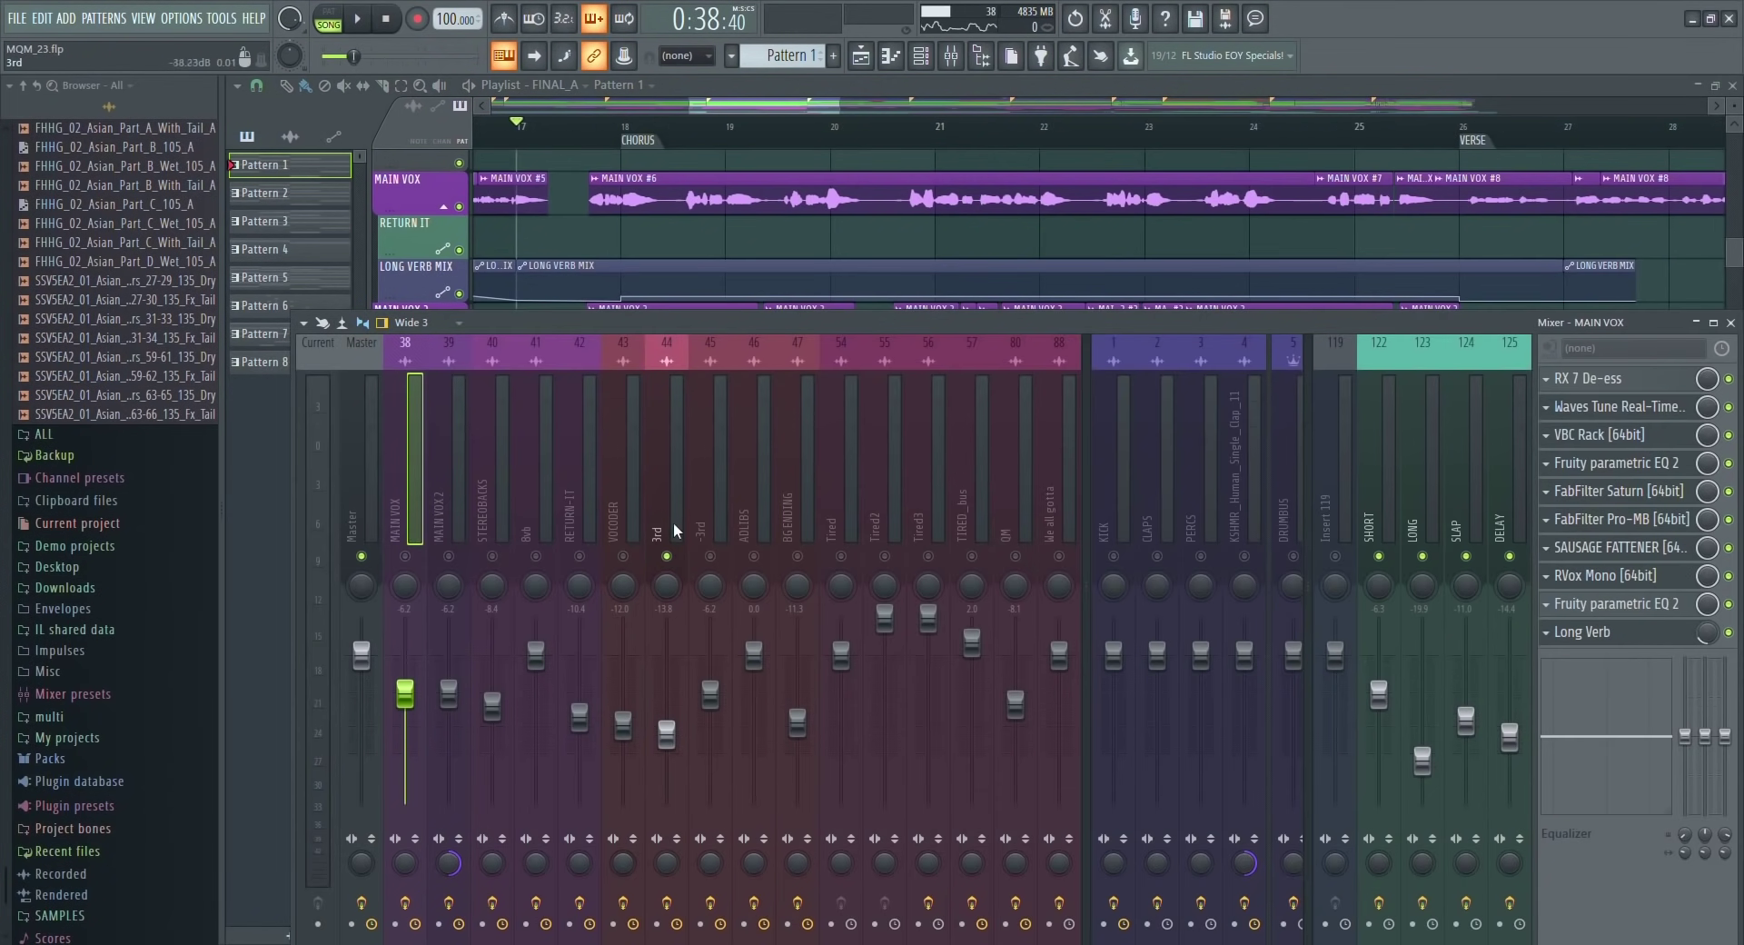
pyautogui.press('space')
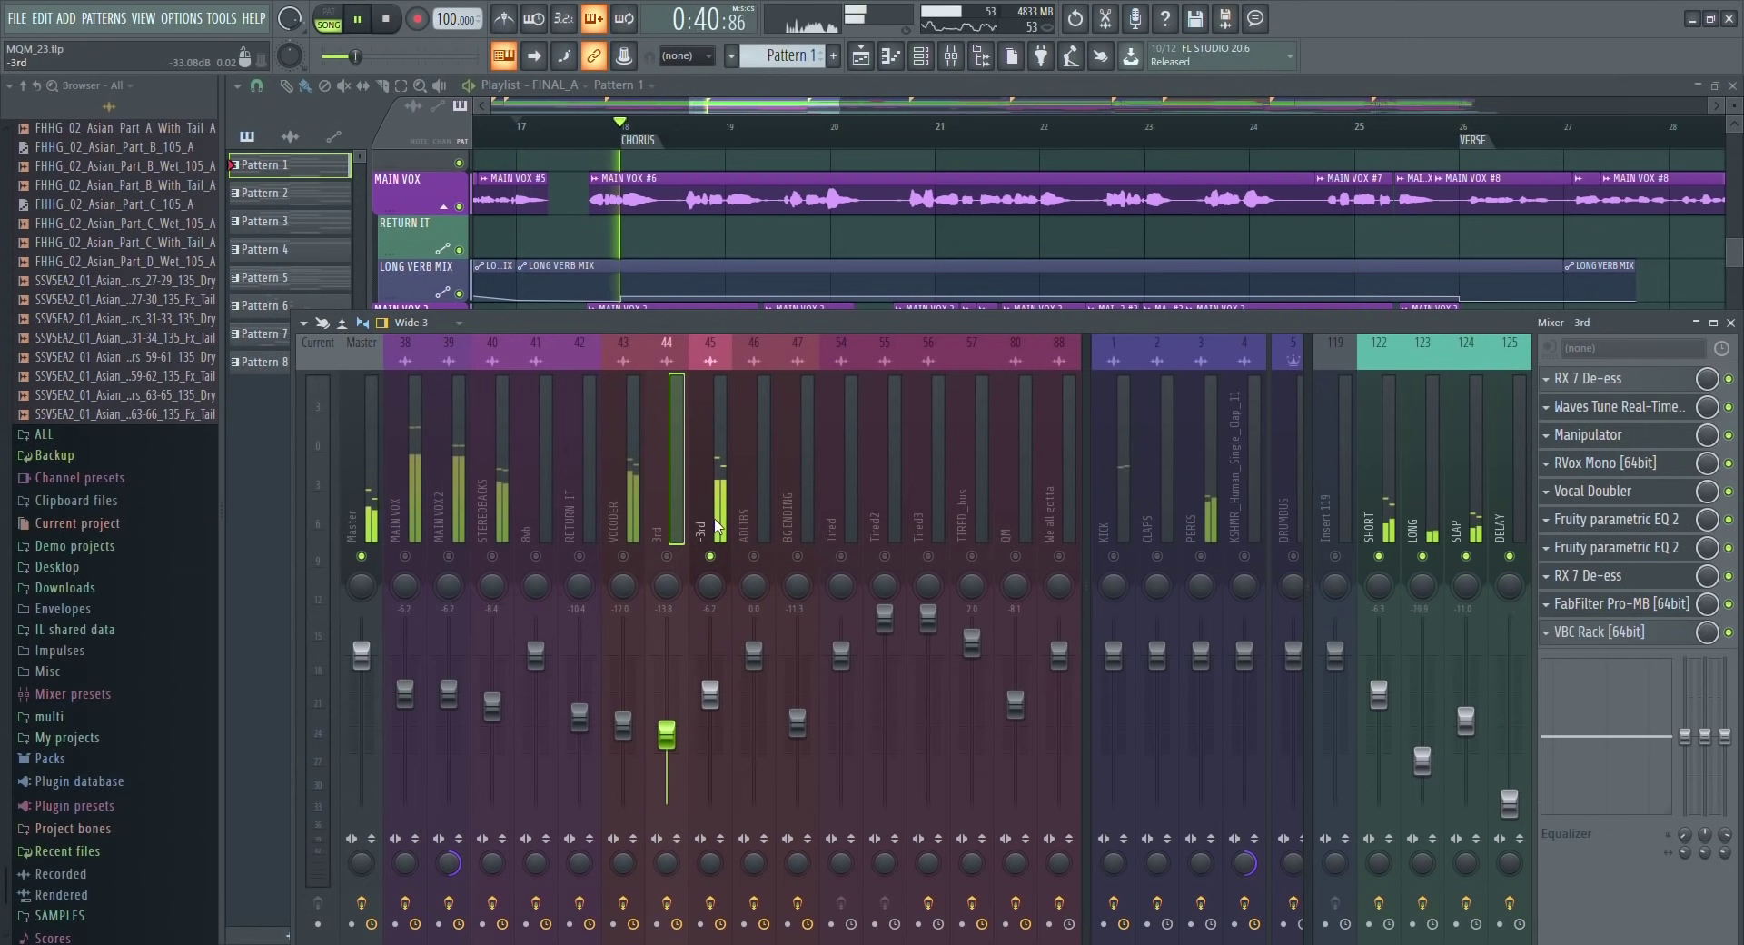
pyautogui.press('space')
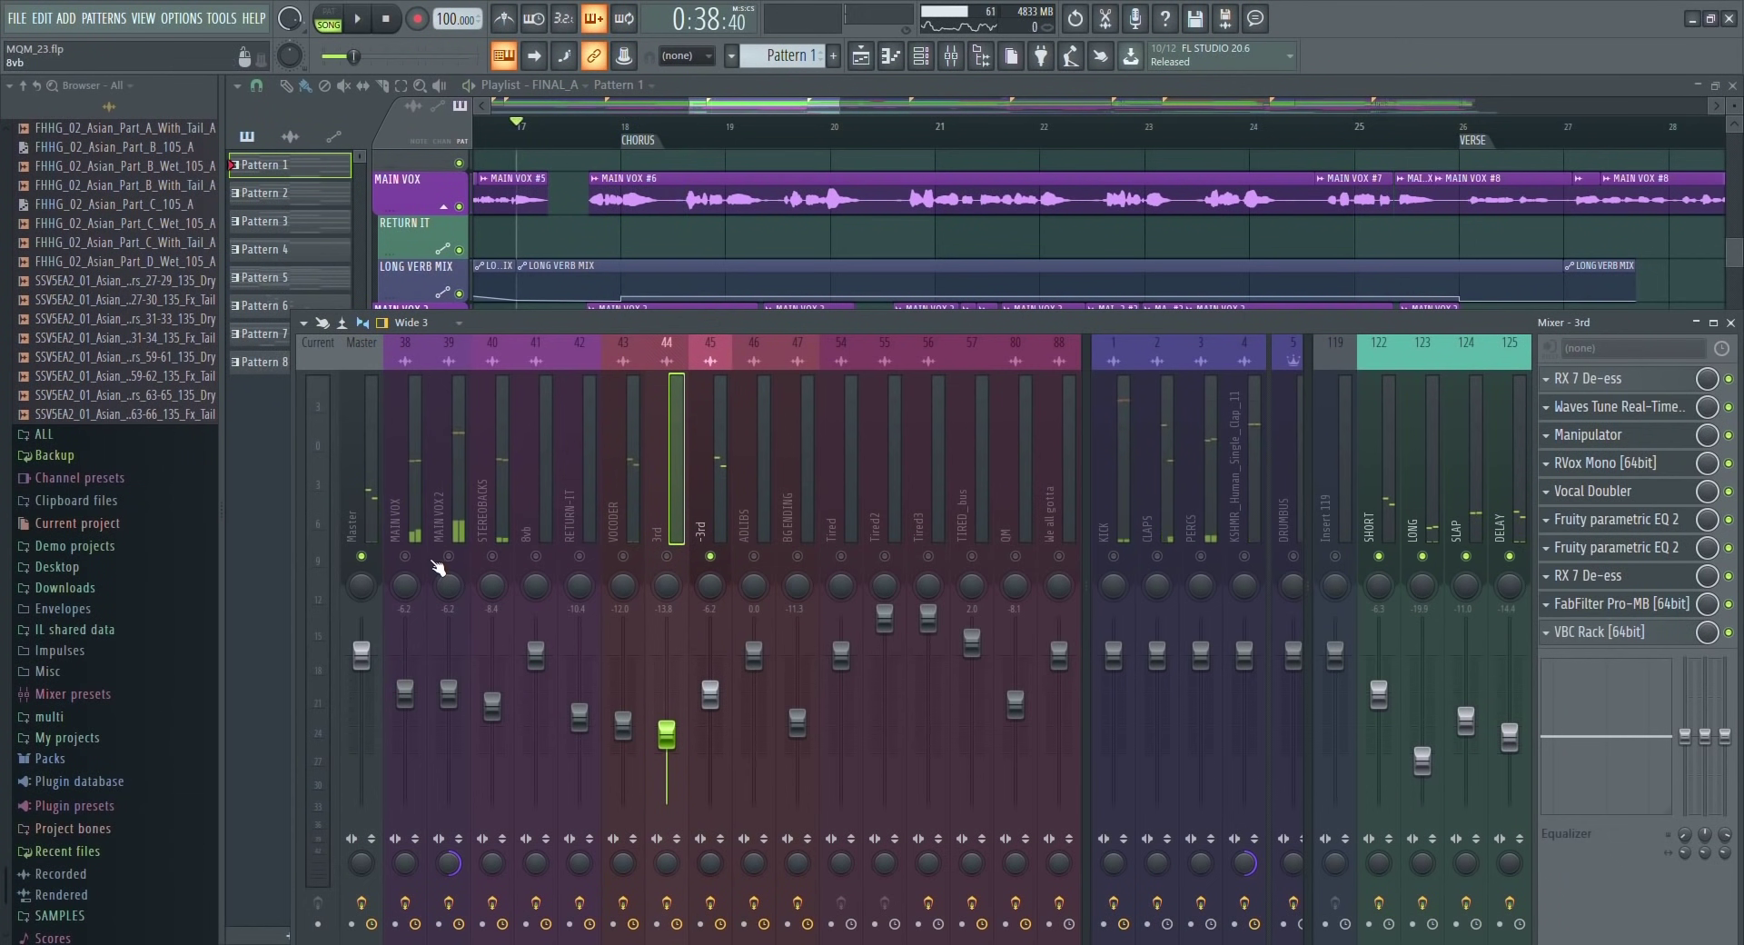
# Add MAIN VOX, MAIN VOX 2, STEREOBACKS and VOCODER to the mixer solo and play the chorus layers together.
pyautogui.click(404, 555)
pyautogui.click(448, 555)
pyautogui.click(492, 555)
pyautogui.click(622, 555)
pyautogui.press('space')
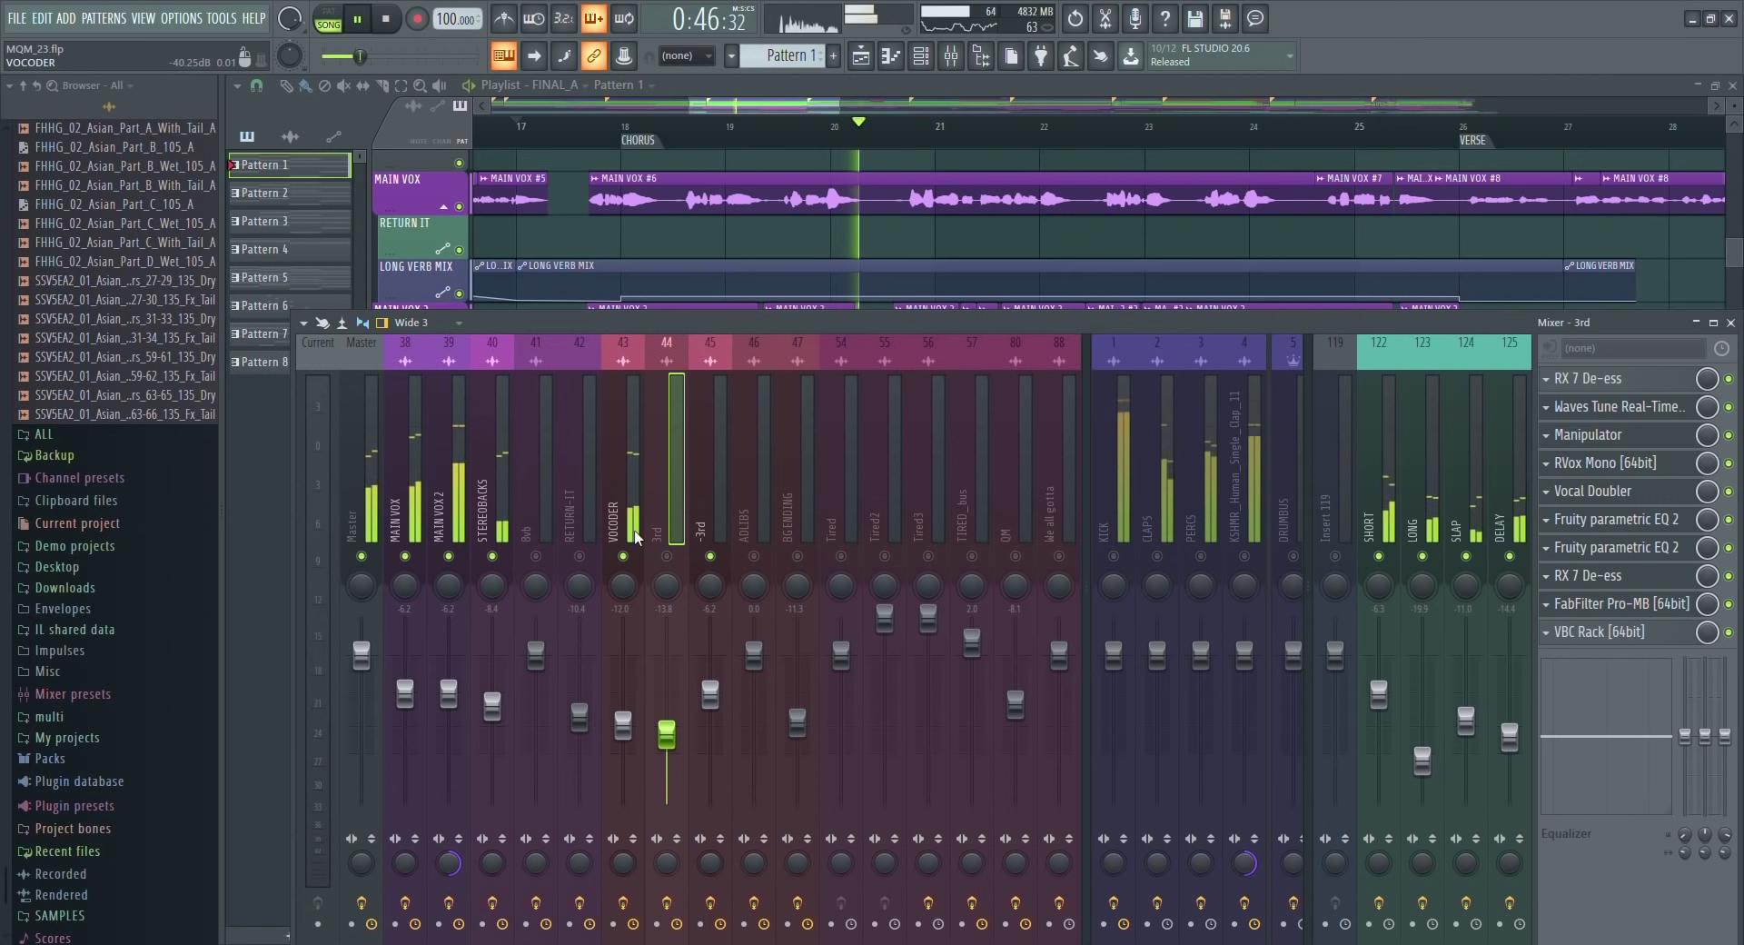
pyautogui.press('space')
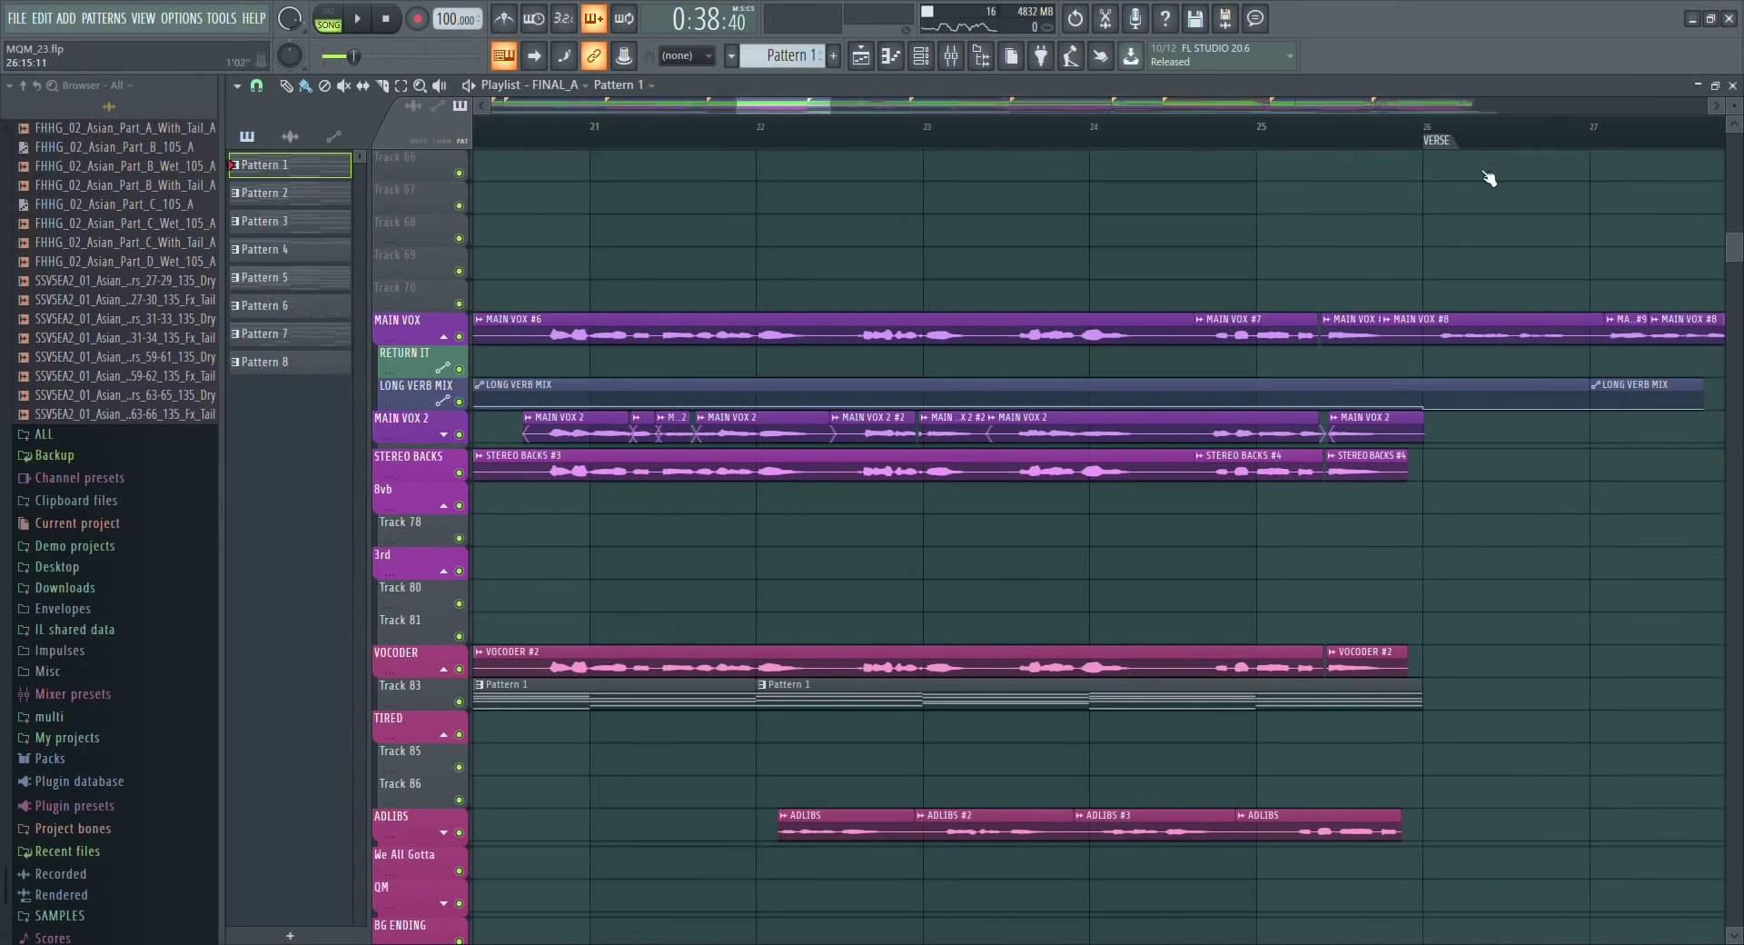
# Set the playback start to bar 21 and play the chorus with ADLIBS added to the soloed vocal layers.
pyautogui.click(767, 128)
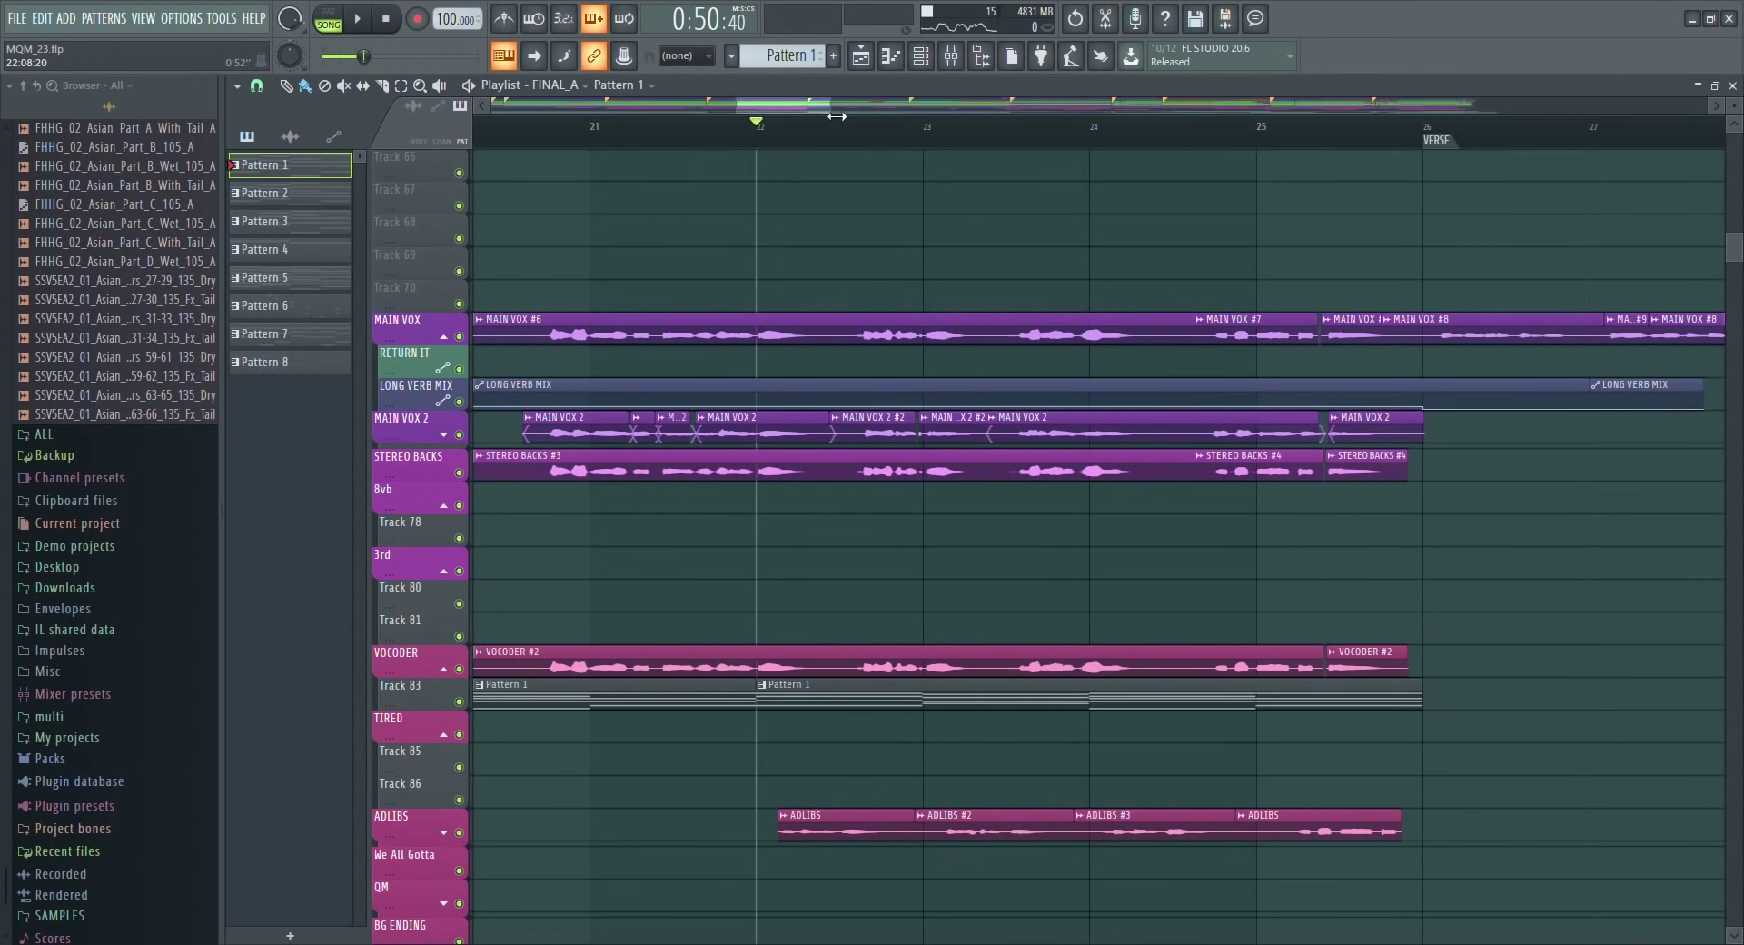
pyautogui.moveTo(835, 116); pyautogui.dragTo(874, 116)
pyautogui.press('space')
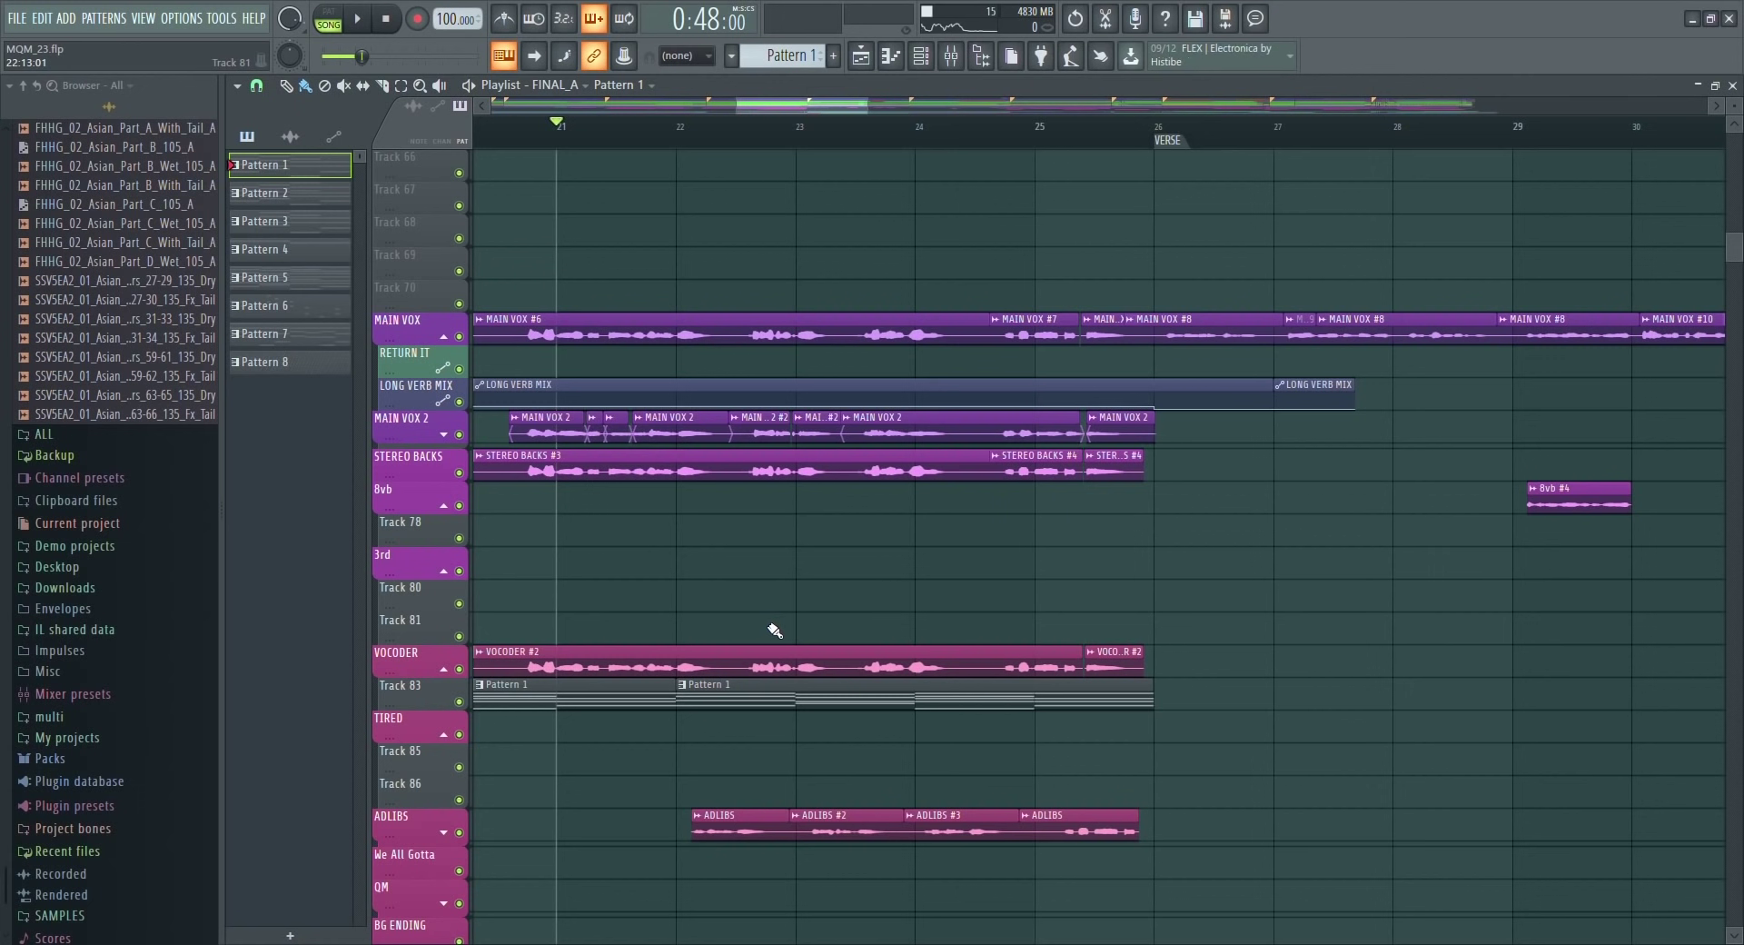
pyautogui.press('space')
pyautogui.press('F9')
pyautogui.press('F9')
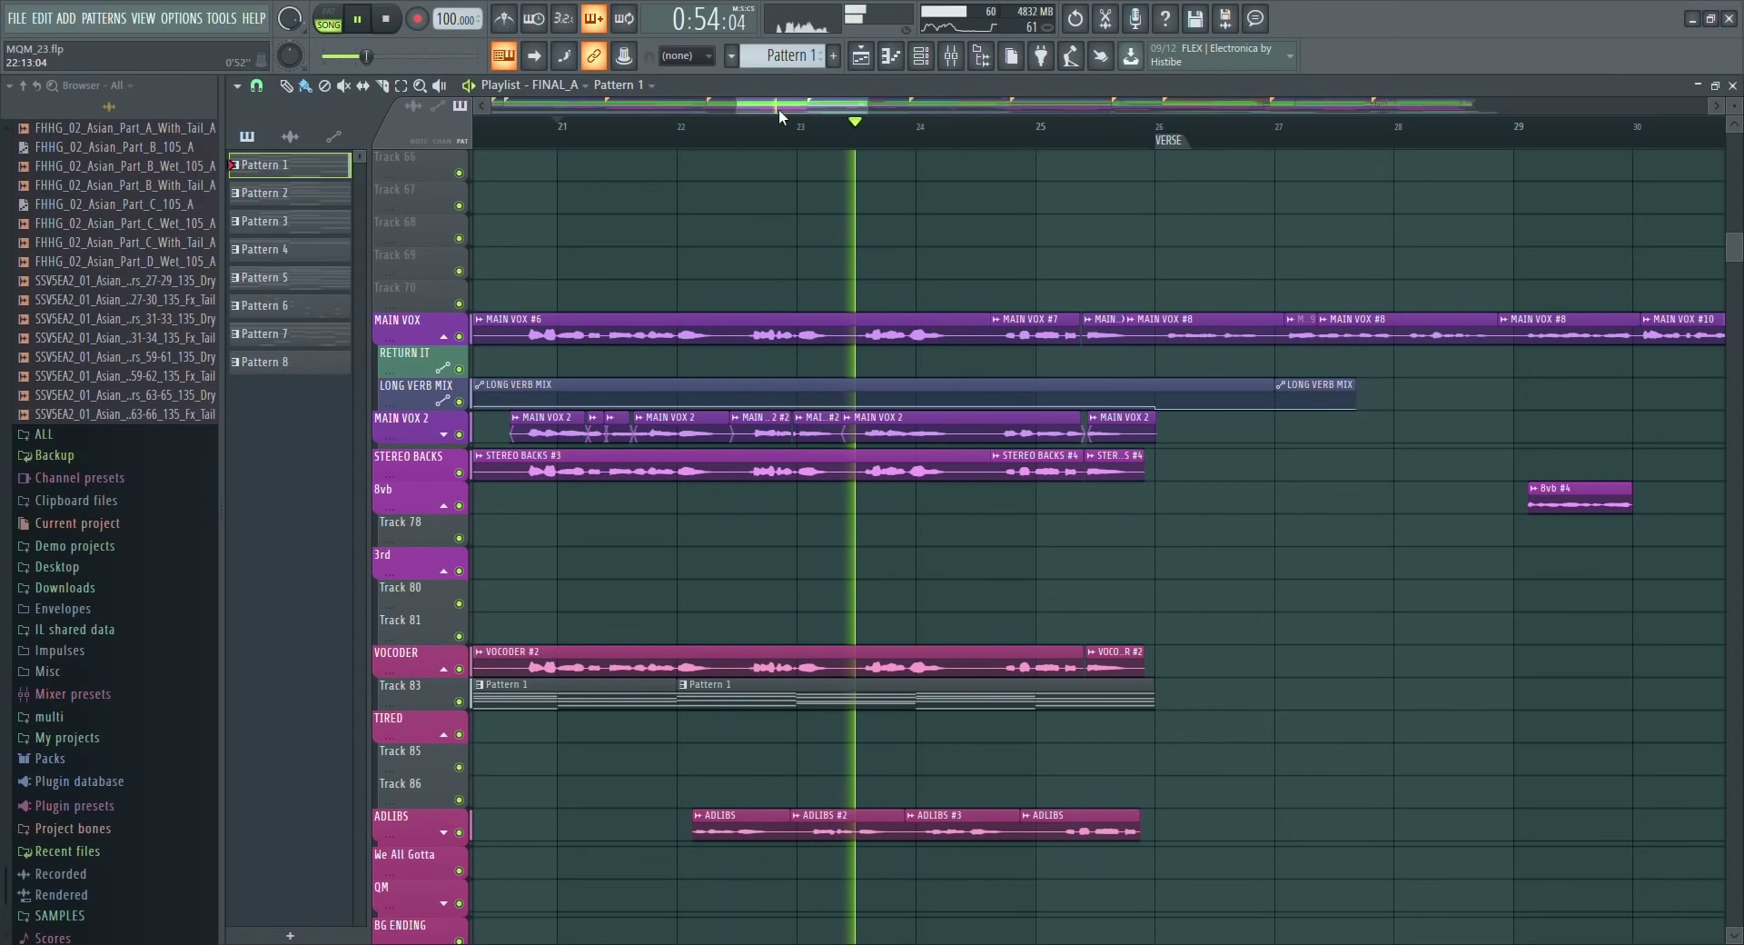
pyautogui.press('space')
# Solo the ADLIBS playlist track and open EZmix on the ADLIBS mixer track.
pyautogui.rightClick(460, 833)
pyautogui.press('F9')
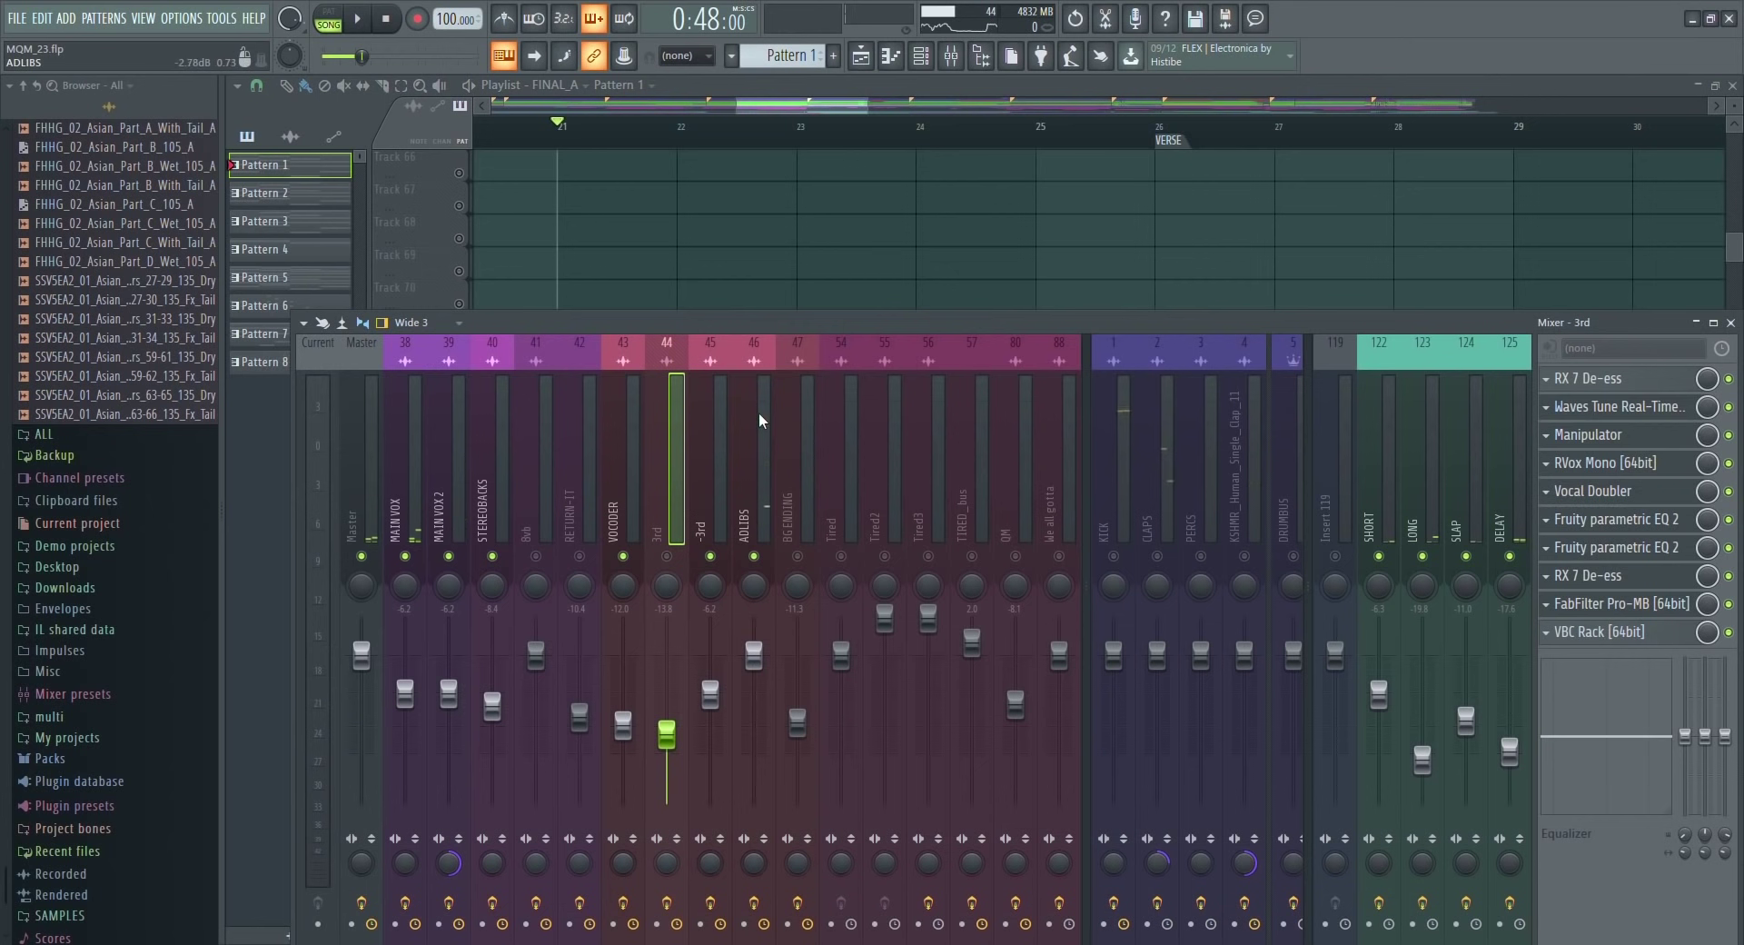
pyautogui.click(751, 423)
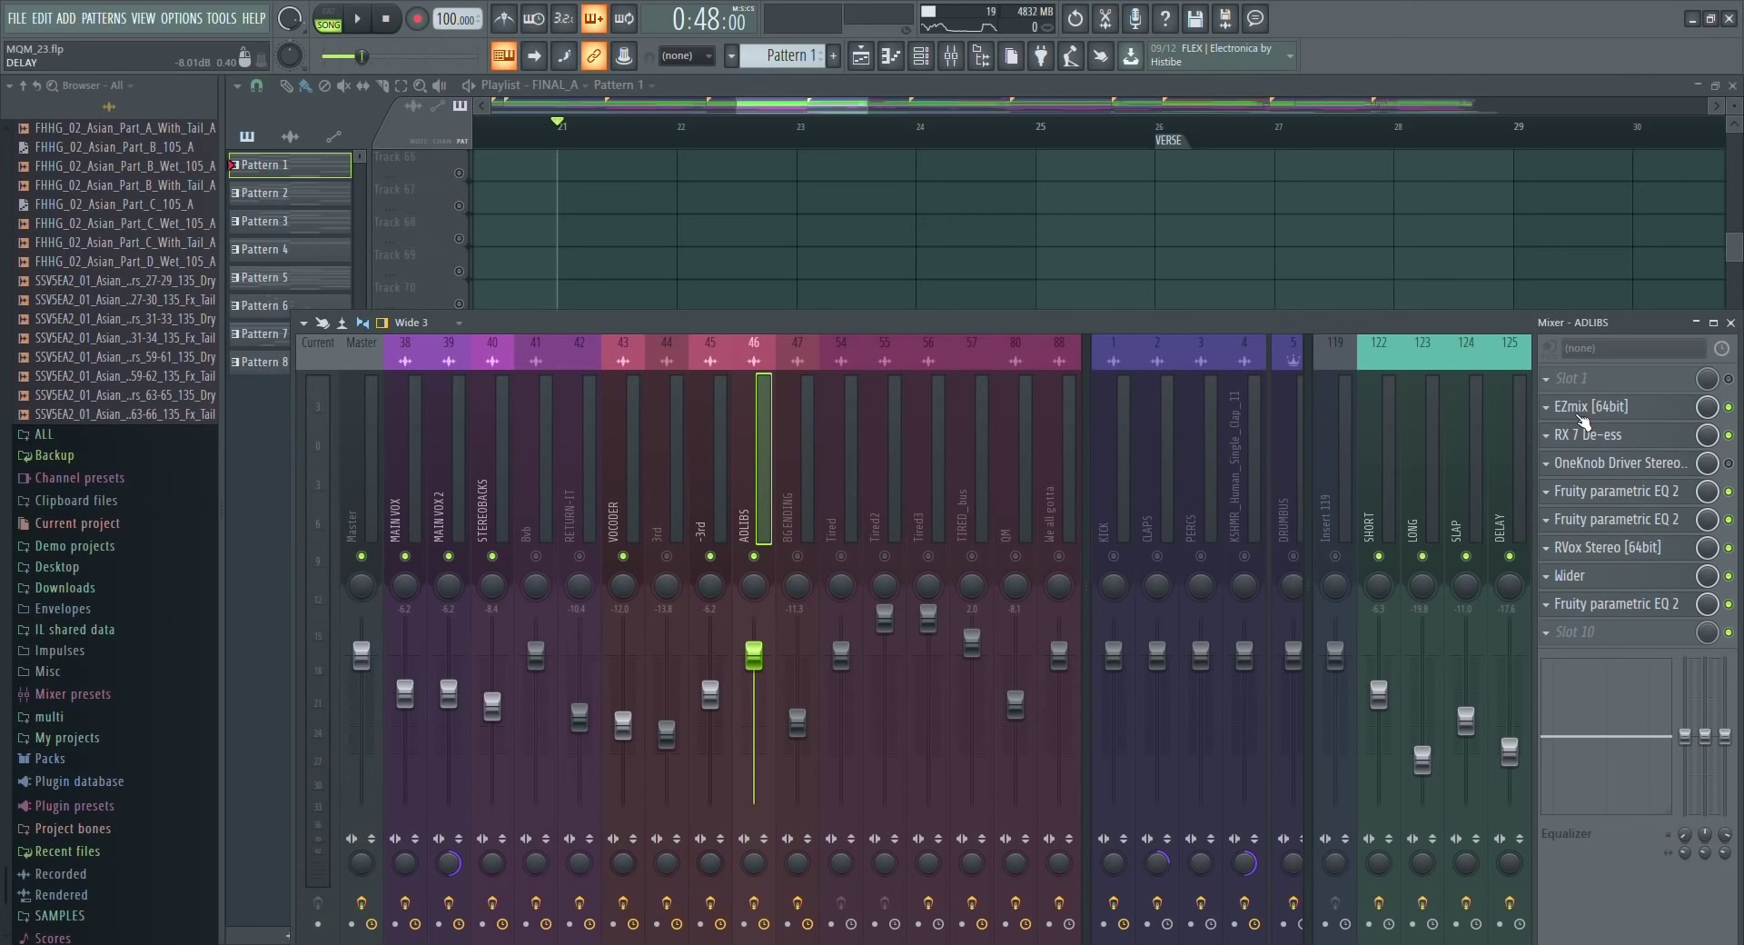
pyautogui.click(1581, 413)
pyautogui.moveTo(1026, 274); pyautogui.dragTo(952, 261)
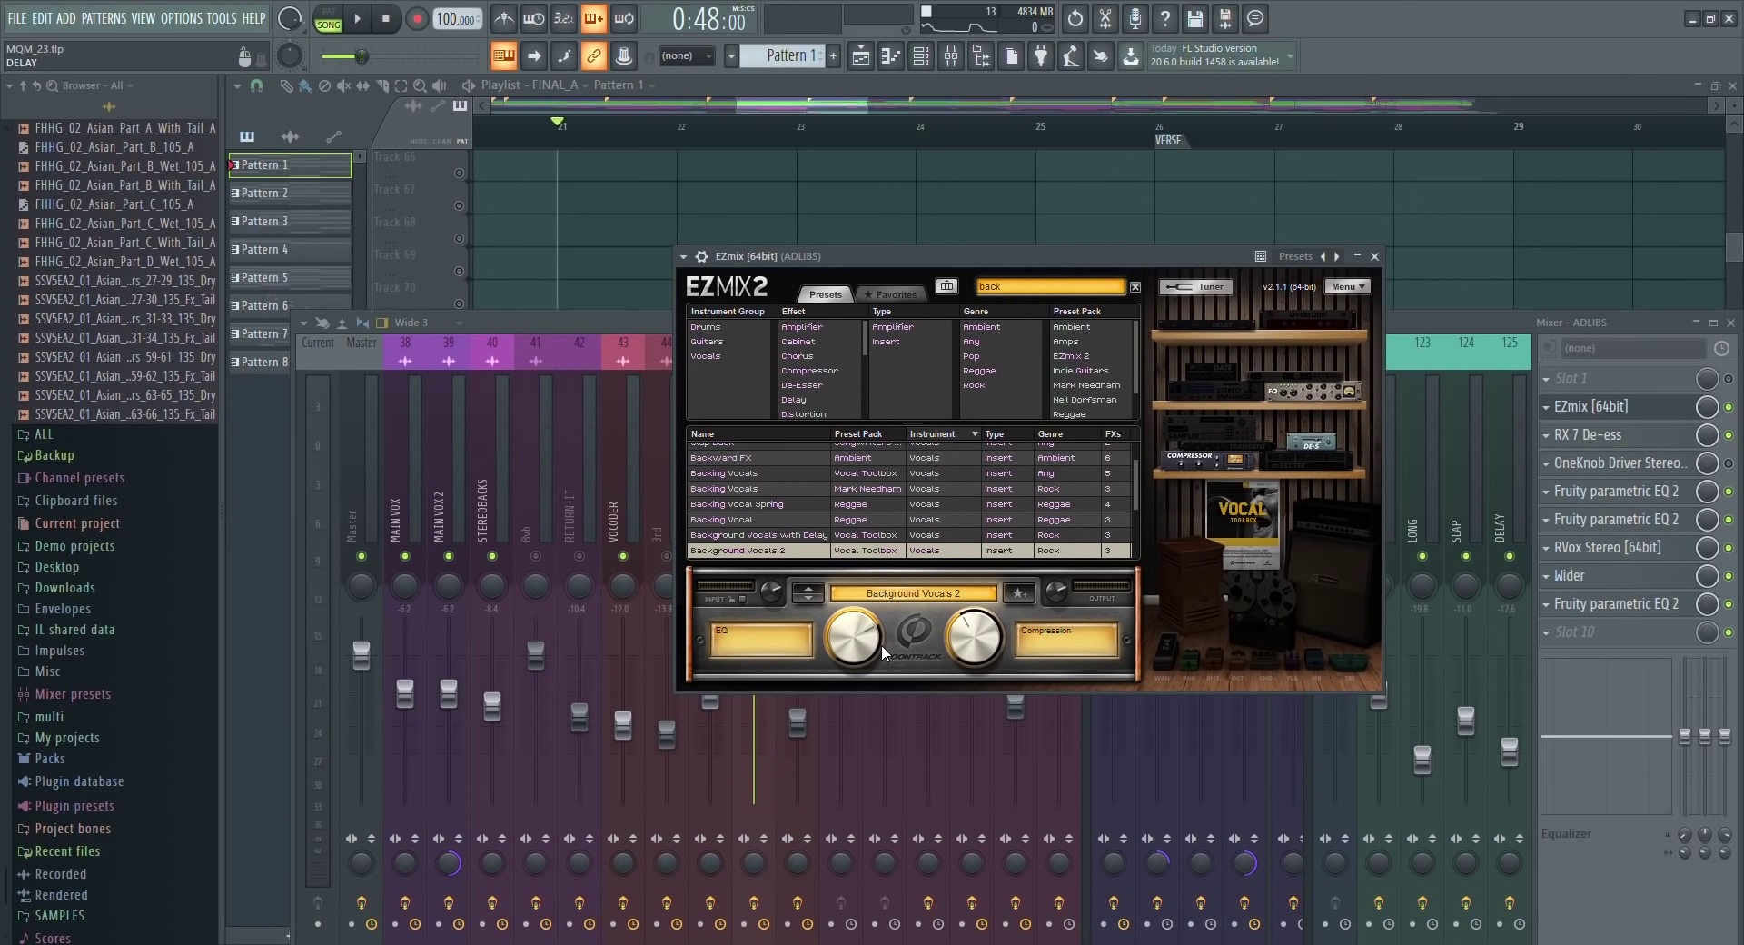
# Bypass the ADLIBS plug-ins that follow EZmix and play the soloed ad-libs from bar 22.
pyautogui.click(1736, 514)
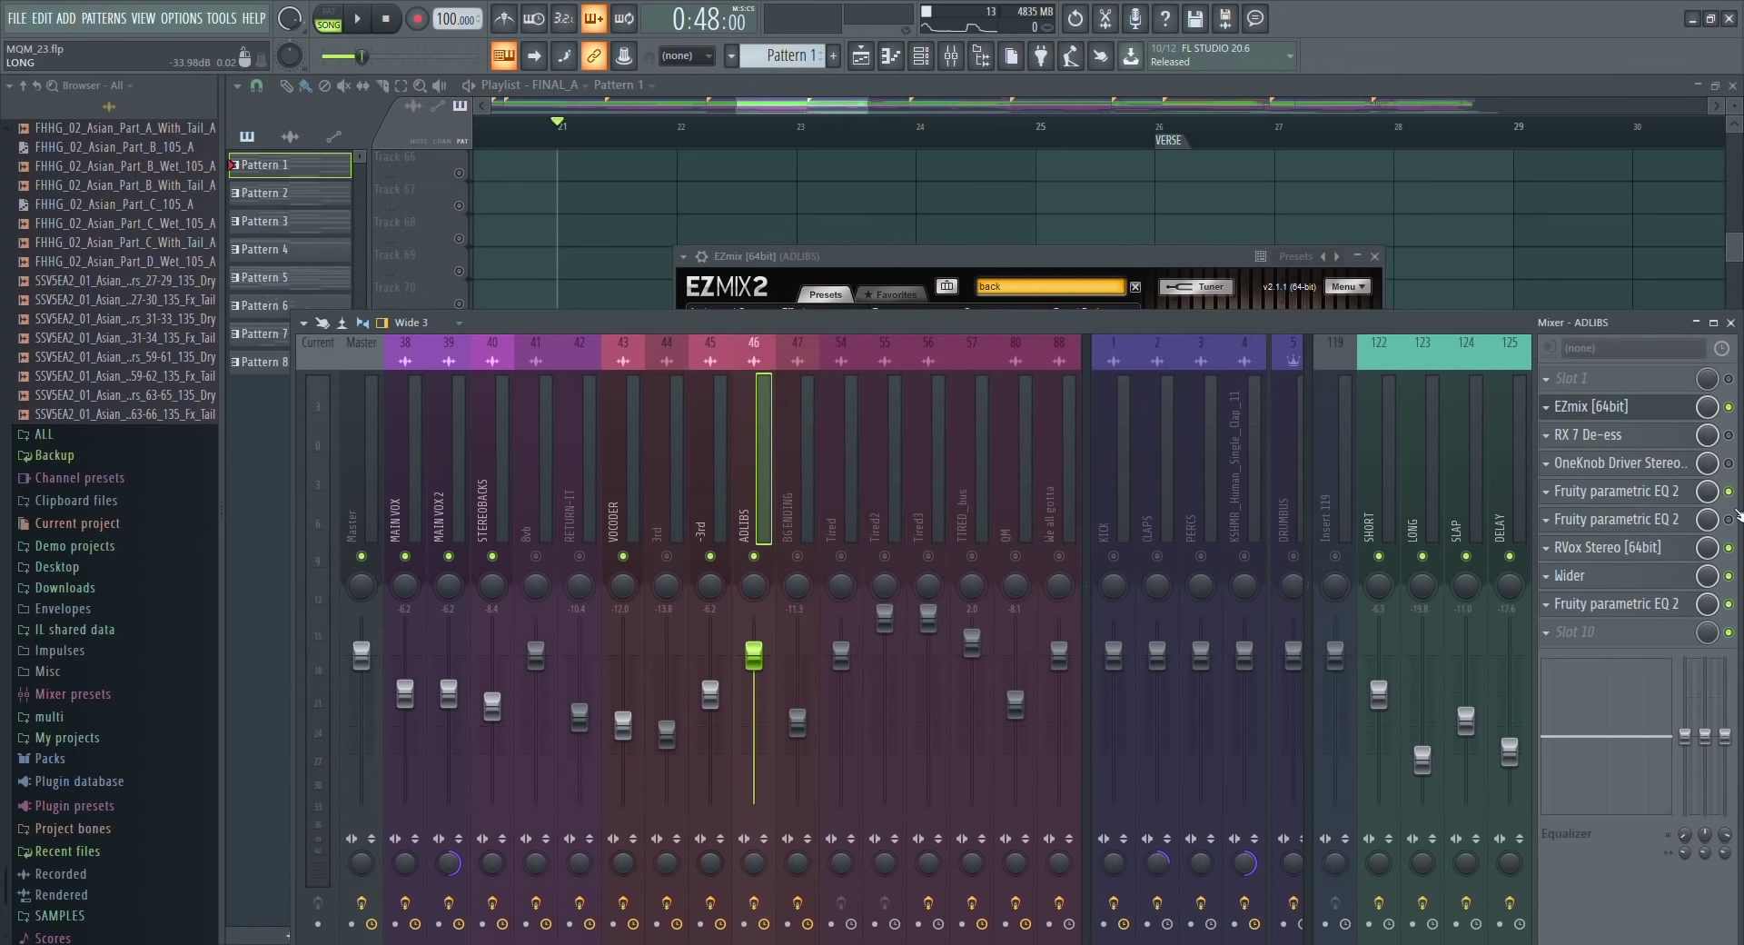
pyautogui.press('space')
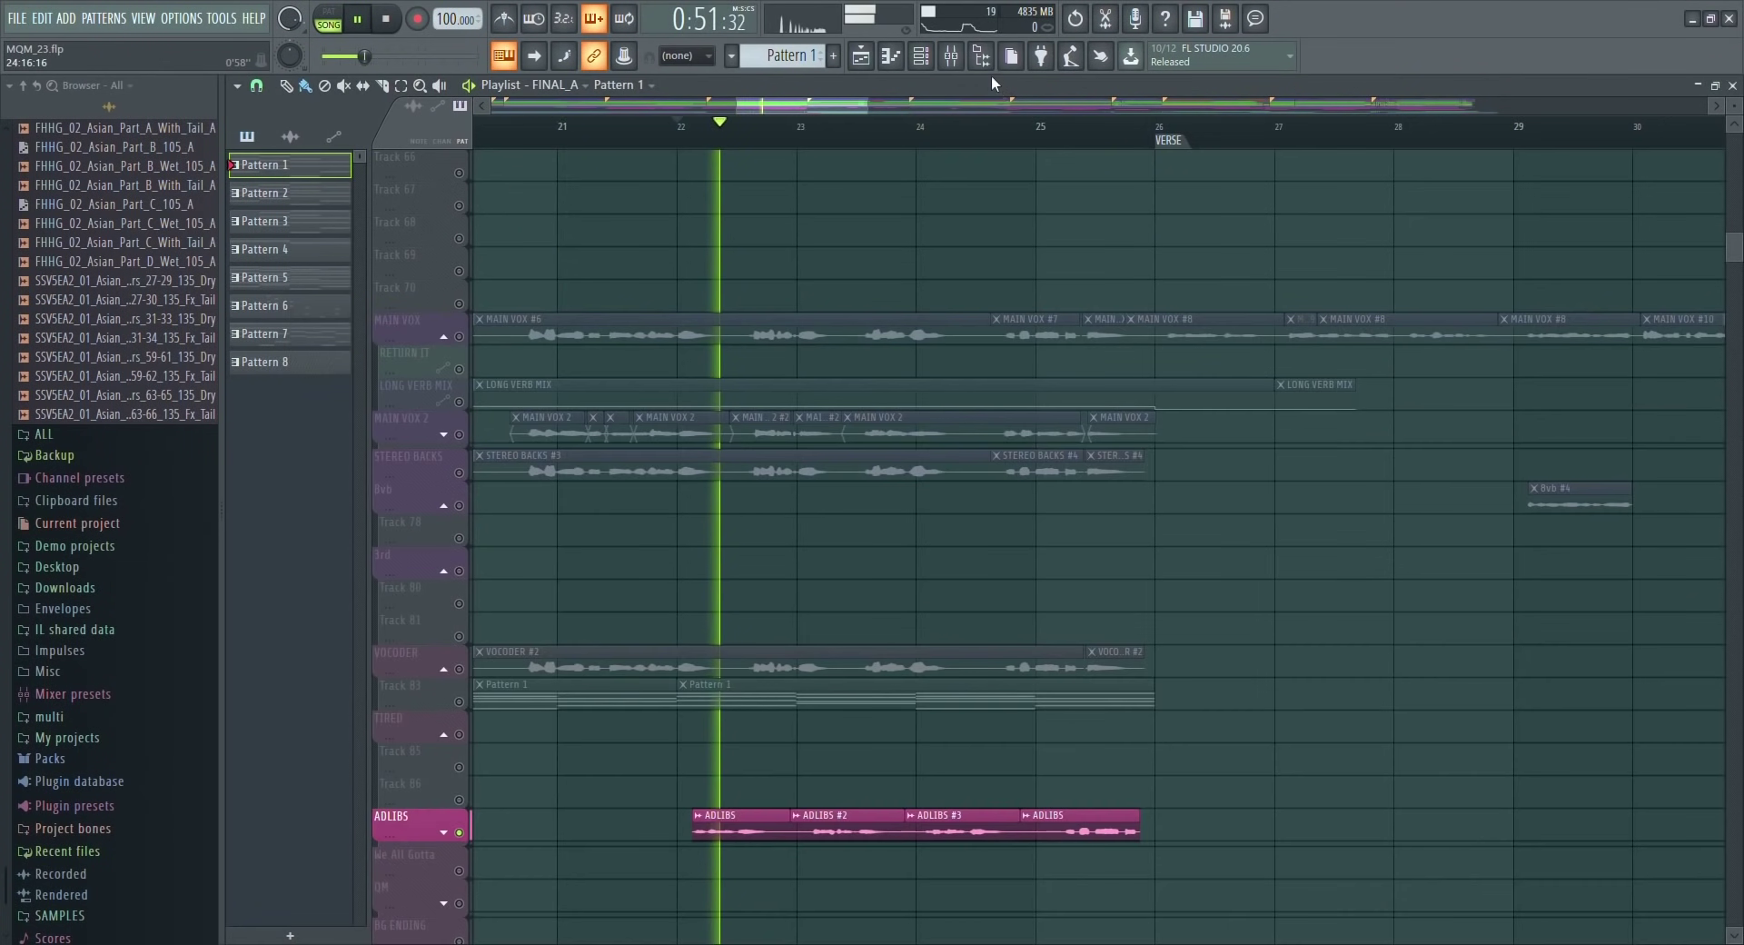
pyautogui.press('space')
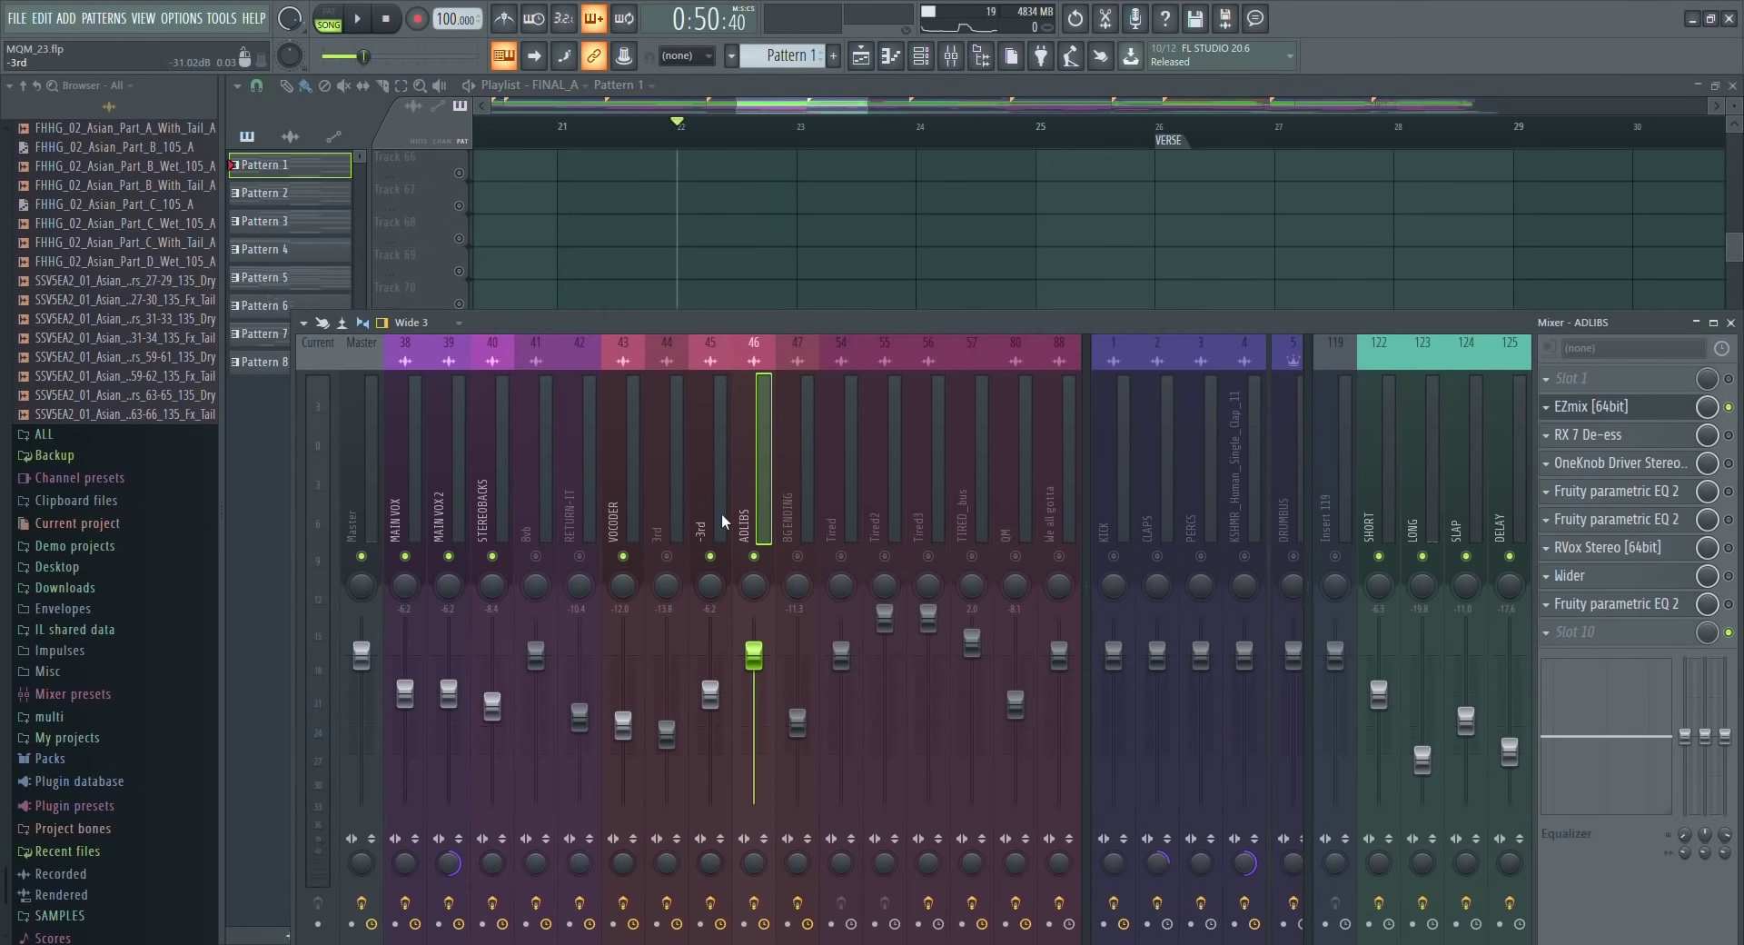
# Compare ADLIBS with EZmix bypassed and enabled, playing from bar 22 each time.
pyautogui.click(1654, 407)
pyautogui.click(1735, 407)
pyautogui.press('space')
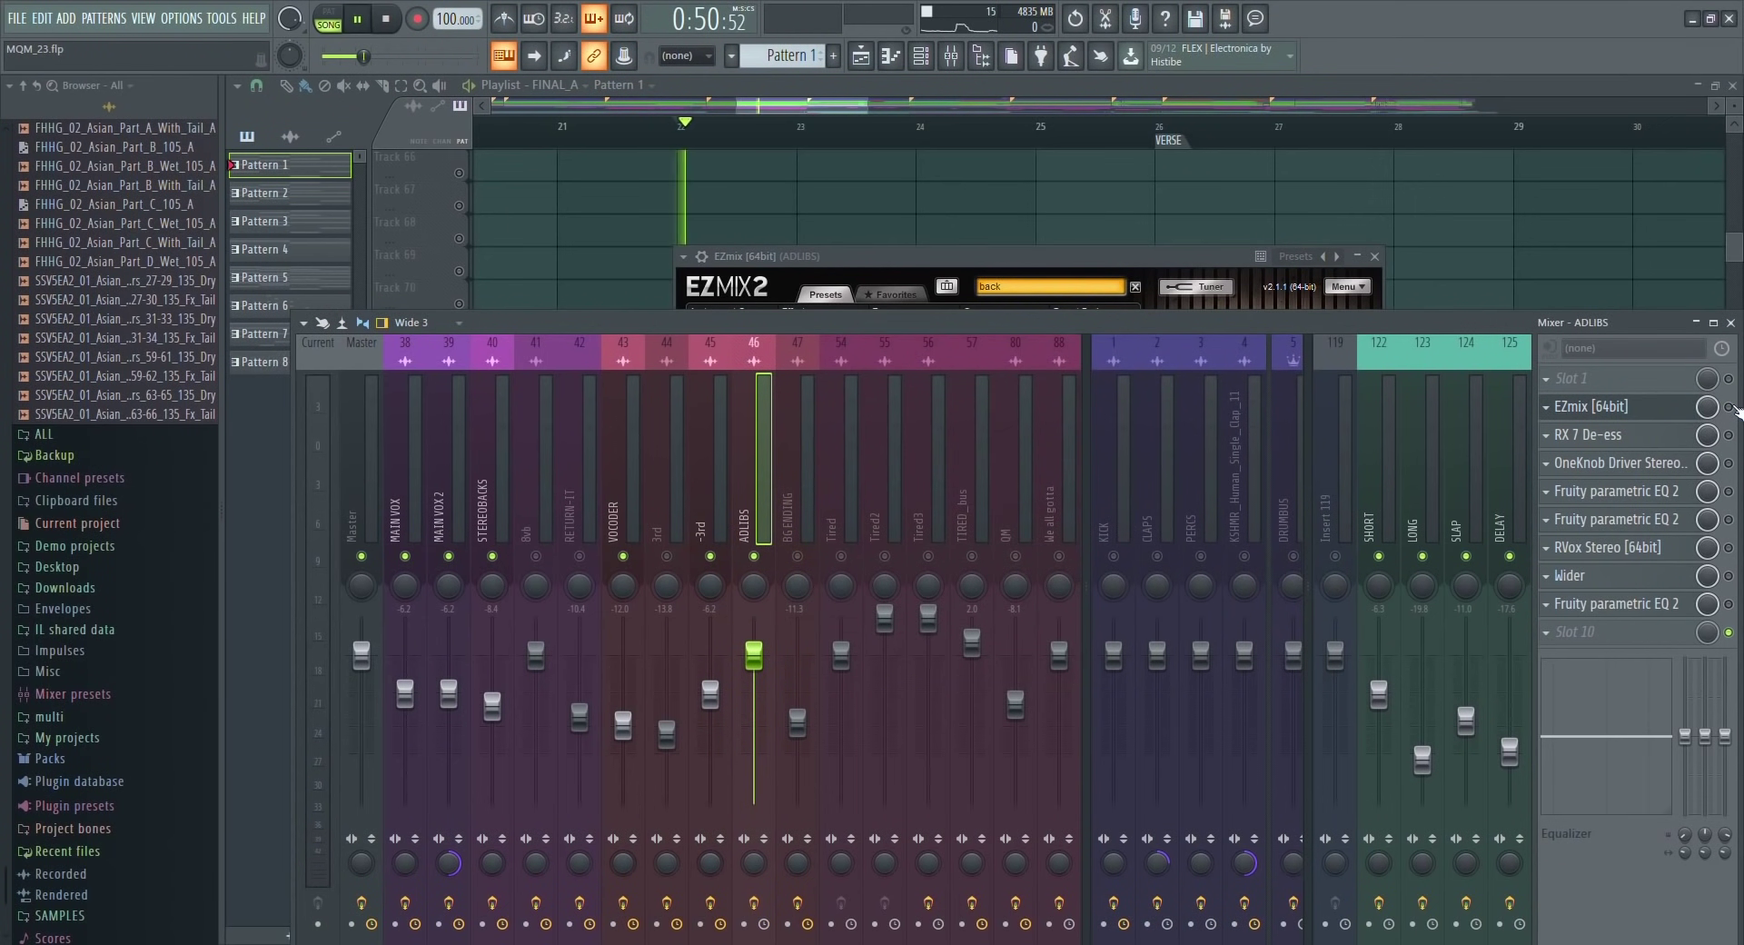
pyautogui.press('space')
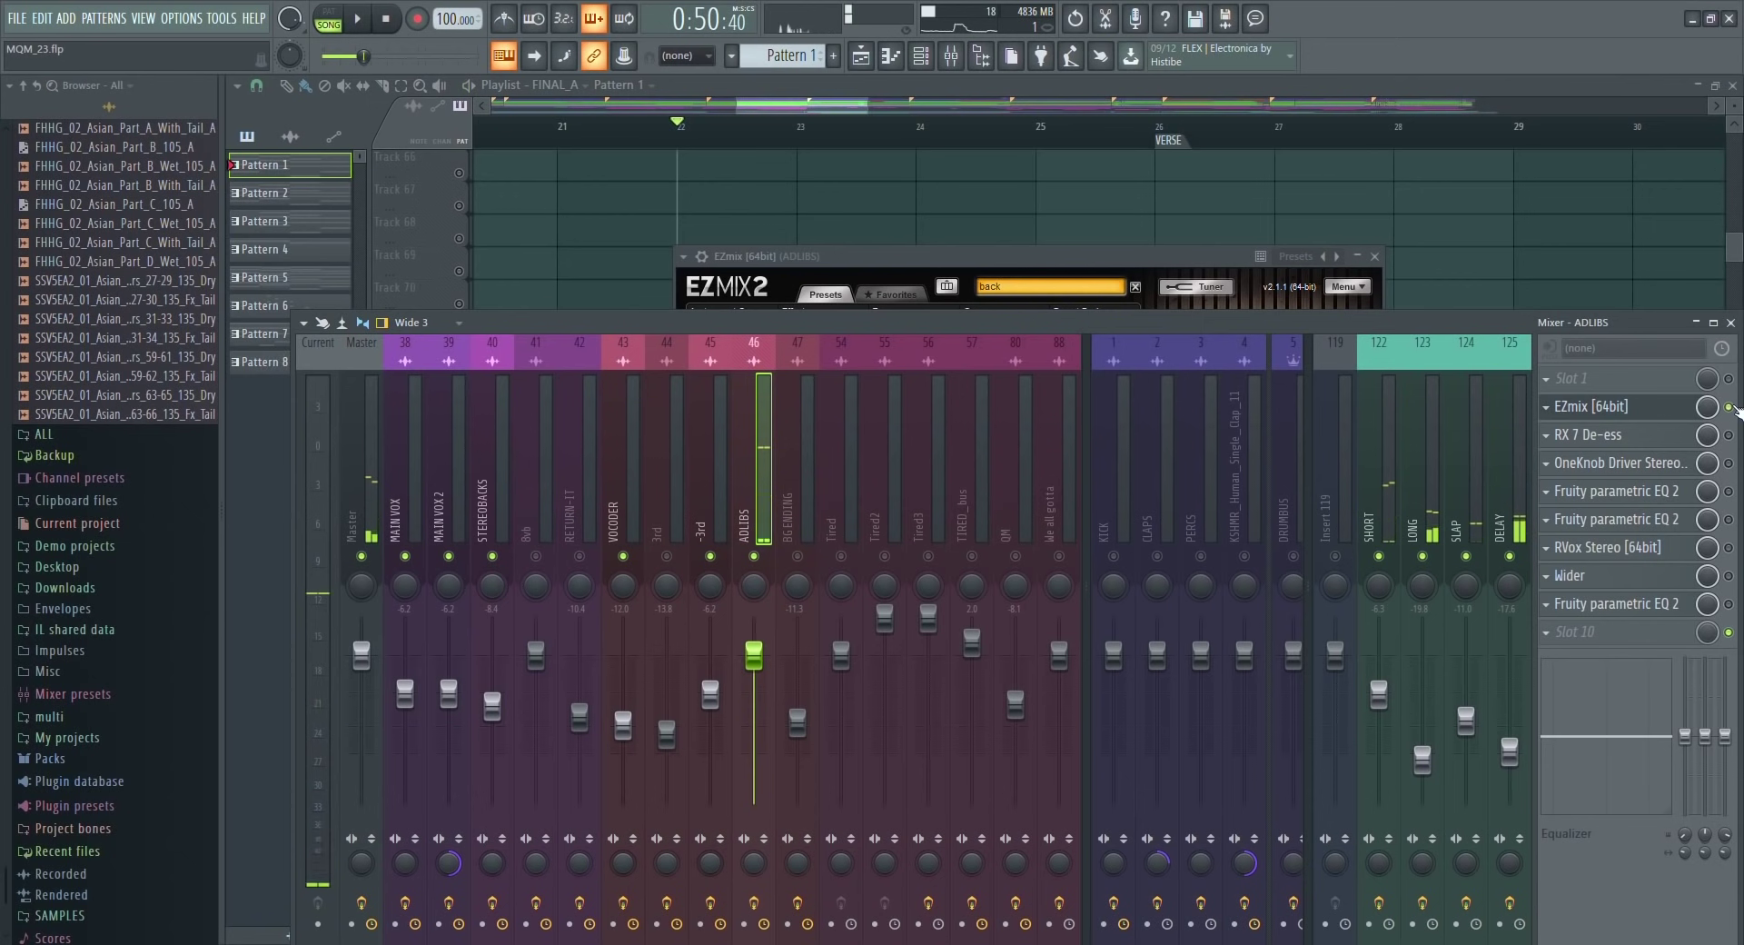
pyautogui.press('space')
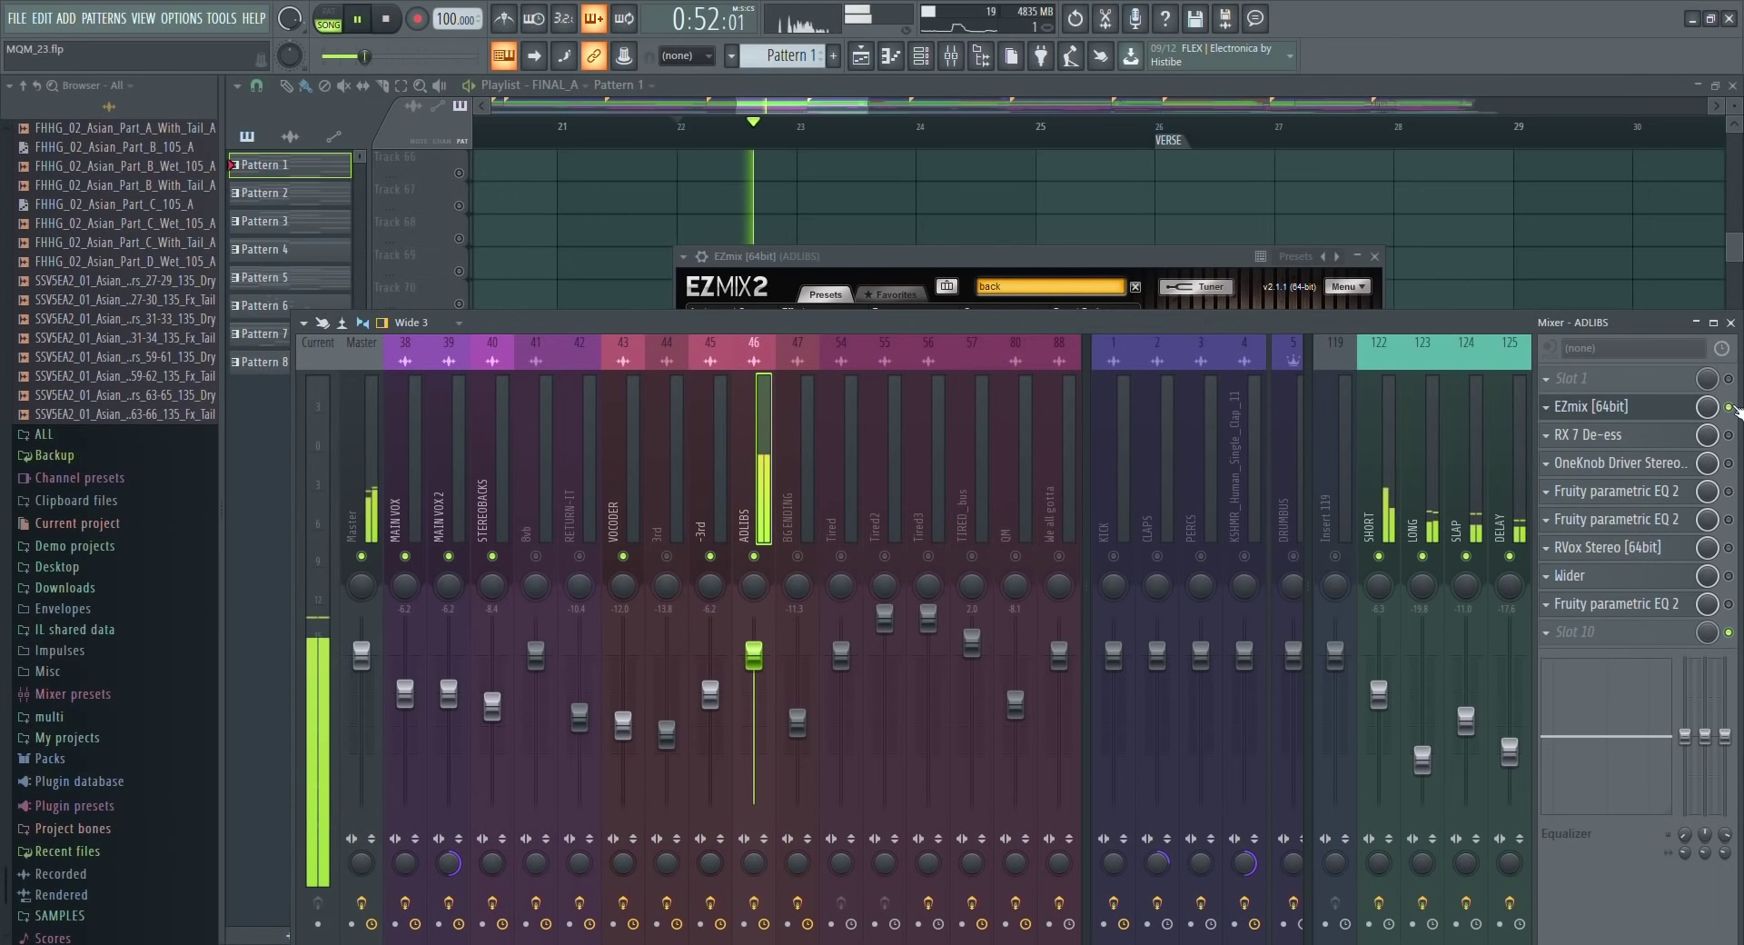
pyautogui.press('space')
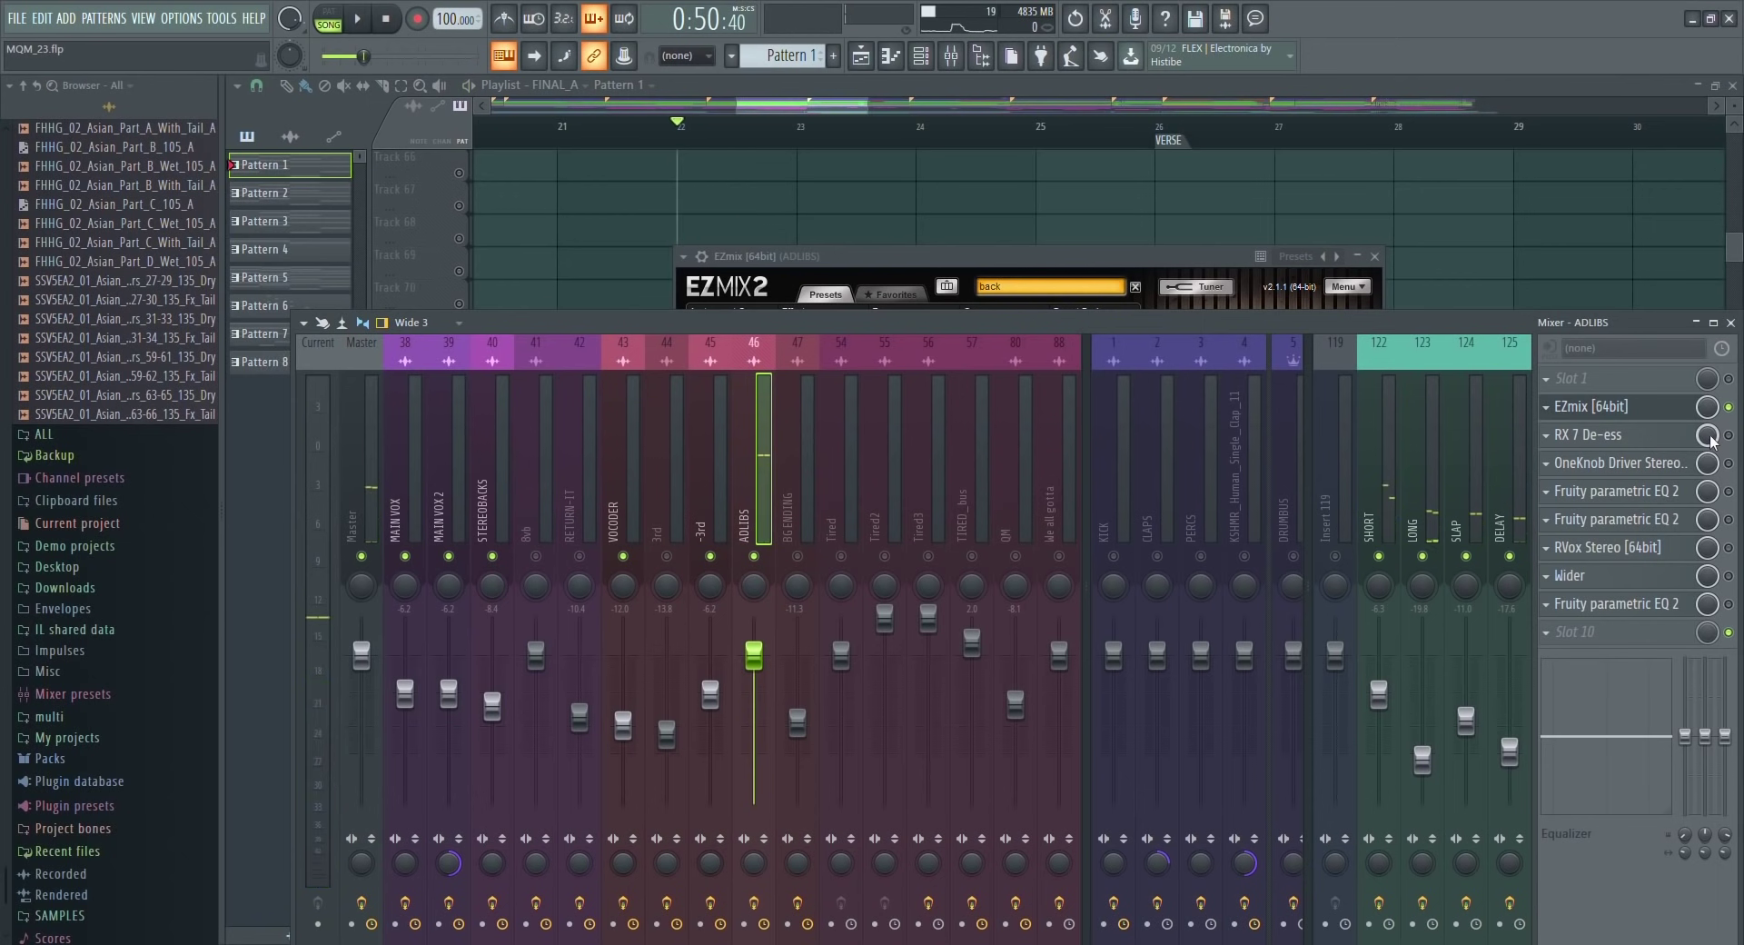
# Enable RX 7 De-ess on ADLIBS, open its window and audition the result.
pyautogui.click(1691, 440)
pyautogui.press('space')
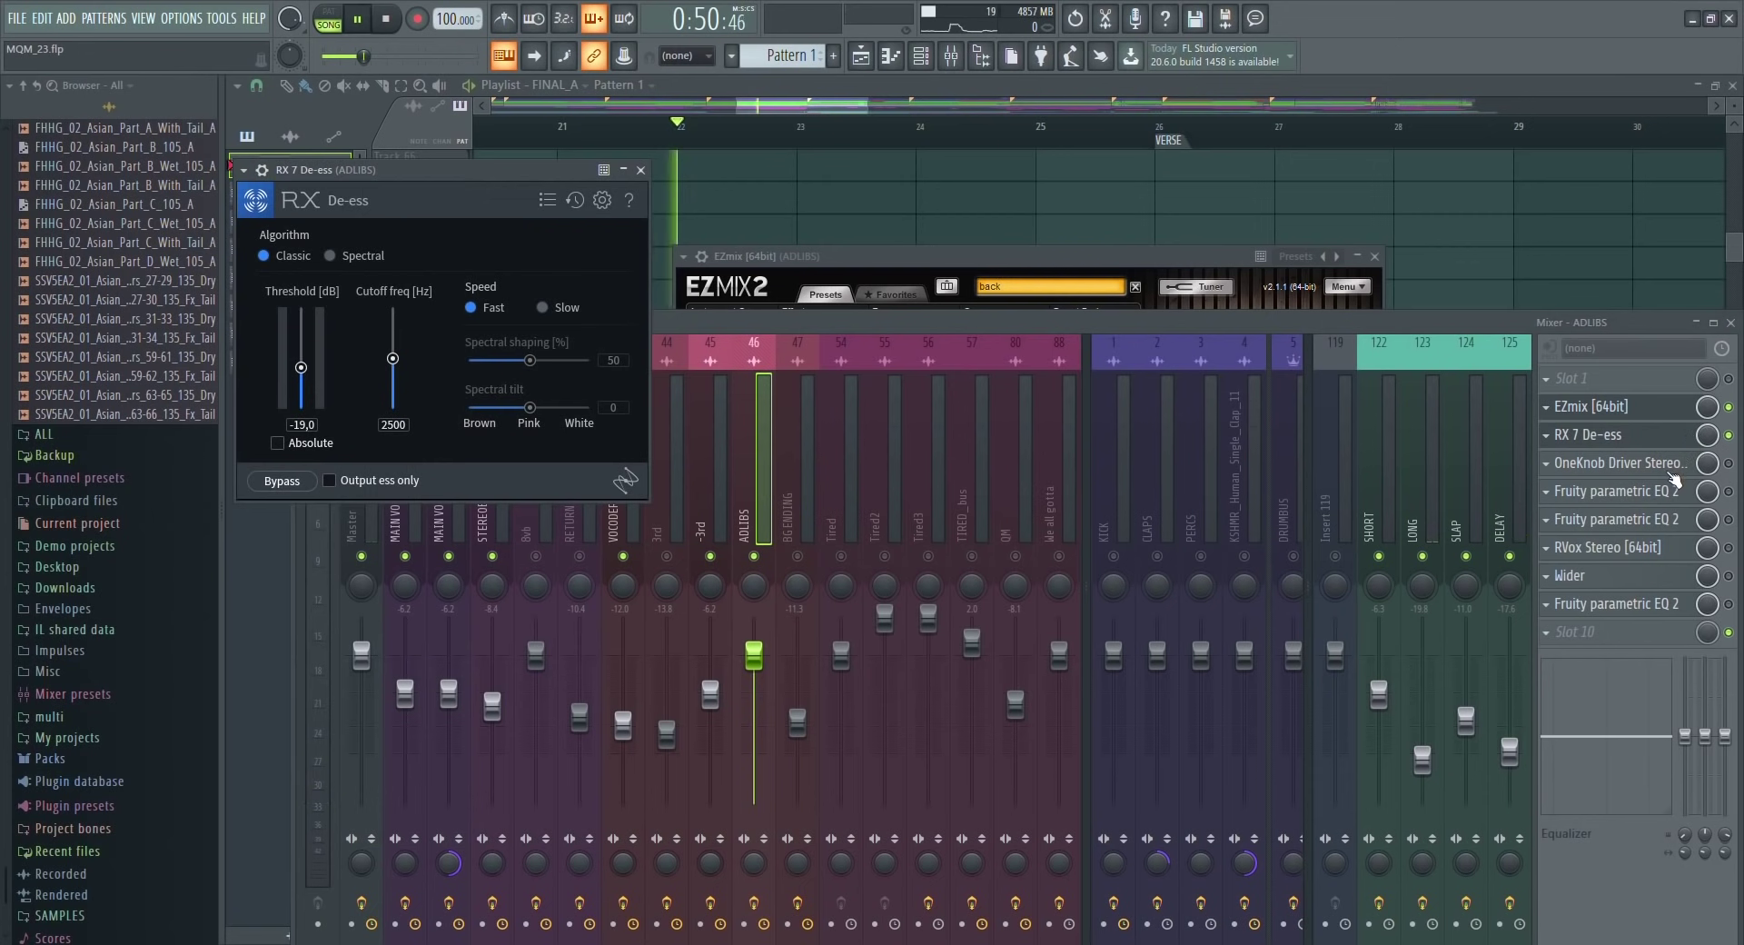
pyautogui.press('space')
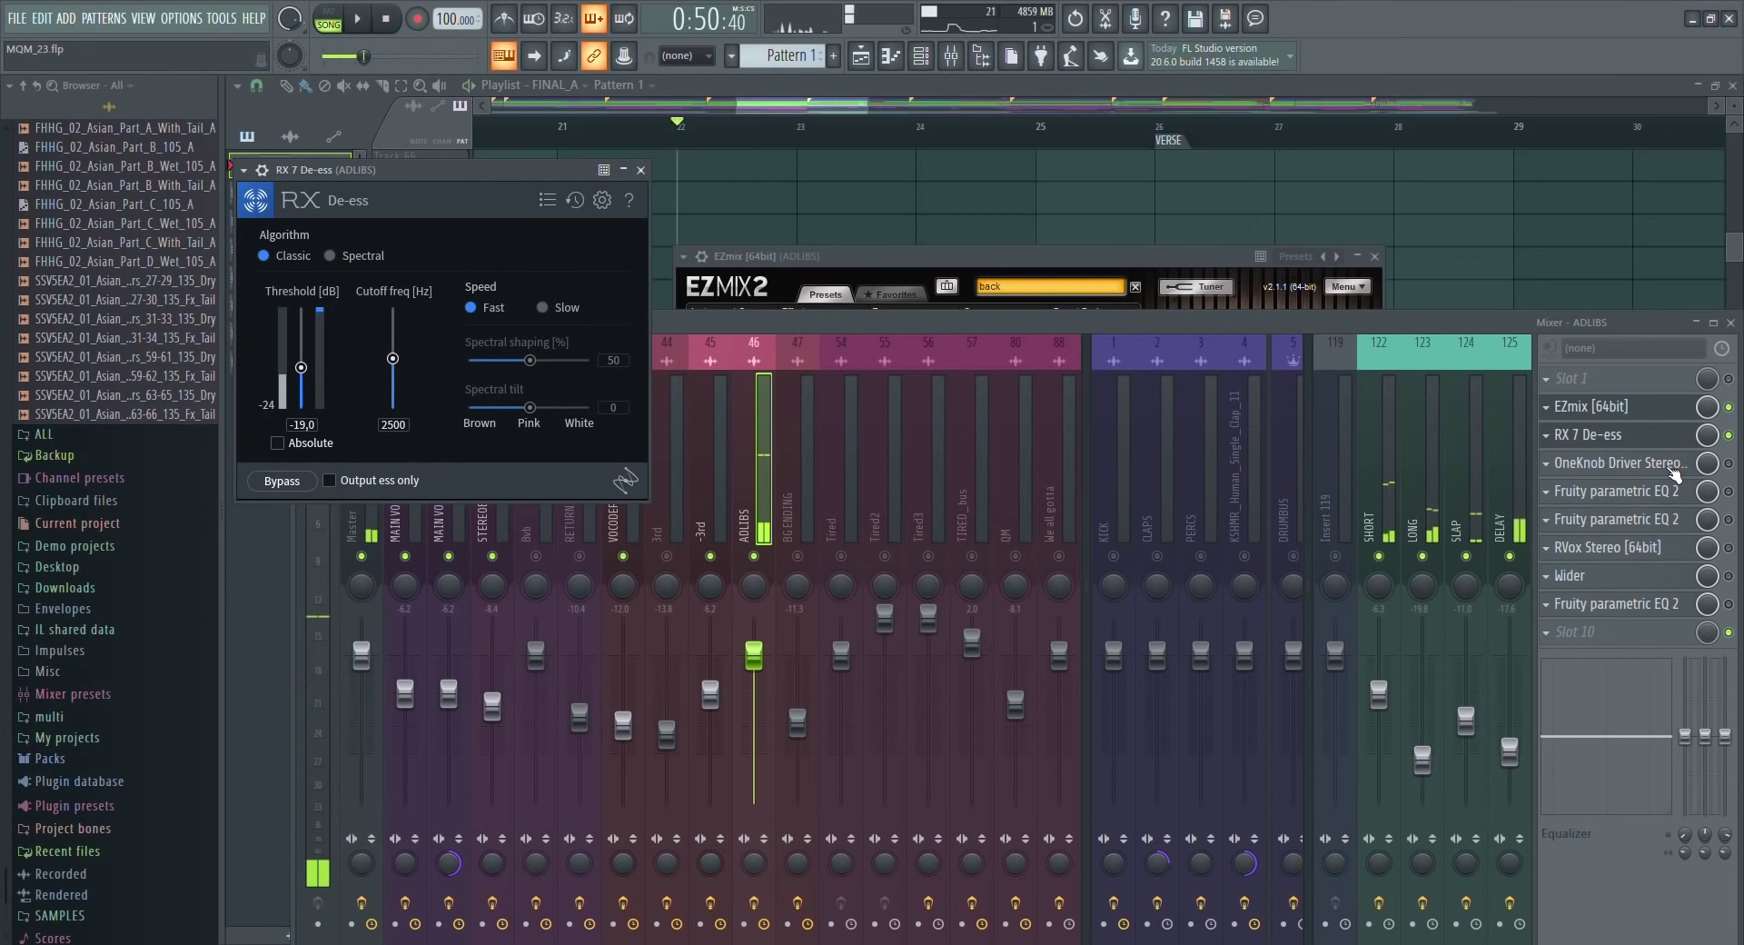
# Enable OneKnob Driver Stereo on ADLIBS, open its window and play the ad-libs through it.
pyautogui.click(1696, 484)
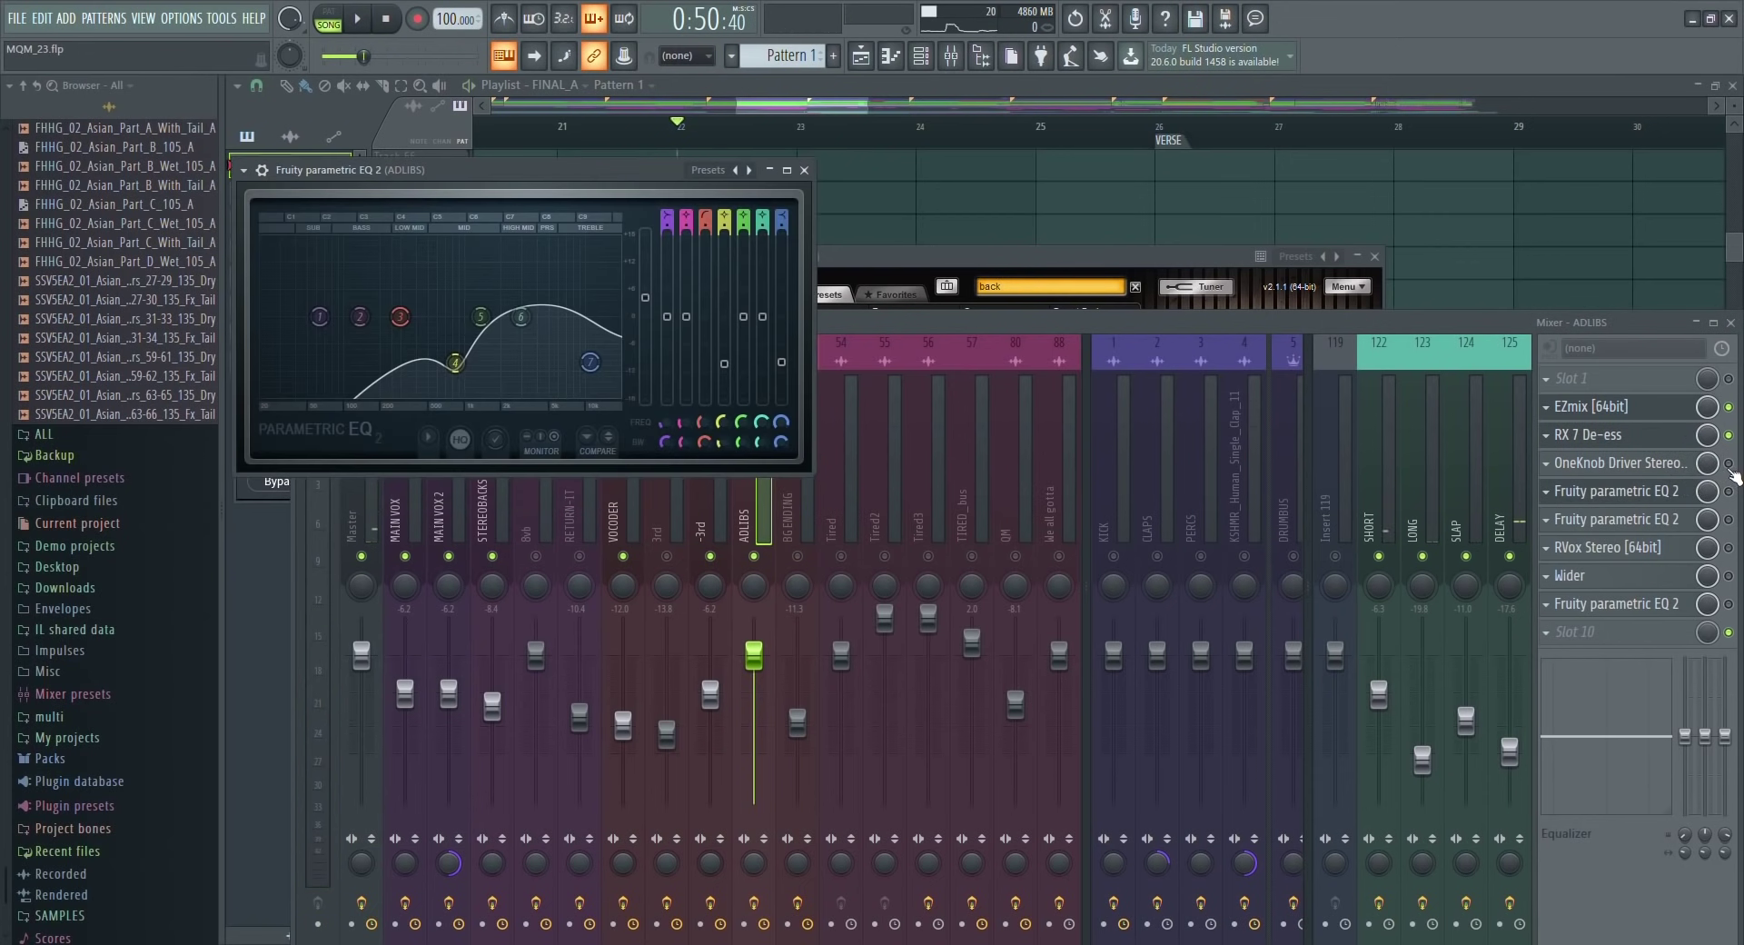
pyautogui.click(1672, 466)
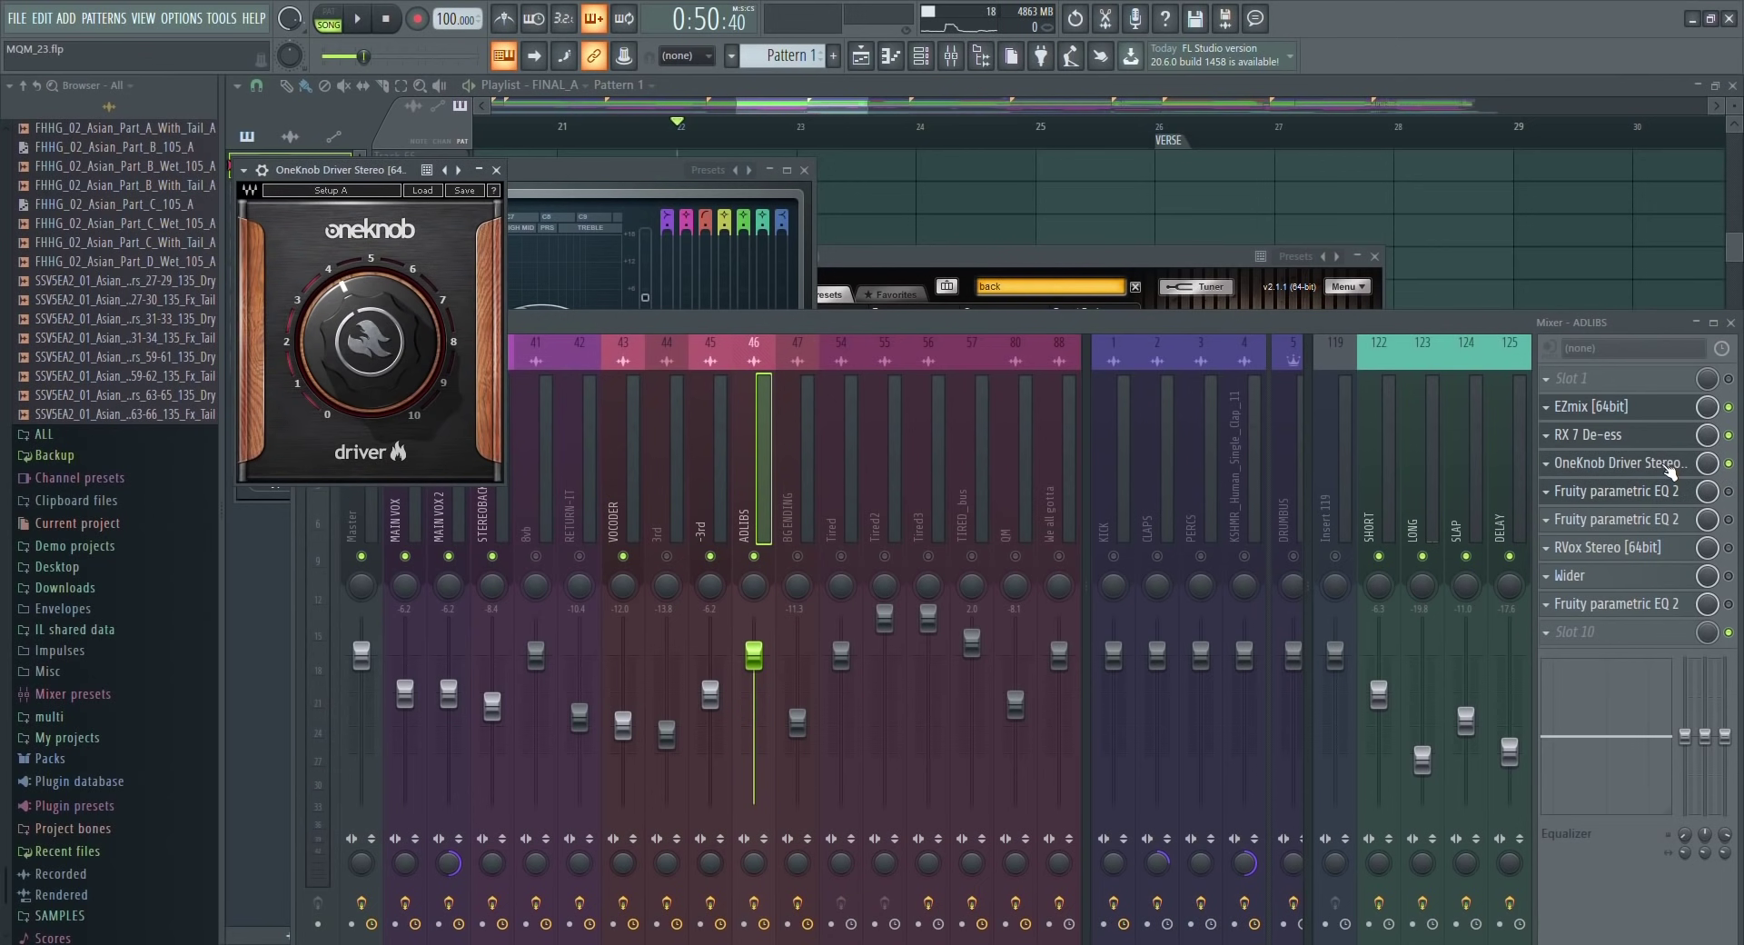
pyautogui.press('space')
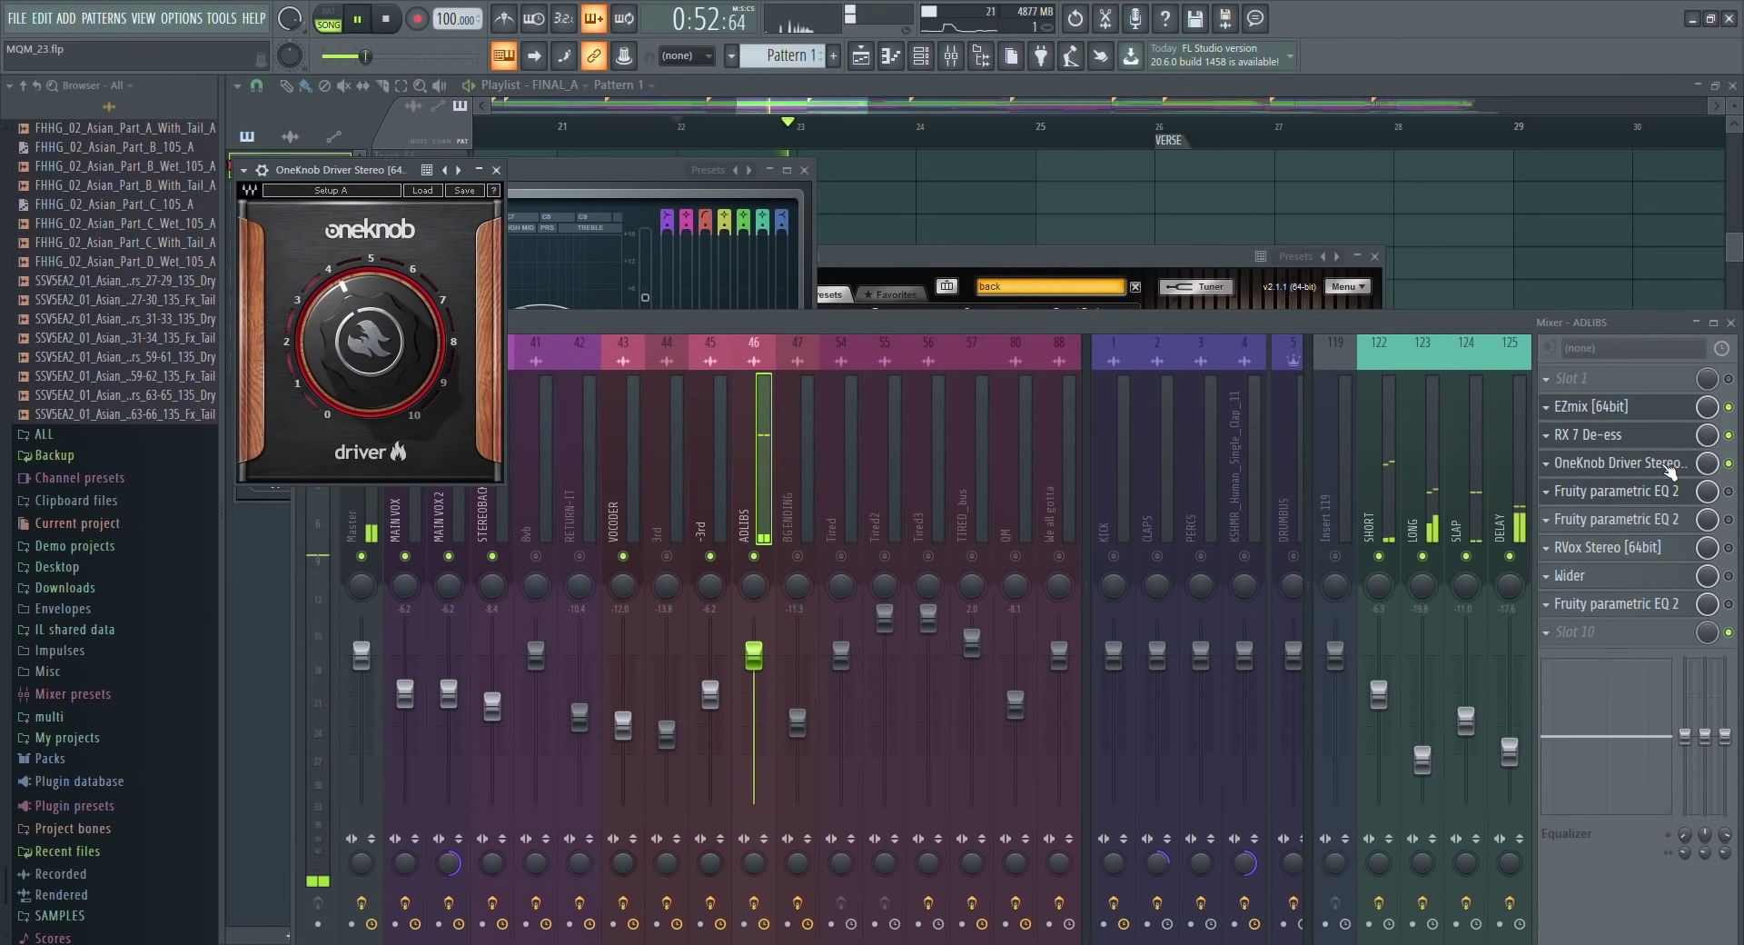
pyautogui.press('space')
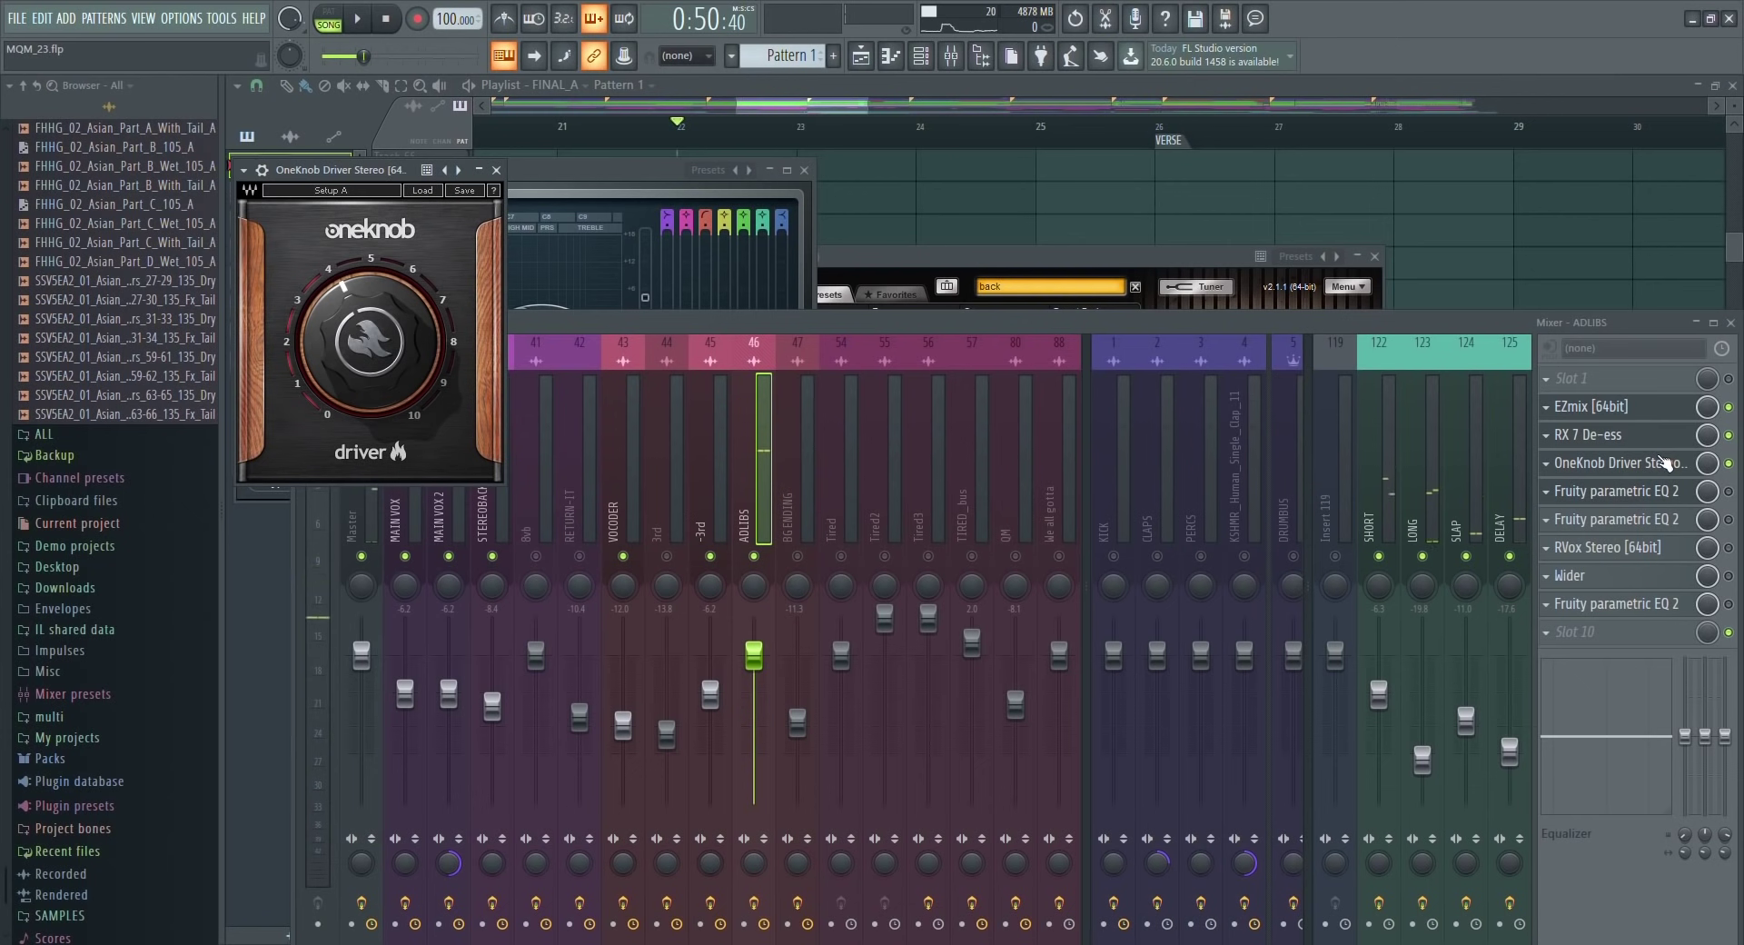
# Enable the first Fruity parametric EQ 2 on ADLIBS, show its curve and audition it.
pyautogui.click(1676, 492)
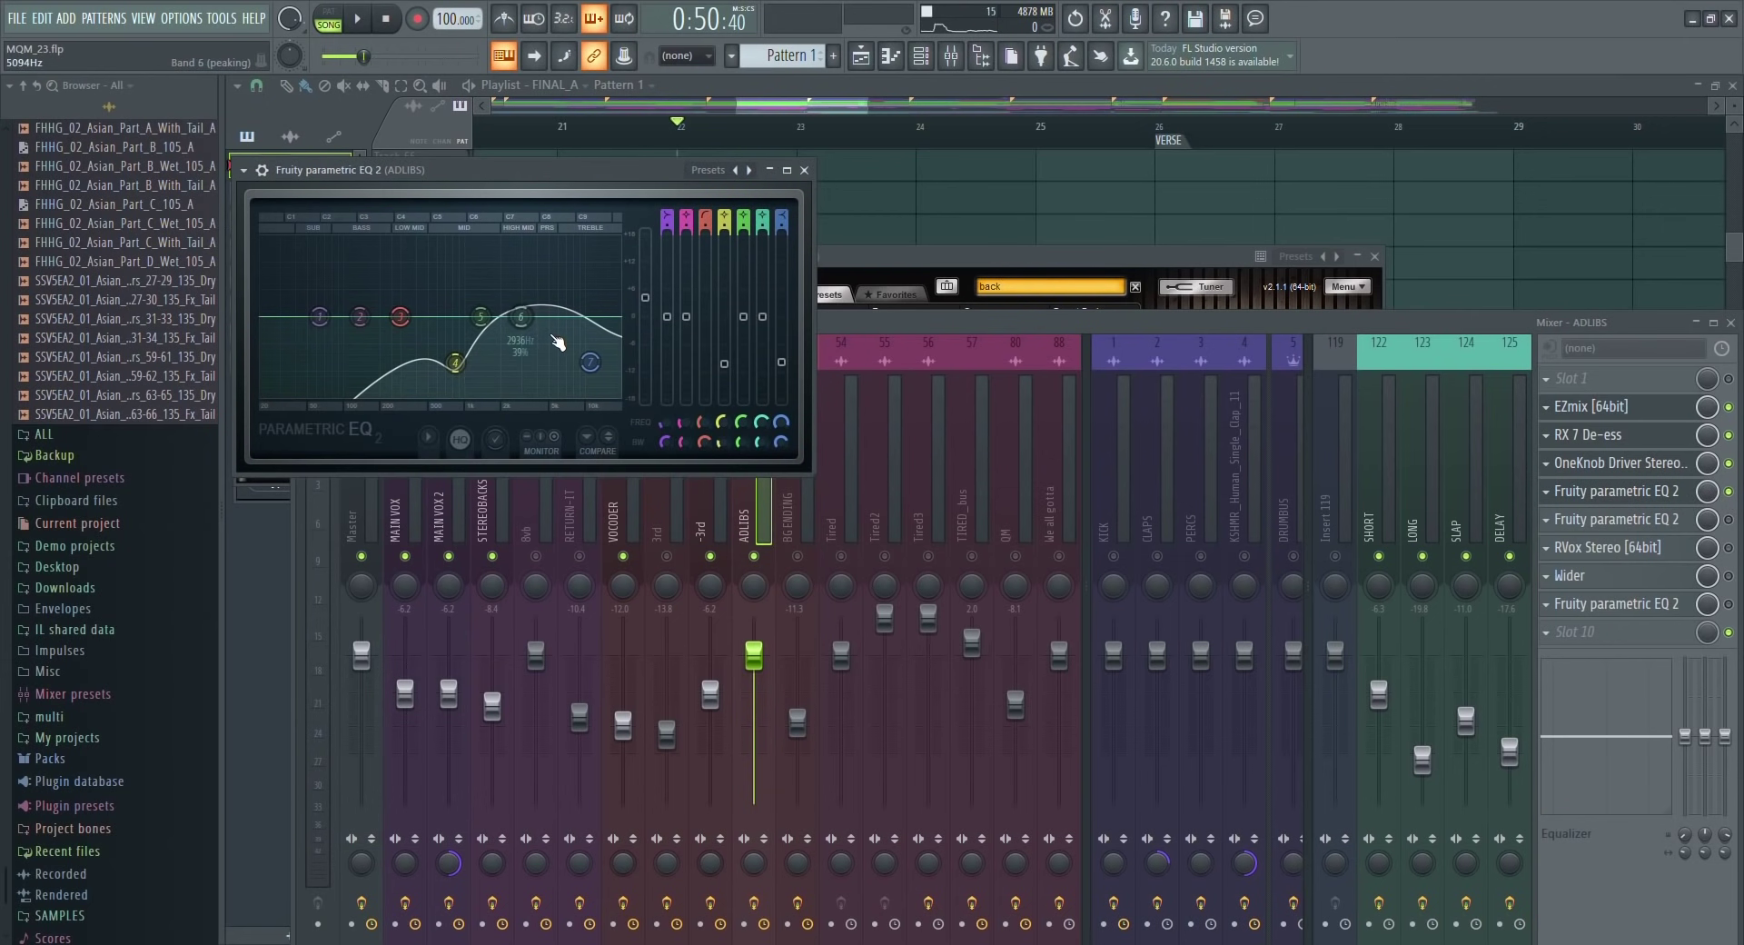
pyautogui.press('space')
pyautogui.press('space')
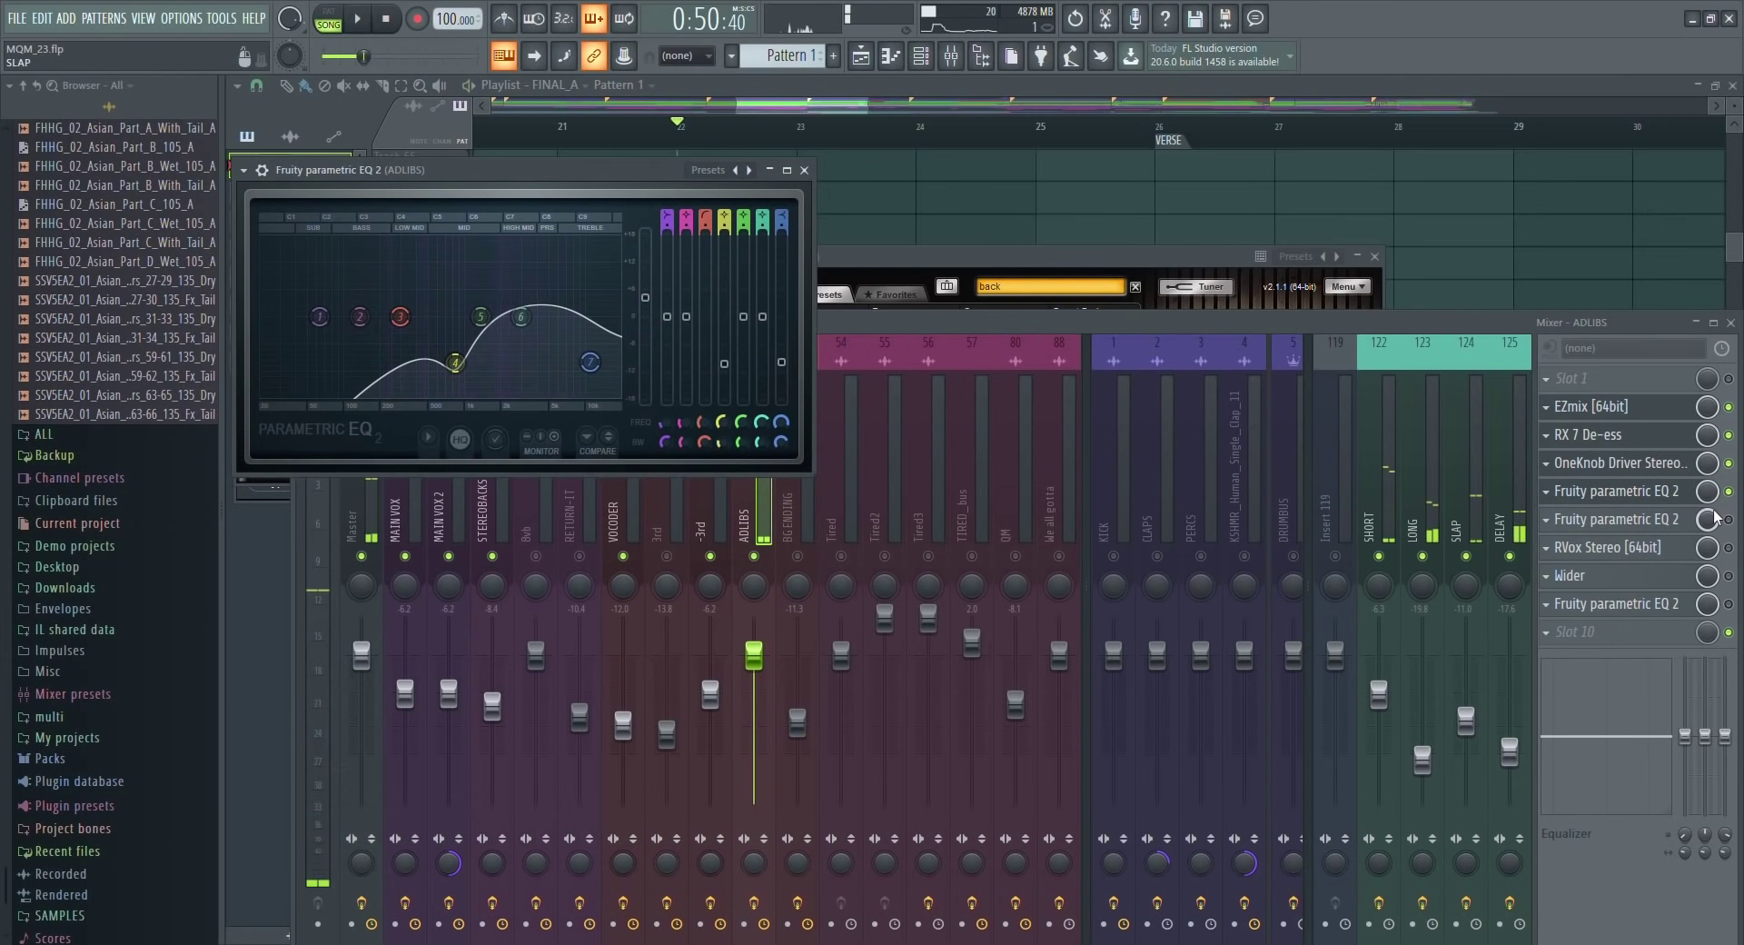
# Enable the second Fruity parametric EQ 2 on ADLIBS, show its curve and play from bar 22.
pyautogui.click(1707, 518)
pyautogui.click(1675, 519)
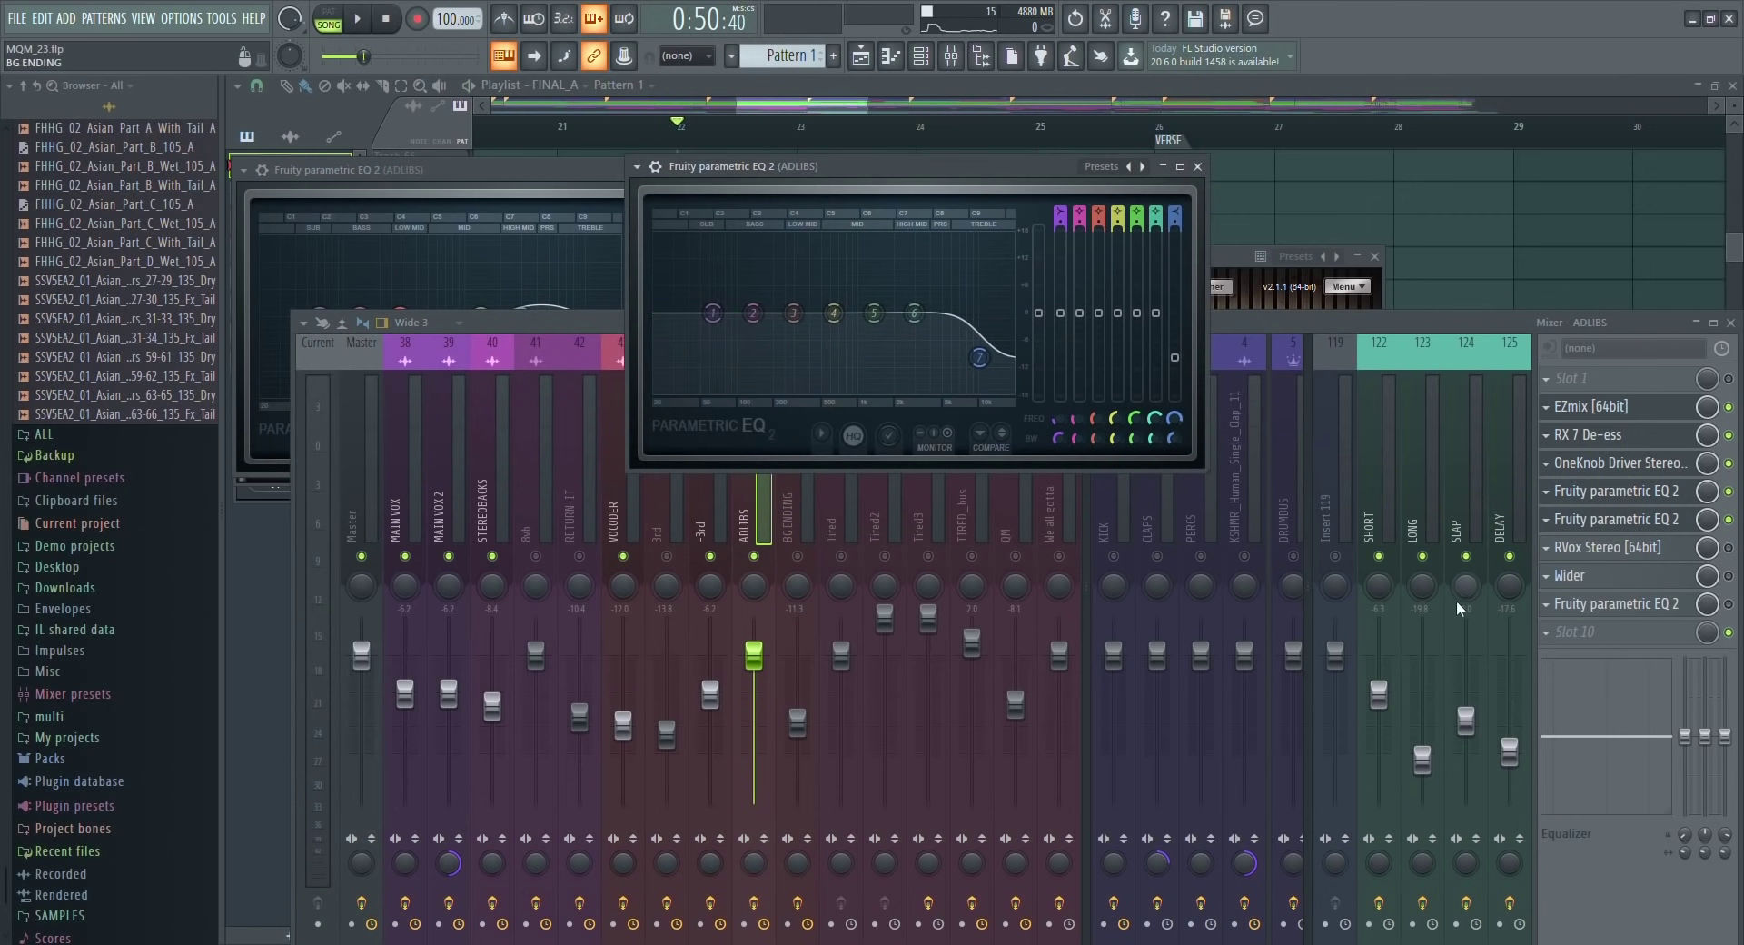
pyautogui.press('space')
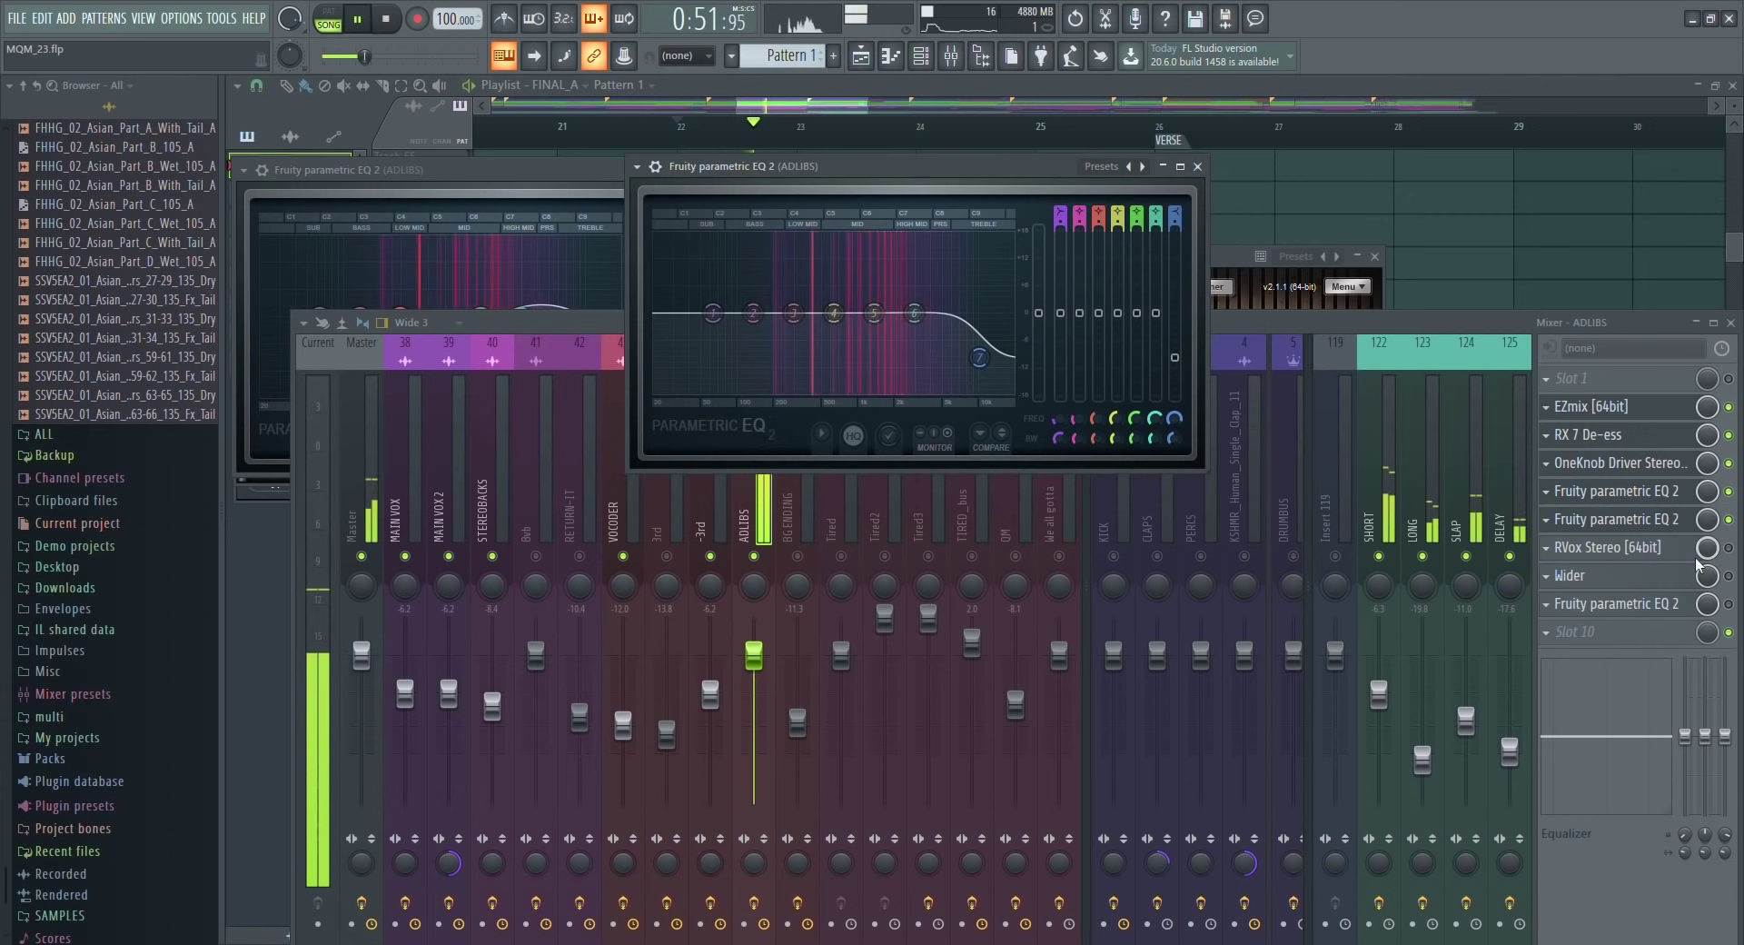
pyautogui.press('space')
# Enable RVox Stereo on ADLIBS, open its window and audition the compression.
pyautogui.click(1700, 561)
pyautogui.click(1673, 554)
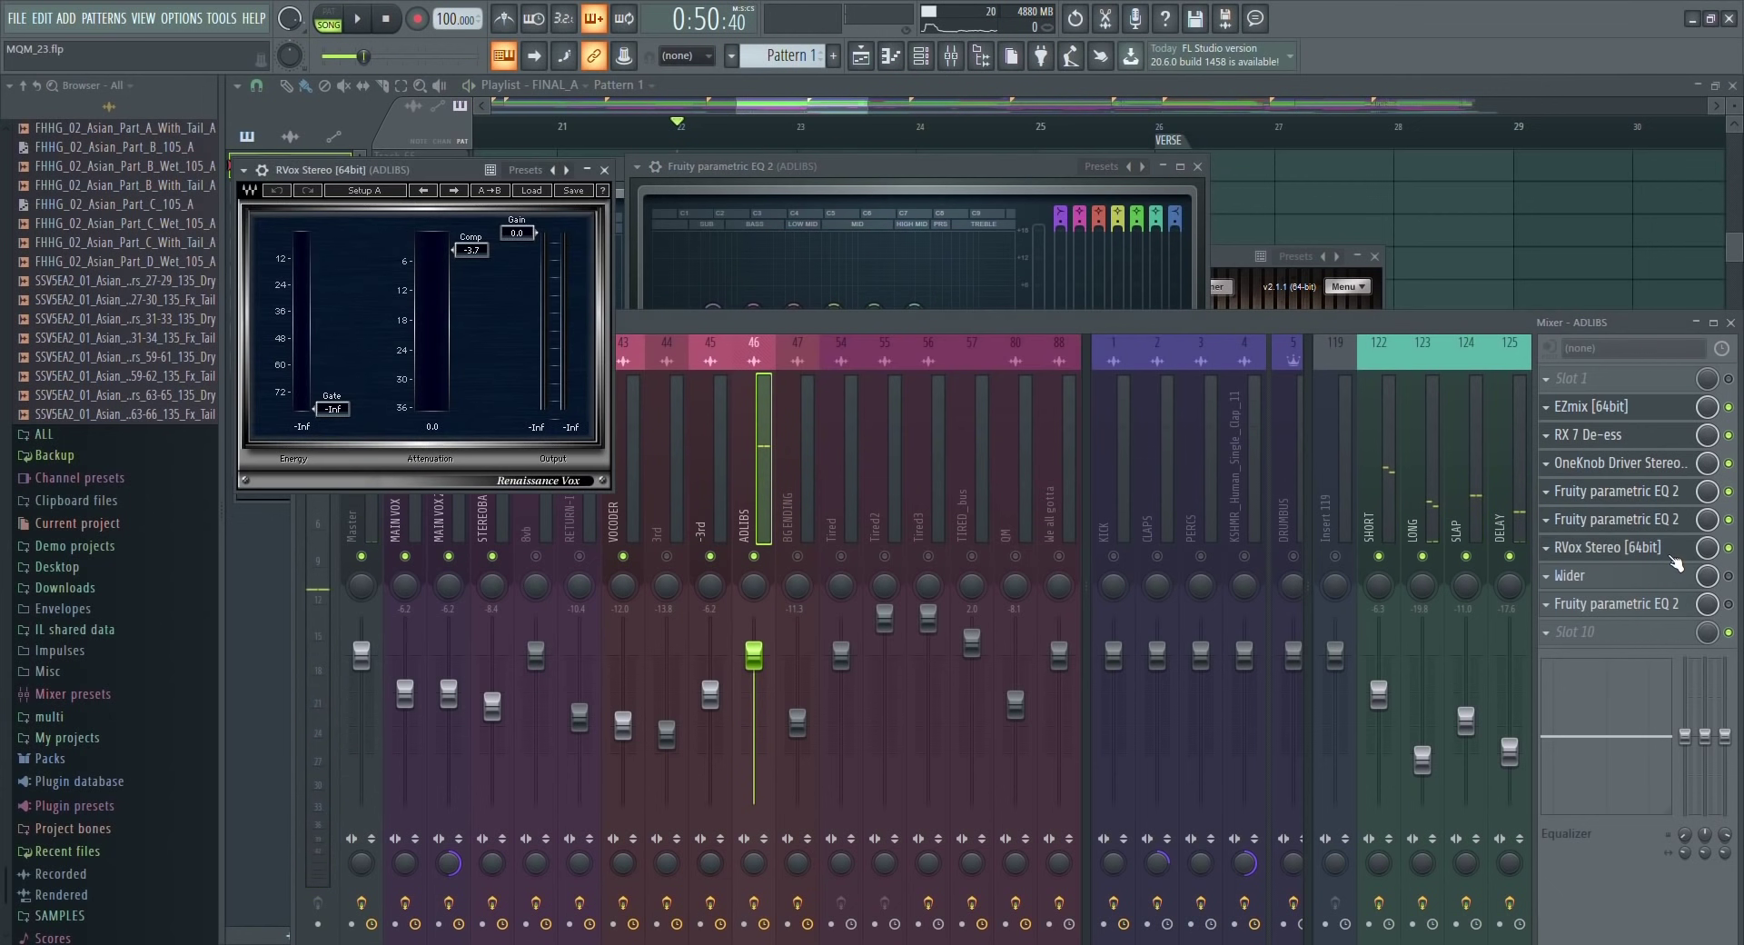
pyautogui.press('space')
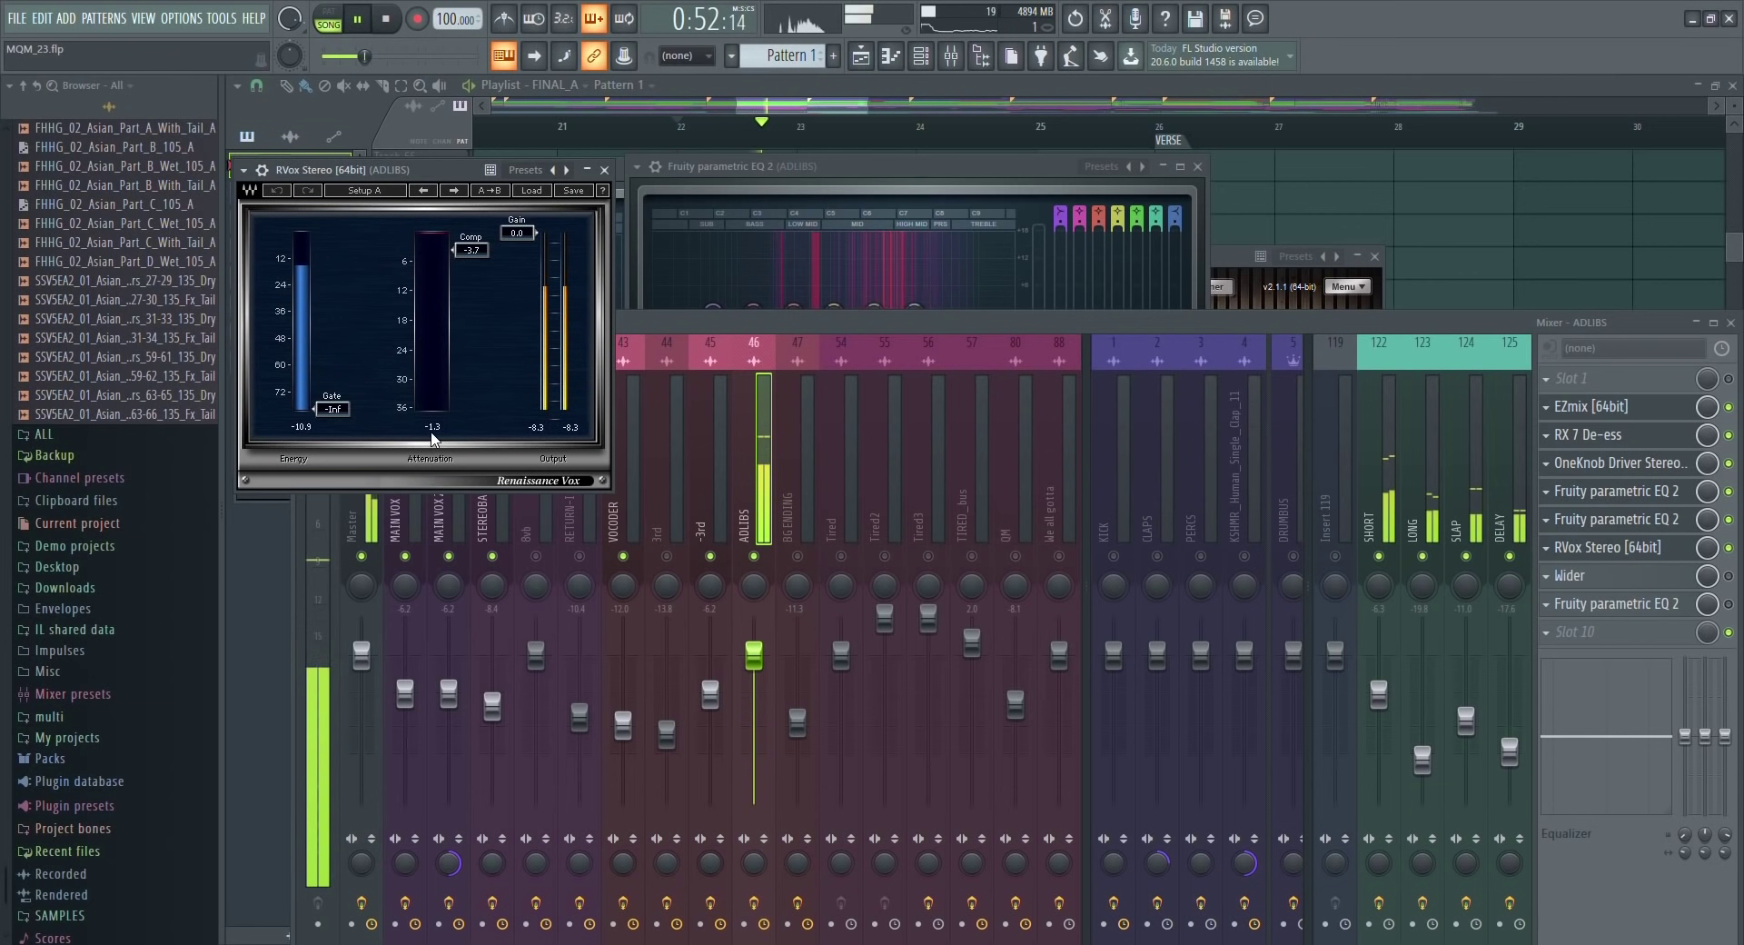
pyautogui.press('space')
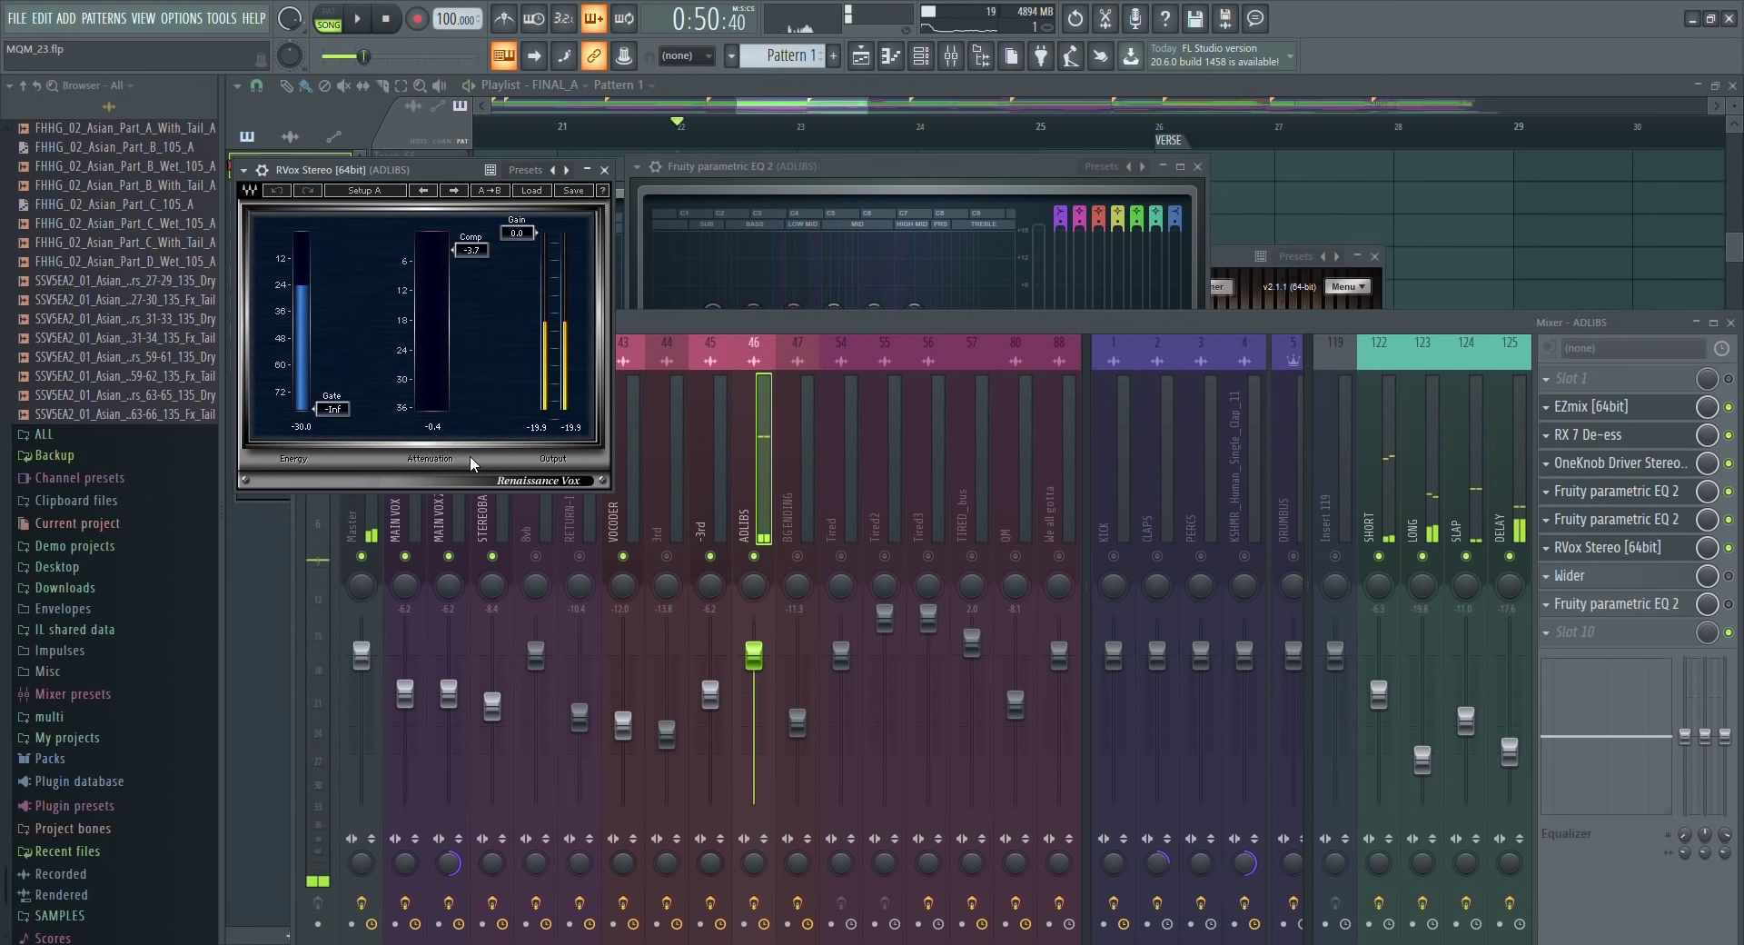
# Enable Wider on ADLIBS, open its window and play the ad-libs through it.
pyautogui.click(1626, 575)
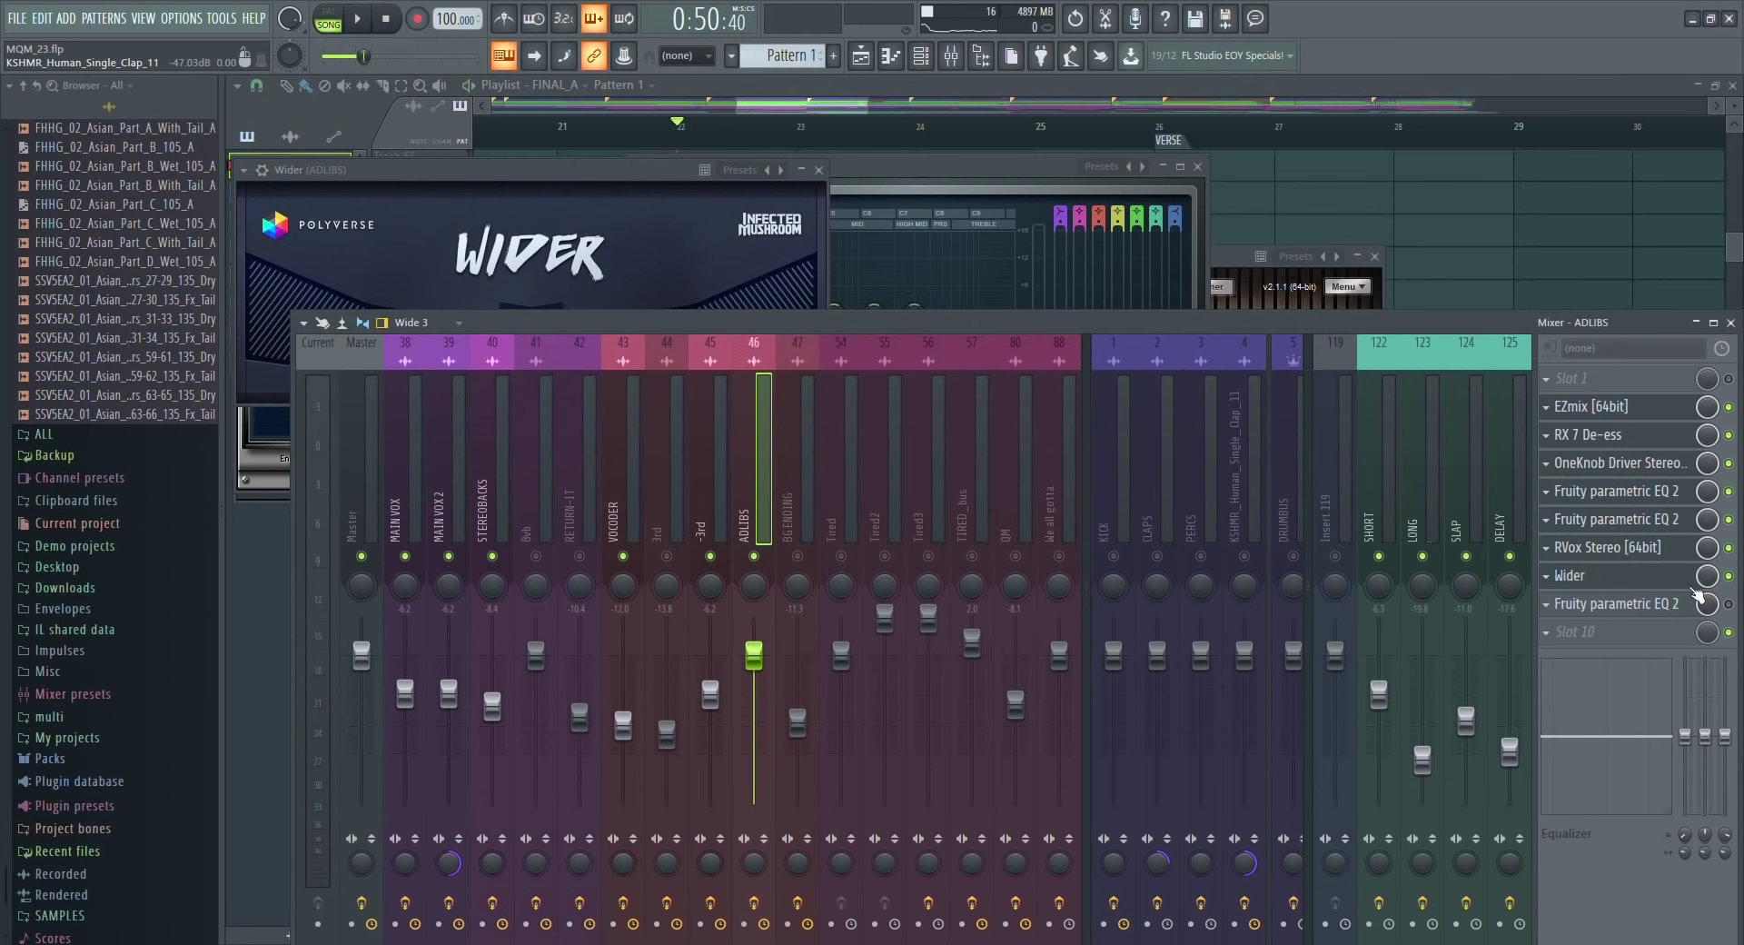
pyautogui.press('space')
pyautogui.press('space')
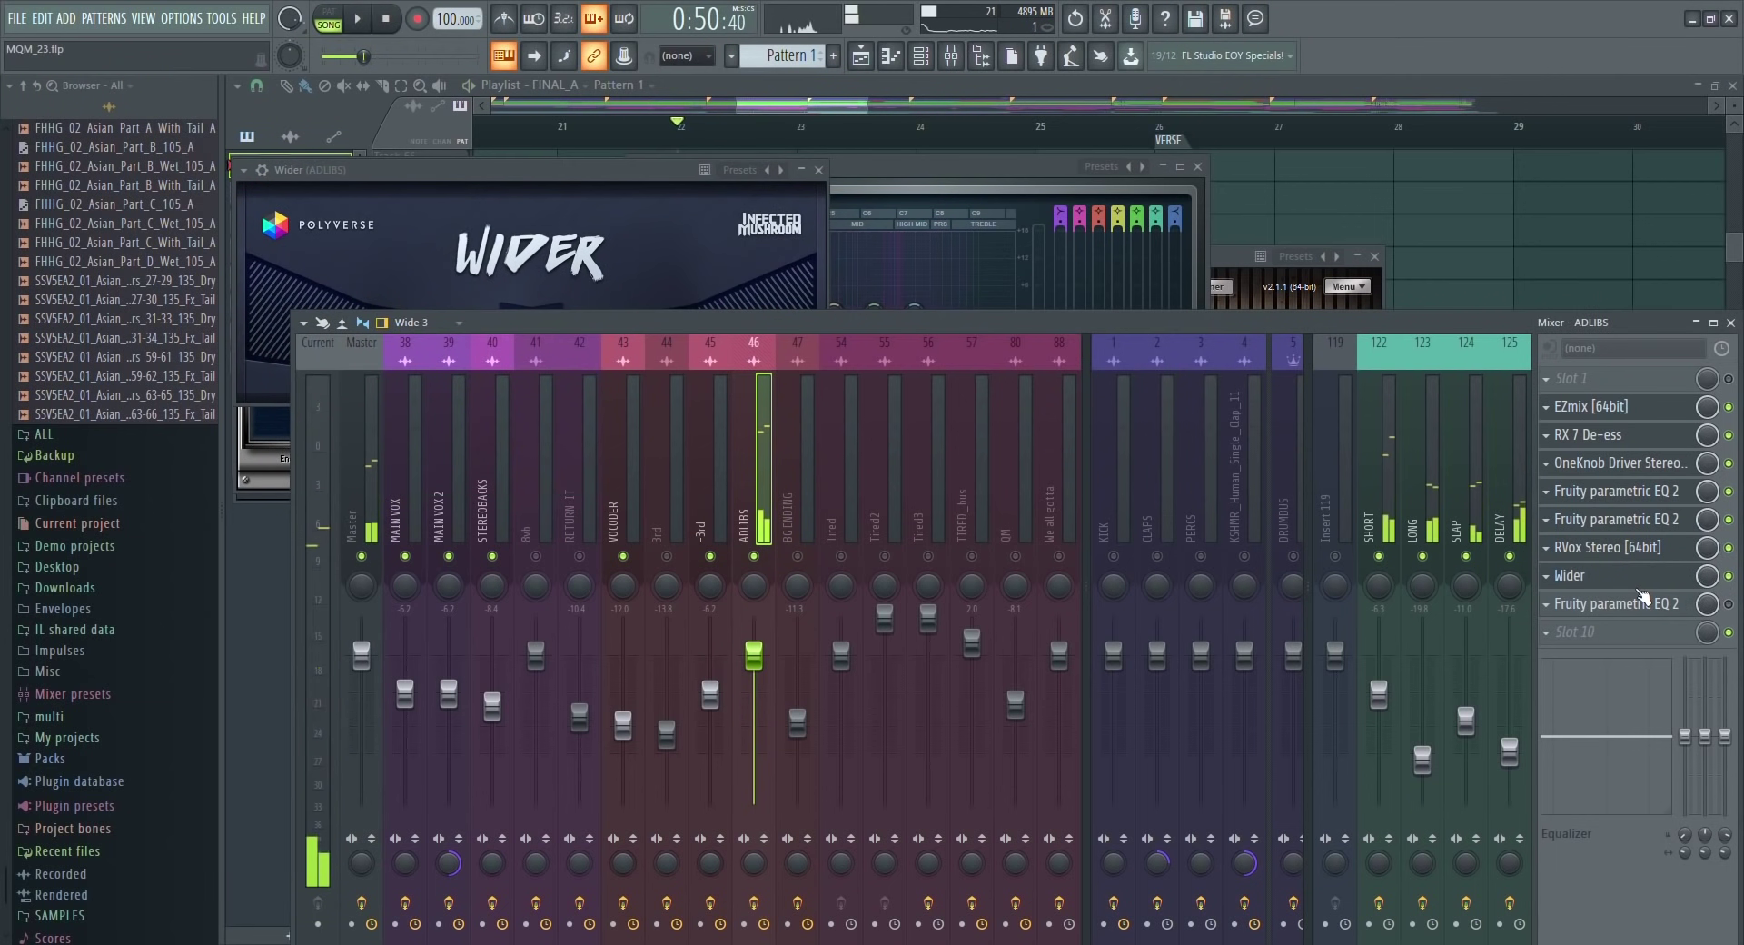
# Enable the last Fruity parametric EQ 2 on ADLIBS, show its curve and audition it.
pyautogui.click(1658, 616)
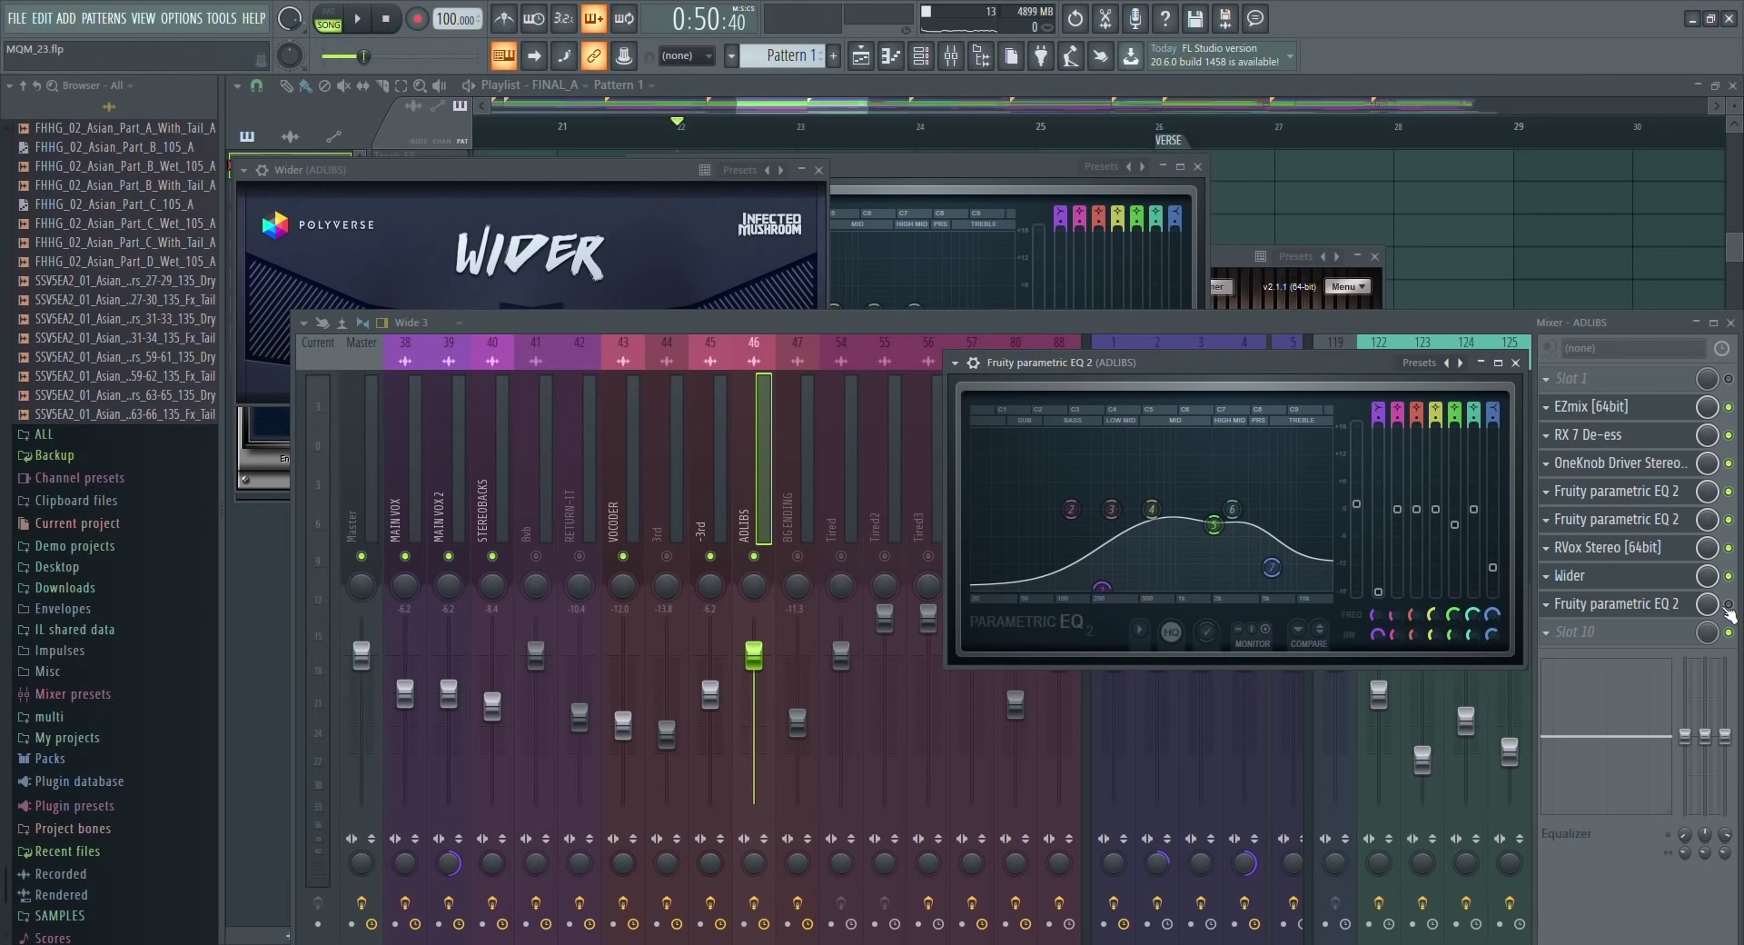
pyautogui.click(1689, 607)
pyautogui.click(1676, 609)
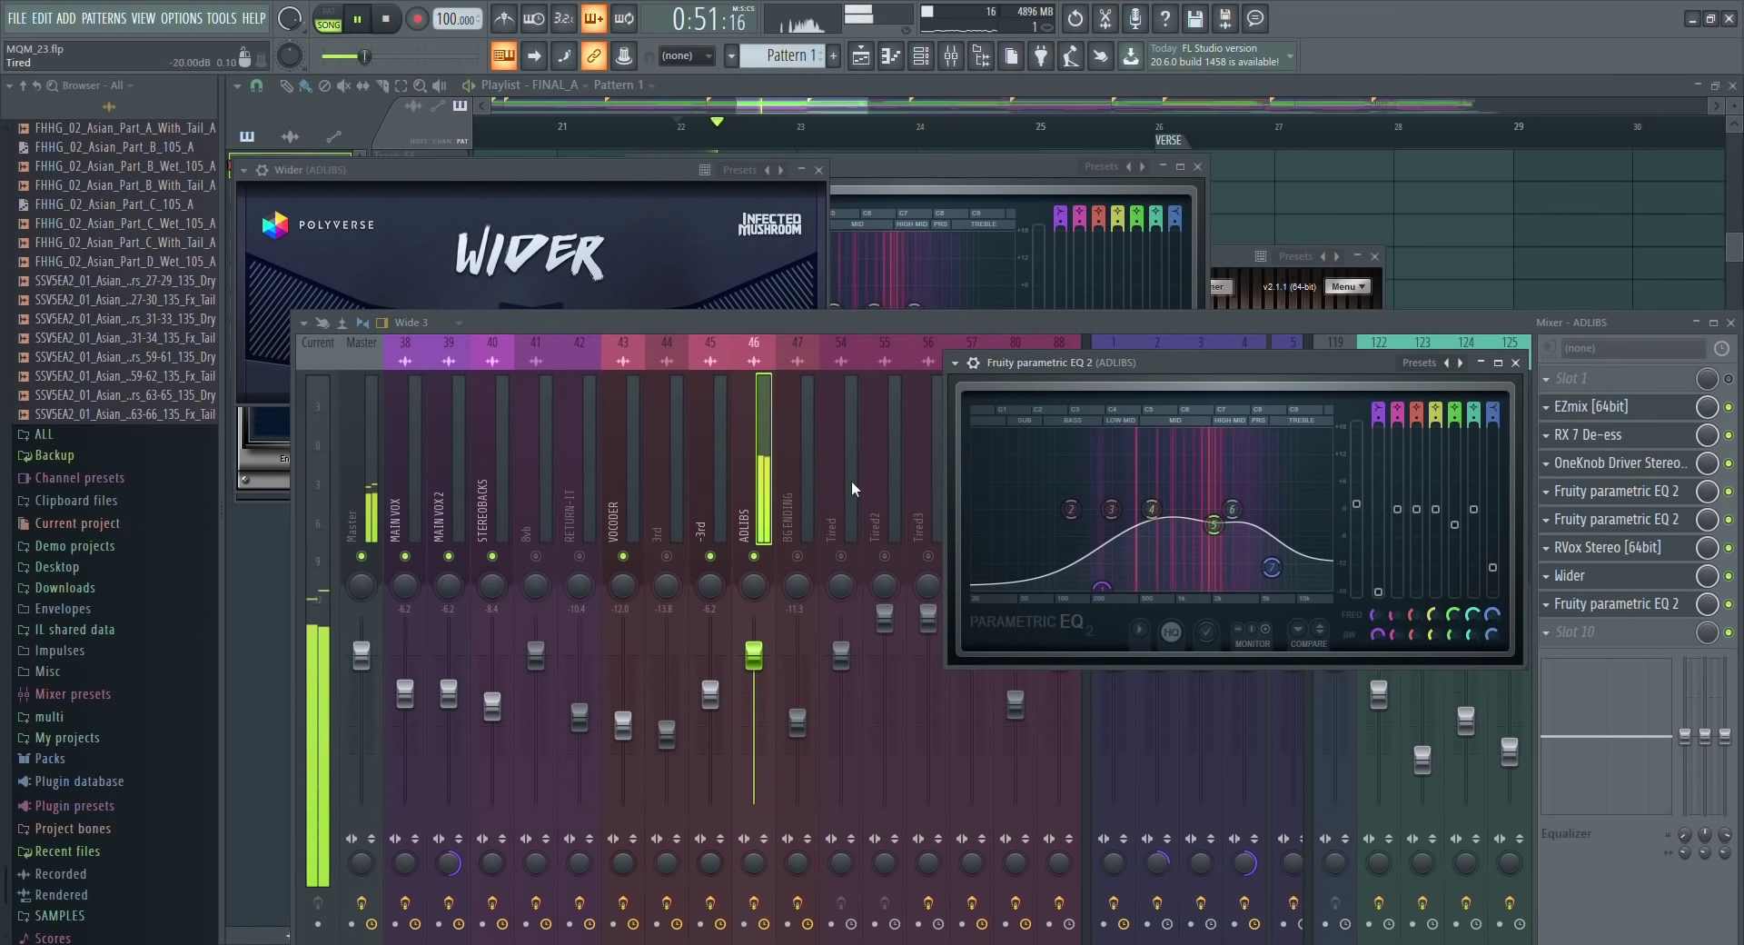
# Unsolo ADLIBS, close the open windows and play the chorus with the full mix from bar 17.
pyautogui.click(750, 545)
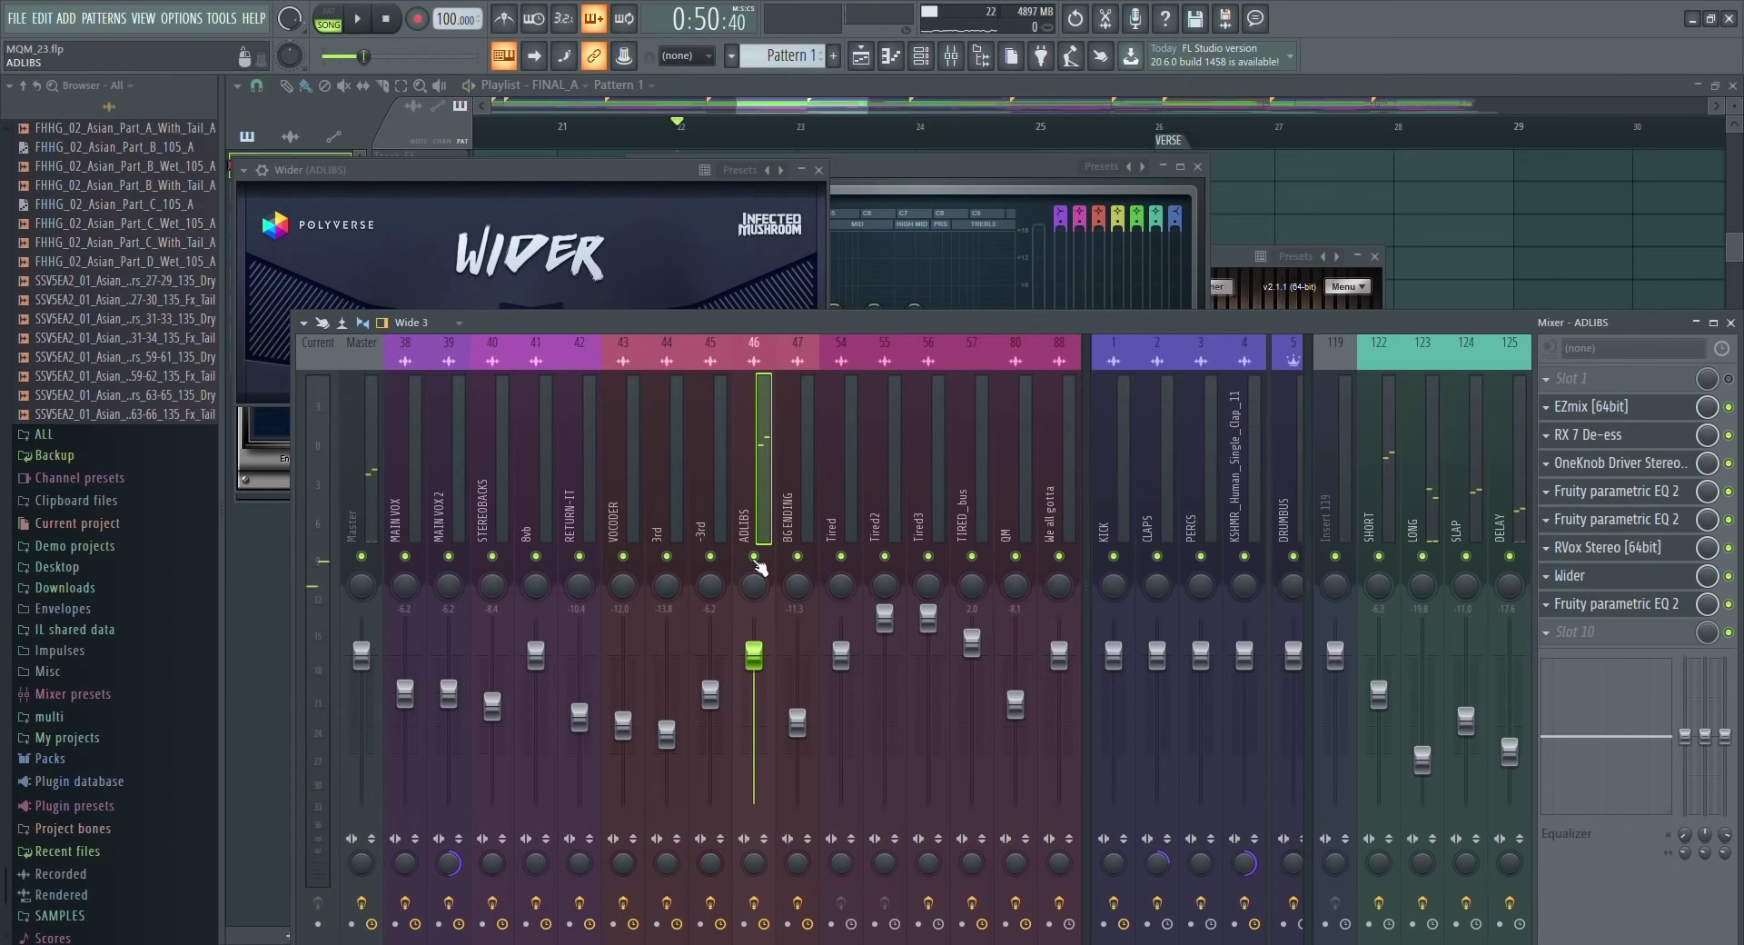
pyautogui.press('F12')
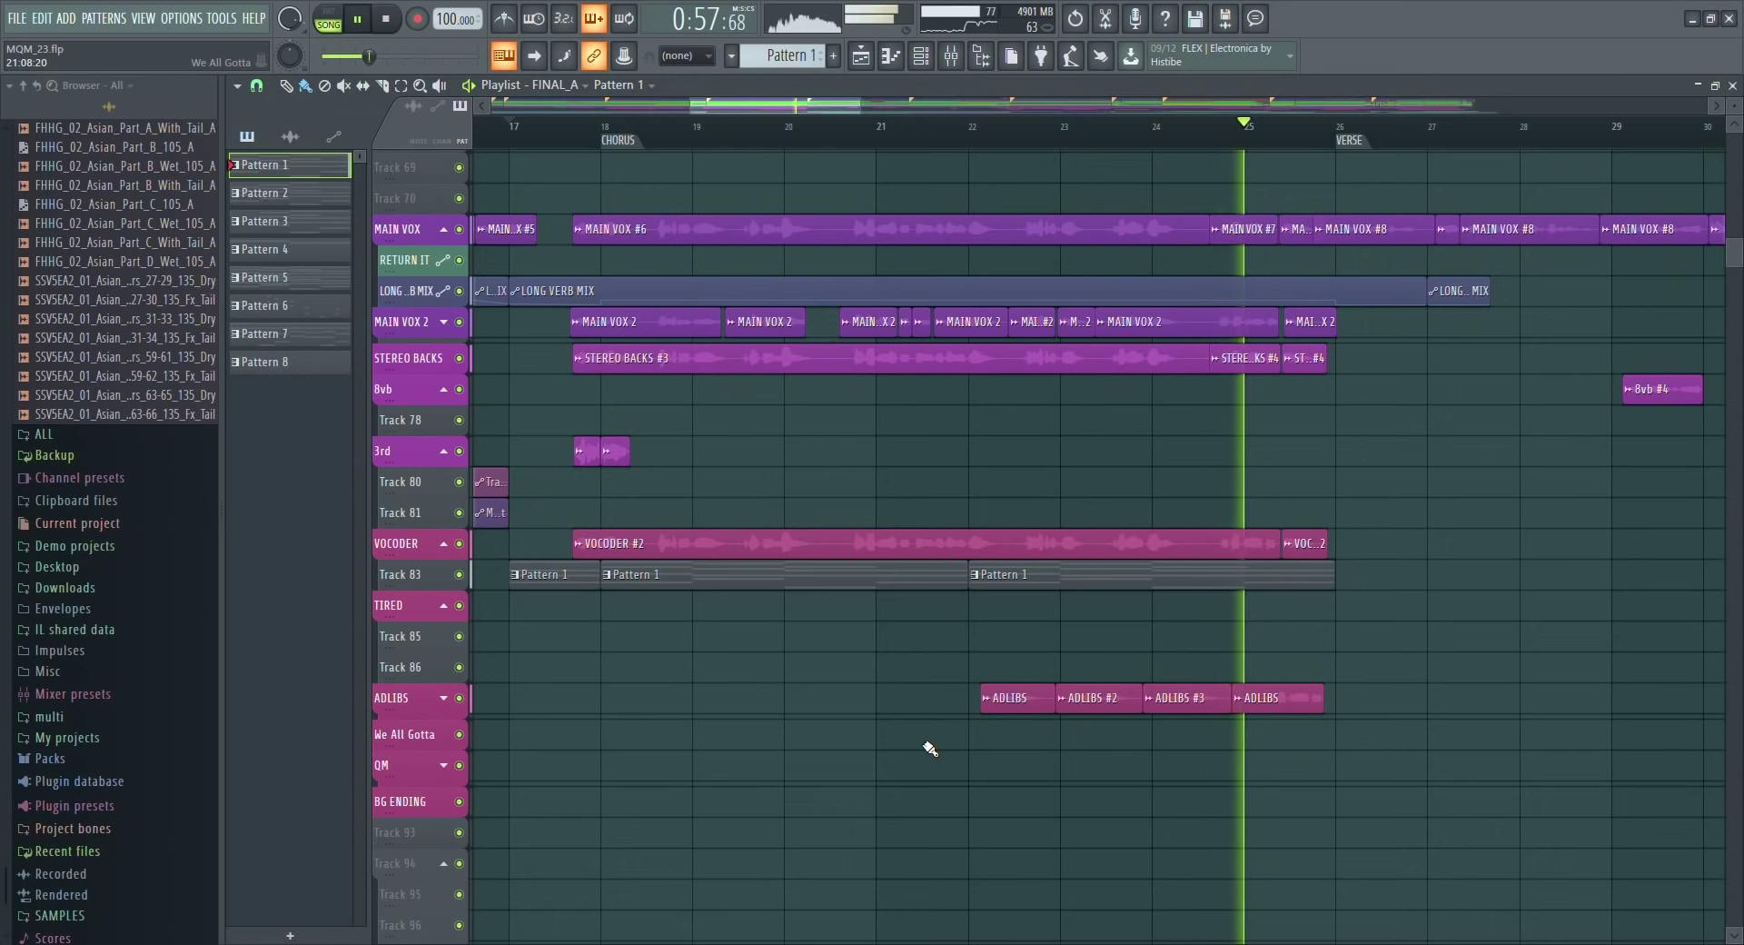
pyautogui.press('space')
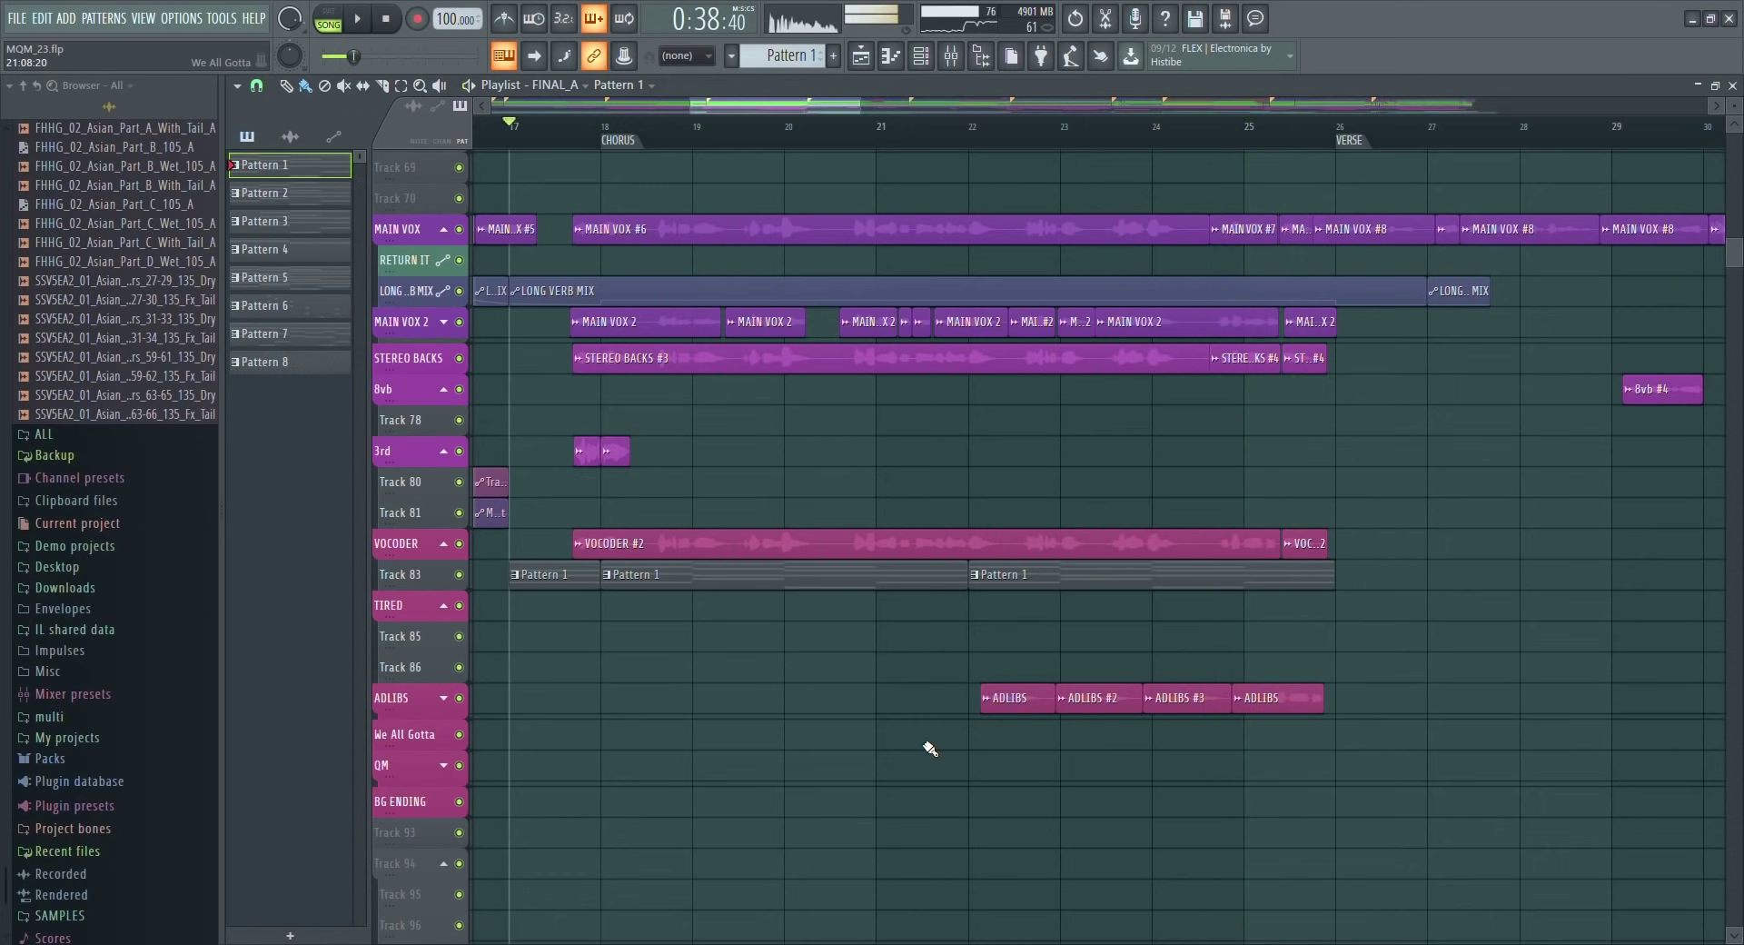
# Find the song's final section in the playlist and set the playback position to bar 70.
pyautogui.scroll(-5, 1118, 817)
pyautogui.scroll(-2, 1314, 876)
pyautogui.moveTo(1387, 903); pyautogui.dragTo(1586, 761)
pyautogui.moveTo(788, 359); pyautogui.dragTo(1521, 894)
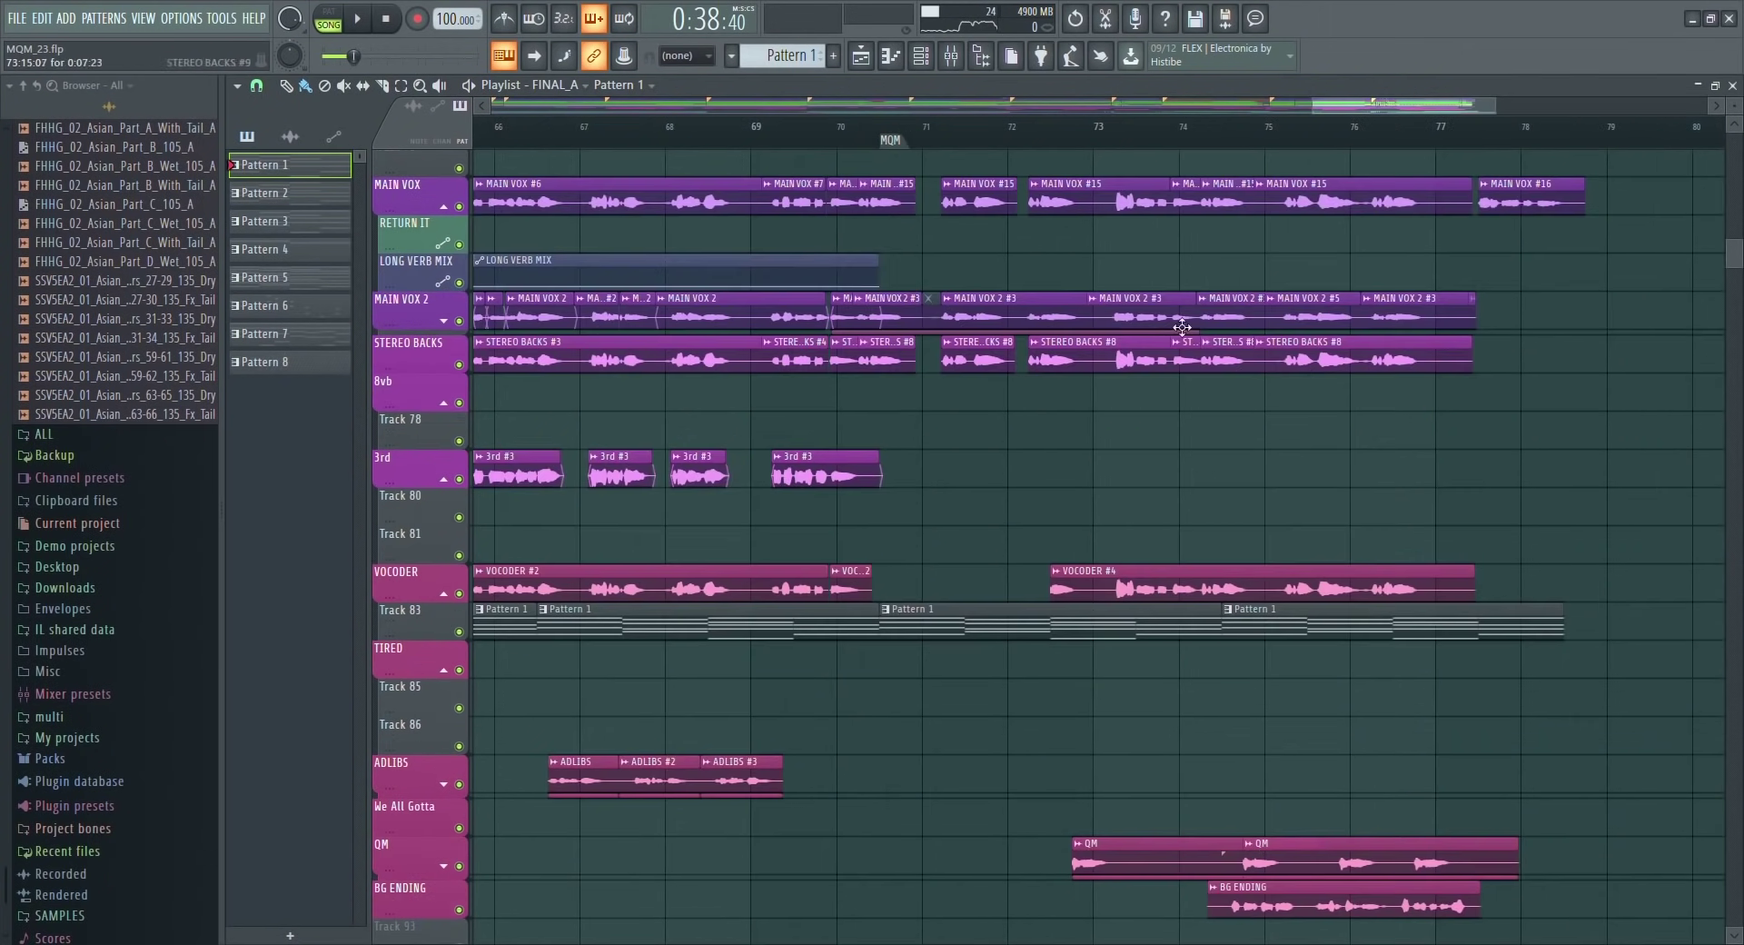
pyautogui.moveTo(1320, 114); pyautogui.dragTo(1267, 113)
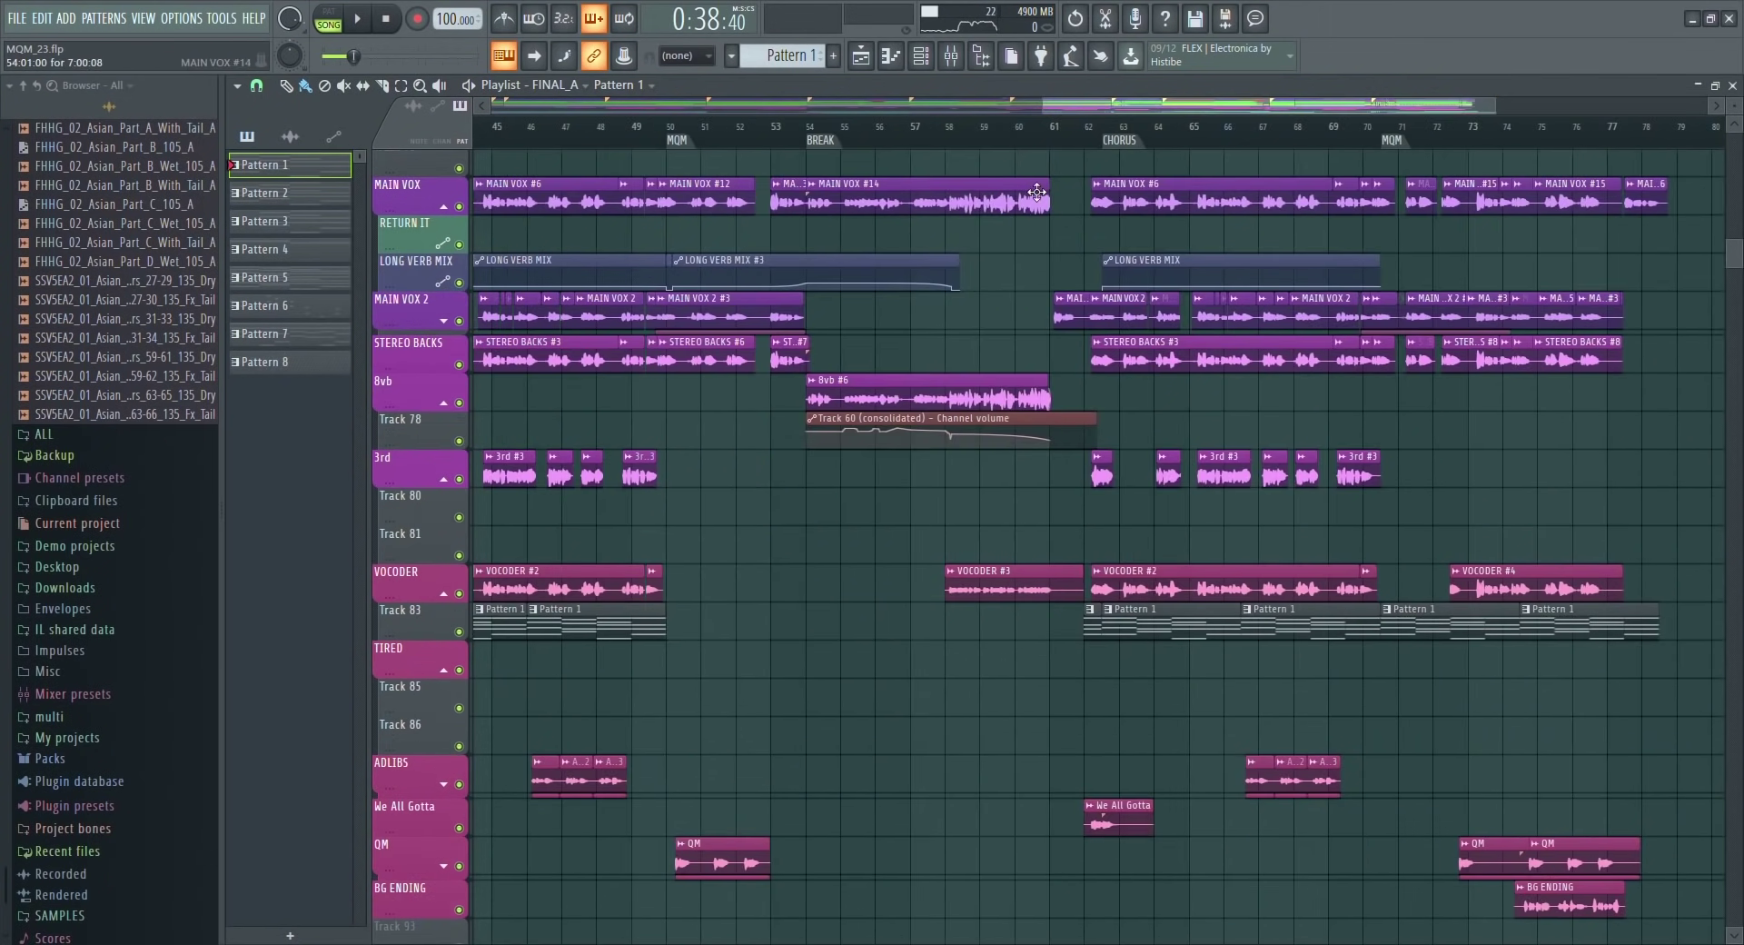
pyautogui.moveTo(1027, 177); pyautogui.dragTo(1728, 837)
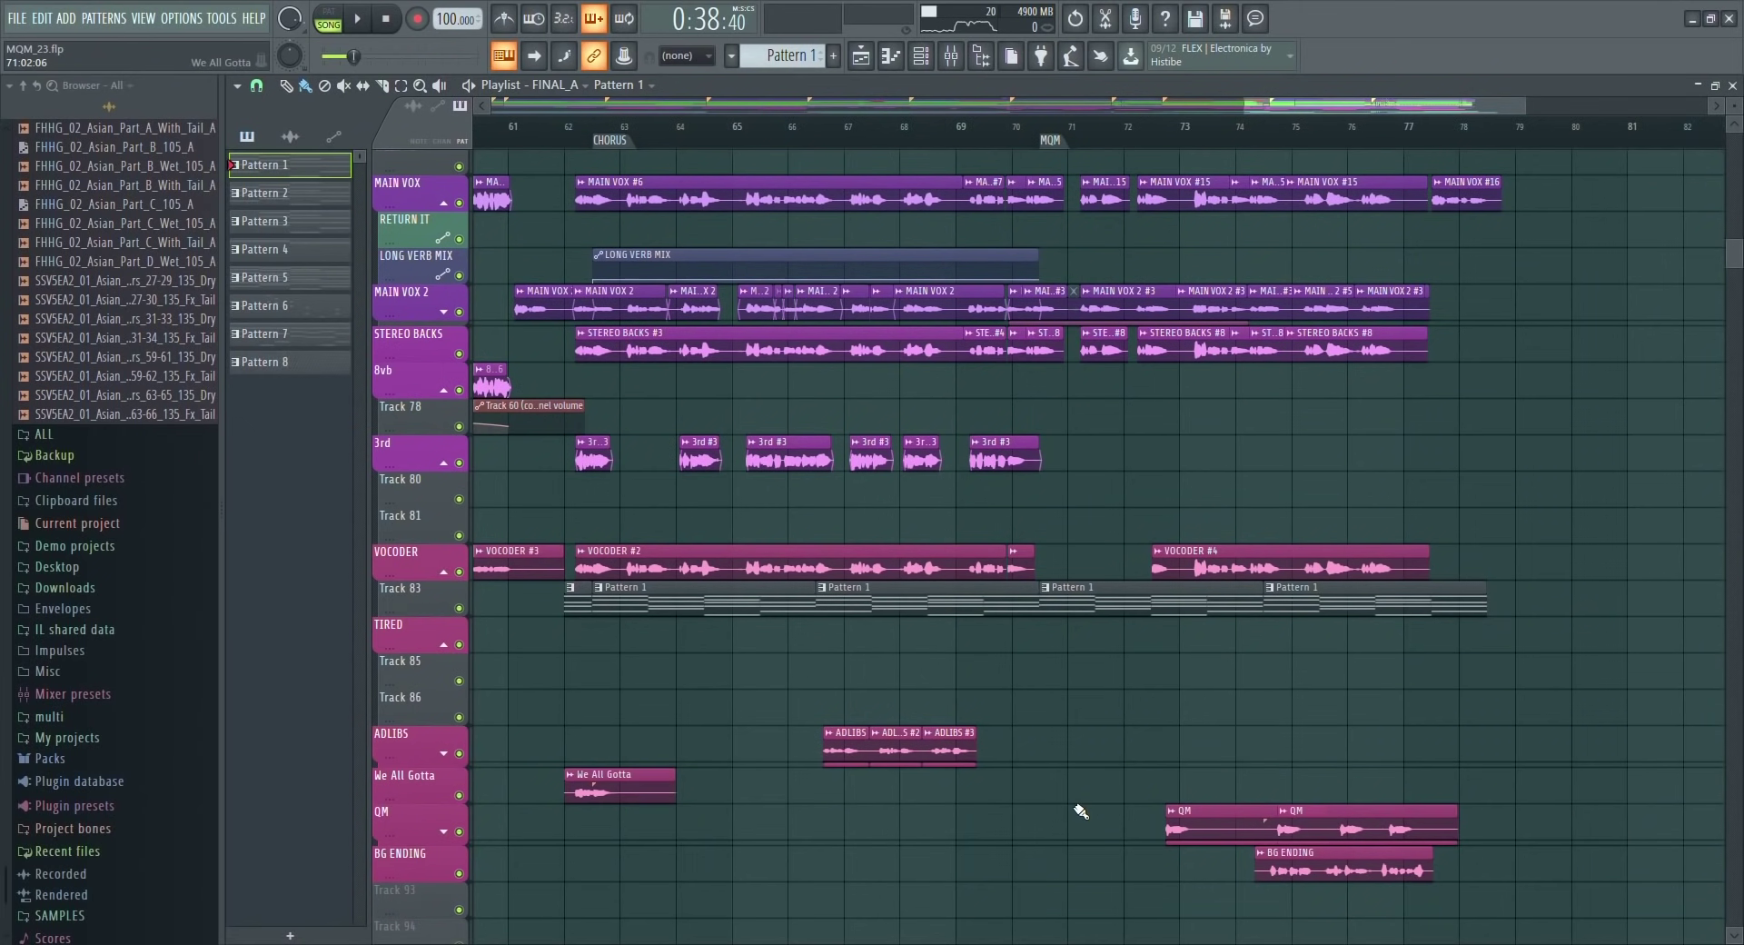
pyautogui.click(578, 144)
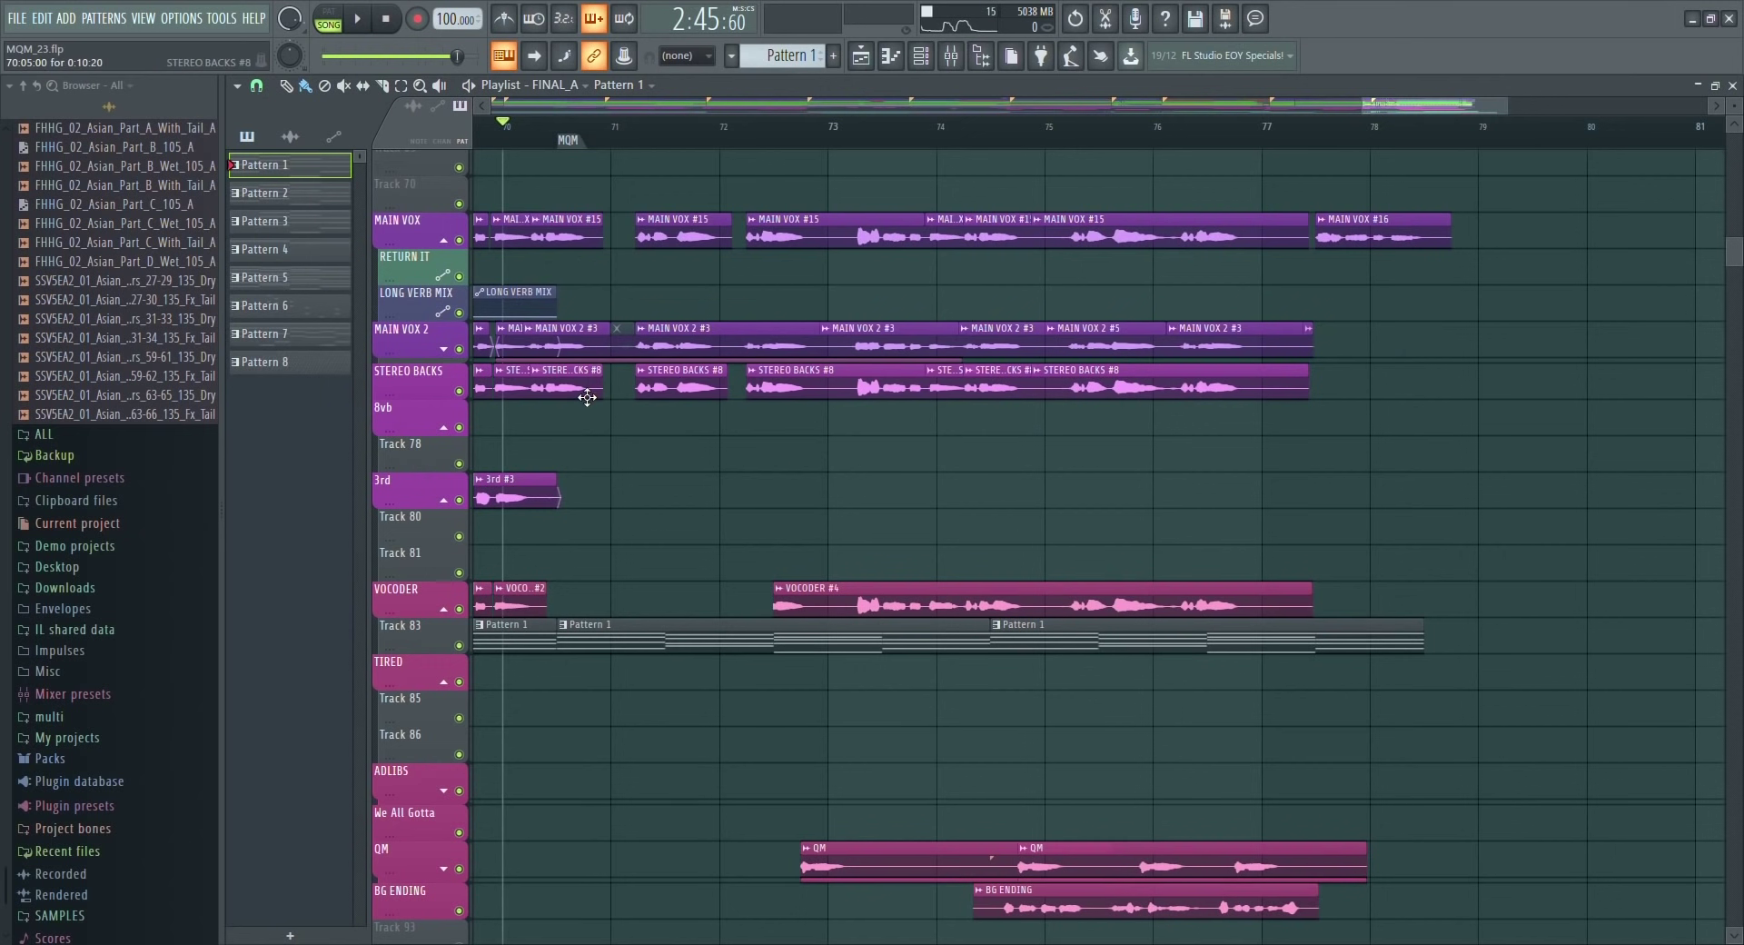
# Play from bar 72, just before the last QM clips, and solo the QM track in the mixer.
pyautogui.moveTo(566, 364); pyautogui.dragTo(1446, 759)
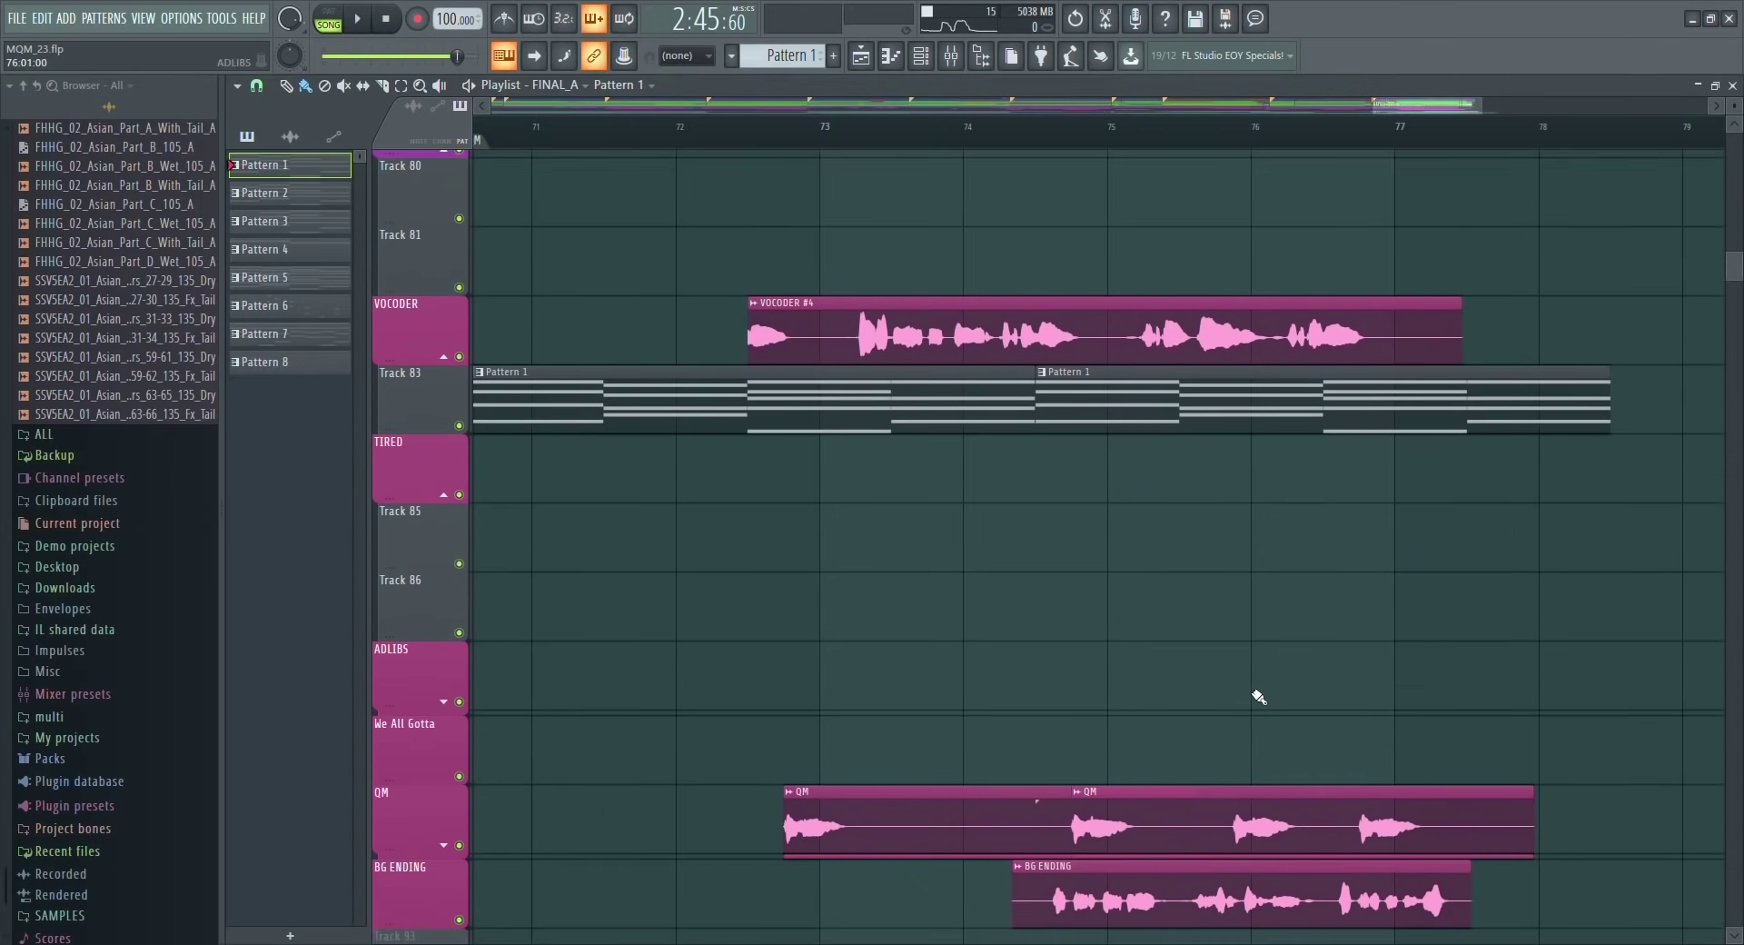
pyautogui.rightClick(1123, 674)
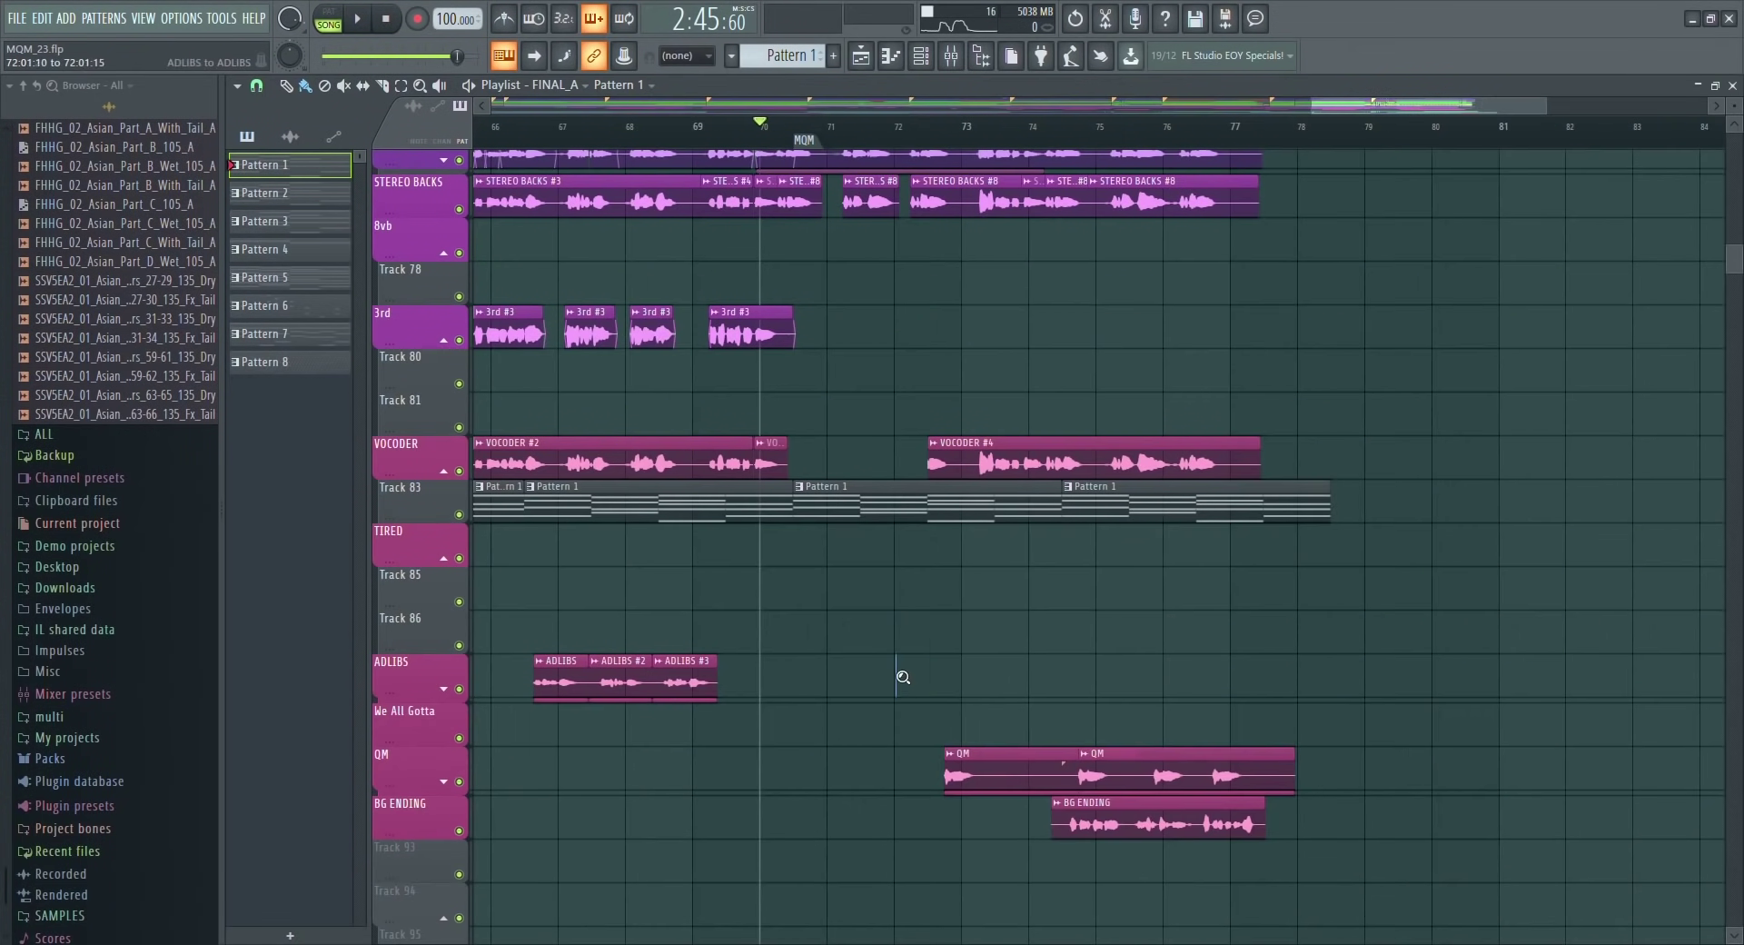
pyautogui.moveTo(903, 673); pyautogui.dragTo(710, 377)
pyautogui.scroll(1, 591, 303)
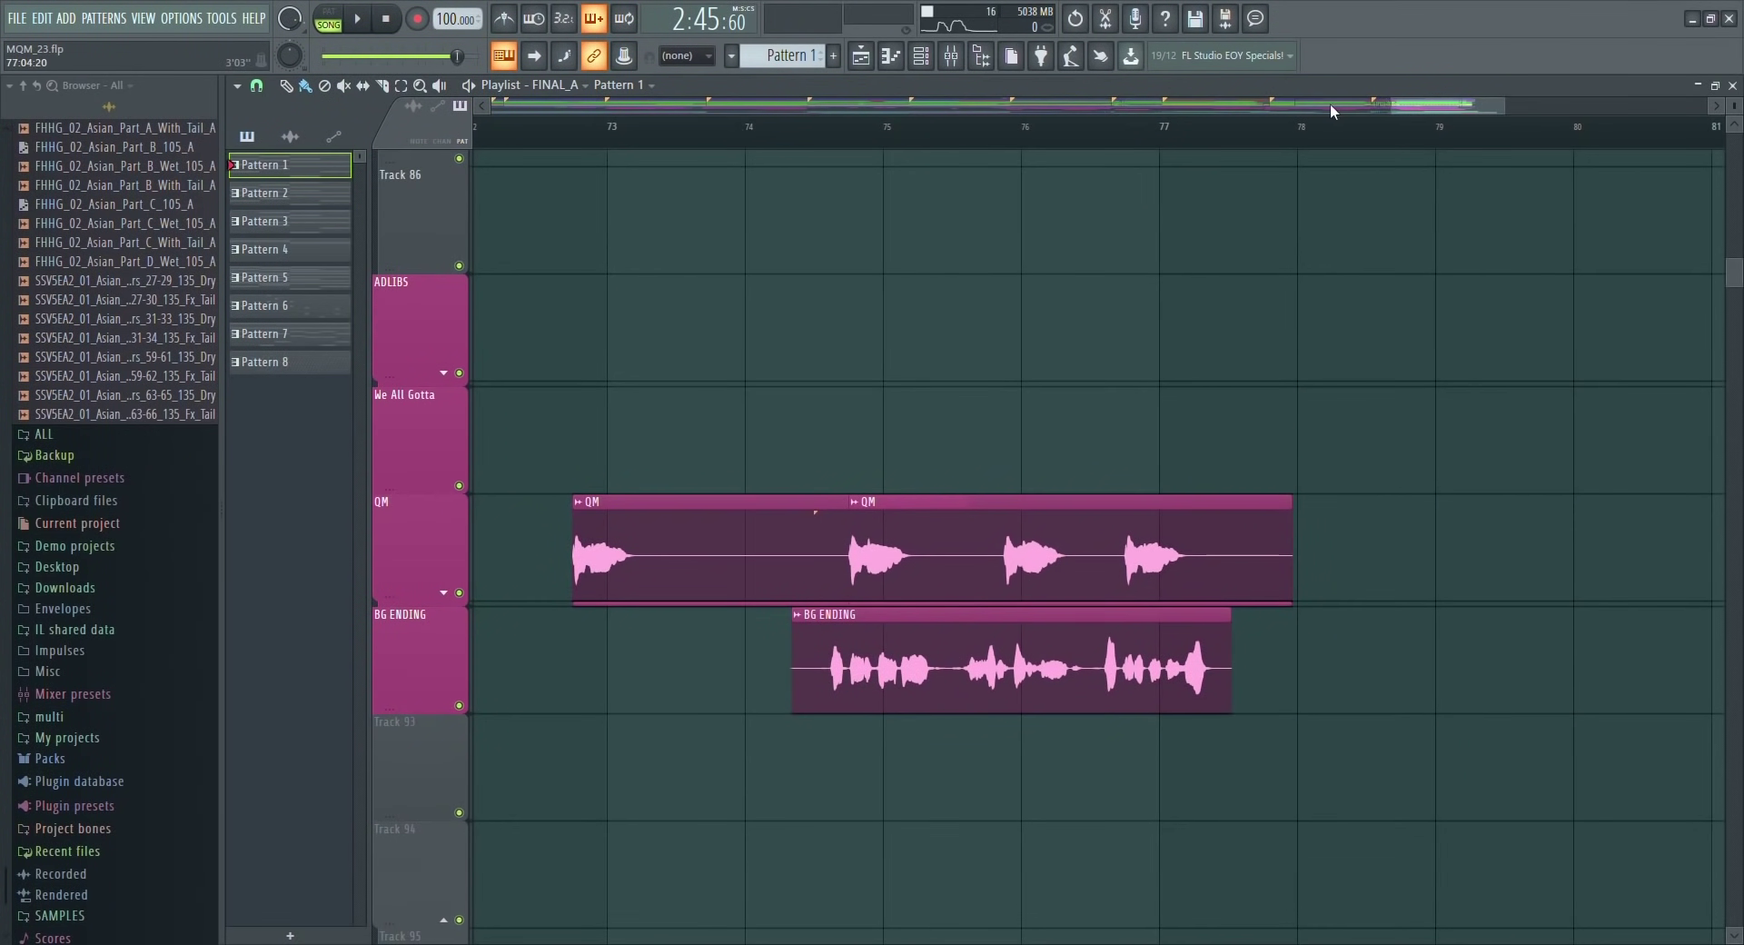
pyautogui.scroll(-2, 1332, 111)
pyautogui.press('space')
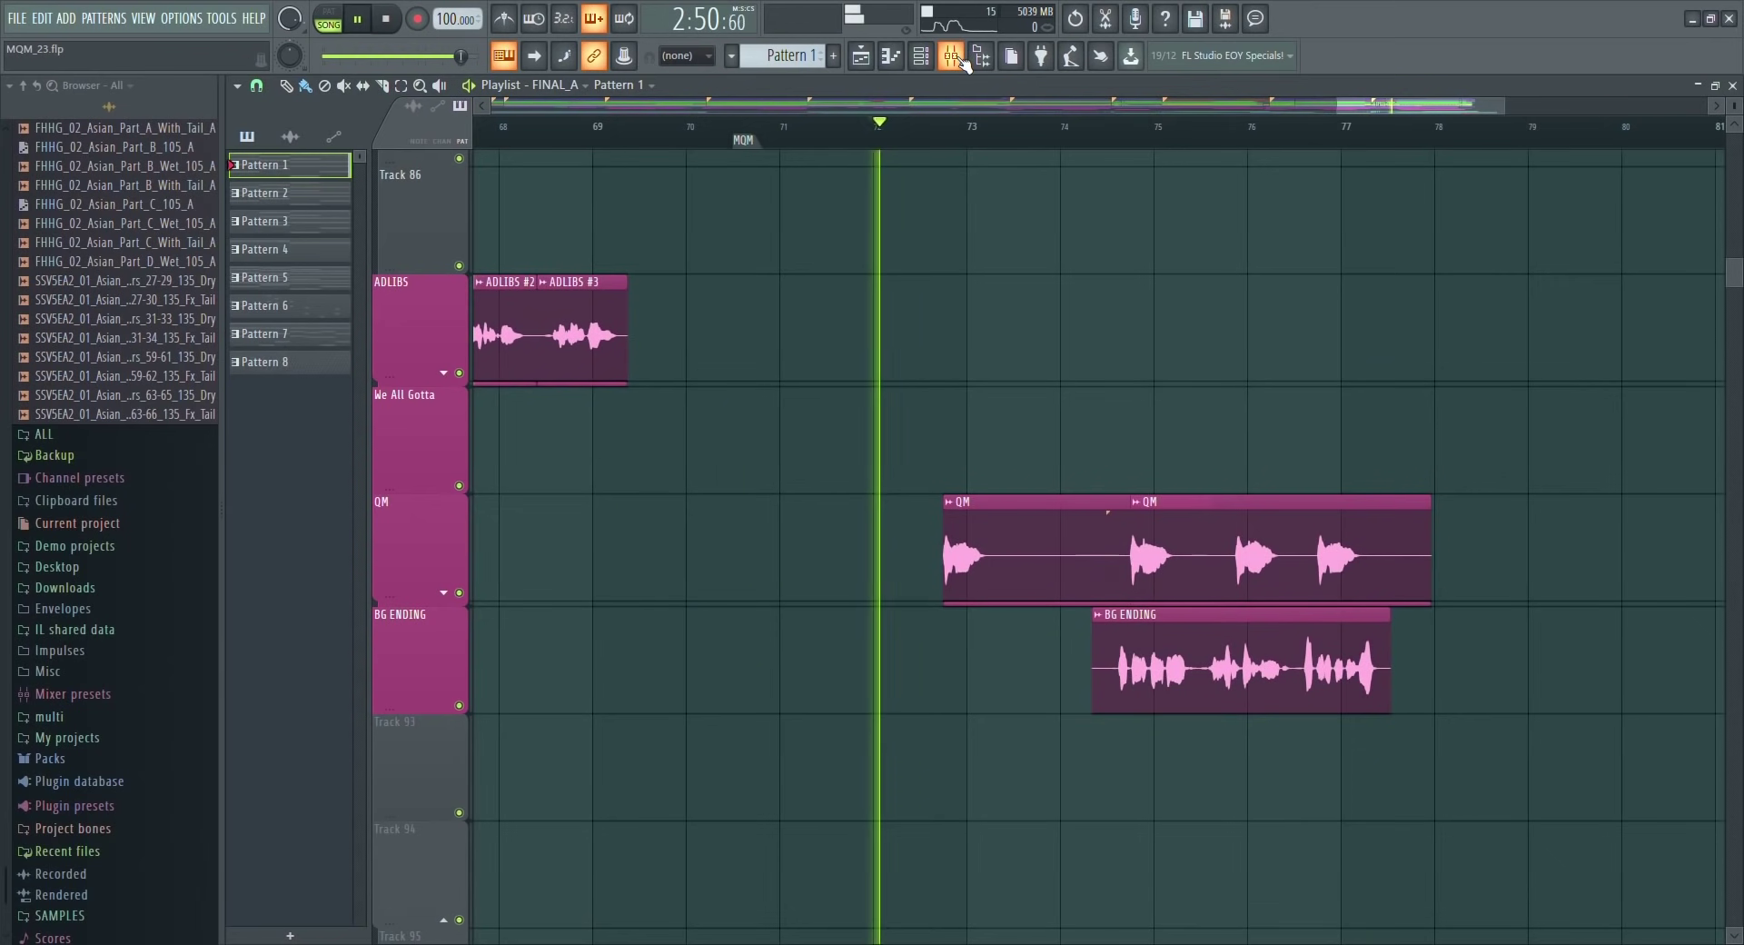
pyautogui.click(954, 56)
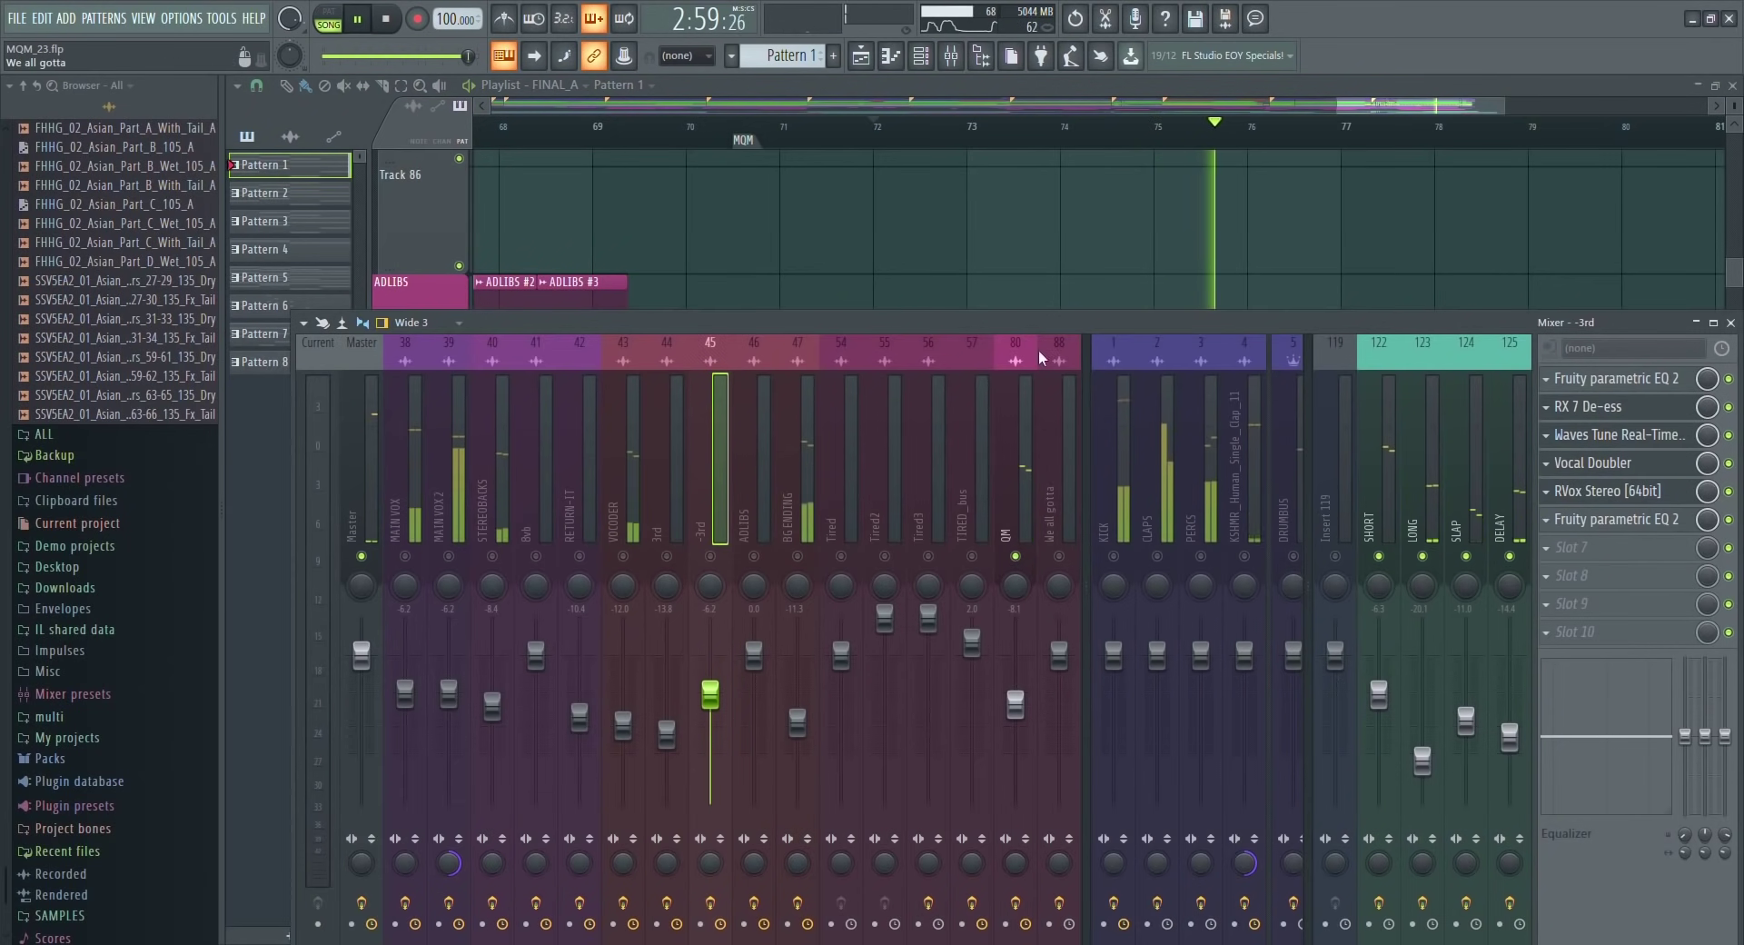
# Examine the QM and BG ENDING clips in the playlist during playback, and stop the song.
pyautogui.press('F9')
pyautogui.scroll(-5, 1059, 397)
pyautogui.scroll(3, 1414, 790)
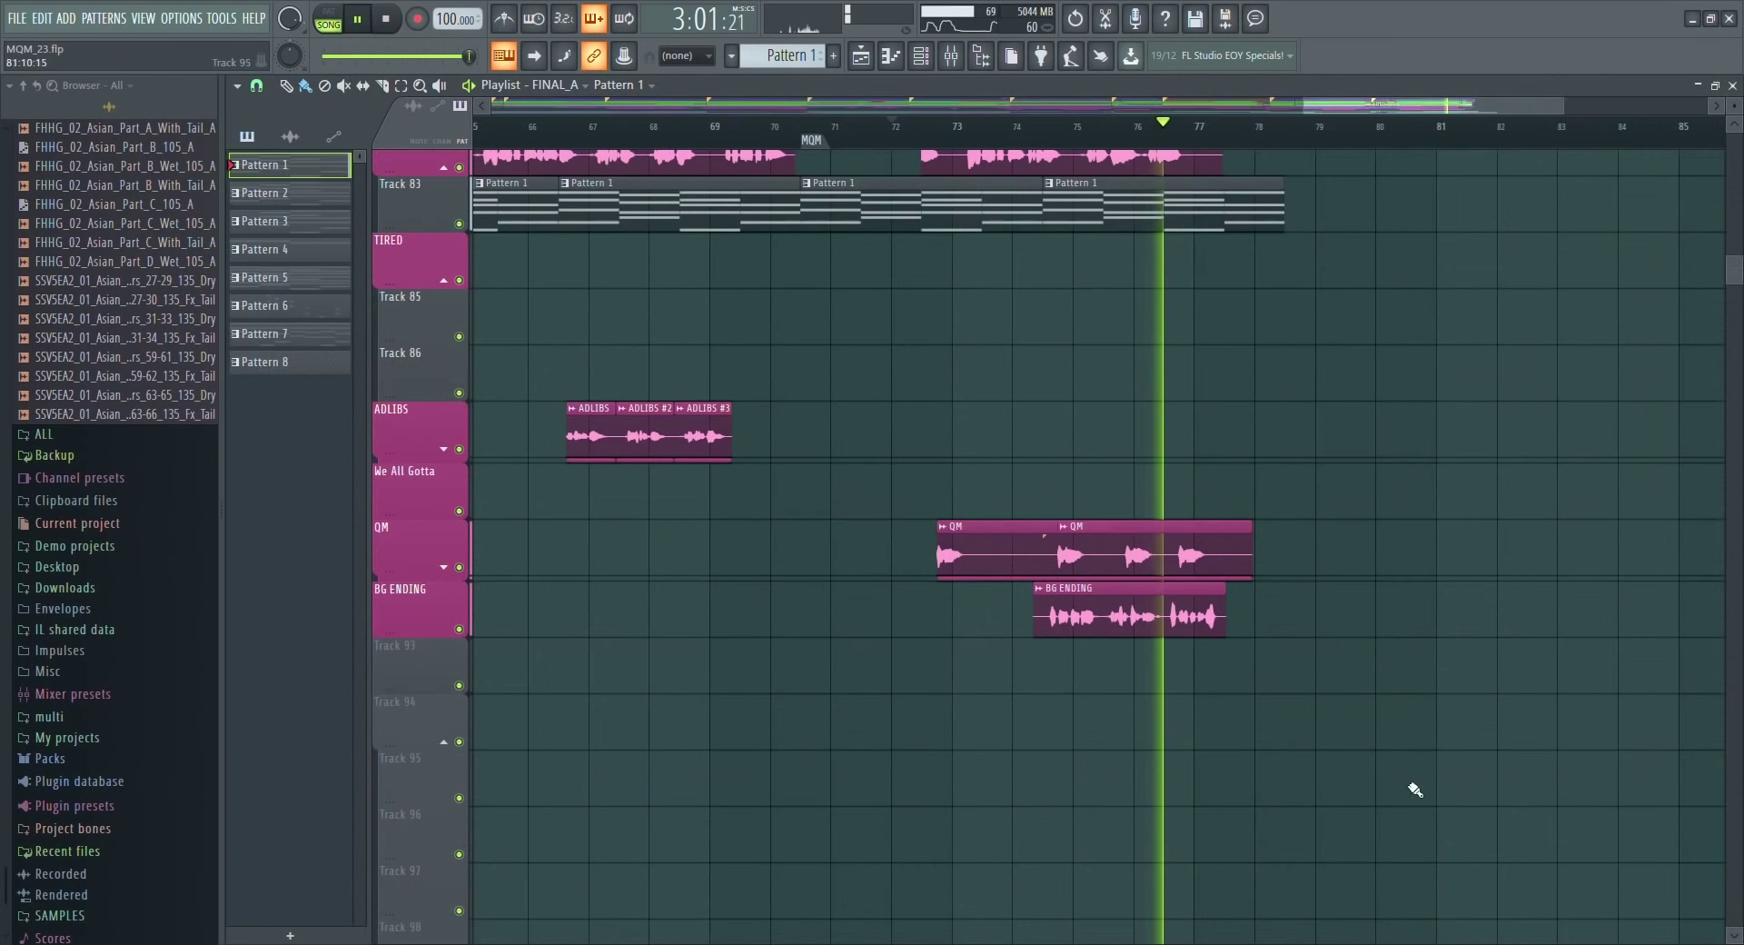
pyautogui.moveTo(864, 693); pyautogui.dragTo(1308, 480)
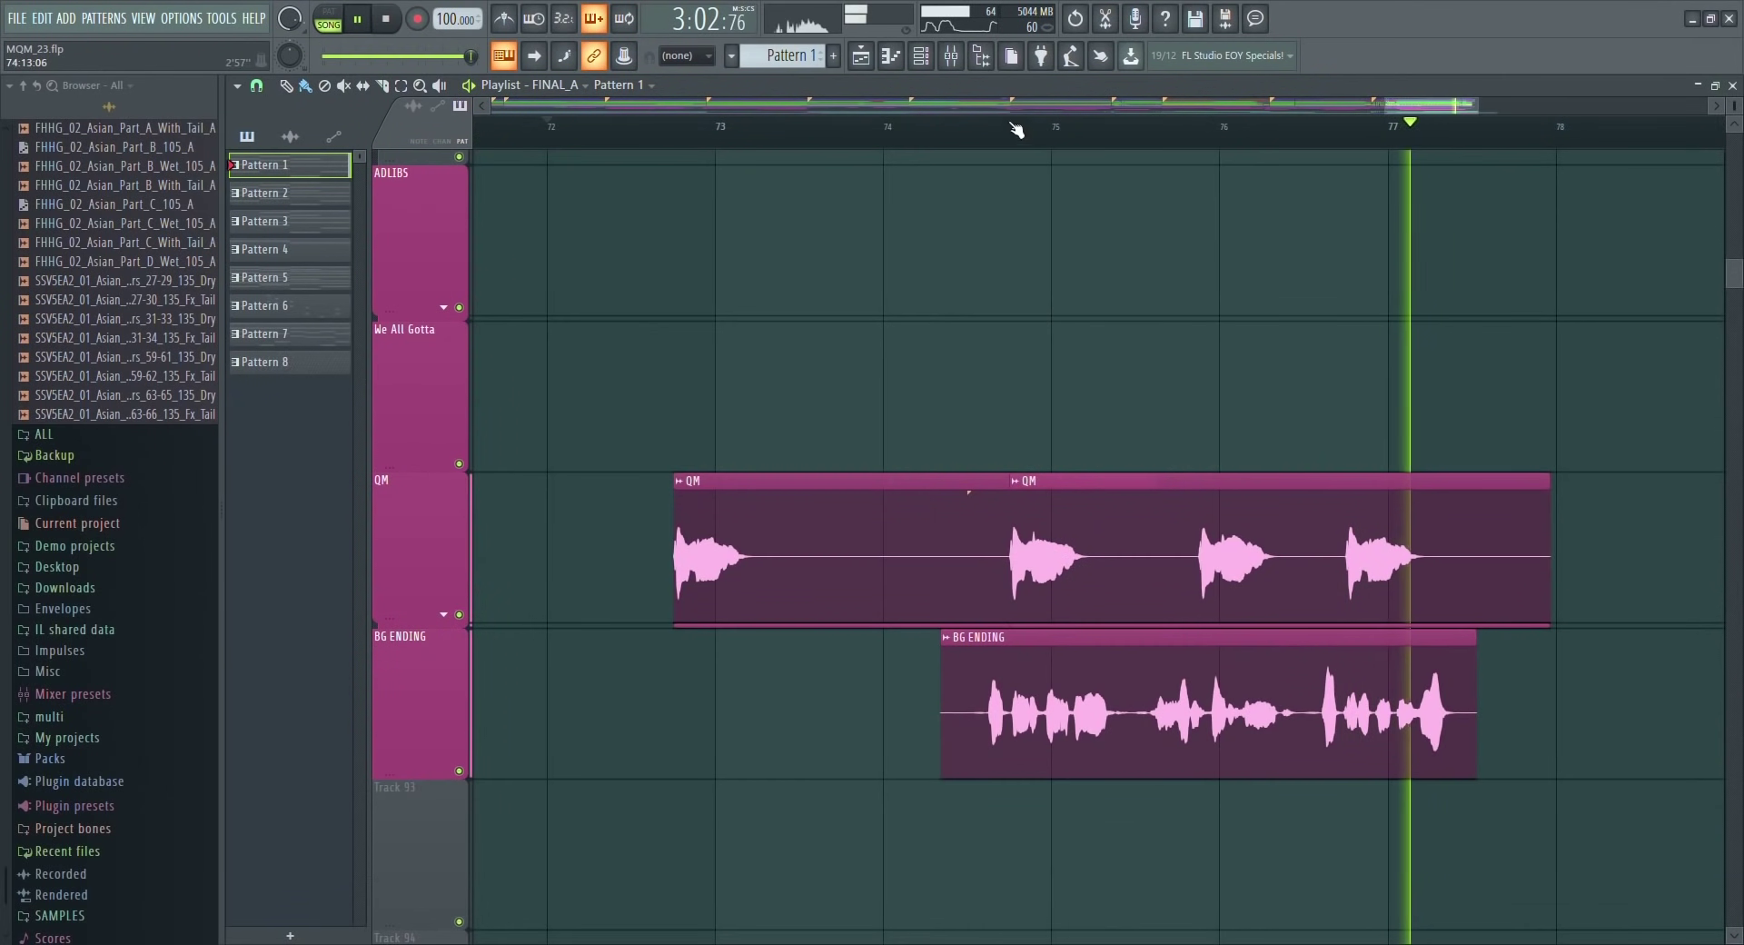
pyautogui.press('space')
# Show the Wider and OneKnob Driver Stereo settings on QM and play the track through them.
pyautogui.click(951, 56)
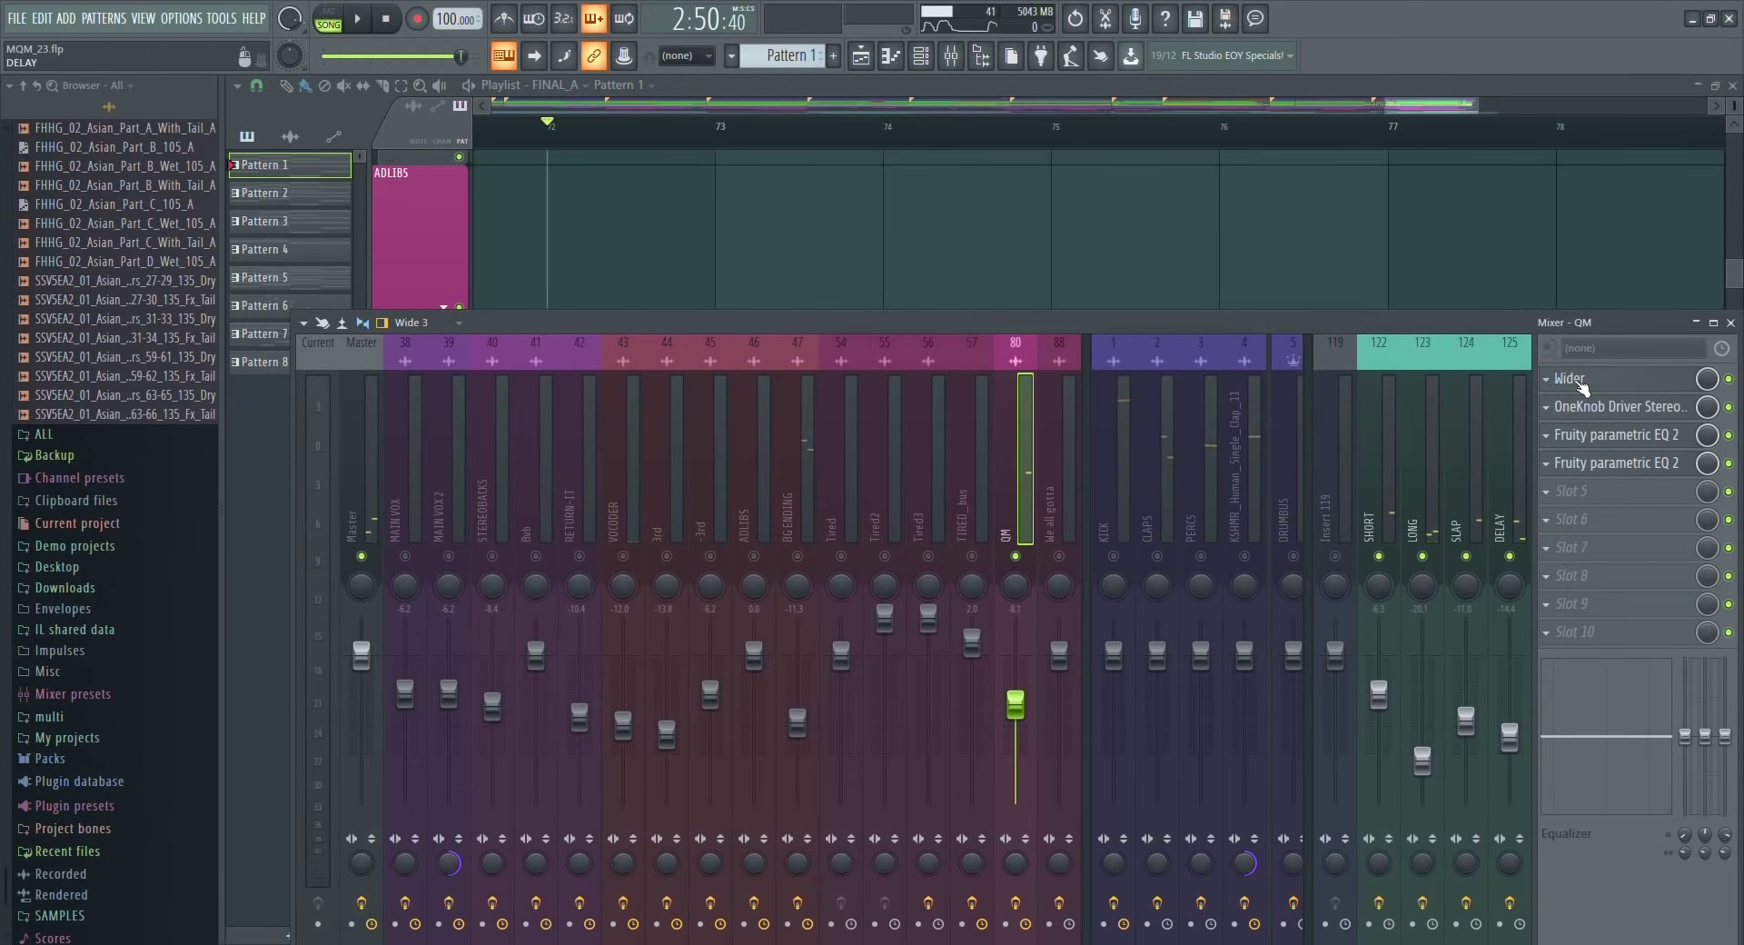
pyautogui.click(1571, 379)
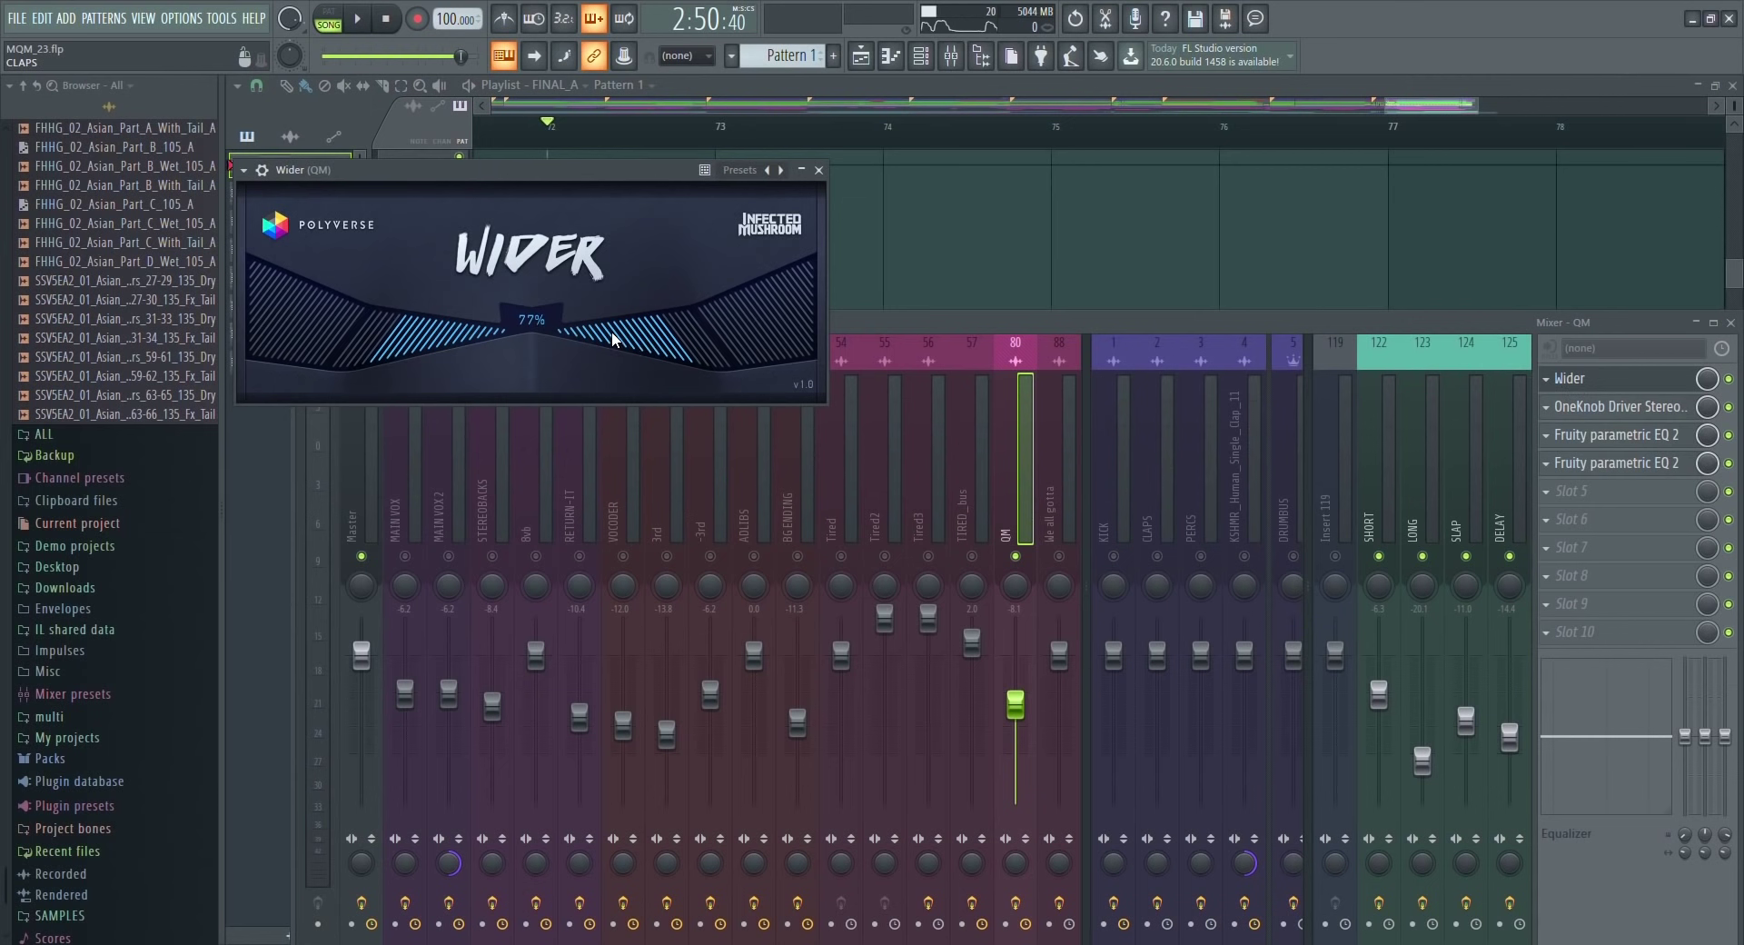
pyautogui.click(1579, 414)
pyautogui.press('space')
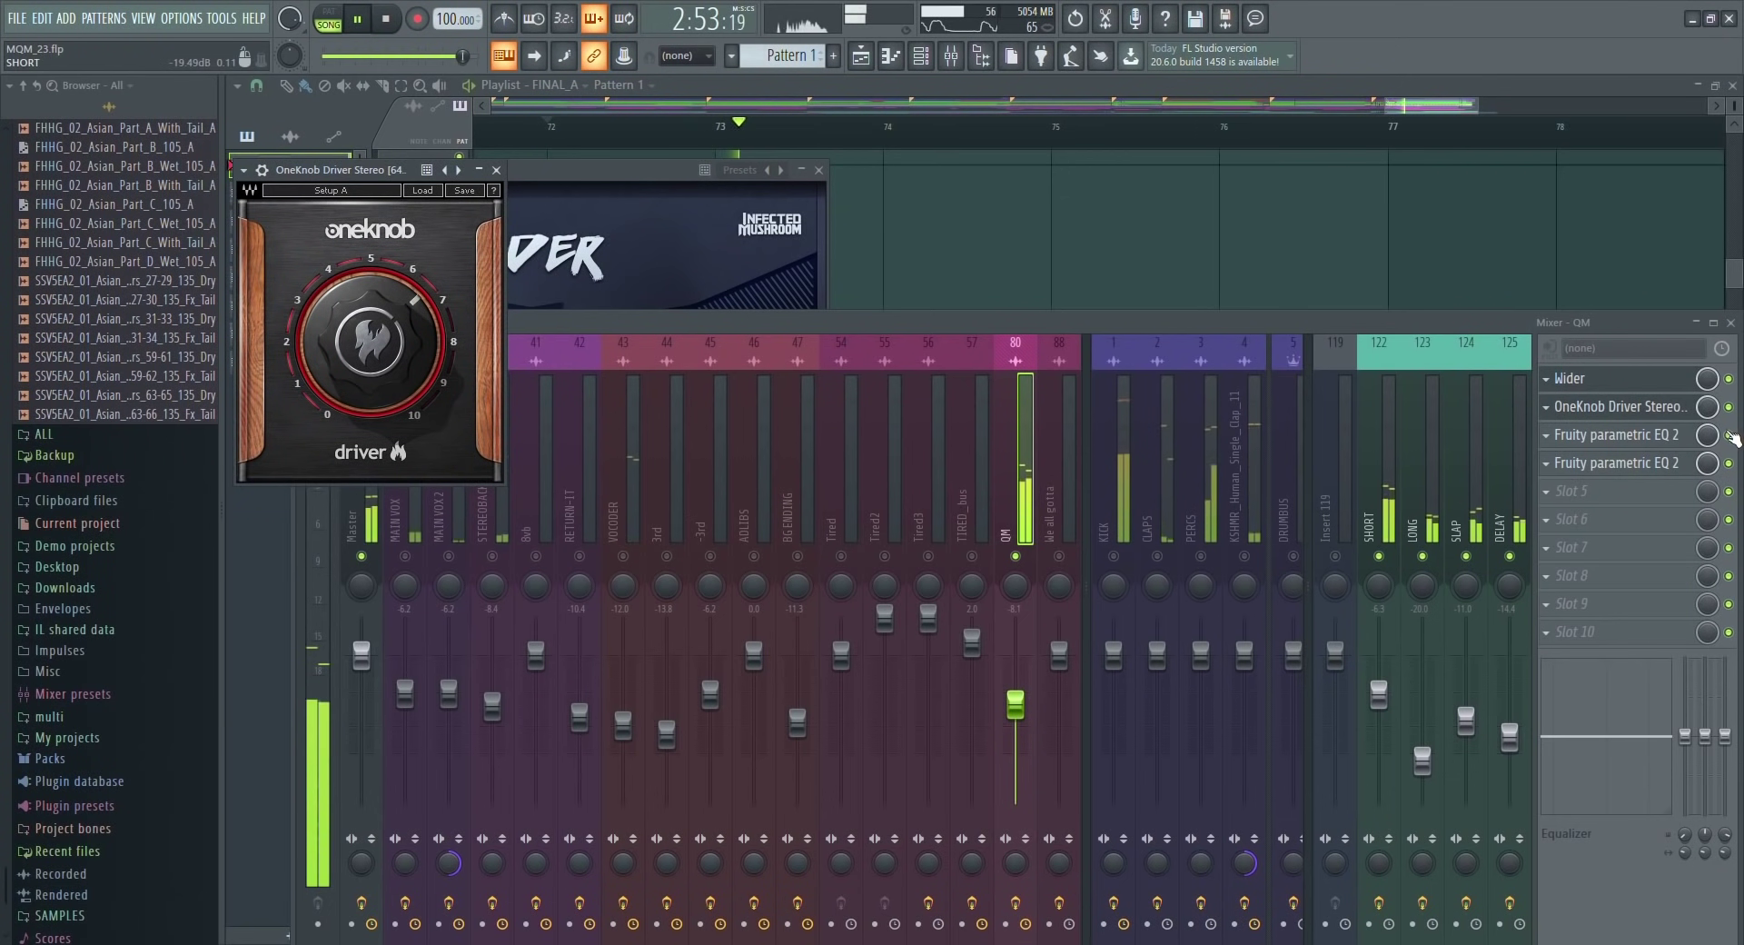
# Stop playback and show the curves of both Fruity parametric EQ 2 plug-ins on QM.
pyautogui.click(1598, 434)
pyautogui.press('space')
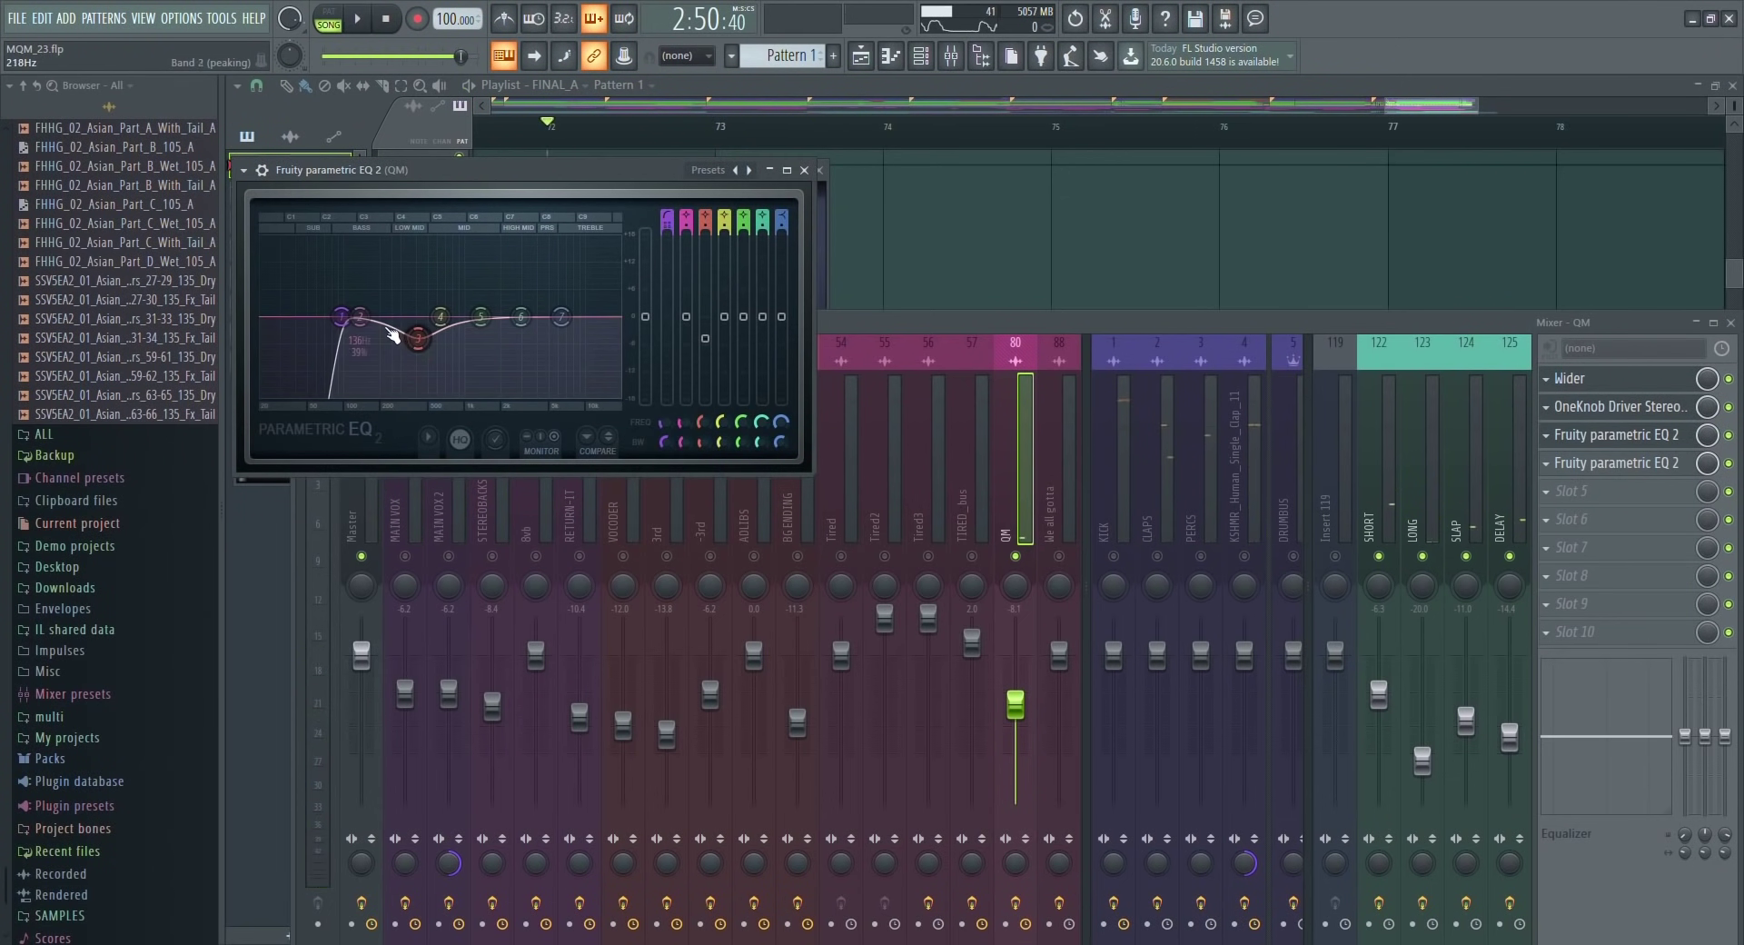
pyautogui.click(1587, 465)
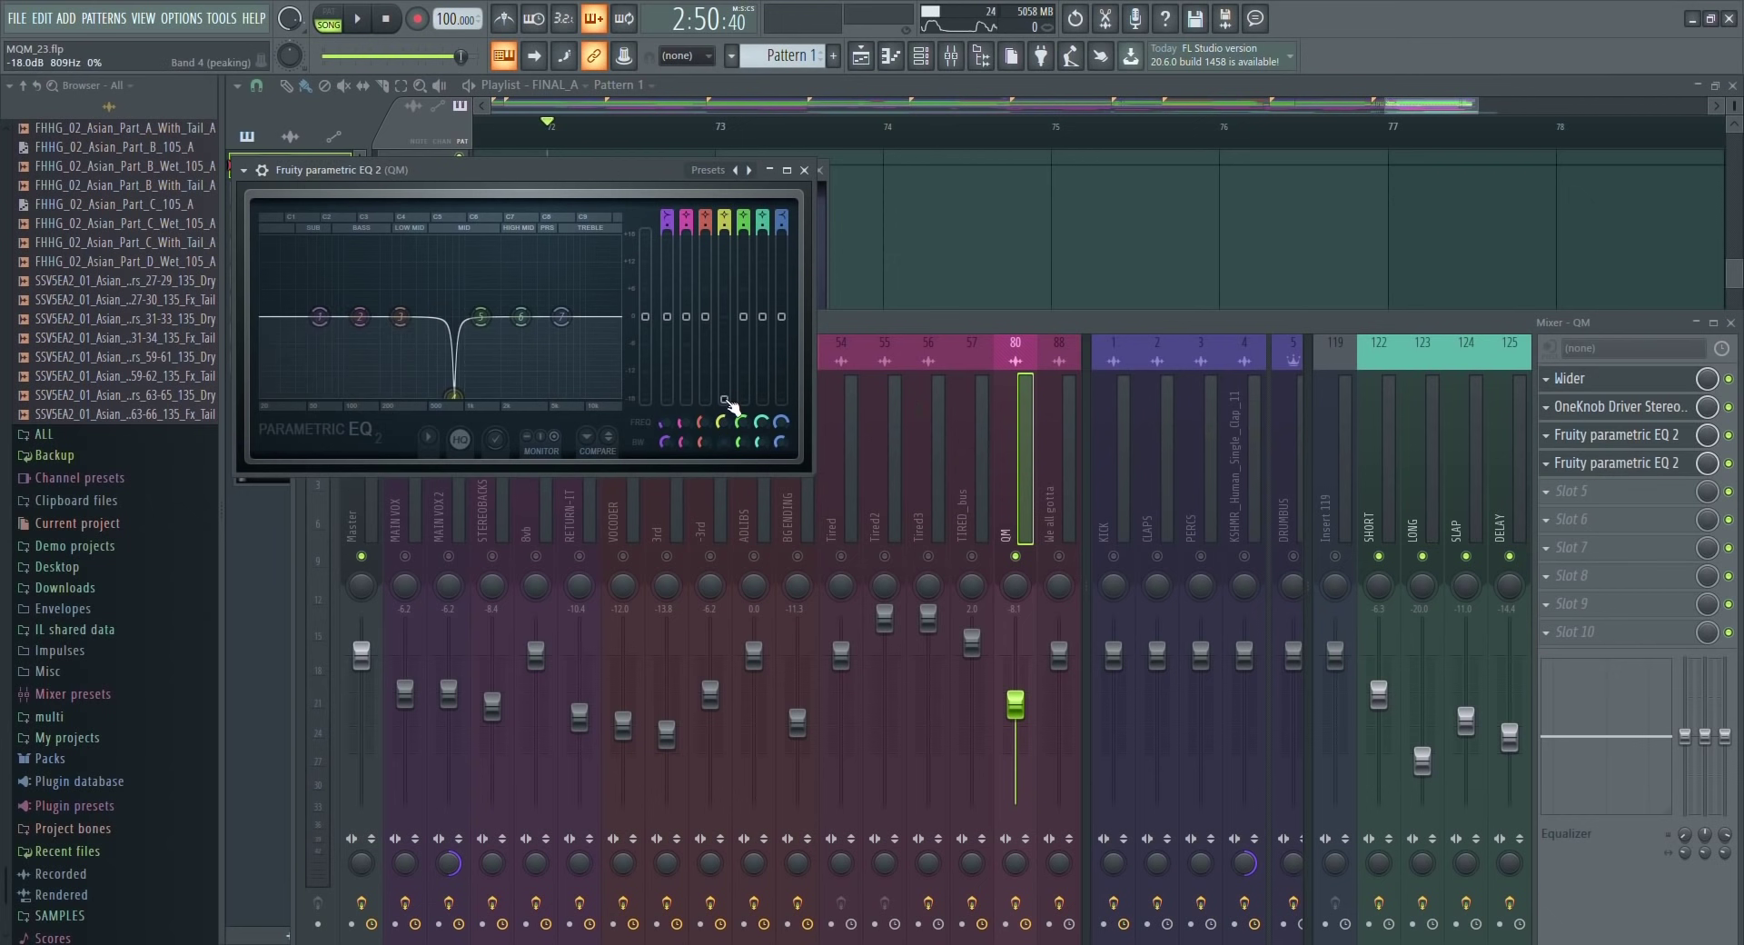
# Boost band 4 of QM's second Fruity parametric EQ 2 to maximum, audition it, and return the band to its full cut.
pyautogui.moveTo(726, 402); pyautogui.dragTo(723, 234)
pyautogui.press('space')
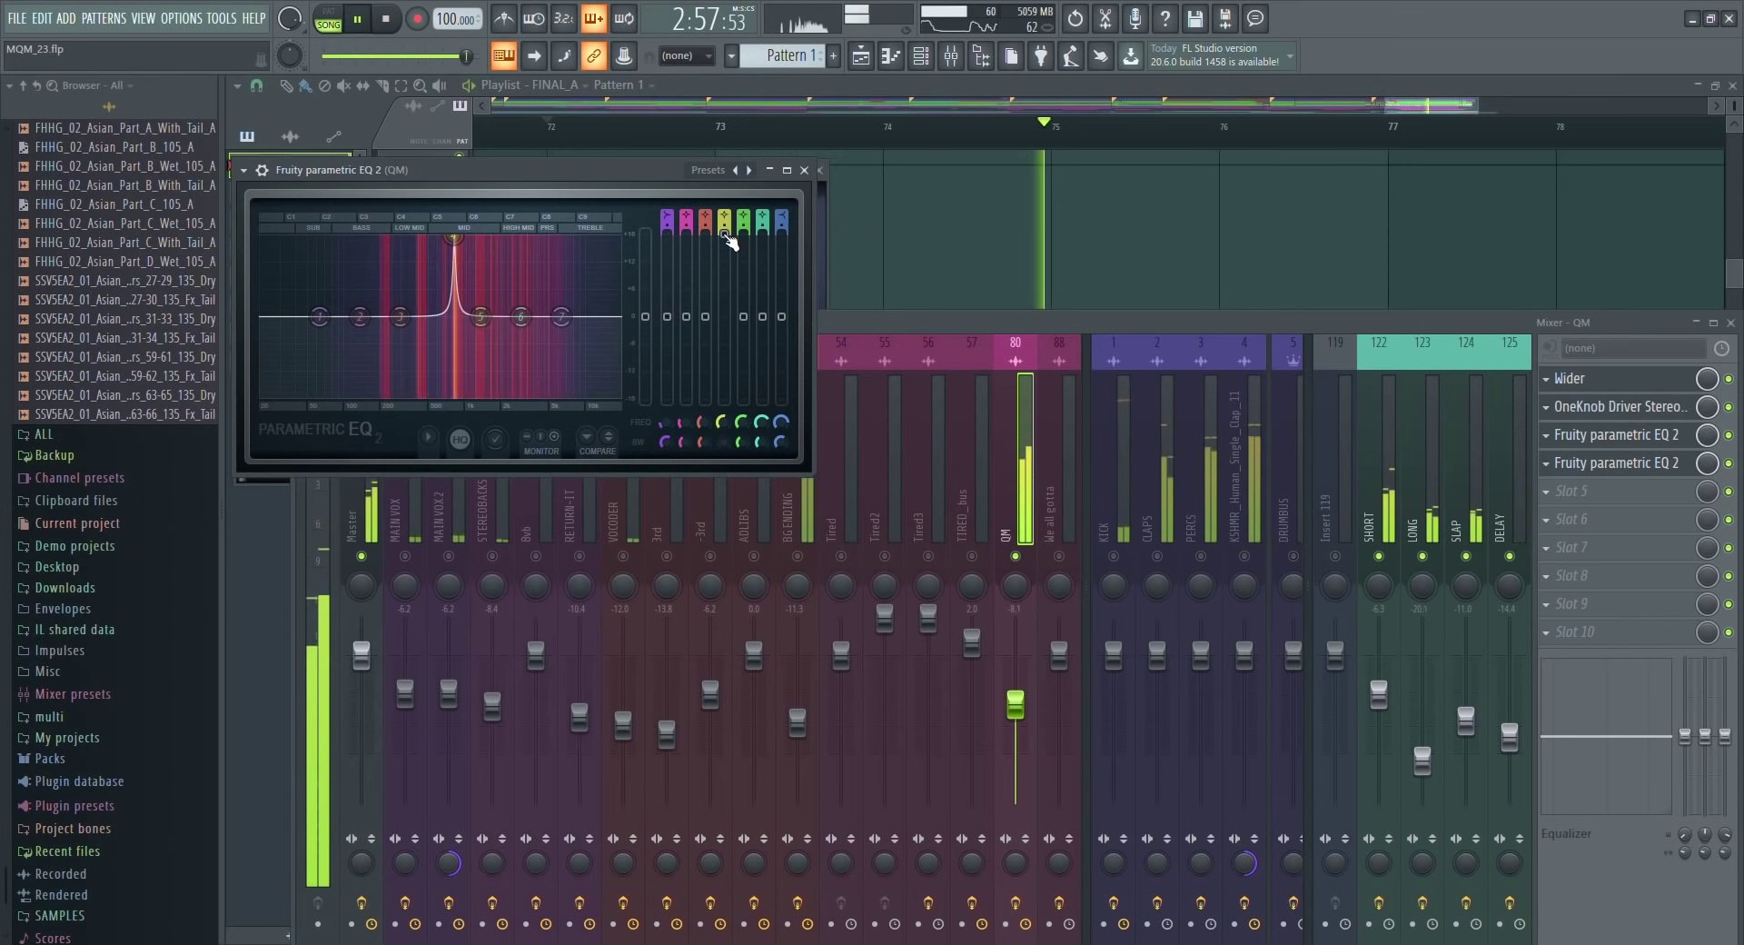
pyautogui.moveTo(731, 238); pyautogui.dragTo(724, 399)
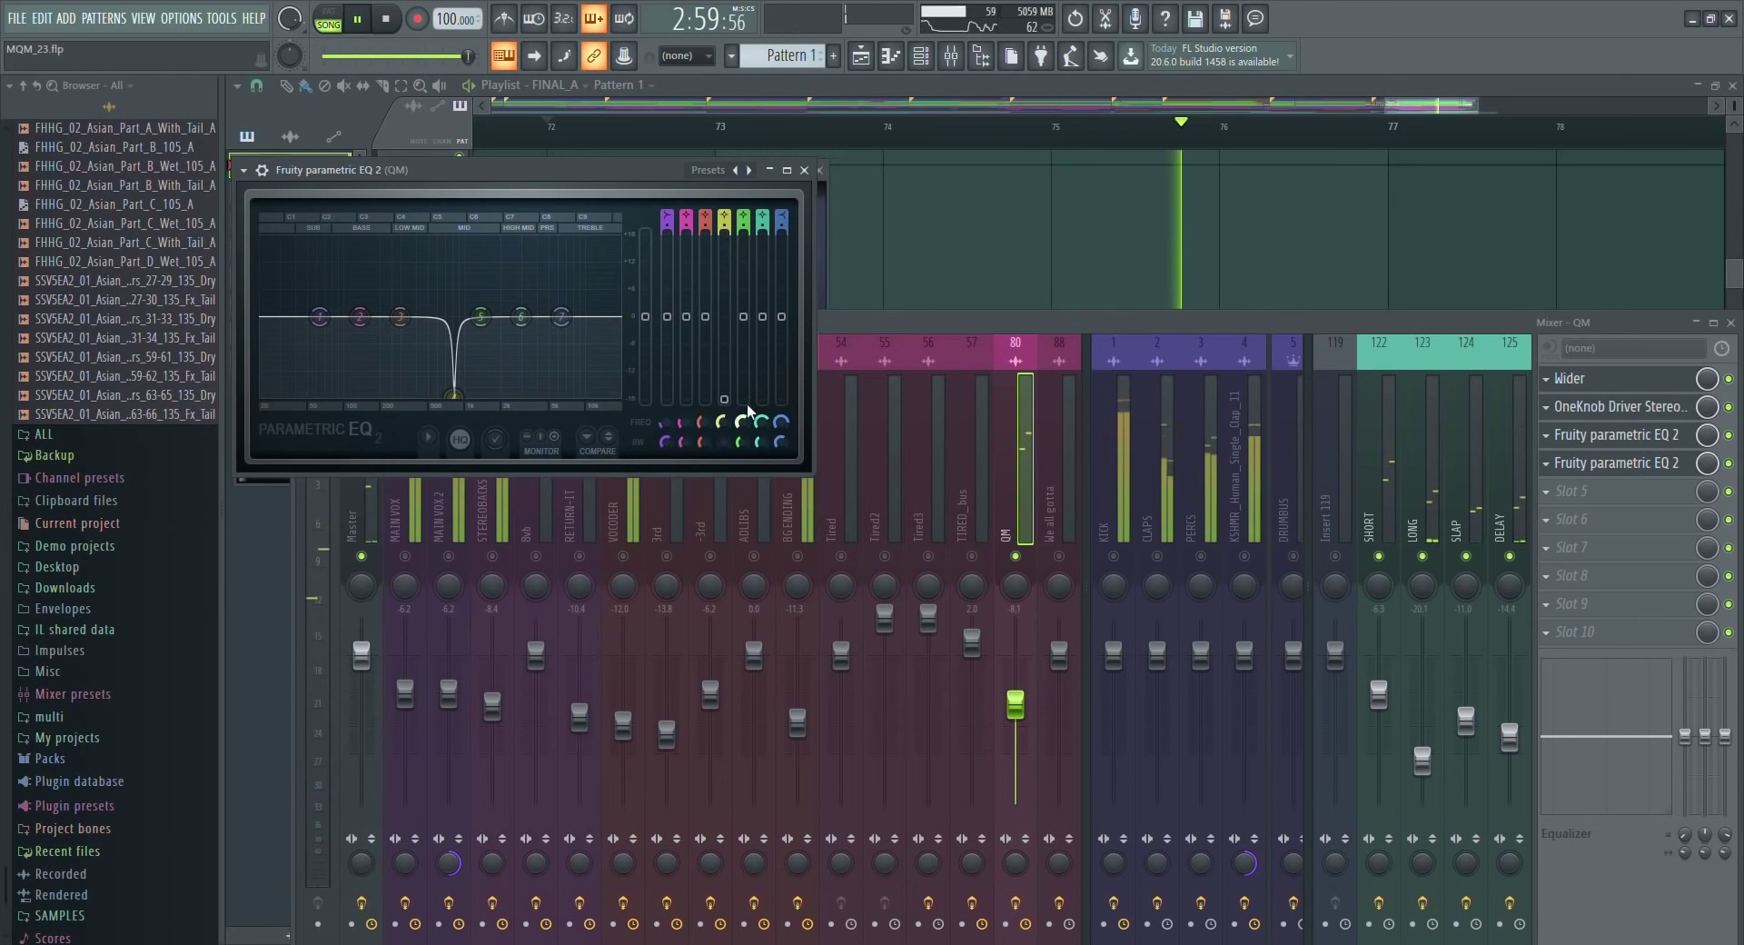
pyautogui.press('space')
# Play the full mix from bar 74 while viewing the QM and BG ENDING clips in the playlist.
pyautogui.press('F5')
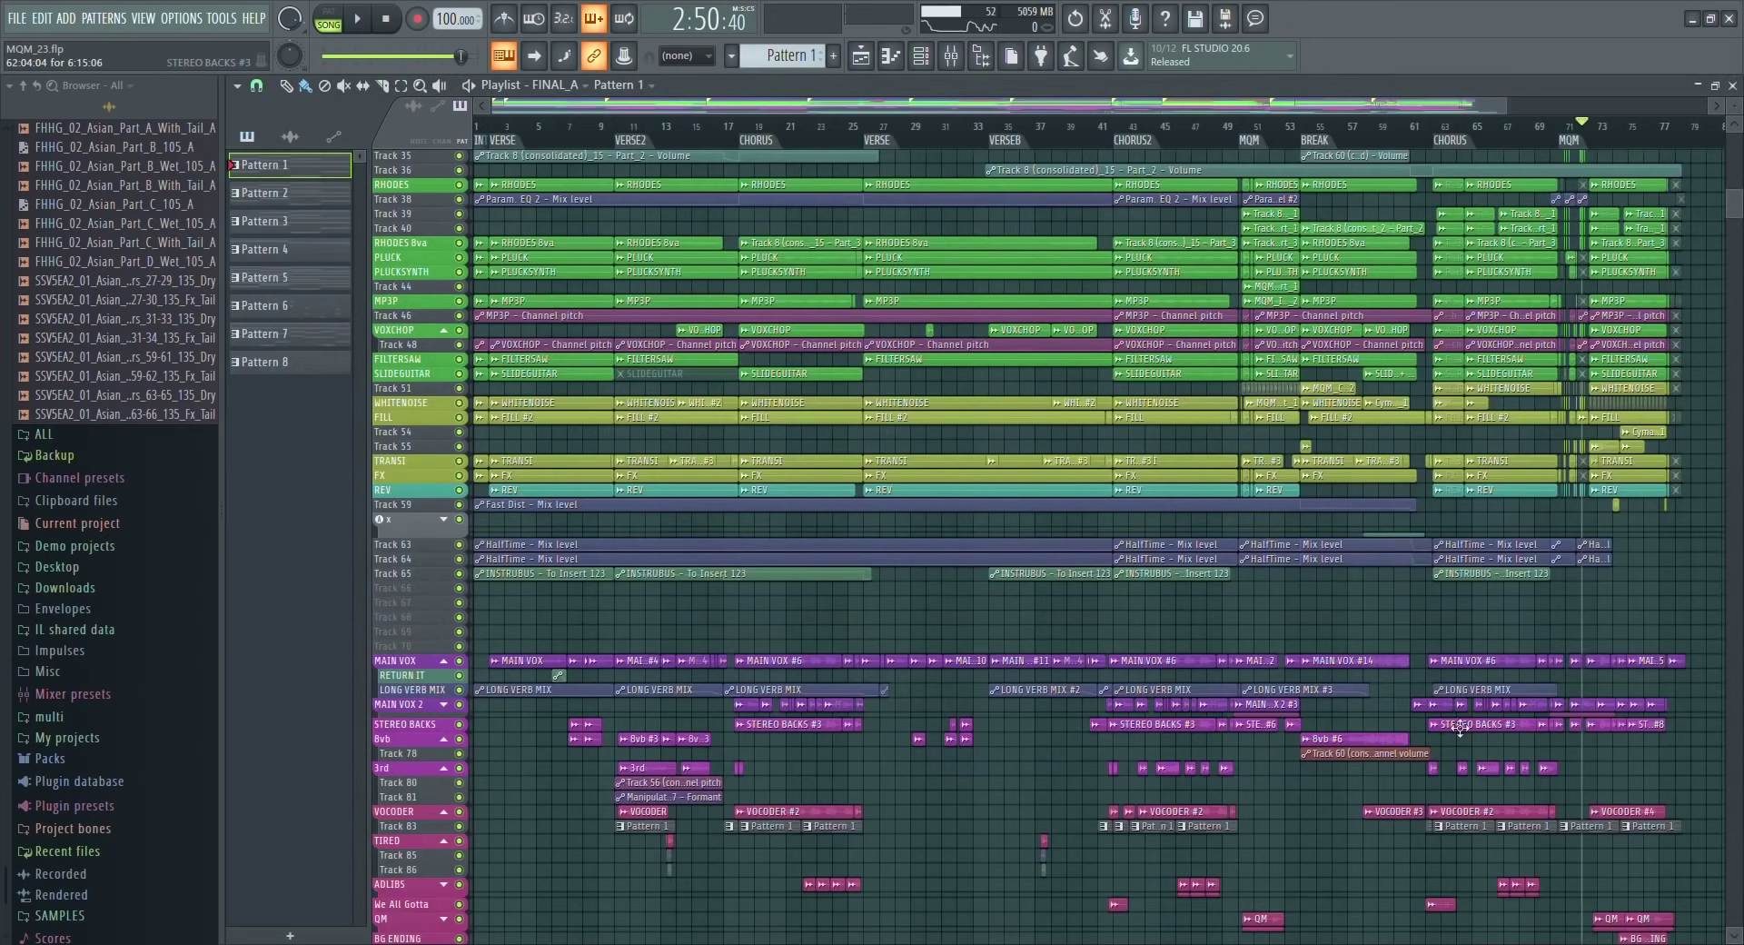
pyautogui.scroll(5, 960, 713)
pyautogui.scroll(3, 960, 713)
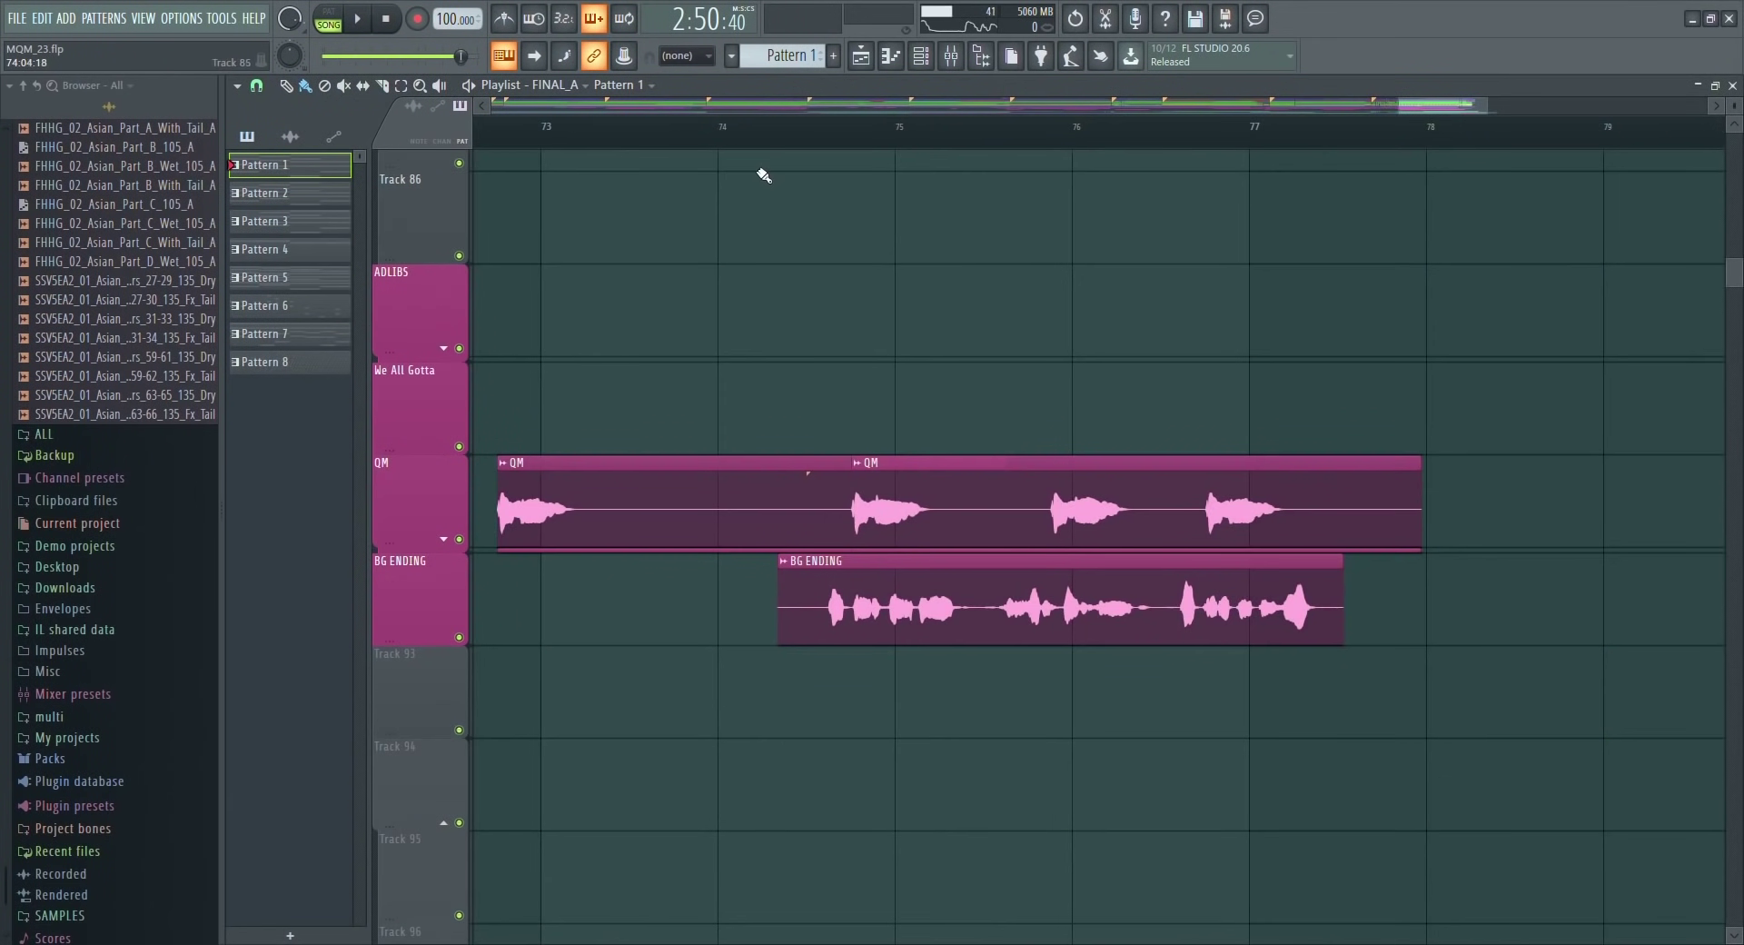
pyautogui.click(720, 126)
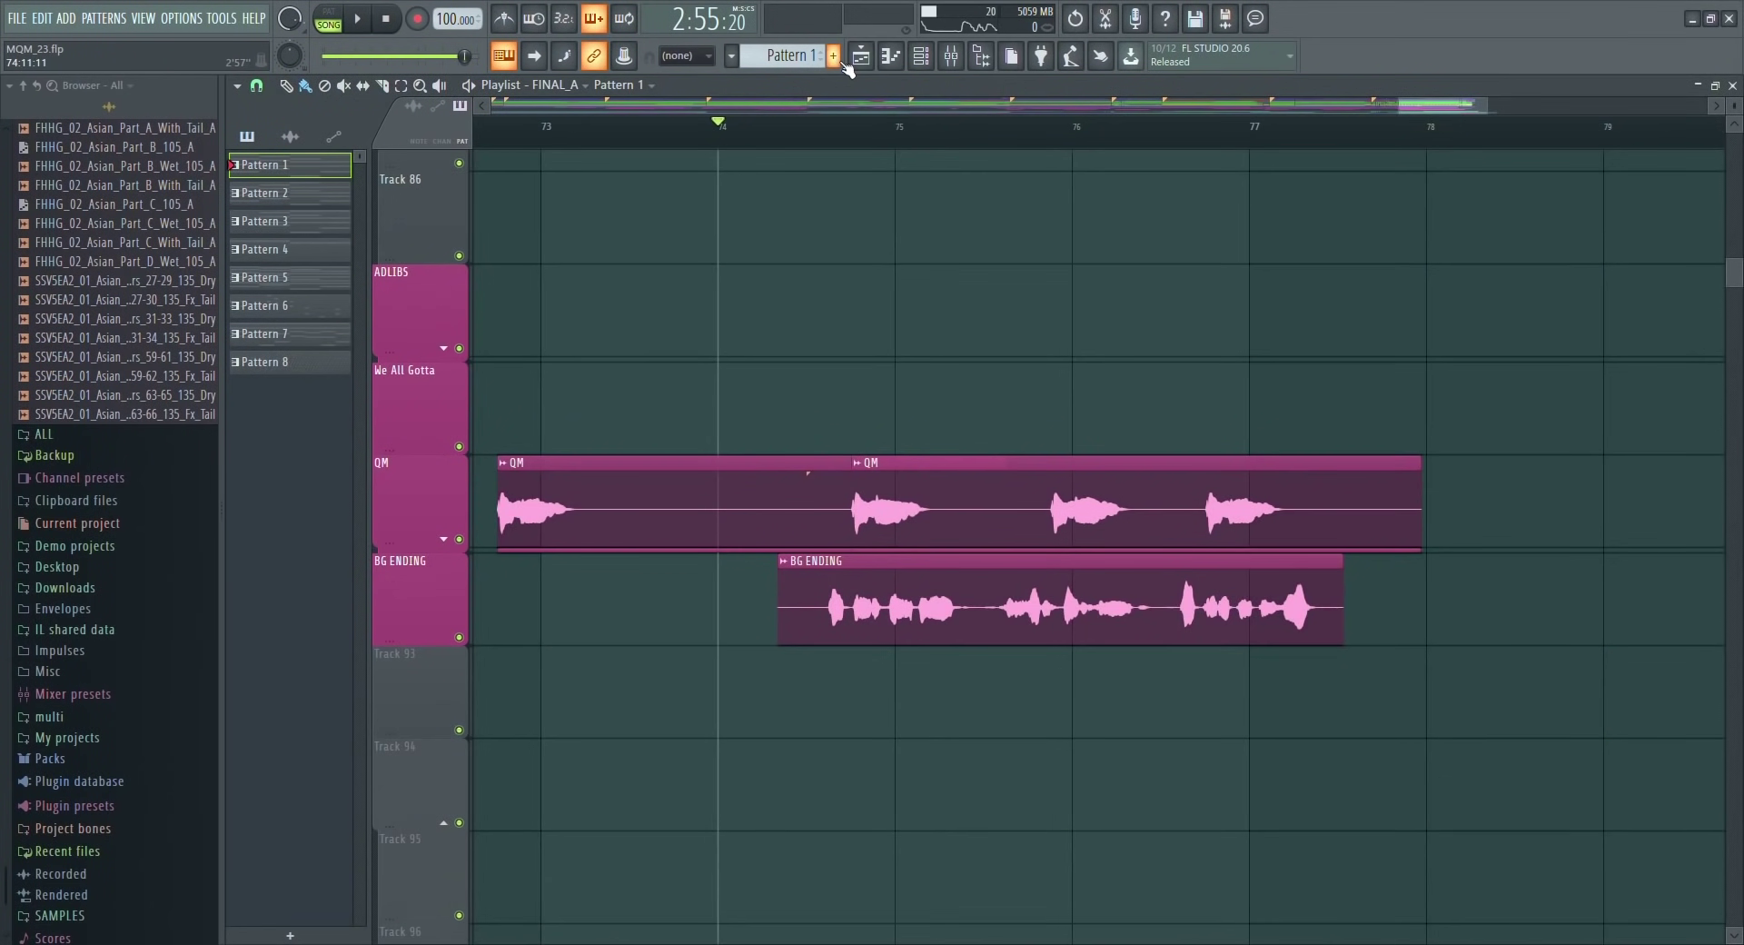
pyautogui.press('space')
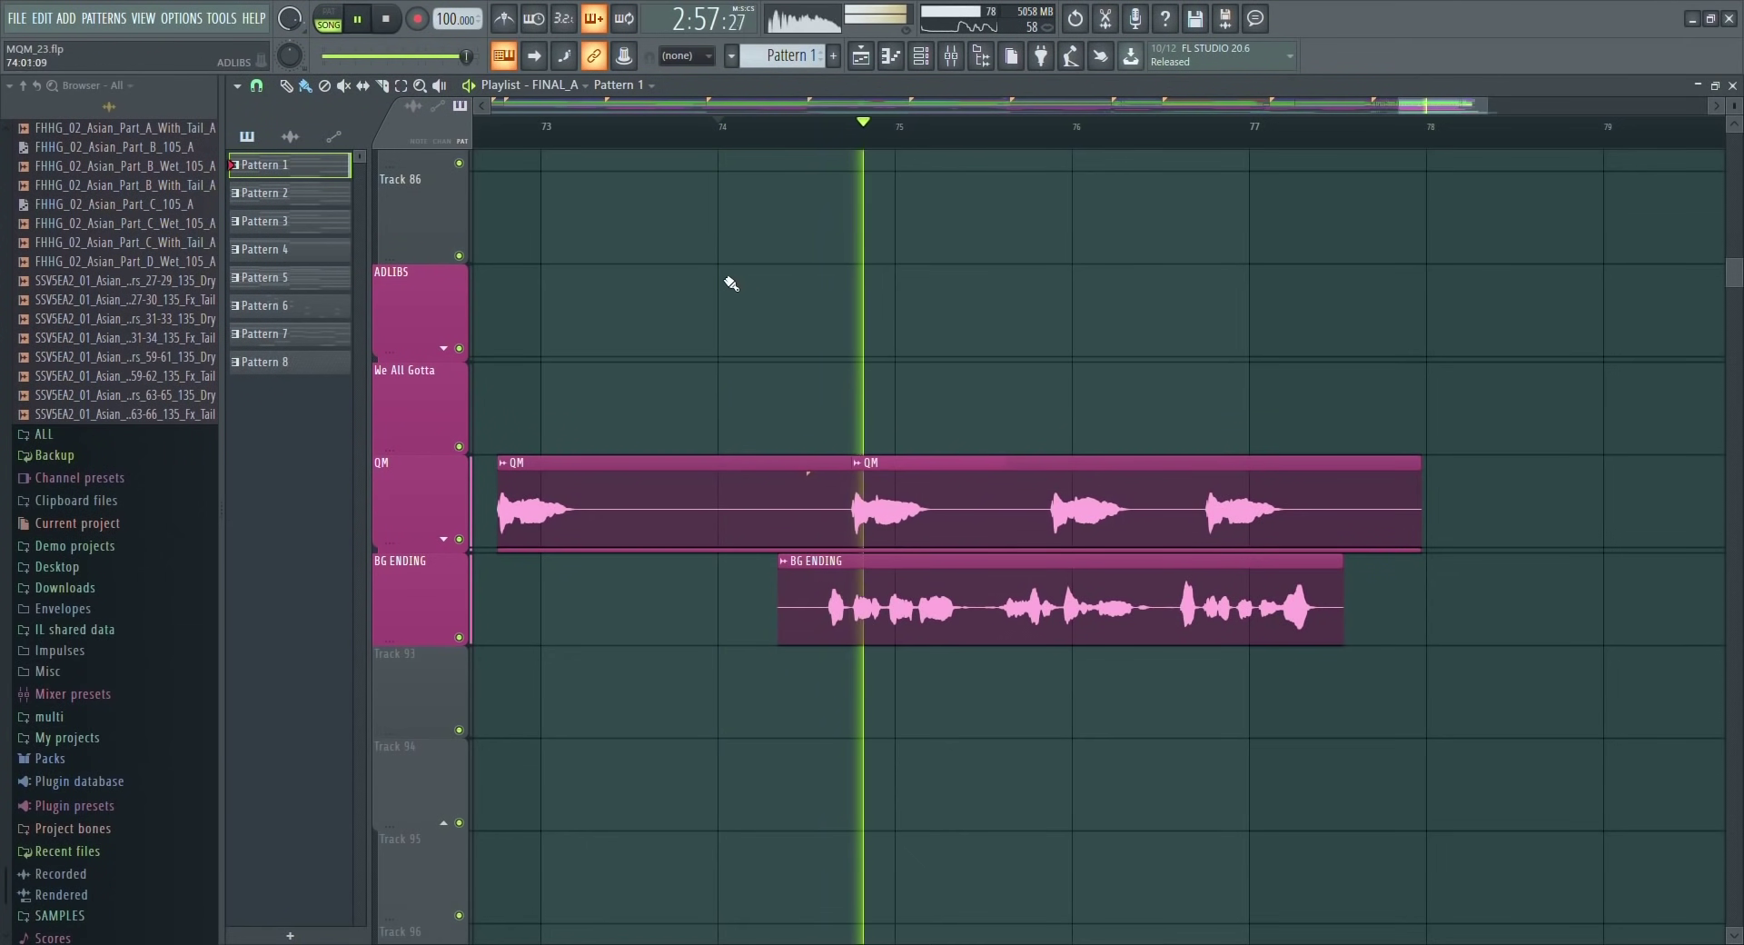
pyautogui.moveTo(693, 264); pyautogui.dragTo(1561, 803)
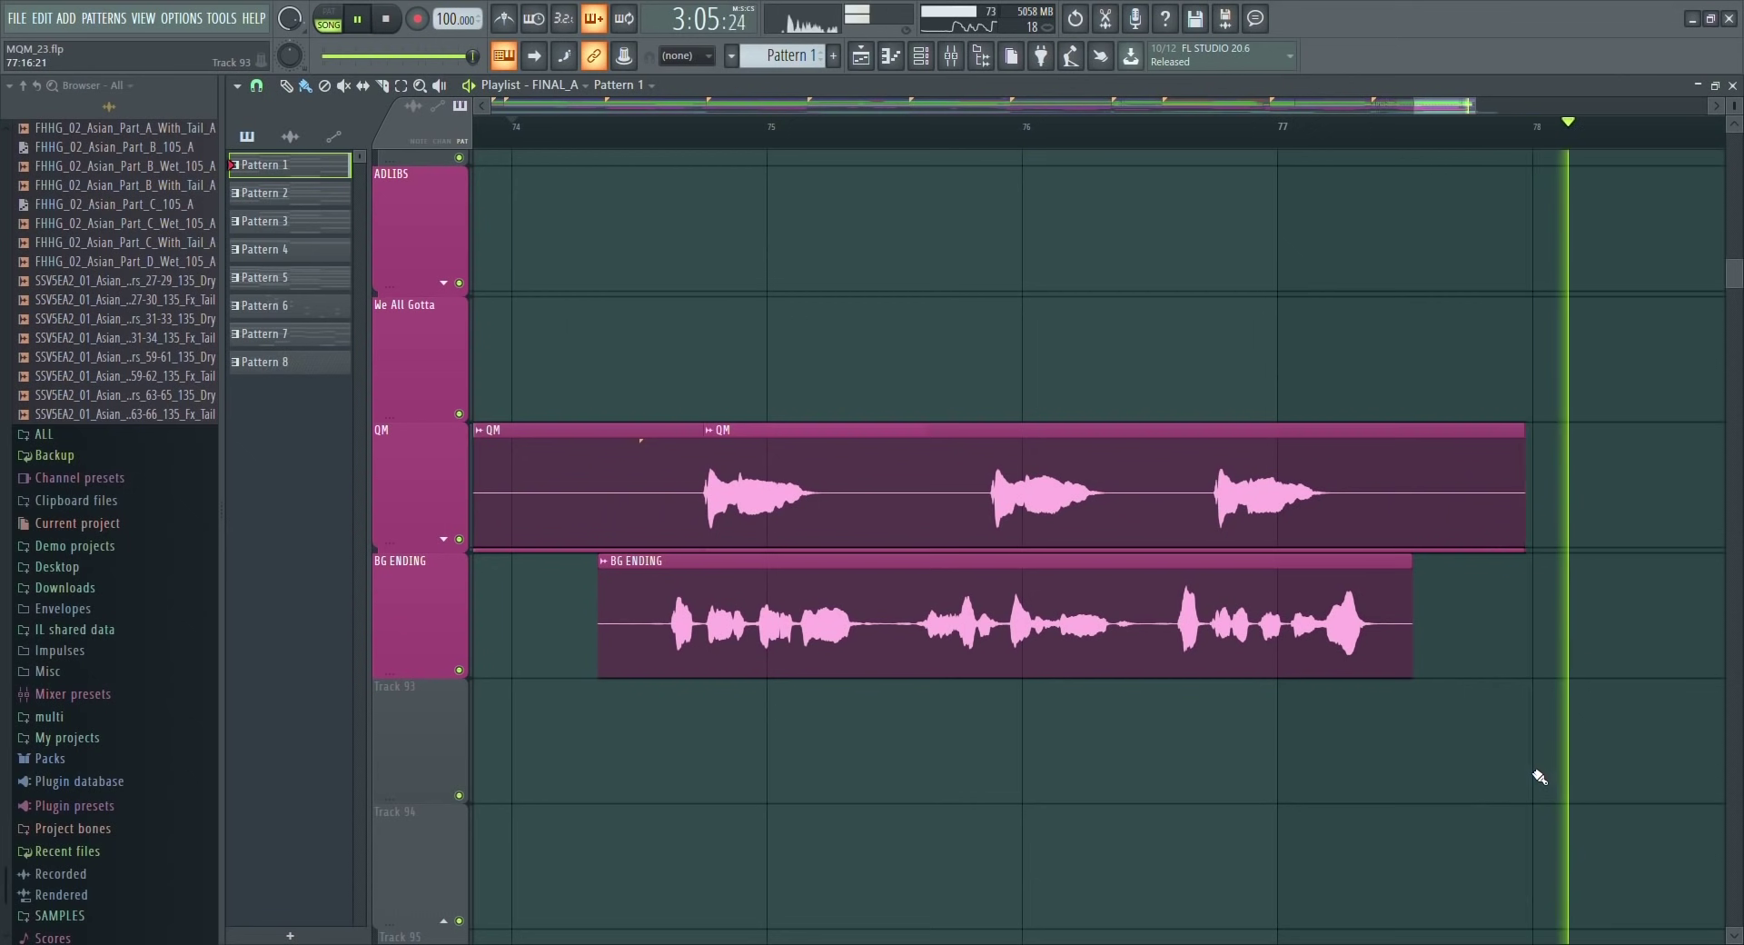
pyautogui.press('space')
# Solo the BG ENDING track in the mixer and play it from bar 74.
pyautogui.press('F9')
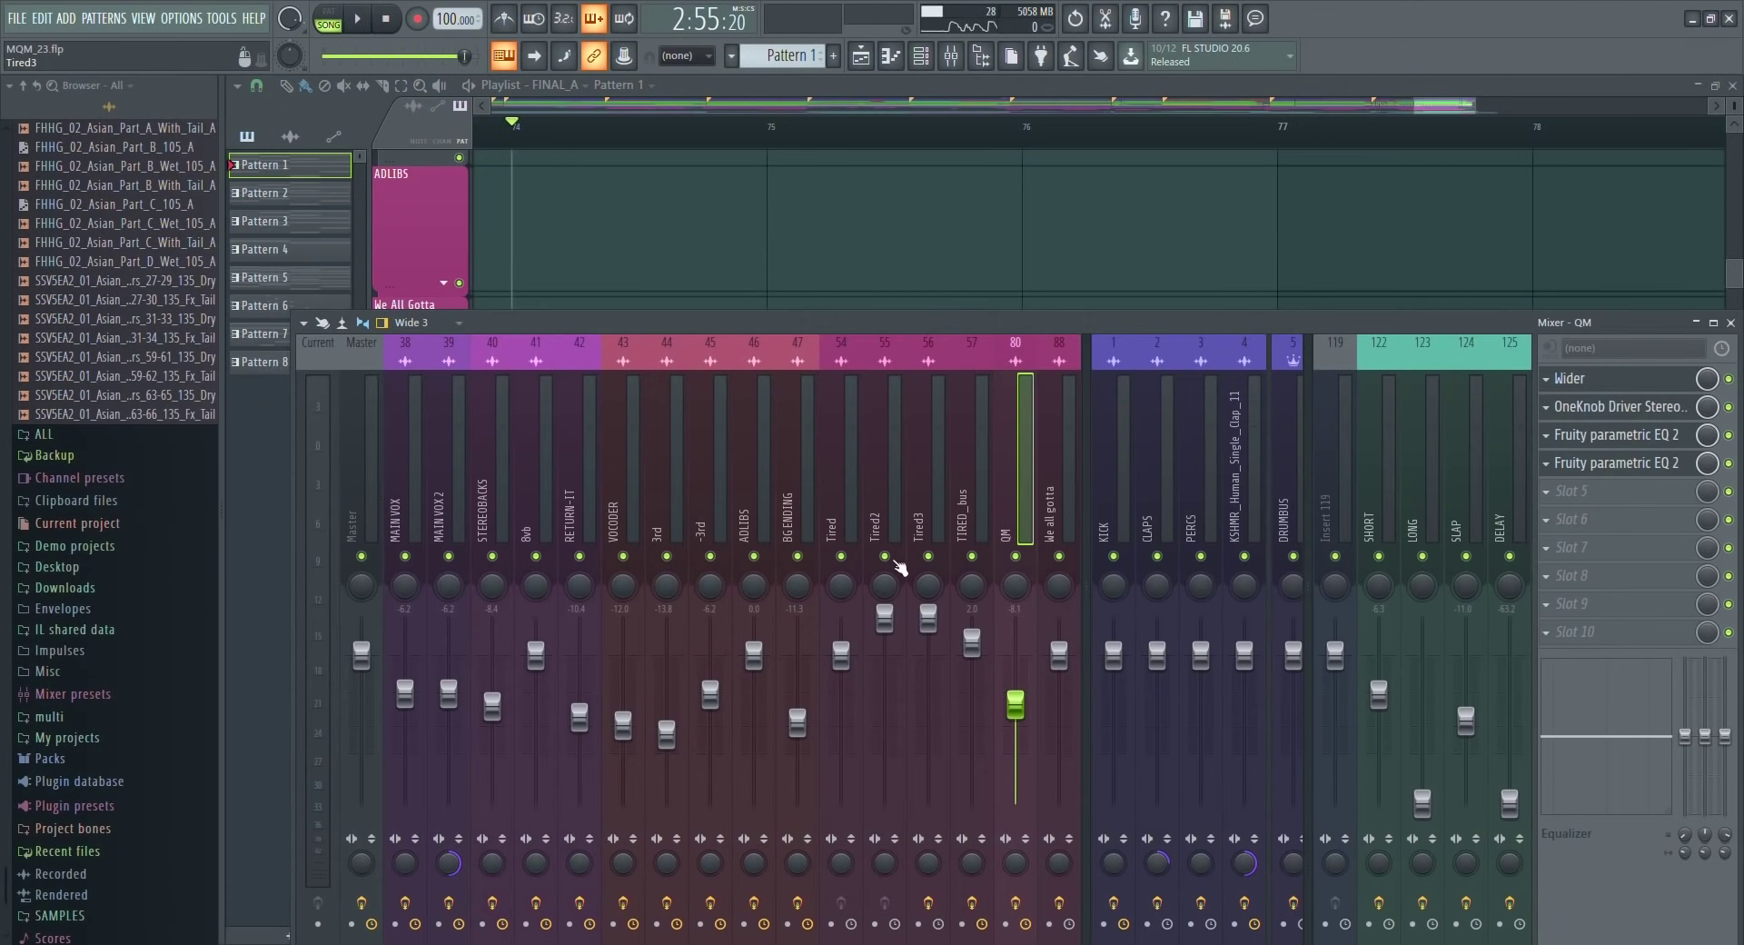
pyautogui.rightClick(797, 557)
pyautogui.press('space')
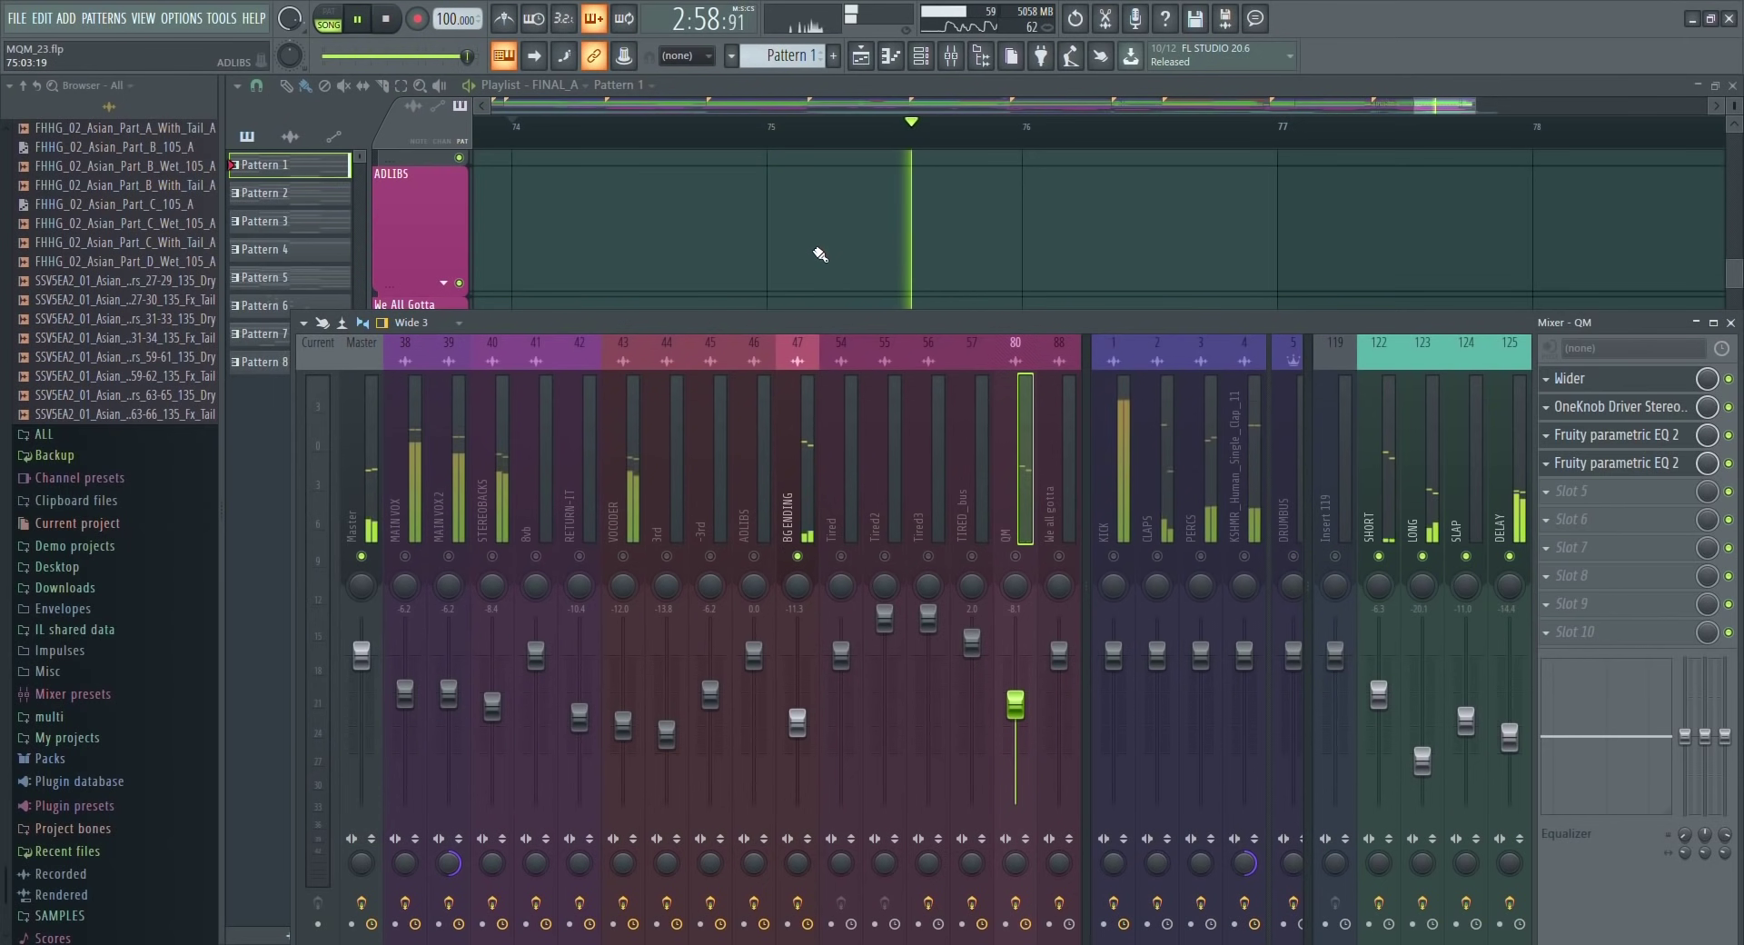
# Select the BG ENDING mixer track, stop playback, and show its RX 7 De-ess and Waves Tune Real-Time plug-ins.
pyautogui.click(811, 402)
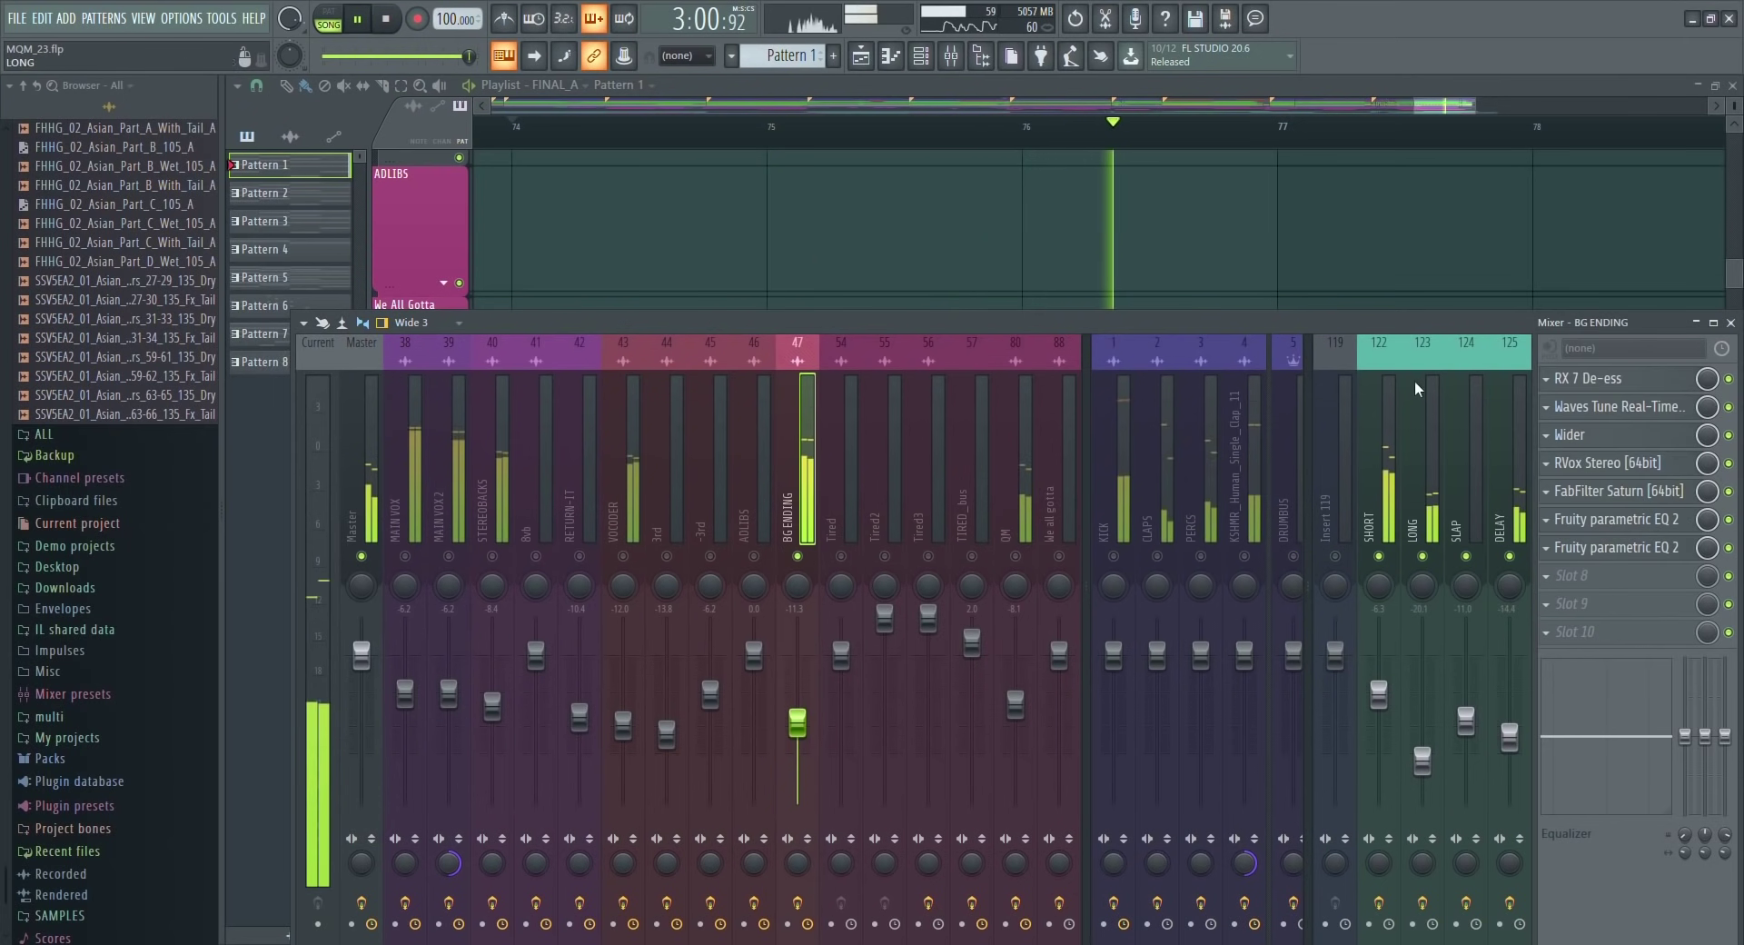
pyautogui.press('space')
pyautogui.click(1597, 384)
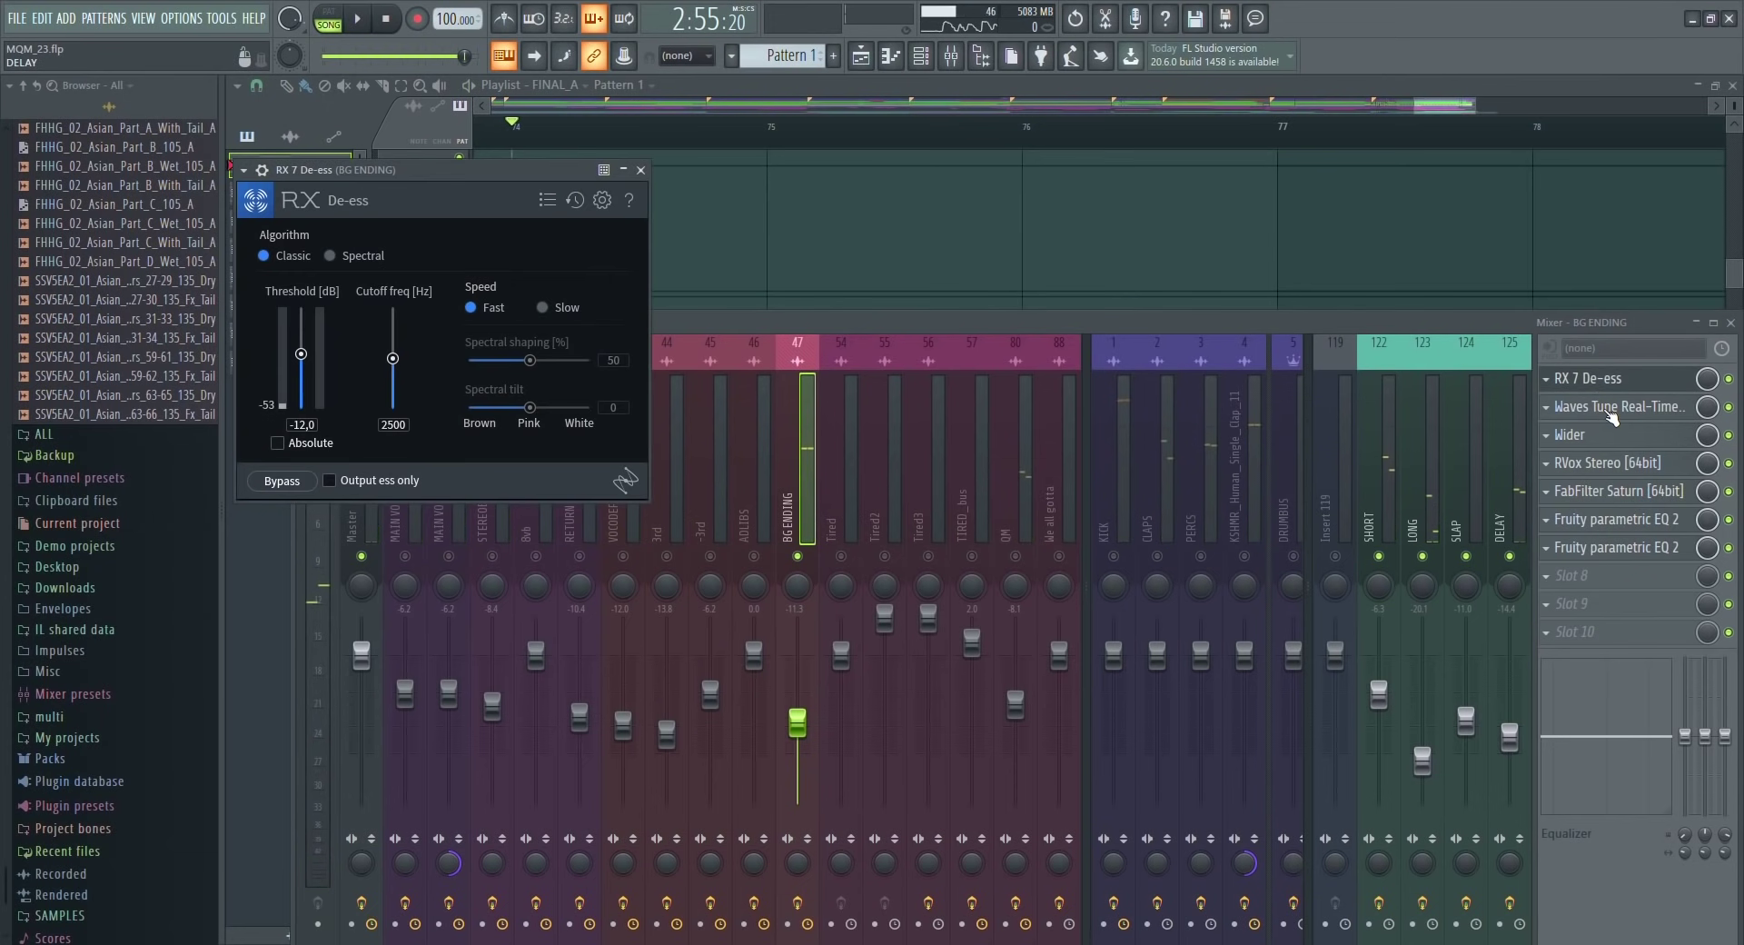
pyautogui.click(1611, 415)
pyautogui.moveTo(971, 548); pyautogui.dragTo(771, 253)
# Show BG ENDING's Wider, RVox Stereo, FabFilter Saturn with its Drive amount, and both Fruity parametric EQ 2 plug-ins.
pyautogui.click(1569, 443)
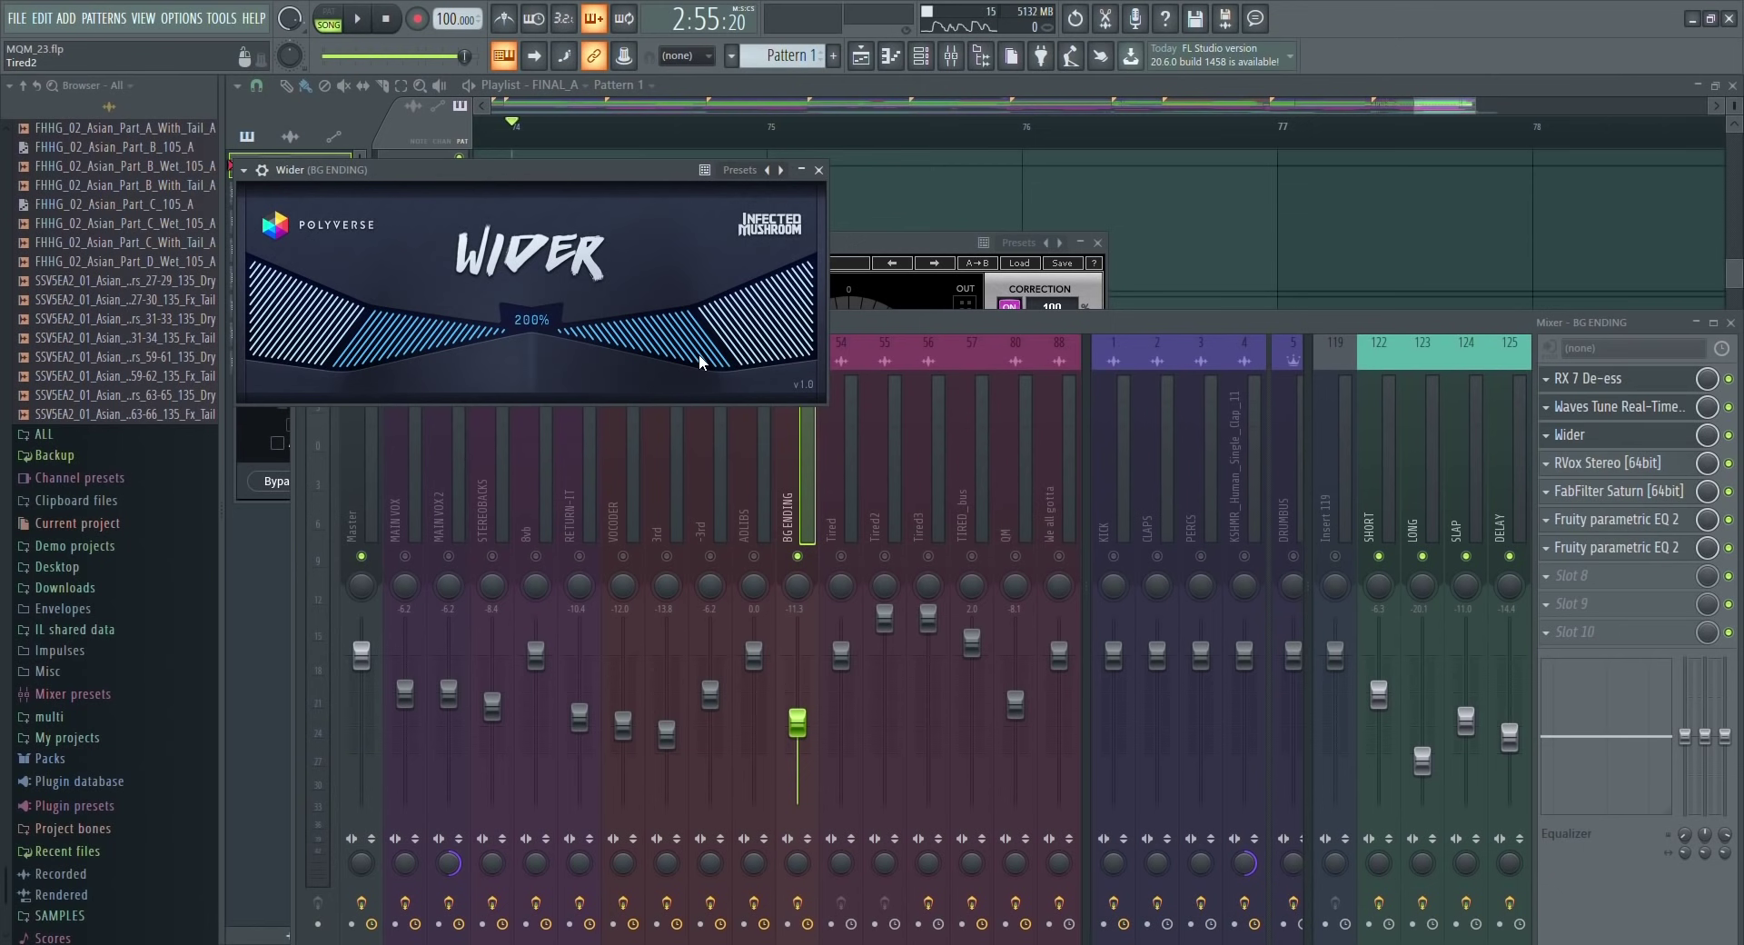
pyautogui.click(1594, 463)
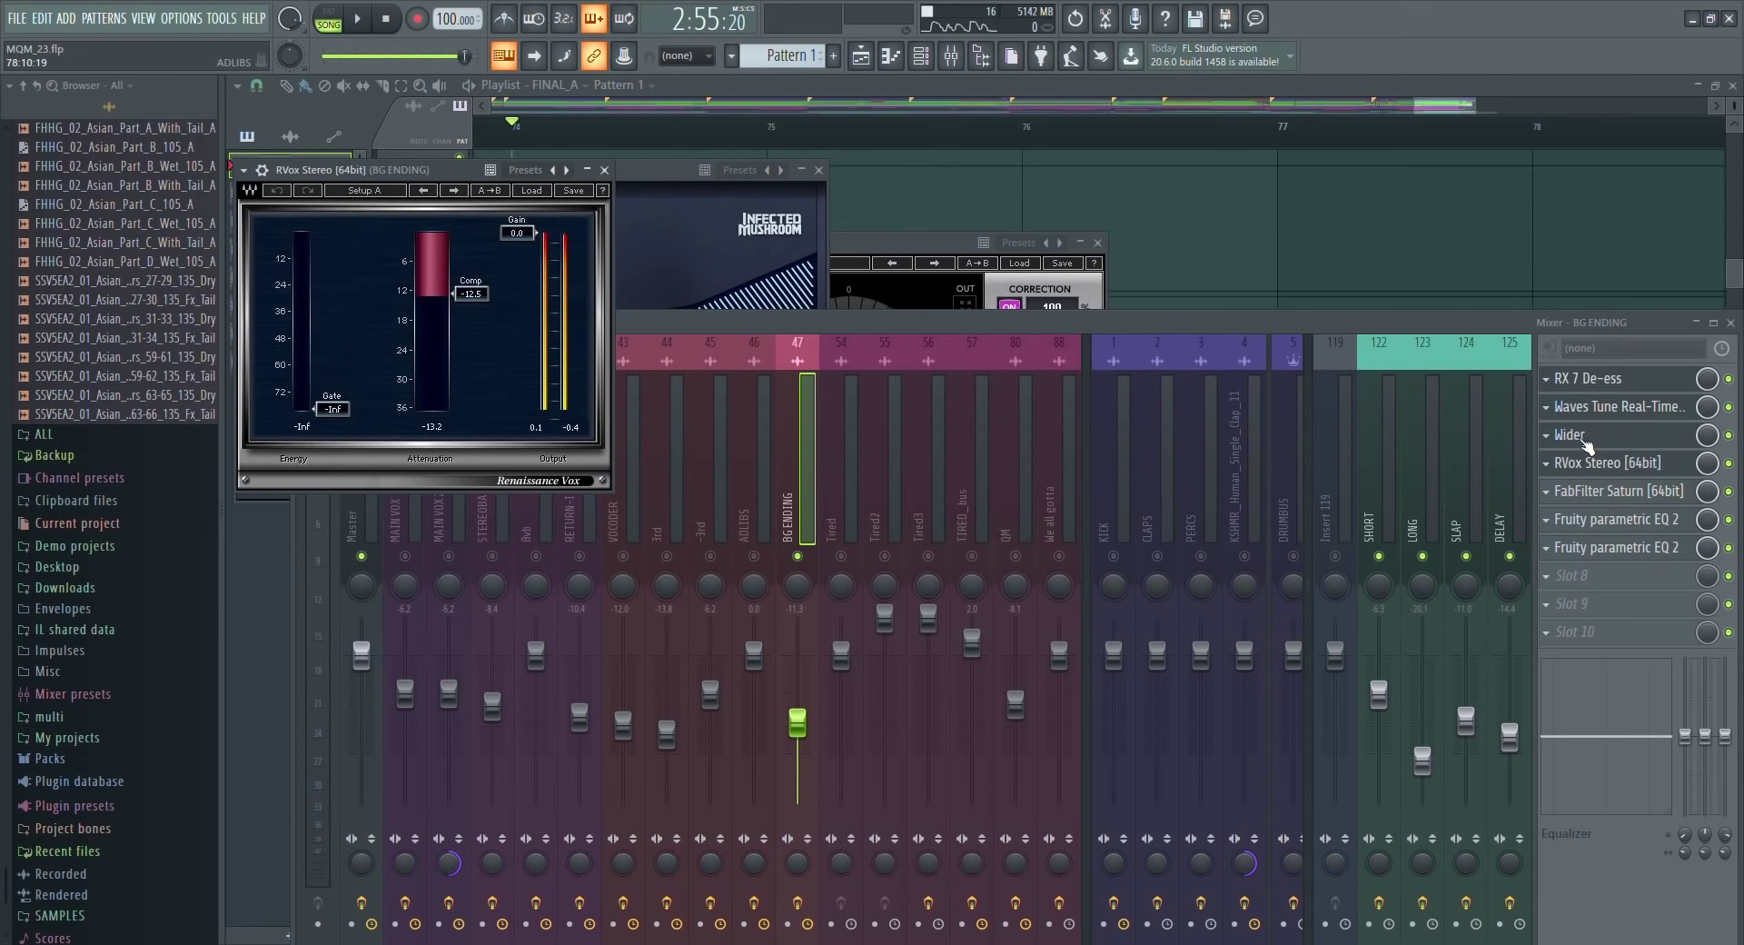
pyautogui.click(1585, 492)
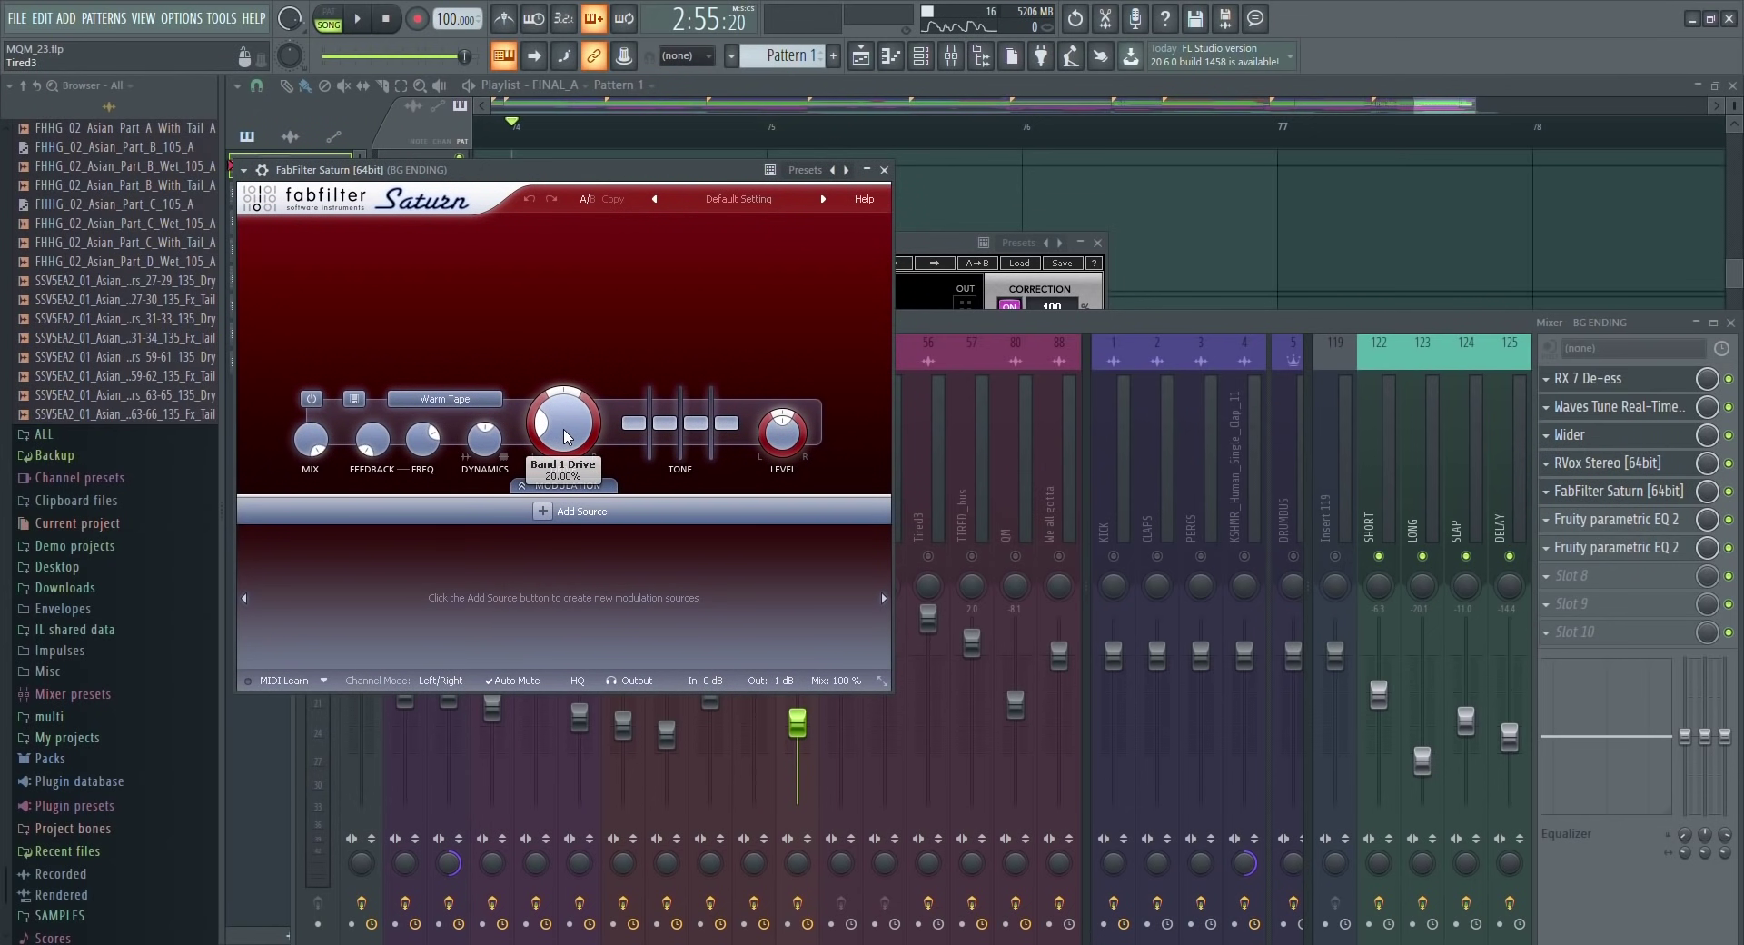
pyautogui.moveTo(564, 437)
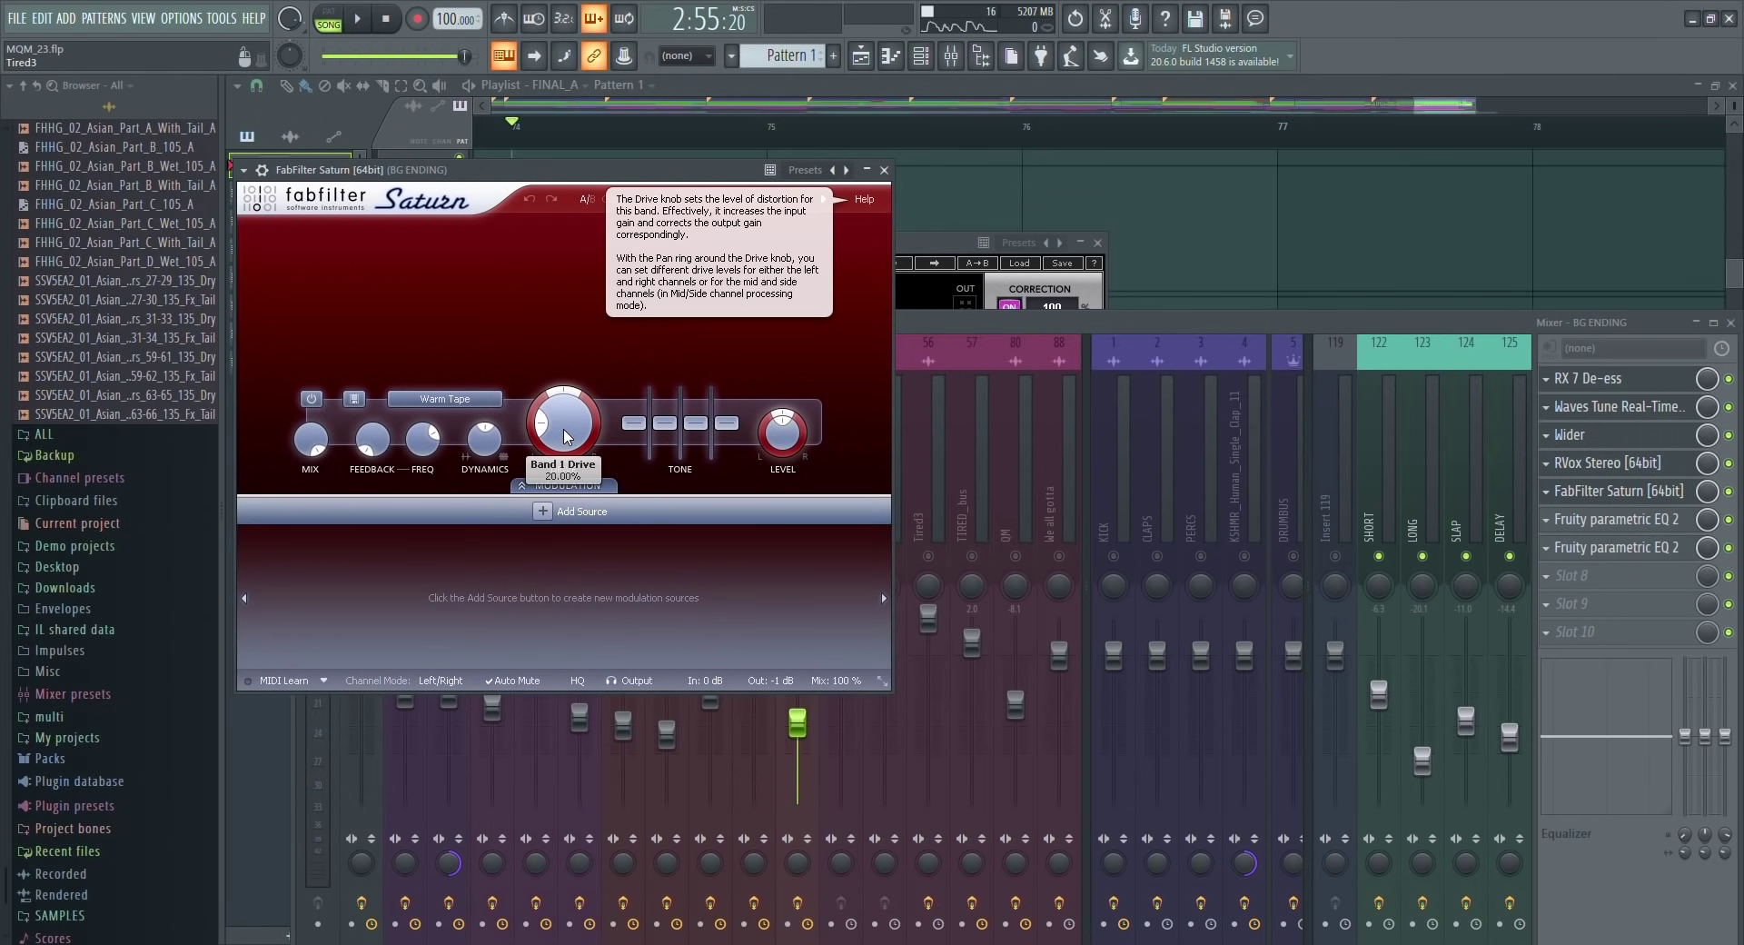
pyautogui.click(1578, 521)
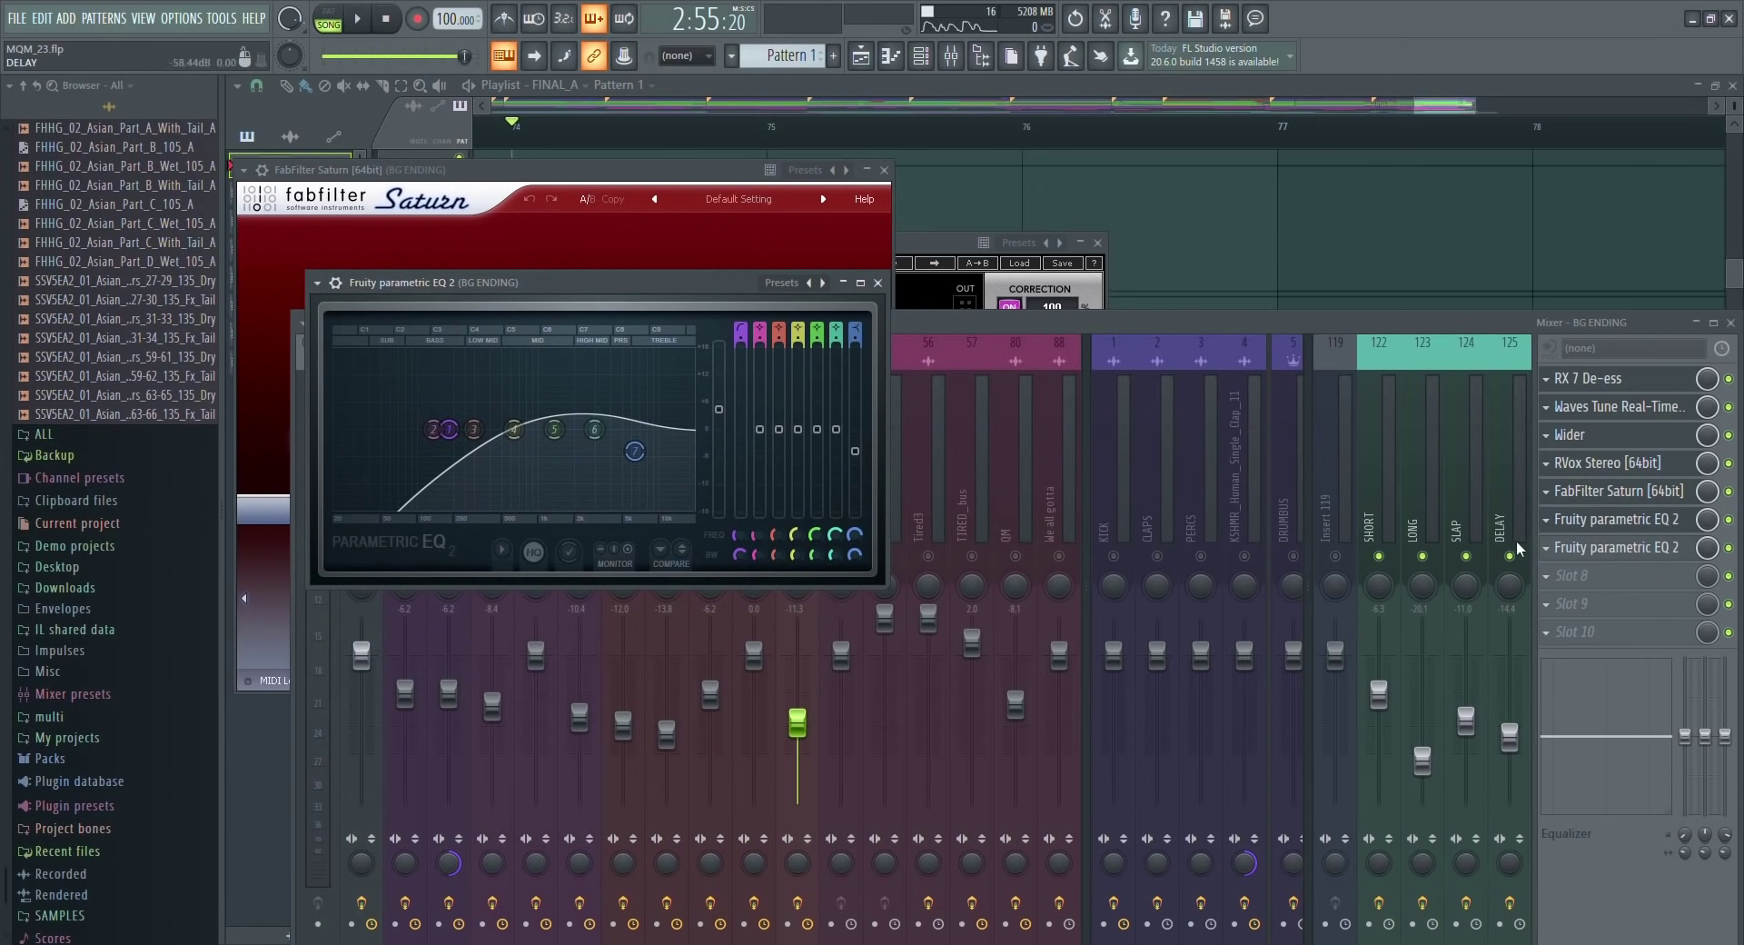
pyautogui.click(1613, 548)
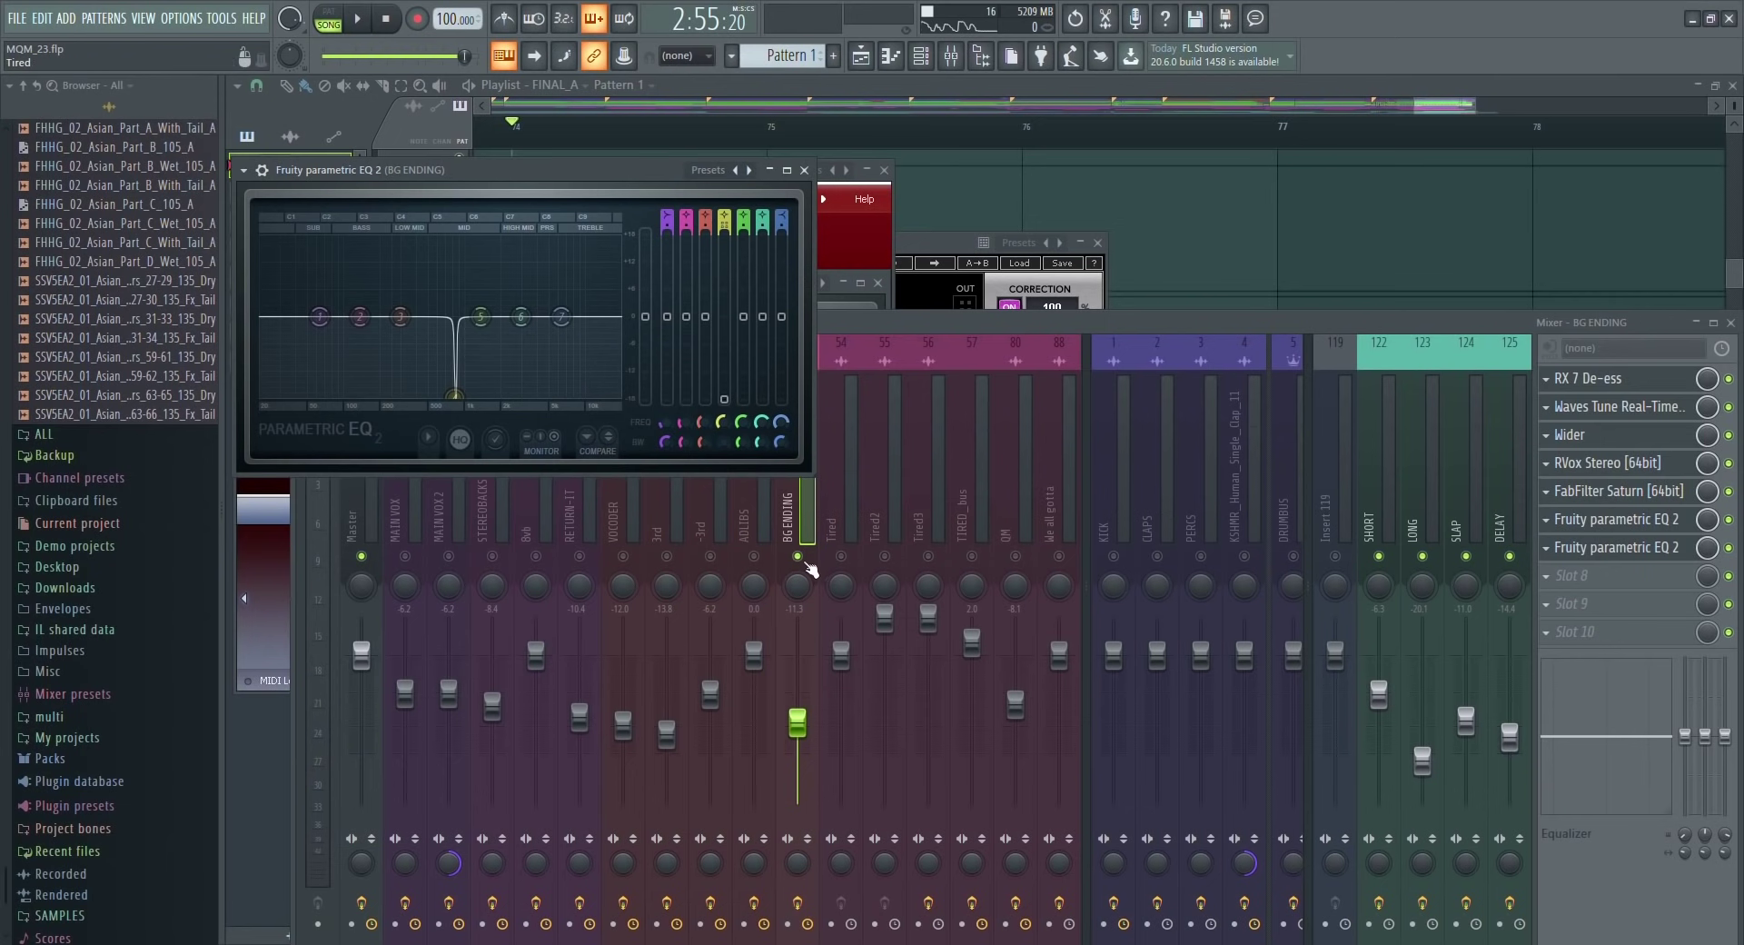
# Bring the playlist forward and review the arrangement of all vocal tracks from MAIN VOX to BG ENDING.
pyautogui.click(1258, 245)
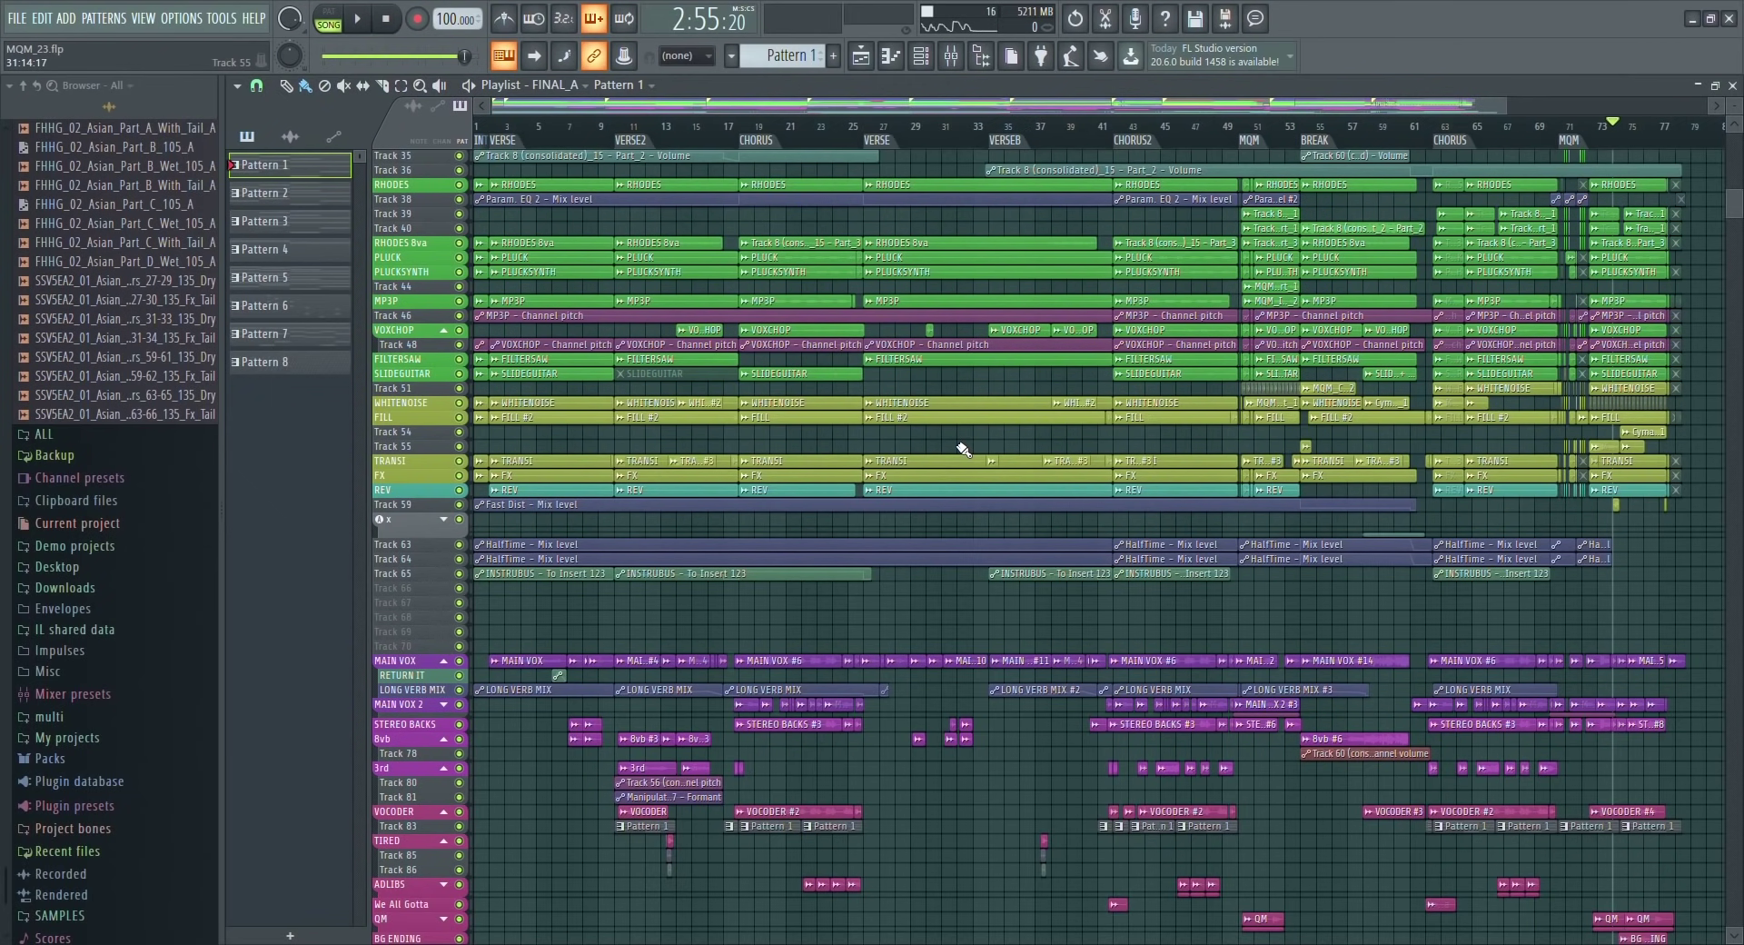
pyautogui.scroll(-2, 963, 449)
pyautogui.moveTo(1698, 550); pyautogui.dragTo(471, 905)
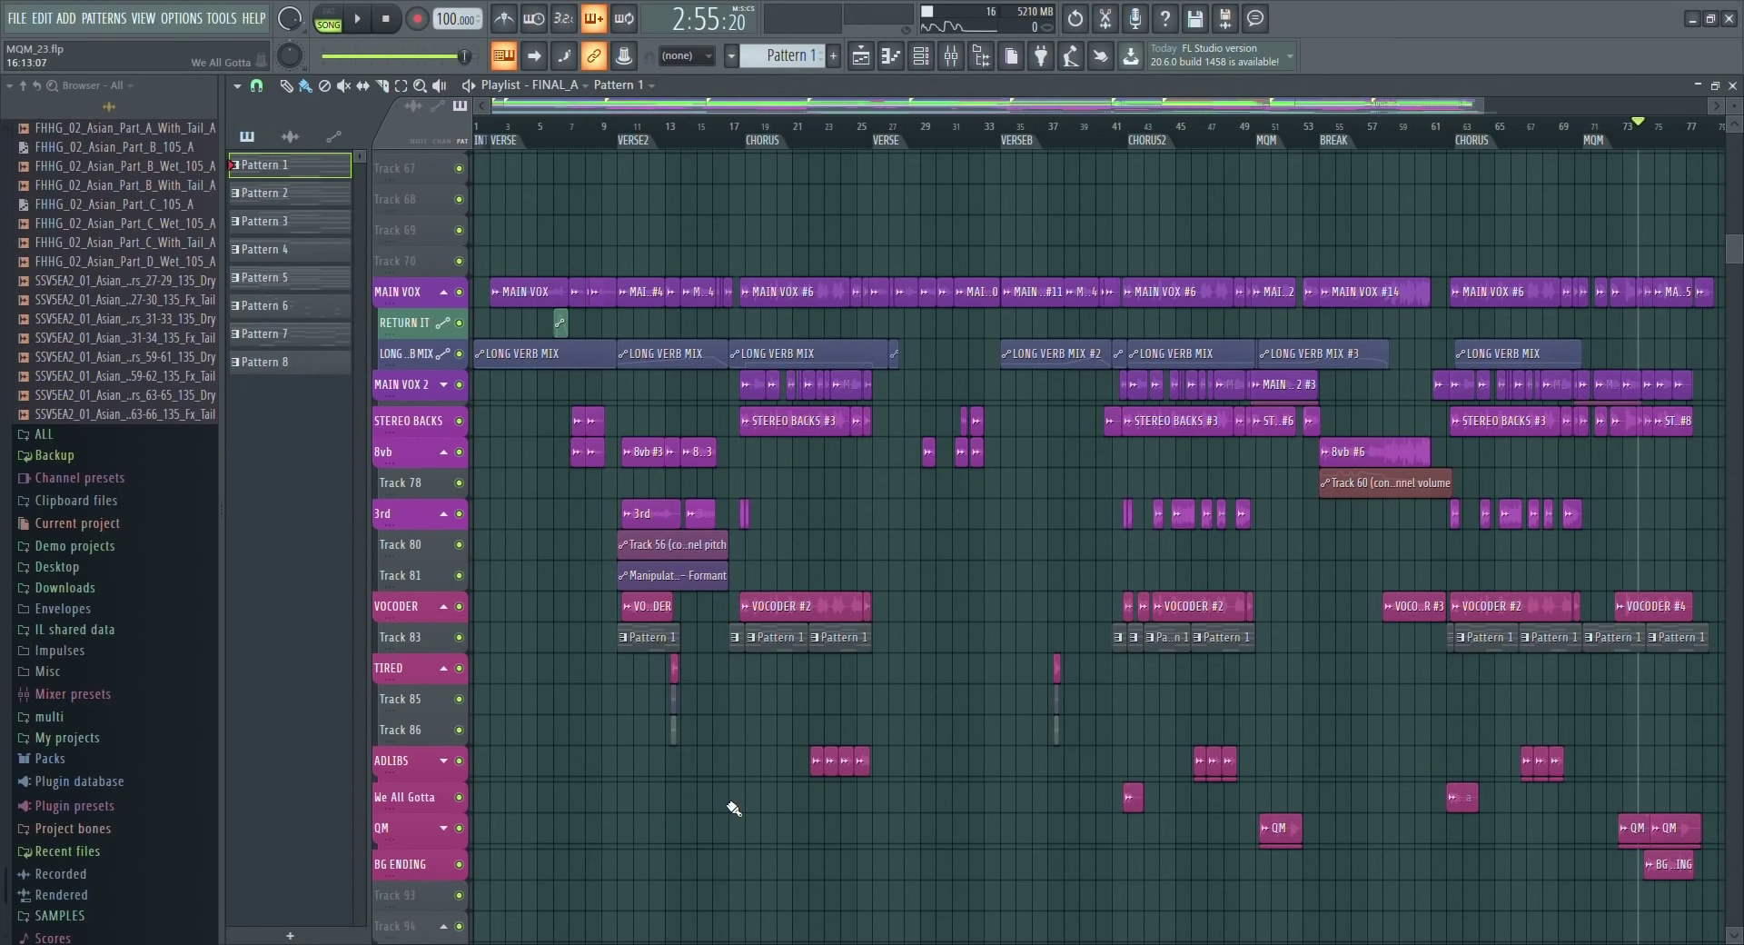
pyautogui.scroll(-1, 732, 813)
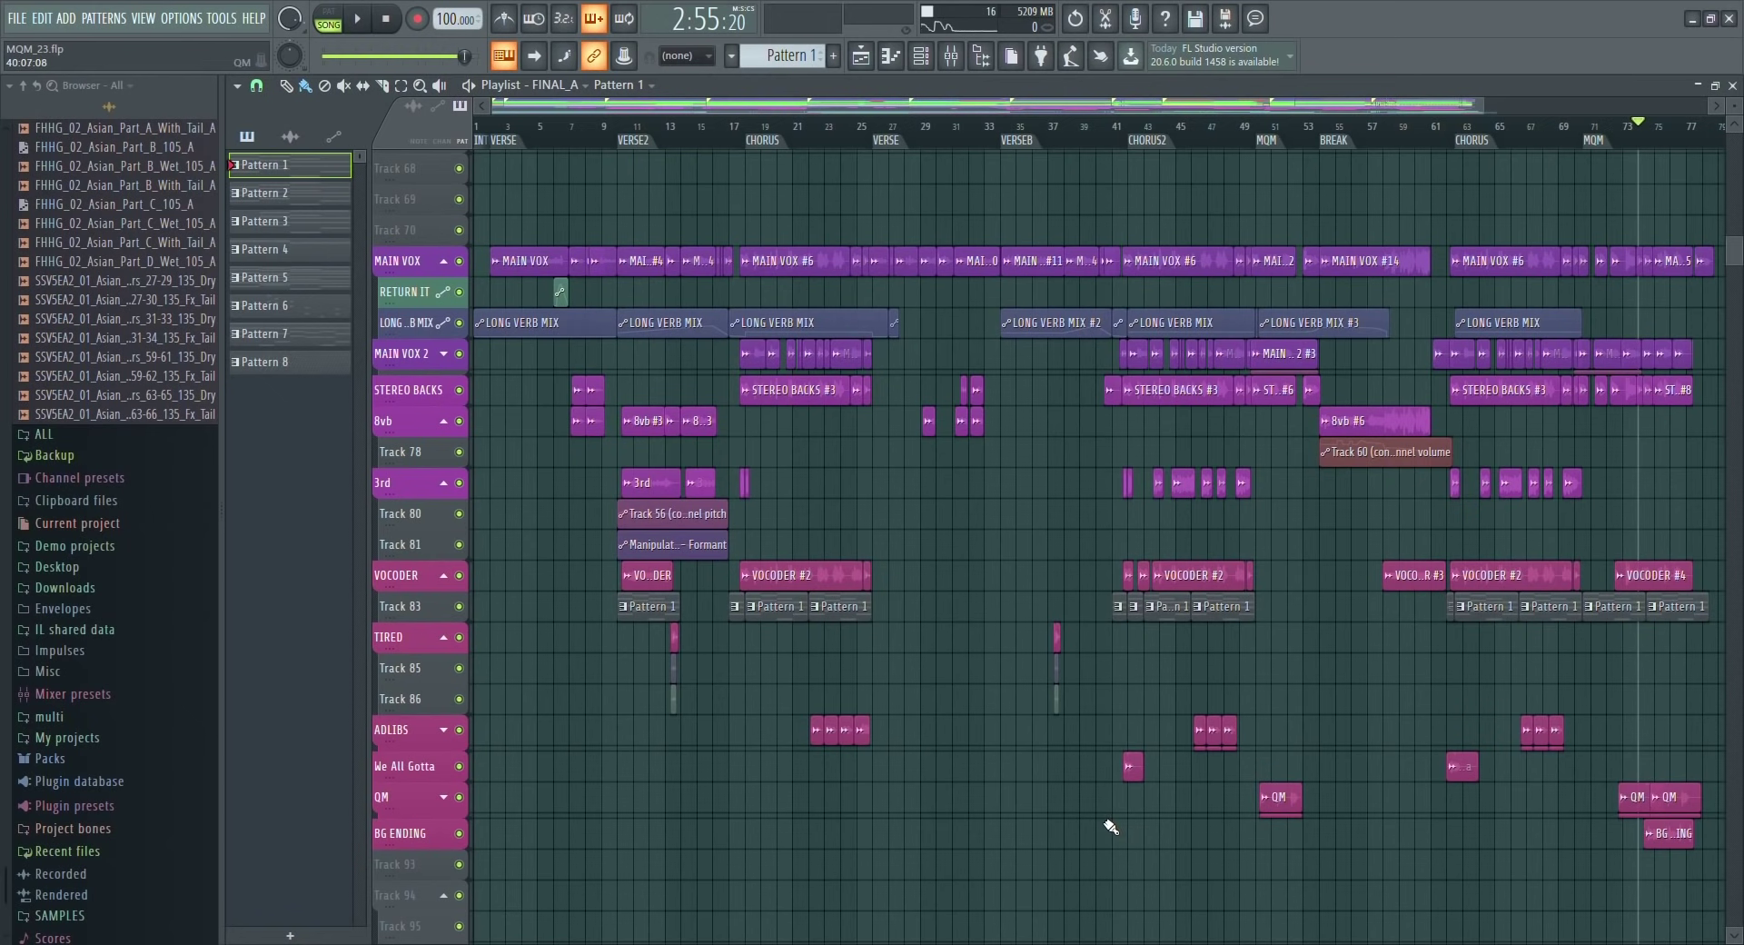
pyautogui.scroll(-1, 1121, 820)
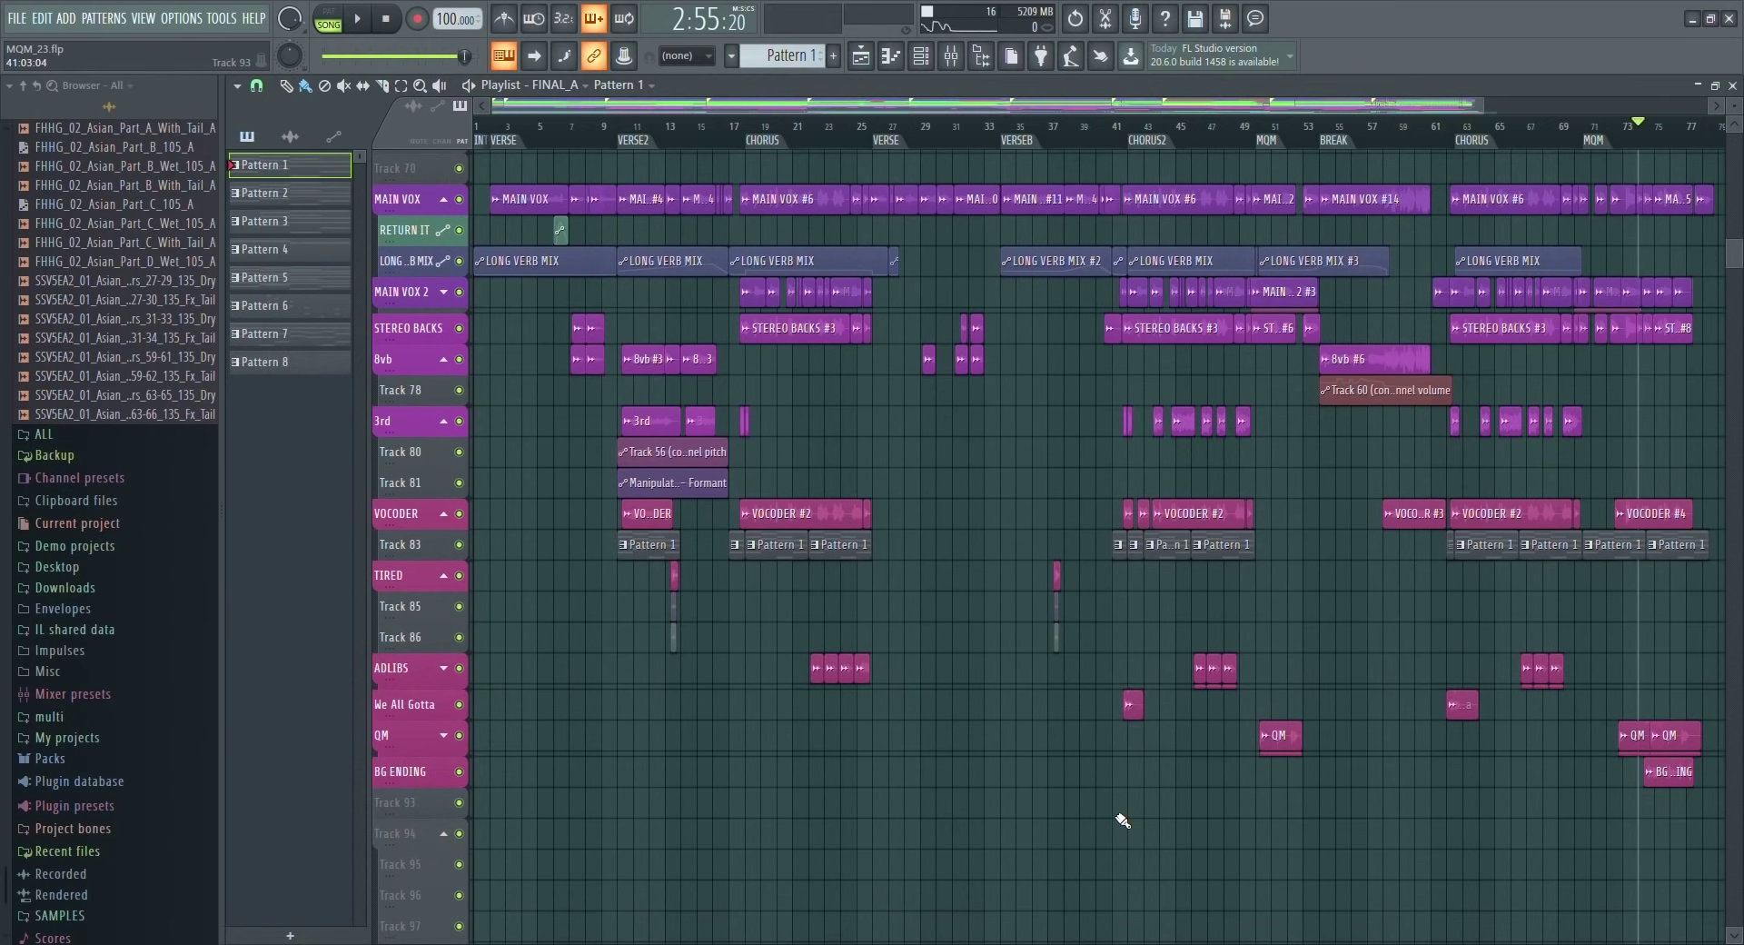
pyautogui.scroll(-2, 1154, 832)
pyautogui.scroll(1, 1149, 832)
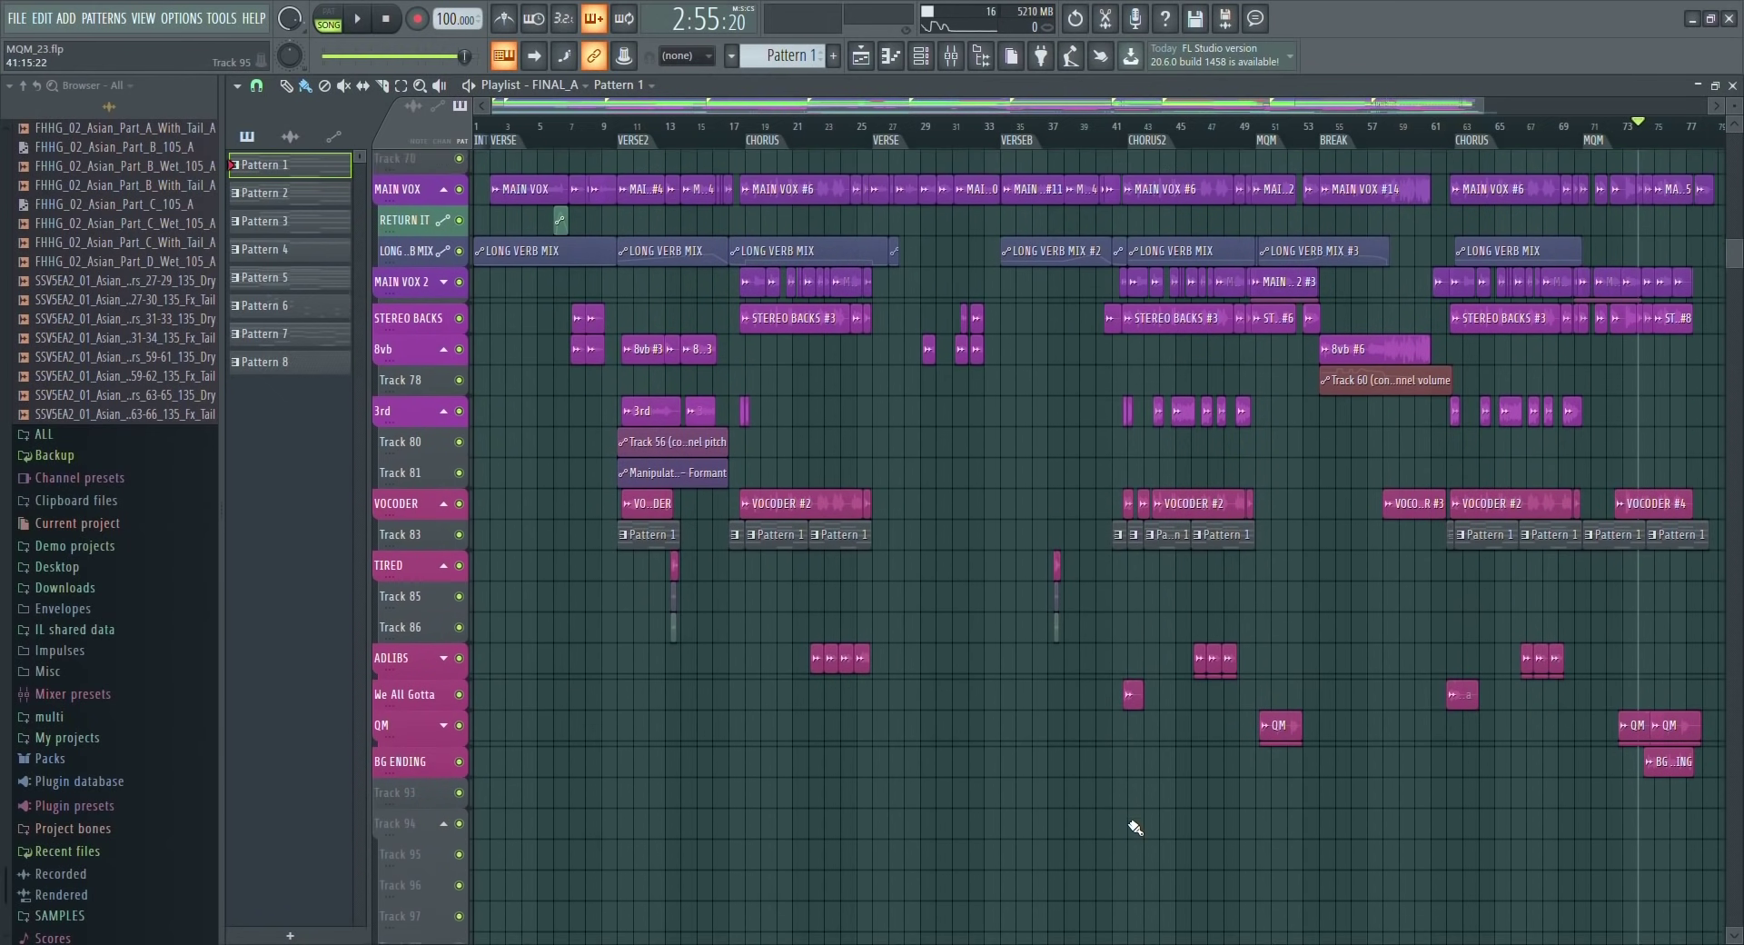